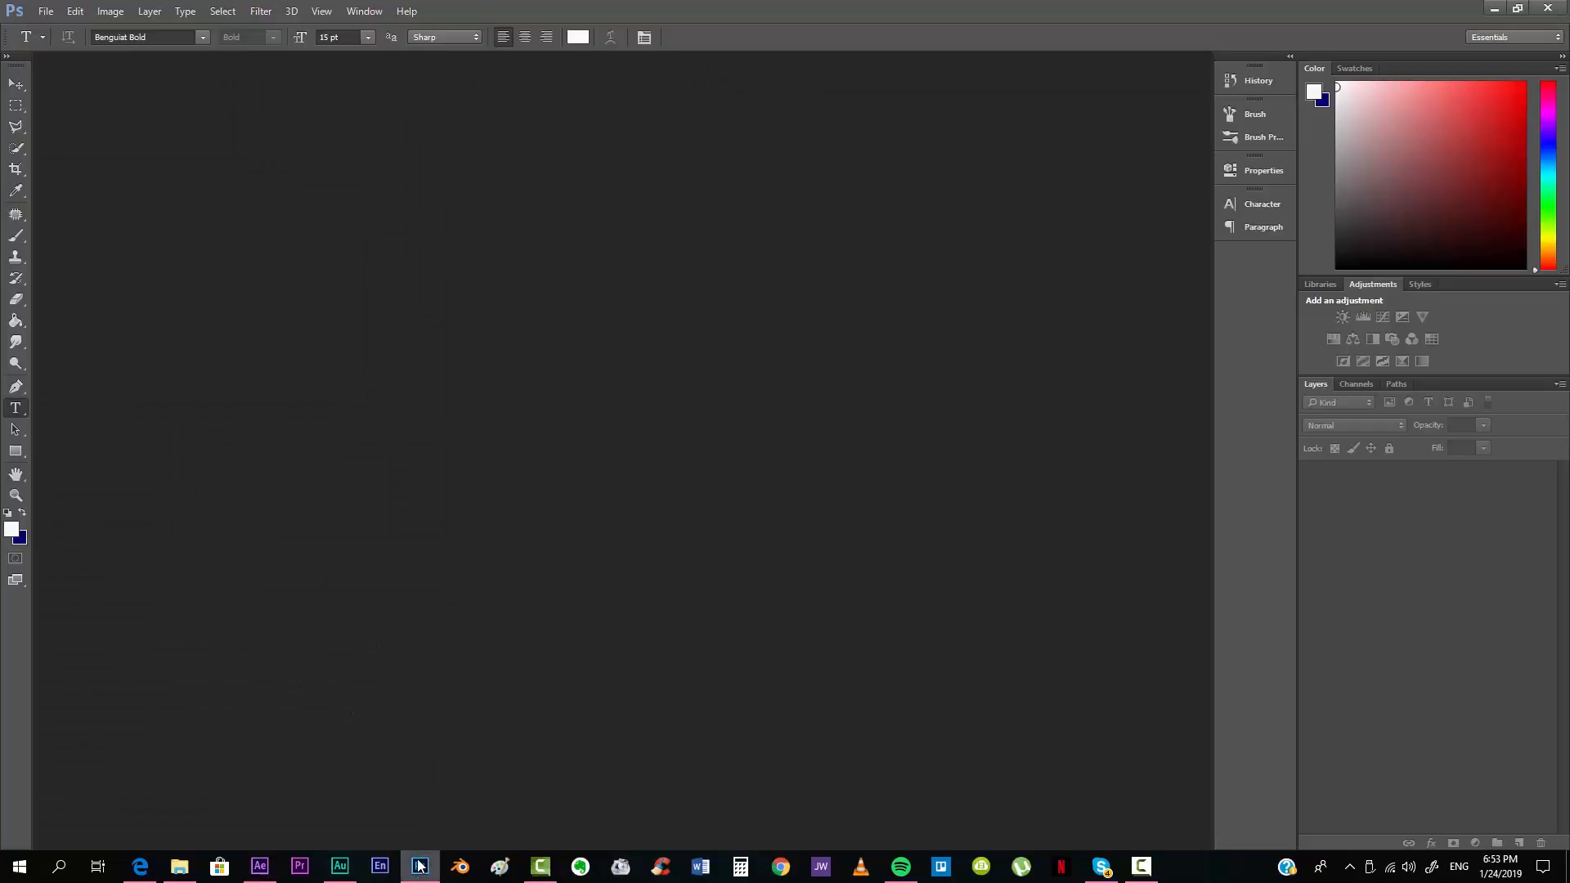
Step: Create a new document of 1920 x 1080 pixels at 300 pixels/inch, RGB Color, with transparent background contents
{"action": "left_click", "coordinate": [45, 12]}
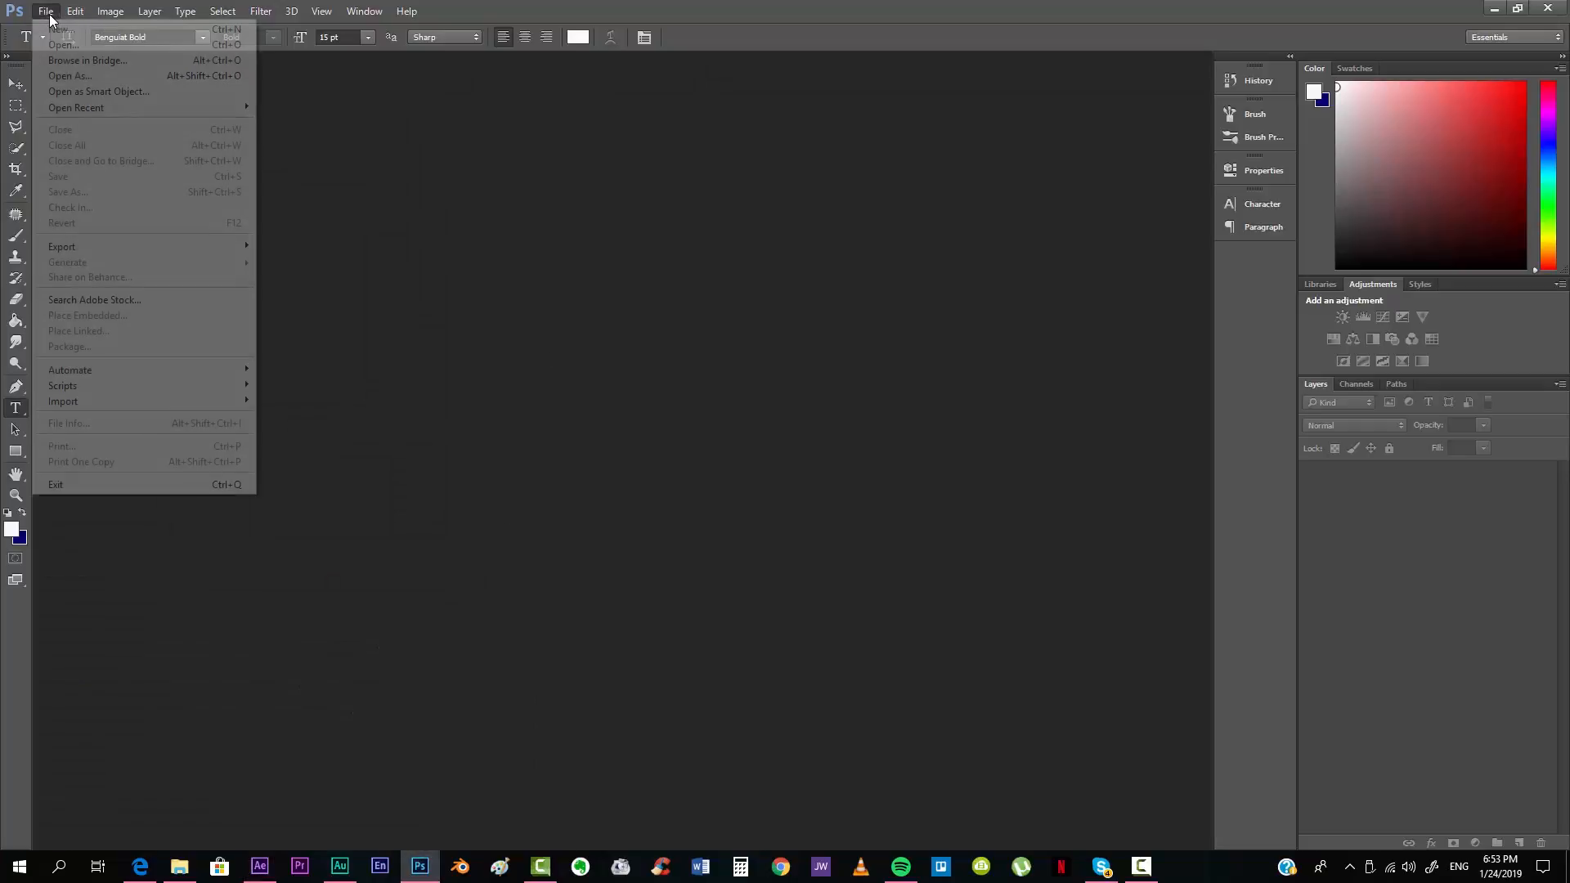
{"action": "left_click", "coordinate": [61, 30]}
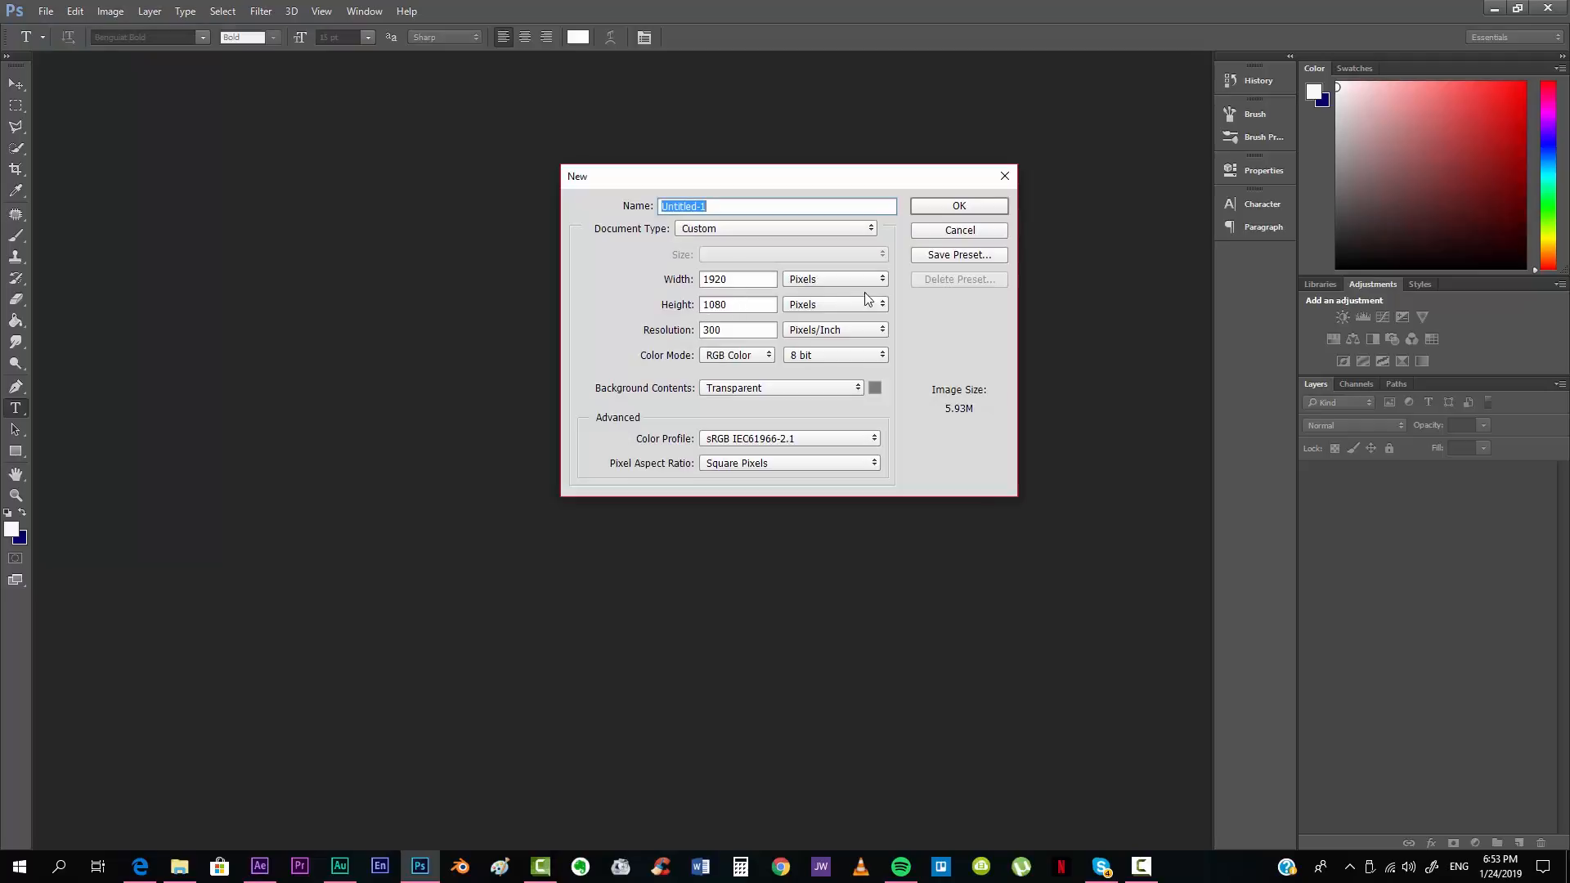
{"action": "left_click", "coordinate": [949, 206]}
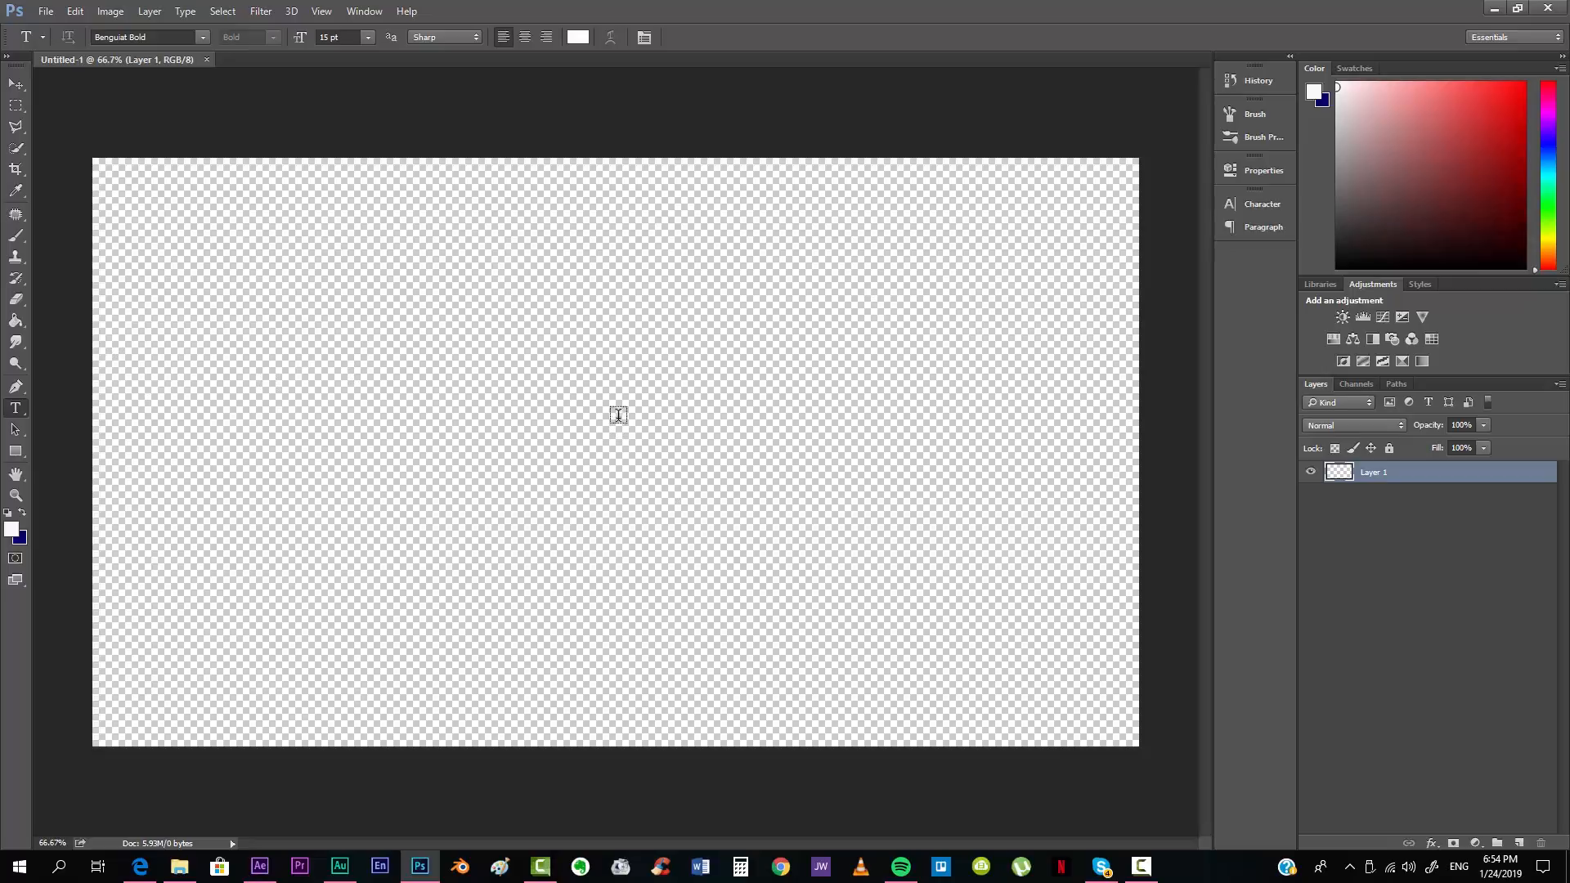
Step: Add the text "GOICHI" in Benguiat Bold in the upper middle of the canvas and colour it black
{"action": "left_click", "coordinate": [593, 331]}
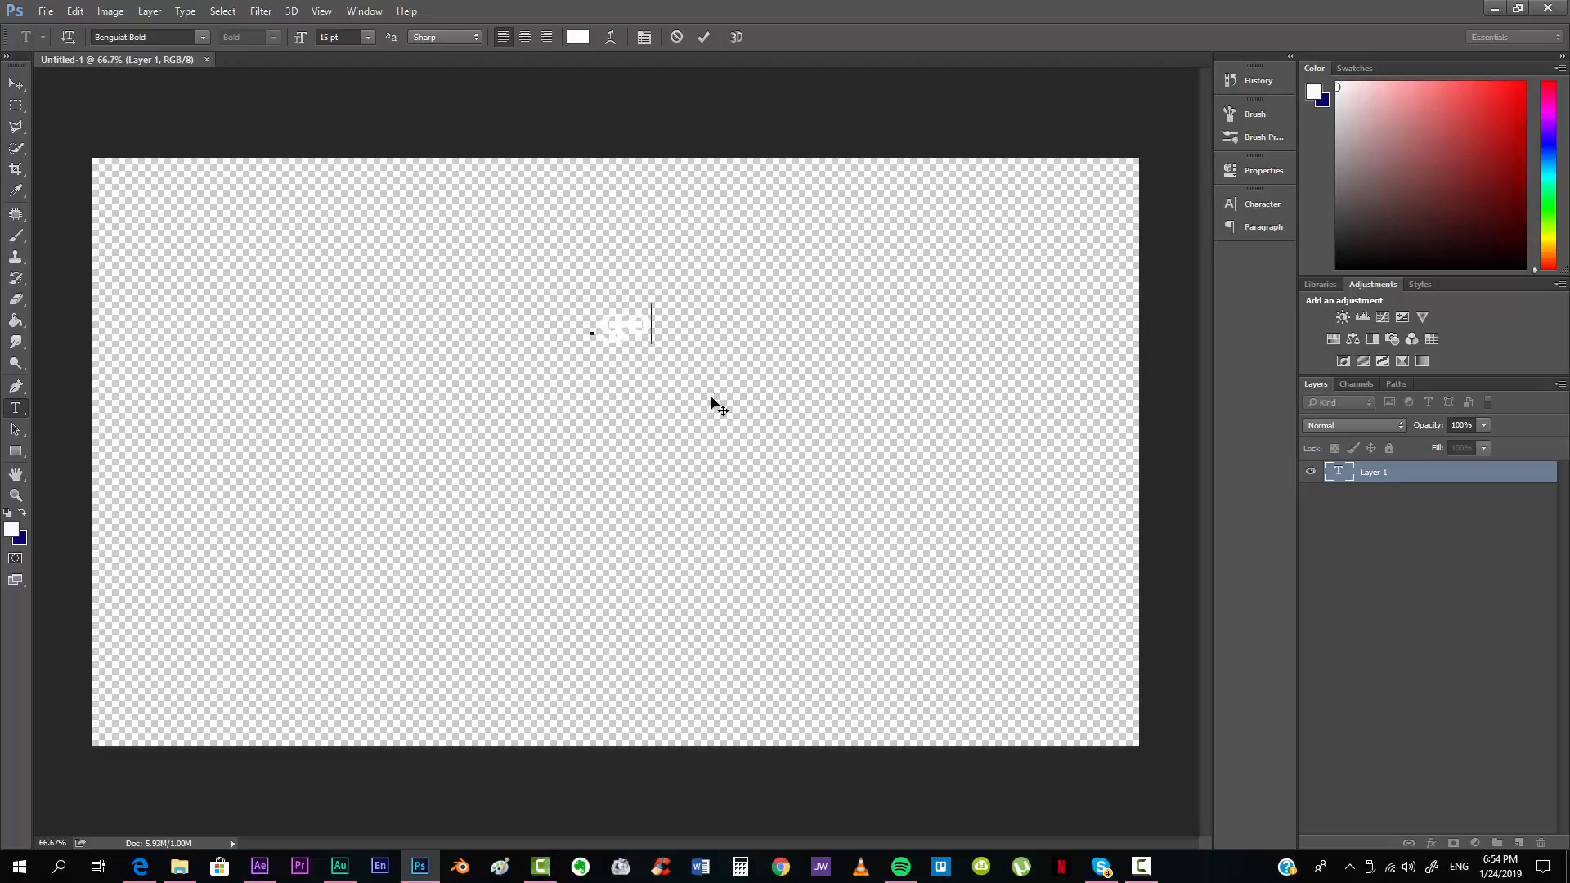
{"action": "type", "text": "GOICHI"}
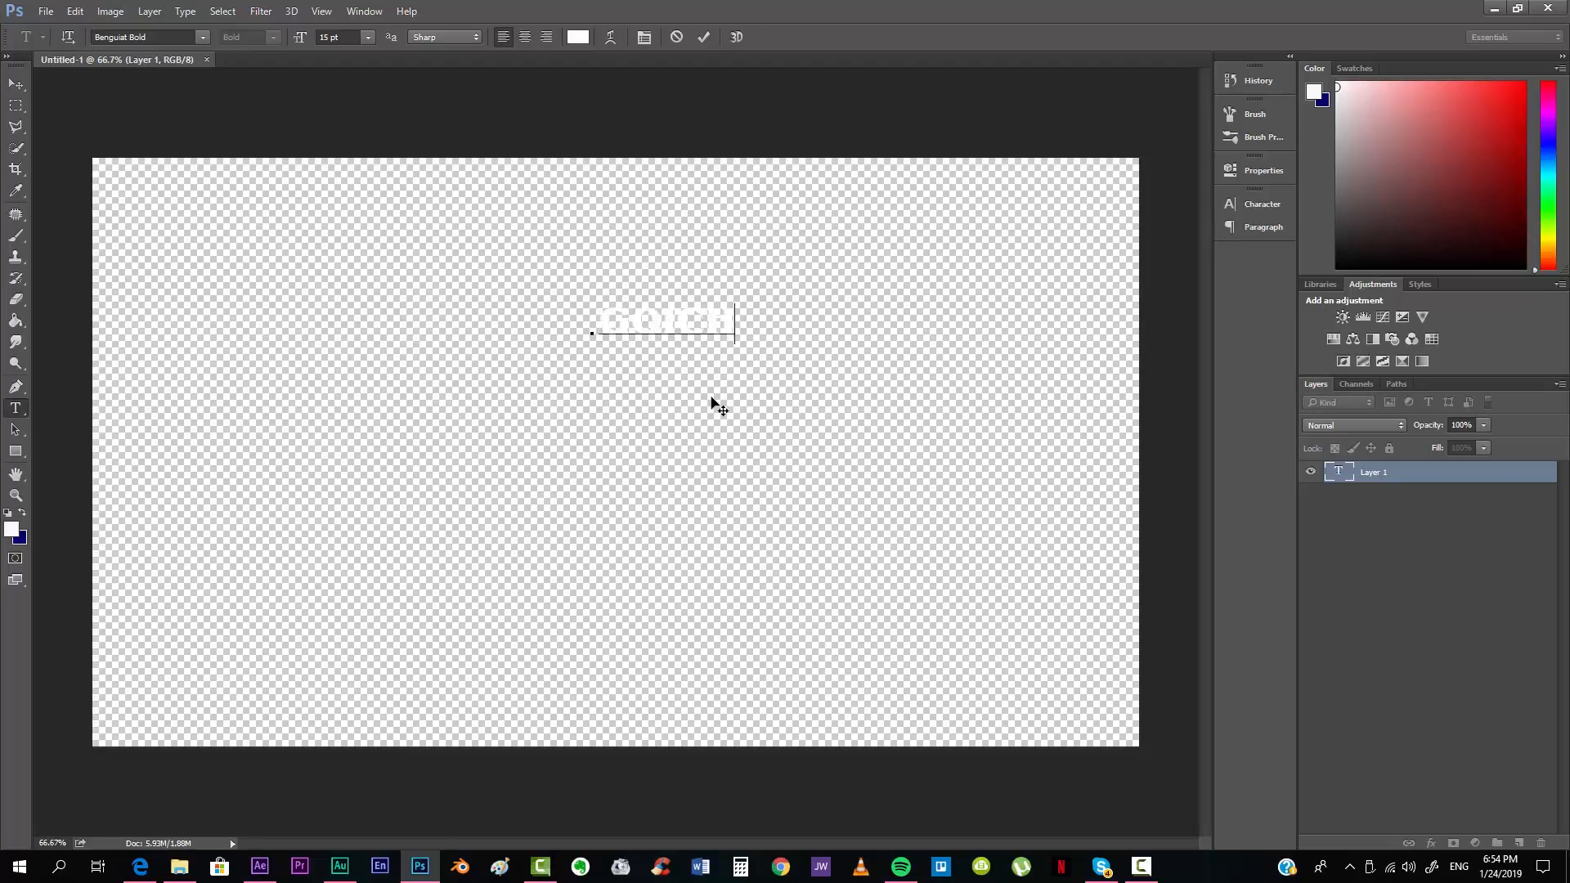
{"action": "key", "text": "ctrl+a"}
{"action": "left_click", "coordinate": [577, 37]}
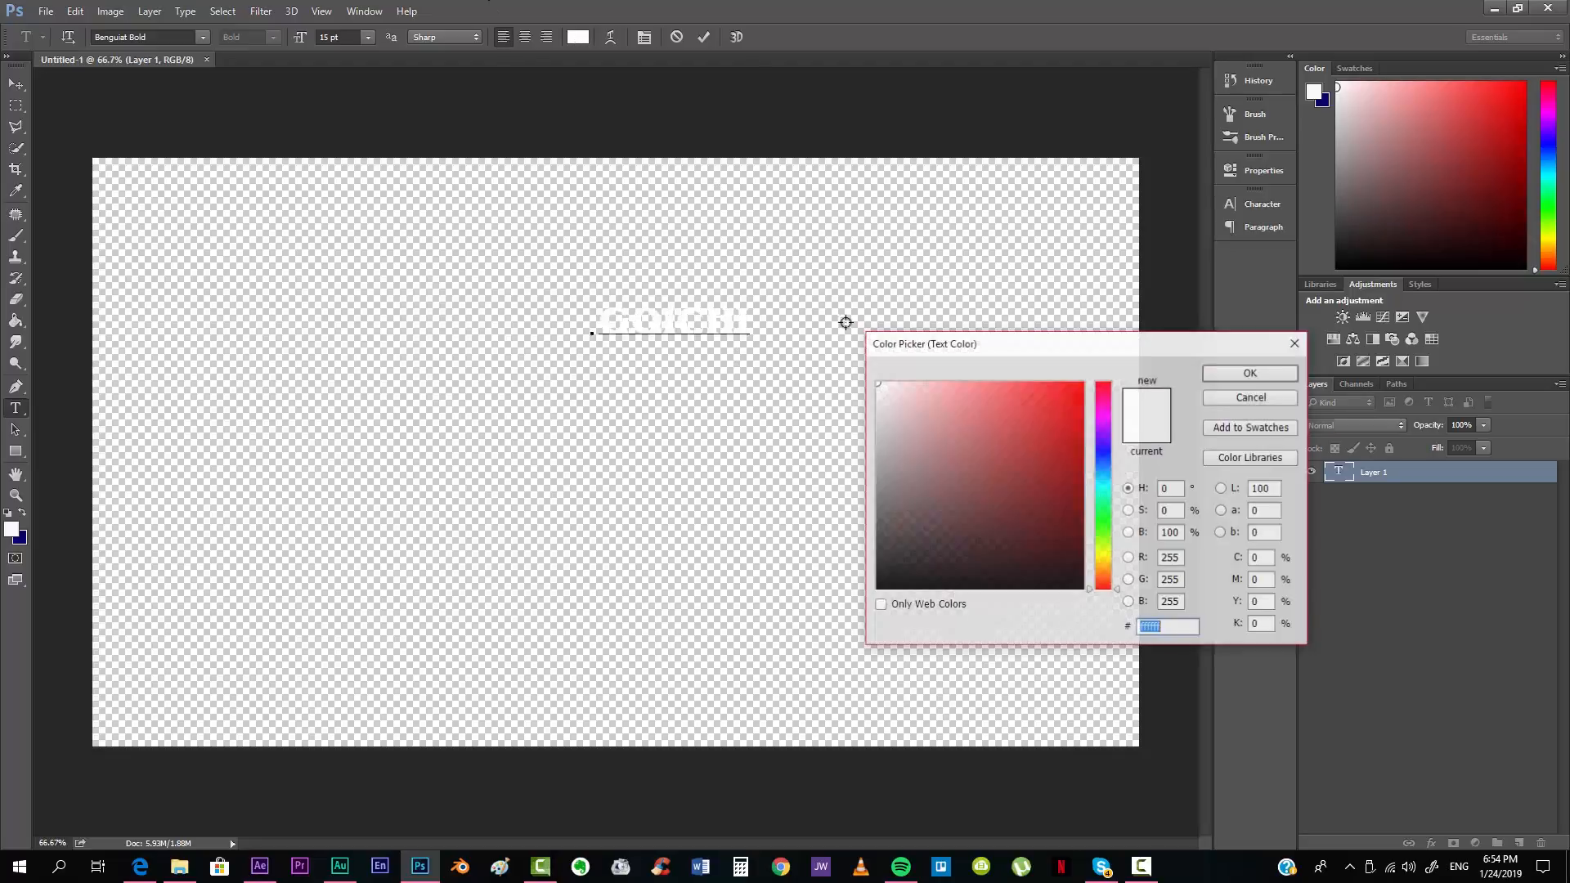
{"action": "left_click_drag", "start_coordinate": [999, 533], "coordinate": [1086, 591]}
{"action": "left_click", "coordinate": [1244, 384]}
{"action": "left_click", "coordinate": [749, 321]}
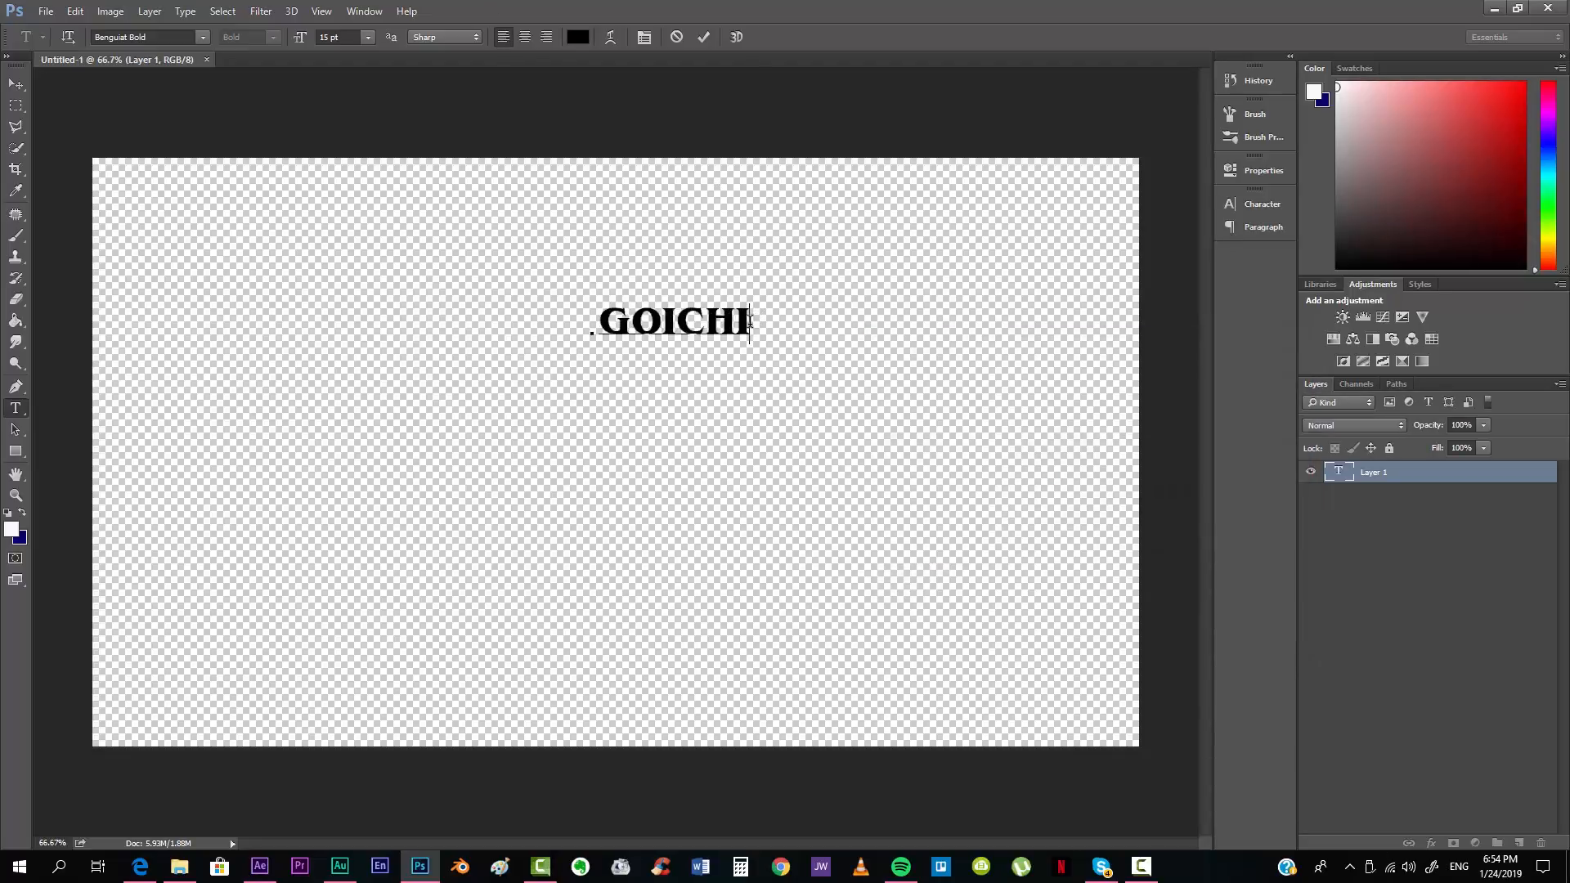
Step: Add "SUDA" and "ROCKS" as the second and third lines of the text and centre-align all three lines
{"action": "key", "text": "Return"}
{"action": "type", "text": "SUDA"}
{"action": "key", "text": "Return"}
{"action": "type", "text": "ROCKS"}
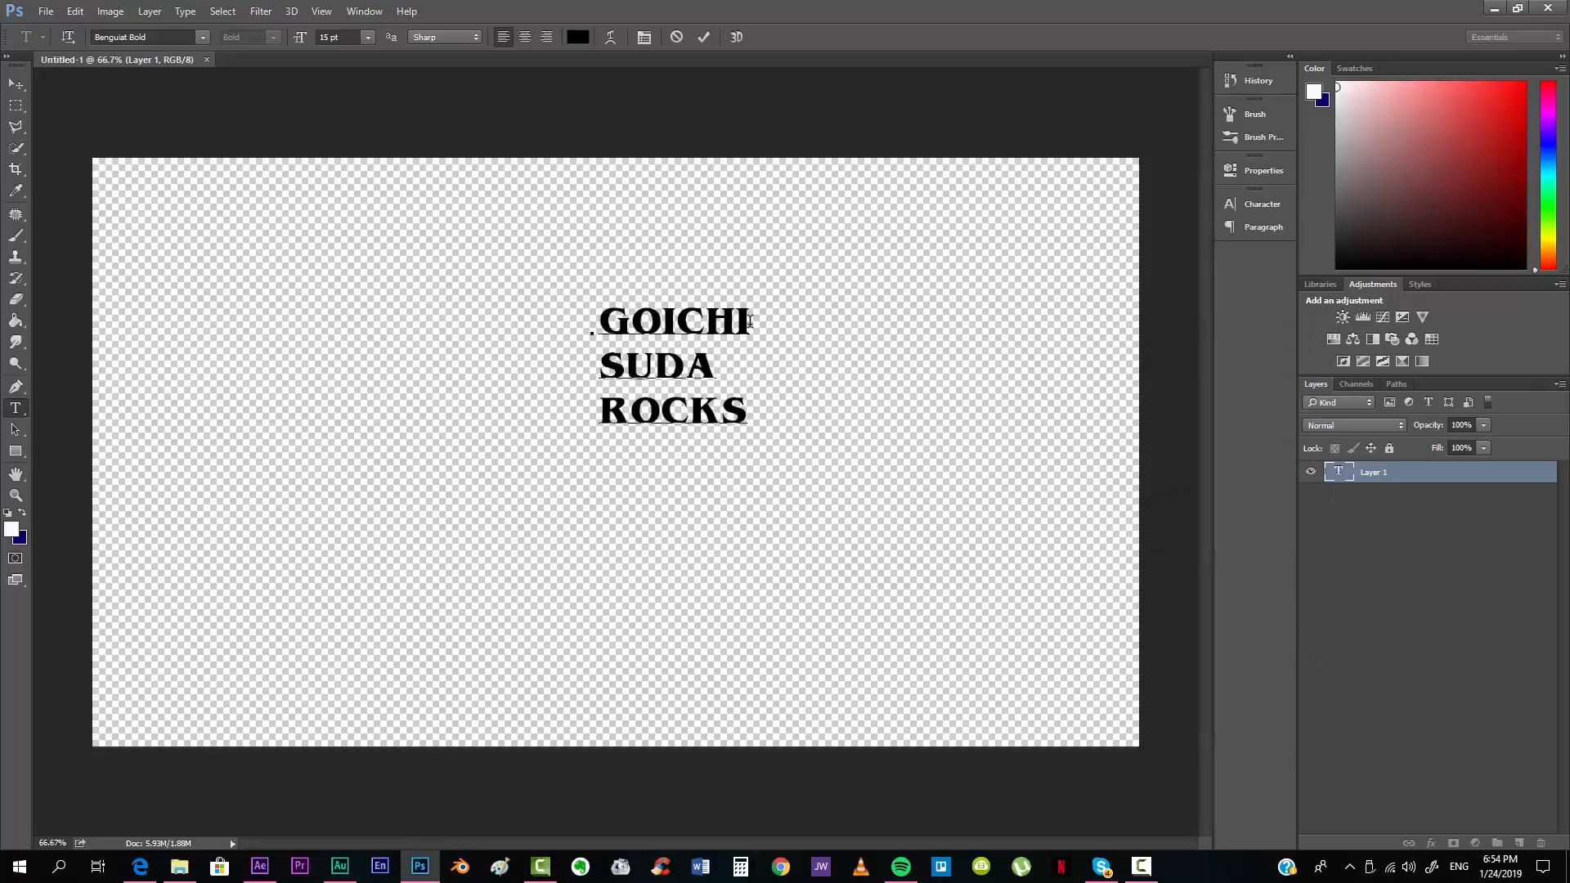
{"action": "key", "text": "ctrl+a"}
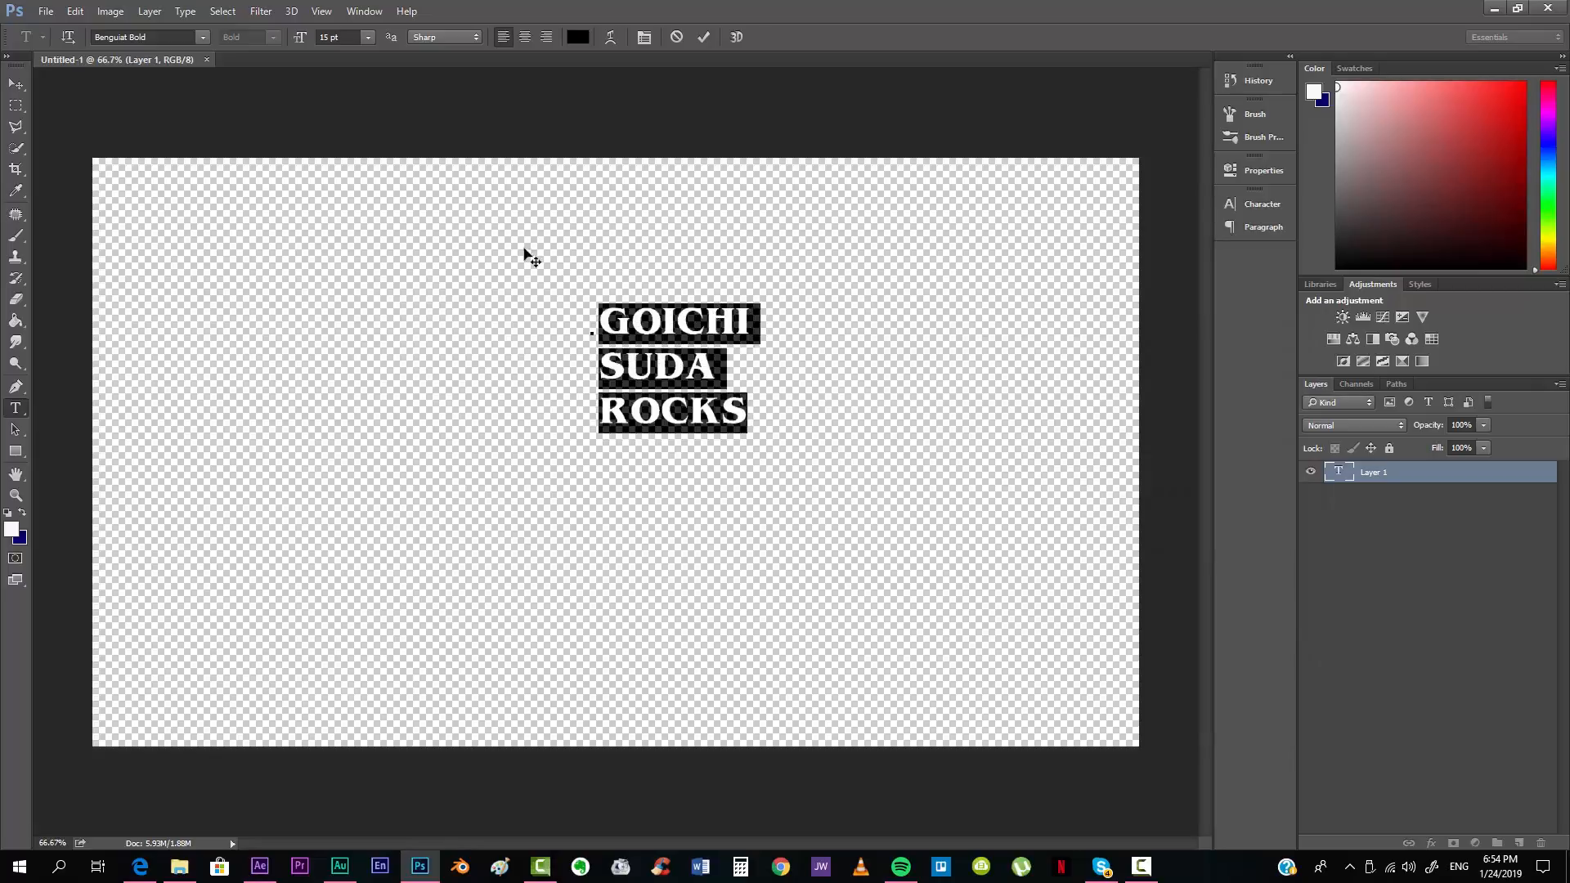
{"action": "left_click", "coordinate": [525, 36]}
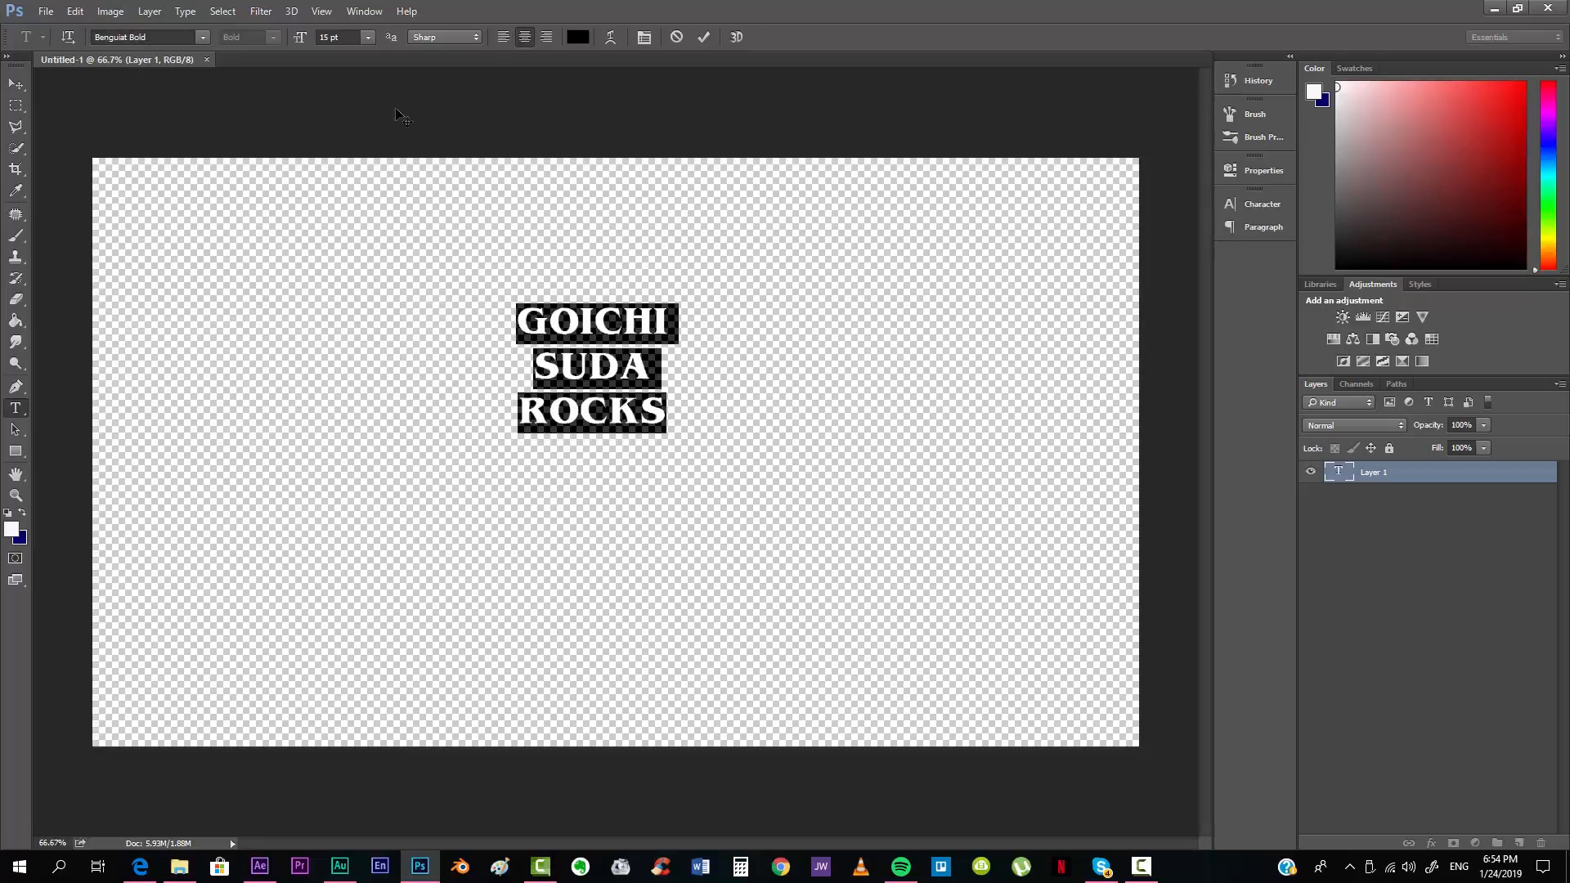
Step: Set the font size of all the text to 50 pt and its leading to 66 pt
{"action": "left_click_drag", "start_coordinate": [299, 40], "coordinate": [417, 59]}
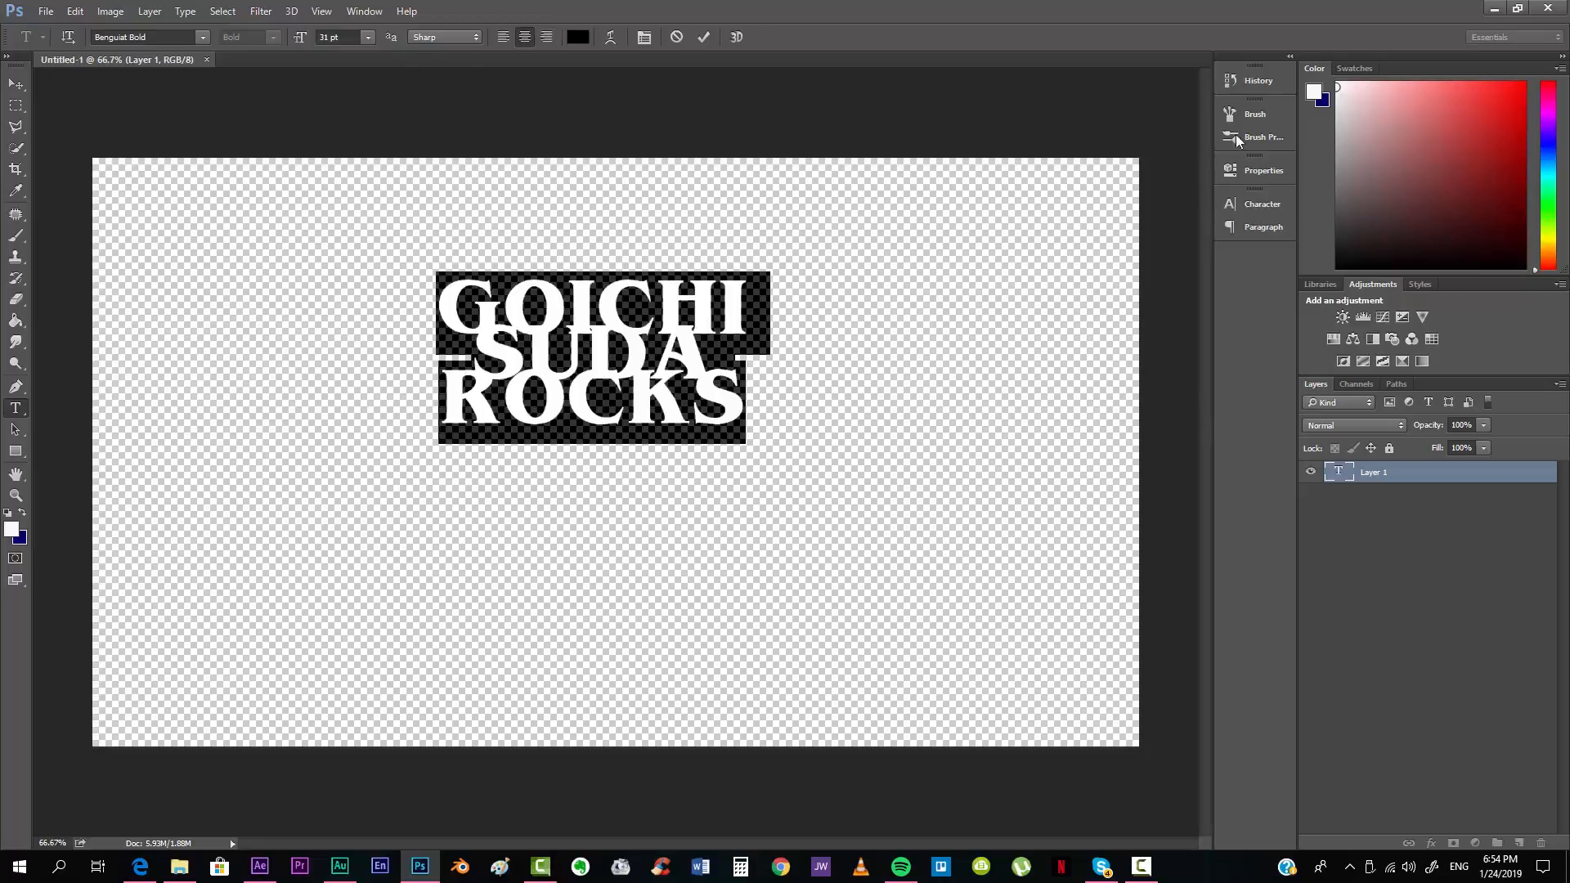
{"action": "left_click", "coordinate": [1259, 204]}
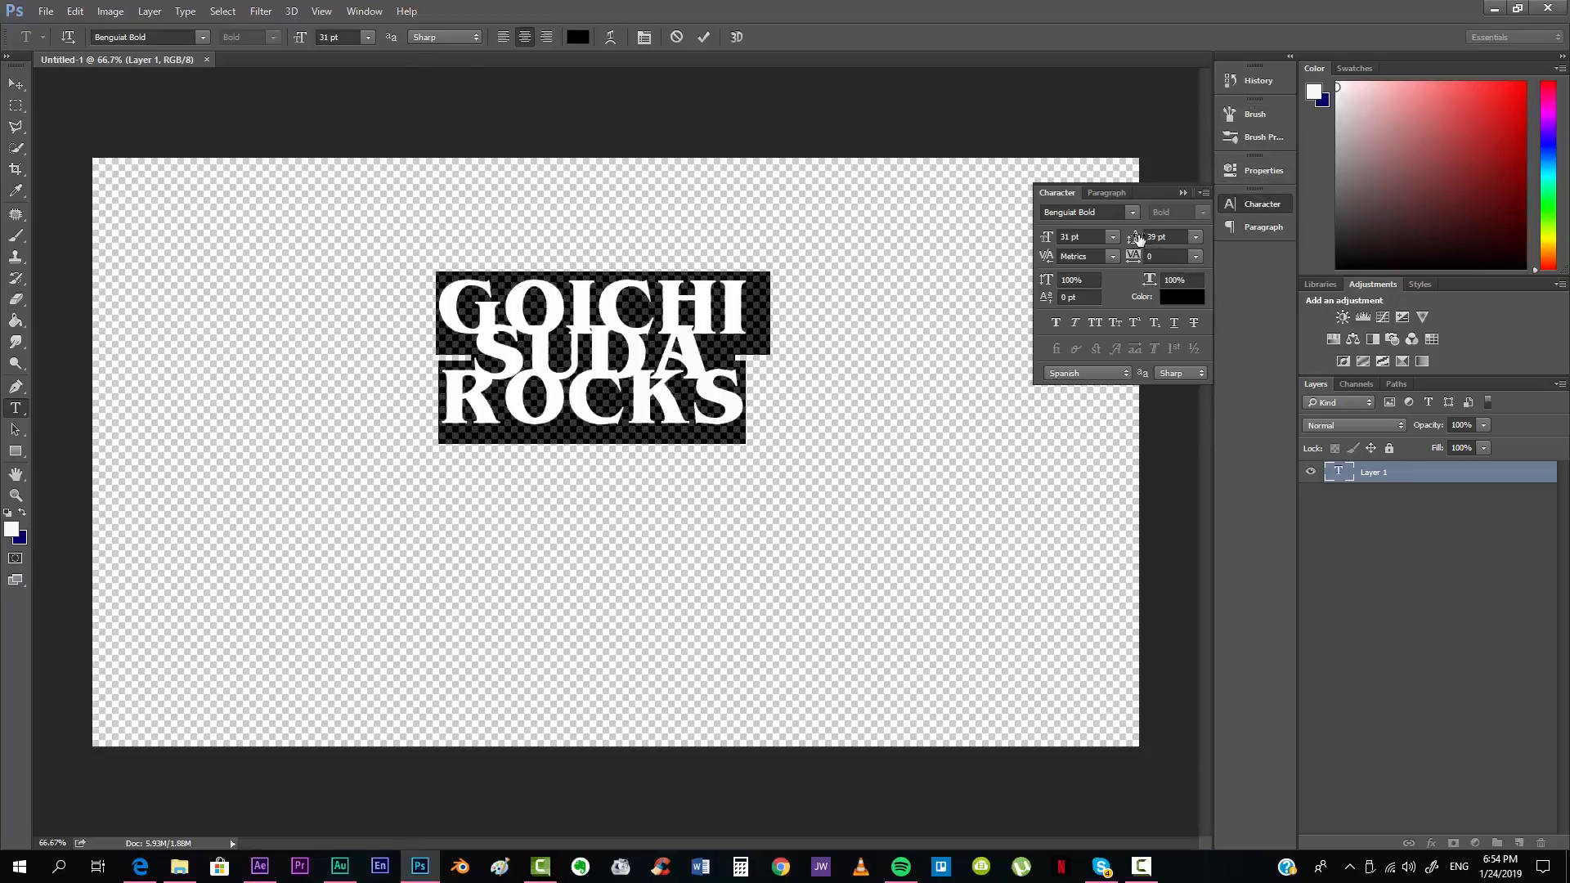
{"action": "left_click_drag", "start_coordinate": [1140, 238], "coordinate": [1145, 237]}
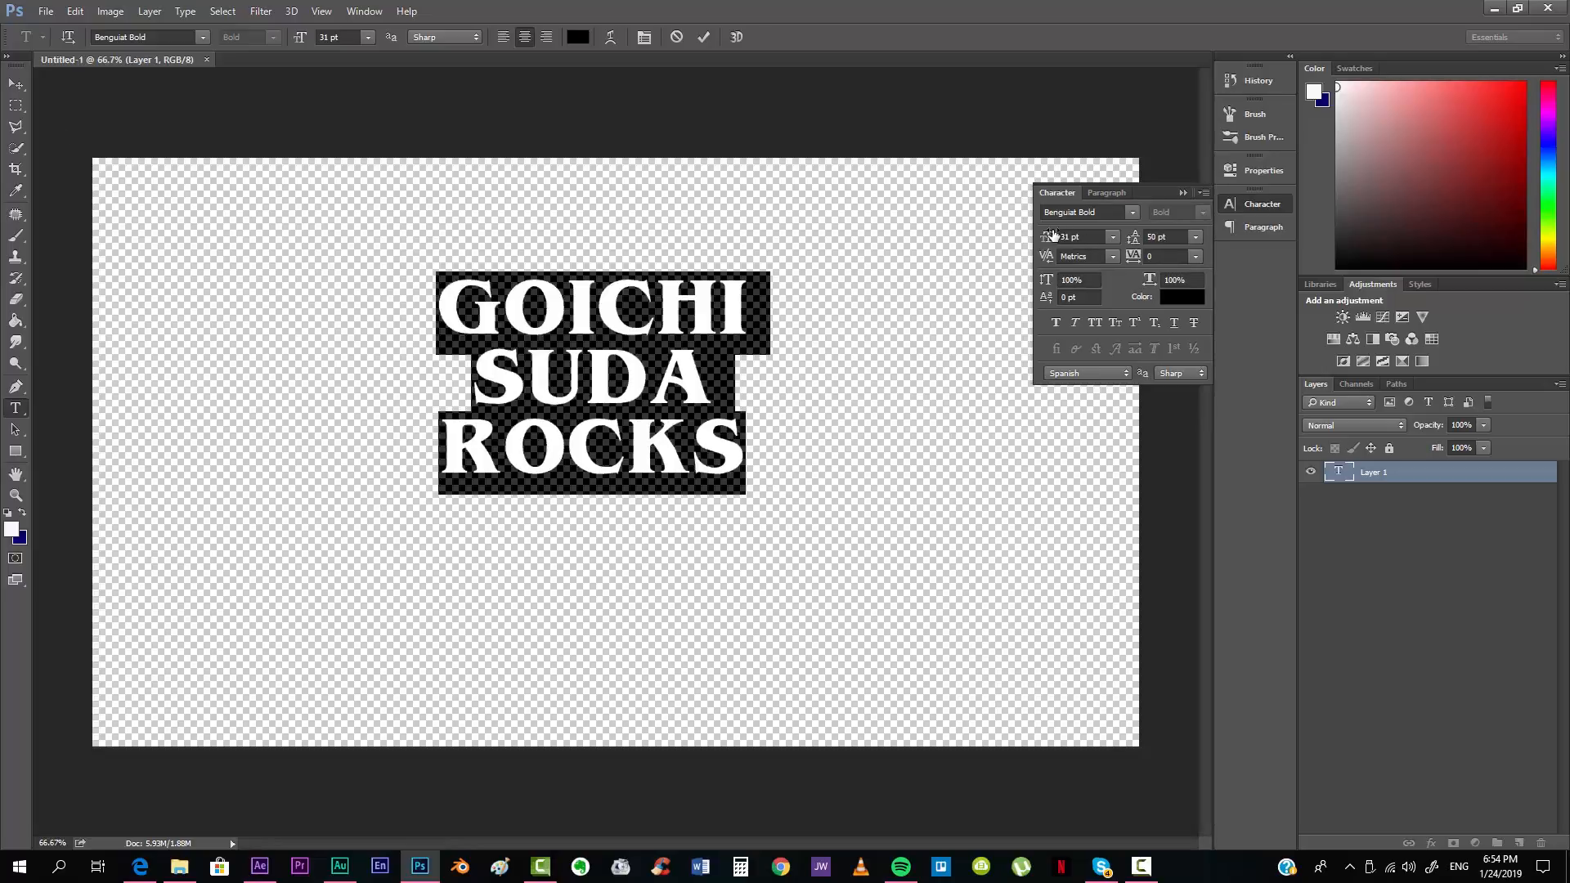
{"action": "left_click_drag", "start_coordinate": [1054, 235], "coordinate": [1141, 241]}
Step: Move the text block to the horizontal centre of the canvas, slightly above the middle, and collapse the character settings
{"action": "left_click", "coordinate": [15, 83]}
{"action": "left_click_drag", "start_coordinate": [573, 354], "coordinate": [541, 417]}
{"action": "left_click_drag", "start_coordinate": [676, 494], "coordinate": [691, 500]}
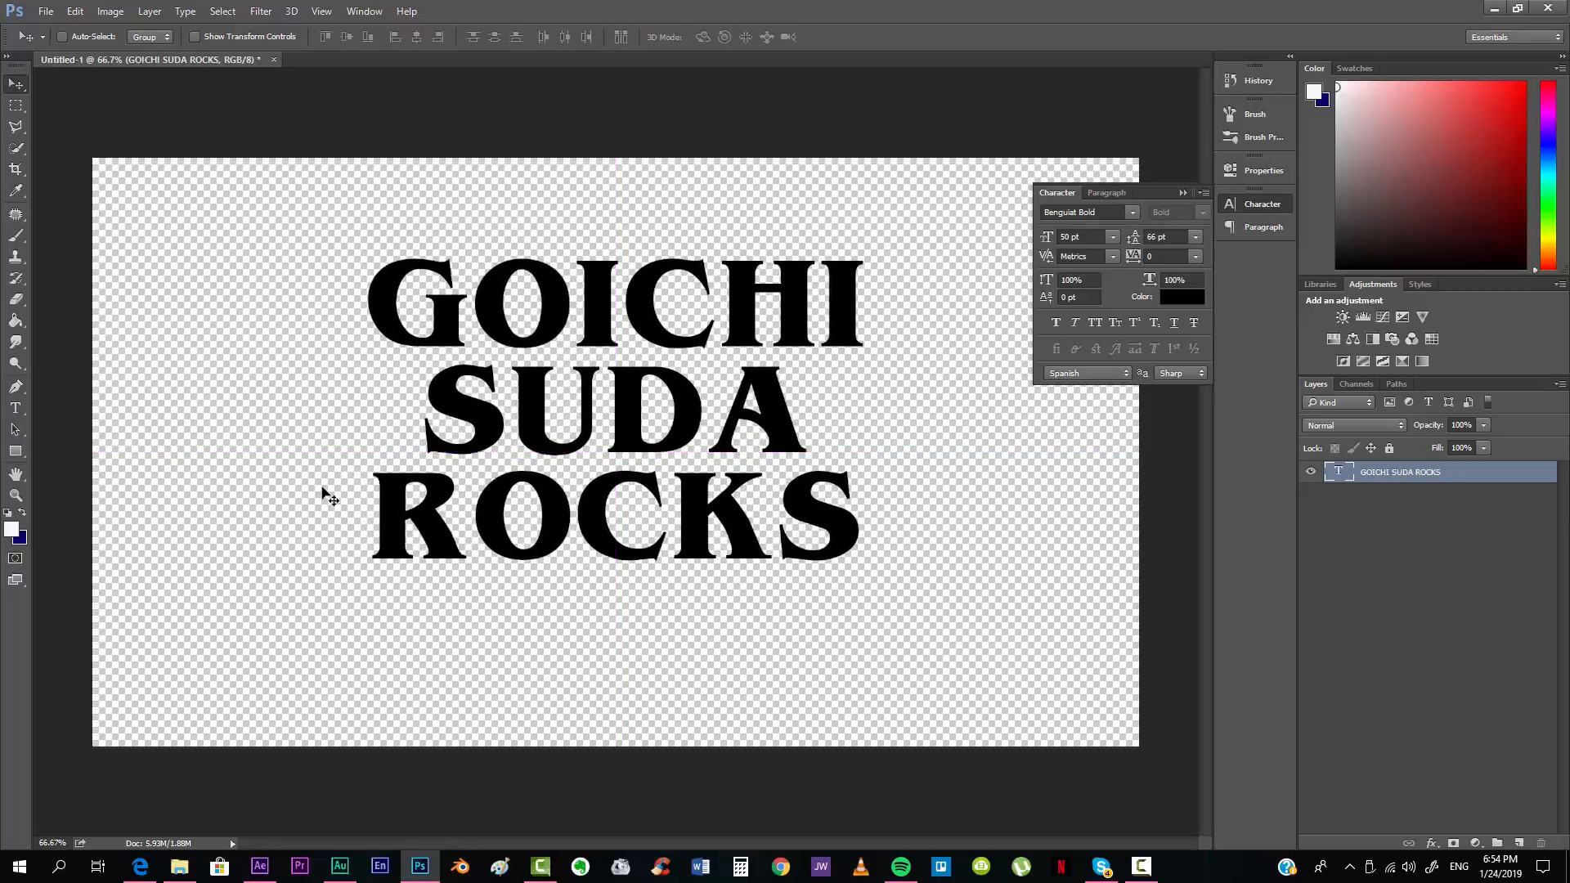
{"action": "left_click", "coordinate": [1184, 192]}
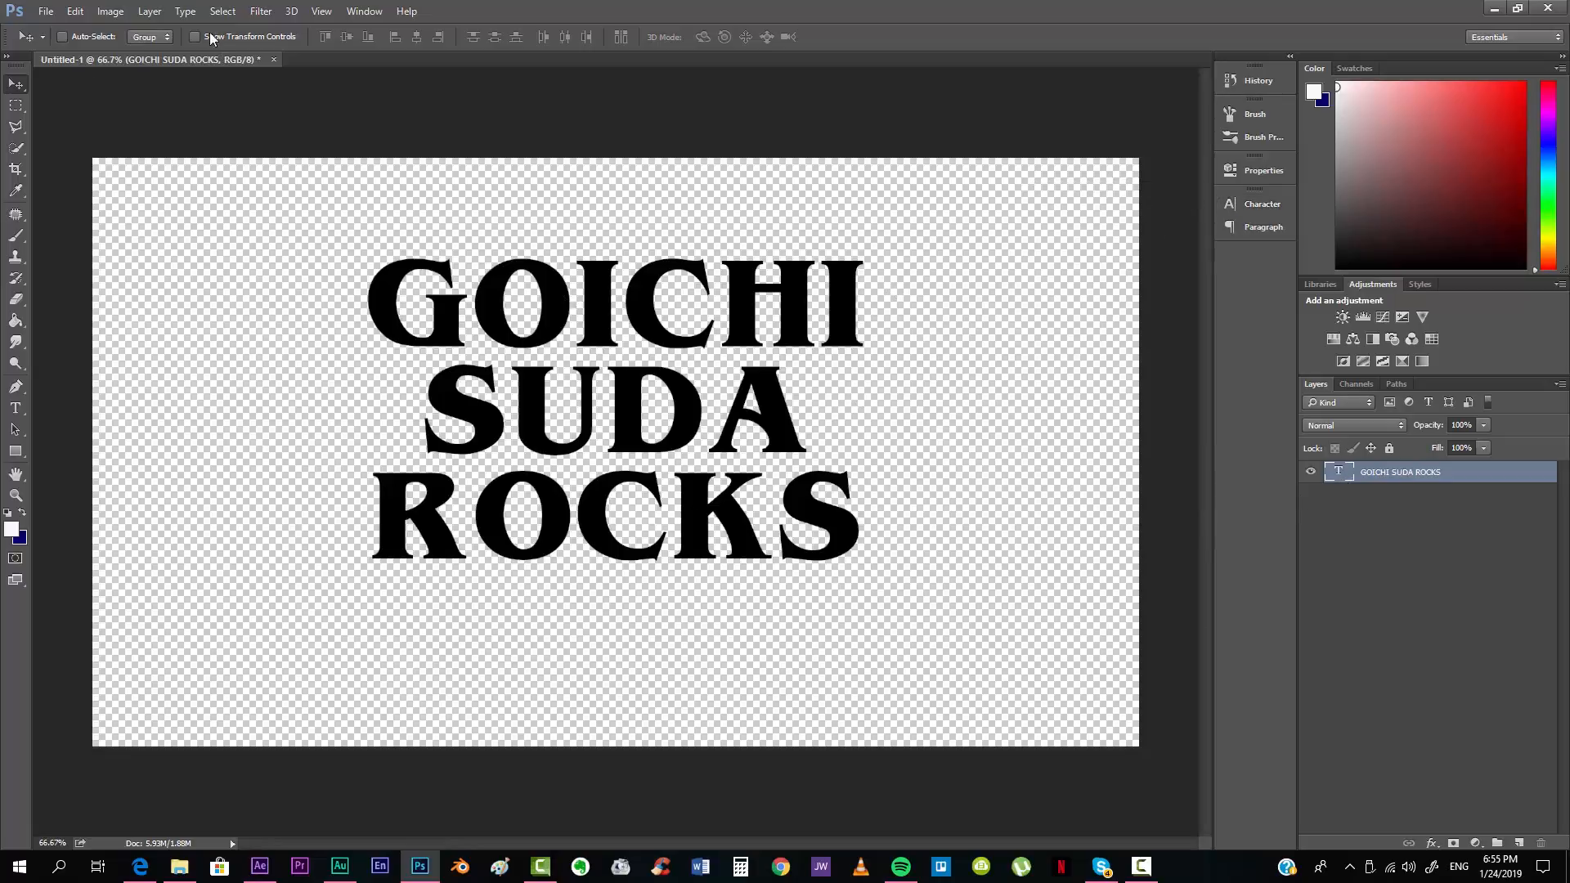
Step: Create a new empty layer above the text with Normal mode and 100% opacity
{"action": "left_click", "coordinate": [149, 11]}
{"action": "mouse_move", "coordinate": [311, 29]}
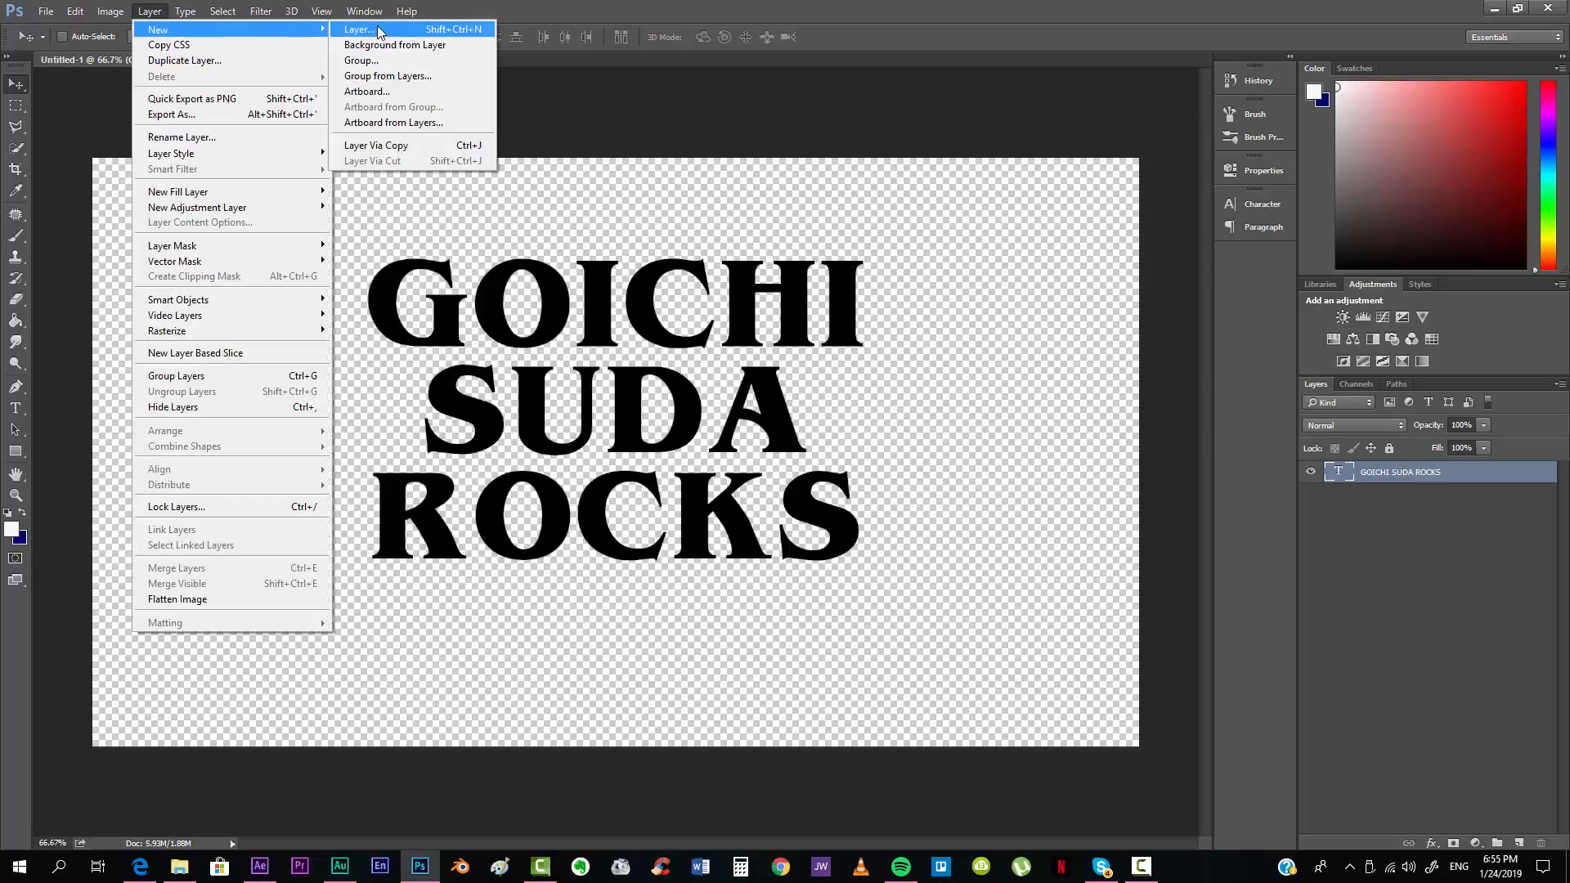
{"action": "left_click", "coordinate": [377, 30]}
{"action": "left_click", "coordinate": [1265, 288]}
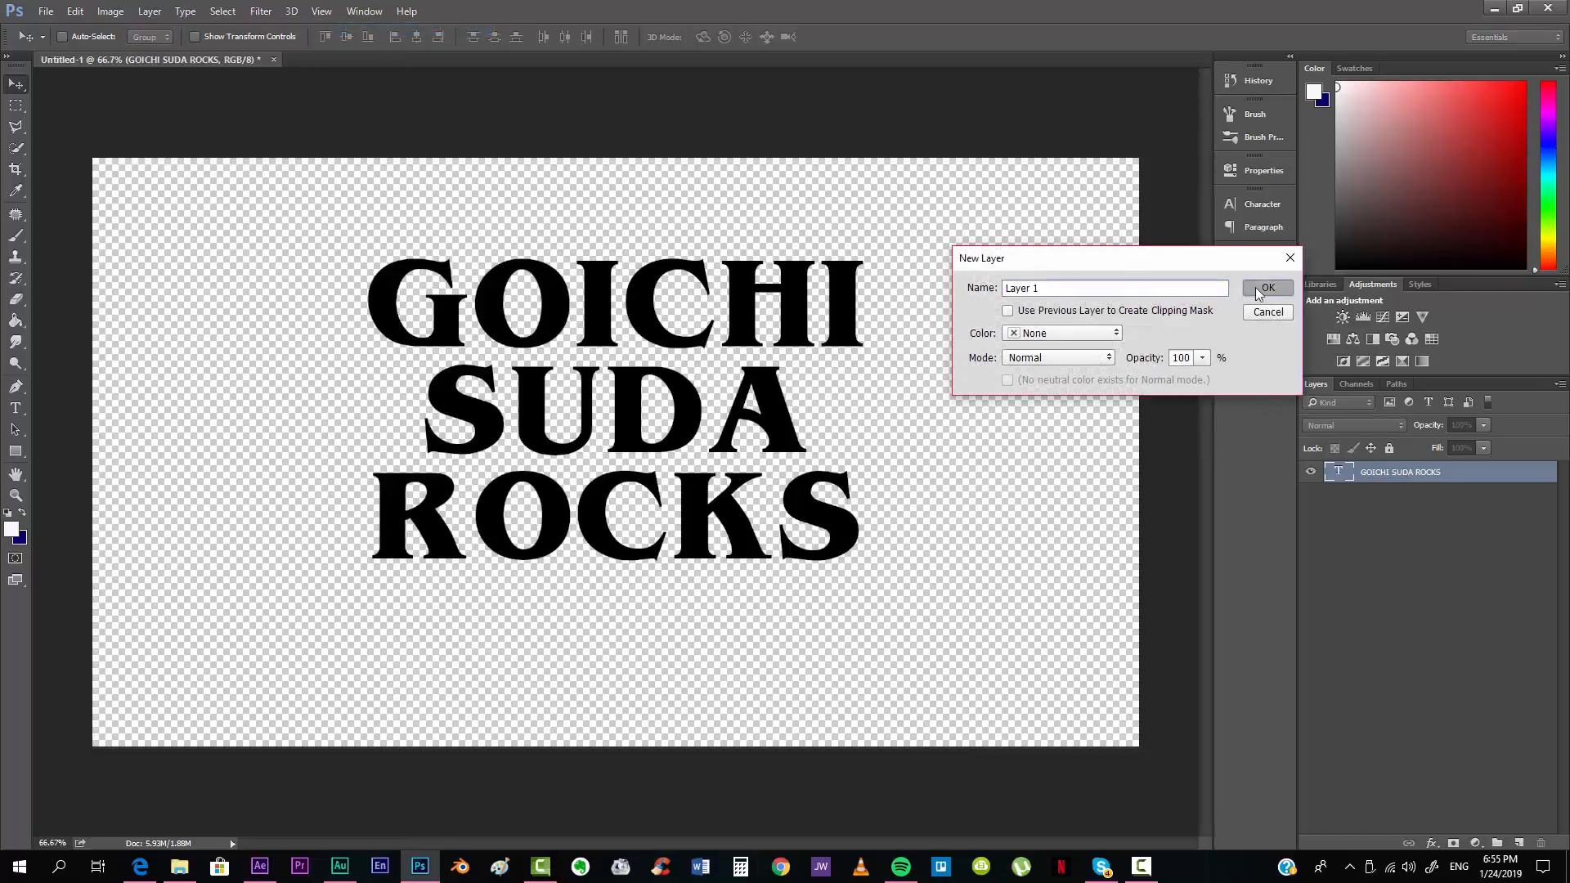
Step: Fill the new layer with black, place it beneath the text layer and select the text layer
{"action": "left_click", "coordinate": [11, 529]}
{"action": "left_click_drag", "start_coordinate": [1068, 515], "coordinate": [1085, 587]}
{"action": "left_click", "coordinate": [1233, 372]}
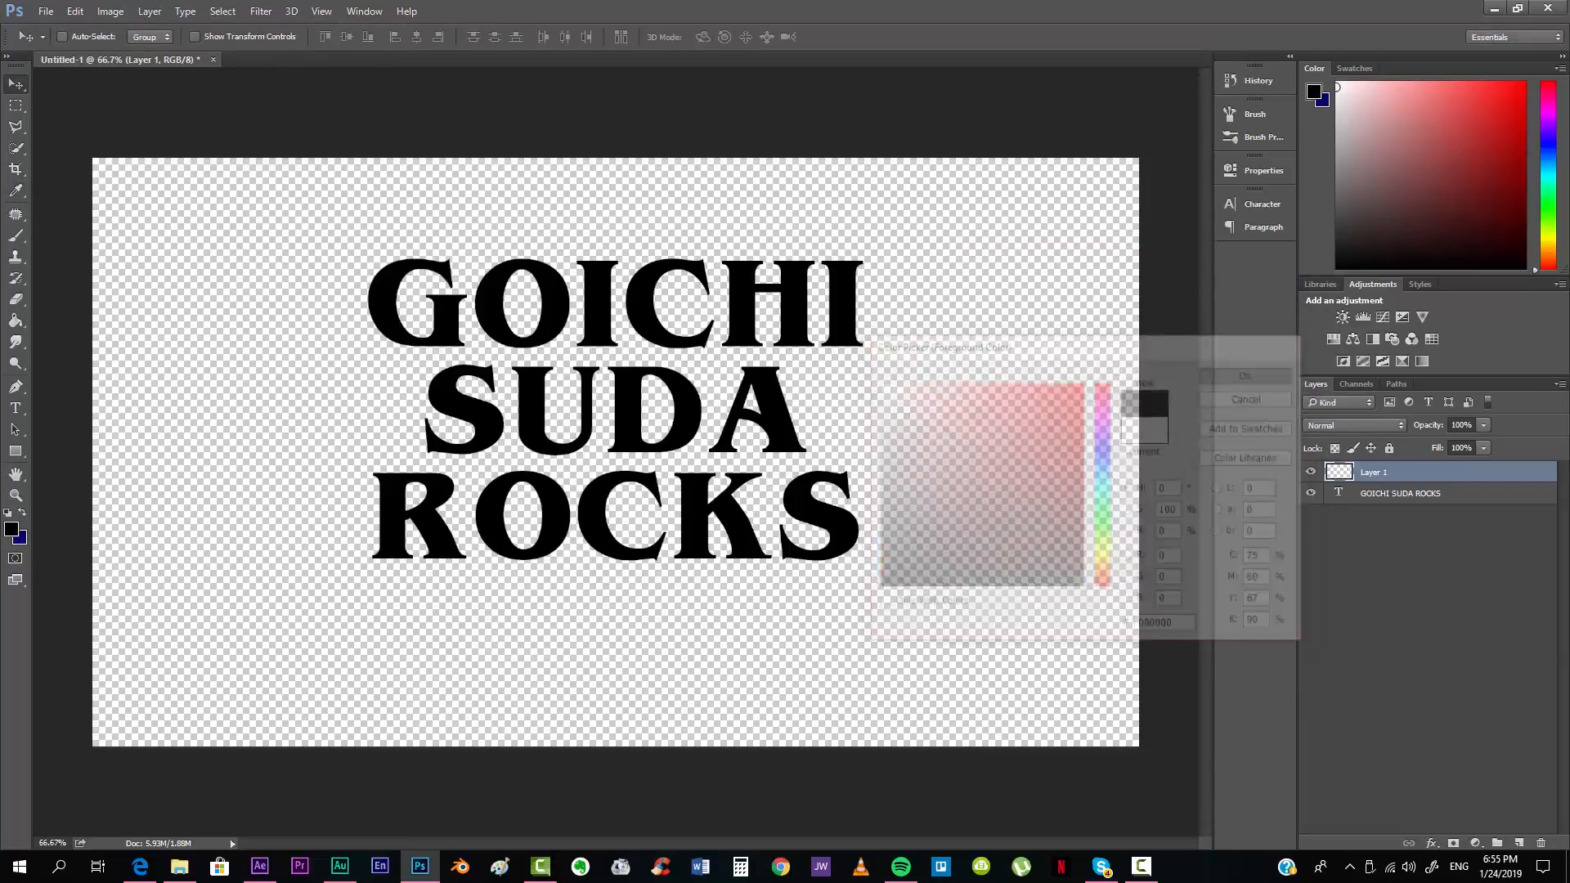
{"action": "left_click", "coordinate": [15, 319]}
{"action": "left_click", "coordinate": [365, 385]}
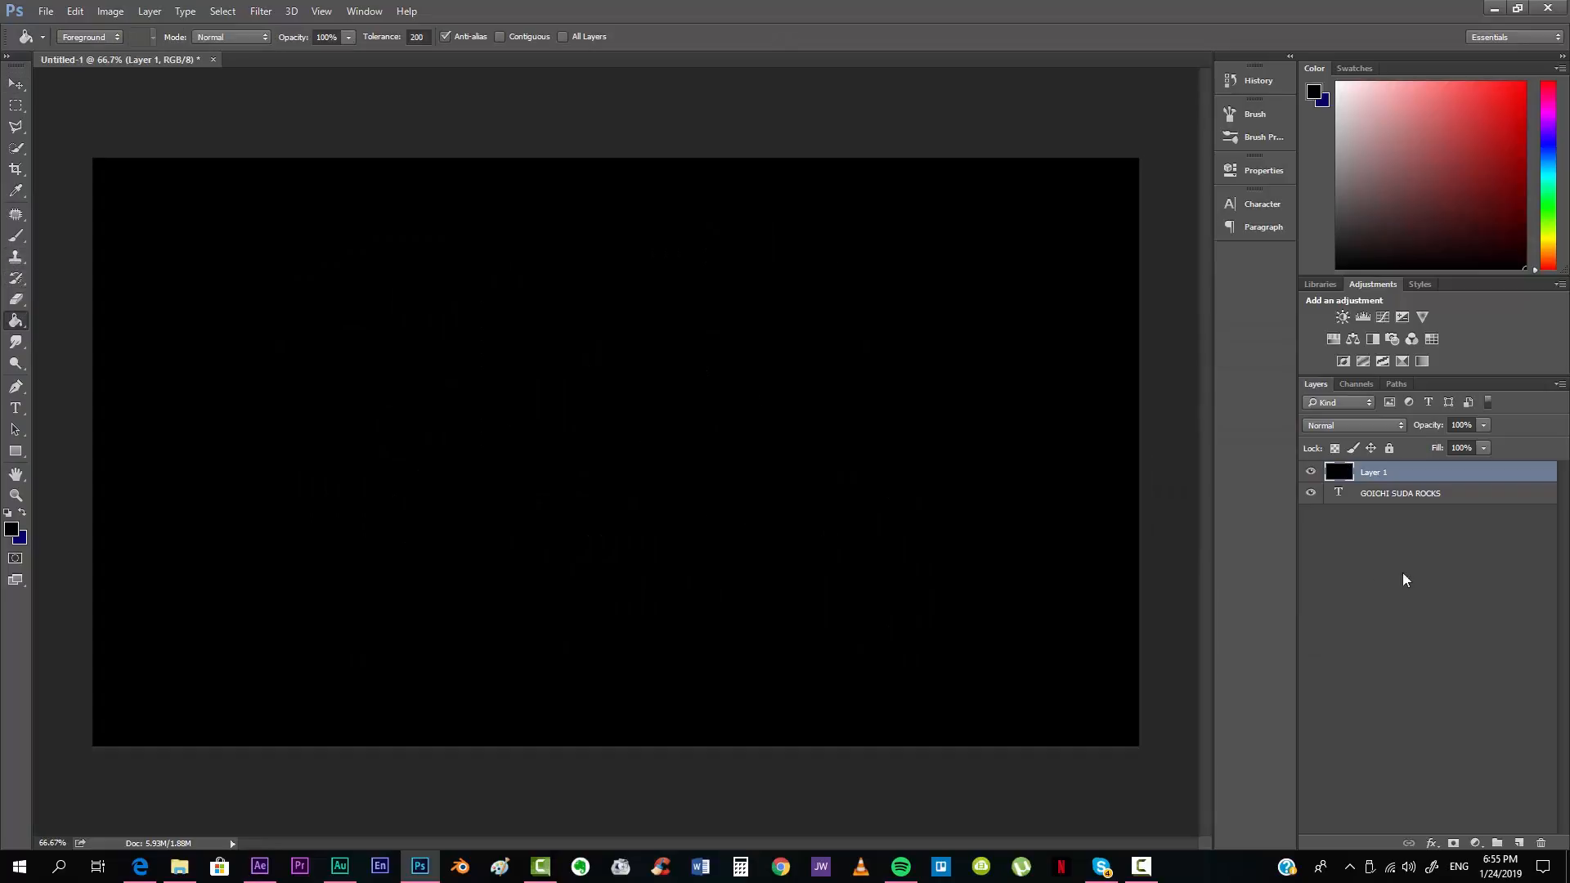
{"action": "left_click_drag", "start_coordinate": [1397, 476], "coordinate": [1398, 521]}
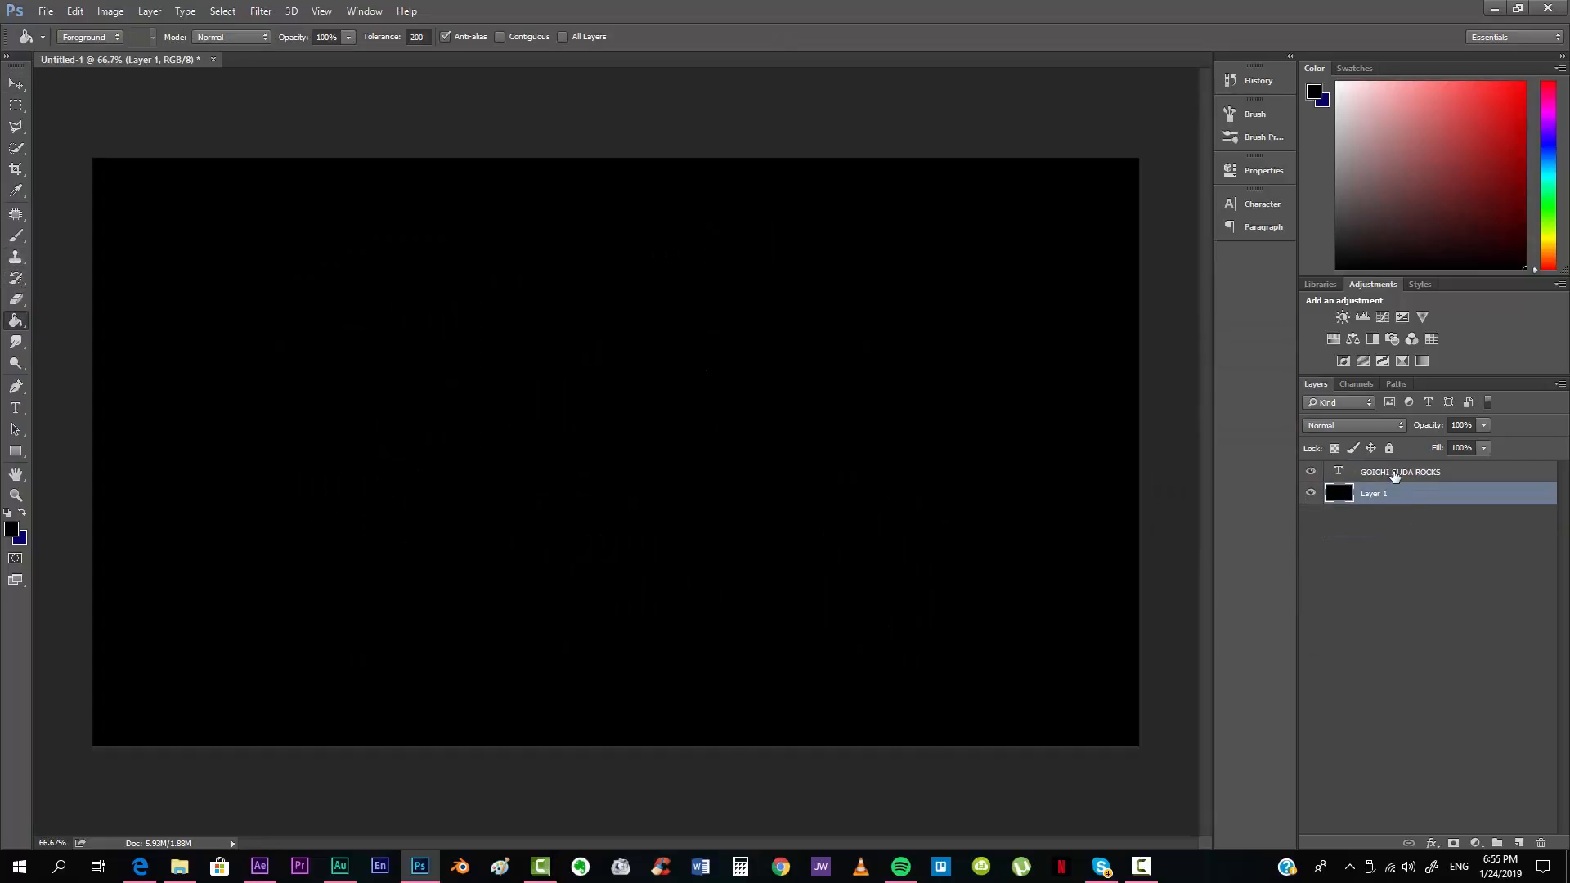
{"action": "left_click", "coordinate": [1394, 475]}
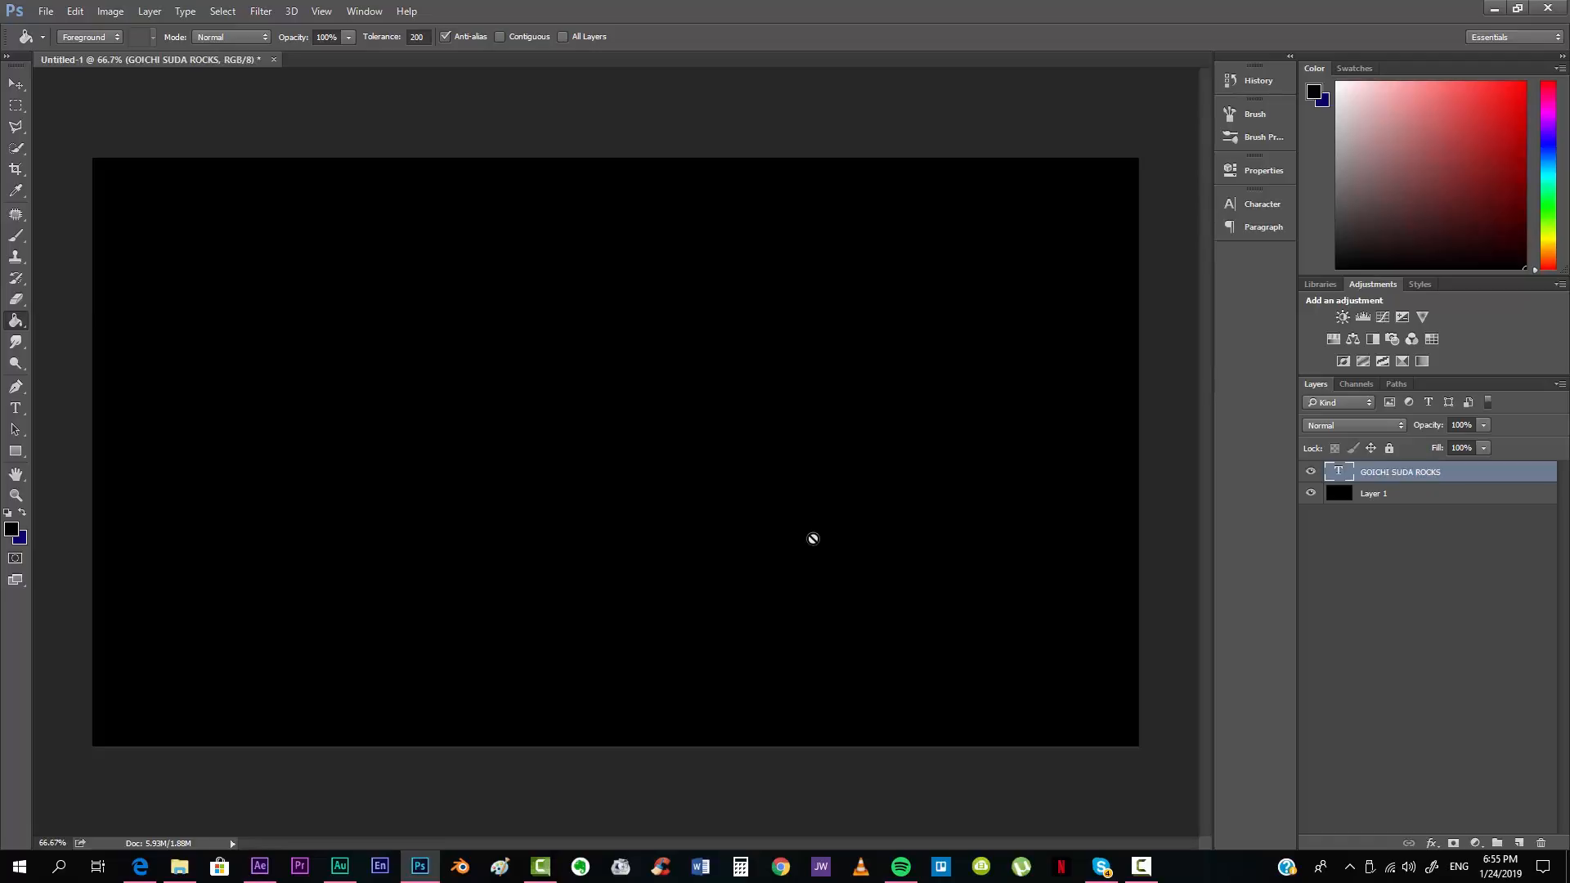
{"action": "key", "text": "v"}
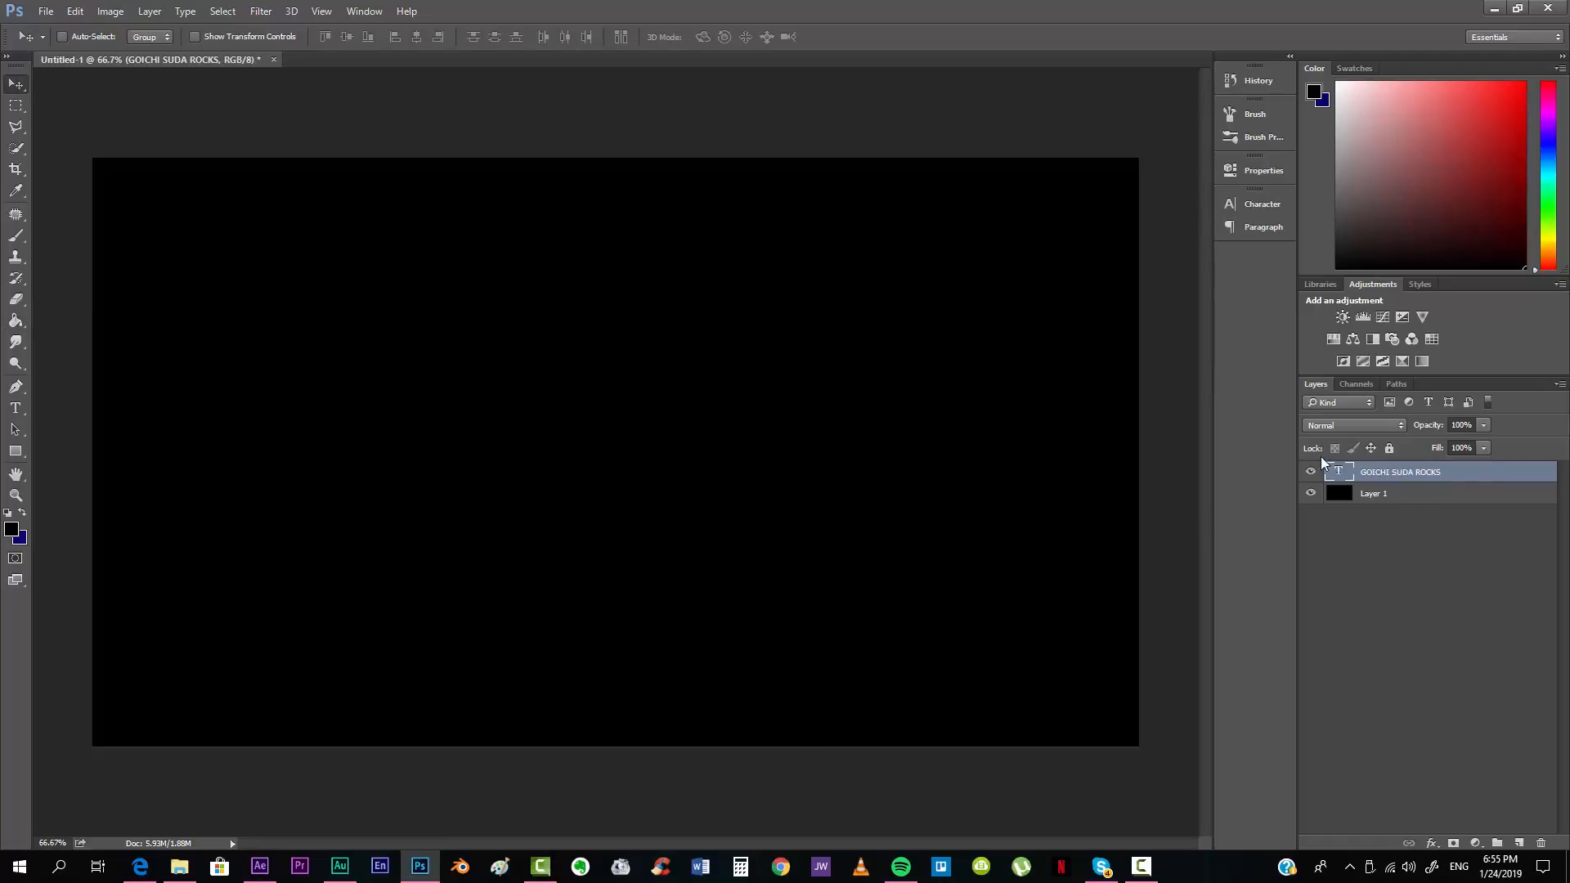
{"action": "key", "text": "h"}
{"action": "double_click", "coordinate": [1542, 478]}
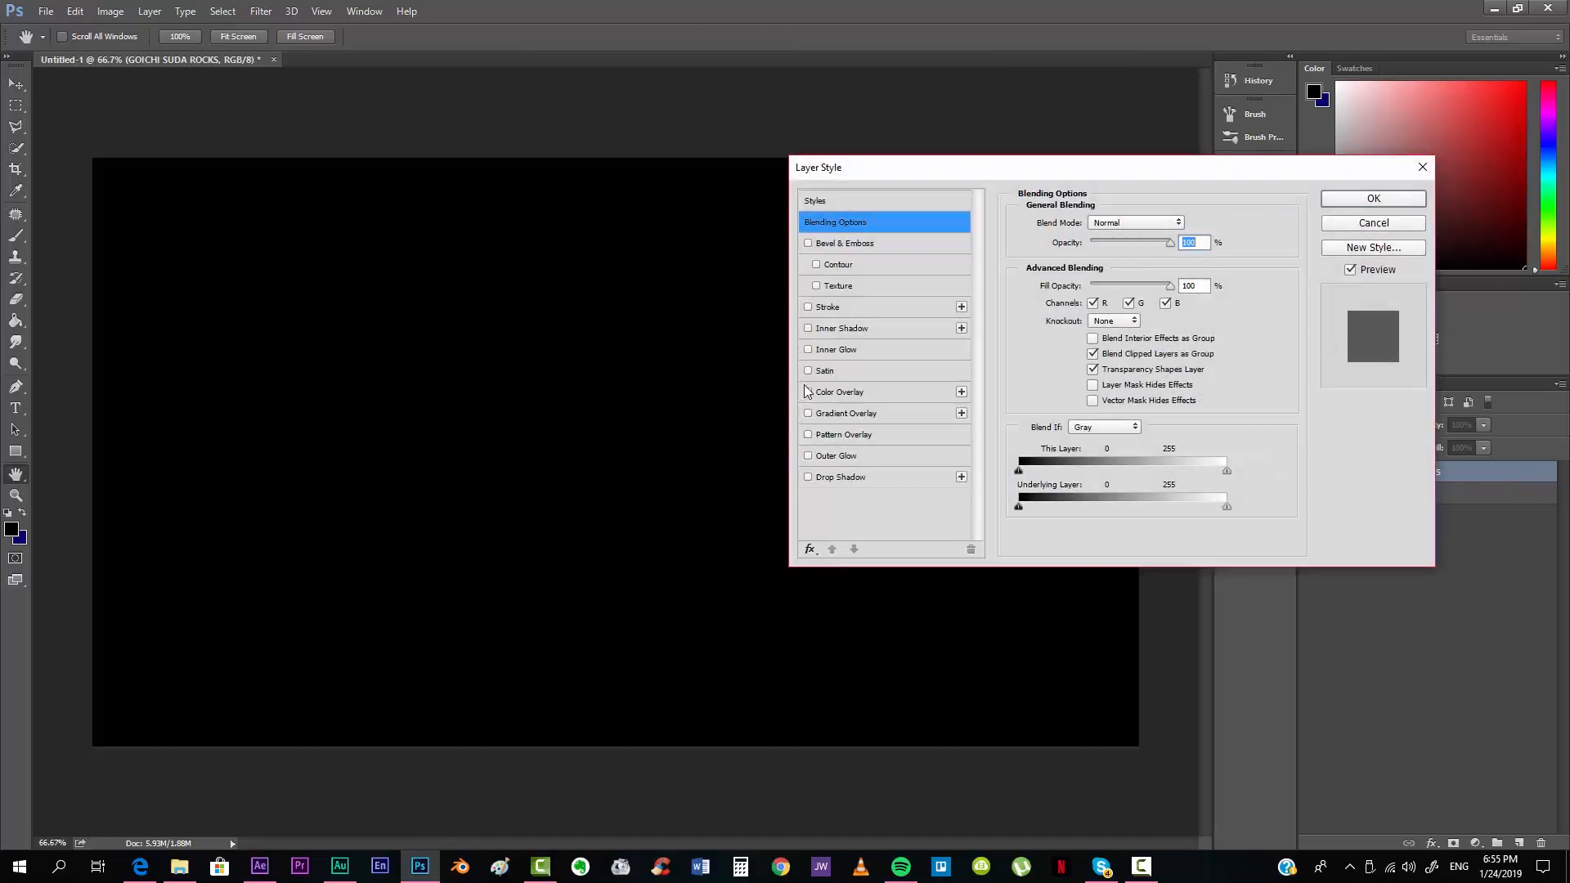
{"action": "left_click", "coordinate": [809, 308]}
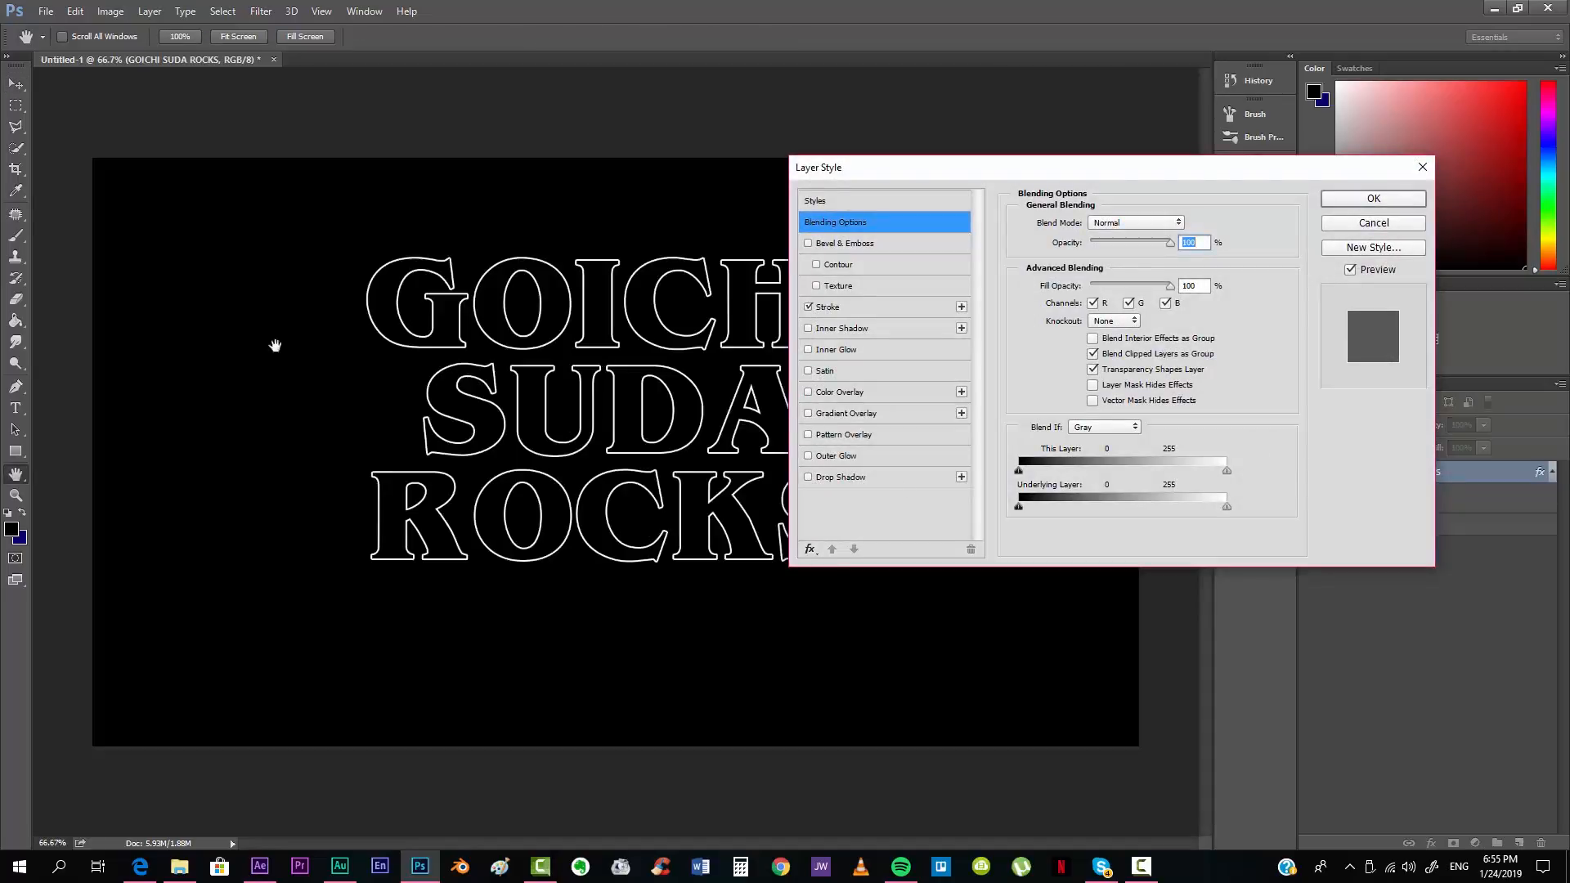
{"action": "left_click", "coordinate": [831, 309]}
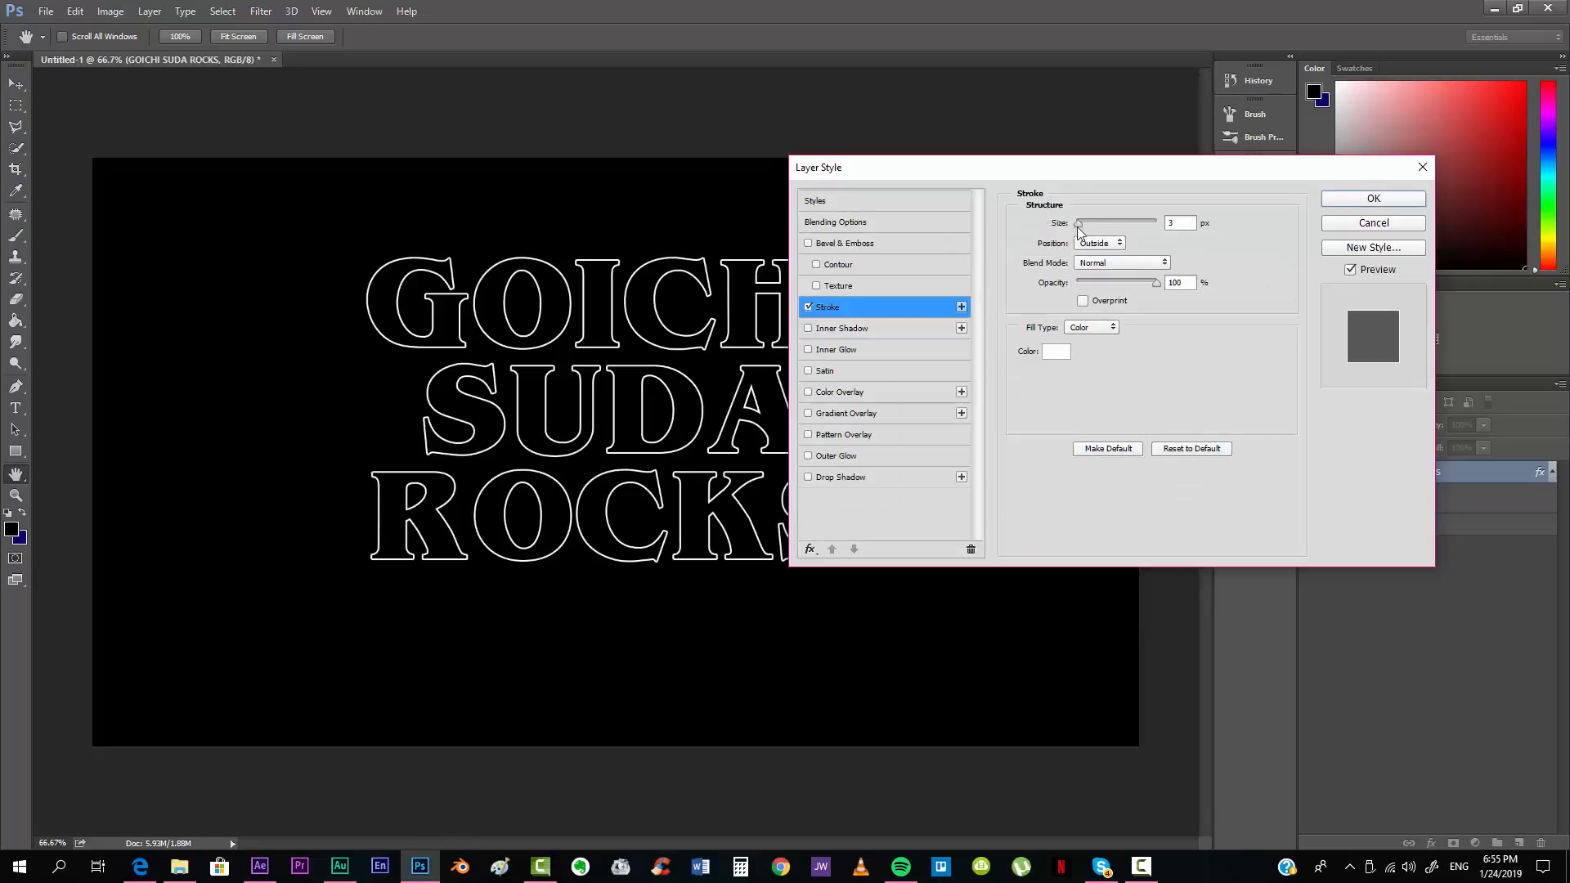
{"action": "left_click_drag", "start_coordinate": [1078, 224], "coordinate": [1094, 220]}
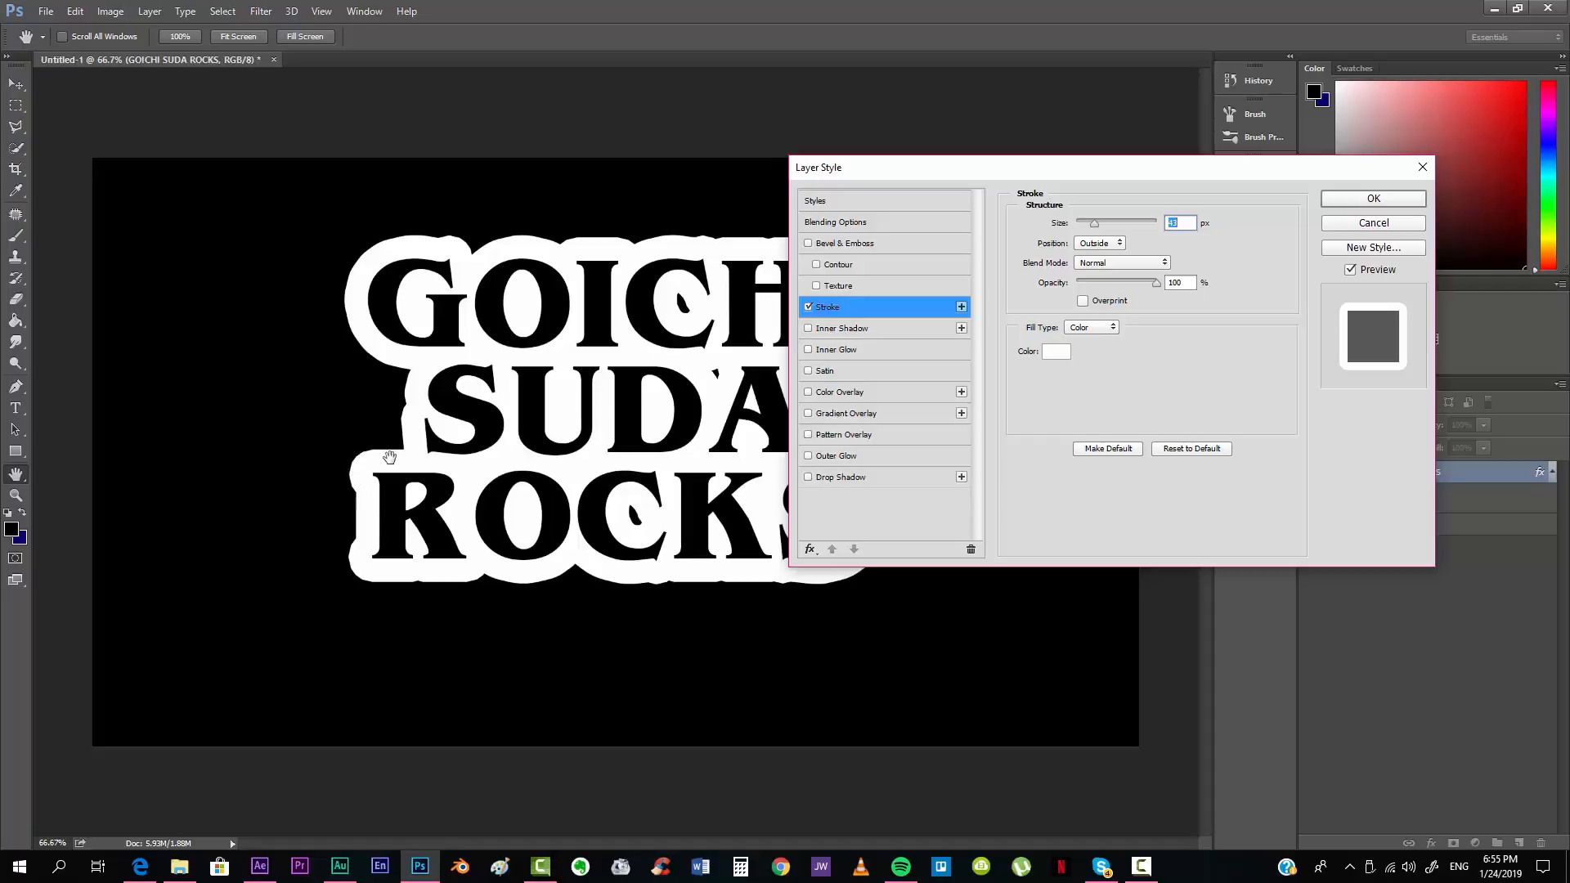
{"action": "left_click", "coordinate": [1352, 226]}
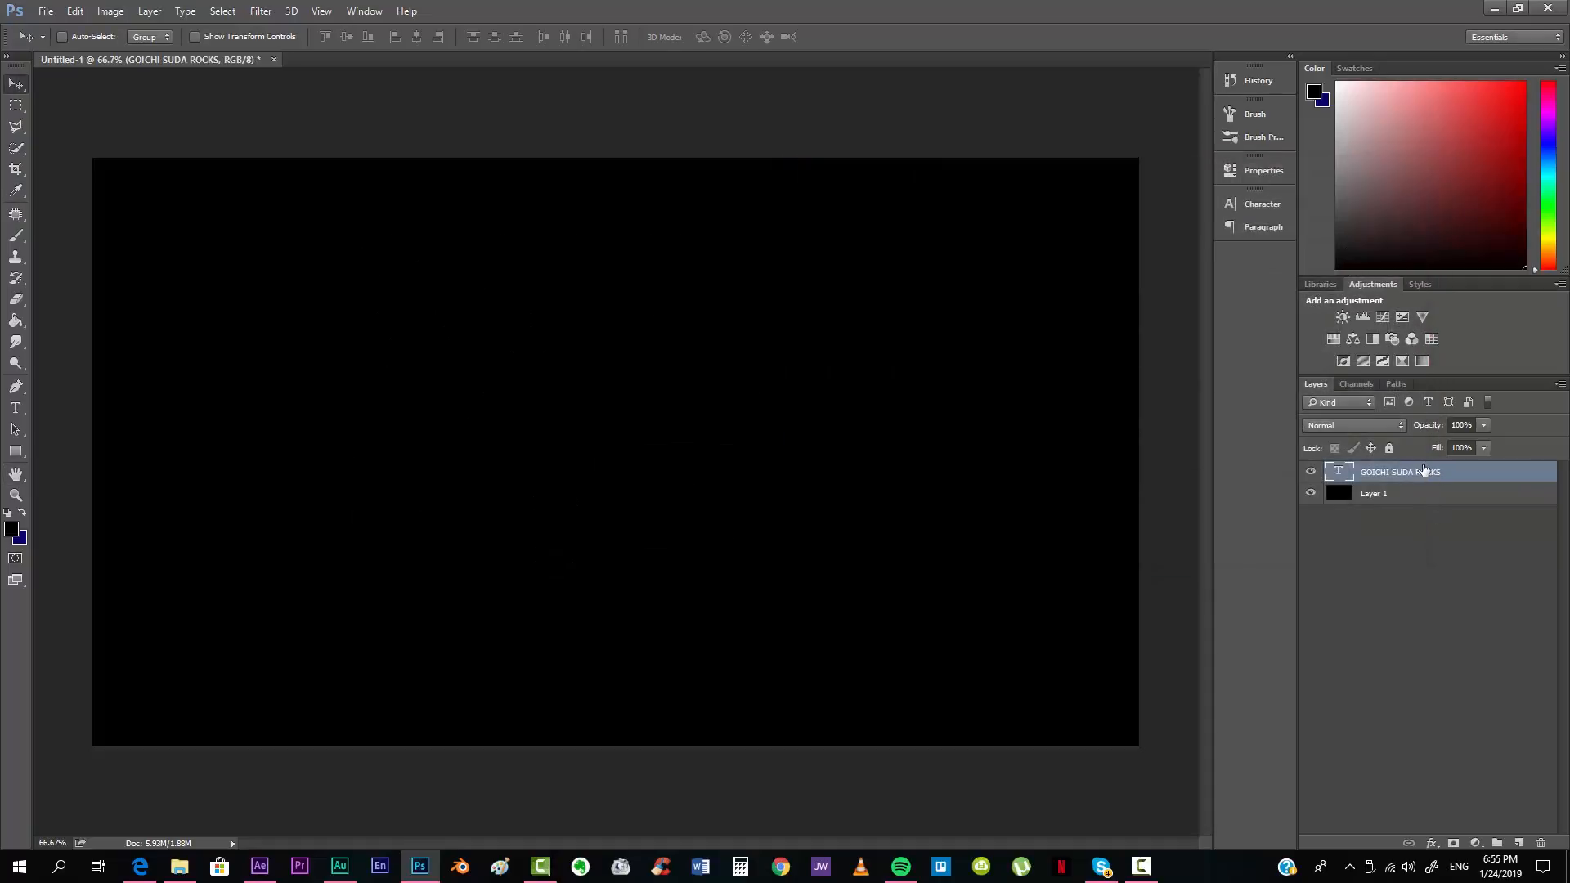
Step: Hide the black background layer and convert the GOICHI SUDA ROCKS text layer to a shape
{"action": "left_click", "coordinate": [1311, 493]}
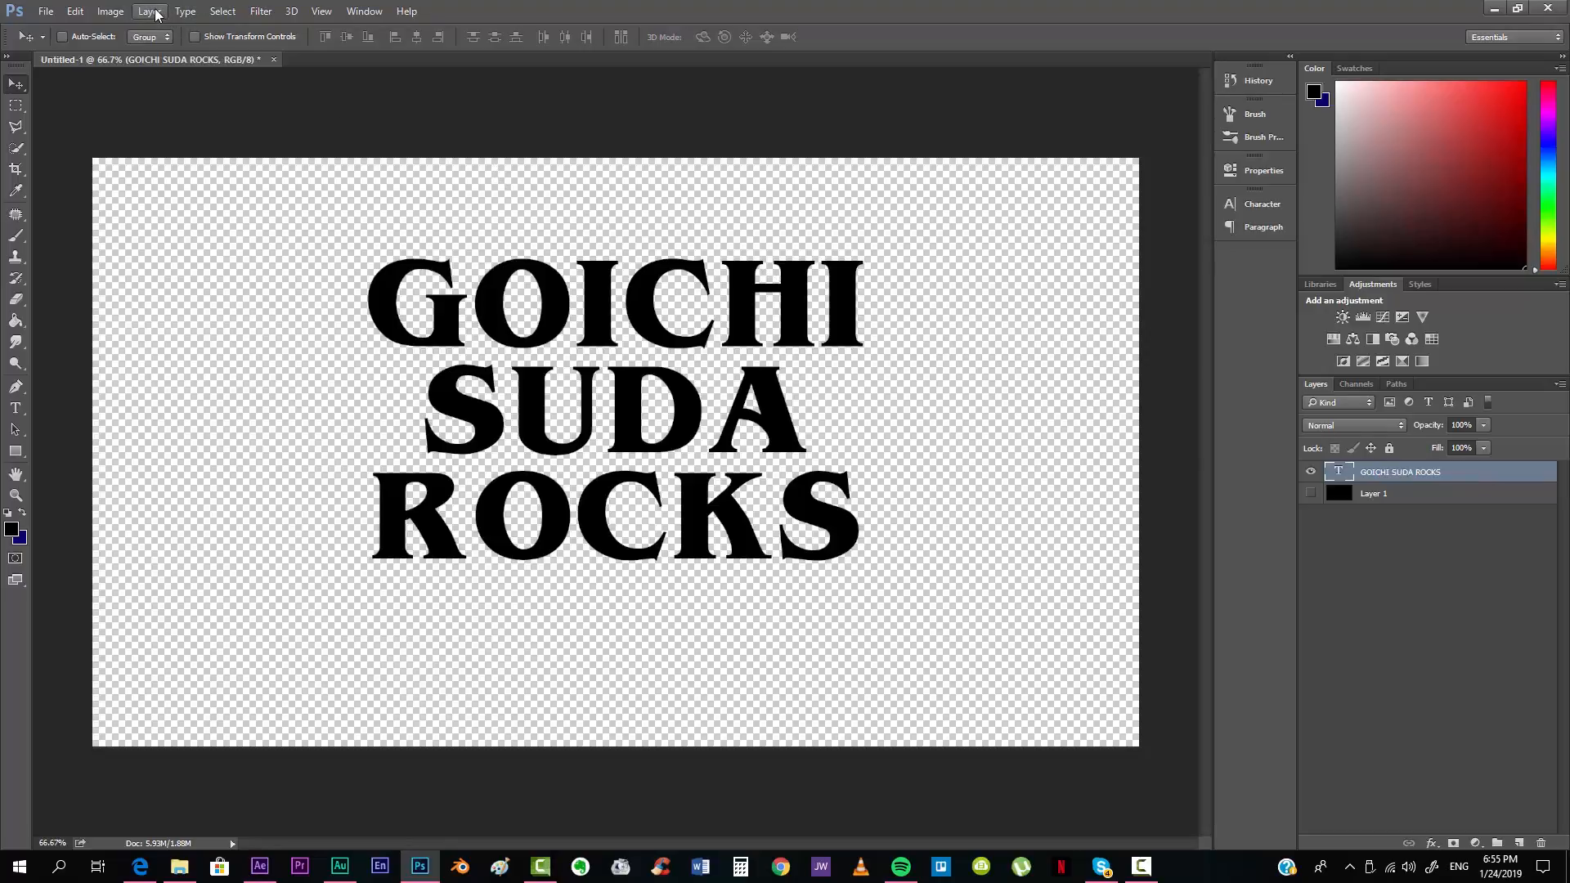
{"action": "left_click", "coordinate": [185, 12]}
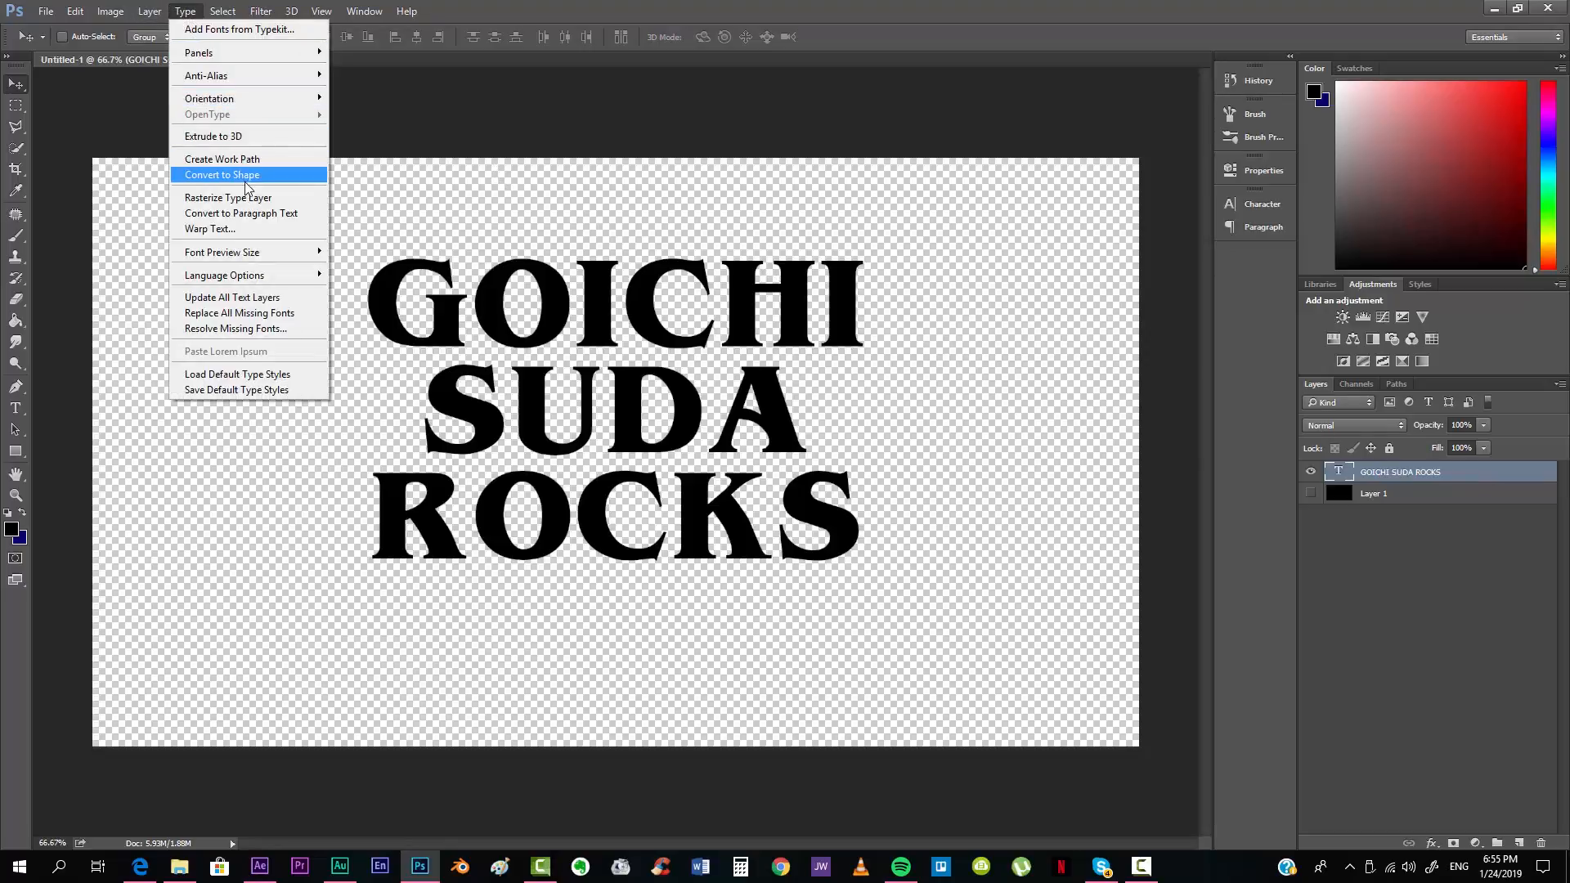
{"action": "left_click", "coordinate": [246, 176]}
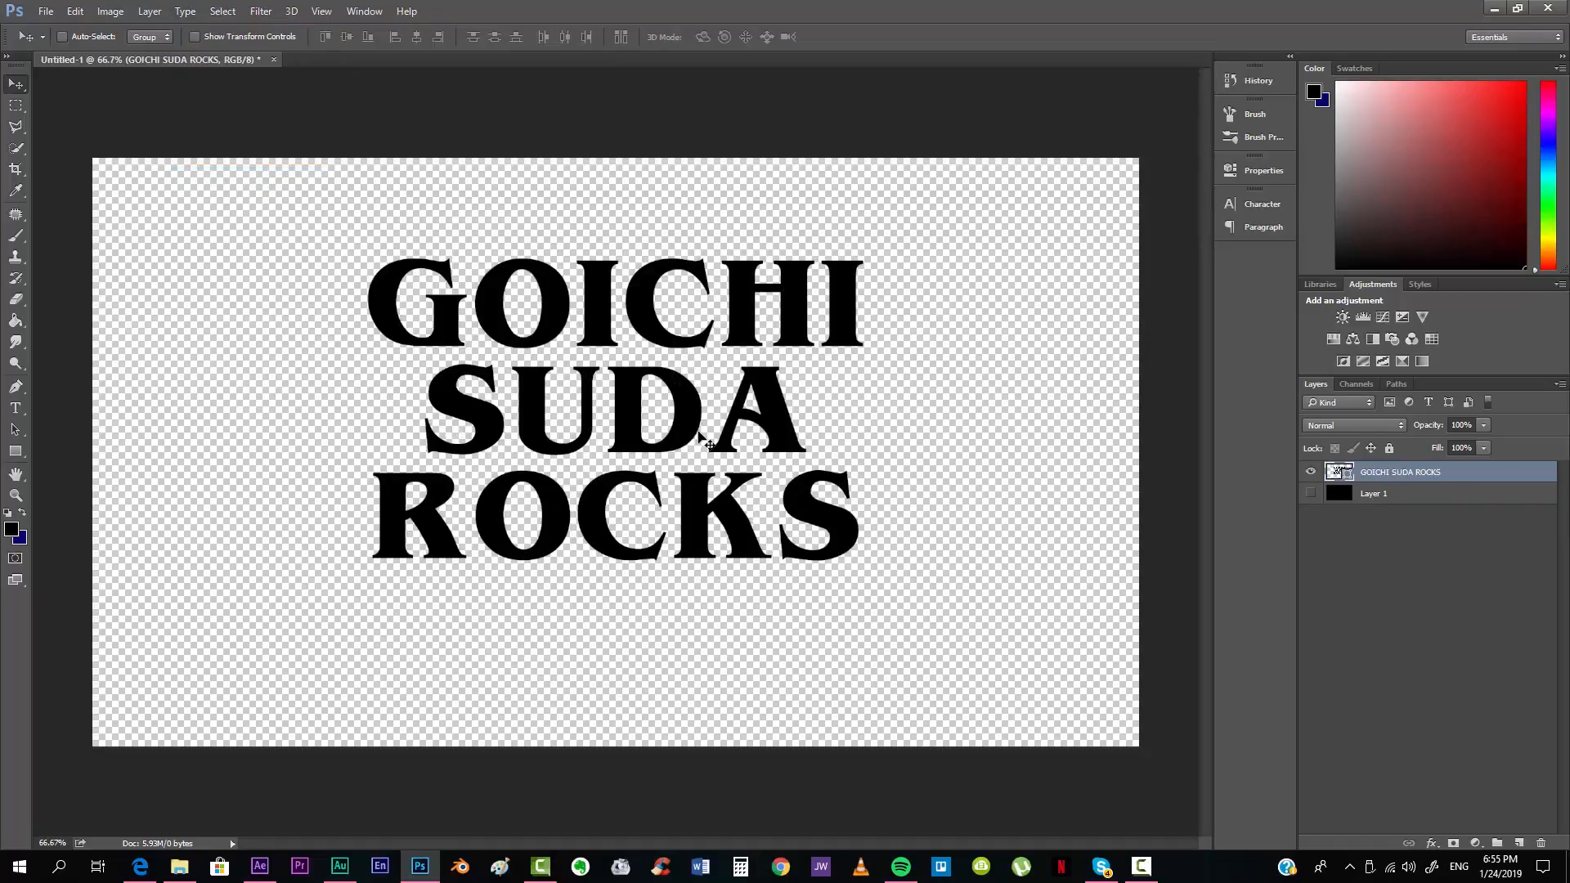
Step: Give the converted text shape a light blue stroke 3 pt wide
{"action": "left_click", "coordinate": [17, 431]}
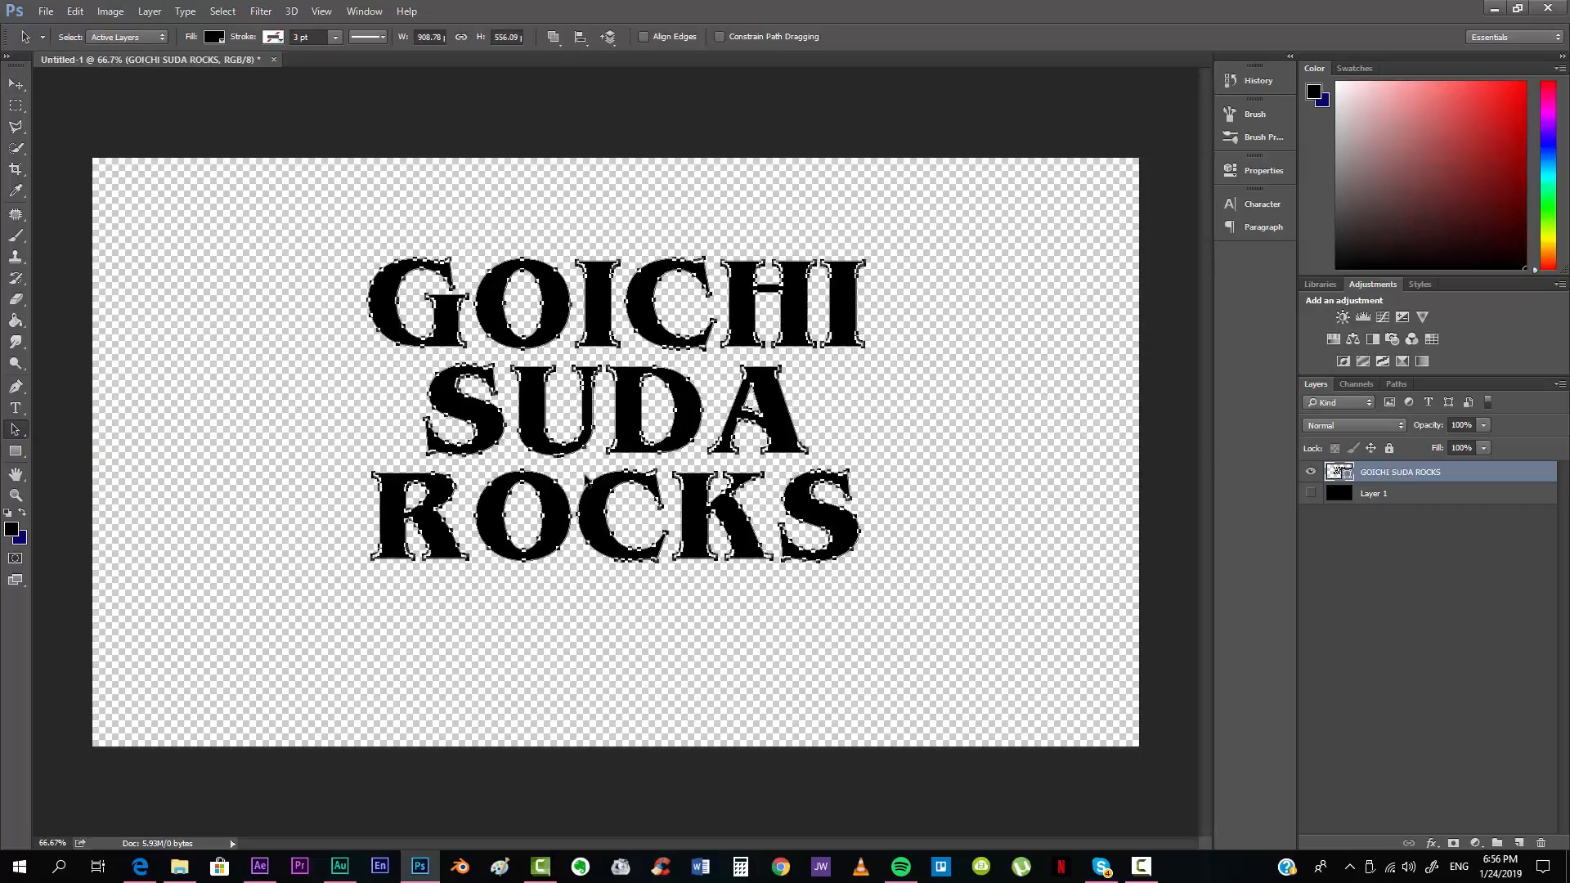
{"action": "left_click", "coordinate": [980, 462]}
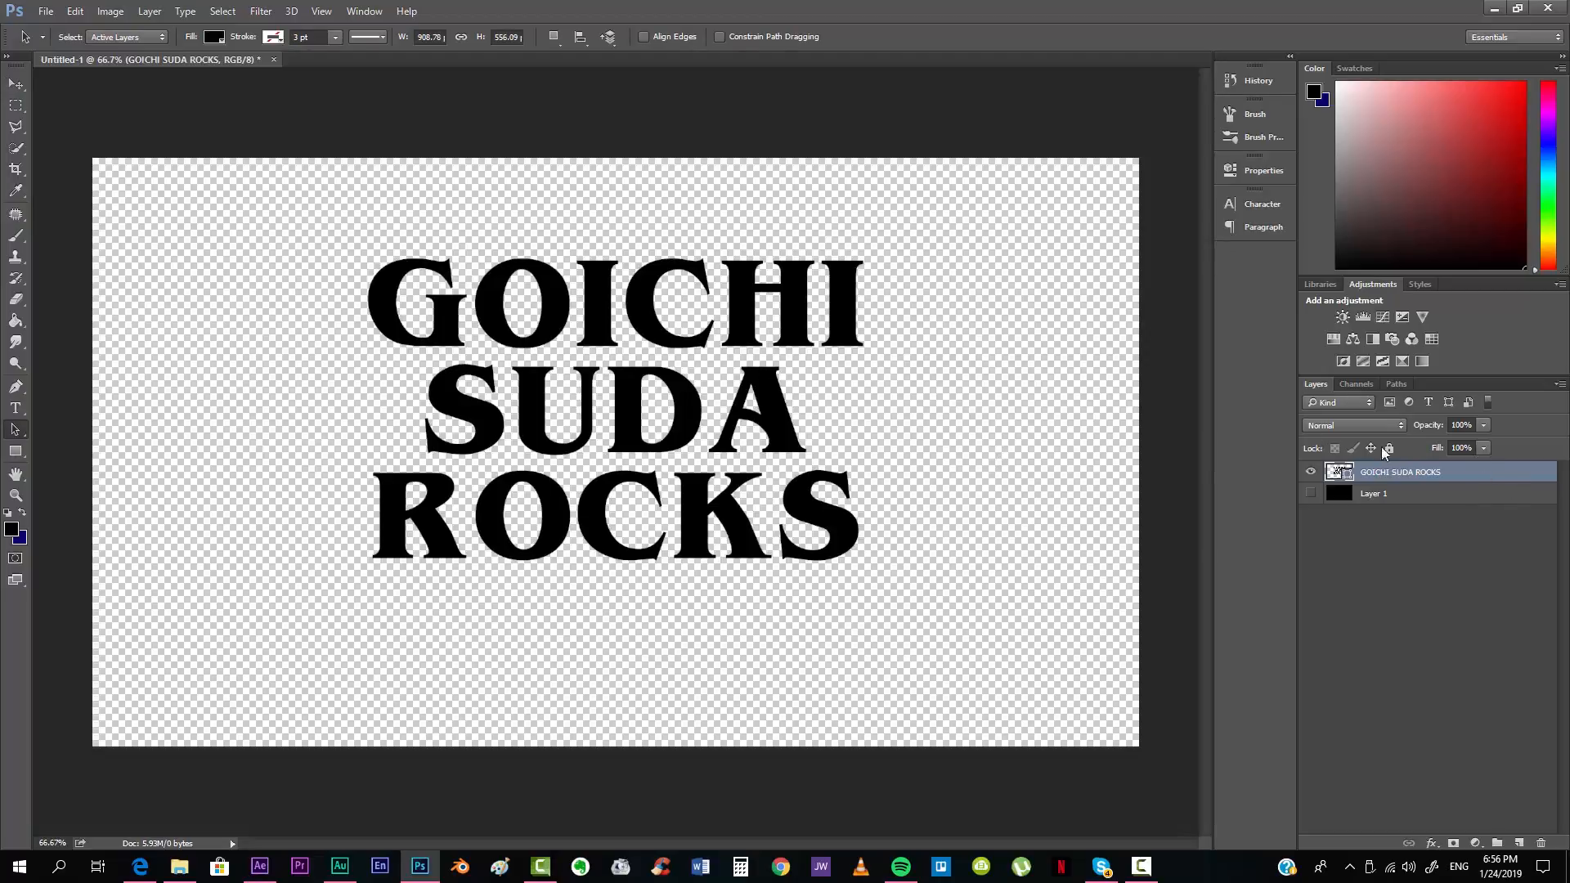
{"action": "left_click", "coordinate": [277, 37]}
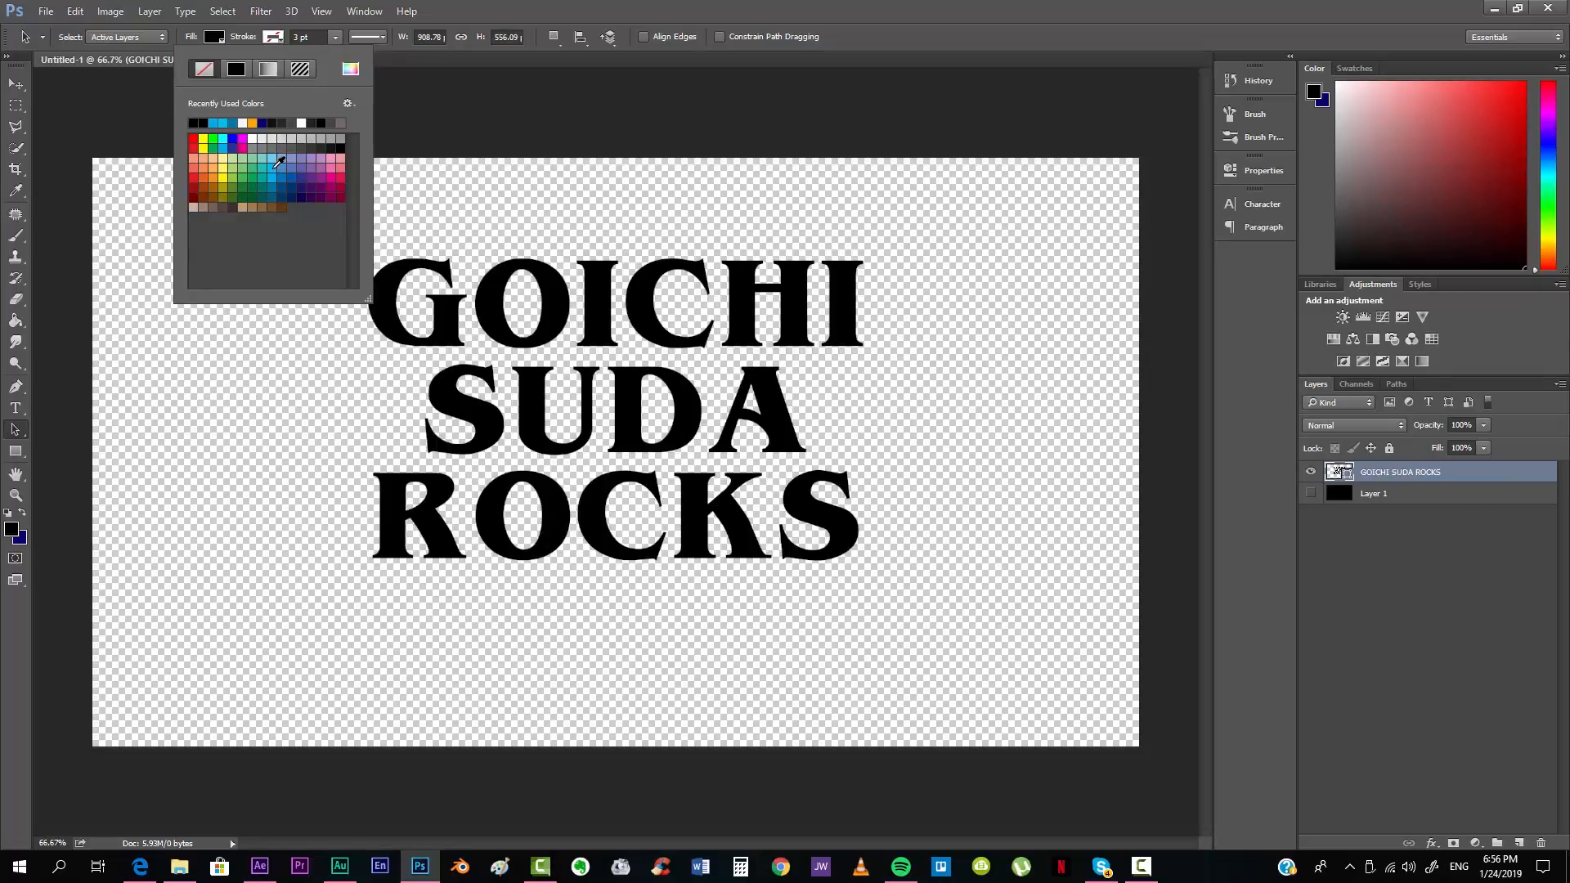
{"action": "left_click", "coordinate": [216, 121]}
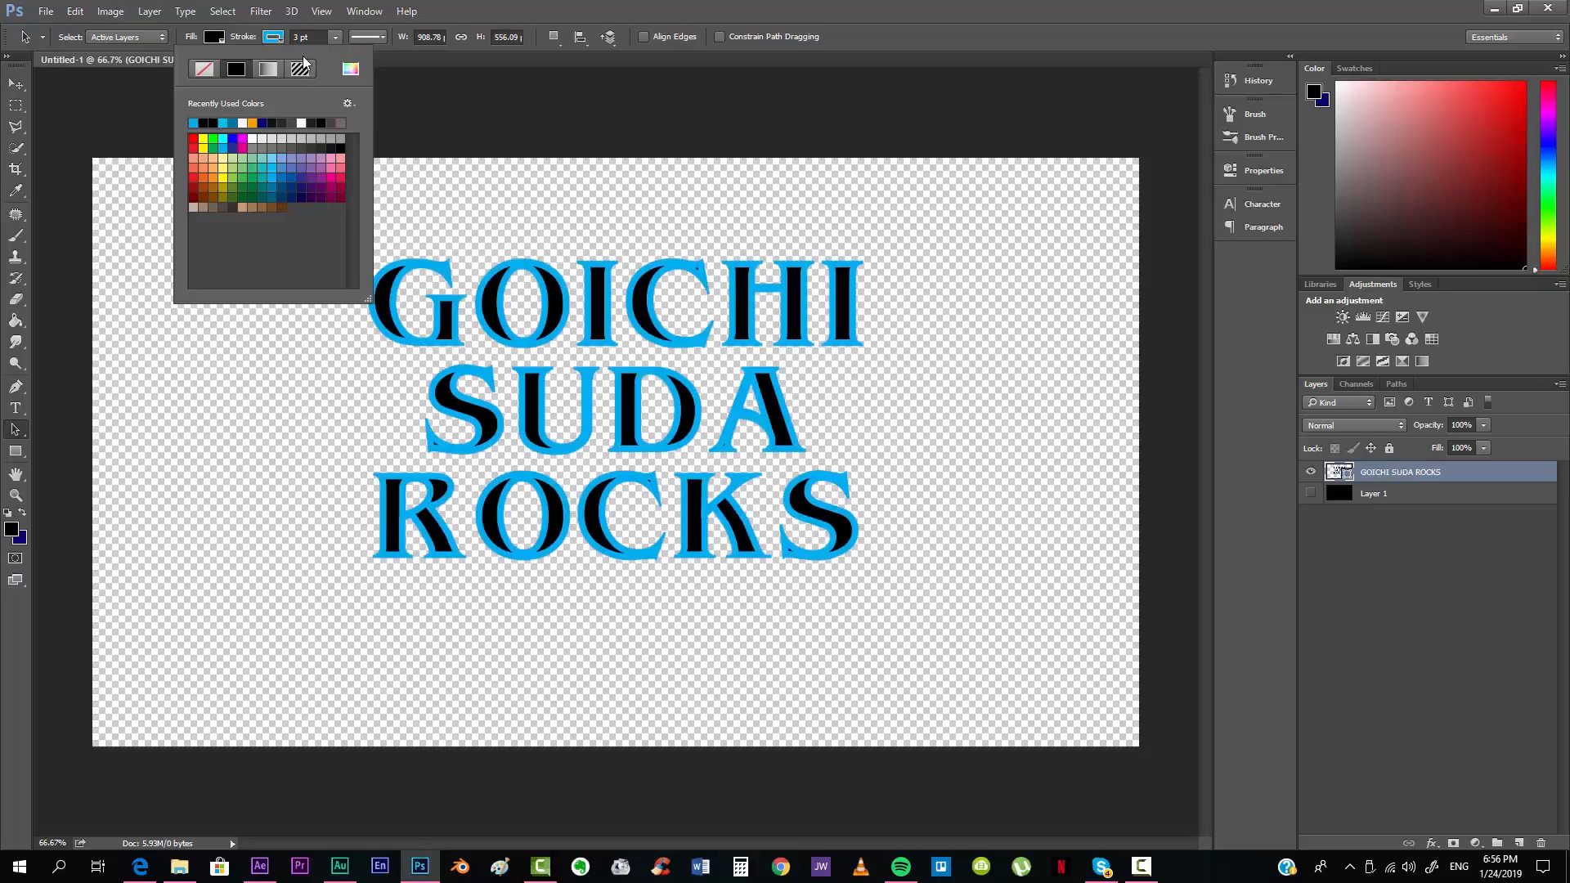
{"action": "left_click", "coordinate": [277, 39]}
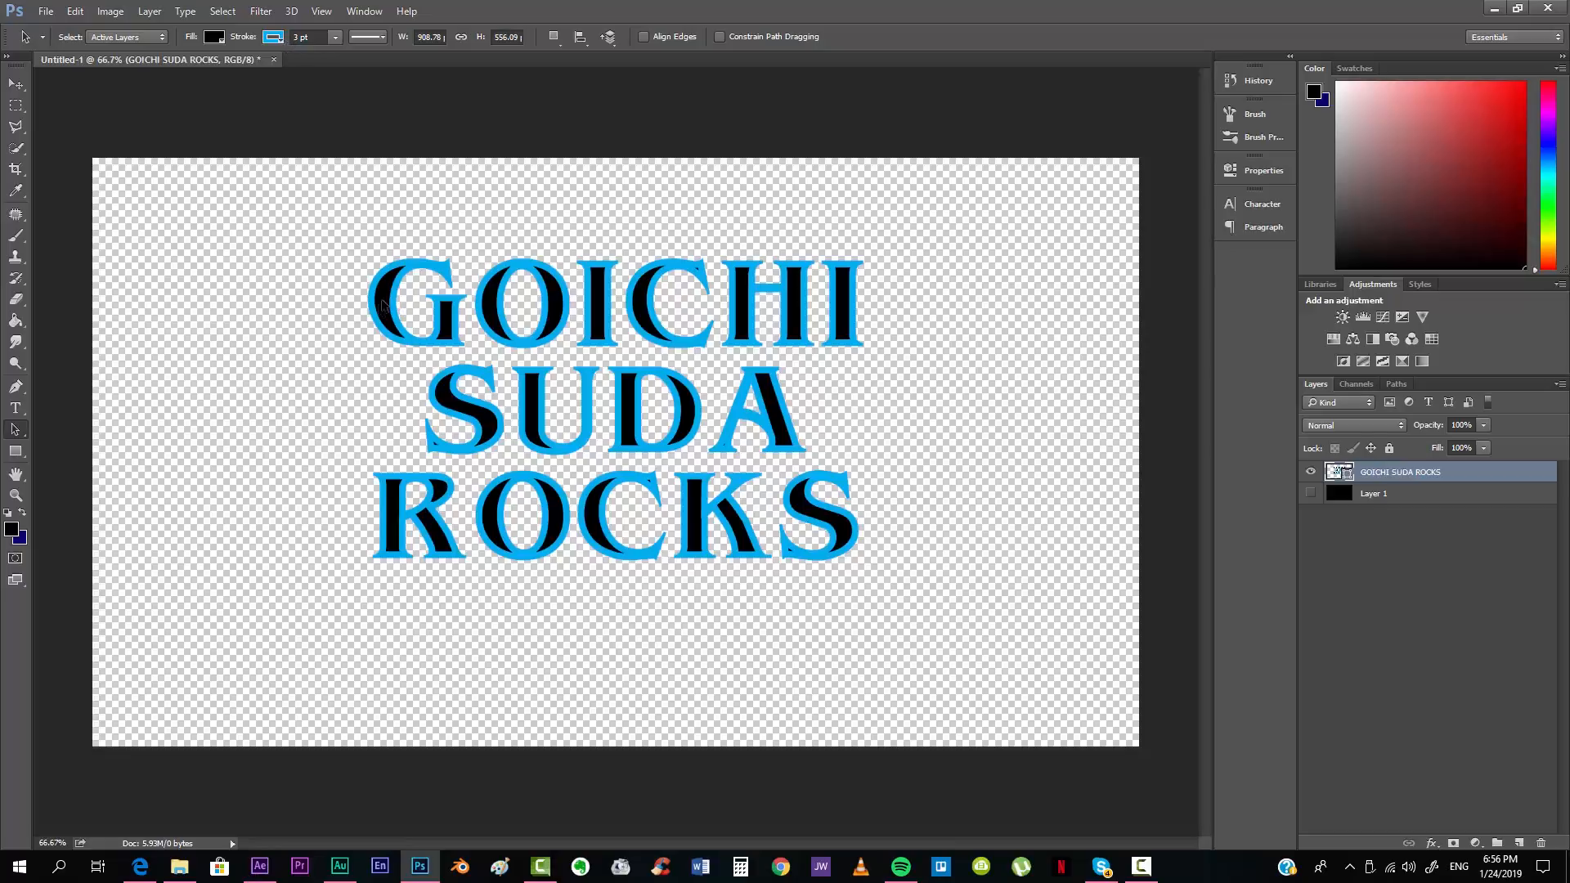
Step: Keep the title shape's stroke aligned to the inside and set its width to 1 pt
{"action": "left_click", "coordinate": [381, 37]}
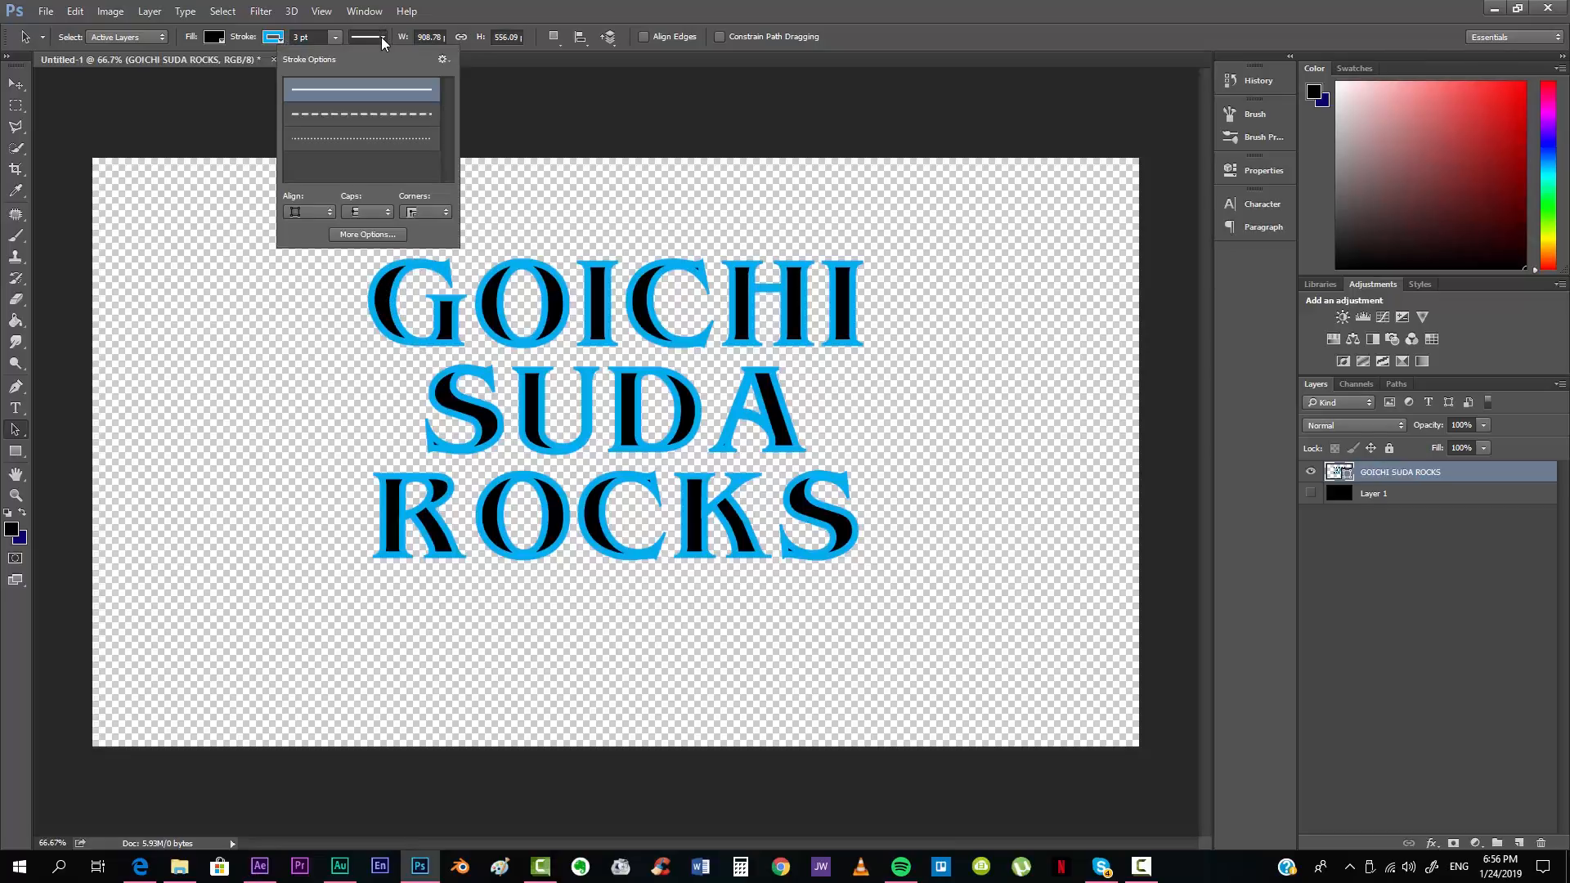
{"action": "left_click", "coordinate": [312, 212]}
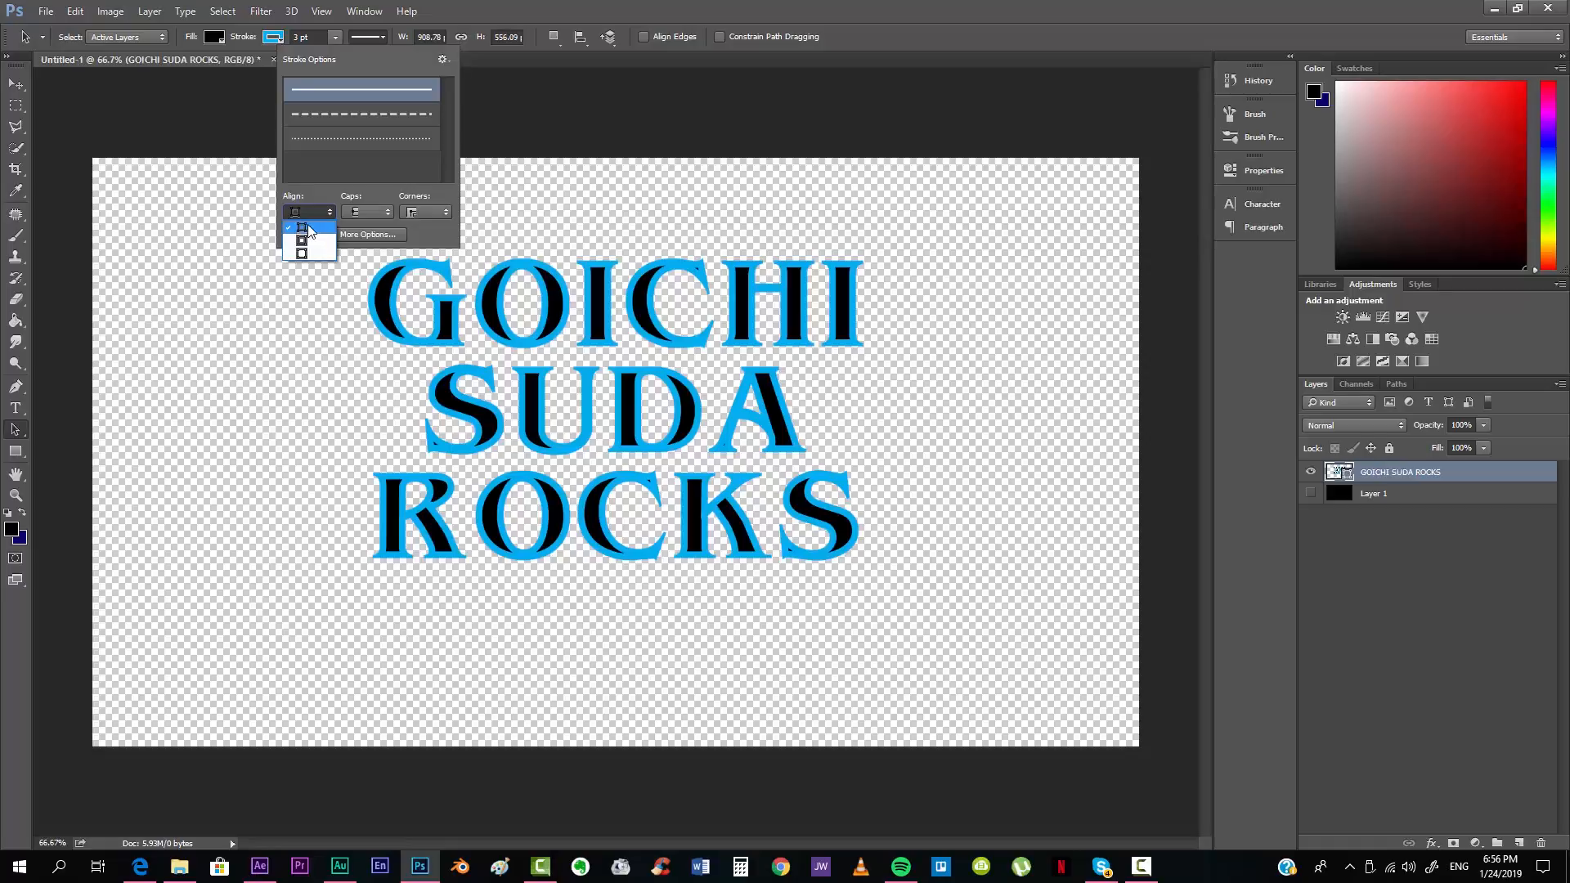
{"action": "left_click", "coordinate": [308, 228]}
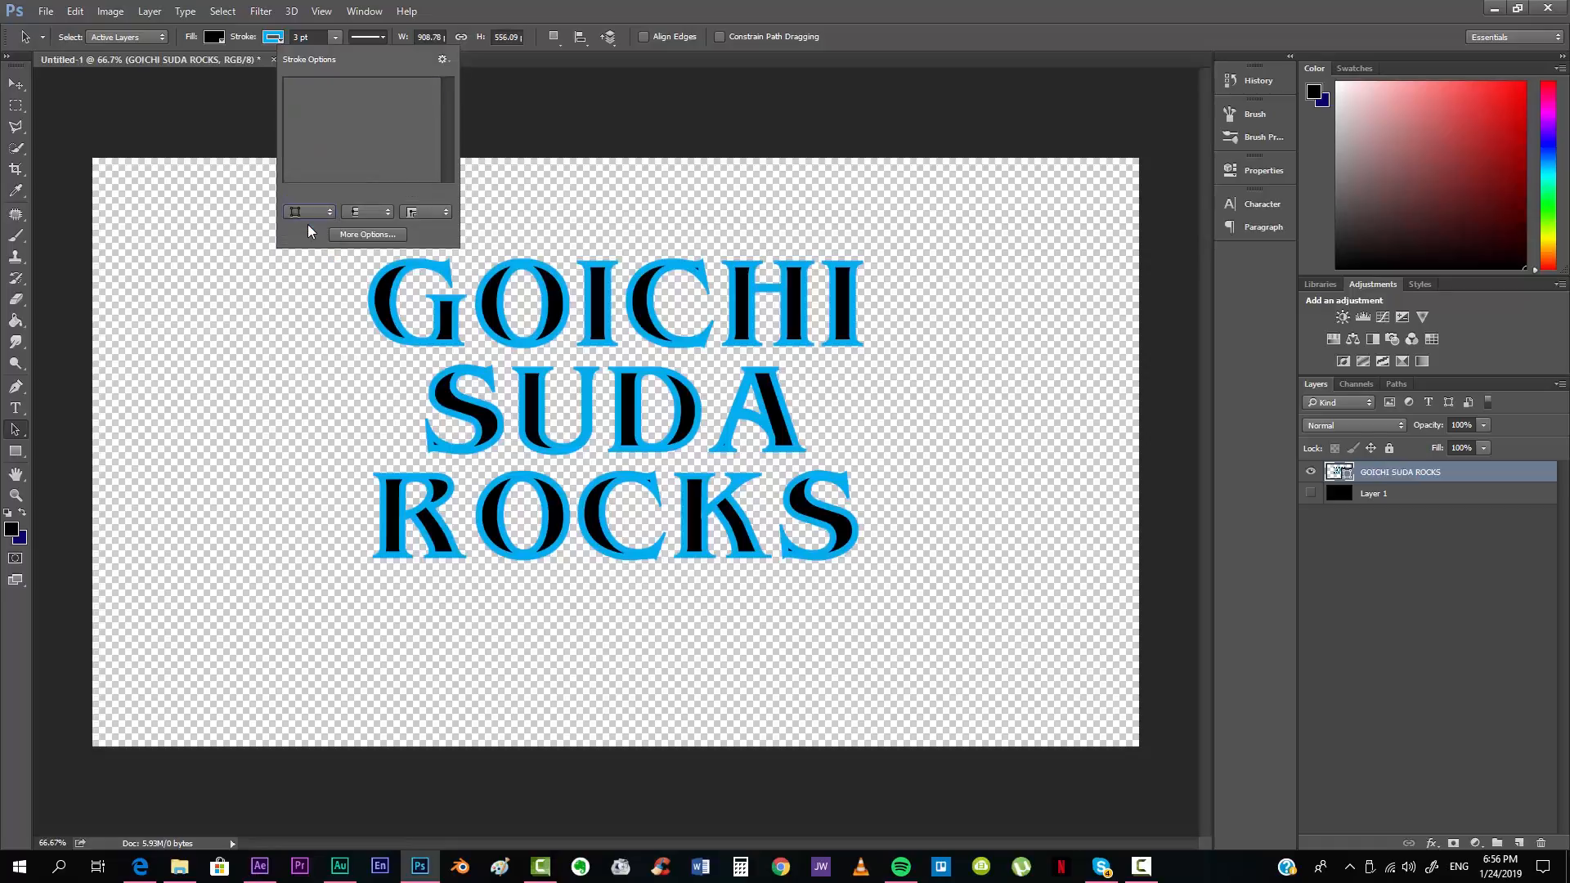
{"action": "left_click", "coordinate": [333, 38]}
{"action": "left_click", "coordinate": [332, 56]}
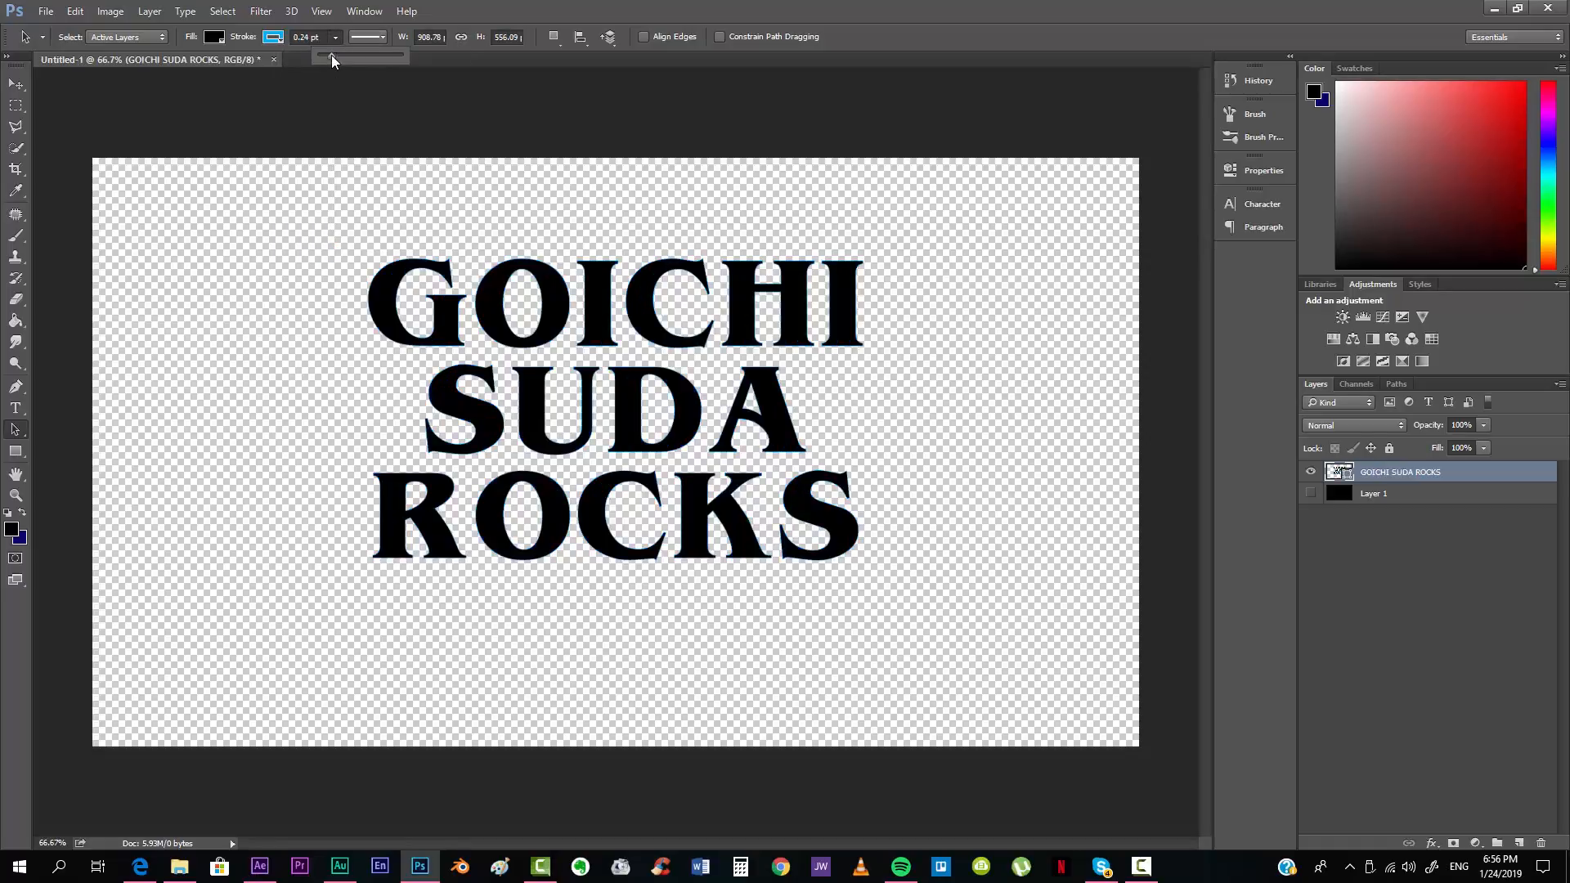
{"action": "left_click_drag", "start_coordinate": [334, 55], "coordinate": [335, 55]}
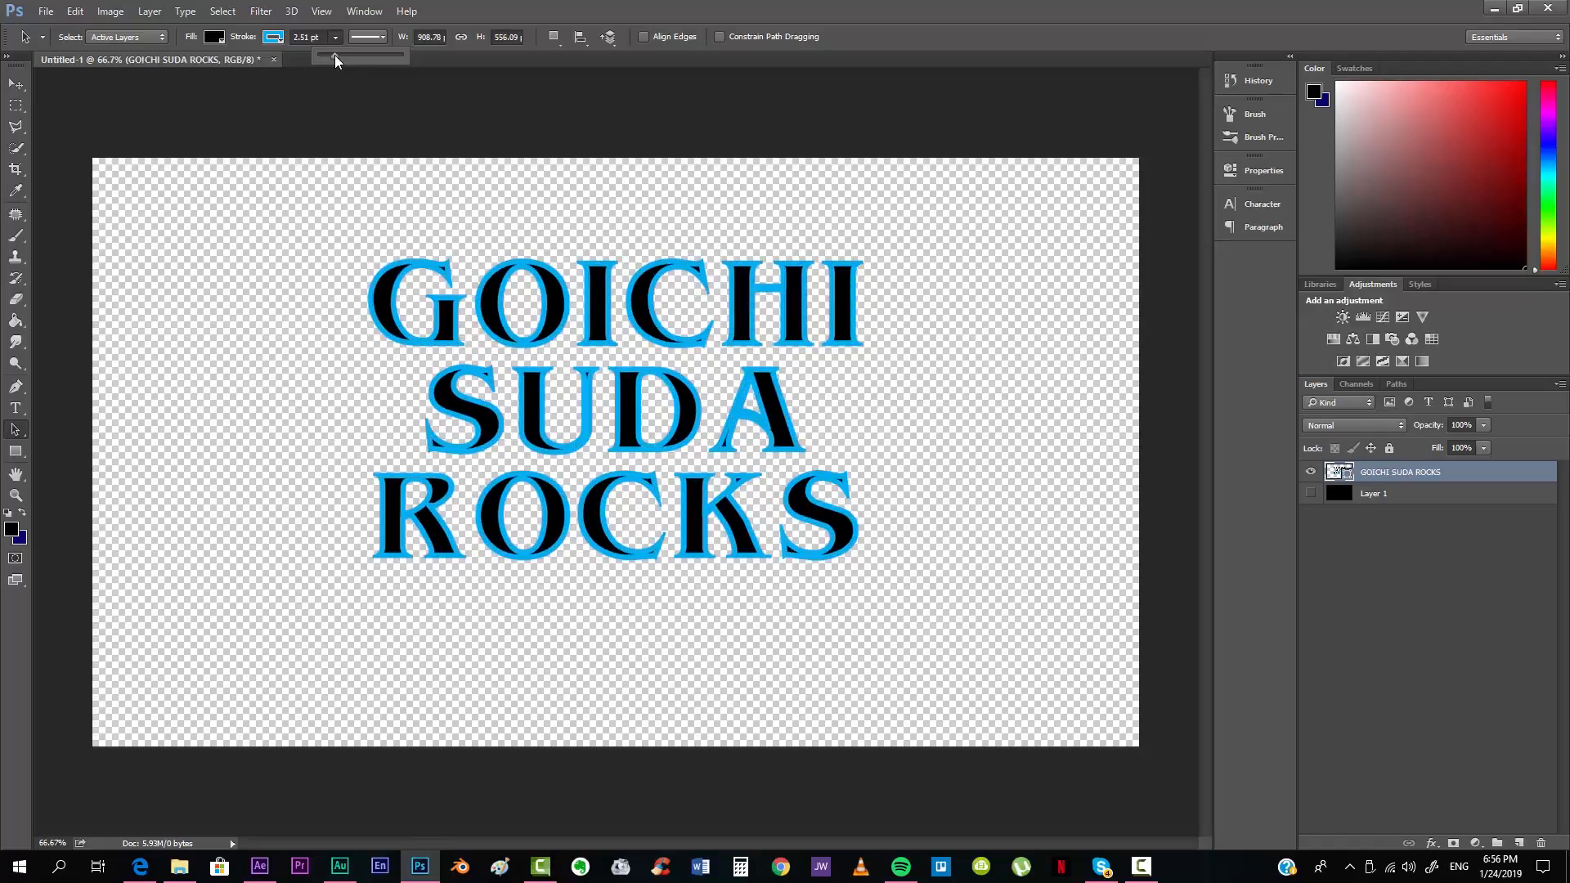
{"action": "left_click", "coordinate": [319, 37]}
{"action": "type", "text": "1"}
{"action": "key", "text": "Return"}
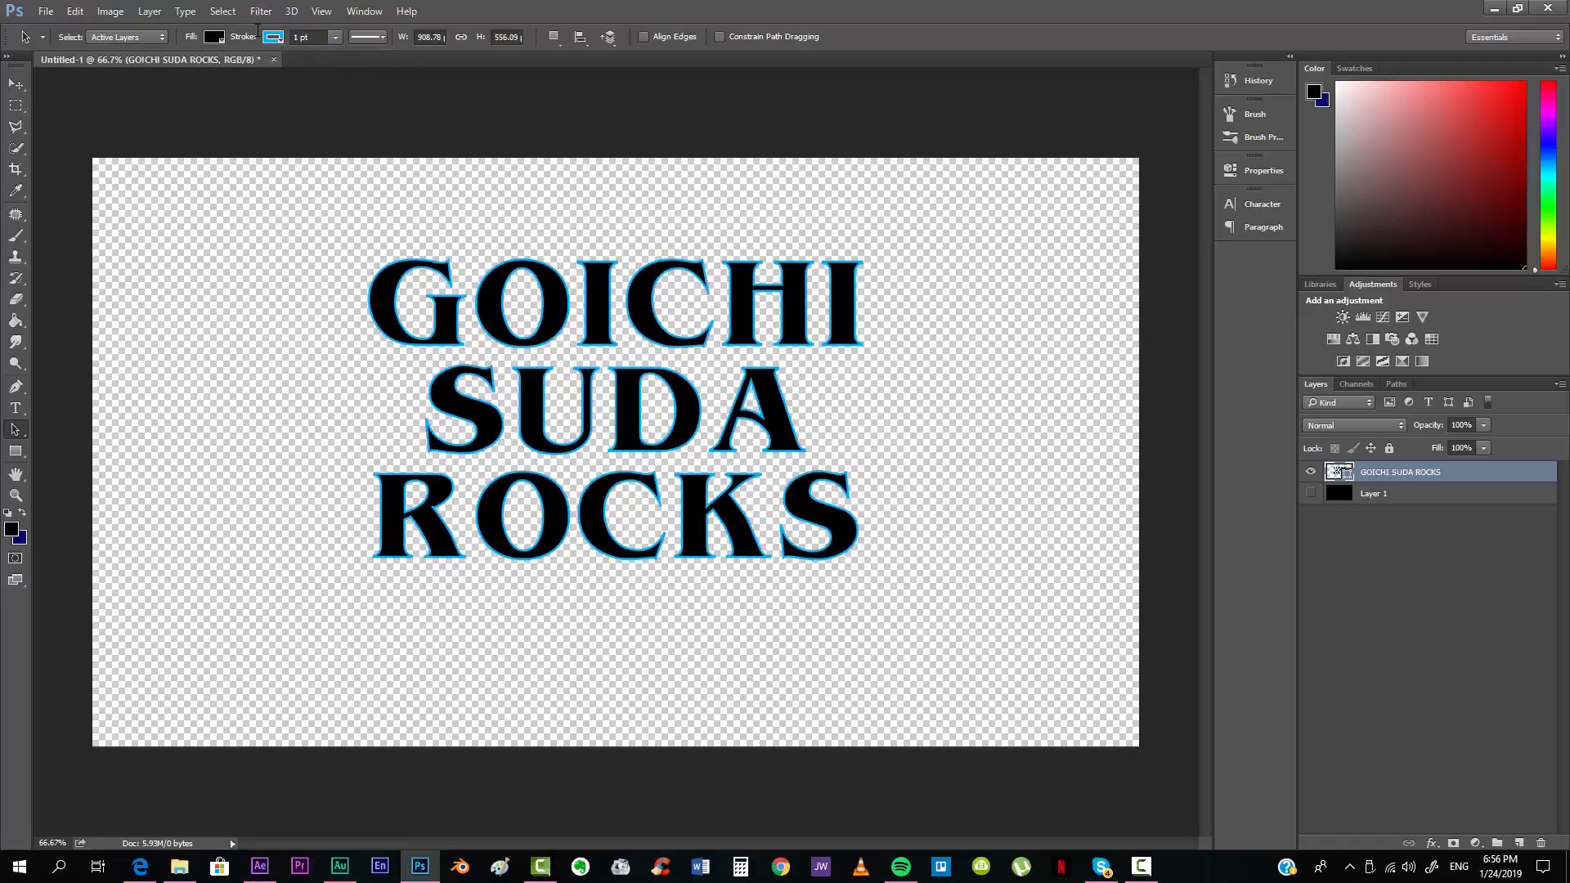
Step: Examine the thin blue letter outlines up close and against the black background layer, and hide that layer again
{"action": "key", "text": "ctrl+plus"}
{"action": "key", "text": "ctrl+plus"}
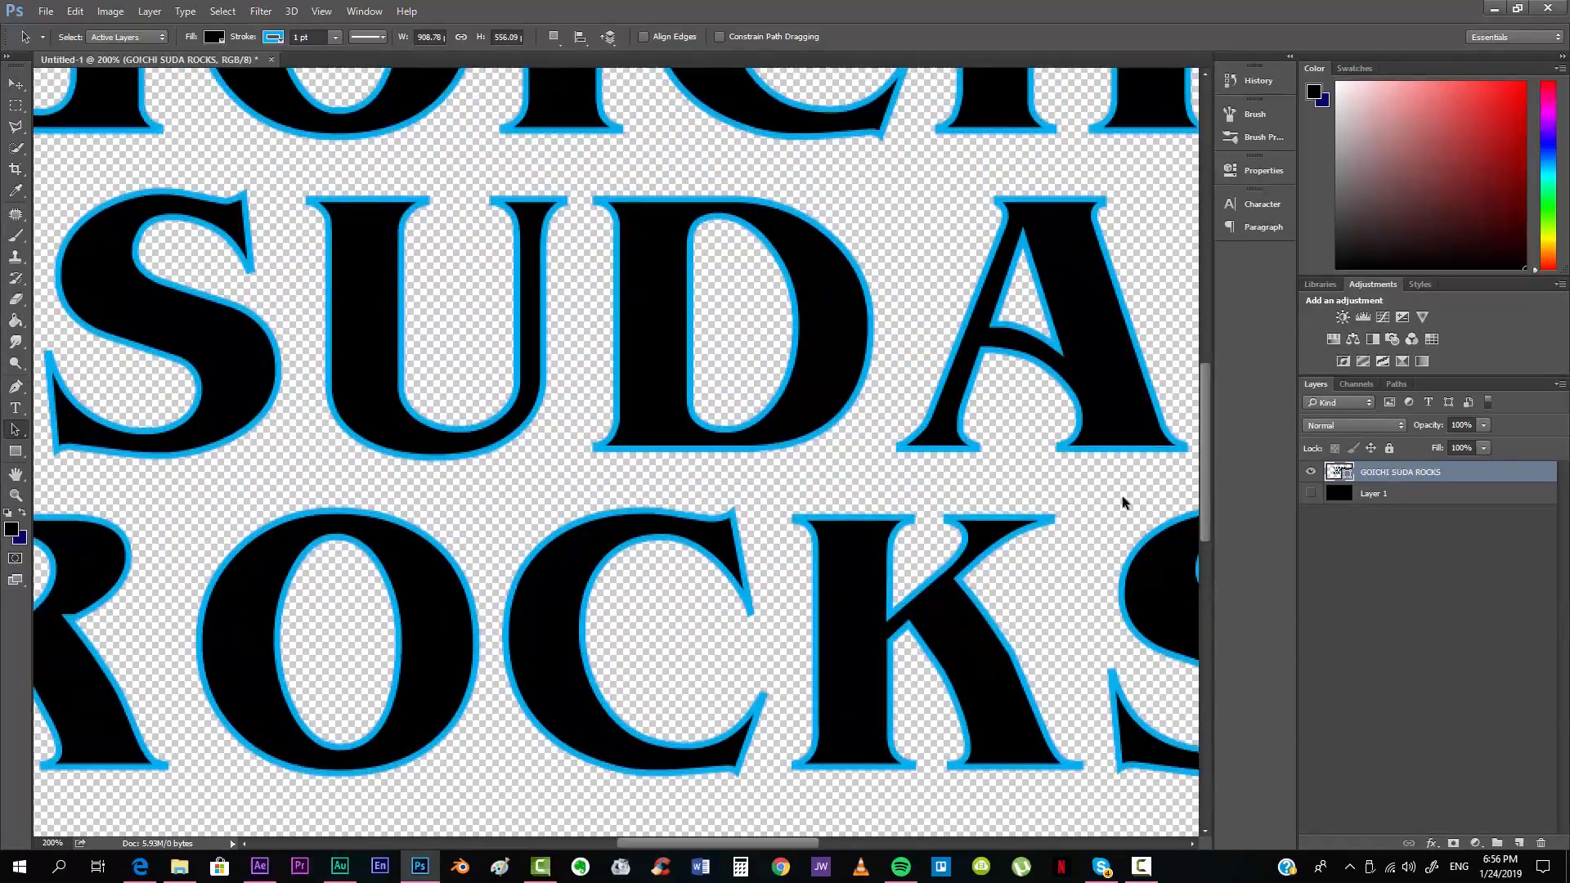
{"action": "left_click", "coordinate": [1311, 493]}
{"action": "key", "text": "ctrl+minus"}
{"action": "key", "text": "ctrl+minus"}
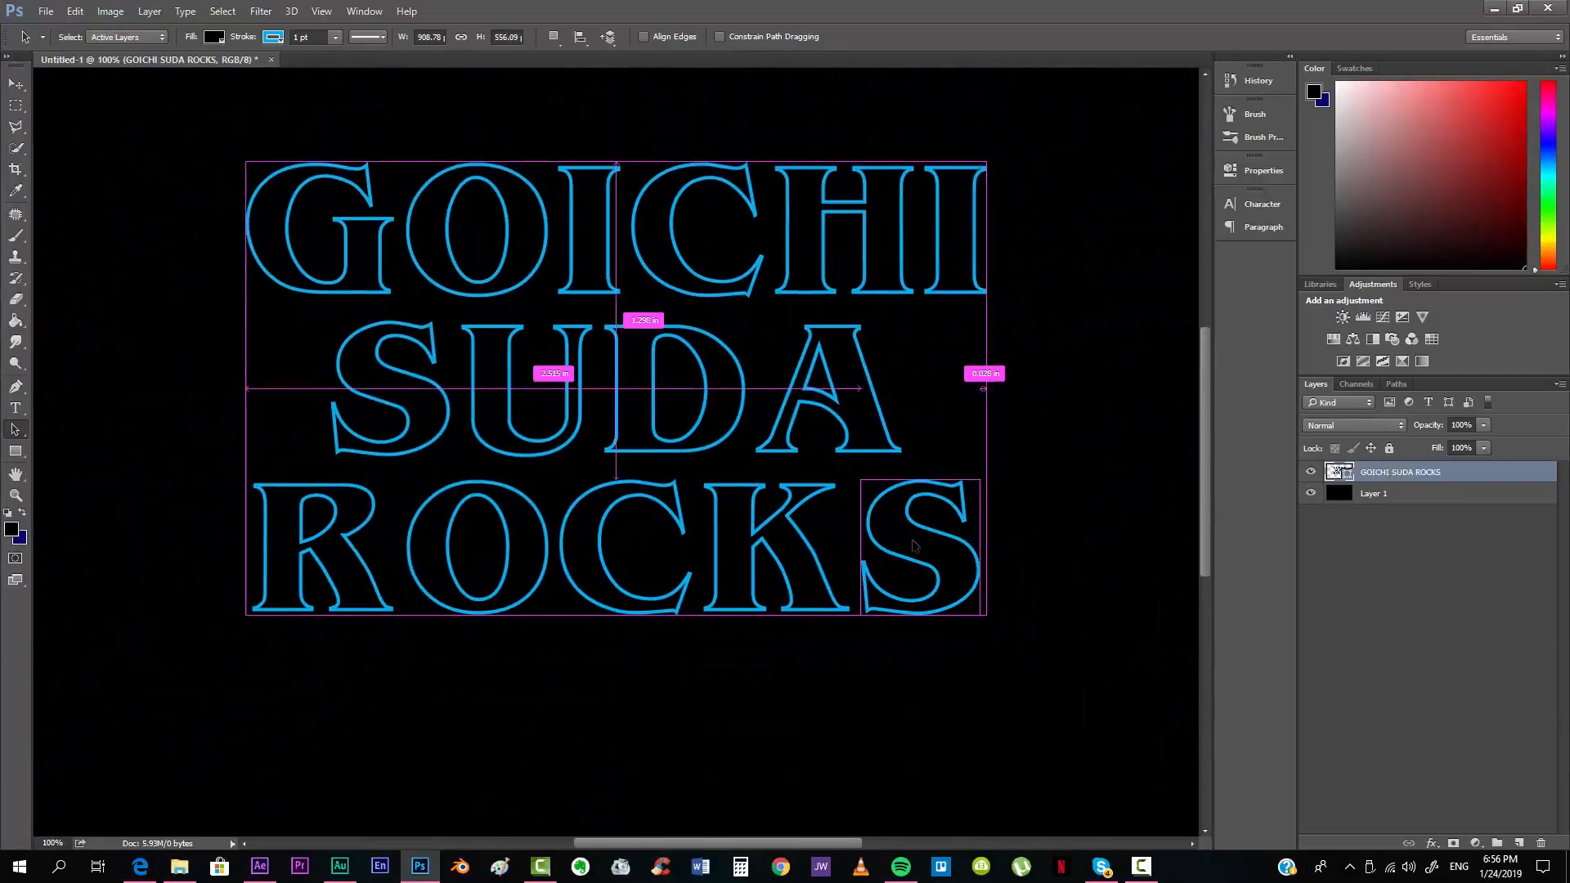
{"action": "left_click", "coordinate": [1312, 494]}
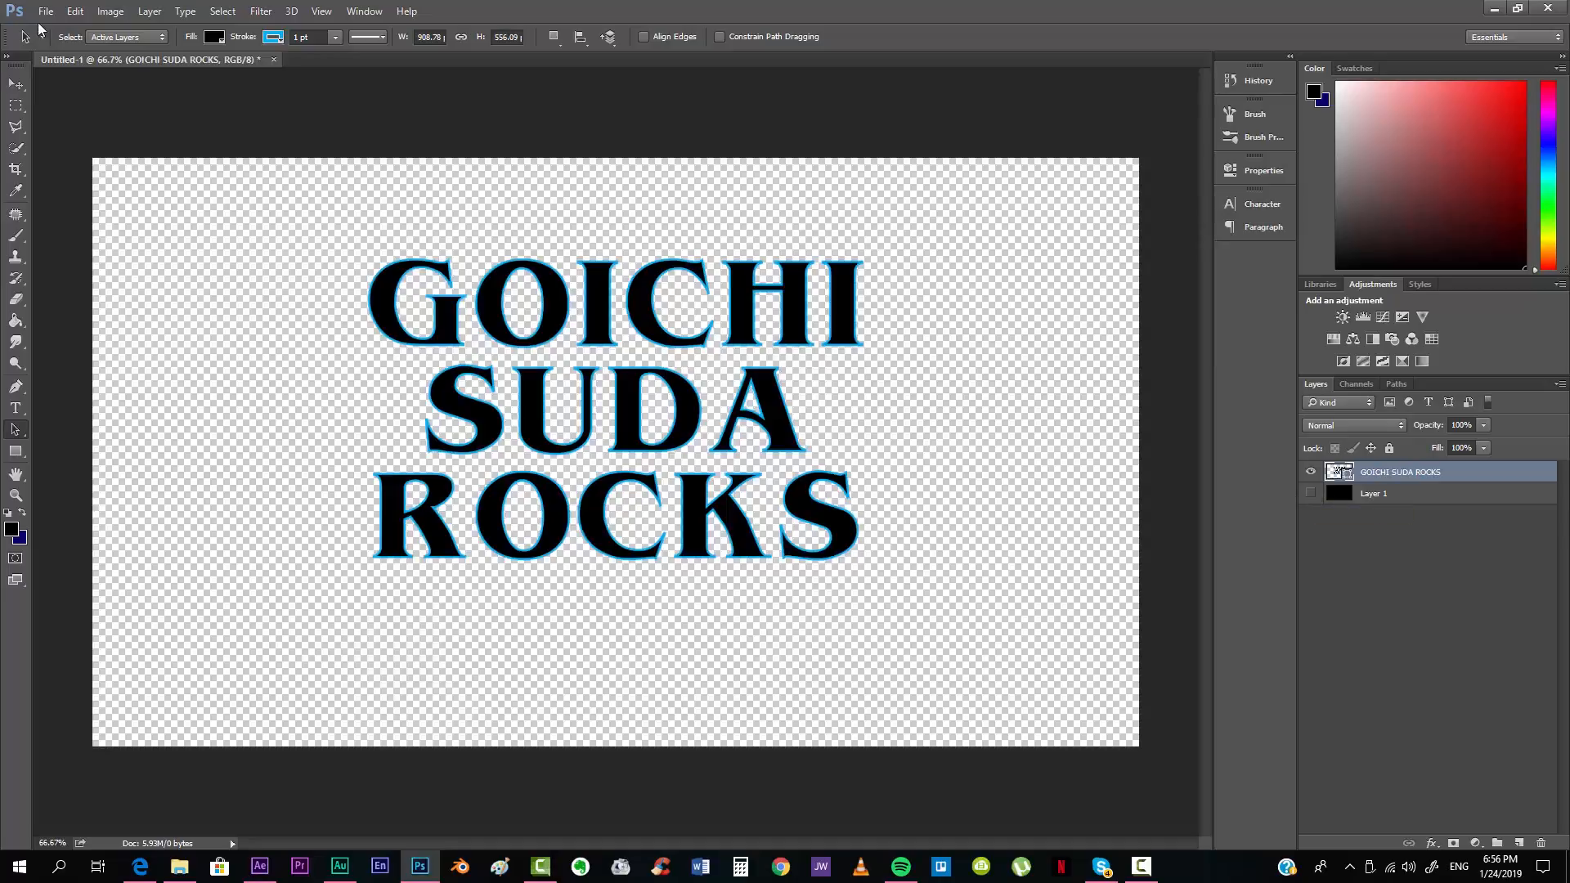
Step: Save the document as a Photoshop file named title1 in the #tutz\tsa_nmh folder on drive D, with Maximize Compatibility on
{"action": "left_click", "coordinate": [45, 12]}
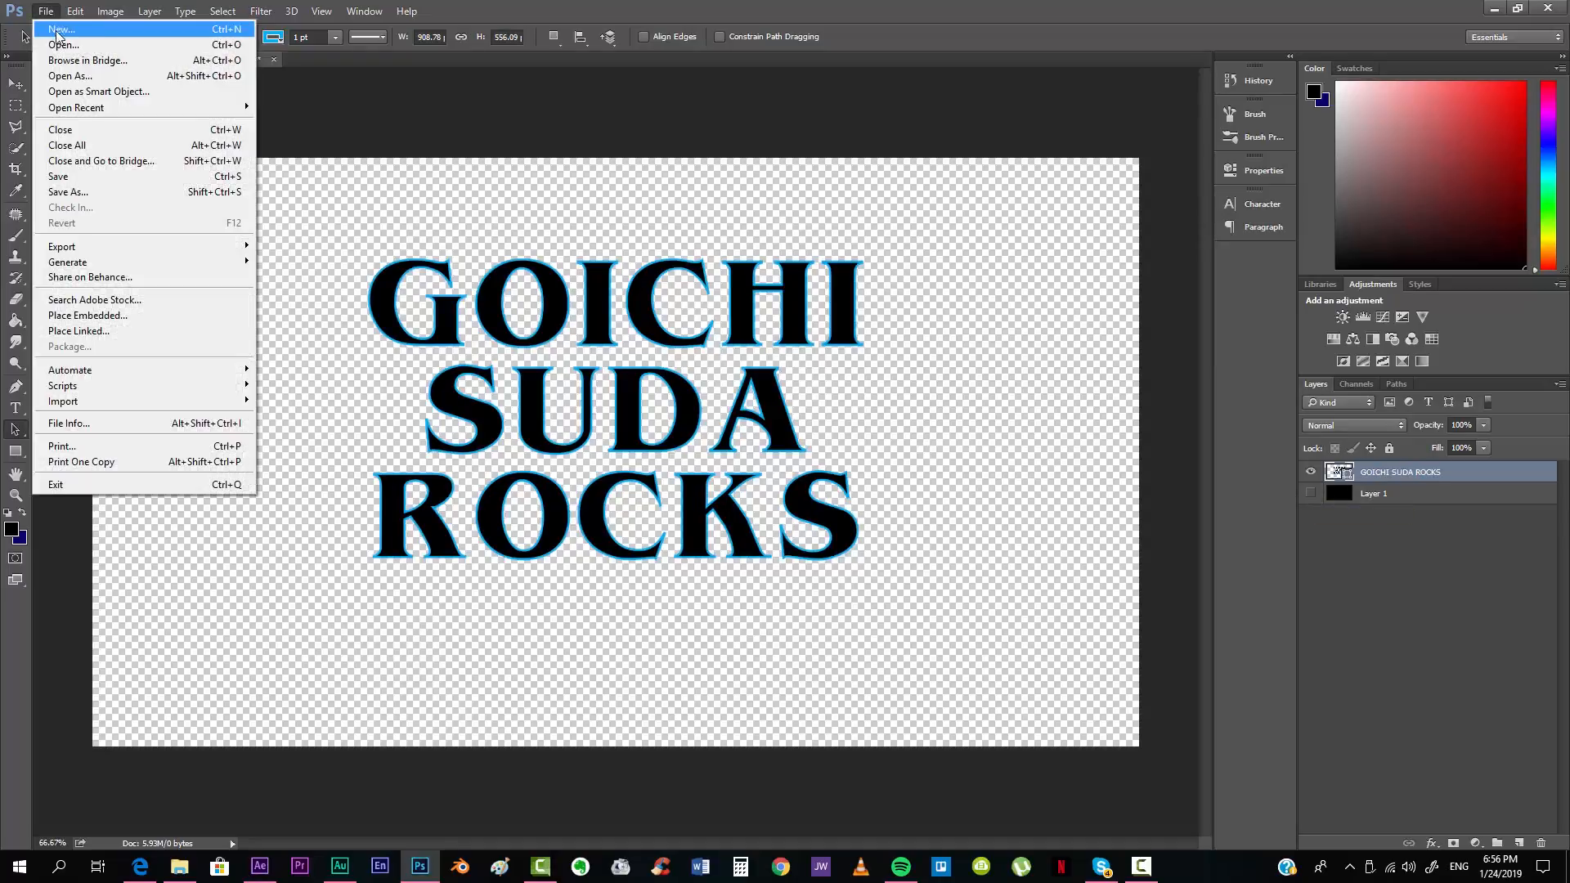
{"action": "left_click", "coordinate": [90, 193]}
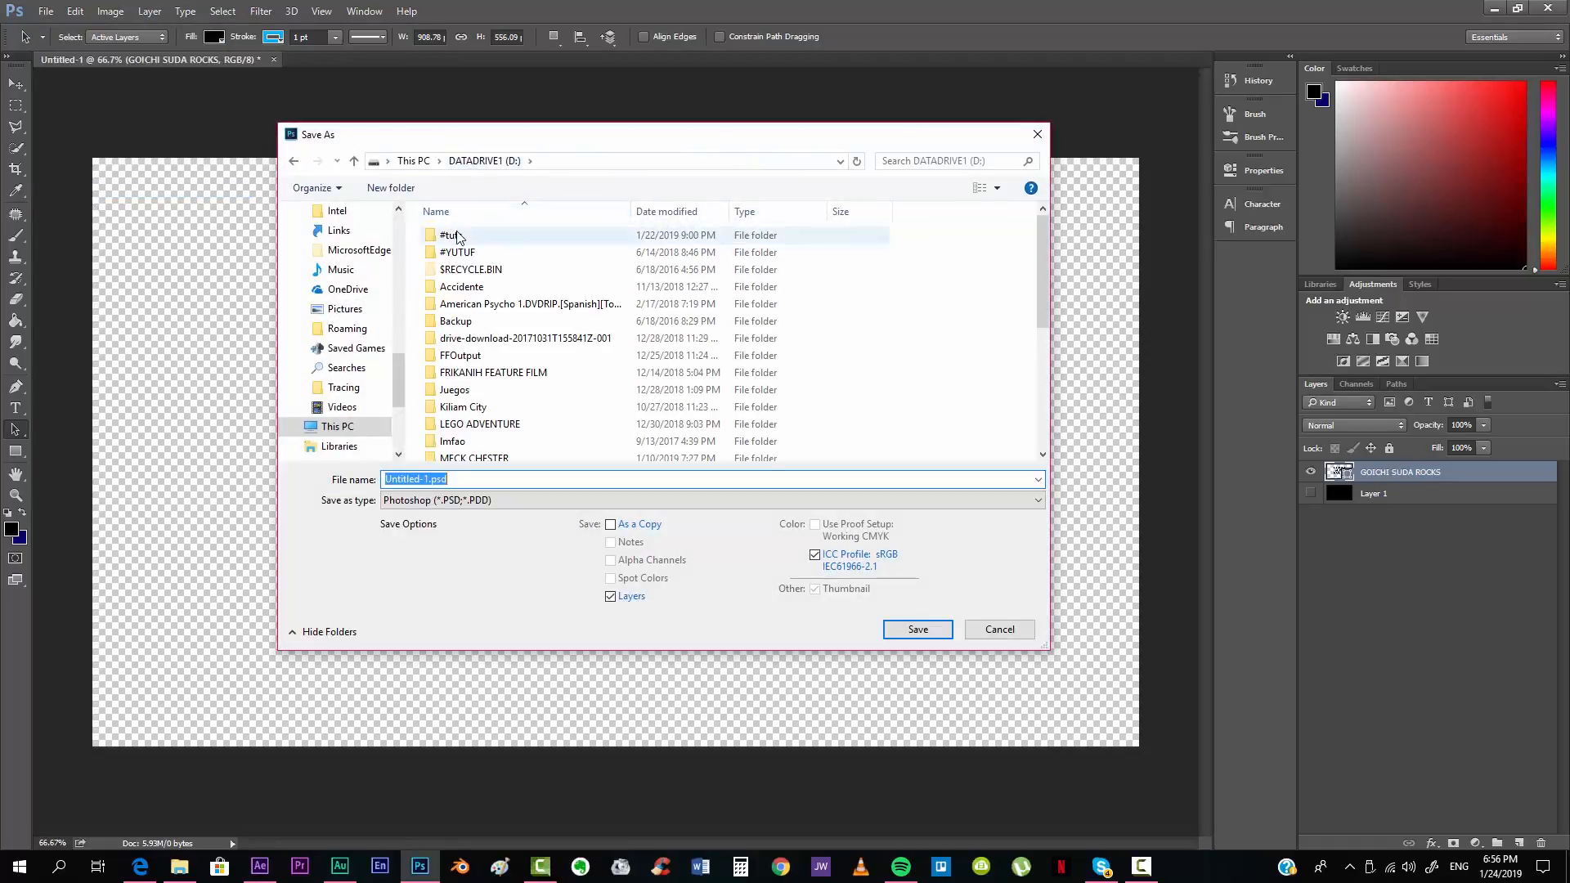
{"action": "double_click", "coordinate": [455, 235]}
{"action": "double_click", "coordinate": [829, 373]}
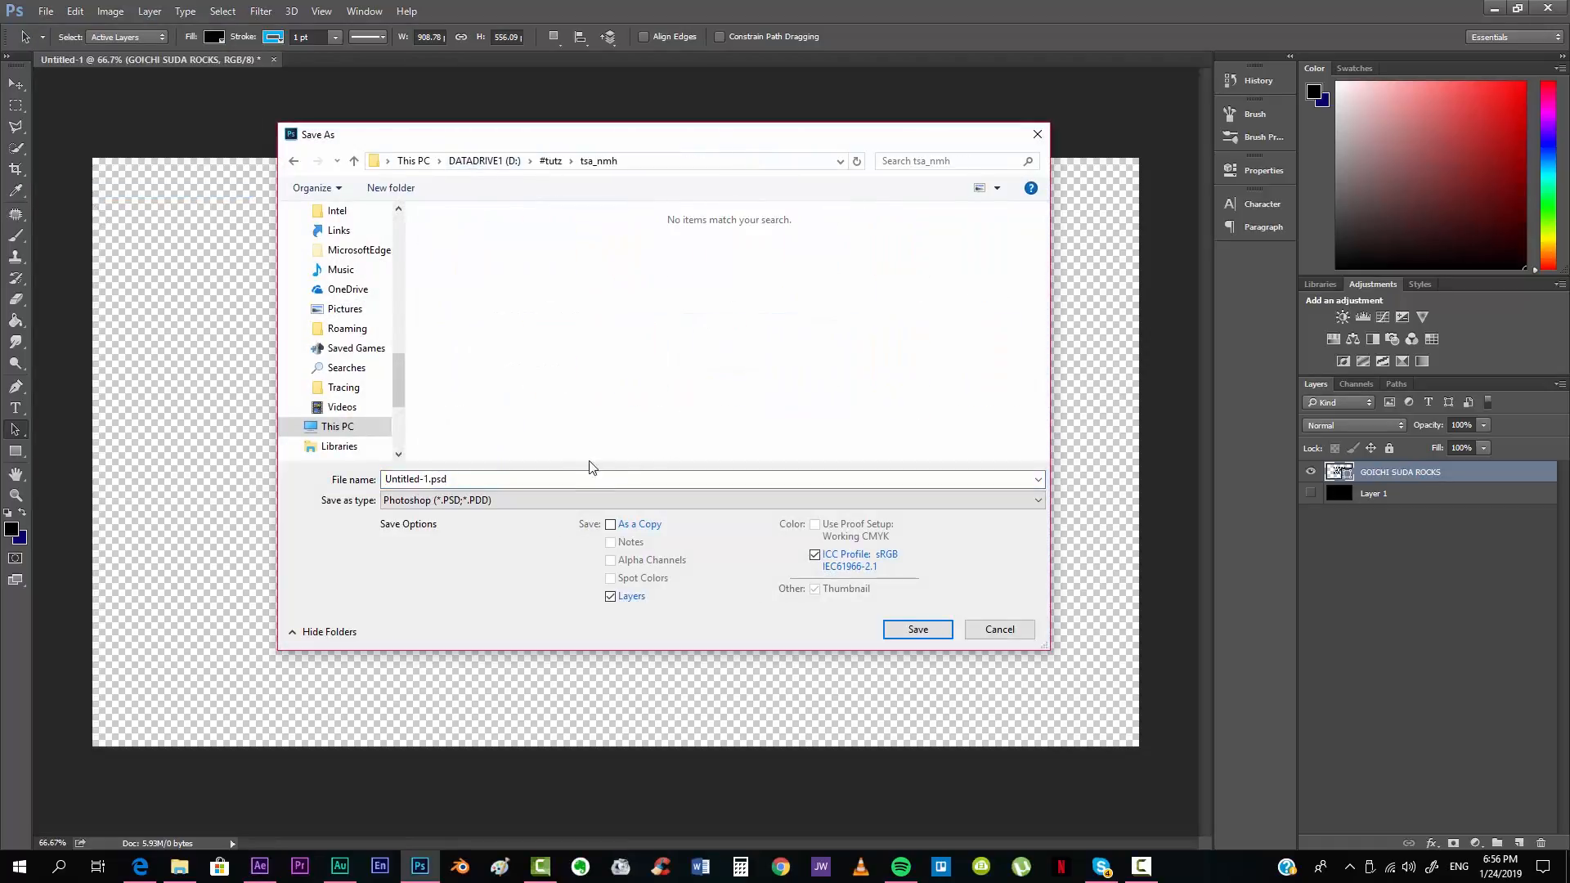
{"action": "left_click", "coordinate": [553, 478]}
{"action": "type", "text": "title1"}
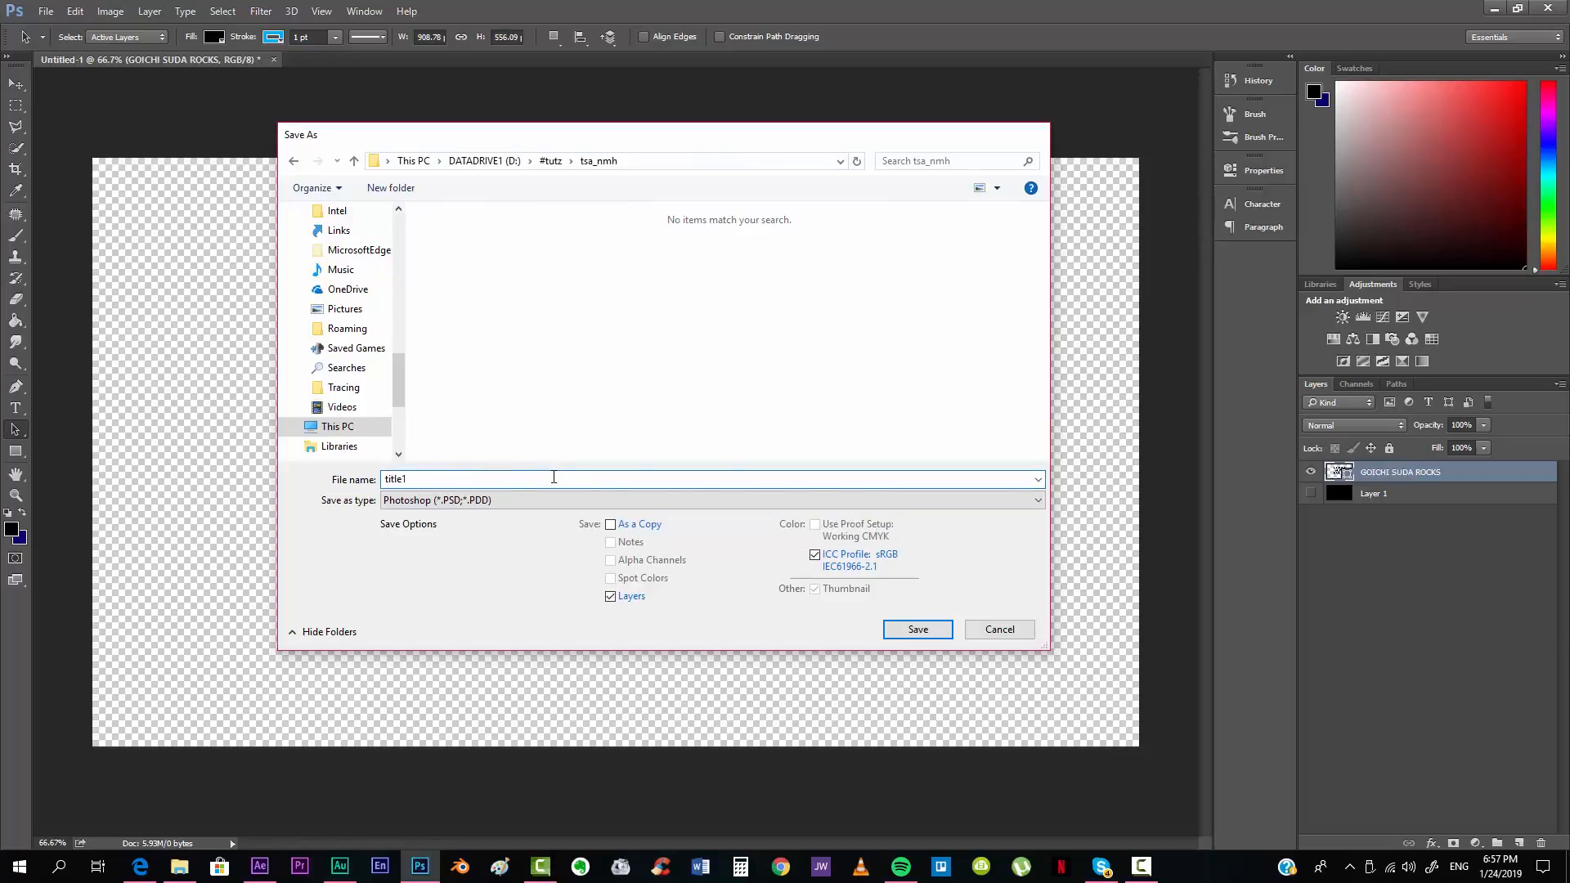
{"action": "key", "text": "Return"}
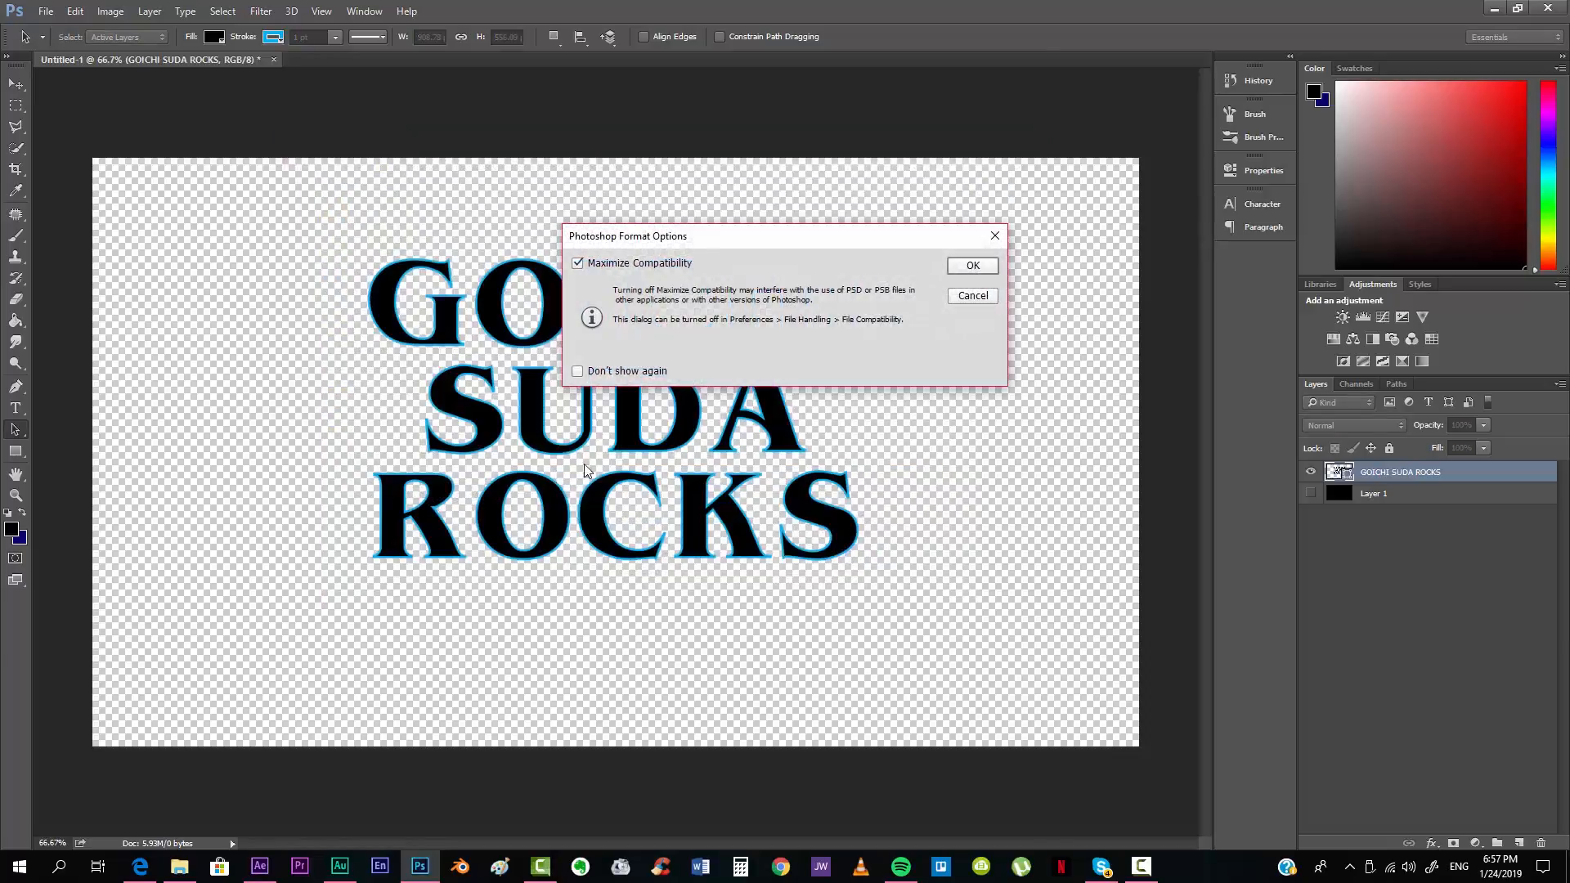
{"action": "left_click", "coordinate": [987, 270]}
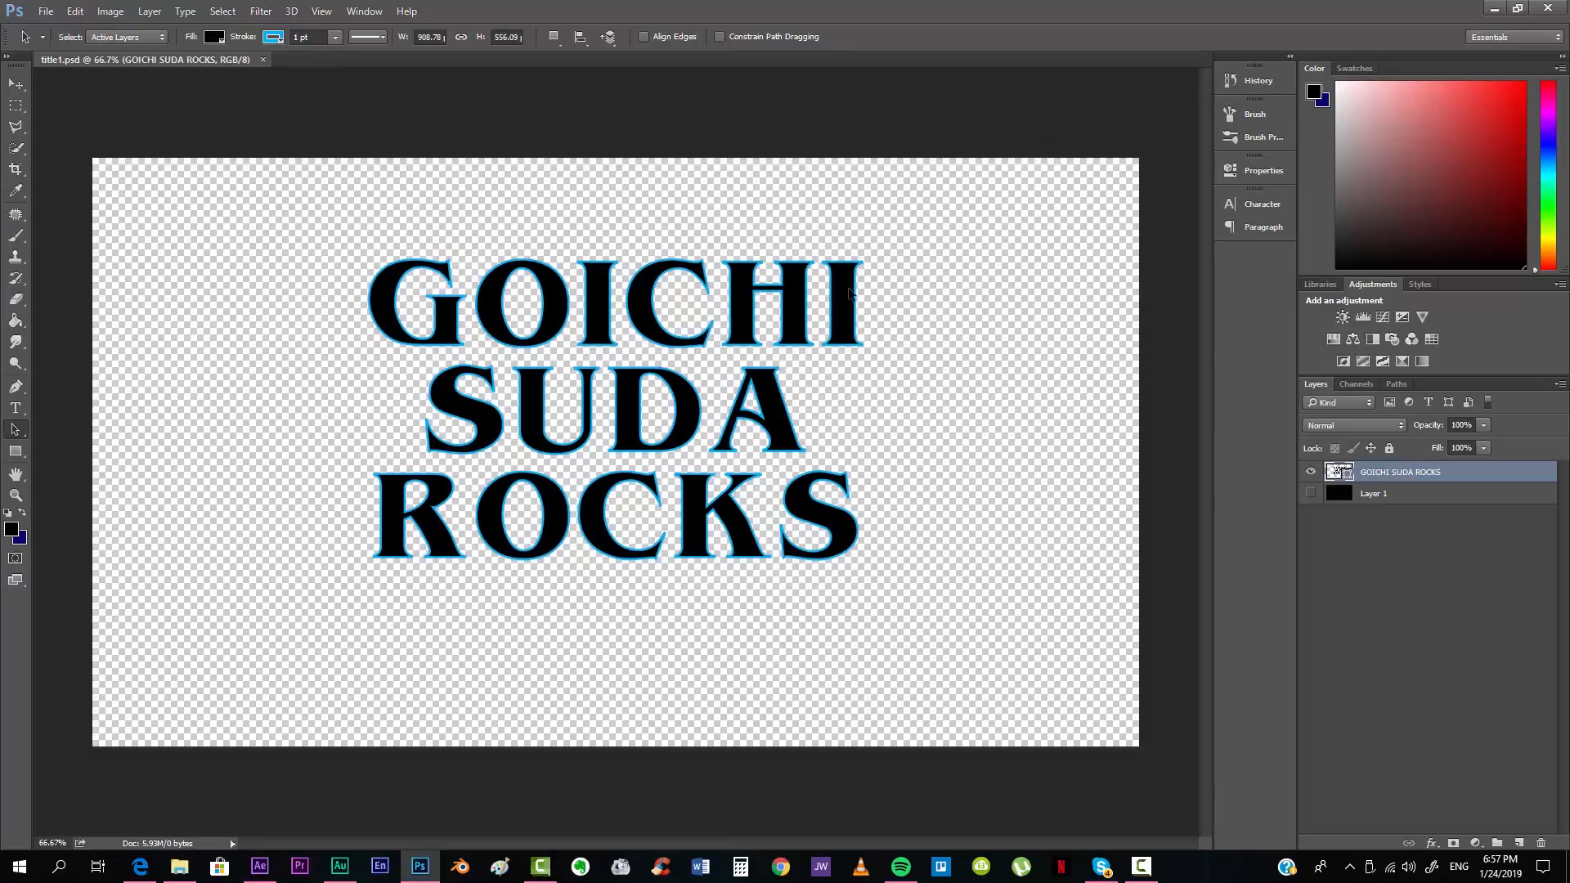
Step: Show the black background layer and duplicate the GOICHI SUDA ROCKS shape layer
{"action": "left_click", "coordinate": [1311, 494]}
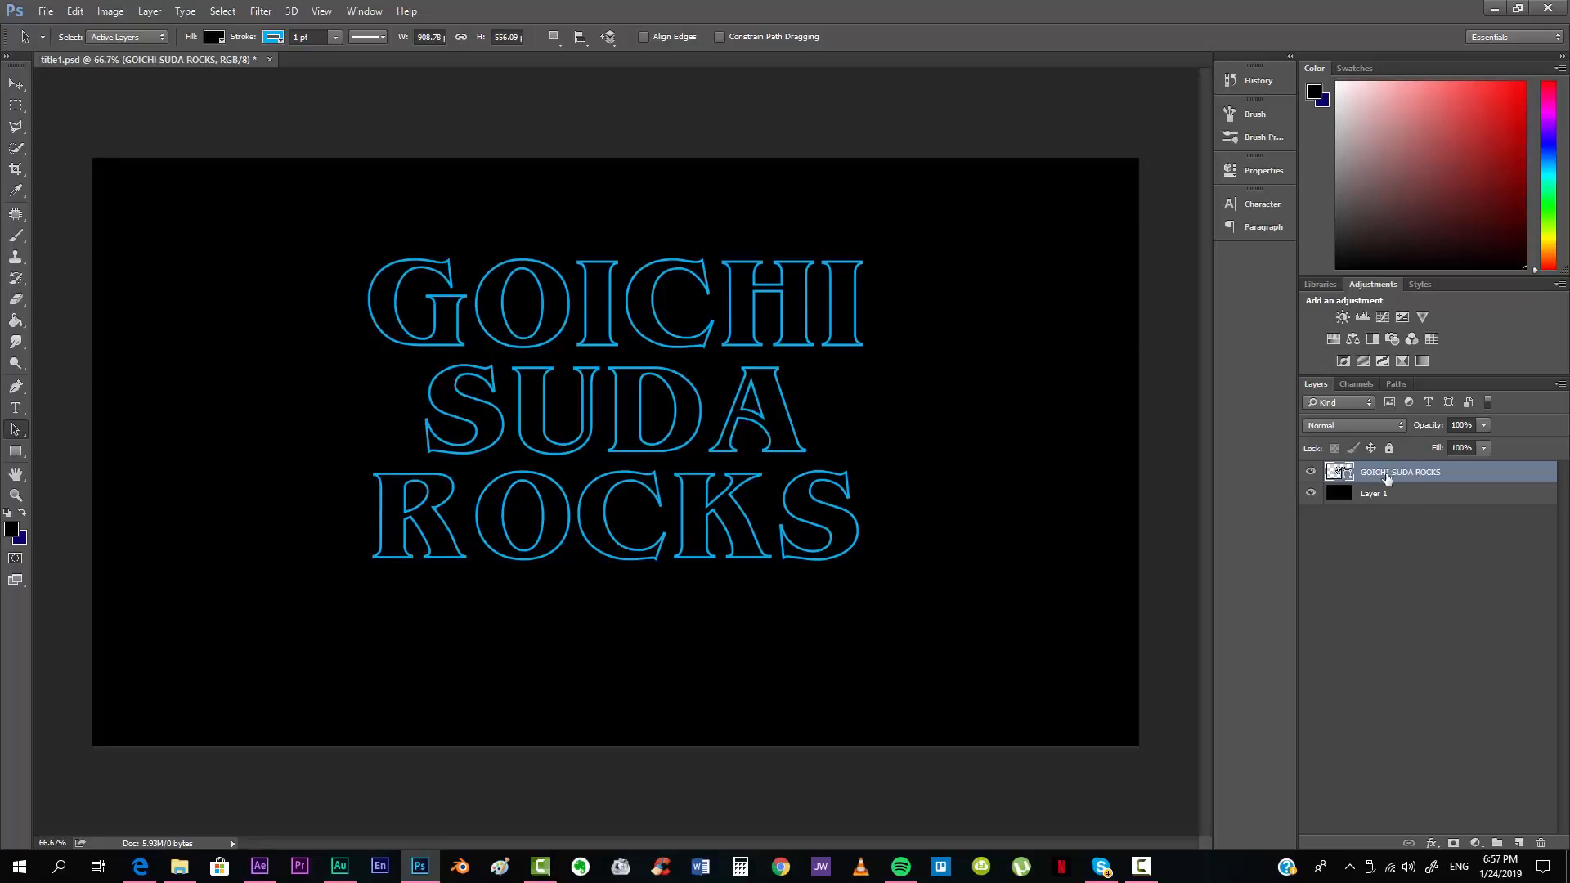
{"action": "right_click", "coordinate": [1389, 478]}
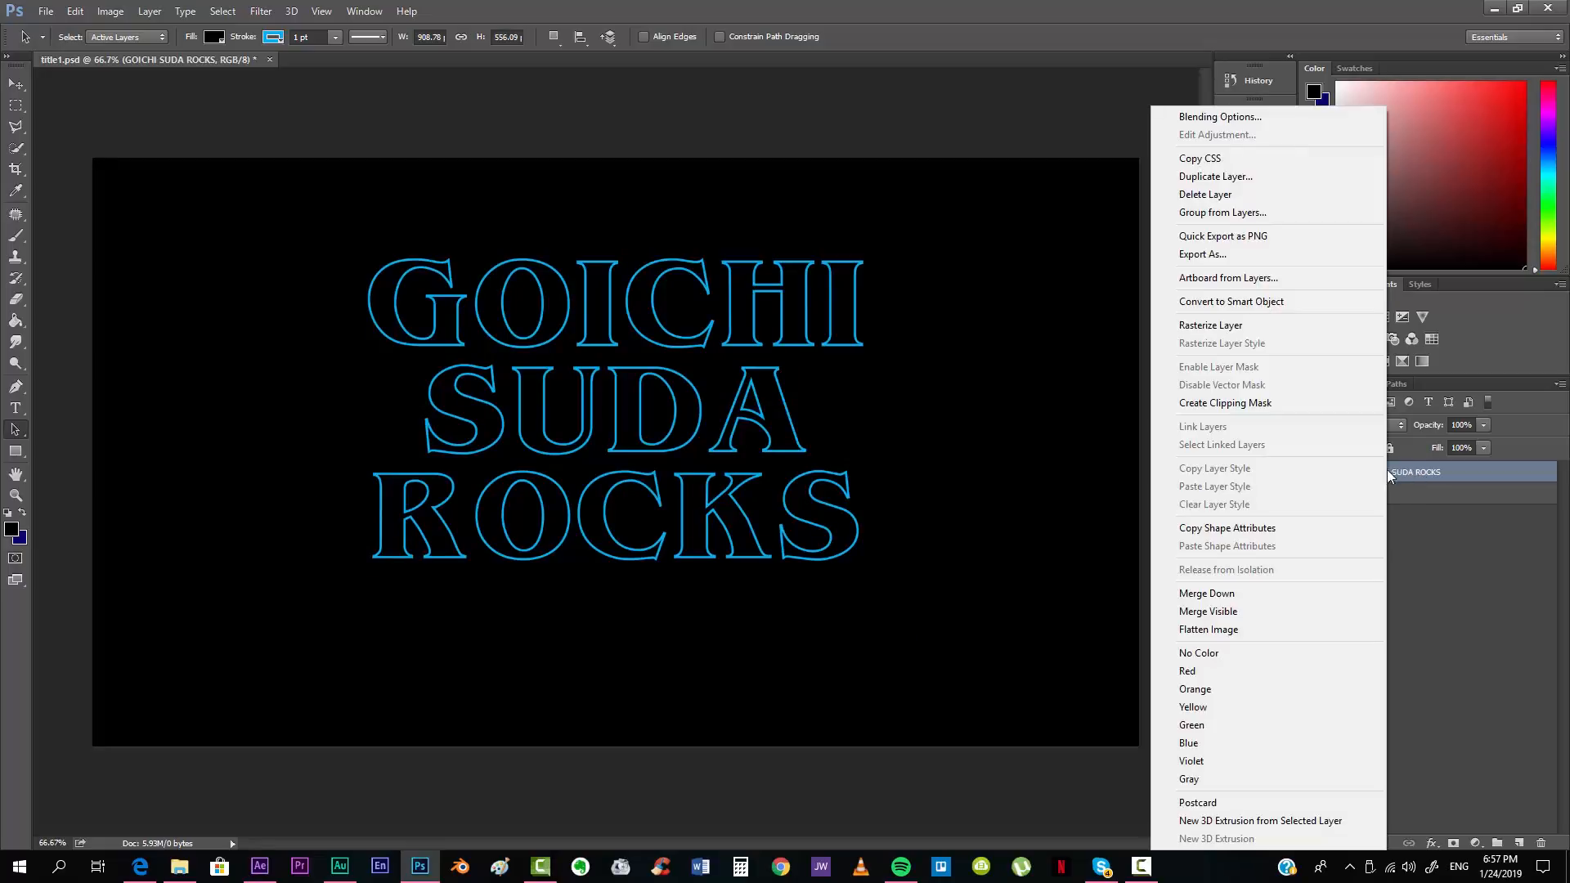
{"action": "left_click", "coordinate": [1211, 178]}
{"action": "key", "text": "Return"}
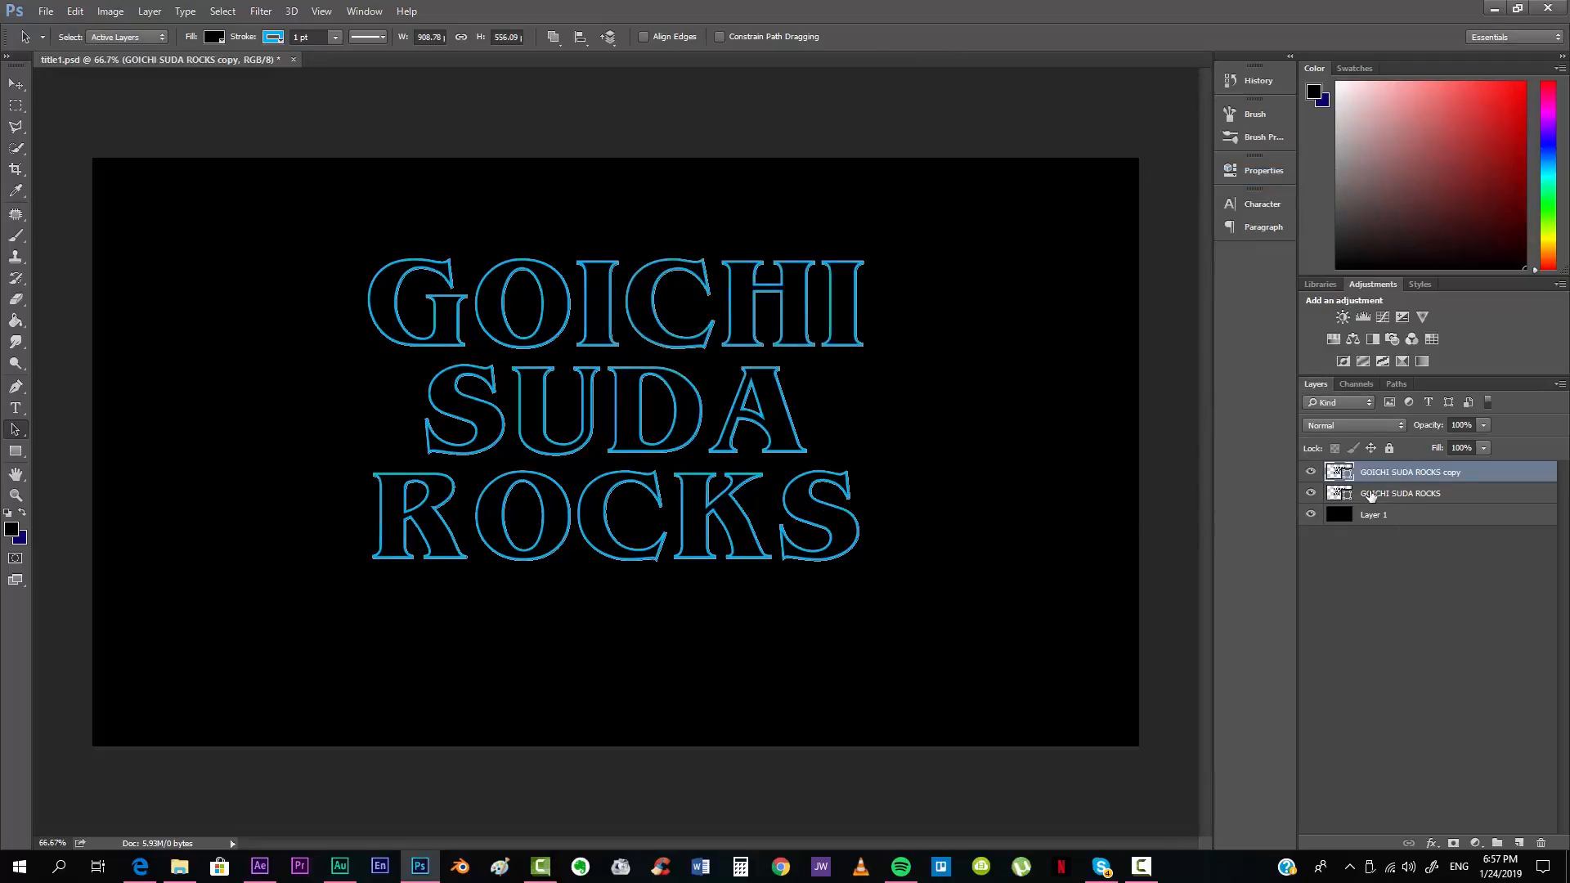
Step: Hide the black background and give the original GOICHI SUDA ROCKS layer a black stroke aligned to the outside
{"action": "left_click", "coordinate": [1408, 499]}
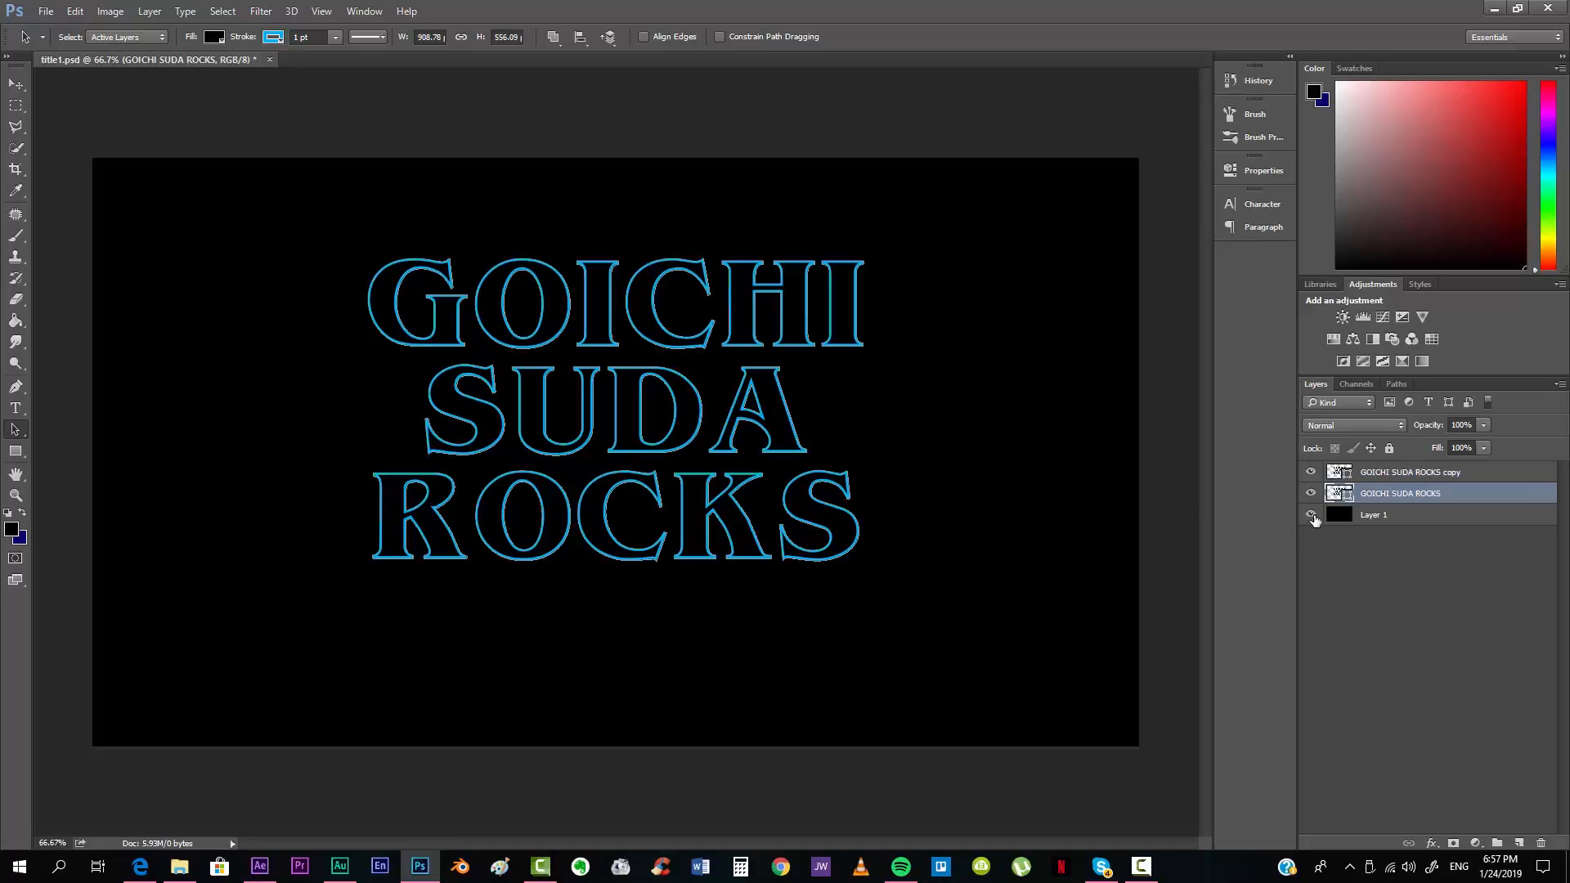
{"action": "left_click", "coordinate": [1312, 514]}
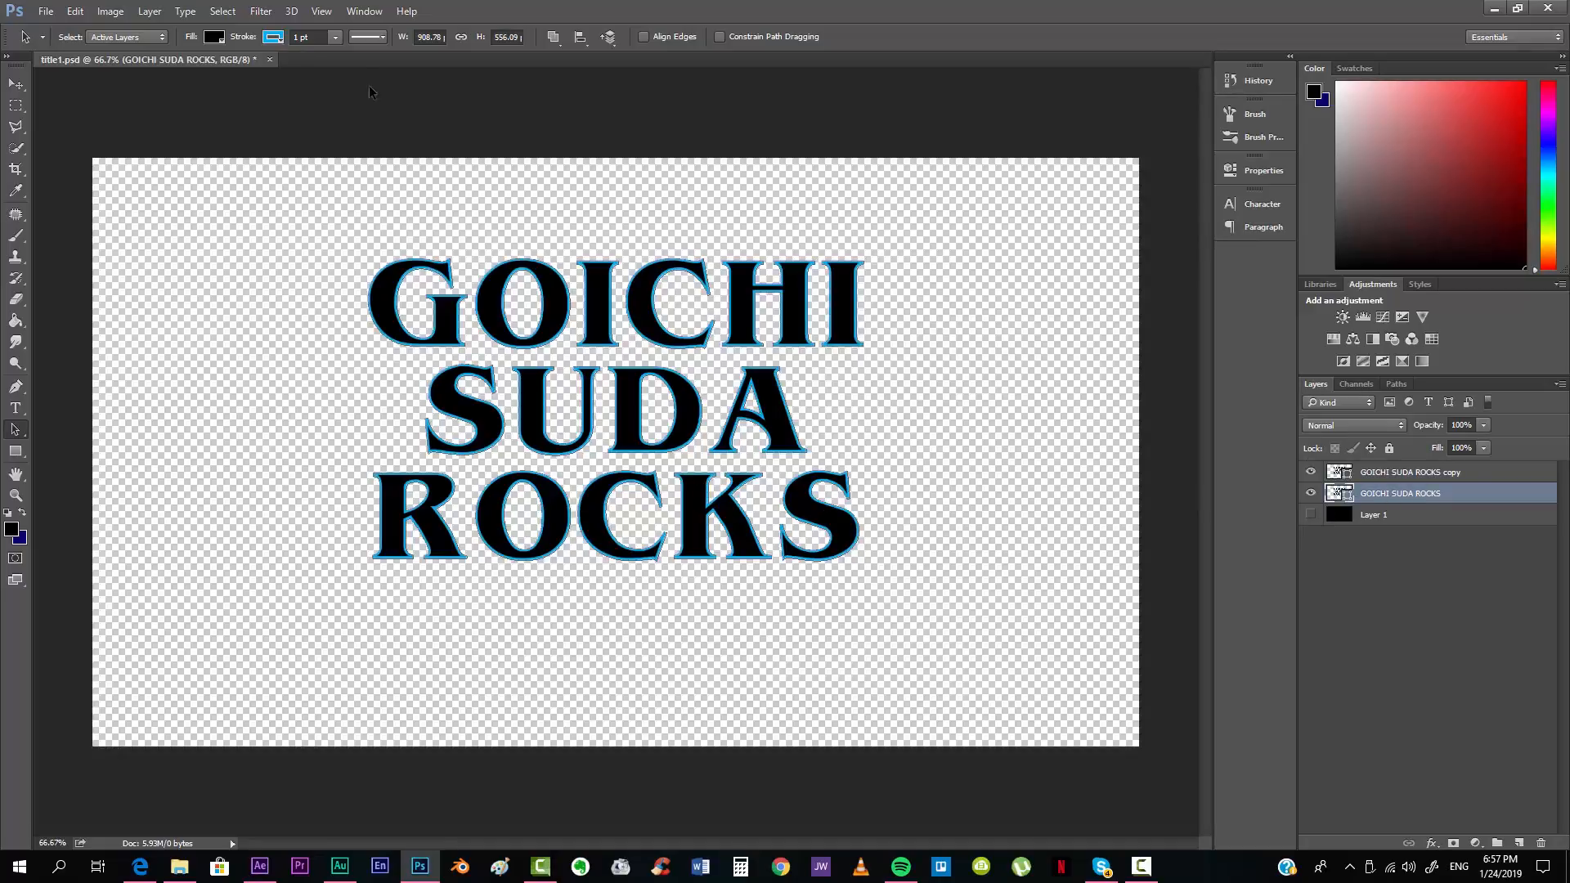
{"action": "left_click", "coordinate": [274, 38]}
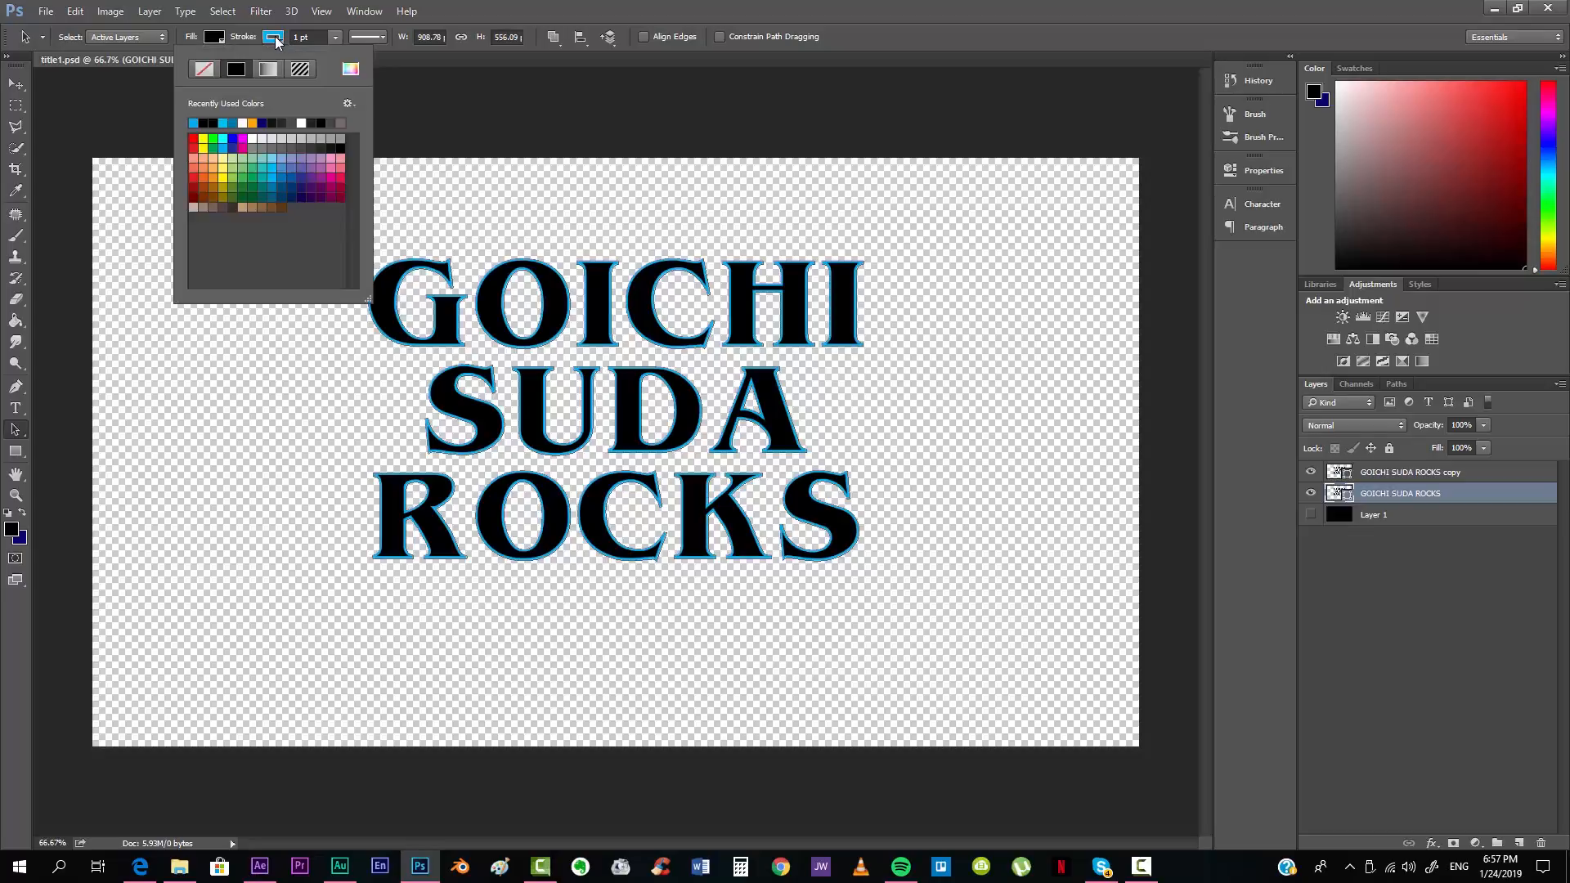
{"action": "left_click", "coordinate": [204, 122]}
{"action": "left_click", "coordinate": [332, 41]}
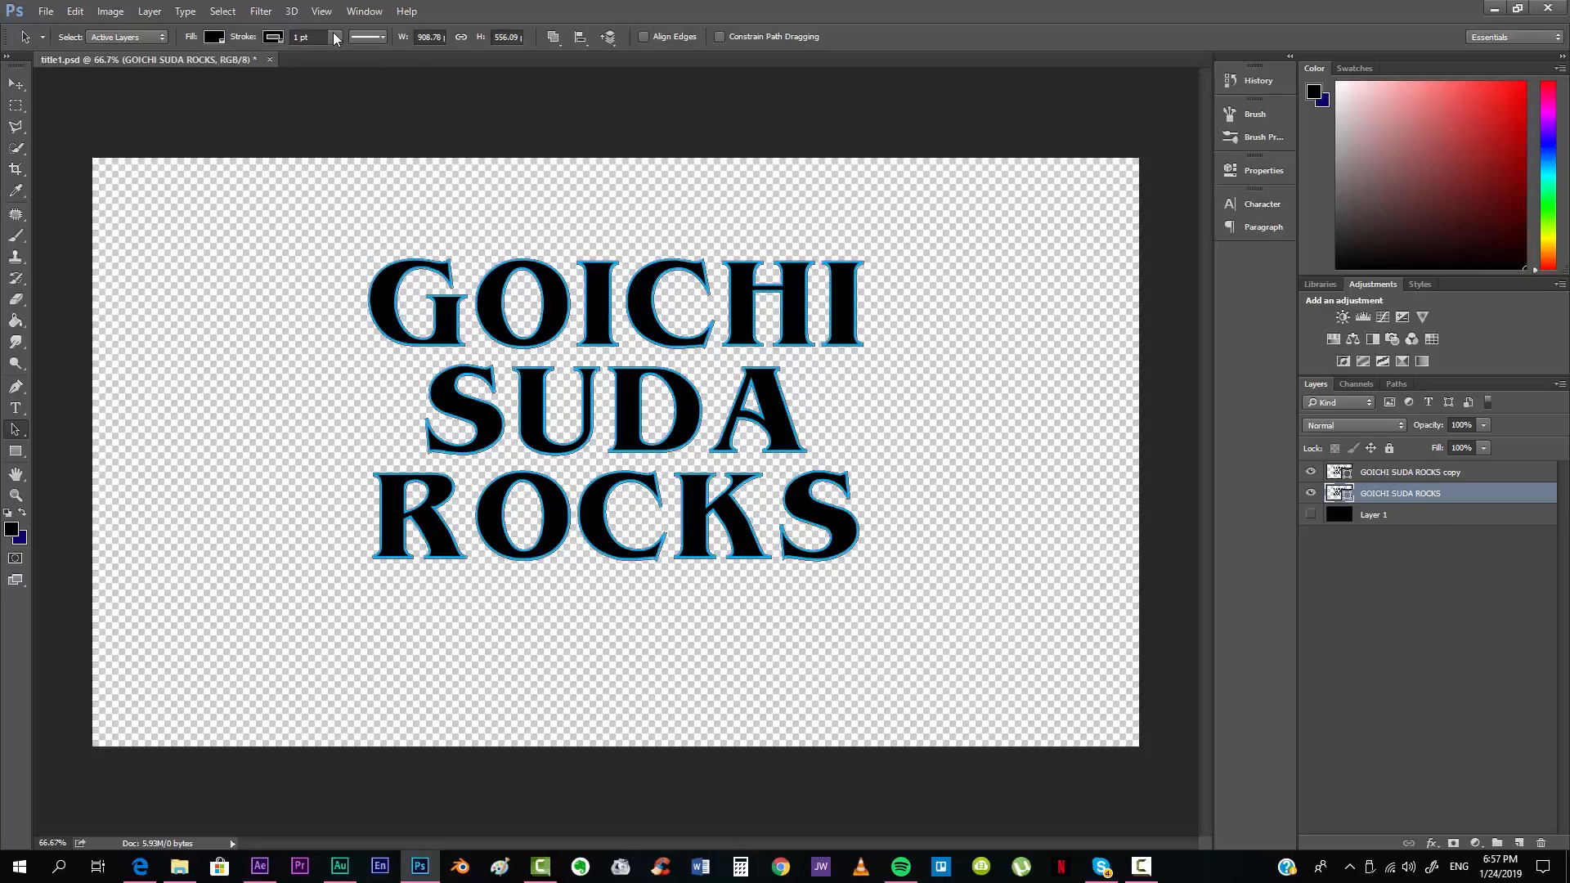
{"action": "left_click", "coordinate": [282, 37]}
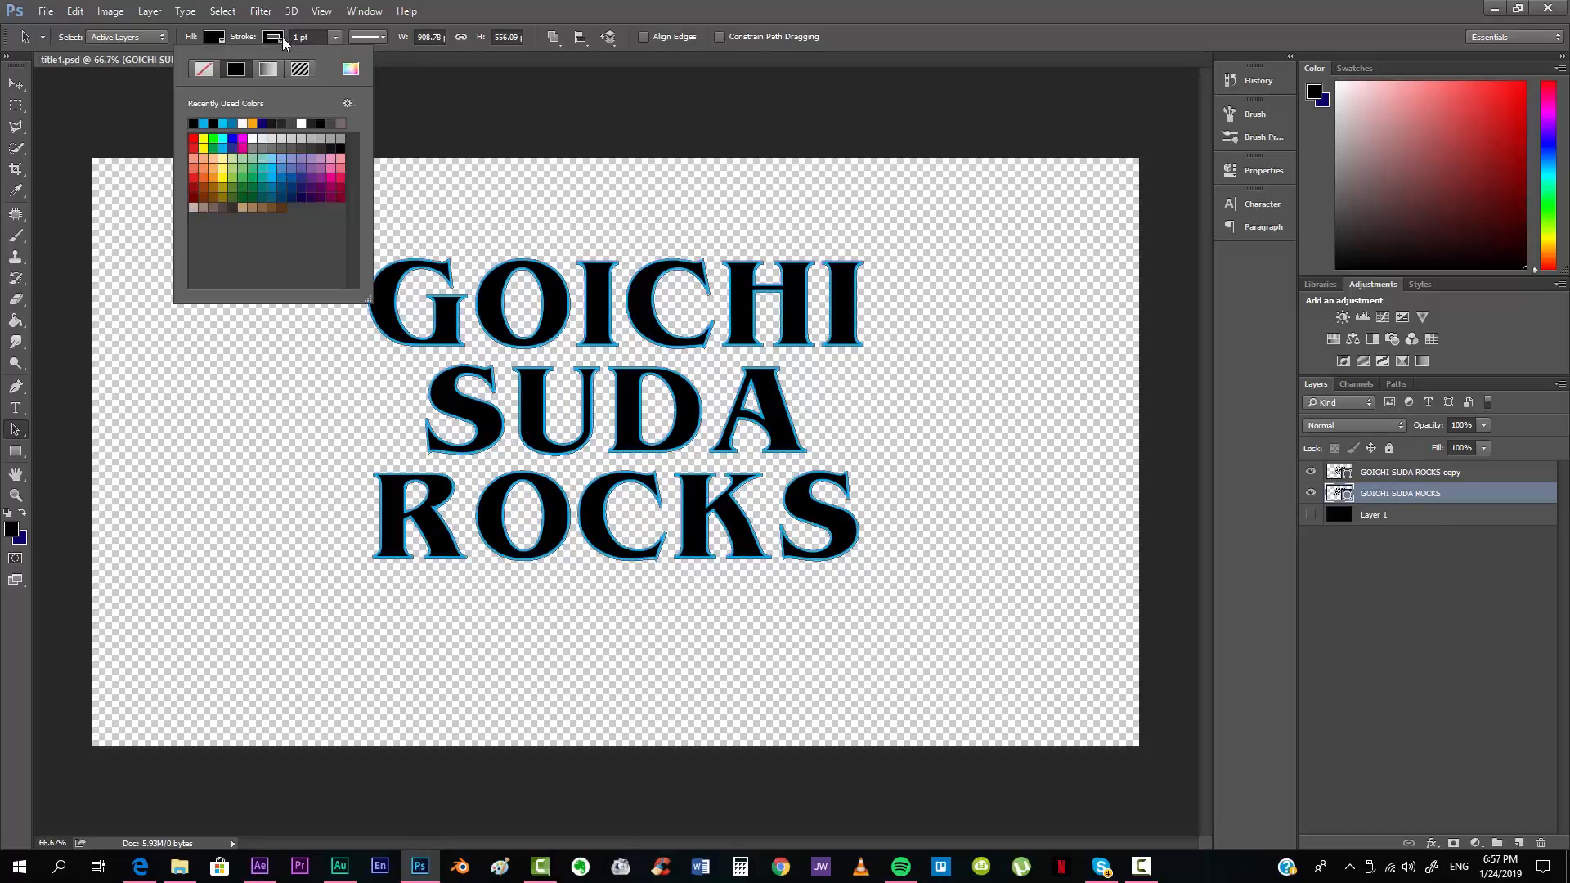
{"action": "left_click", "coordinate": [370, 37]}
{"action": "left_click", "coordinate": [311, 217]}
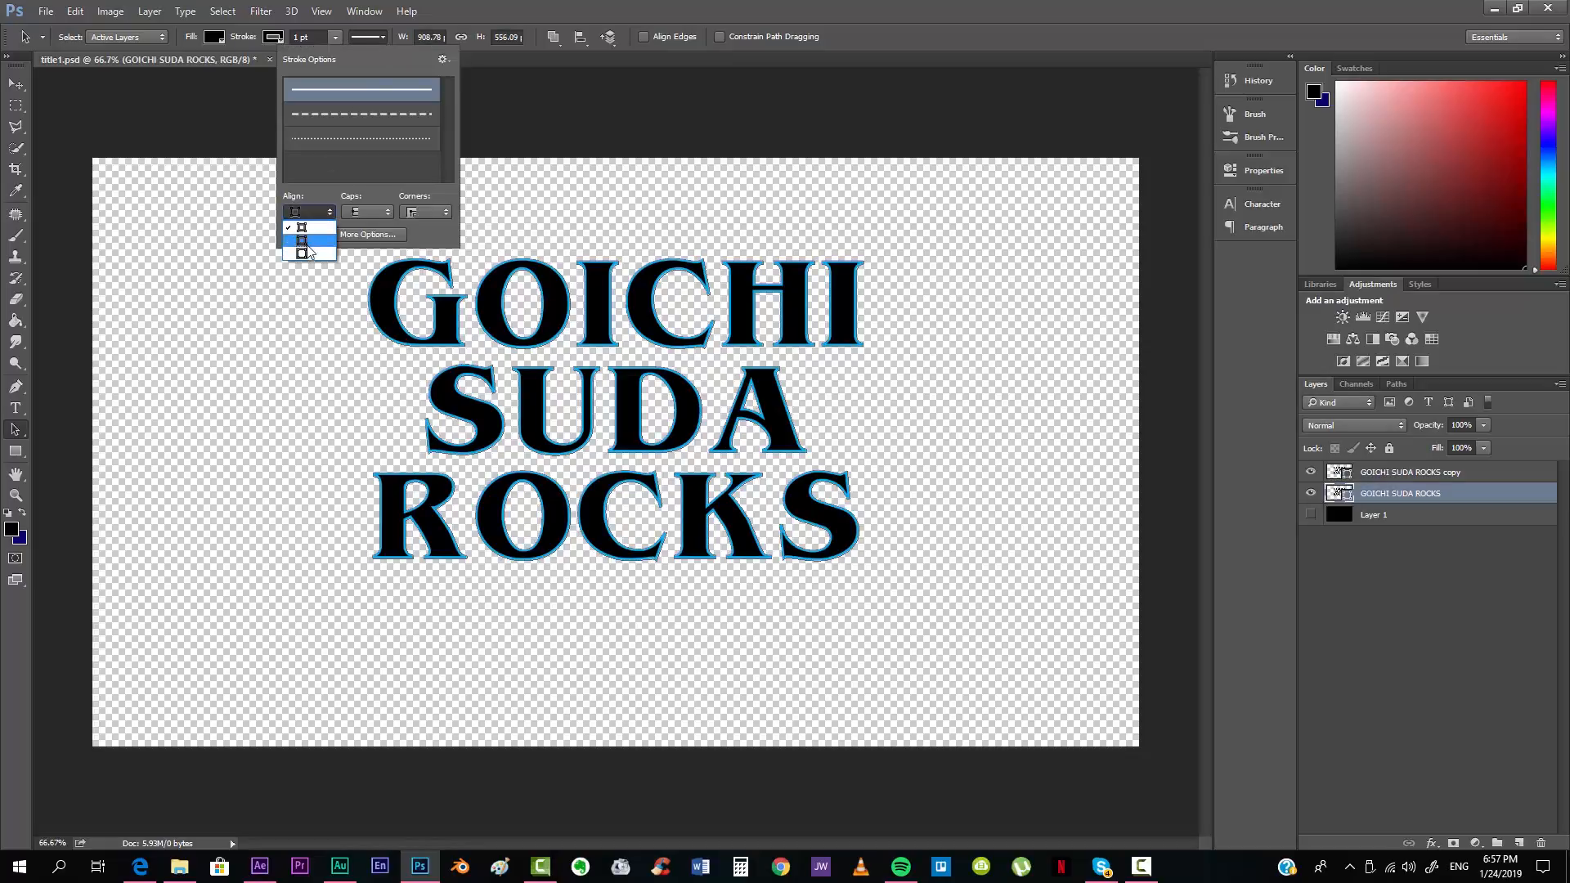
{"action": "left_click", "coordinate": [309, 256]}
{"action": "left_click", "coordinate": [844, 21]}
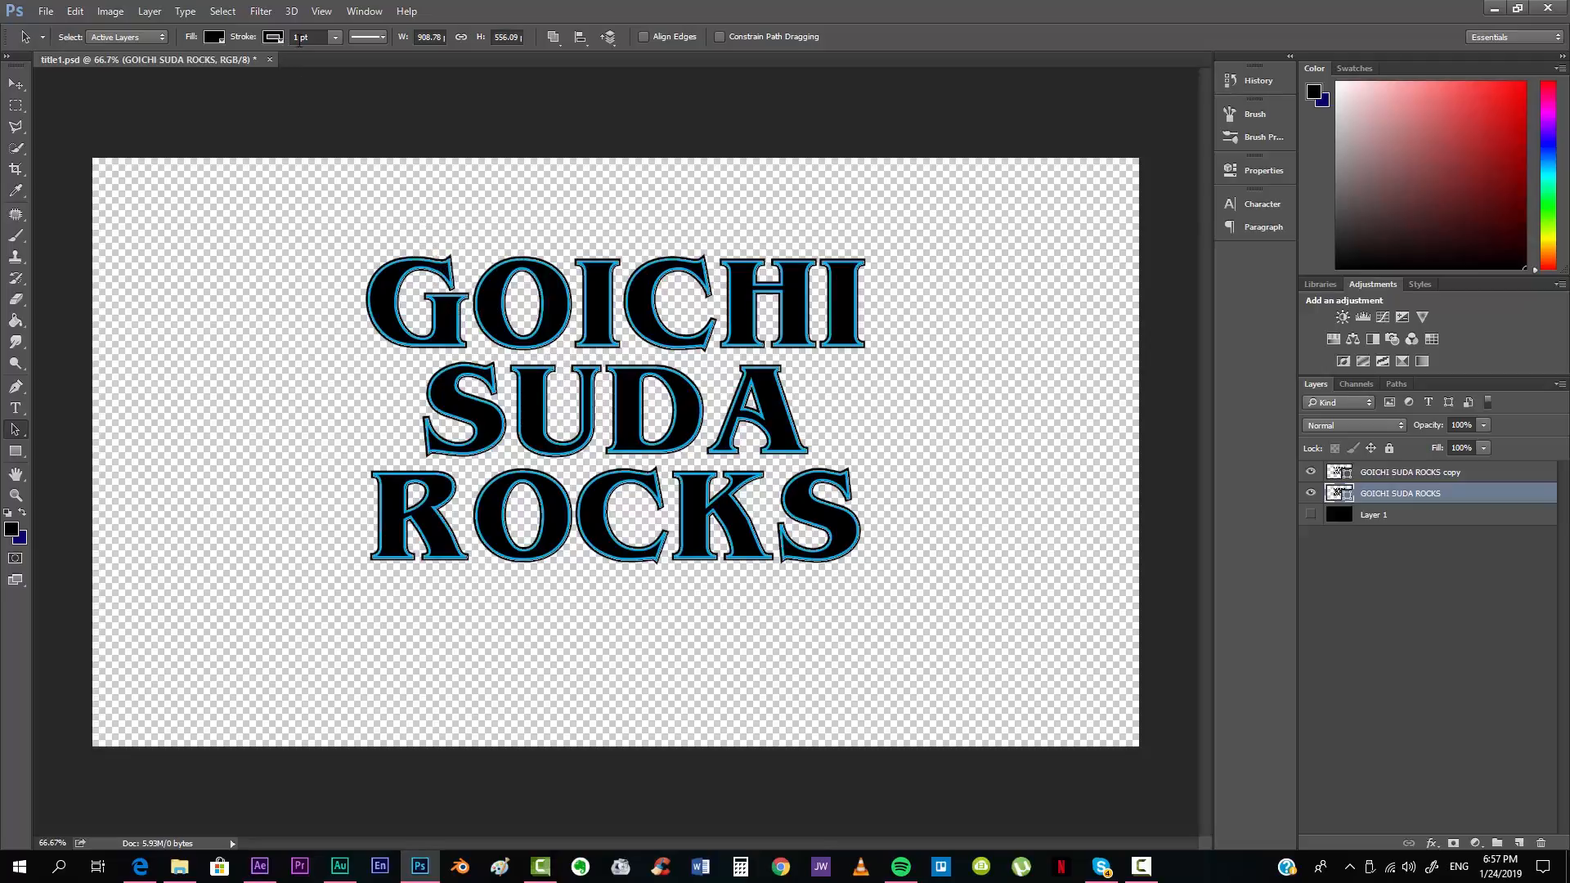
Step: Try widening the original shape layer's black stroke to about 7.23 pt, and undo the change
{"action": "left_click", "coordinate": [335, 37]}
{"action": "left_click_drag", "start_coordinate": [341, 54], "coordinate": [345, 54]}
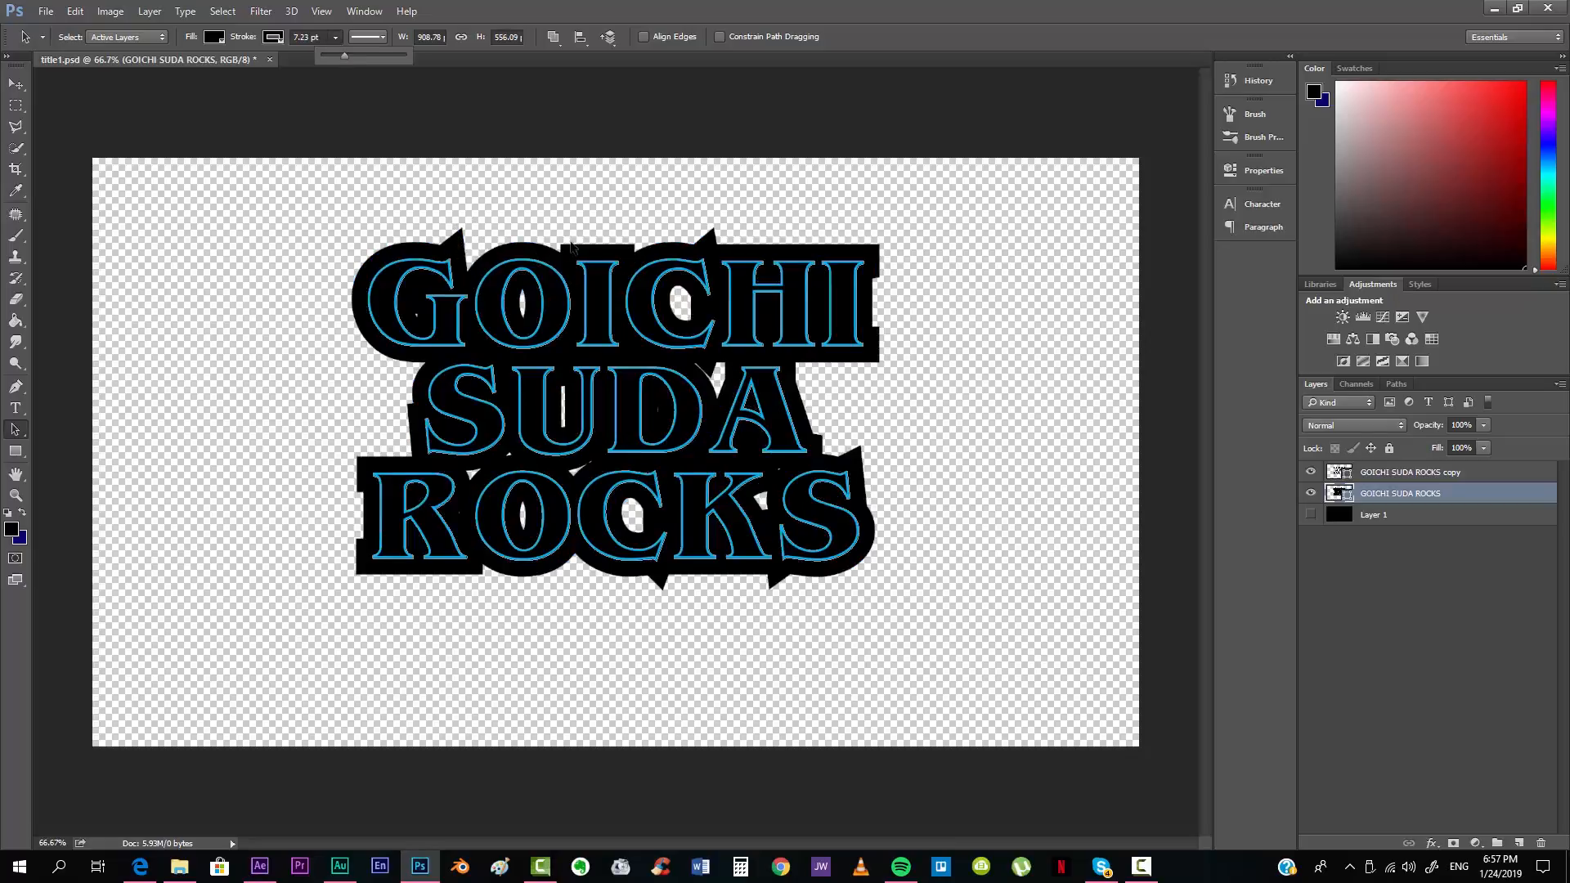
{"action": "left_click", "coordinate": [849, 15]}
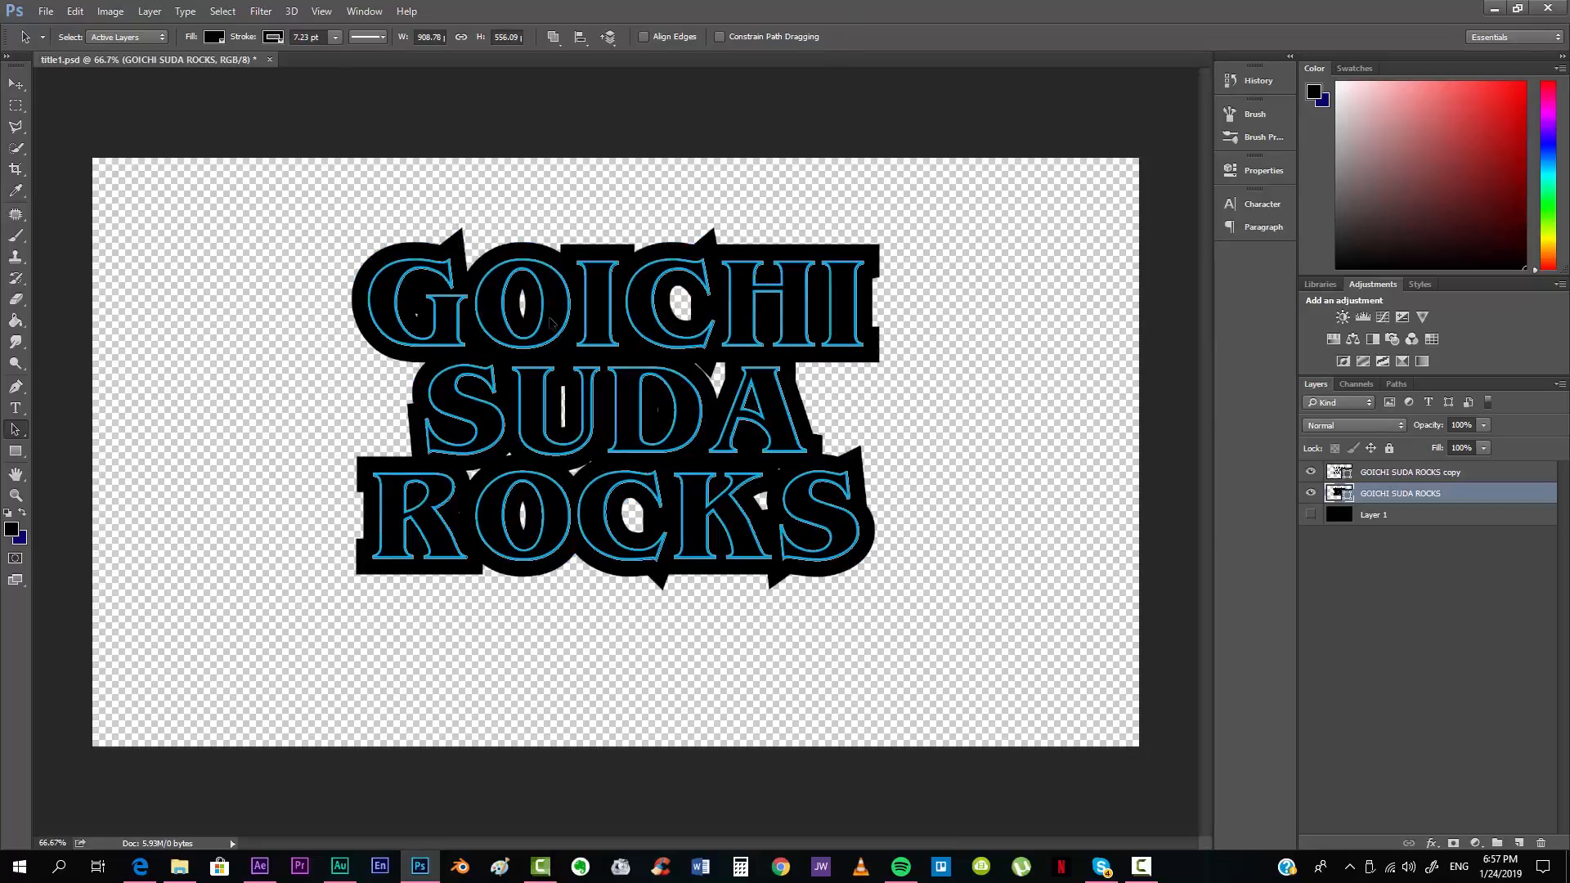
{"action": "key", "text": "ctrl+z"}
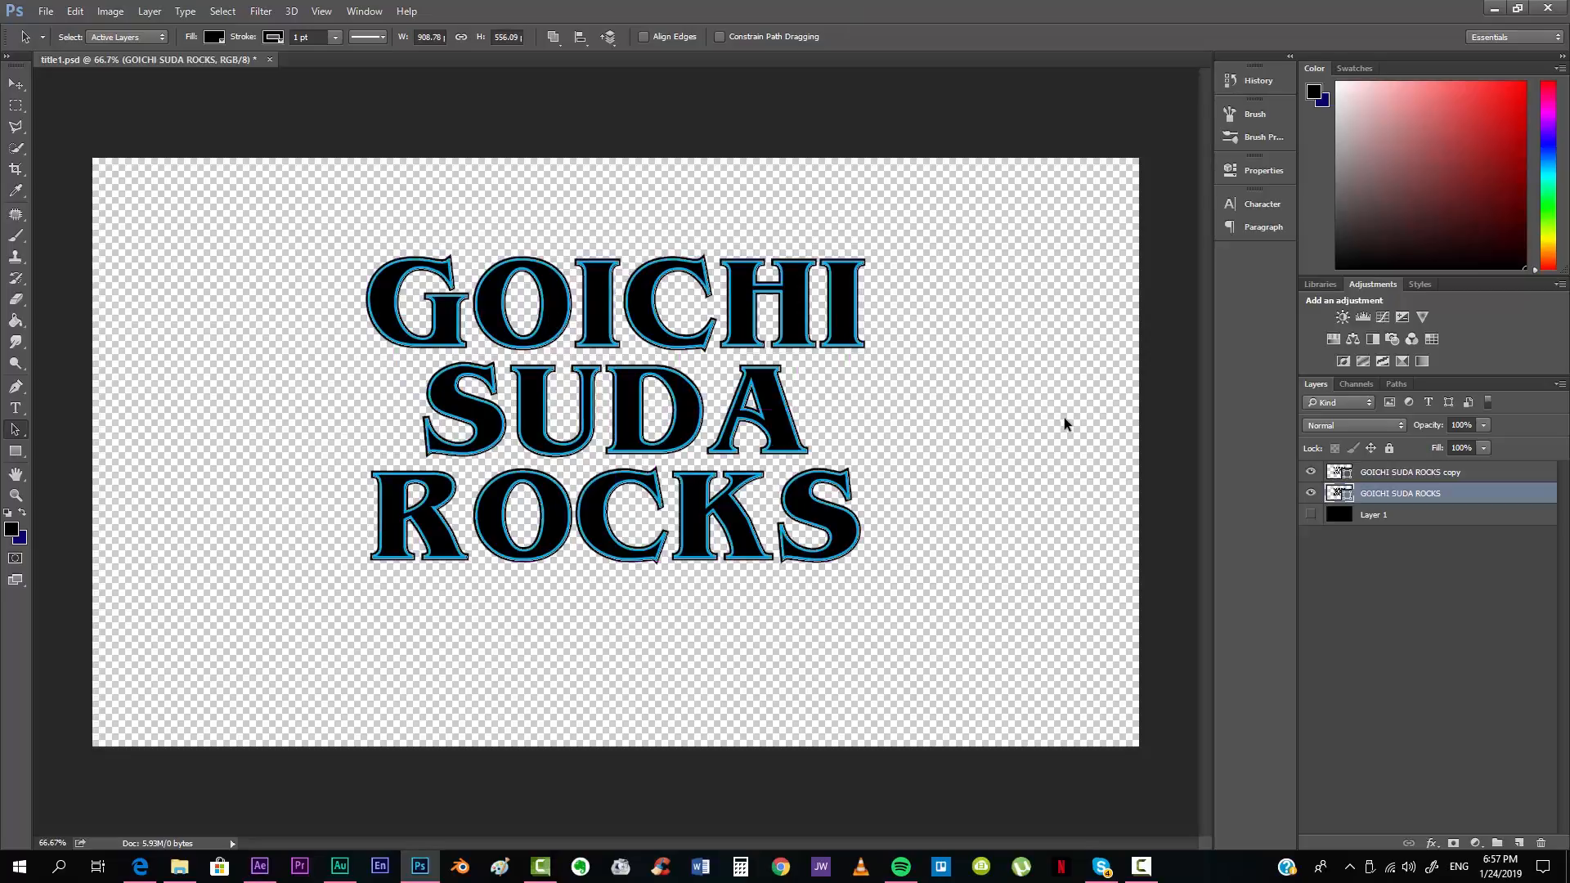
Step: Duplicate the black-stroked GOICHI SUDA ROCKS layer and show the black background layer
{"action": "right_click", "coordinate": [1437, 494]}
{"action": "left_click", "coordinate": [1287, 177]}
{"action": "key", "text": "Return"}
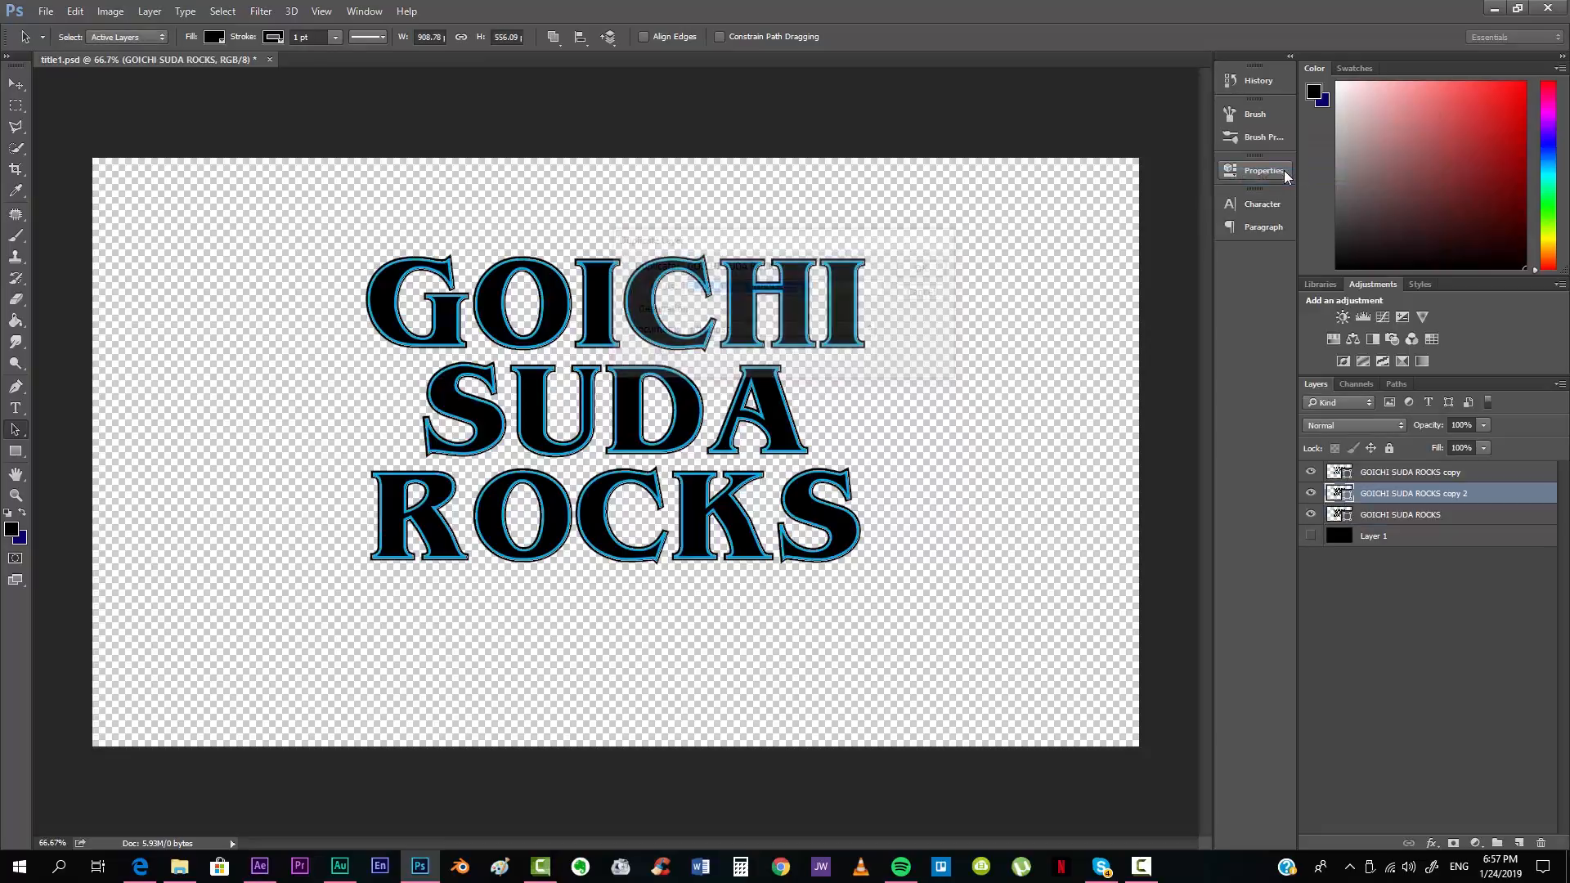
{"action": "left_click", "coordinate": [1381, 538]}
{"action": "left_click", "coordinate": [1312, 536]}
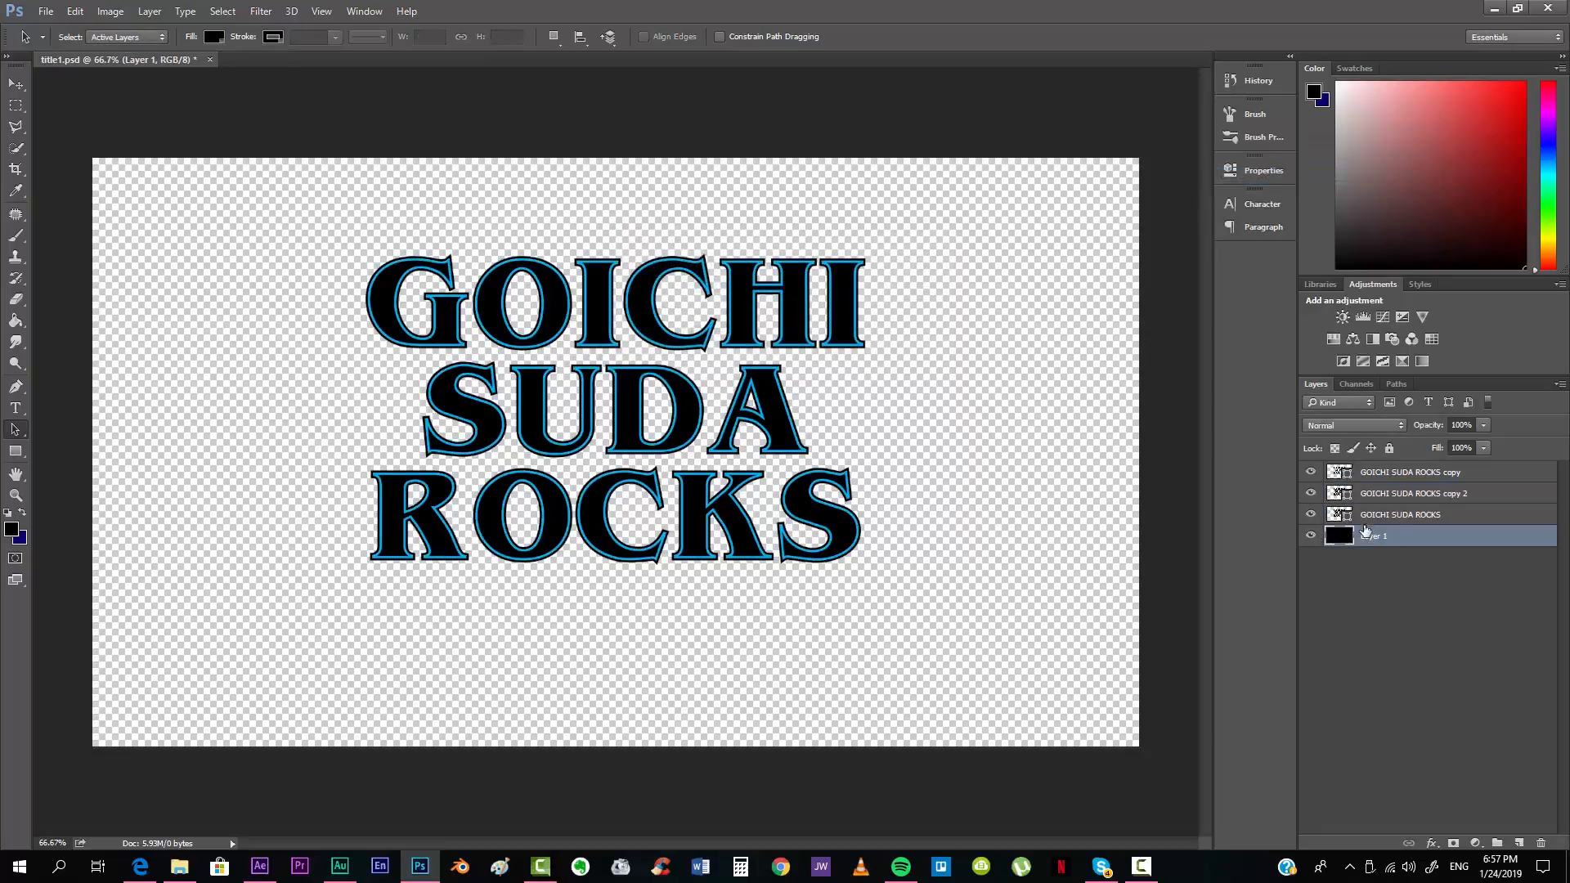
Step: Give the original GOICHI SUDA ROCKS layer a blue stroke 1.5 pt wide
{"action": "left_click", "coordinate": [1354, 521]}
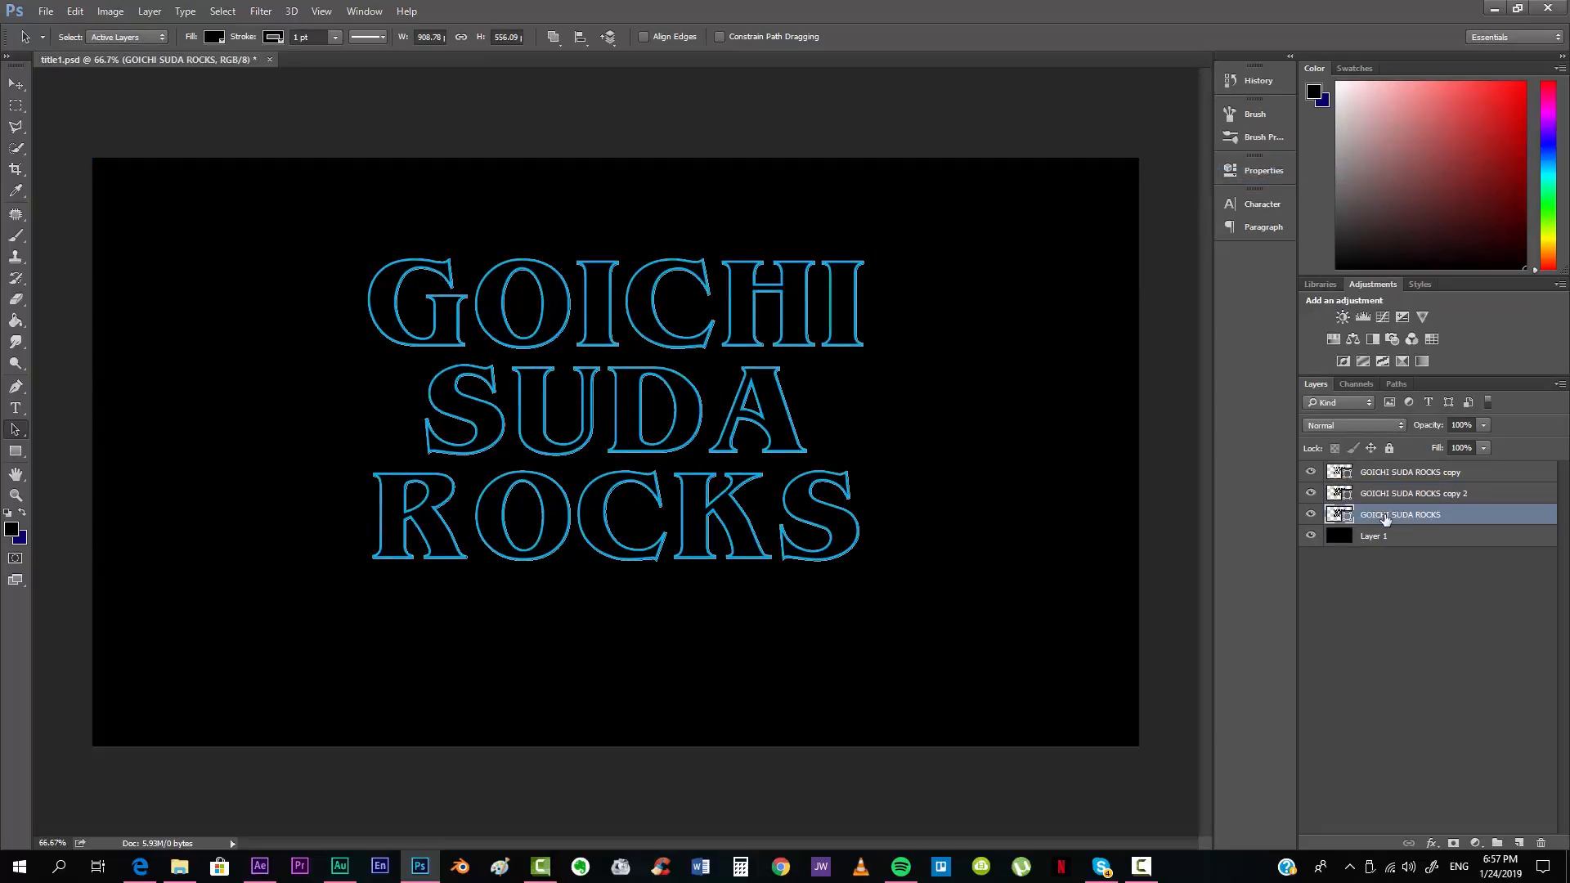
{"action": "left_click", "coordinate": [274, 37]}
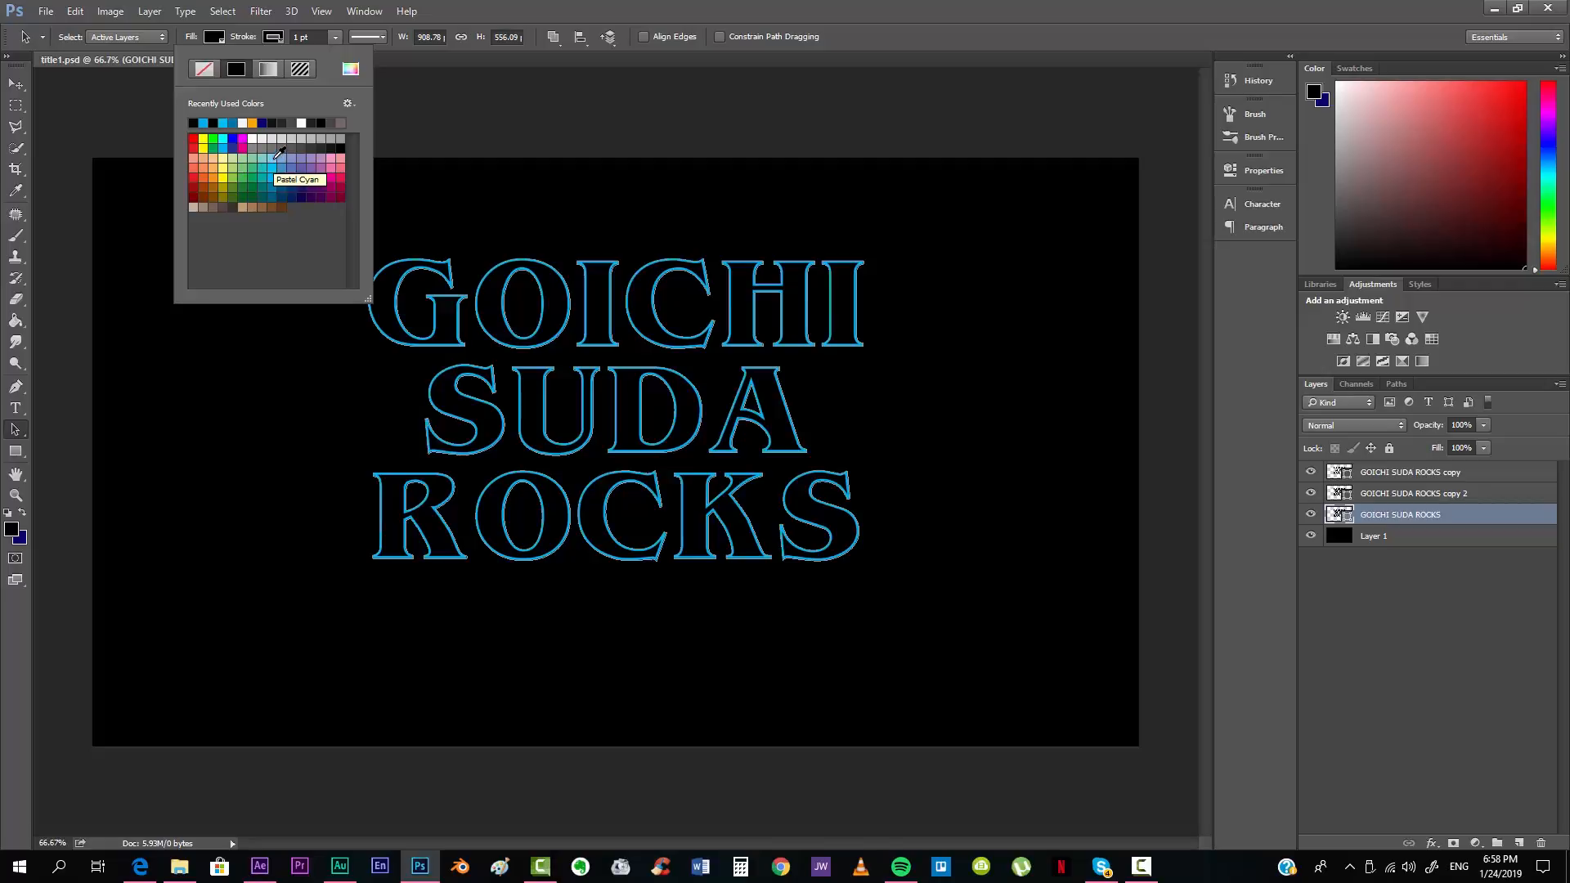
{"action": "left_click", "coordinate": [236, 121]}
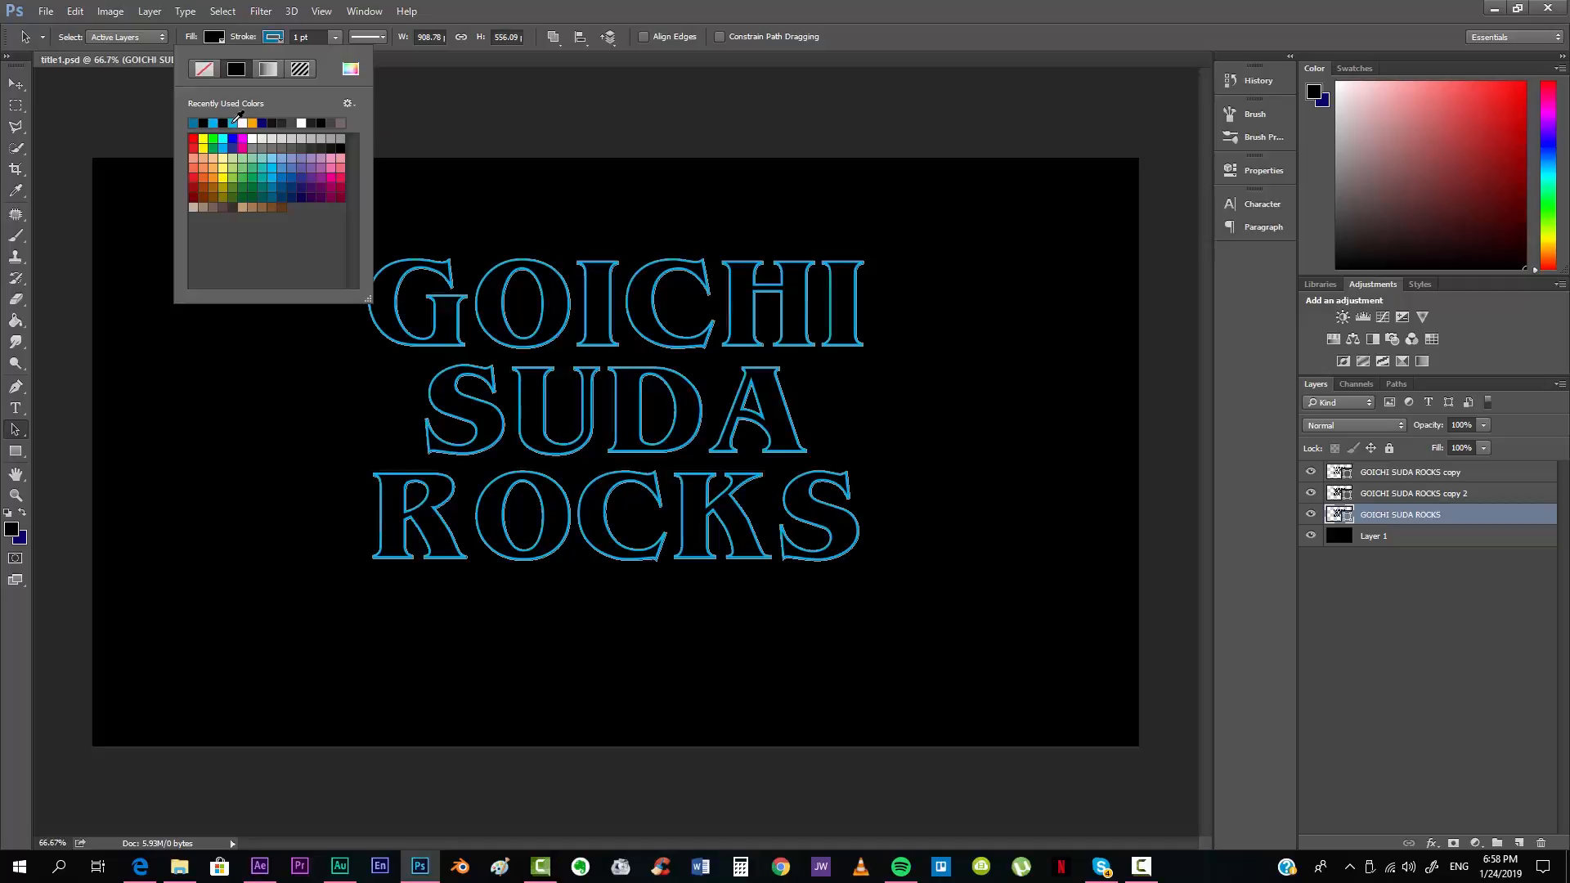
{"action": "left_click", "coordinate": [325, 37]}
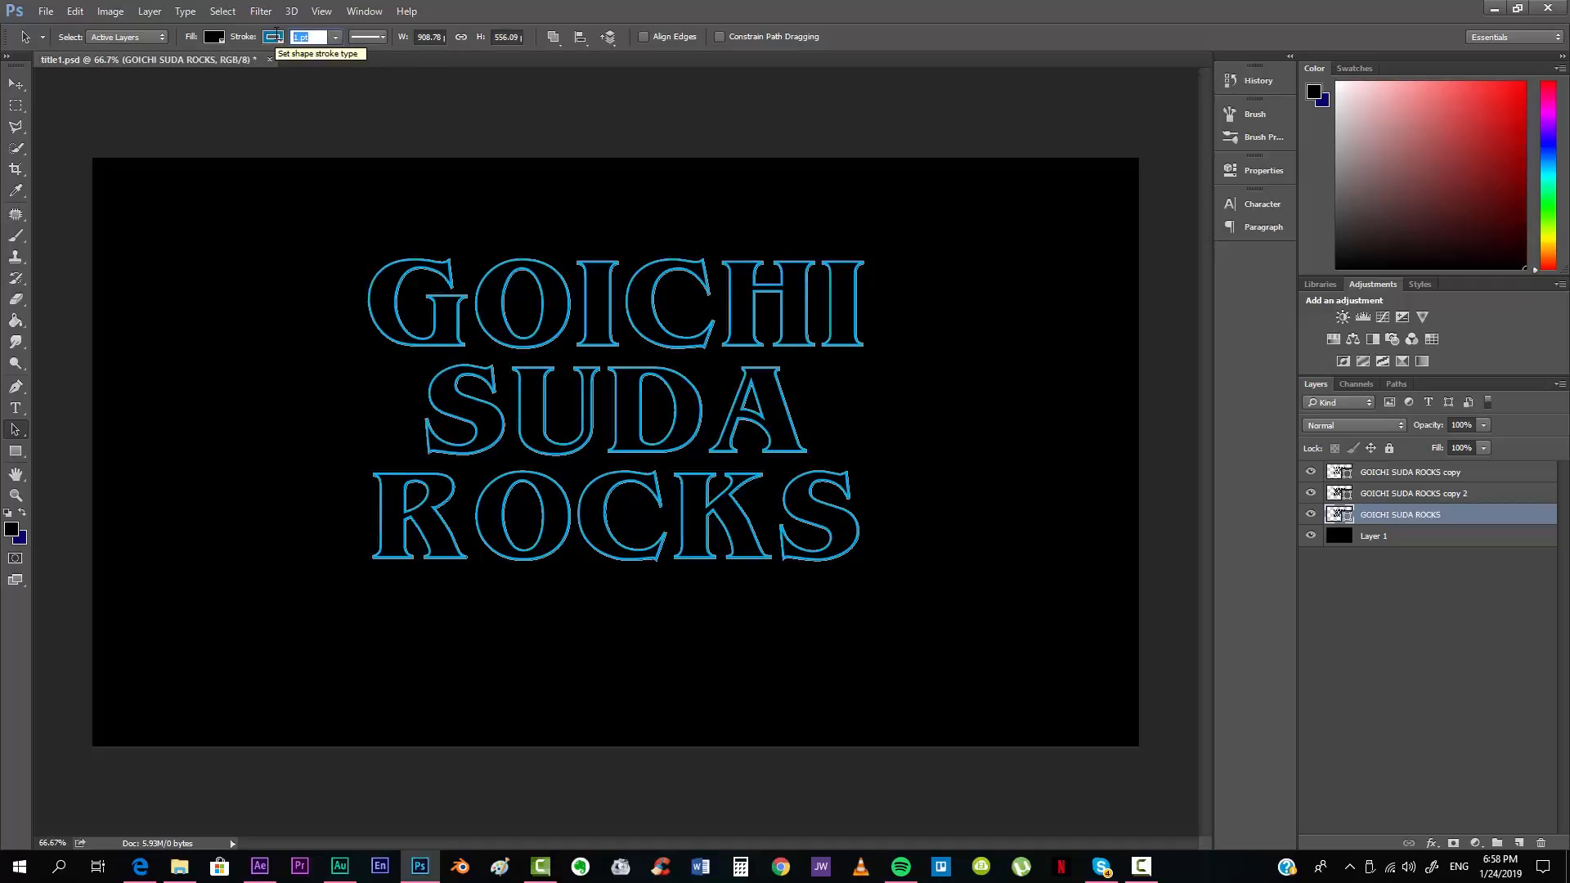
{"action": "type", "text": "1"}
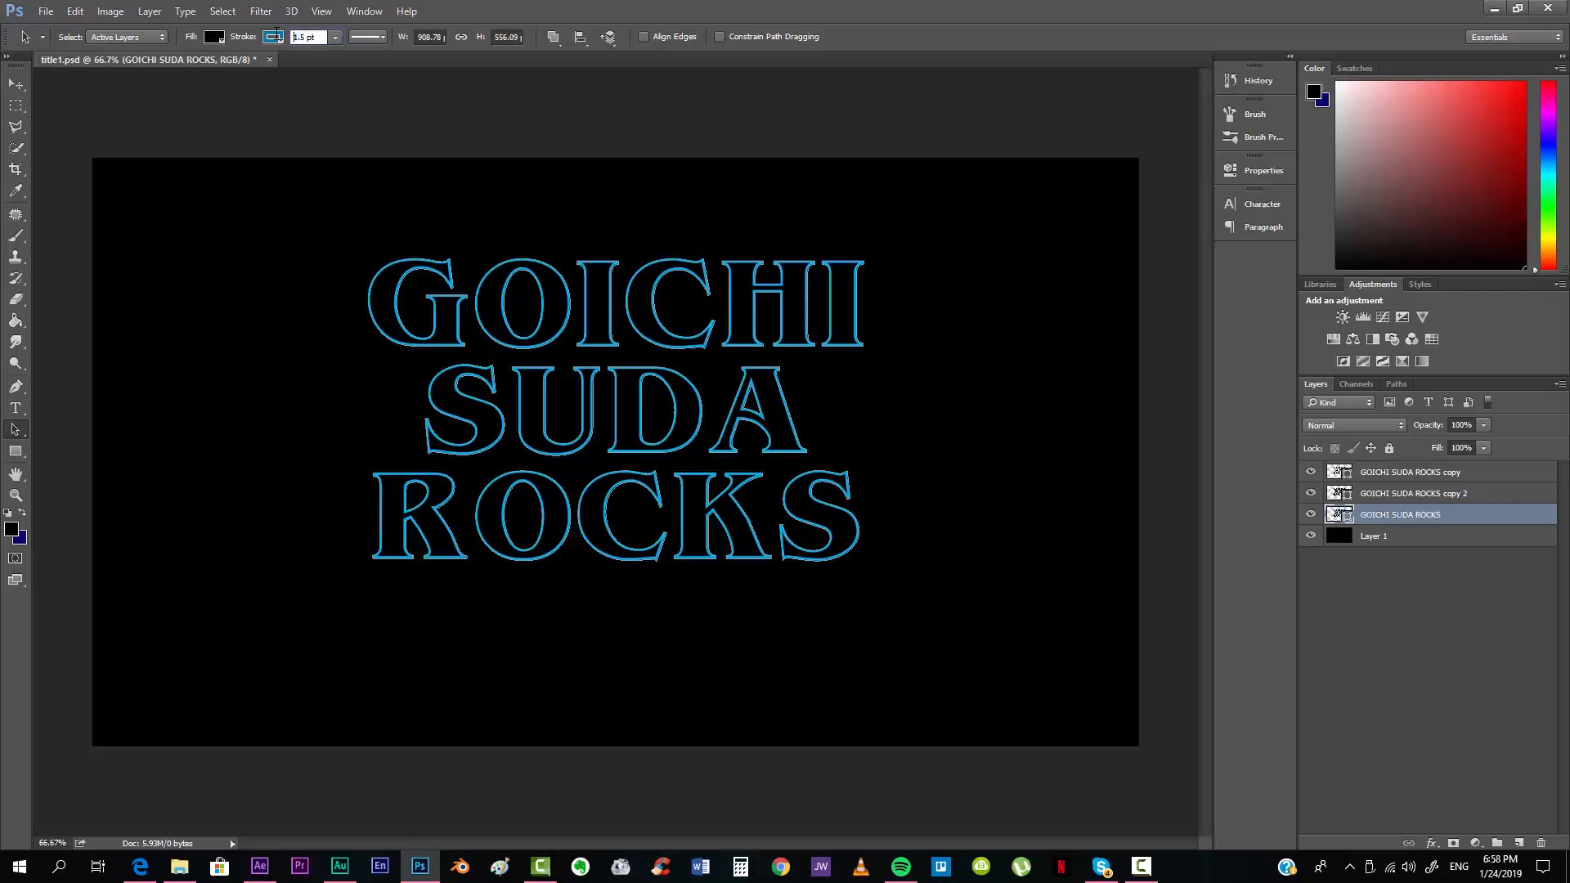
{"action": "key", "text": "Return"}
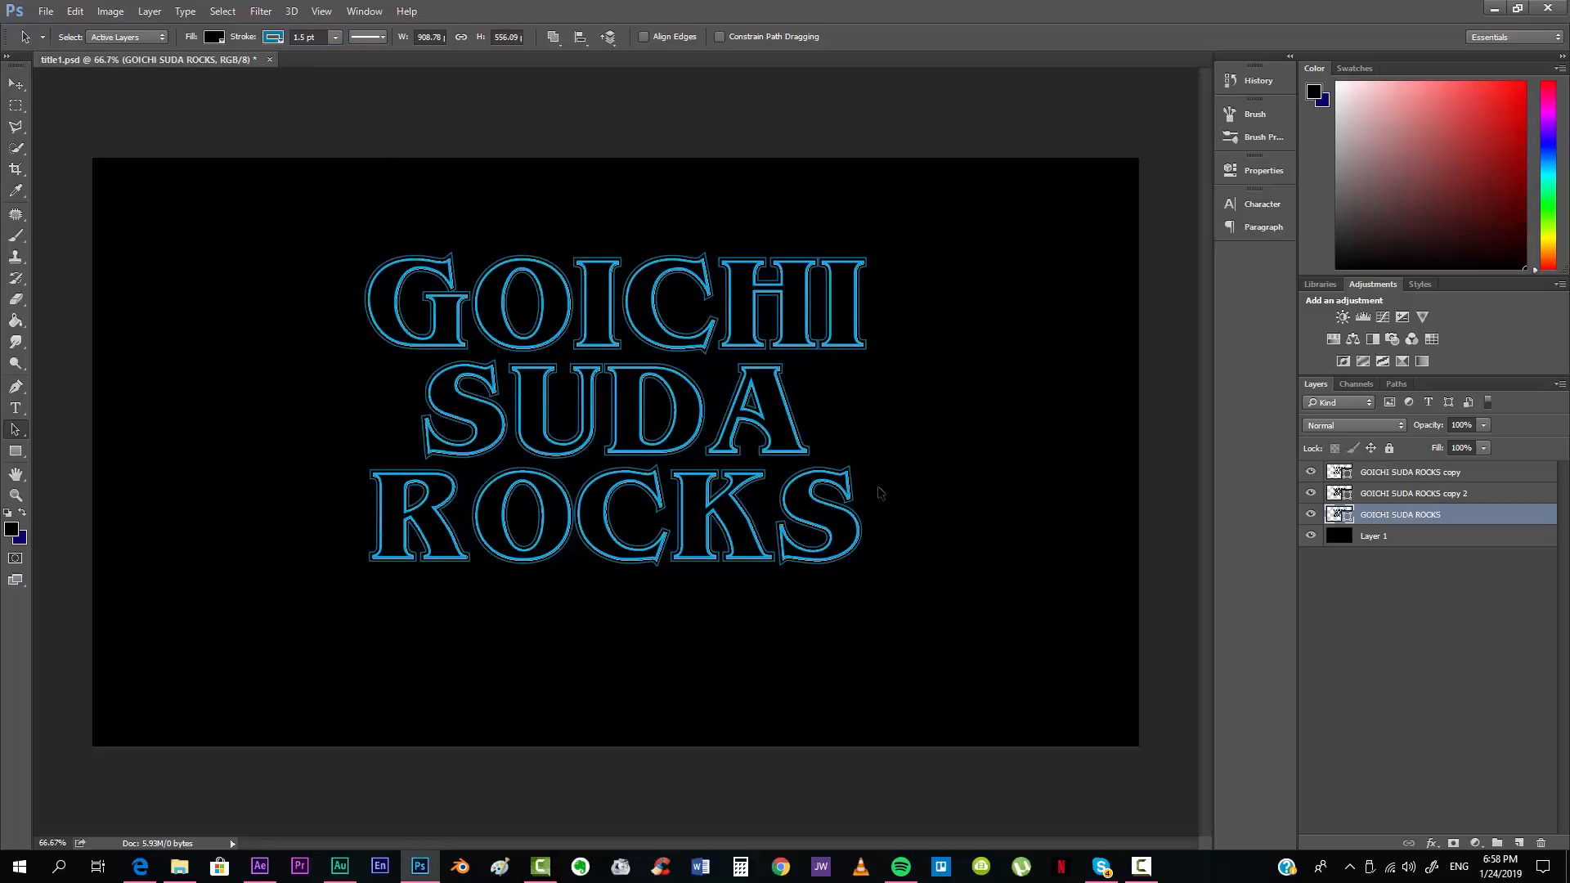
Step: Duplicate the original GOICHI SUDA ROCKS layer, and give the original beneath the copy a 2 pt black stroke
{"action": "right_click", "coordinate": [1408, 520]}
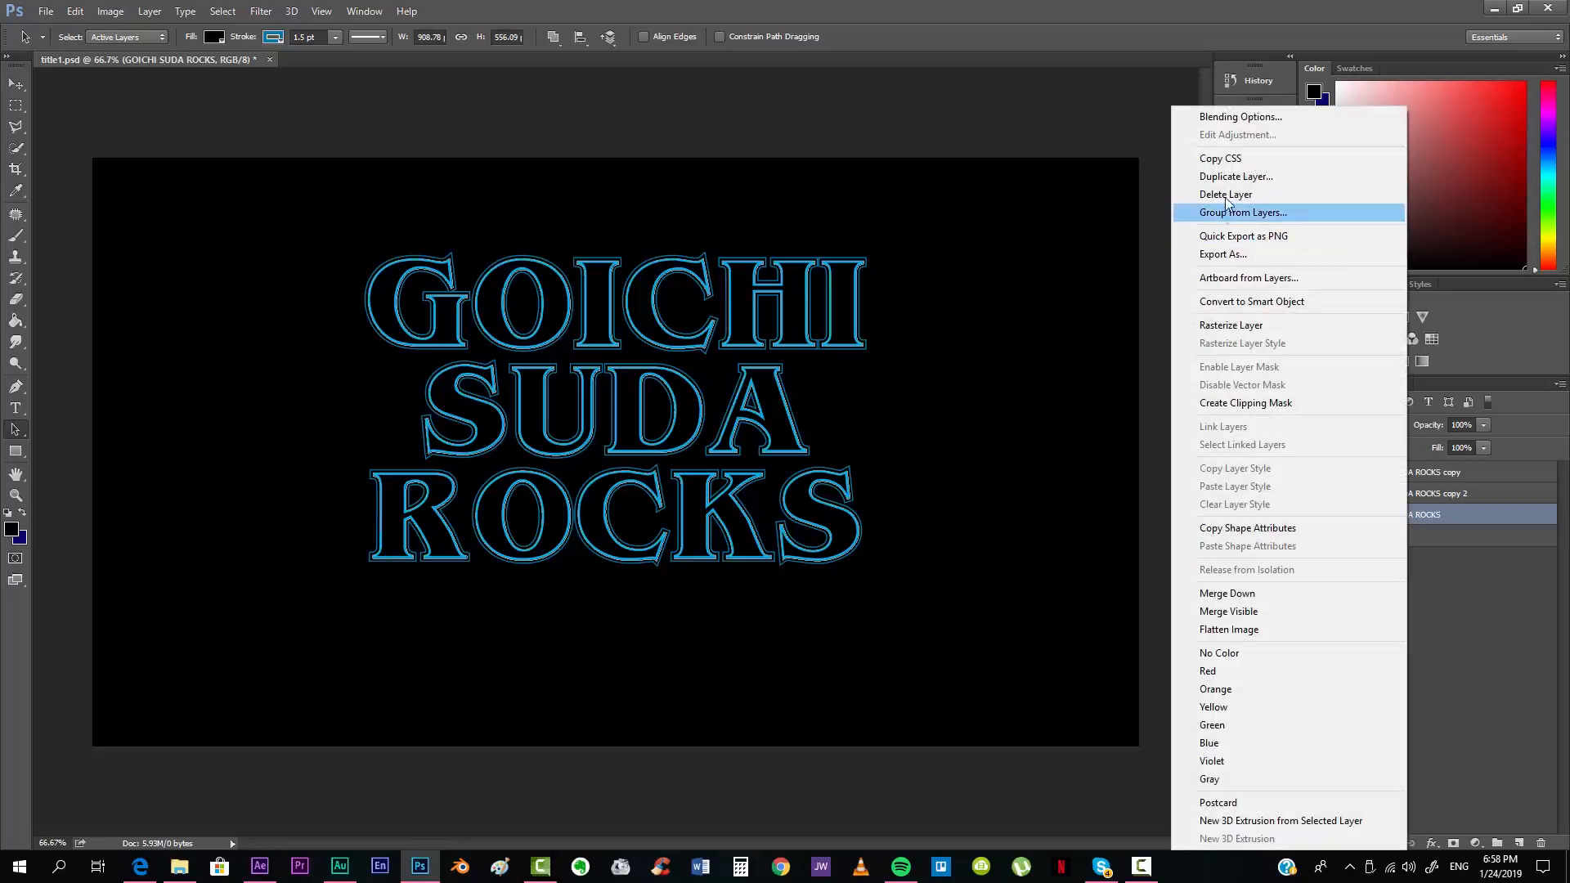
{"action": "left_click", "coordinate": [1235, 171]}
{"action": "key", "text": "Return"}
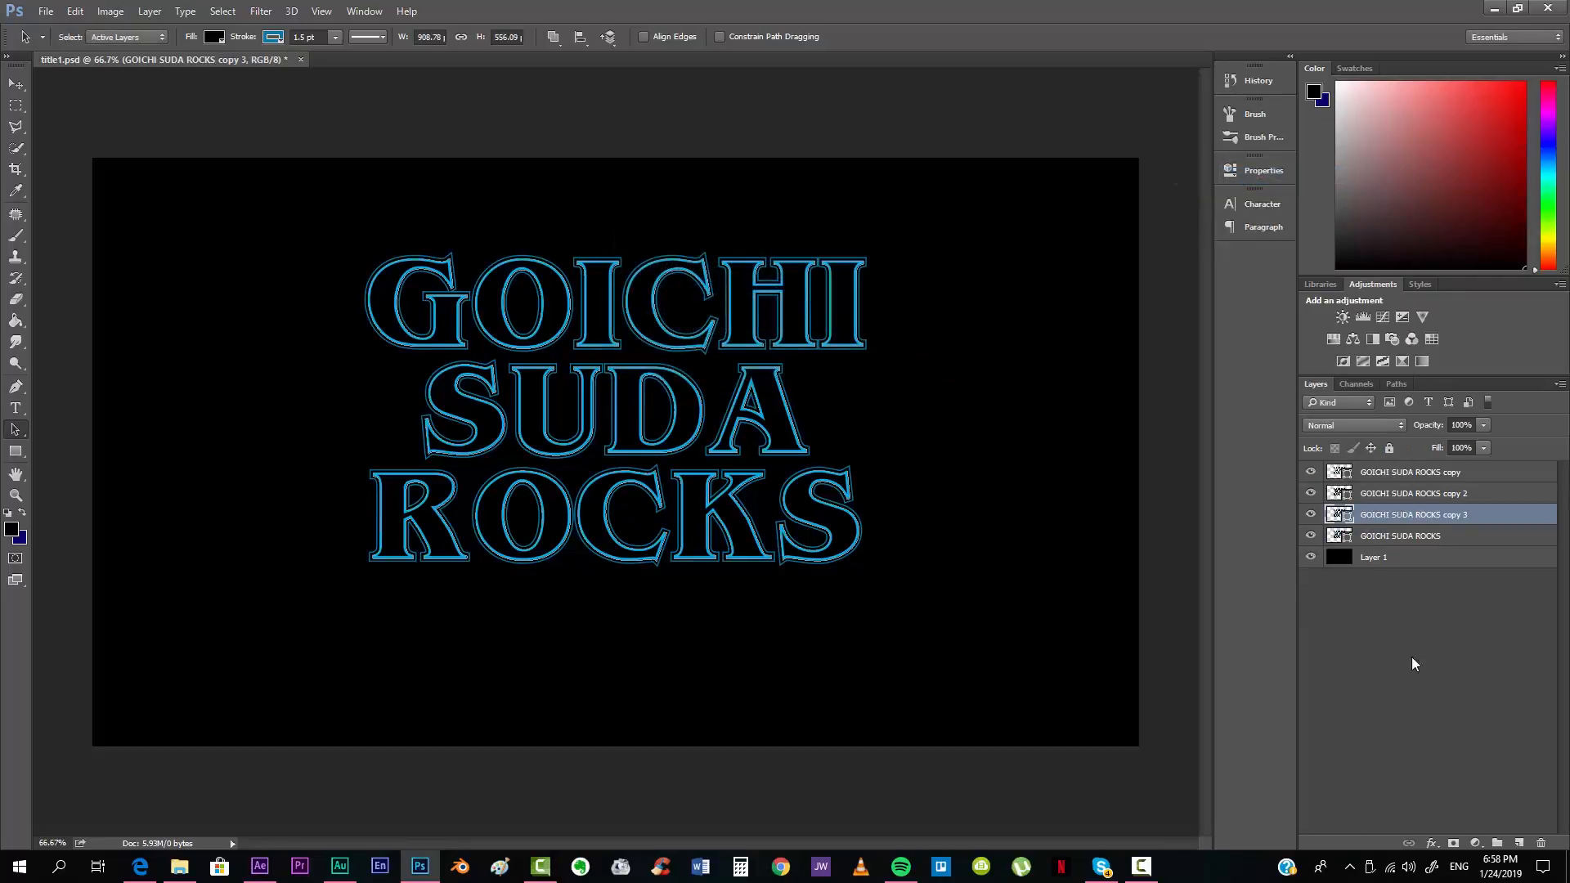
{"action": "left_click", "coordinate": [1407, 536]}
{"action": "left_click", "coordinate": [309, 37]}
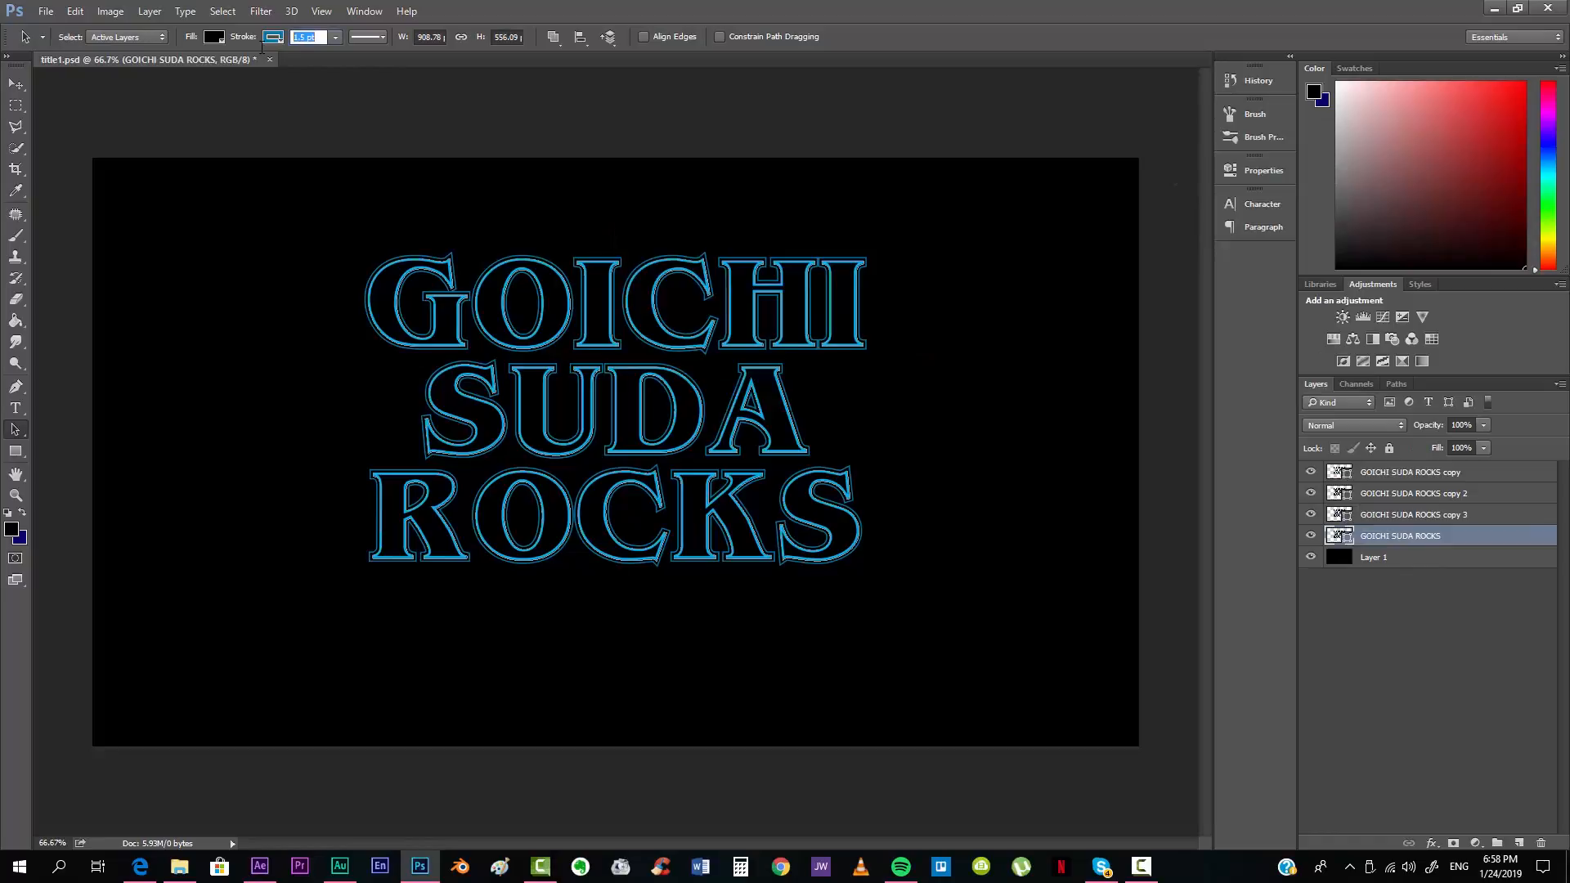
{"action": "type", "text": "2"}
{"action": "key", "text": "Return"}
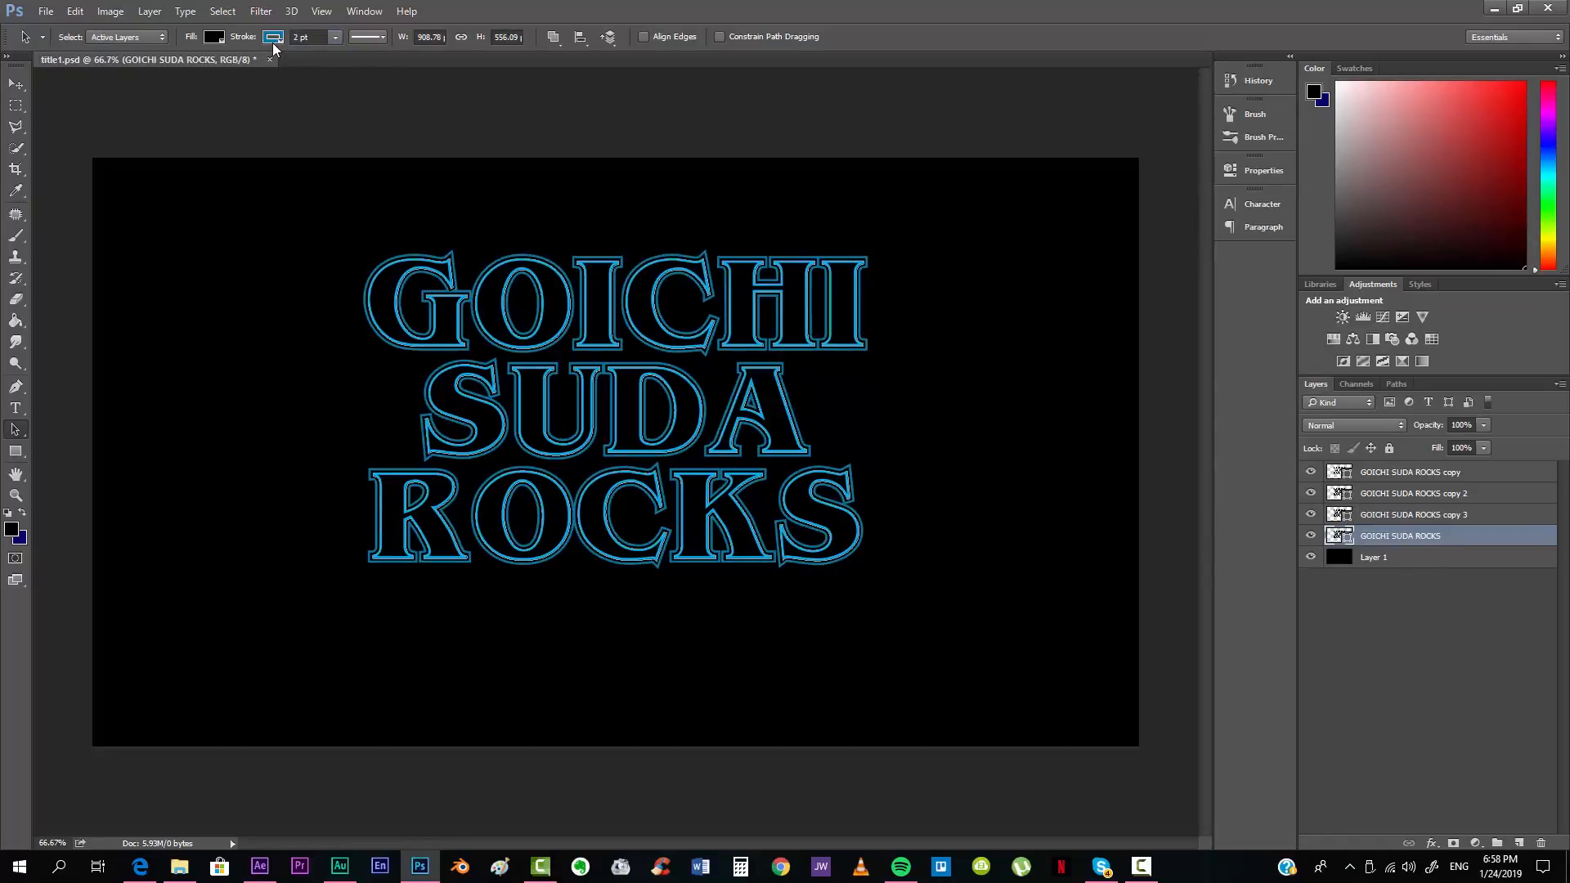
{"action": "left_click", "coordinate": [273, 38]}
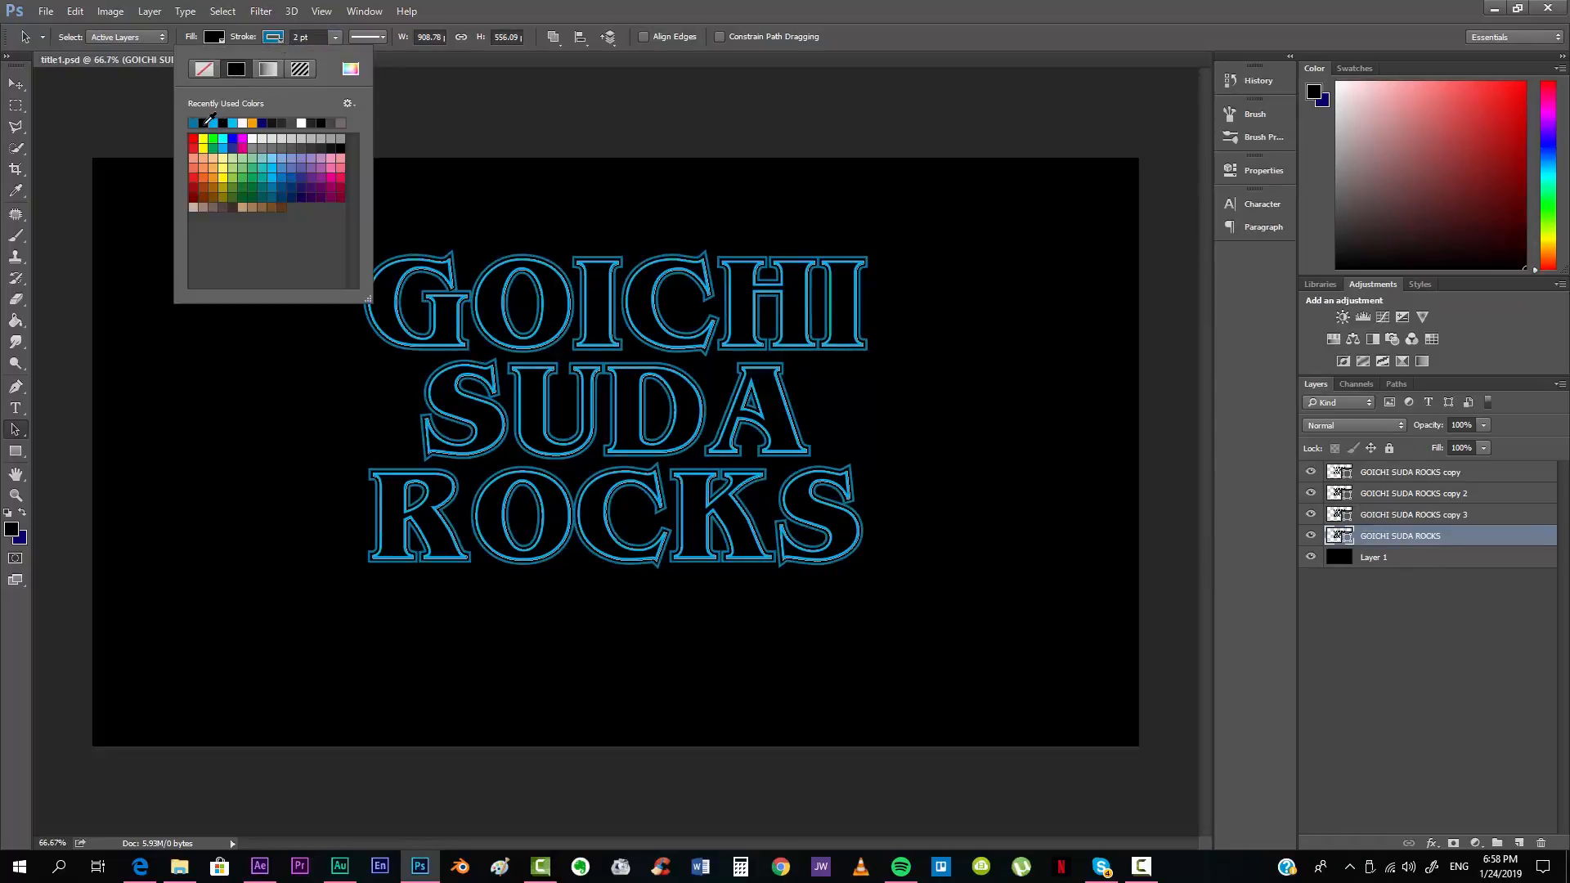
{"action": "left_click", "coordinate": [211, 122]}
Step: Duplicate the black-stroked original GOICHI SUDA ROCKS layer, and give the original a 3 pt bright blue stroke
{"action": "right_click", "coordinate": [1389, 542]}
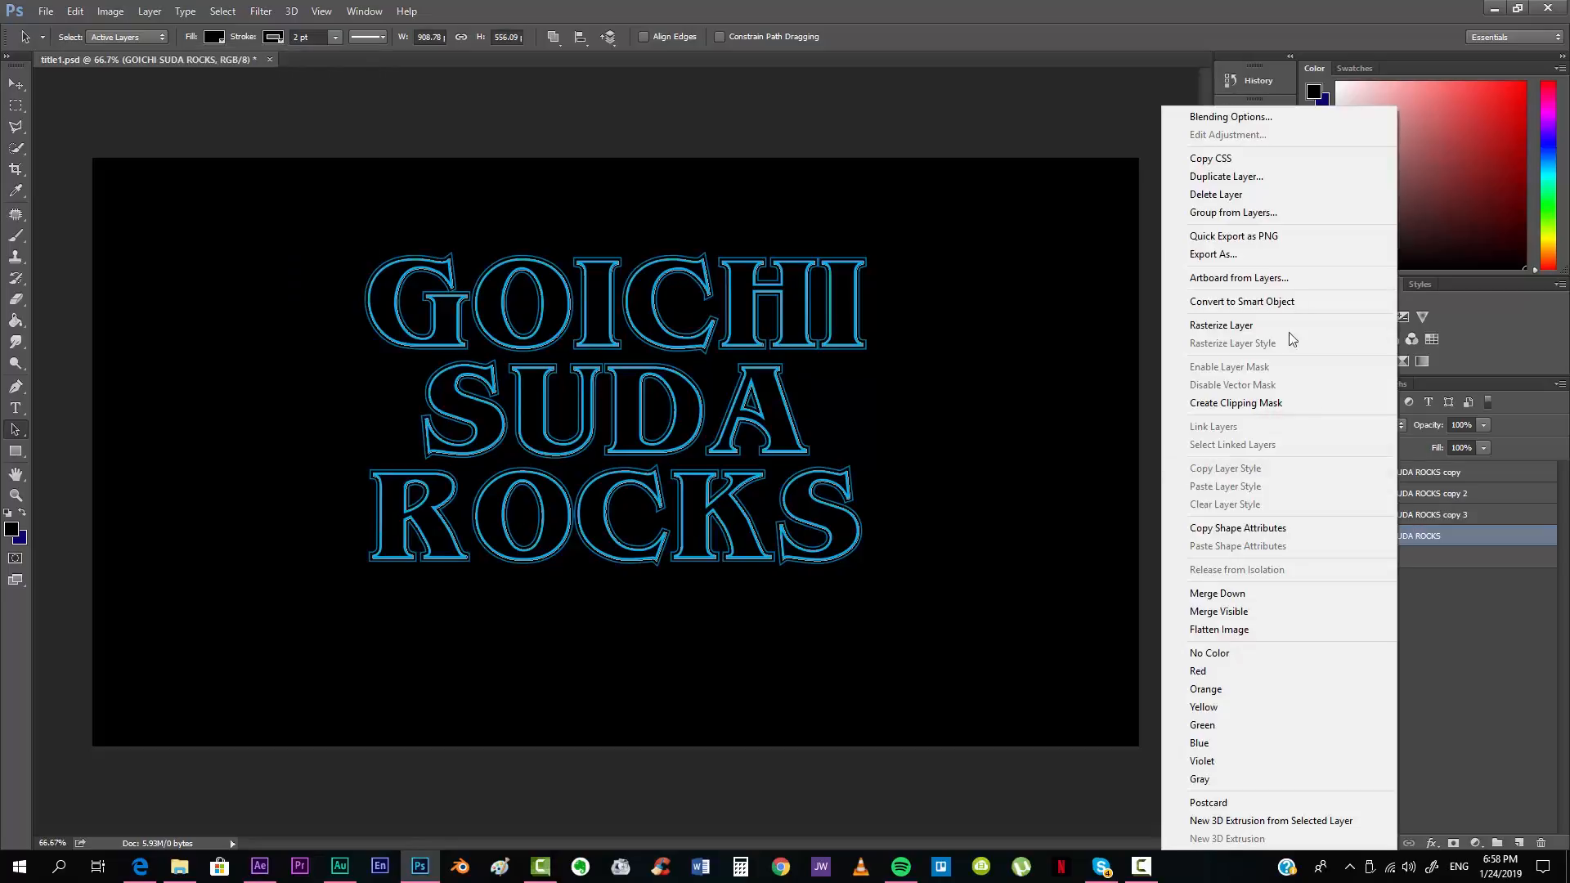
{"action": "left_click", "coordinate": [1248, 178]}
{"action": "key", "text": "Return"}
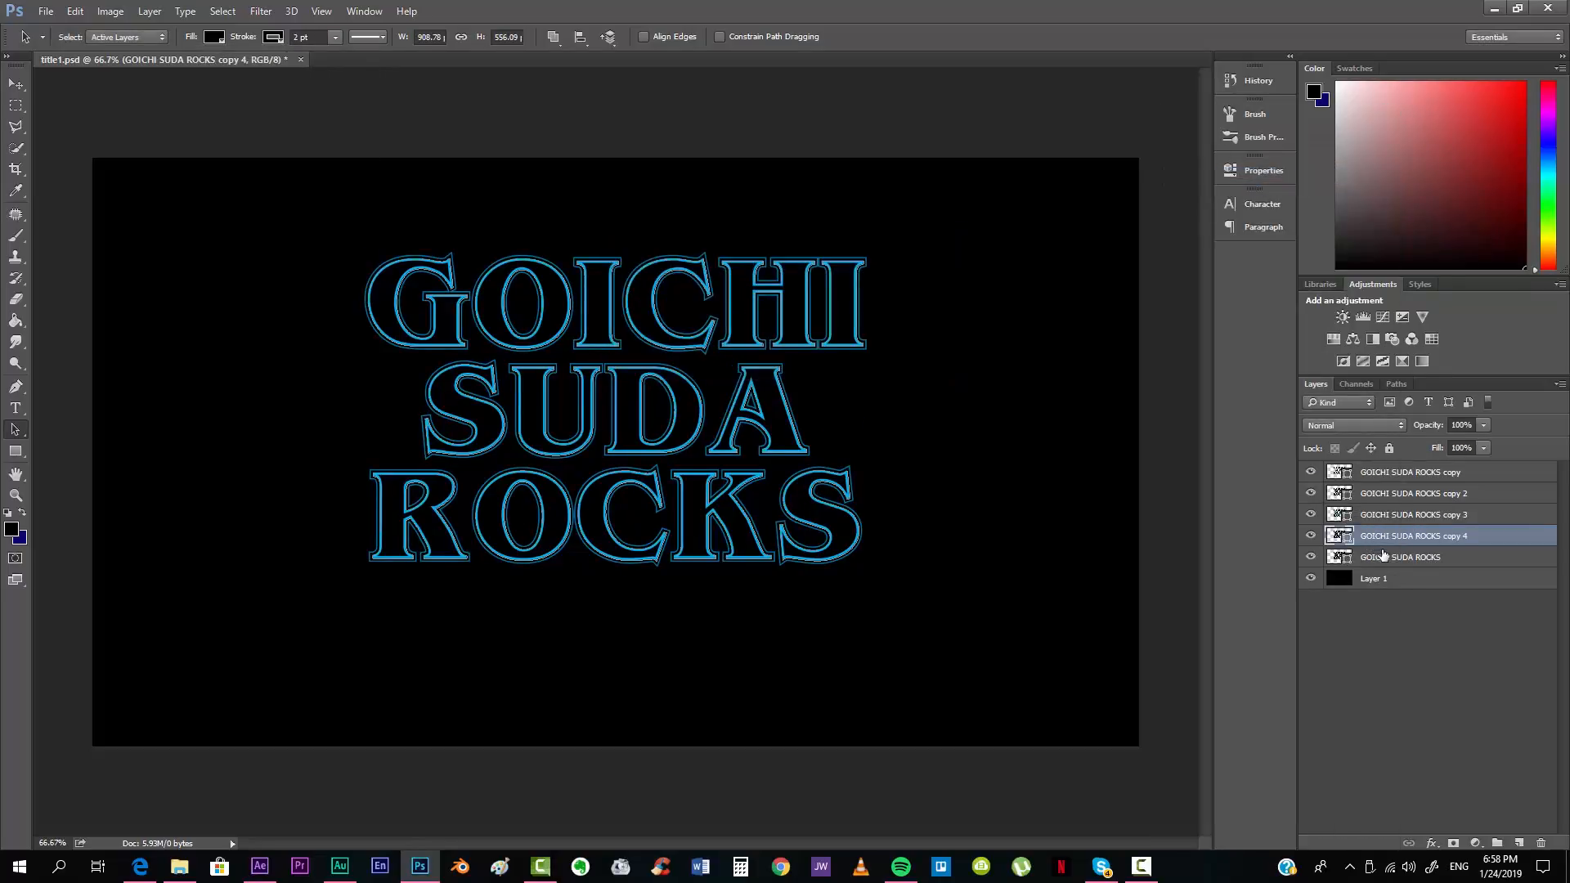
{"action": "left_click", "coordinate": [1362, 562]}
{"action": "left_click", "coordinate": [305, 36]}
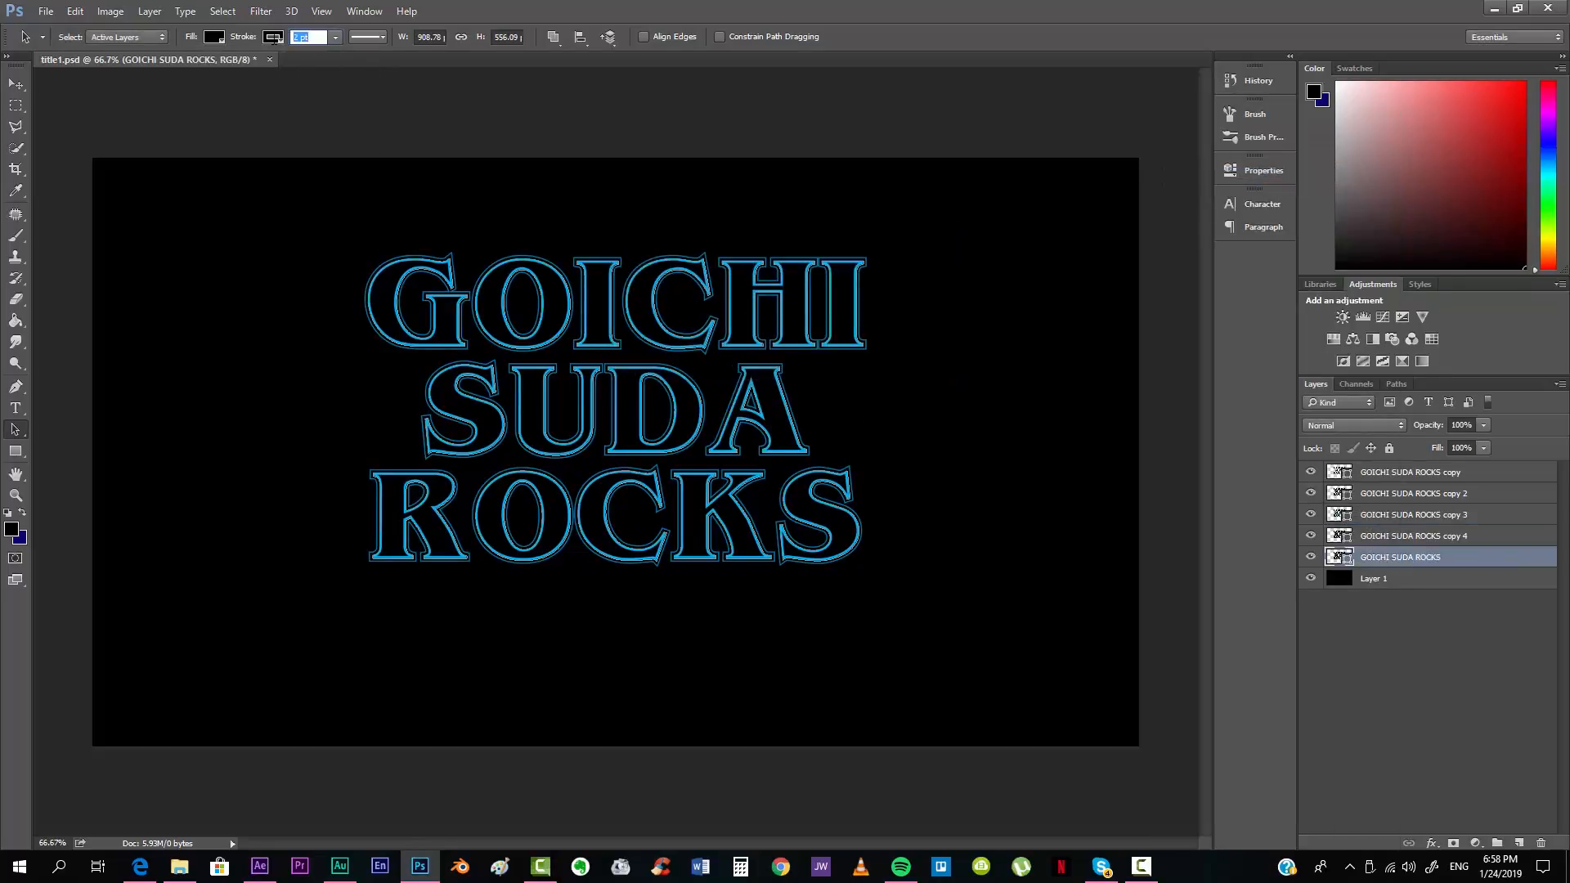
{"action": "type", "text": "3"}
{"action": "left_click", "coordinate": [335, 38]}
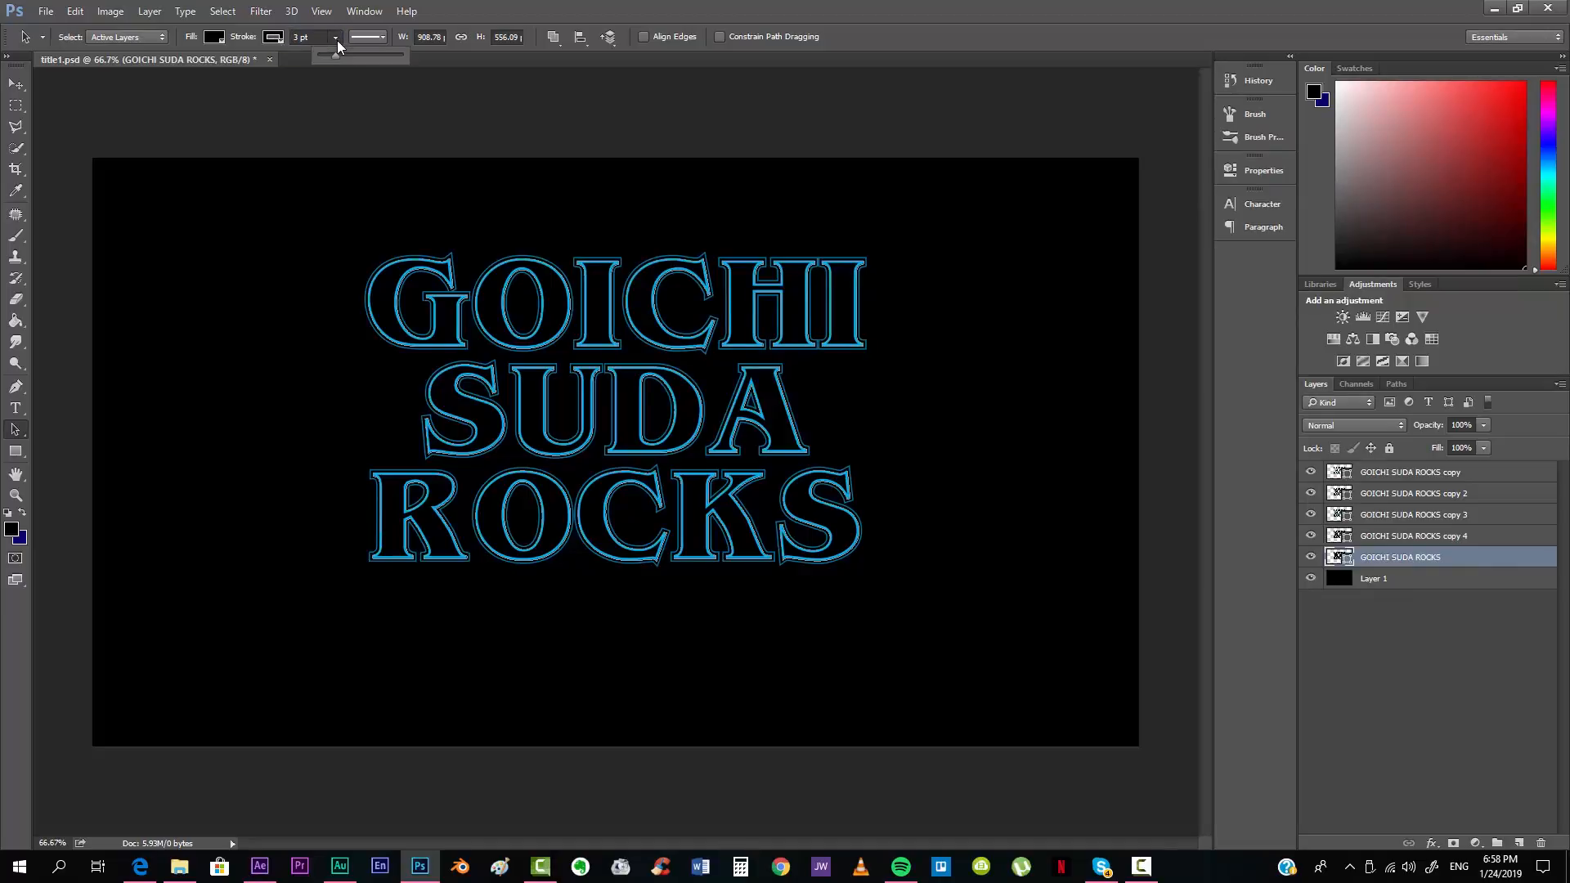
{"action": "left_click", "coordinate": [365, 36]}
{"action": "left_click", "coordinate": [276, 37]}
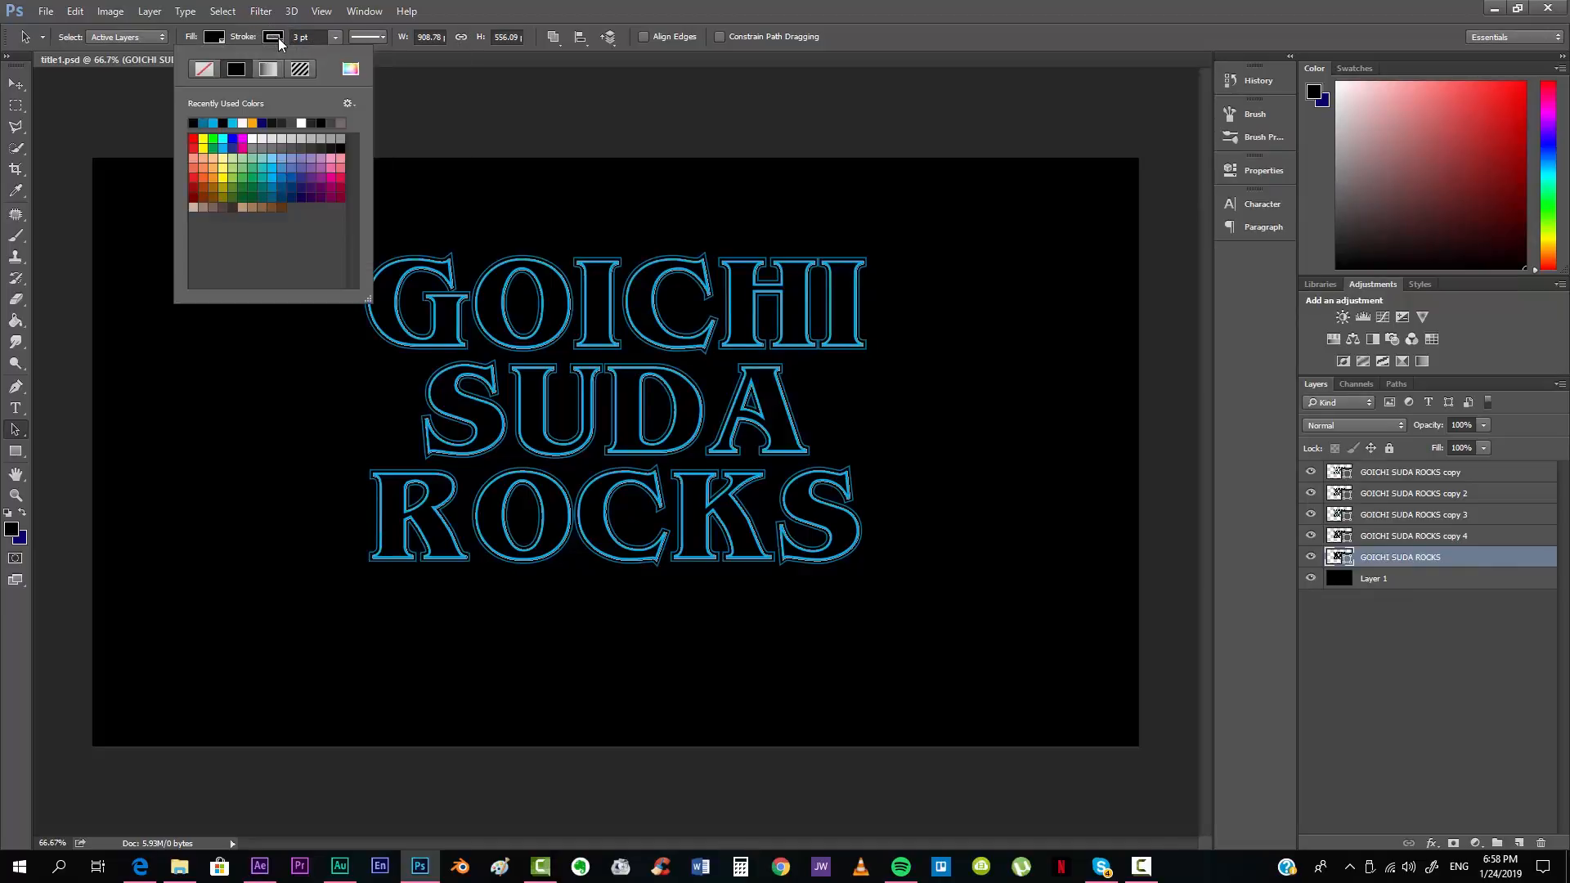
{"action": "left_click", "coordinate": [216, 124]}
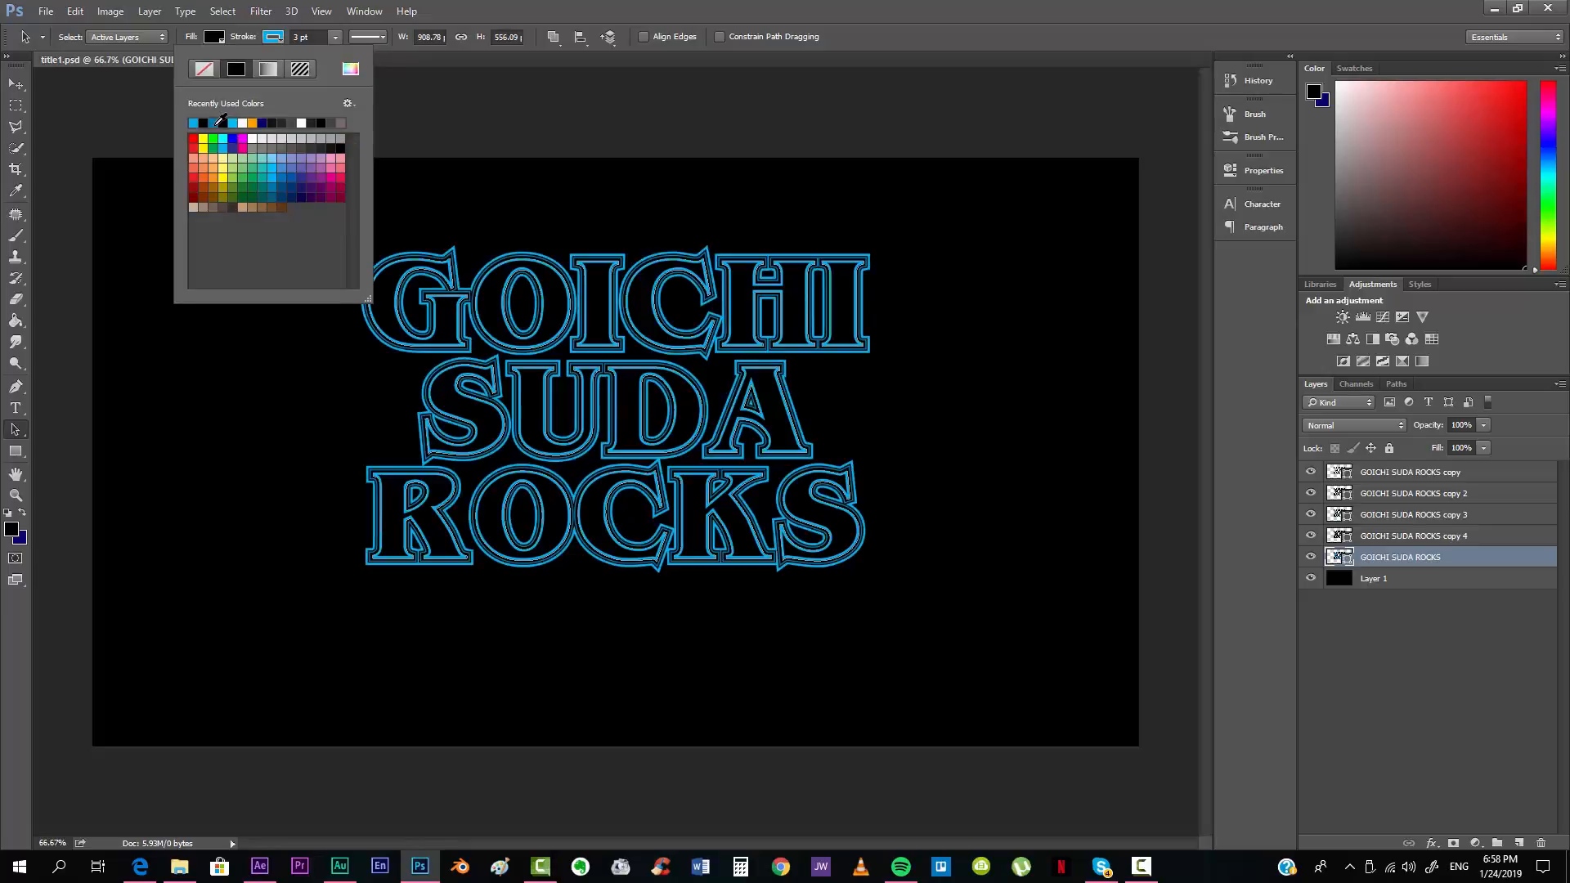
{"action": "left_click", "coordinate": [852, 6]}
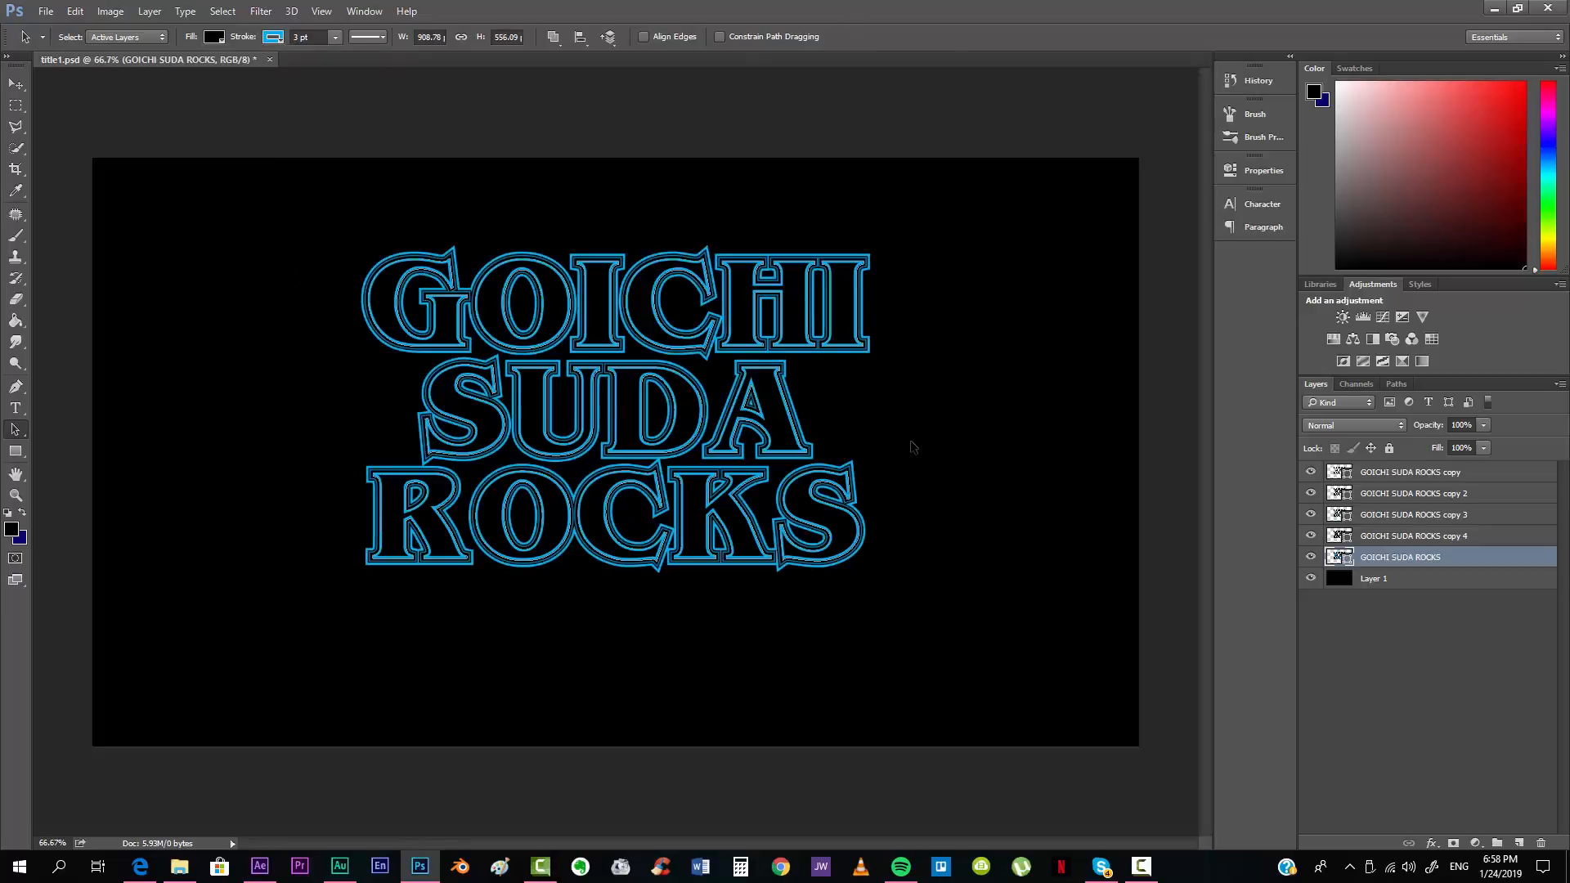
Step: Duplicate the 3 pt blue-stroked original GOICHI SUDA ROCKS layer, and give the original a 4 pt black stroke
{"action": "right_click", "coordinate": [1412, 558]}
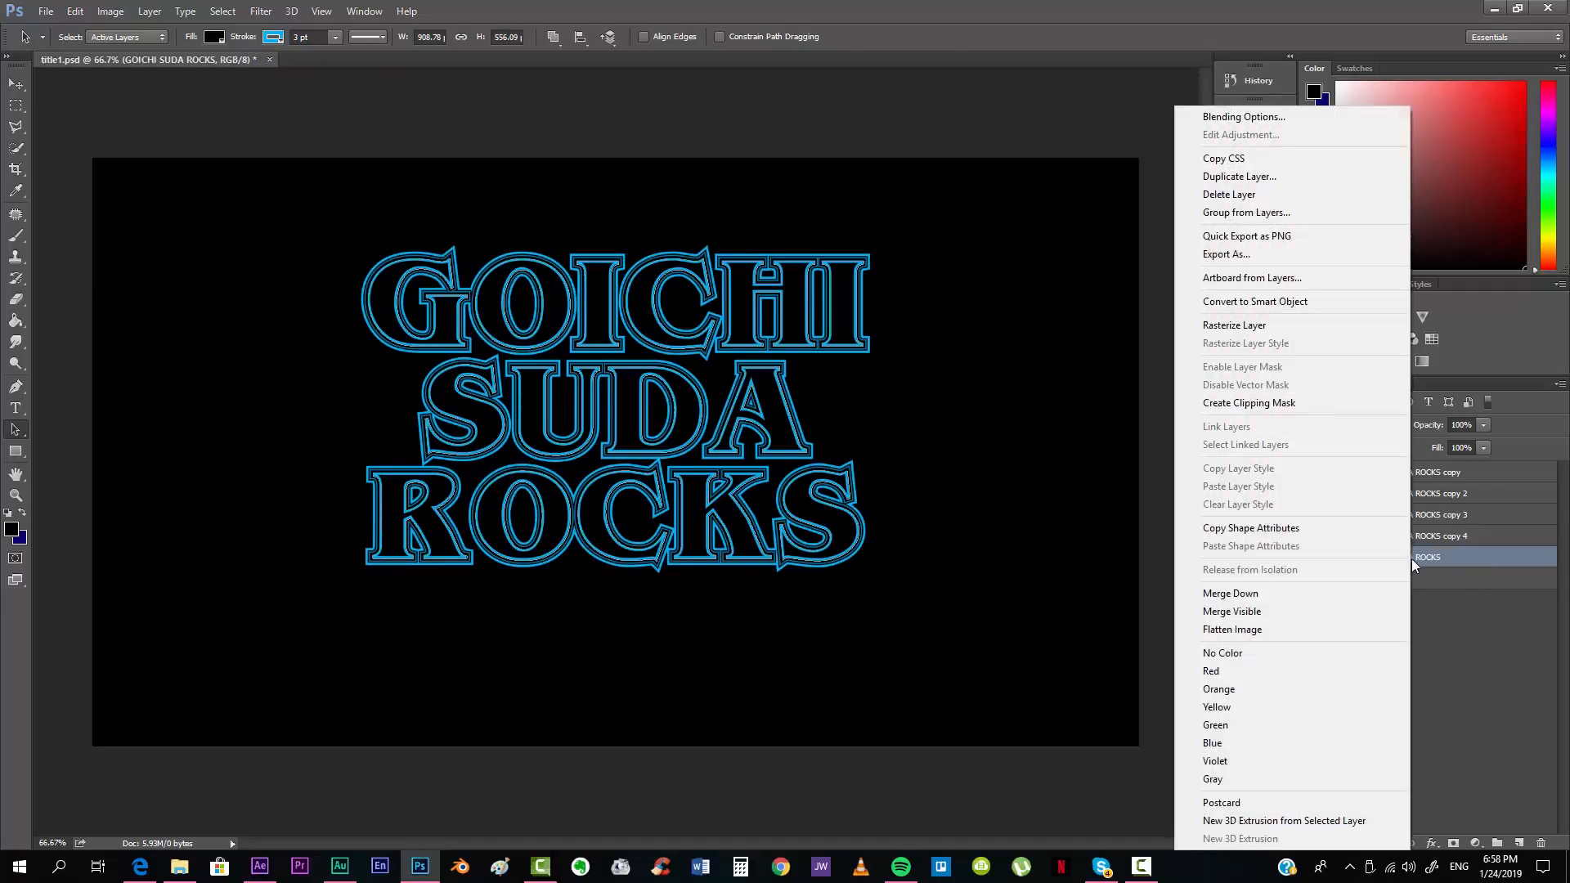
{"action": "left_click", "coordinate": [1265, 178]}
{"action": "key", "text": "Return"}
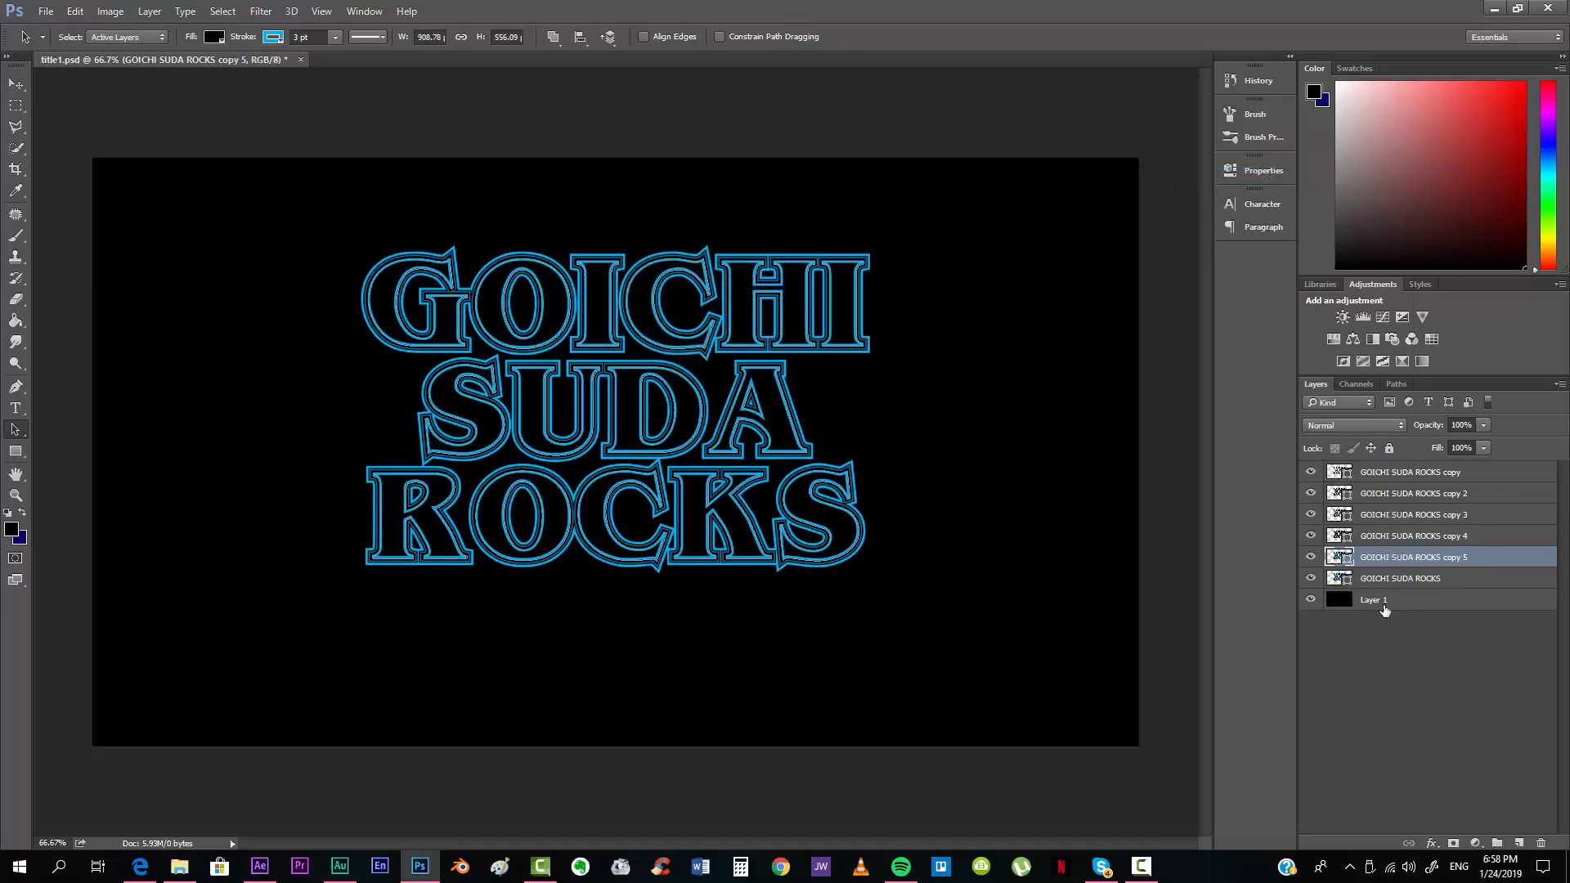
{"action": "left_click", "coordinate": [1383, 581]}
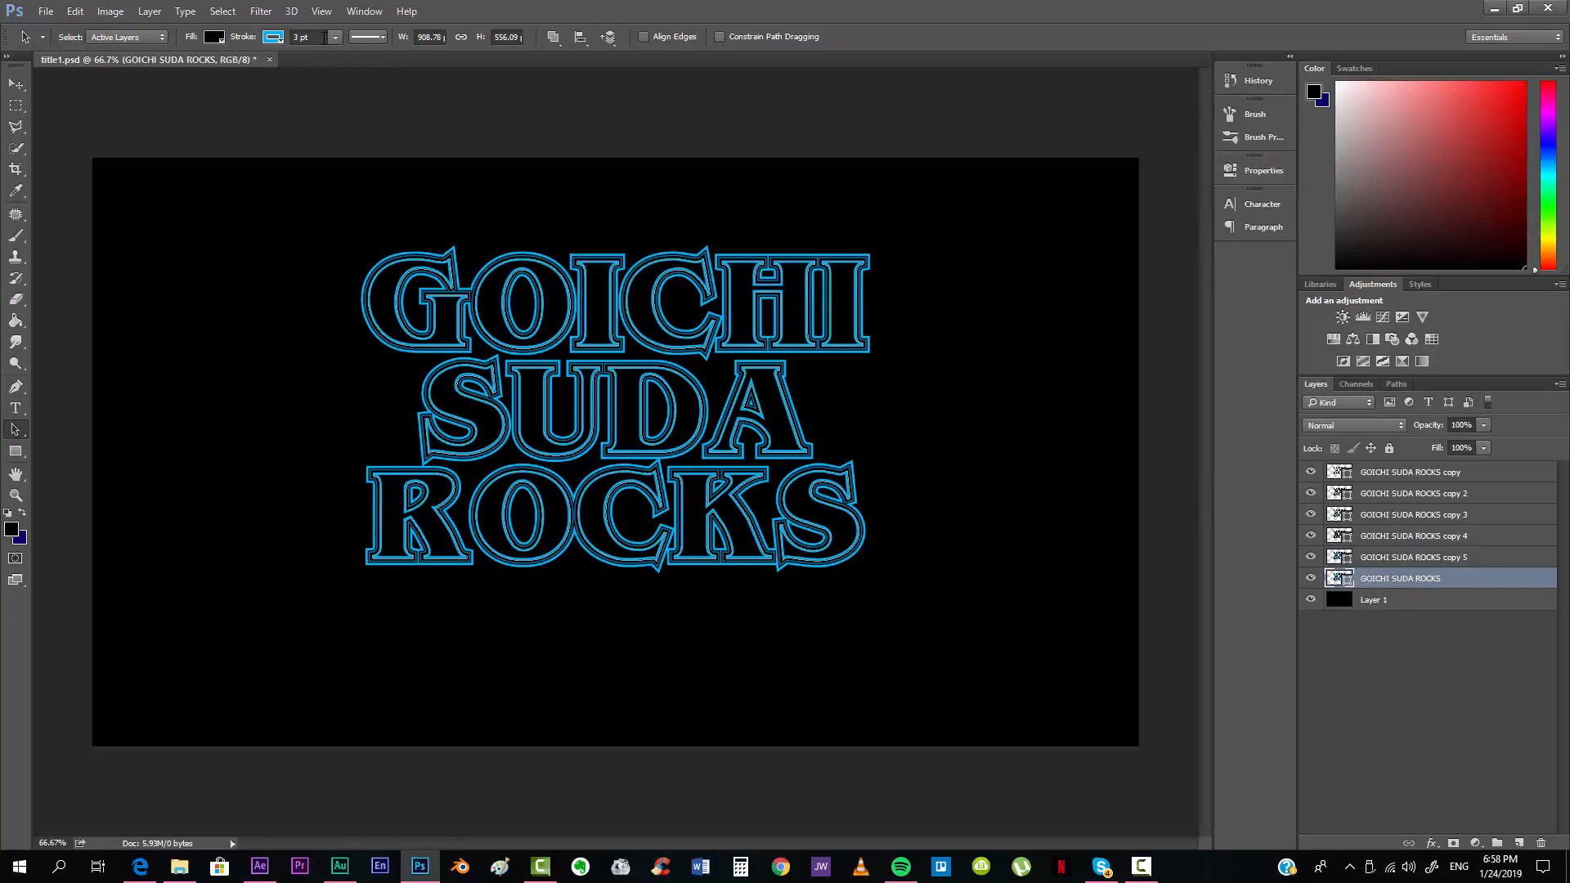
{"action": "left_click", "coordinate": [325, 37]}
{"action": "type", "text": "4"}
{"action": "key", "text": "Return"}
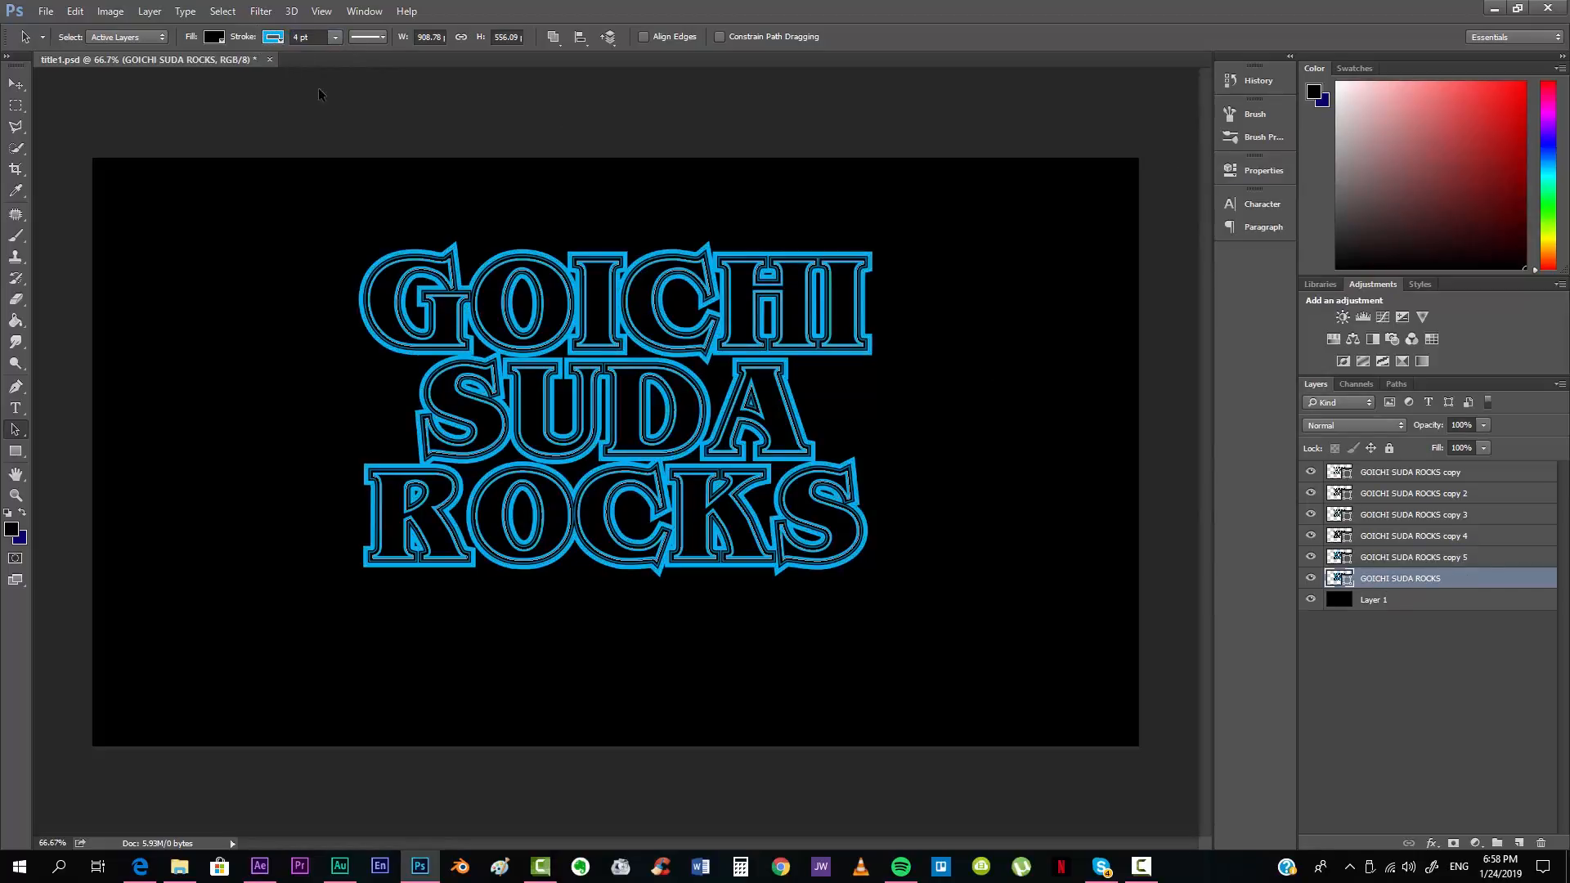
{"action": "left_click", "coordinate": [273, 37]}
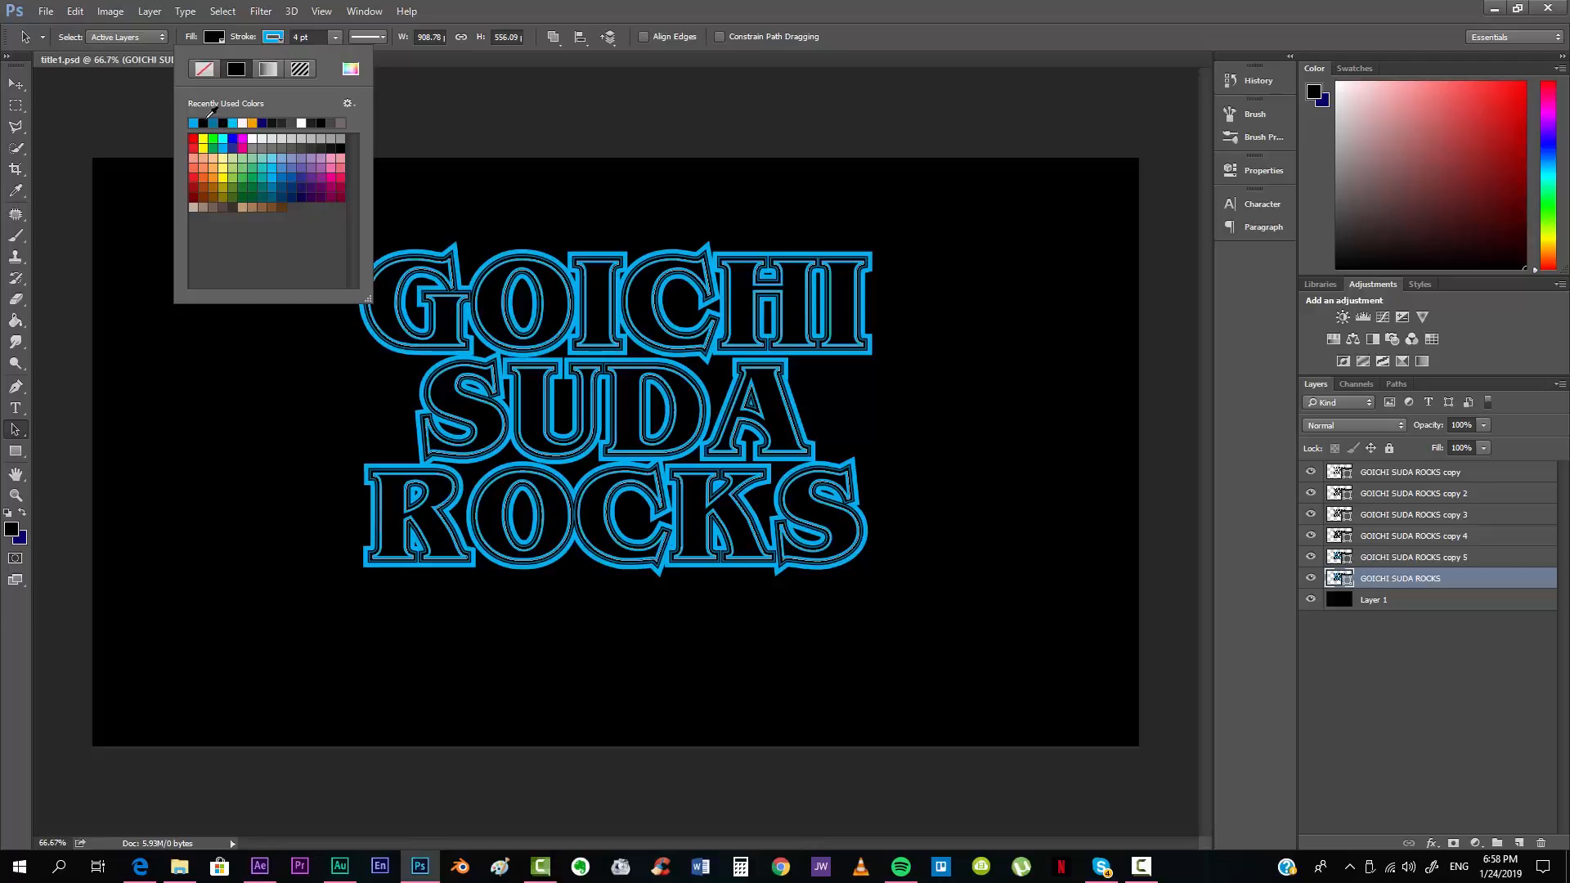
{"action": "left_click", "coordinate": [203, 123]}
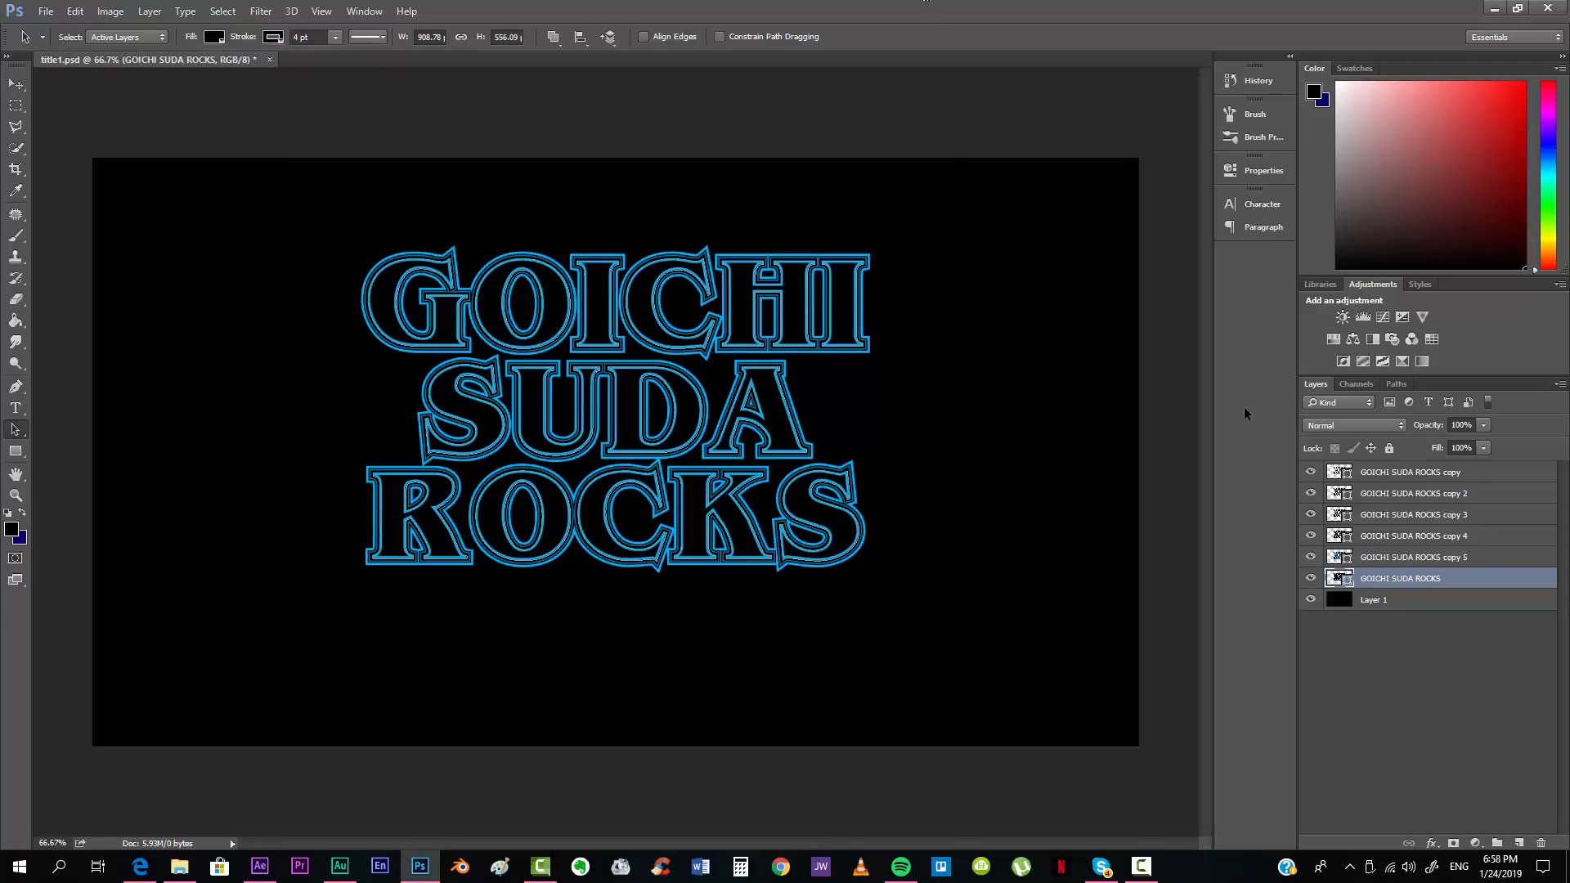
{"action": "left_click", "coordinate": [931, 7]}
Step: Duplicate the 4 pt black-stroked original GOICHI SUDA ROCKS layer, and give the original a 5 pt white stroke
{"action": "right_click", "coordinate": [1410, 576]}
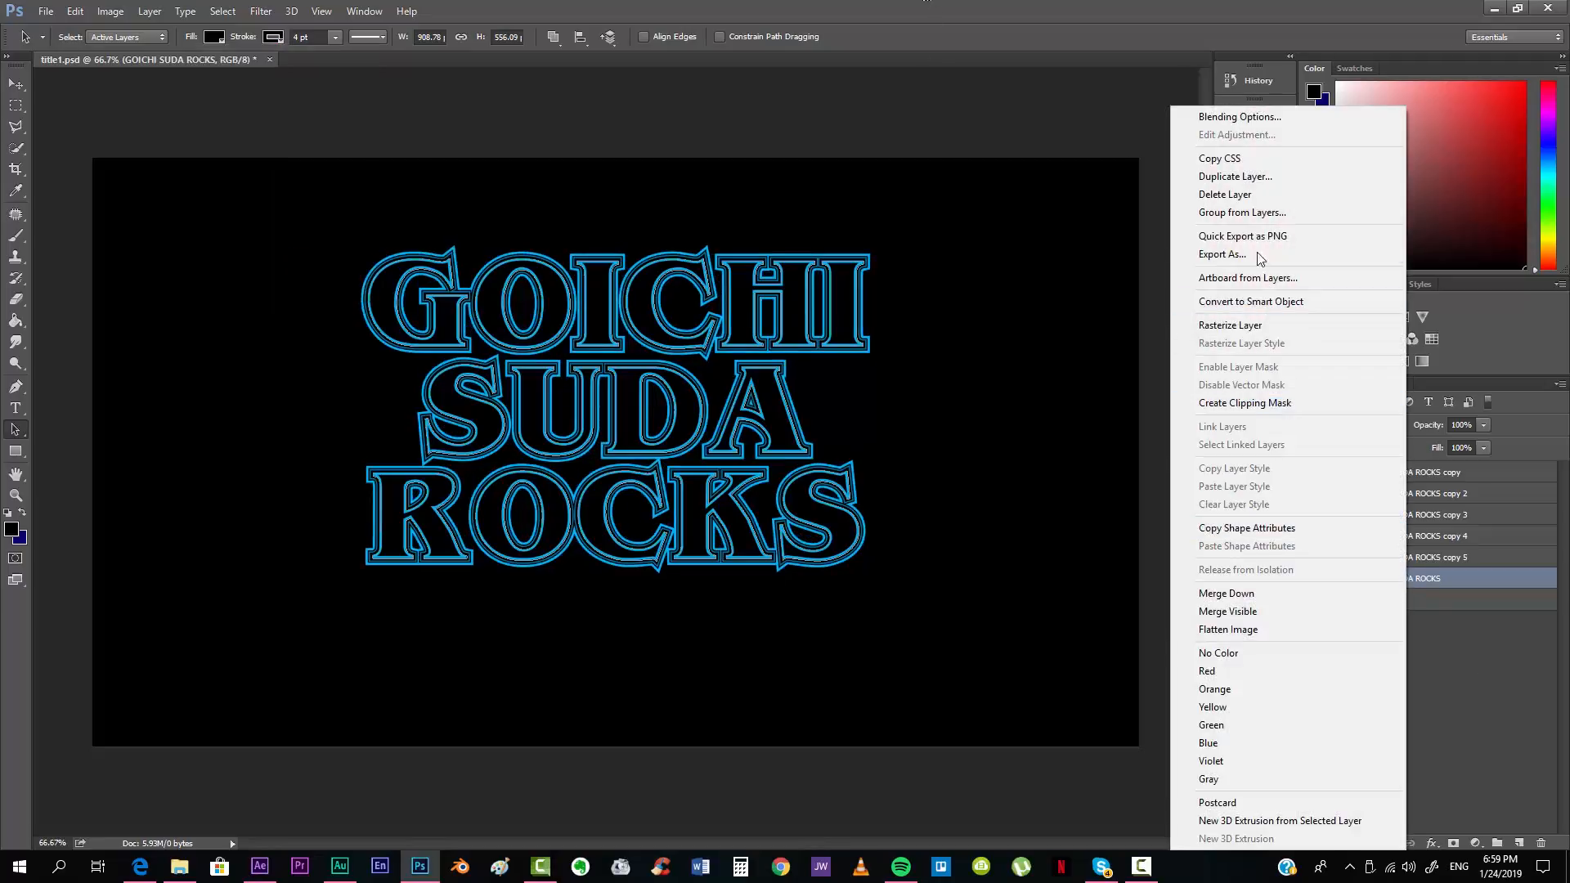
{"action": "left_click", "coordinate": [1250, 178]}
{"action": "key", "text": "Return"}
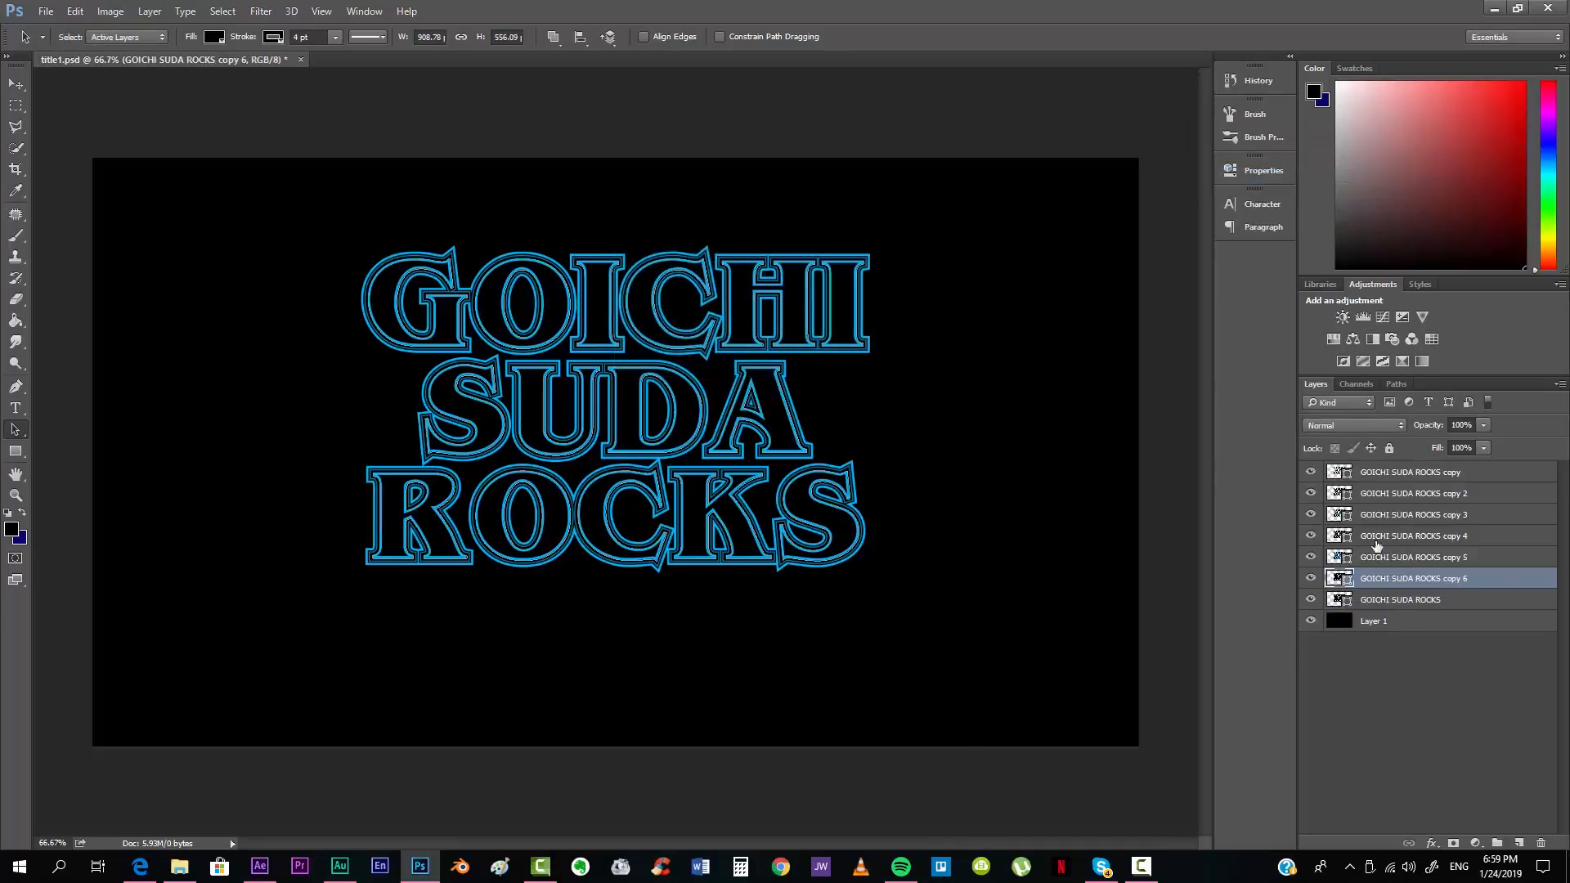
{"action": "left_click", "coordinate": [1392, 604]}
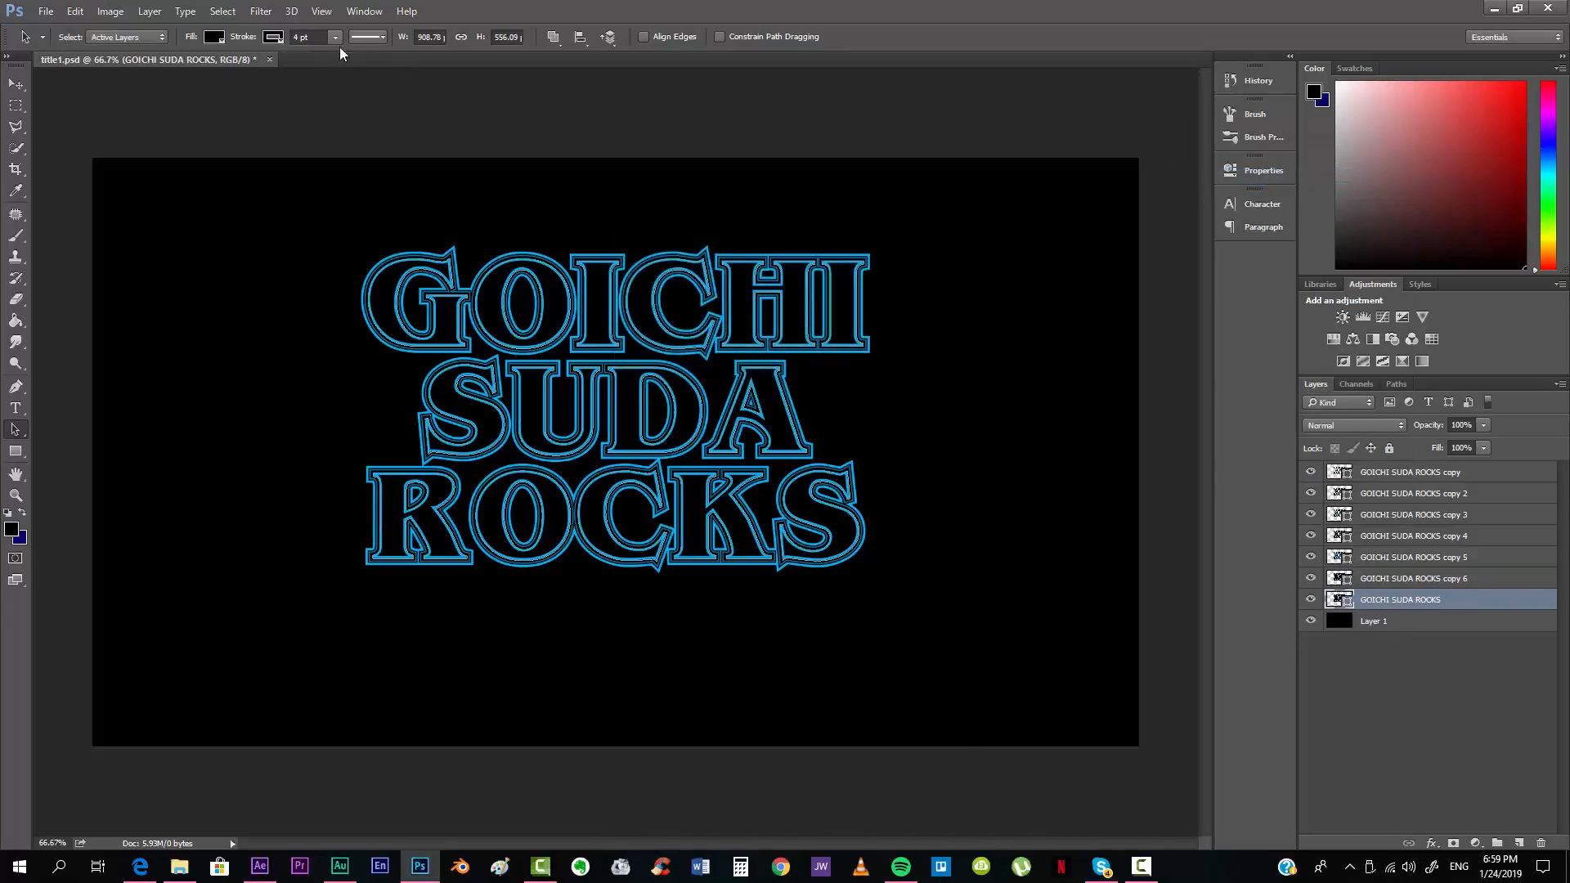
{"action": "double_click", "coordinate": [320, 37]}
{"action": "type", "text": "5"}
{"action": "key", "text": "Return"}
{"action": "left_click", "coordinate": [274, 37]}
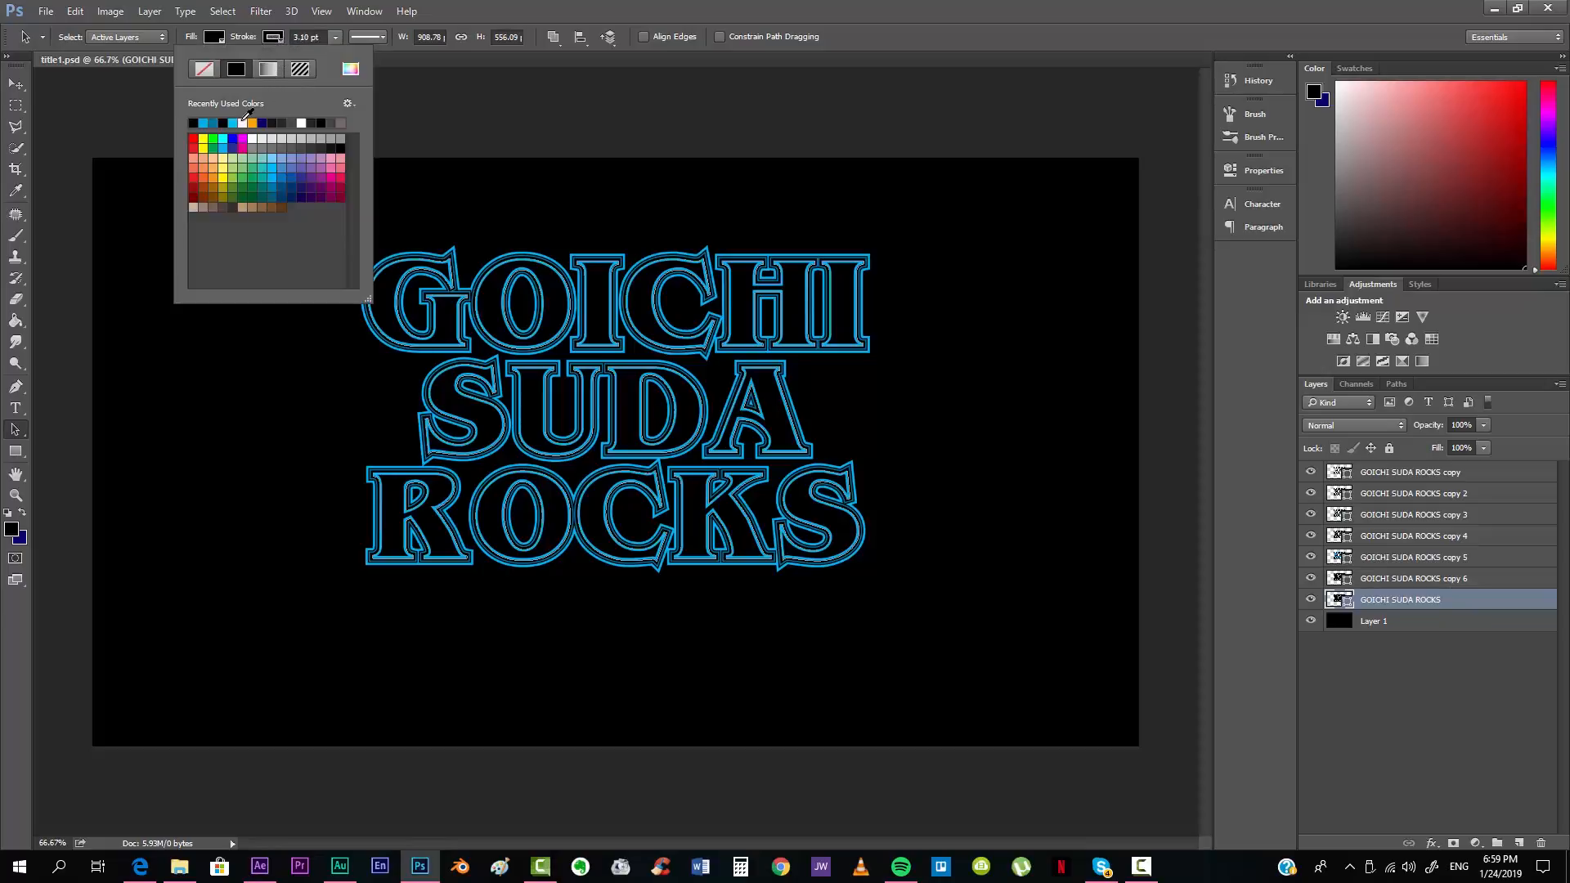
{"action": "left_click", "coordinate": [243, 121]}
{"action": "left_click", "coordinate": [935, 17]}
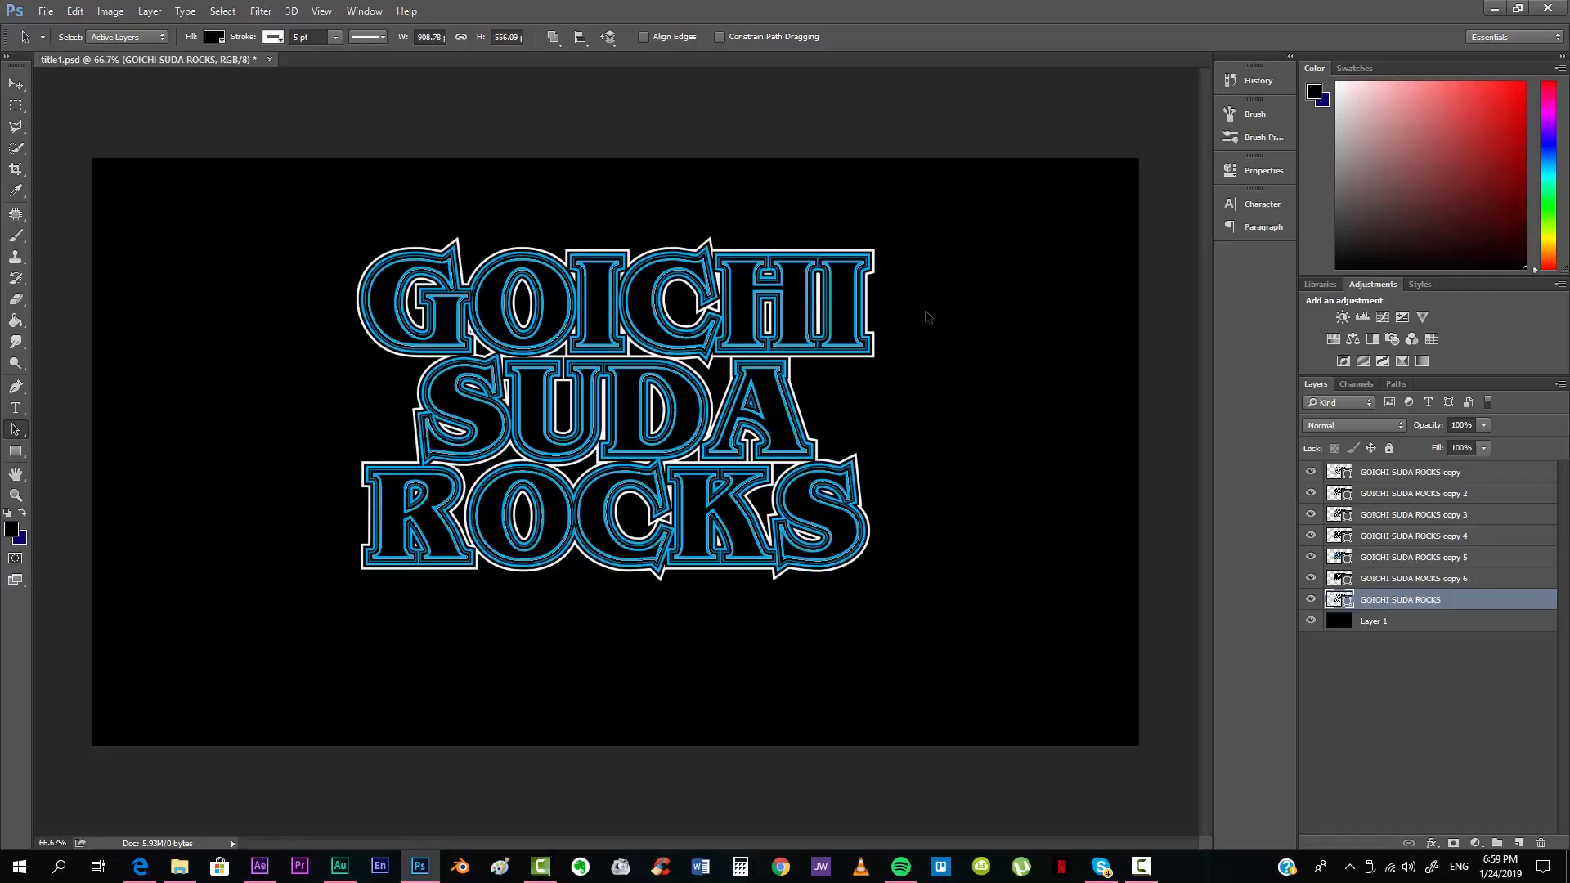
Step: Recolor the original GOICHI SUDA ROCKS layer's outermost stroke to Pastel Cyan
{"action": "left_click", "coordinate": [273, 41]}
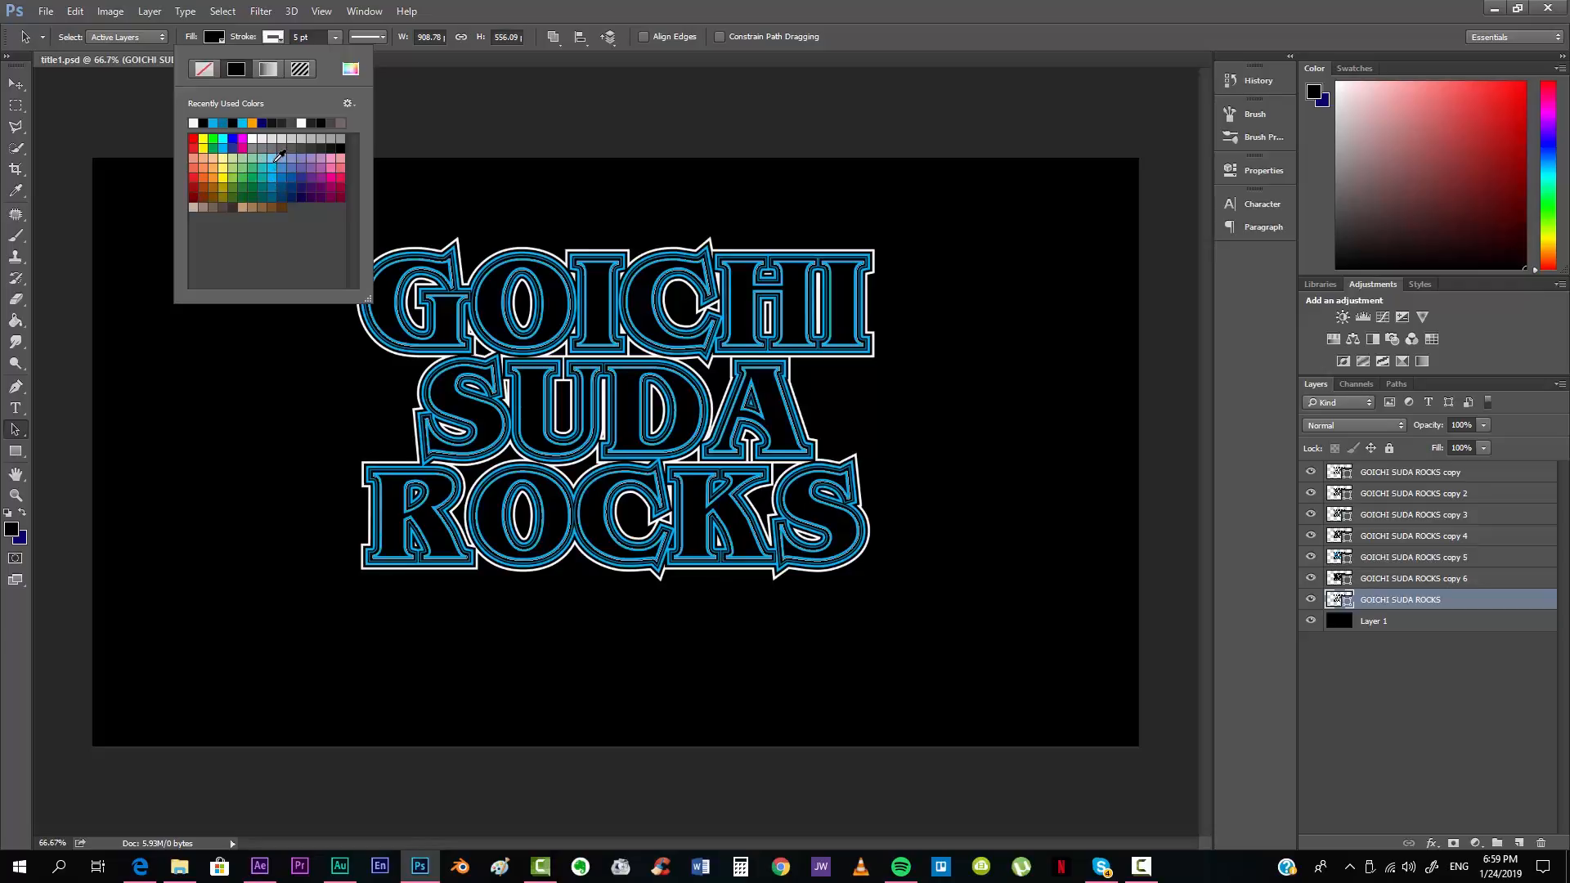
{"action": "left_click", "coordinate": [272, 158]}
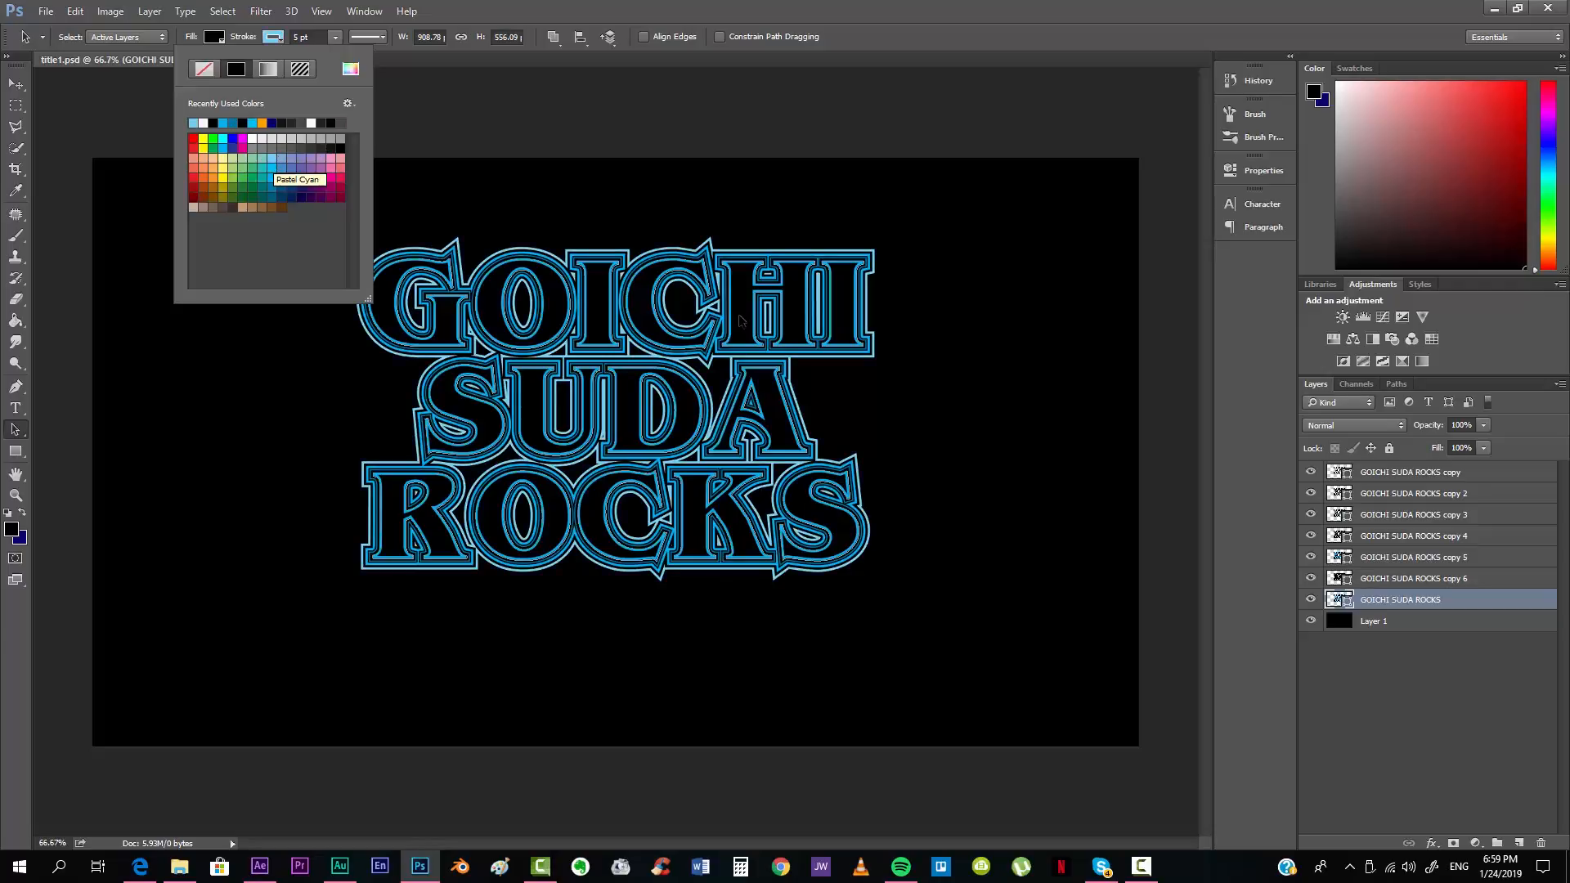
{"action": "left_click", "coordinate": [923, 21]}
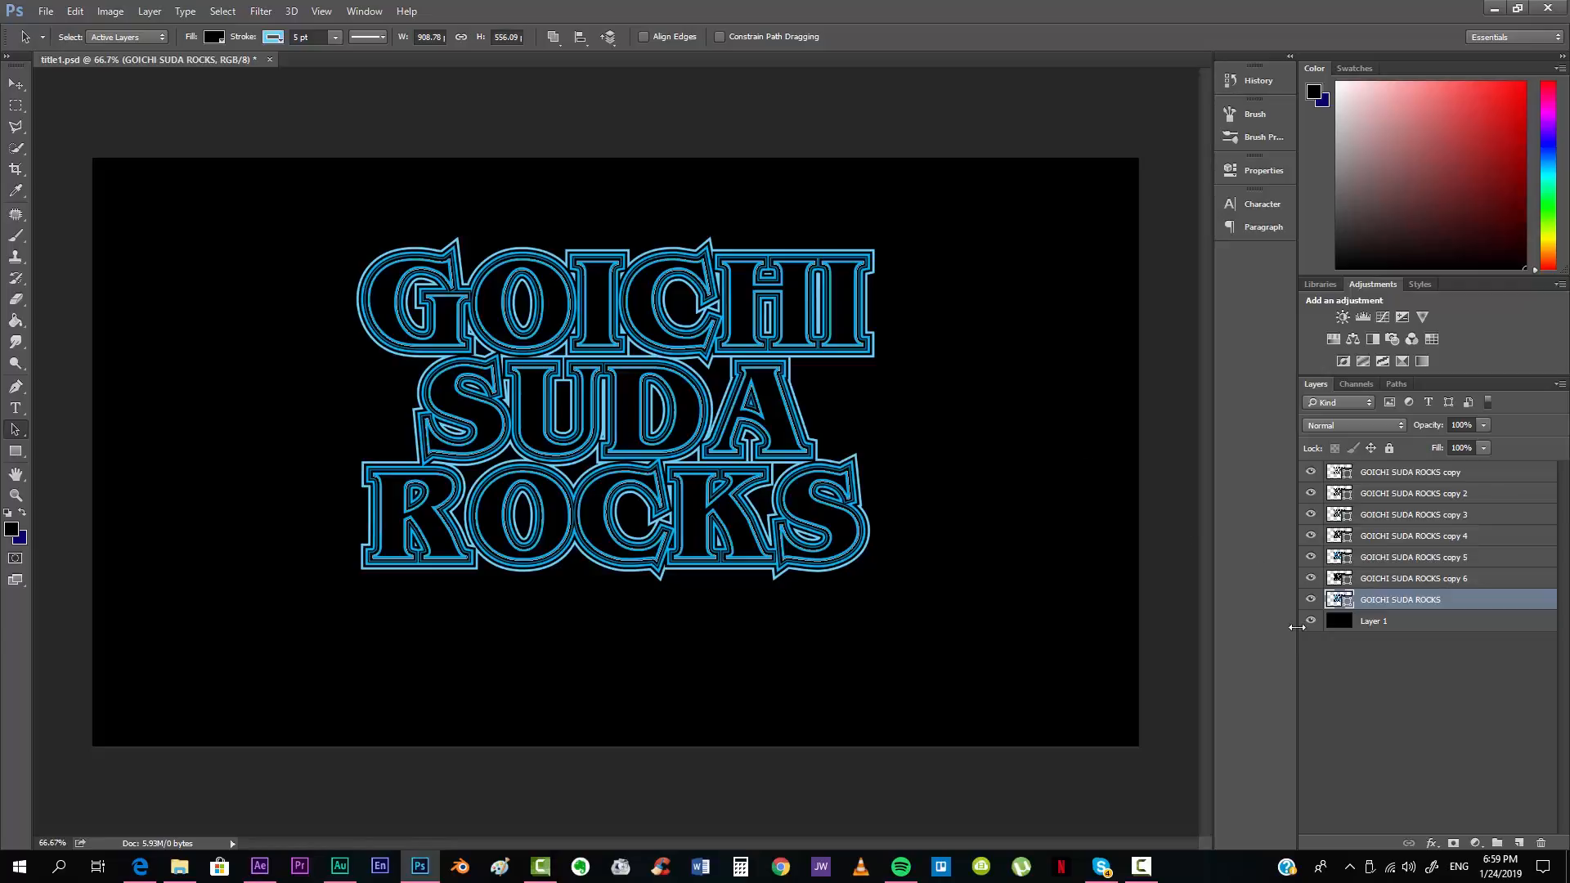
Step: Hide the black background Layer 1 and save the document as a separate Photoshop file named title2
{"action": "left_click", "coordinate": [1312, 621]}
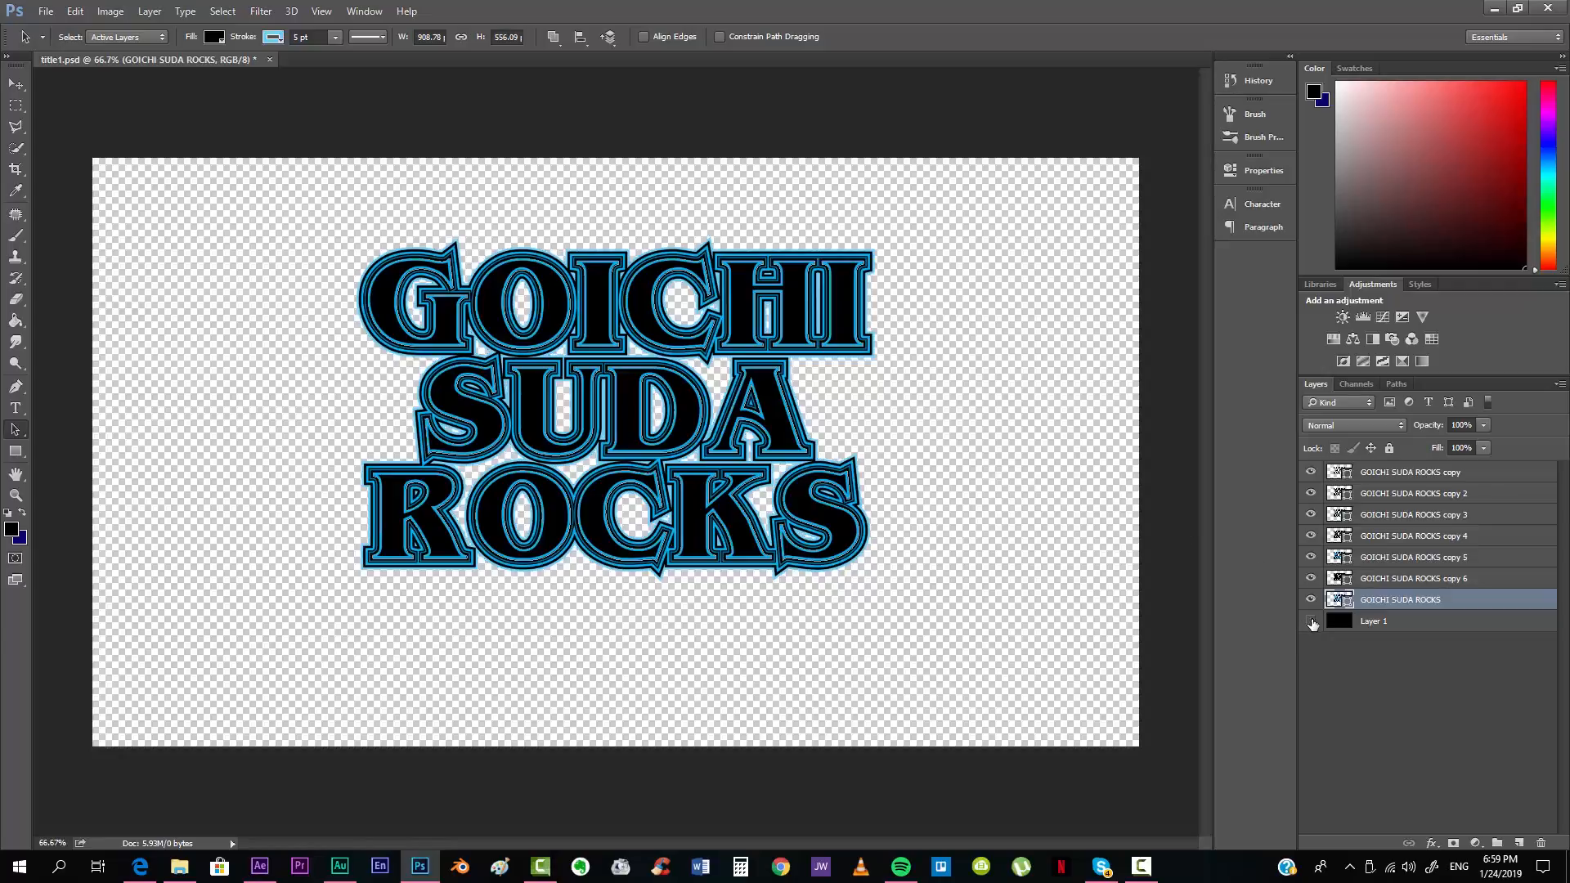
{"action": "left_click", "coordinate": [1365, 629]}
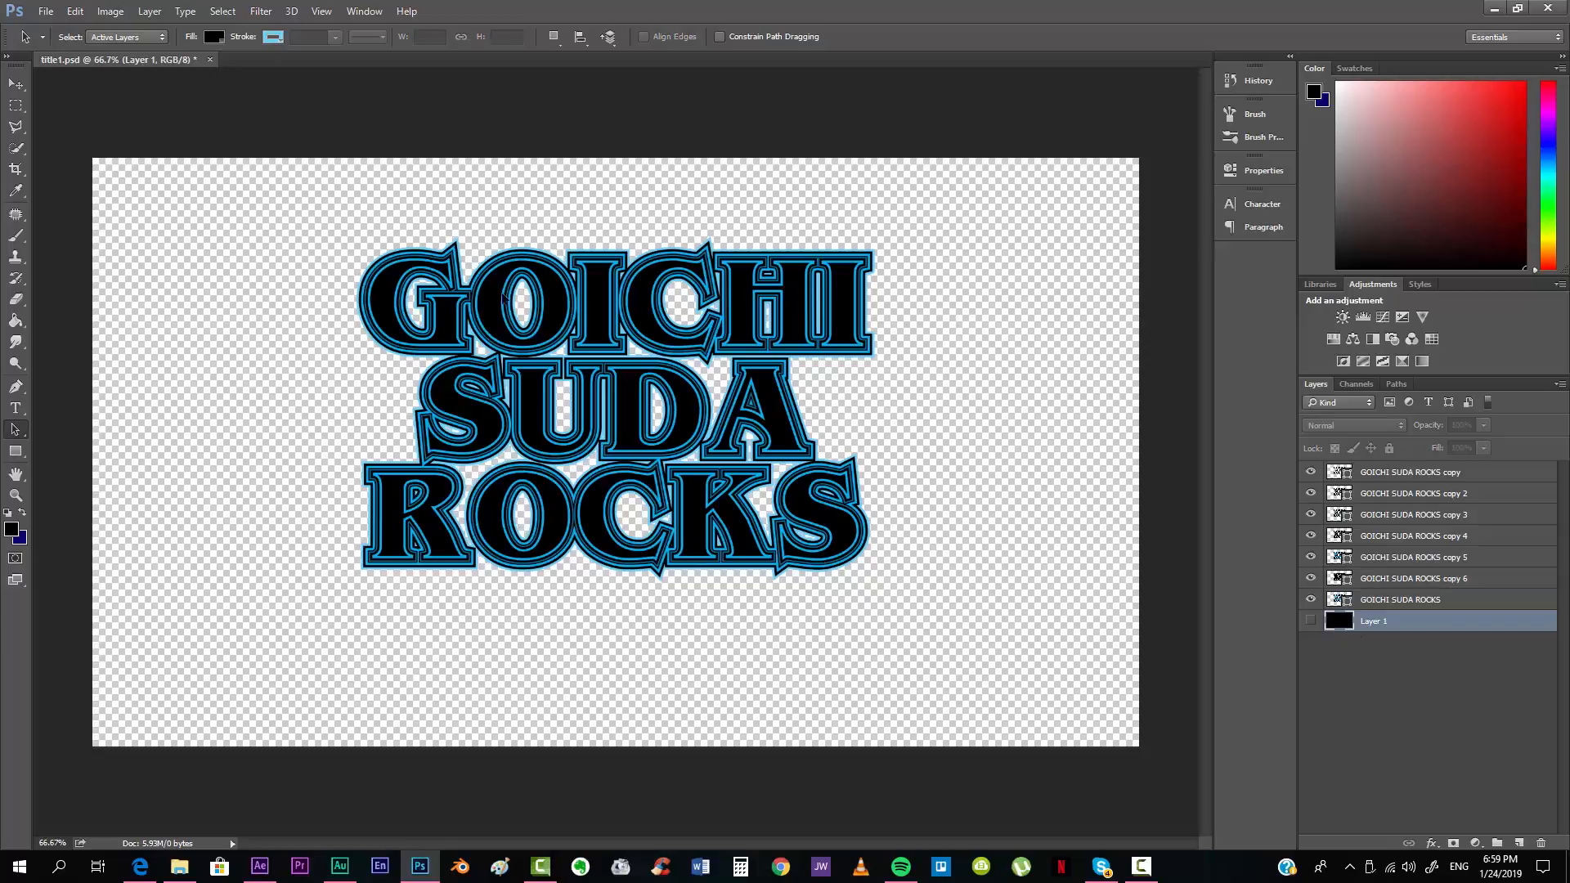
{"action": "left_click", "coordinate": [46, 12]}
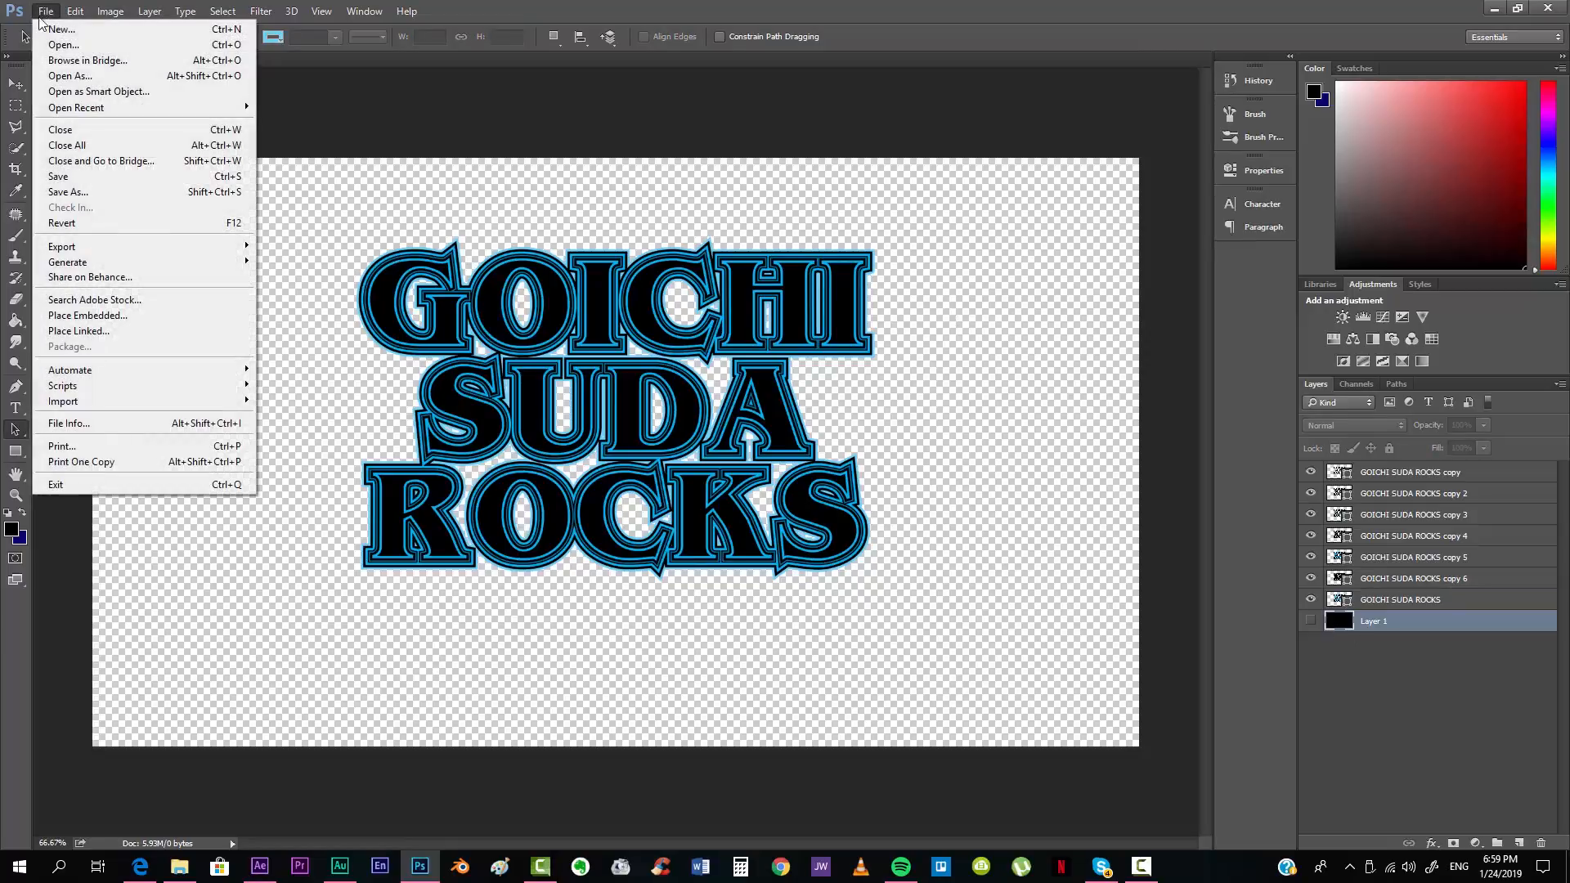
{"action": "left_click", "coordinate": [84, 191]}
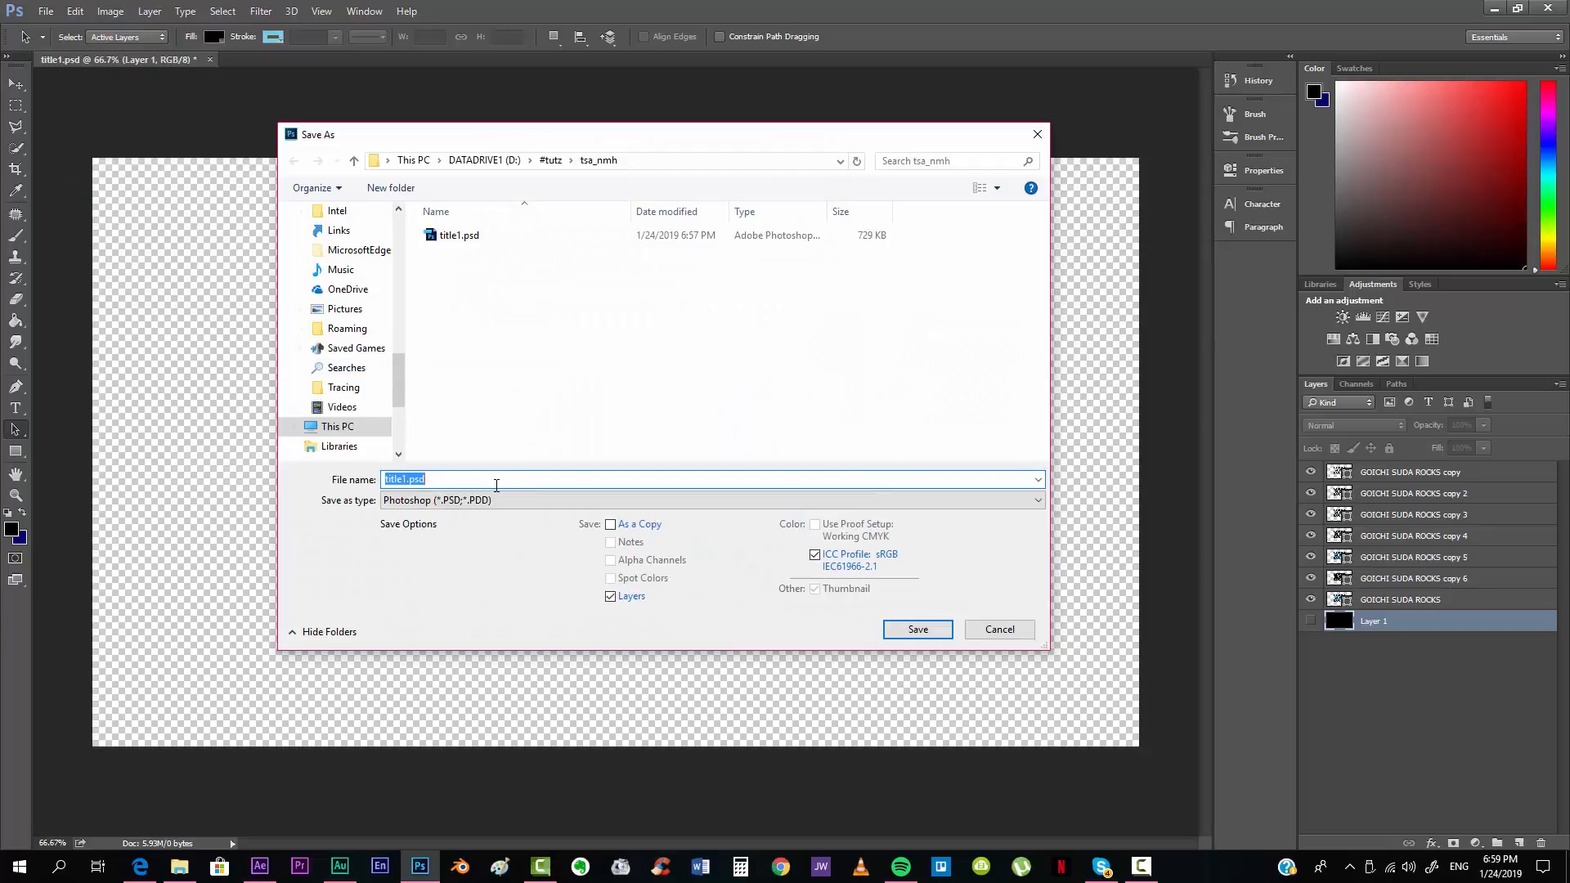
{"action": "type", "text": "title2"}
{"action": "key", "text": "Return"}
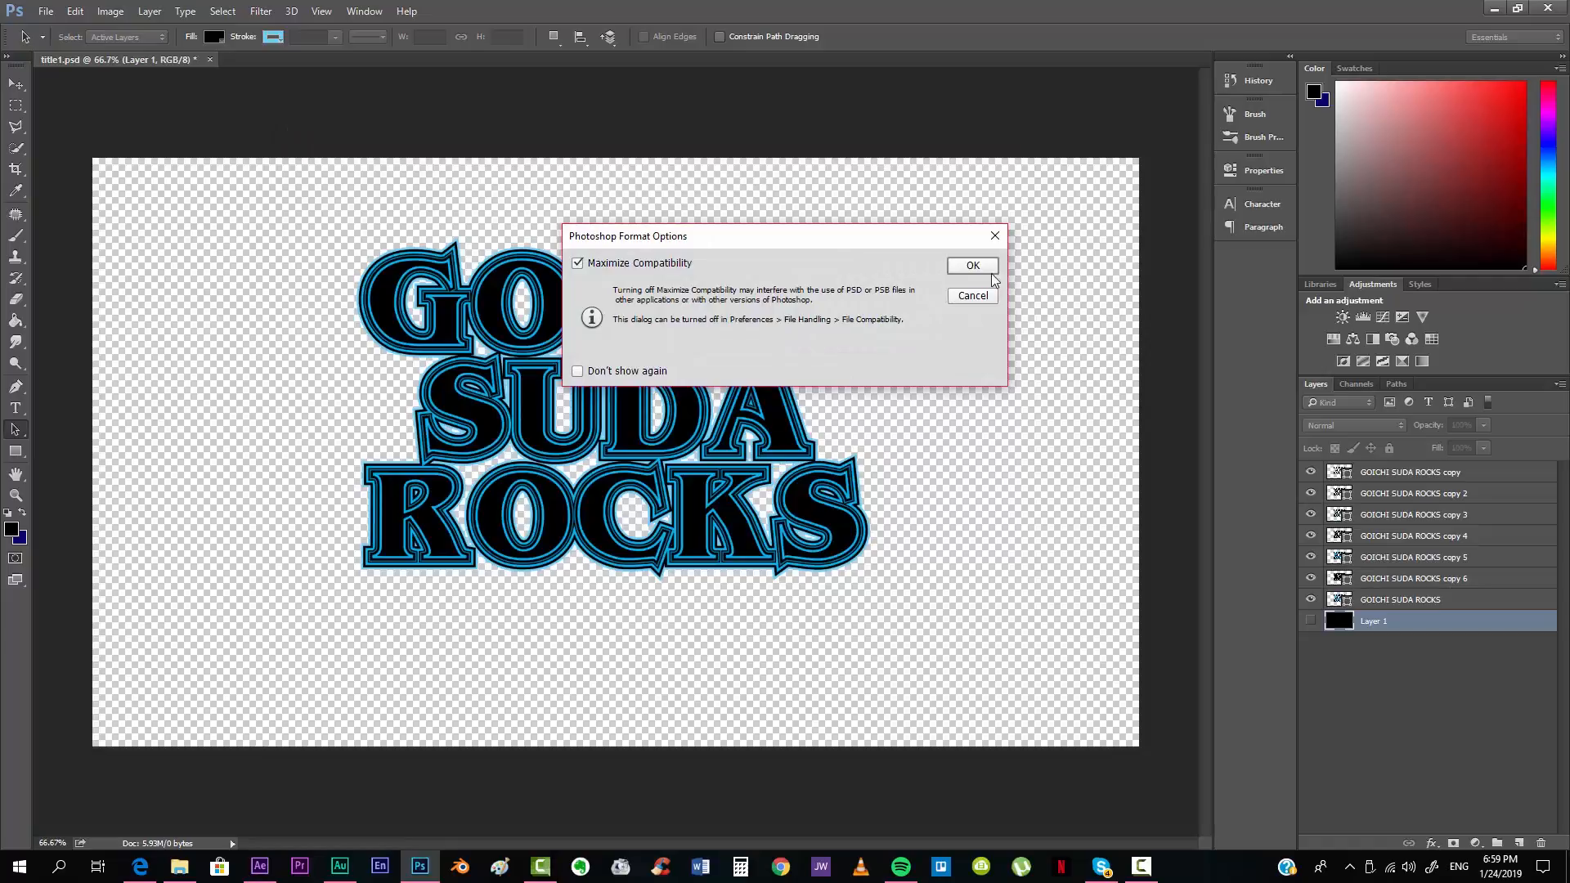
{"action": "left_click", "coordinate": [970, 263]}
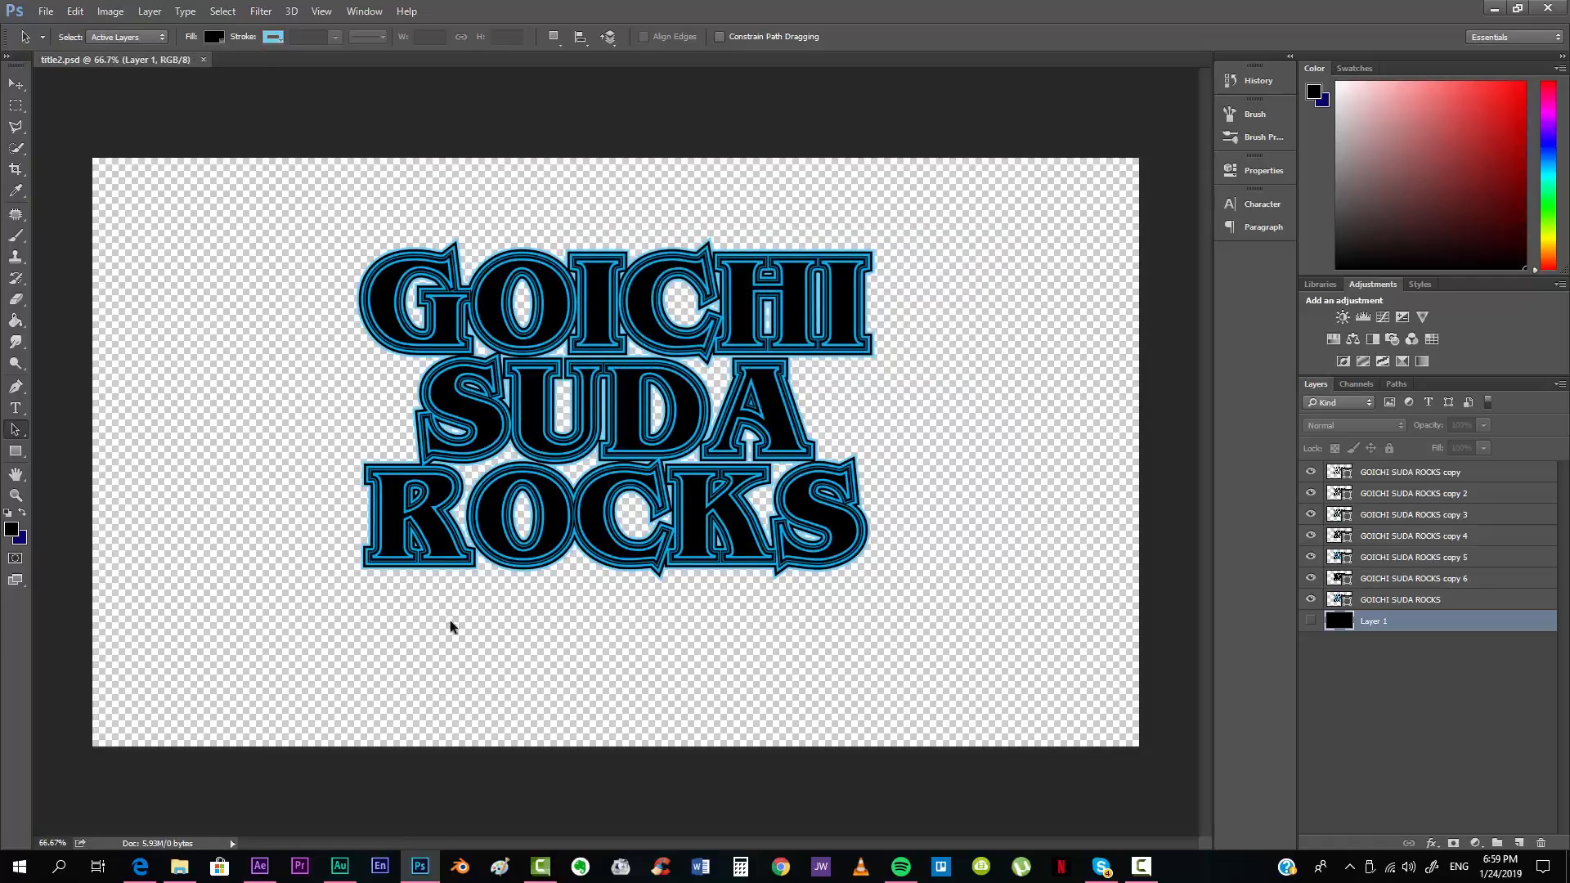
Step: Switch to After Effects and create a new composition named TSANMH with the HDTV 1080 25 preset
{"action": "left_click", "coordinate": [260, 867]}
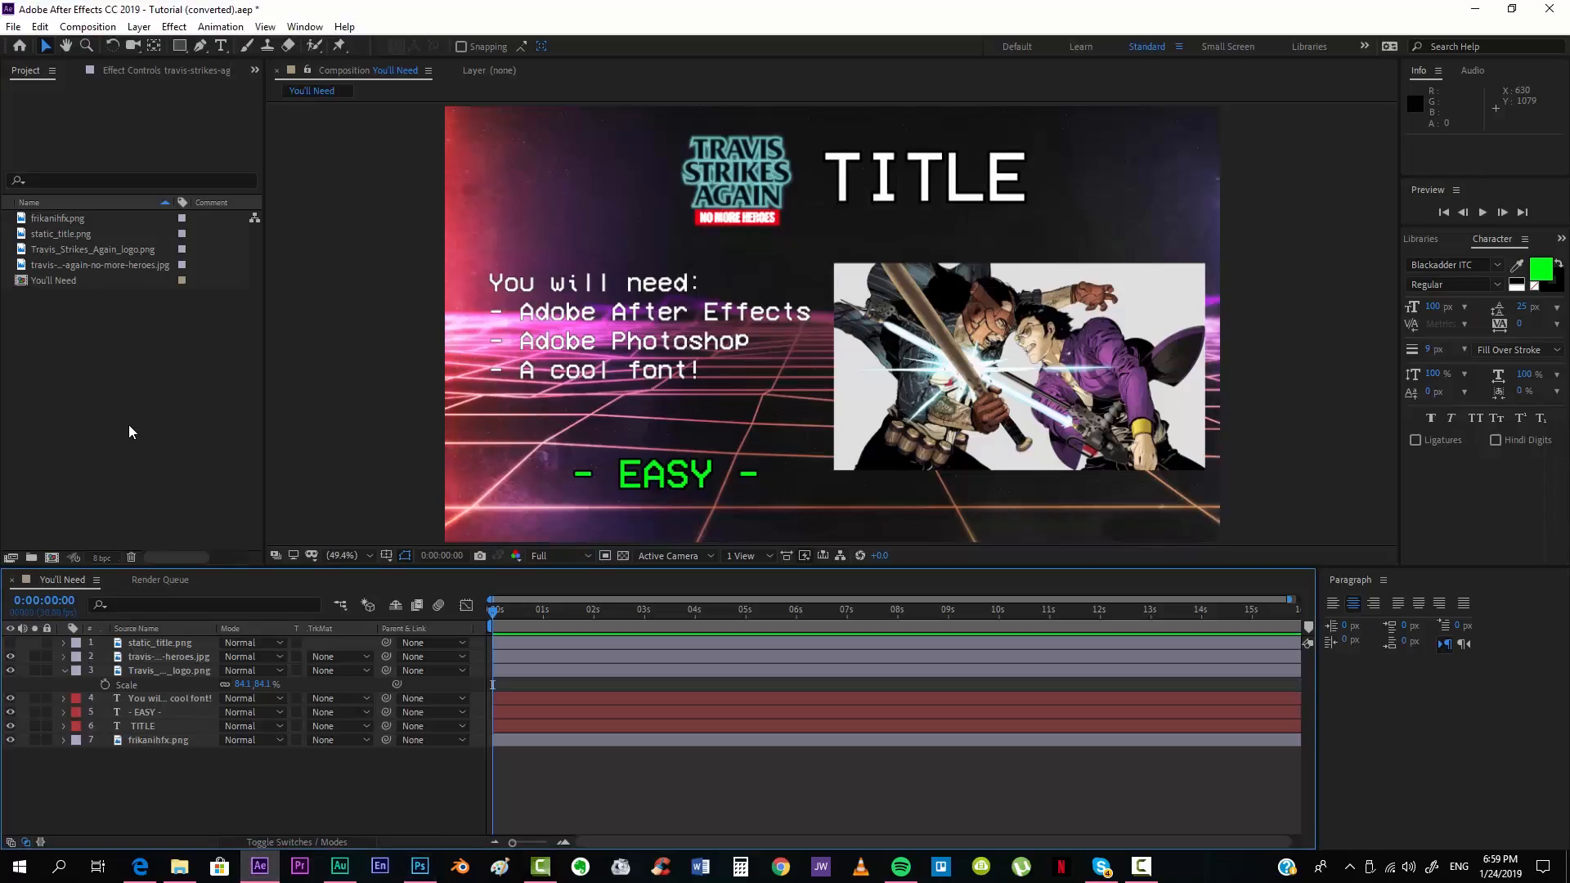
{"action": "left_click", "coordinate": [92, 27]}
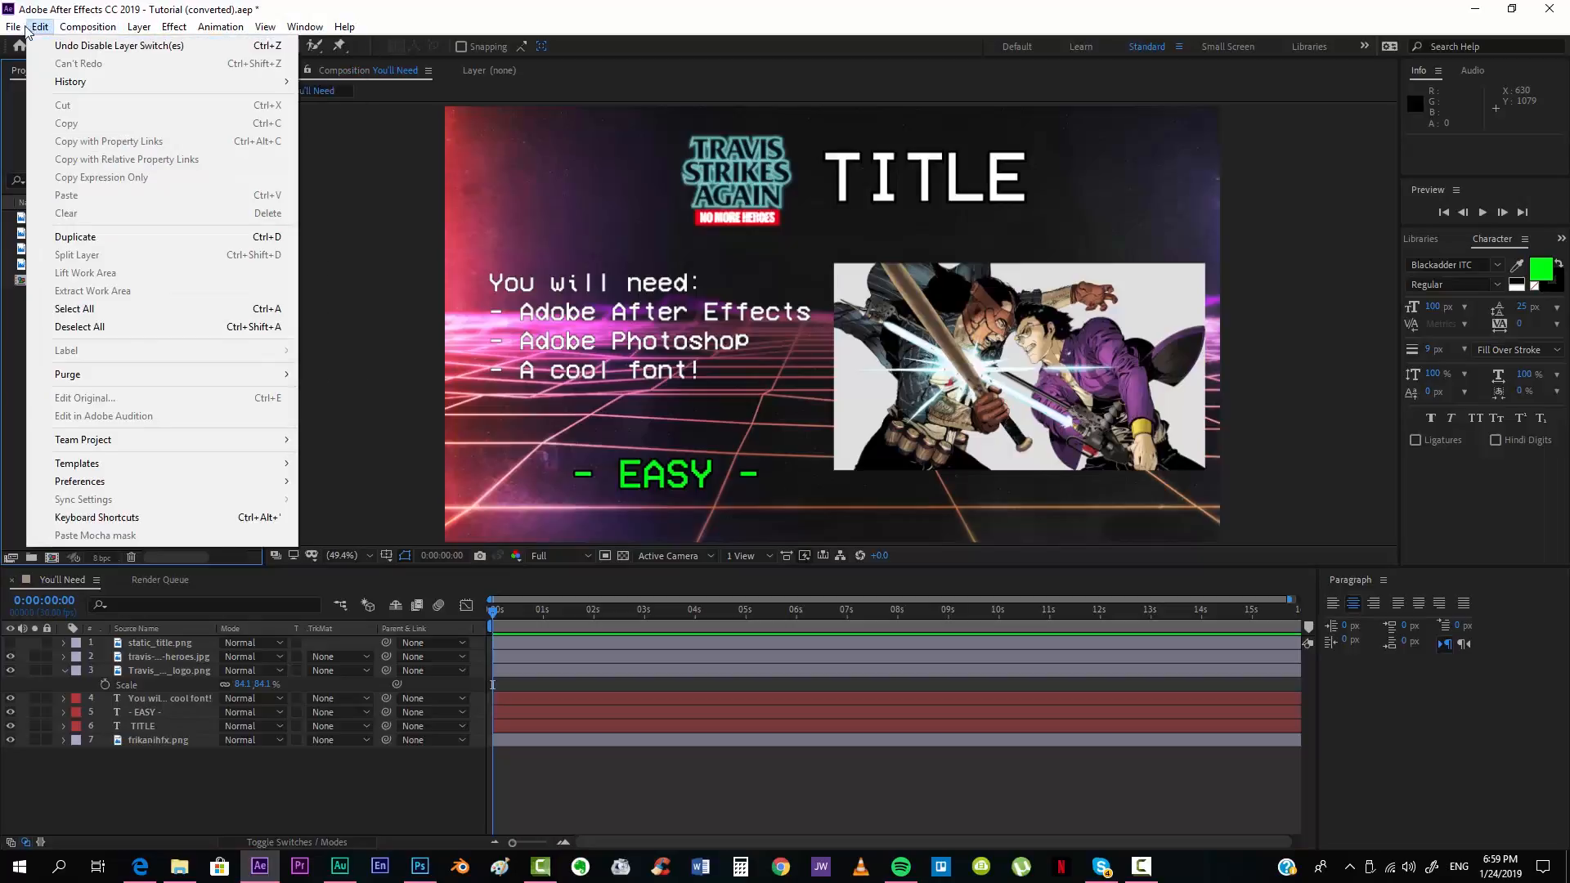
{"action": "mouse_move", "coordinate": [13, 27]}
{"action": "mouse_move", "coordinate": [204, 46]}
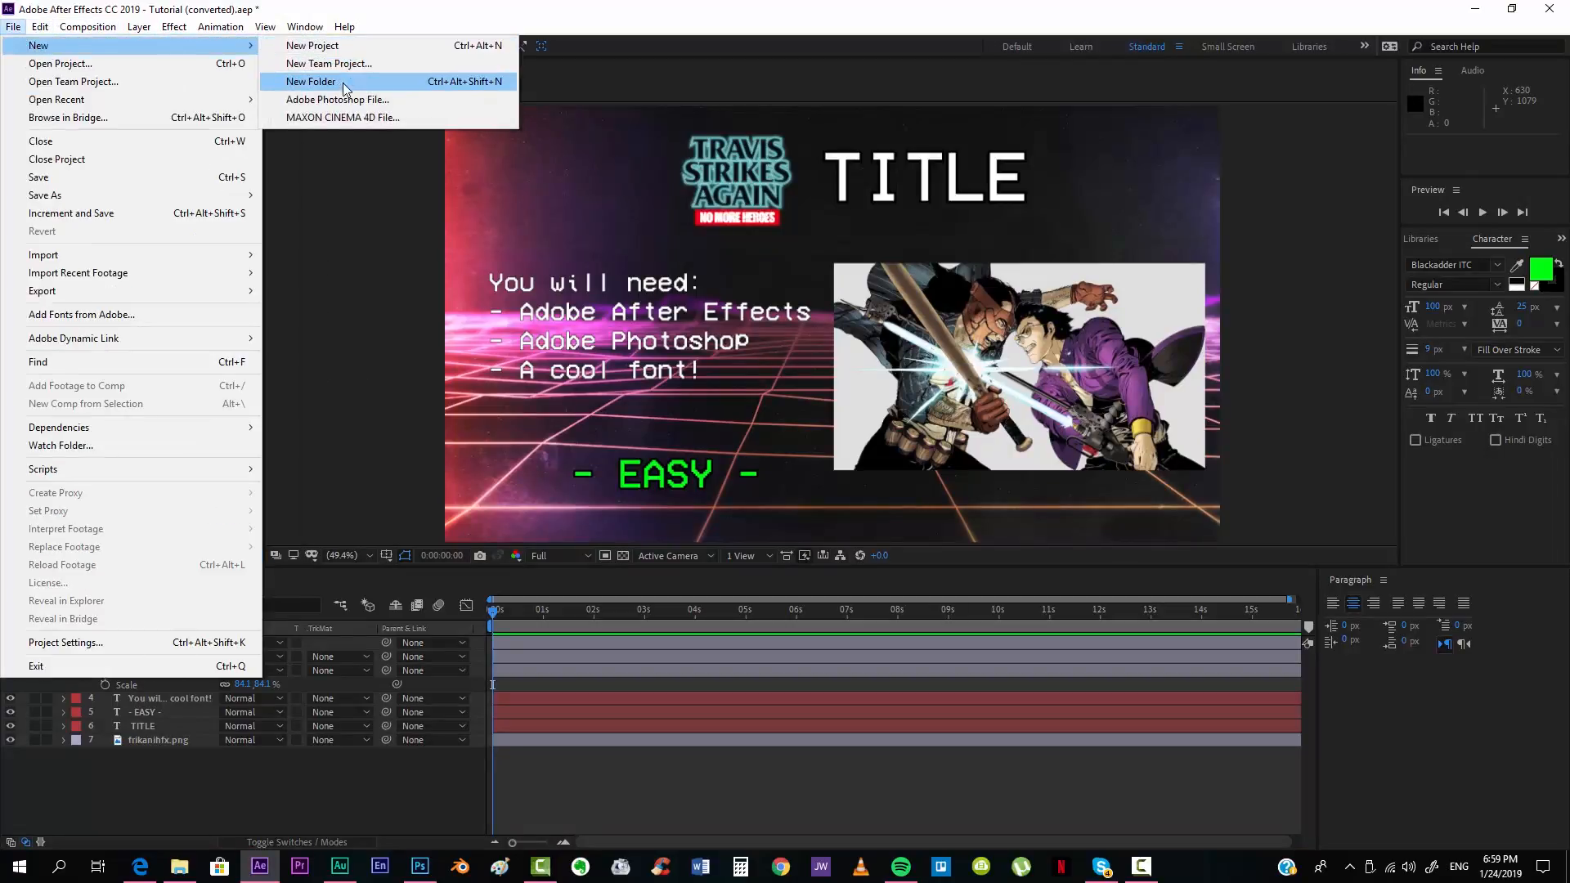
{"action": "left_click", "coordinate": [88, 27]}
{"action": "left_click", "coordinate": [115, 47]}
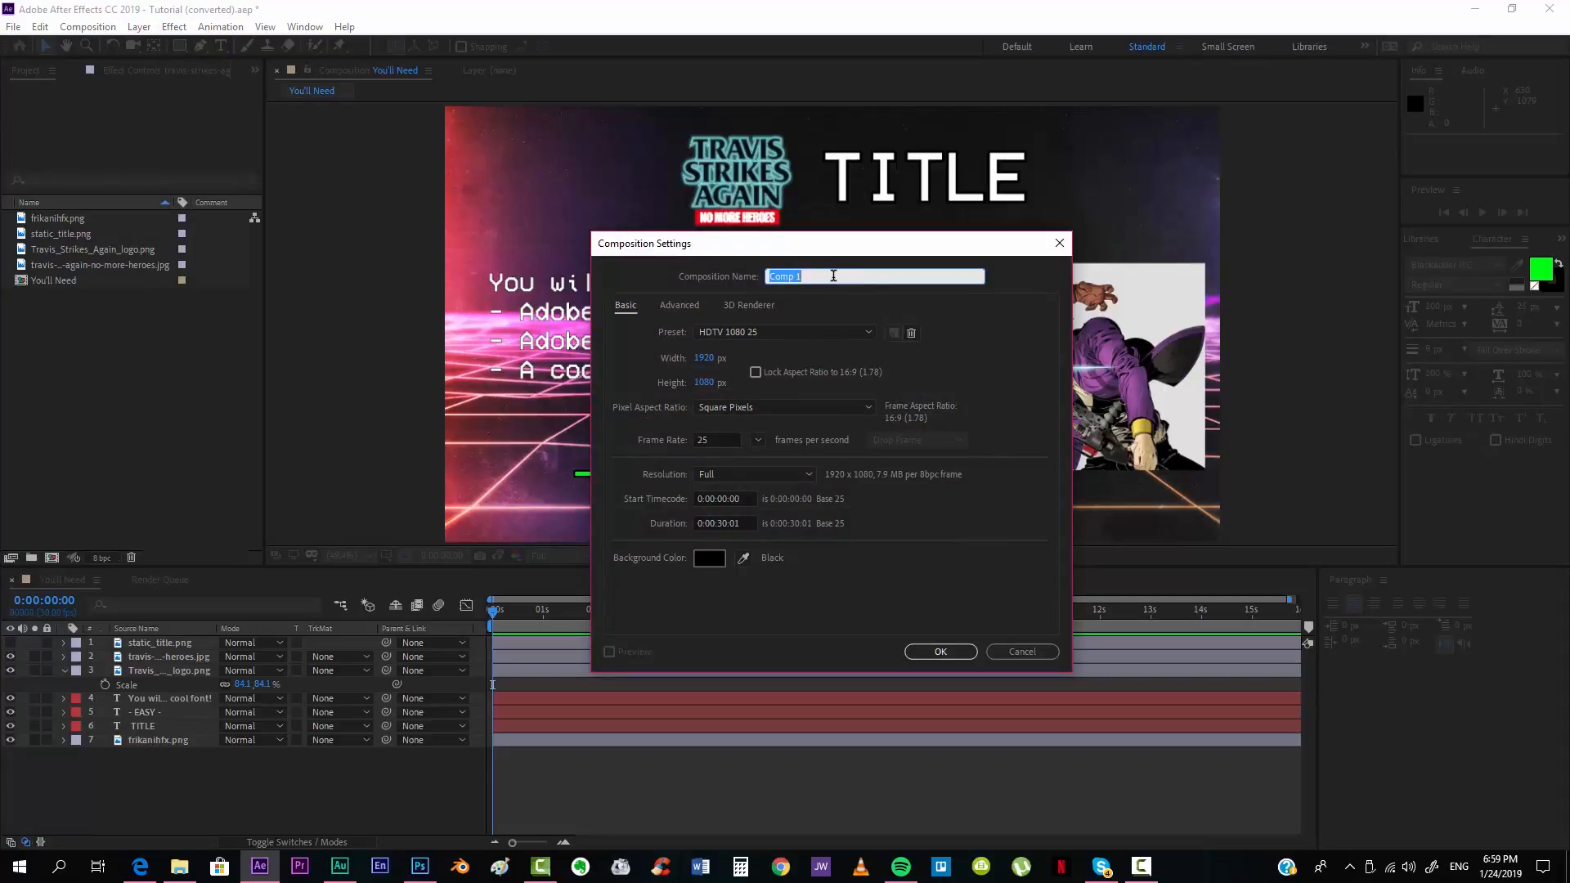
{"action": "type", "text": "TSANMH"}
{"action": "key", "text": "Return"}
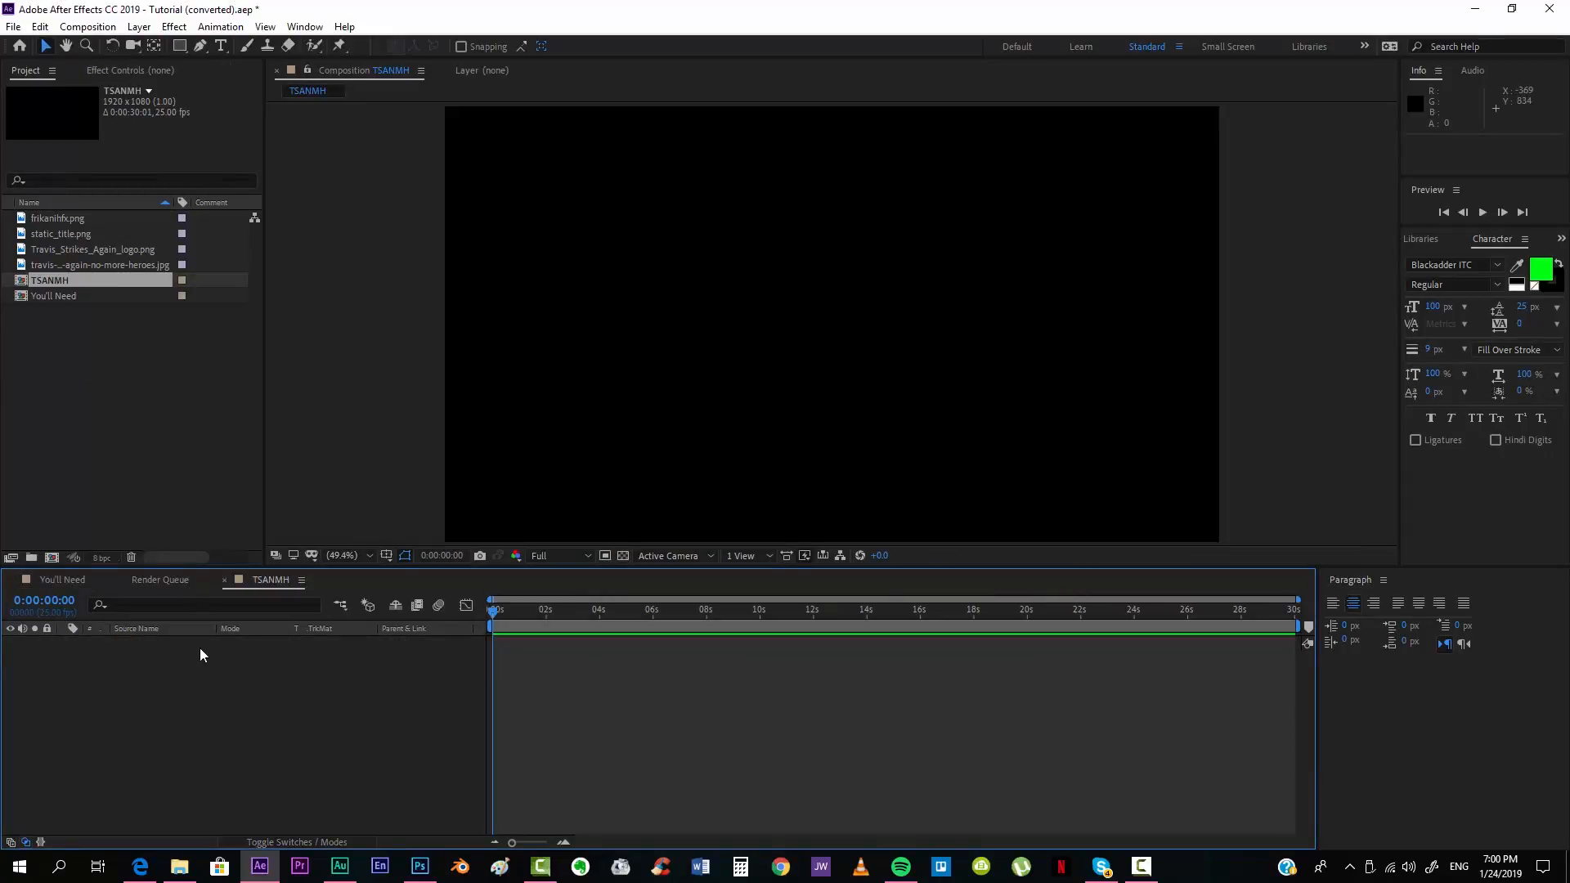
Step: Import title1.psd and title2.psd from the tsa_nmh folder into the After Effects project
{"action": "left_click", "coordinate": [177, 869]}
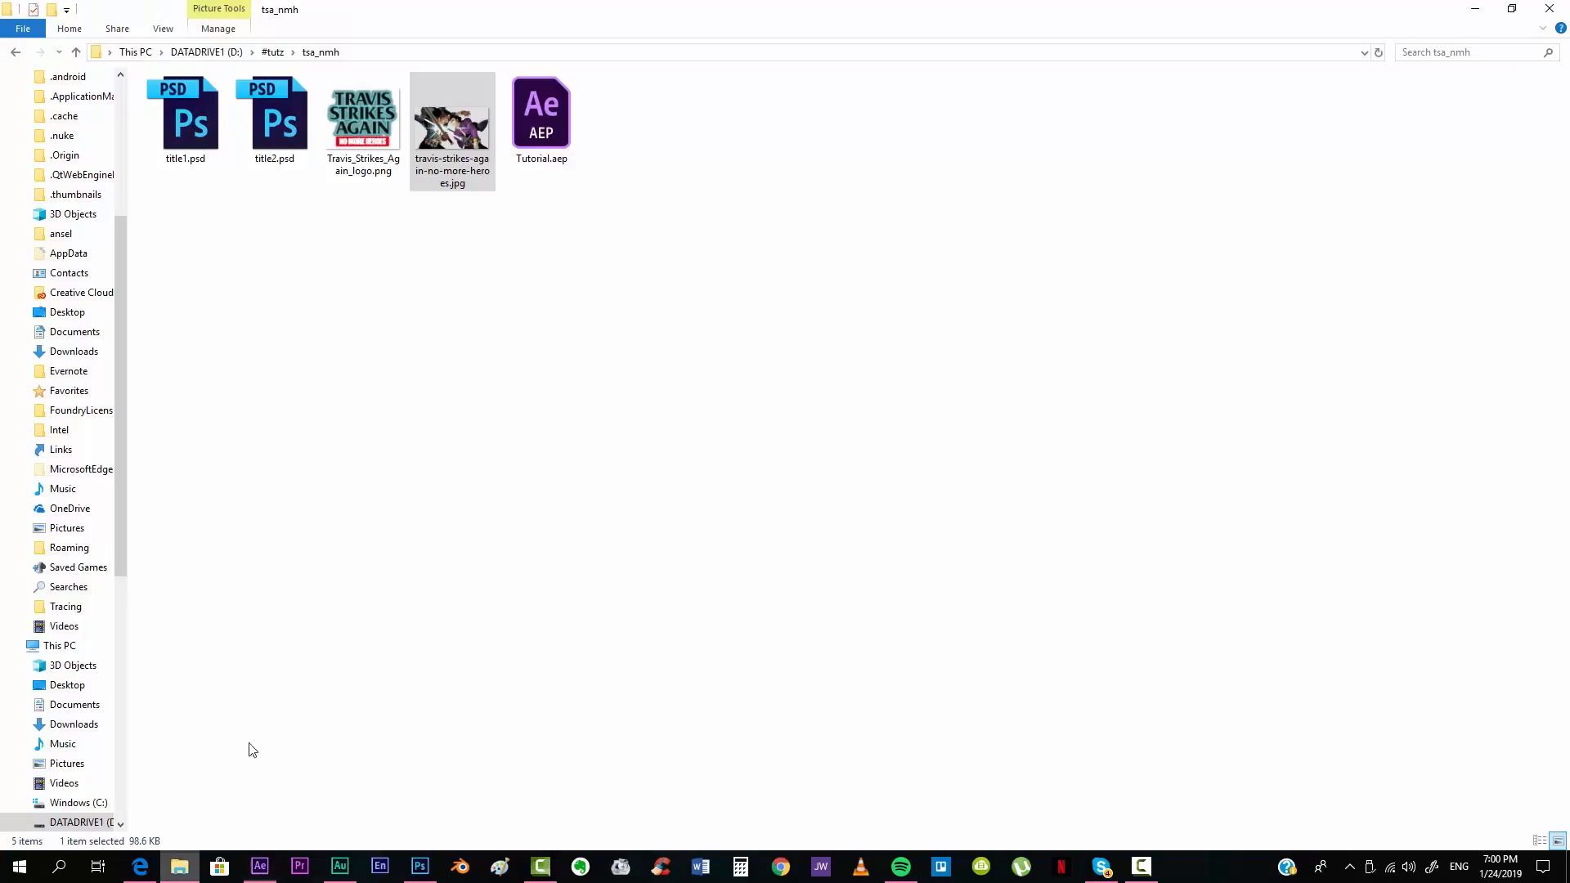
{"action": "left_click_drag", "start_coordinate": [179, 197], "coordinate": [291, 107]}
{"action": "key", "text": "alt+Tab"}
{"action": "left_click_drag", "start_coordinate": [280, 123], "coordinate": [154, 420]}
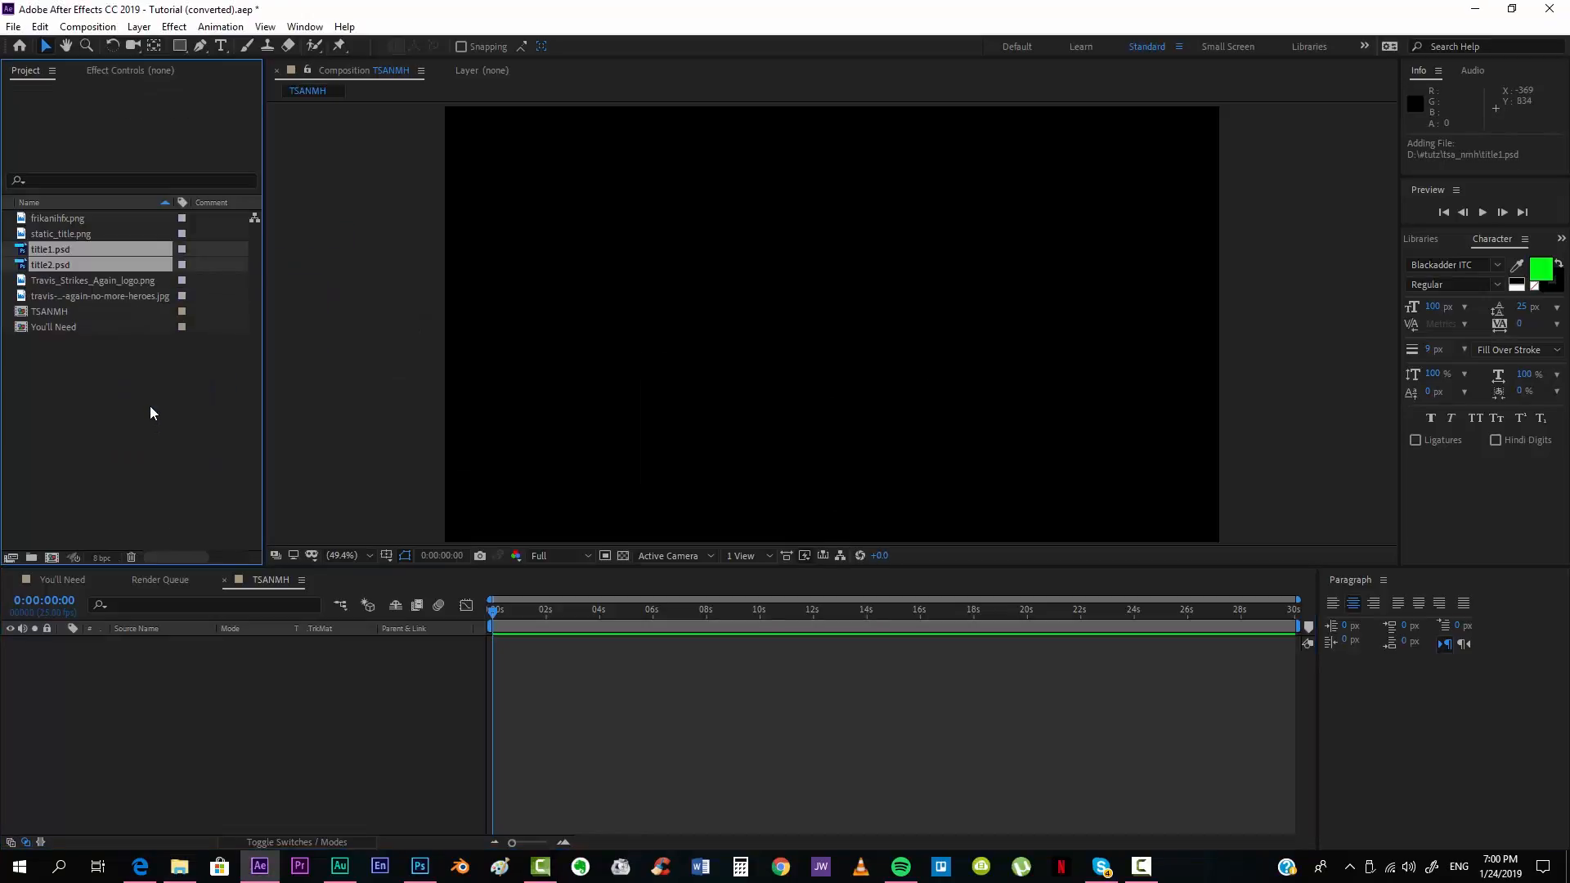
Step: Add title1.psd as the only layer of the TSANMH composition
{"action": "left_click", "coordinate": [25, 253]}
{"action": "left_click_drag", "start_coordinate": [24, 260], "coordinate": [203, 685]}
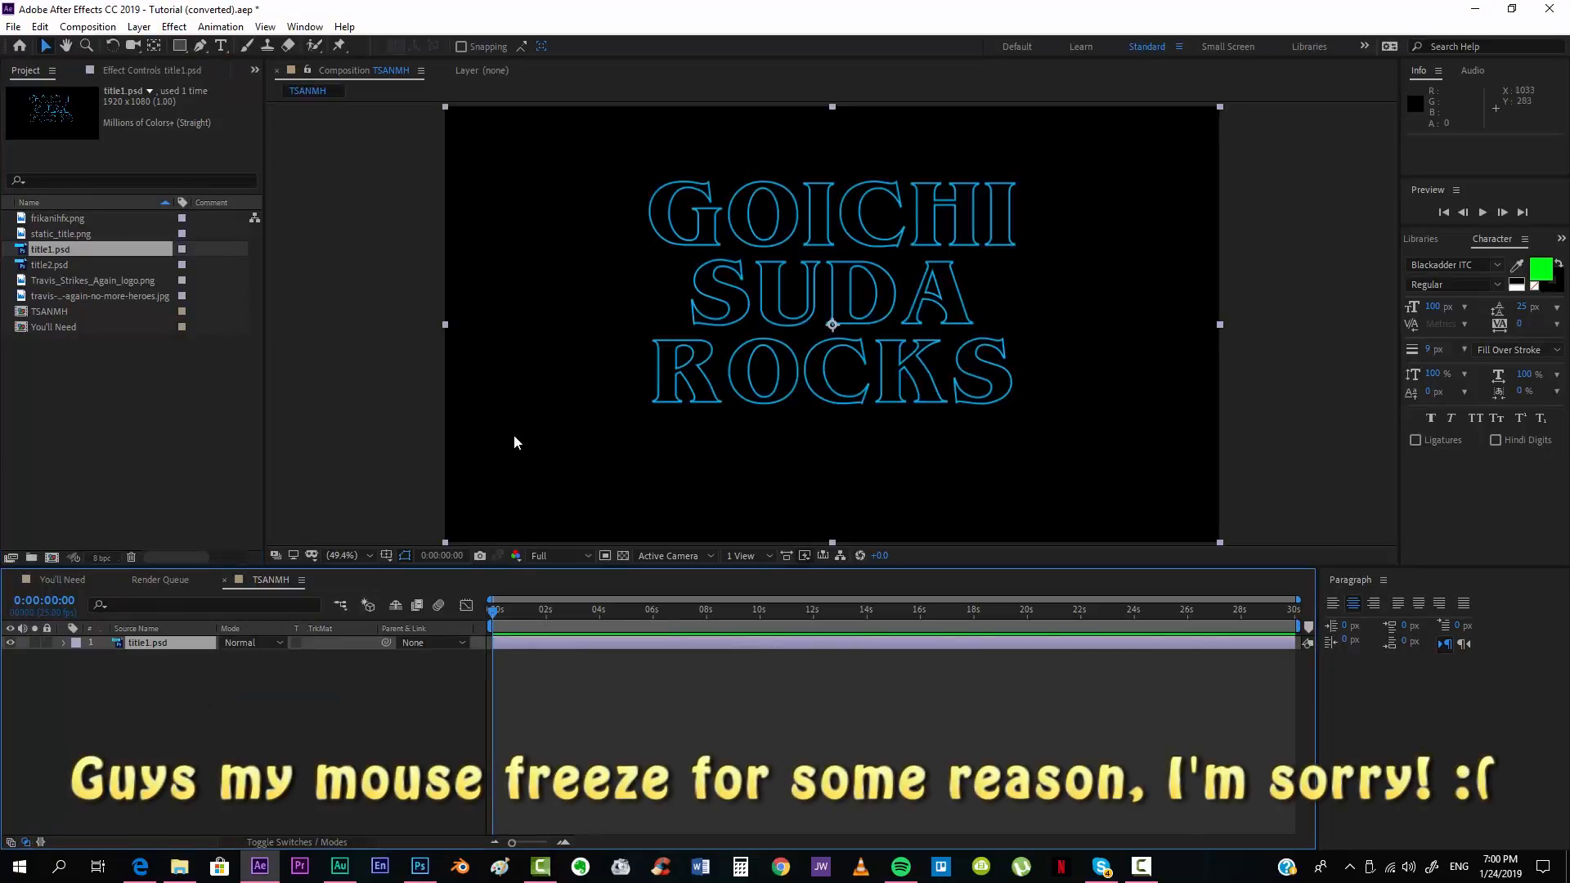
{"action": "left_click_drag", "start_coordinate": [51, 264], "coordinate": [171, 640]}
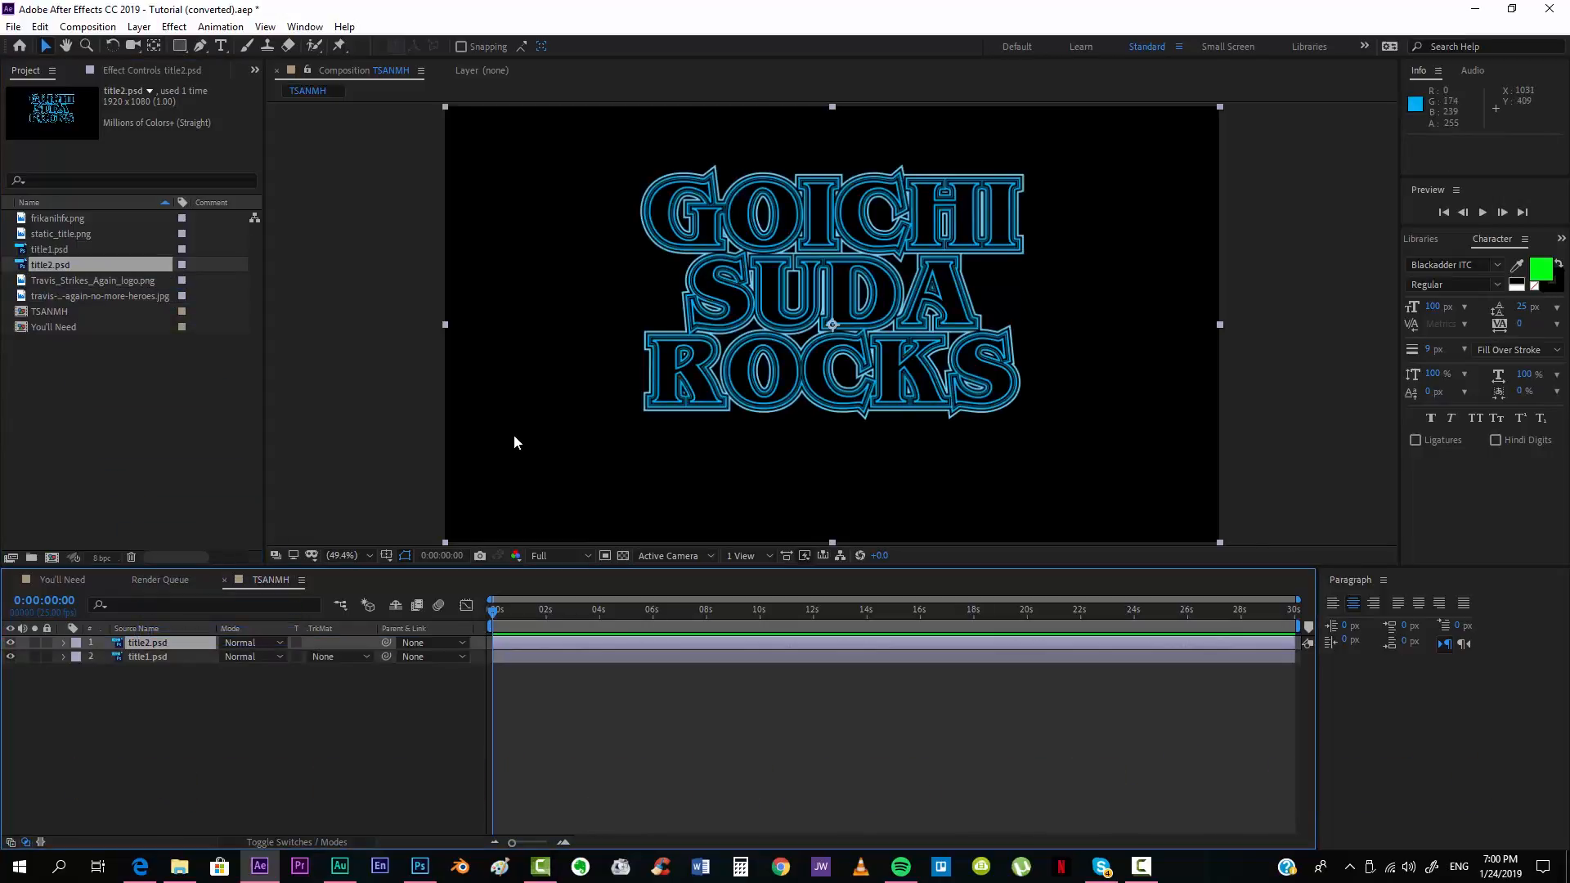
{"action": "key", "text": "ctrl+z"}
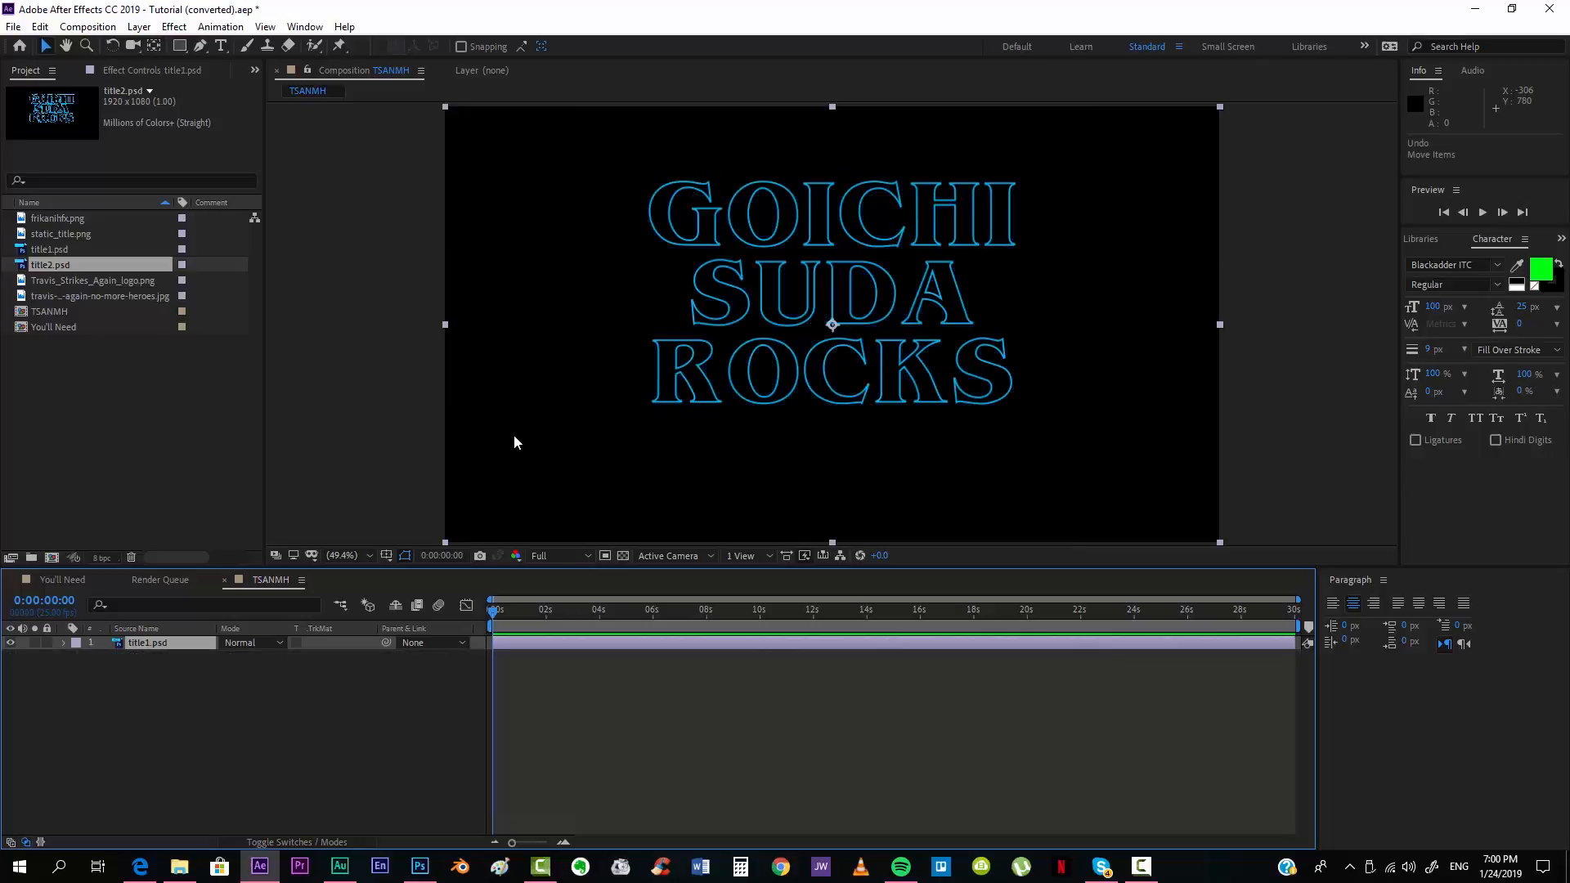
Step: Show the transparency grid and draw a rectangular mask around the word GOICHI on the title1.psd layer
{"action": "left_click", "coordinate": [623, 555]}
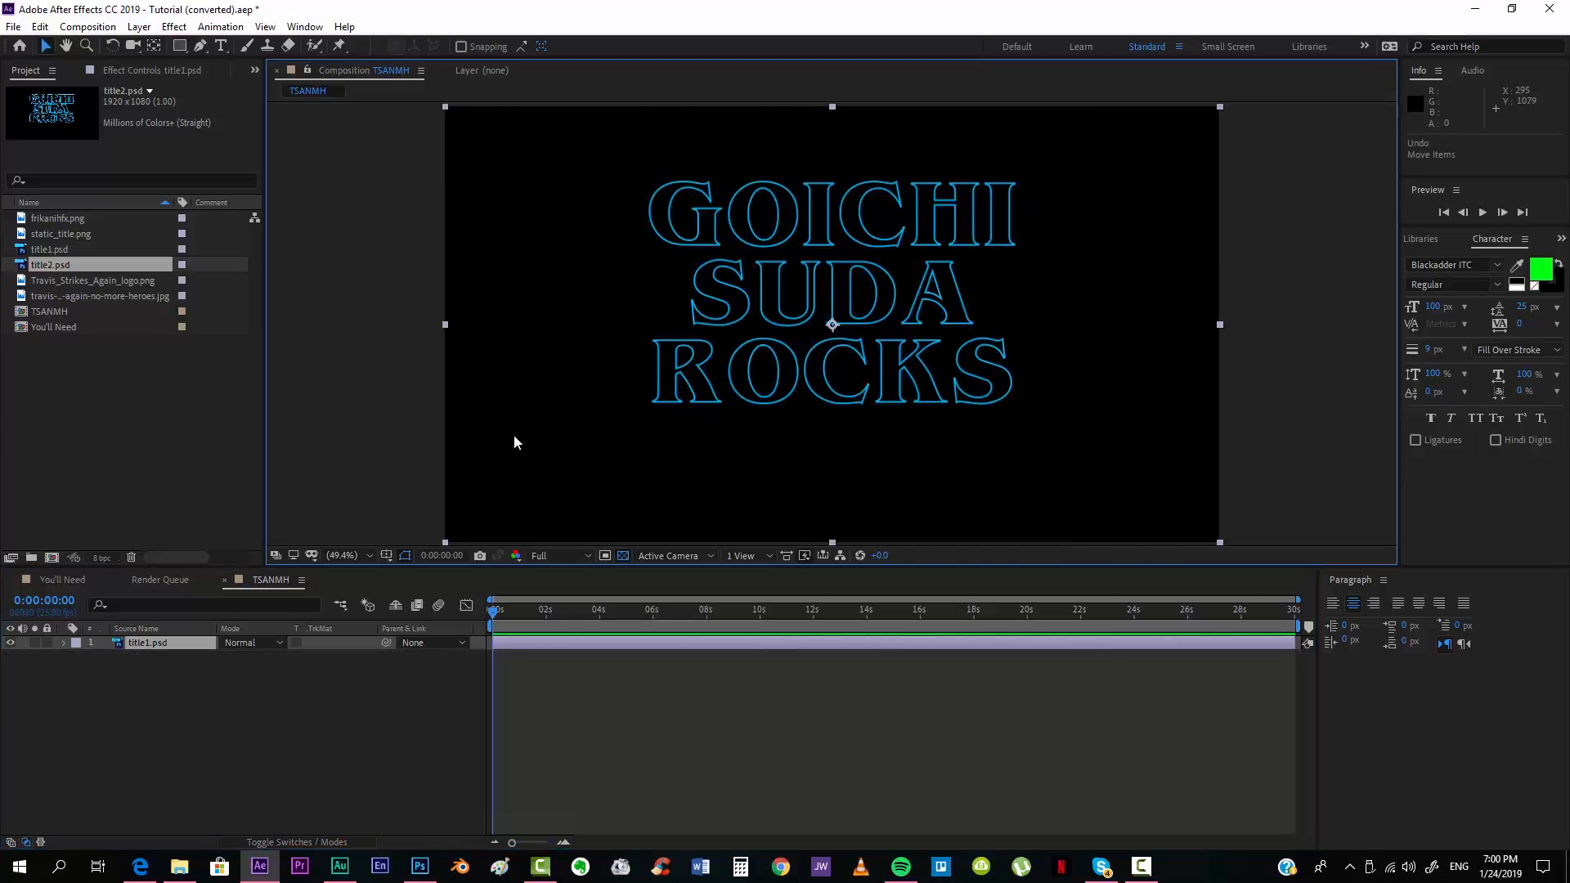
{"action": "scroll", "coordinate": [670, 393], "scroll_direction": "up", "scroll_amount": 2}
{"action": "scroll", "coordinate": [514, 441], "scroll_direction": "up", "scroll_amount": 3}
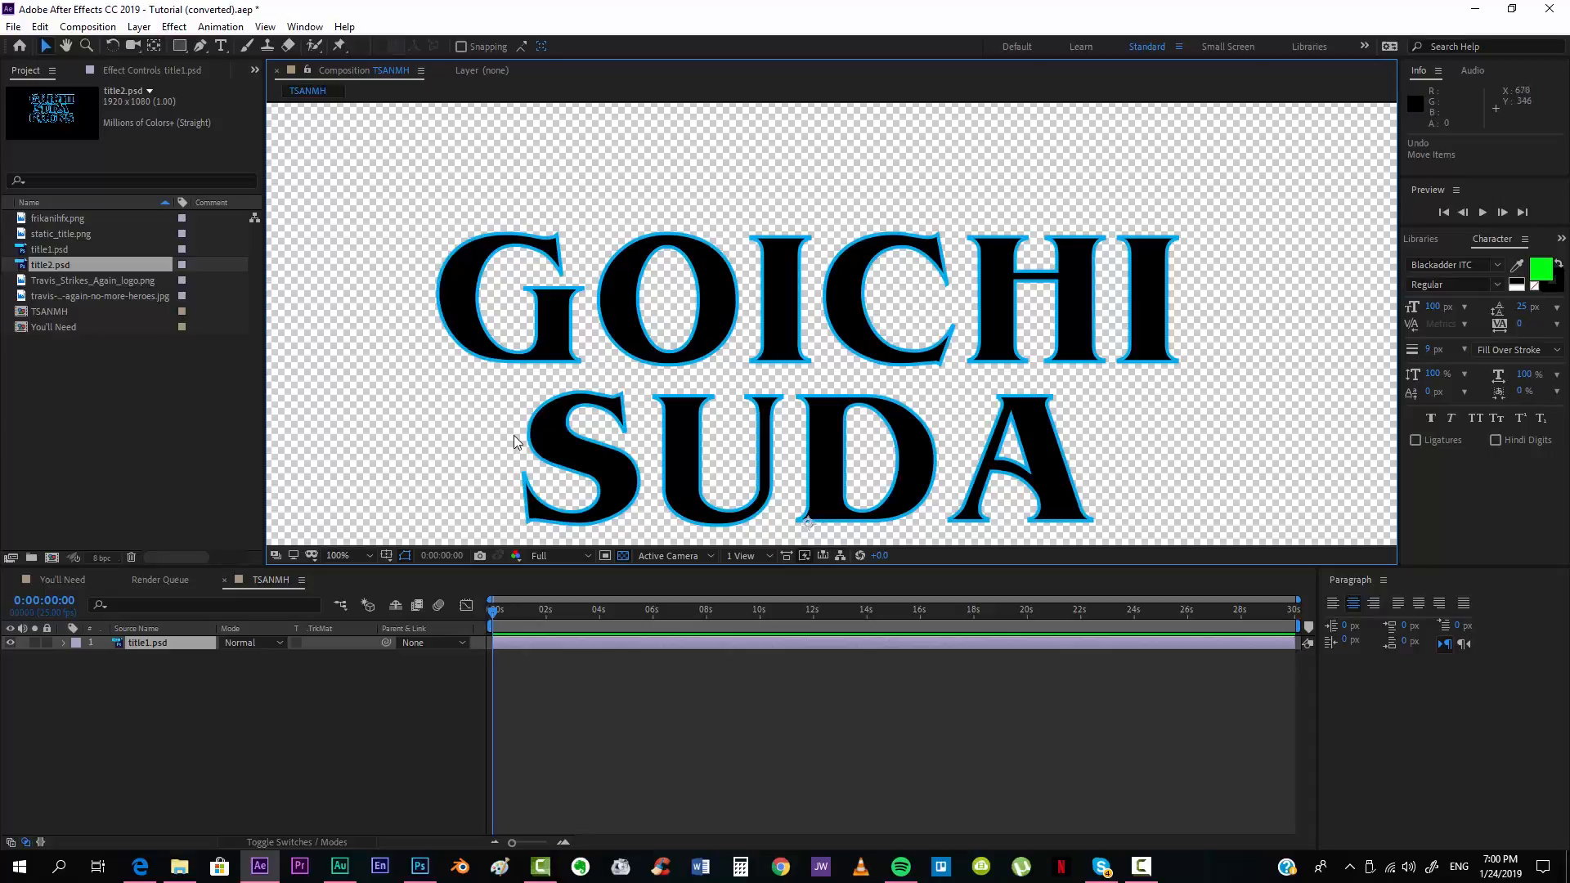
{"action": "key", "text": "comma"}
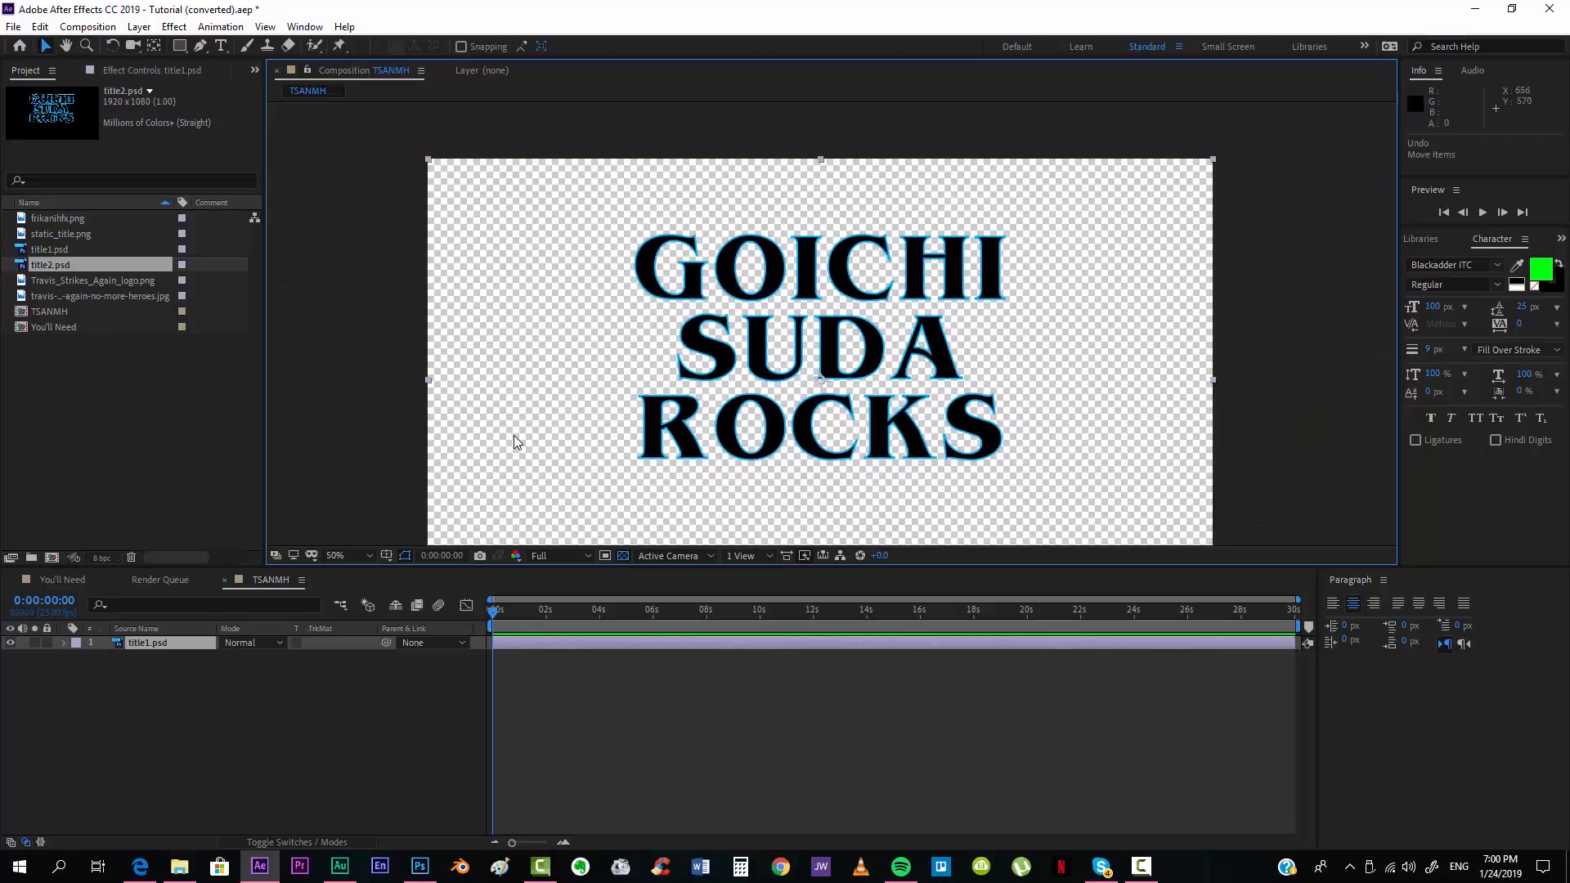
{"action": "key", "text": "q"}
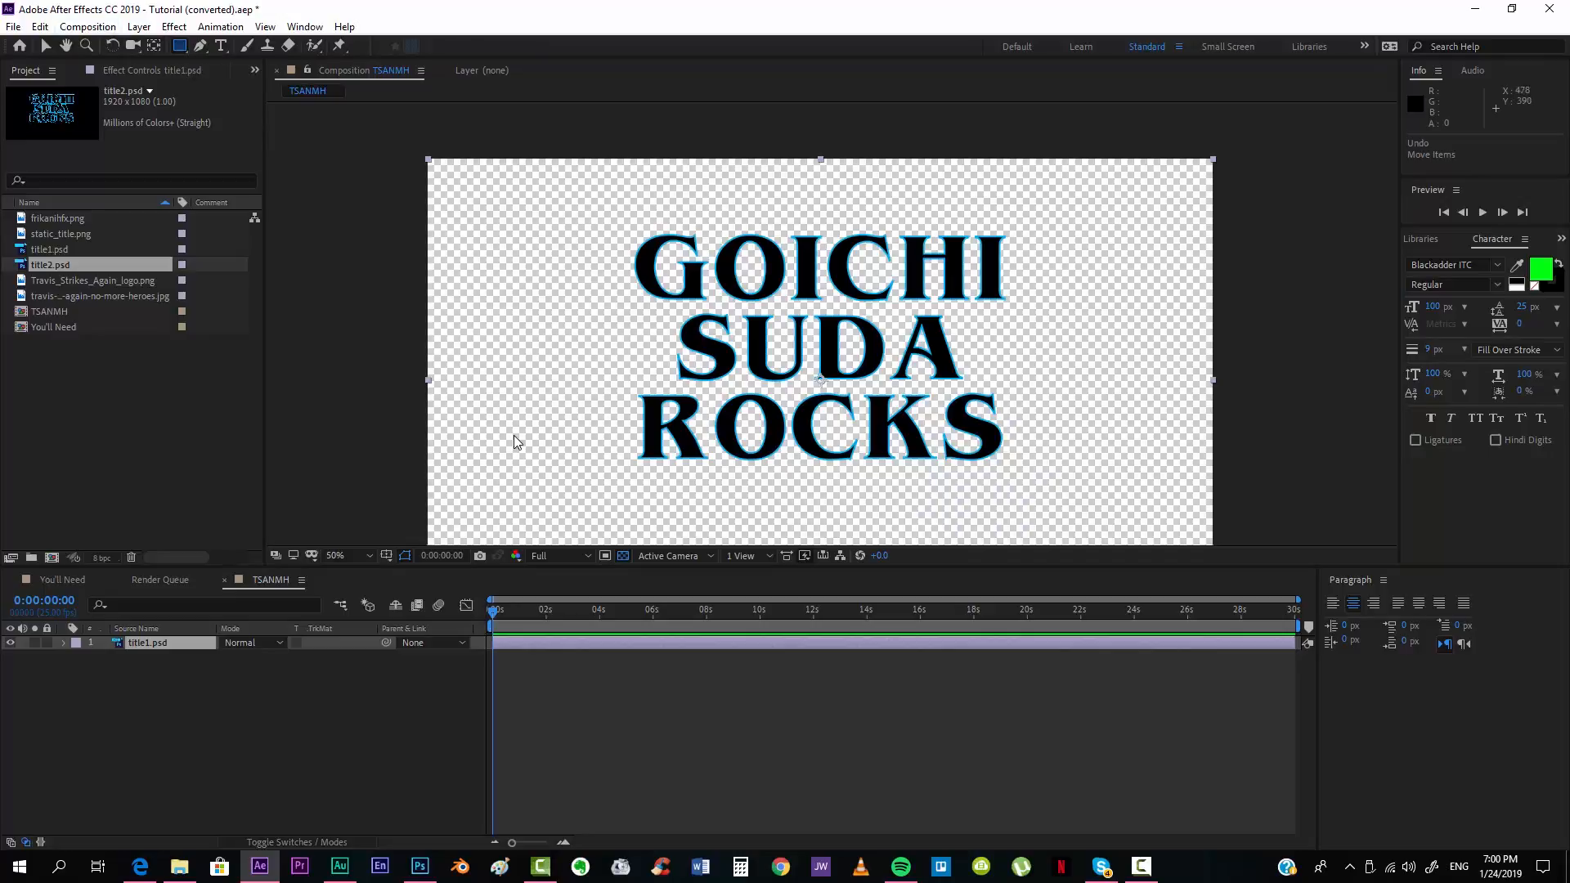
{"action": "mouse_move", "coordinate": [619, 228]}
{"action": "left_mouse_down"}
{"action": "mouse_move", "coordinate": [656, 295]}
{"action": "mouse_move", "coordinate": [1035, 308]}
{"action": "left_mouse_up"}
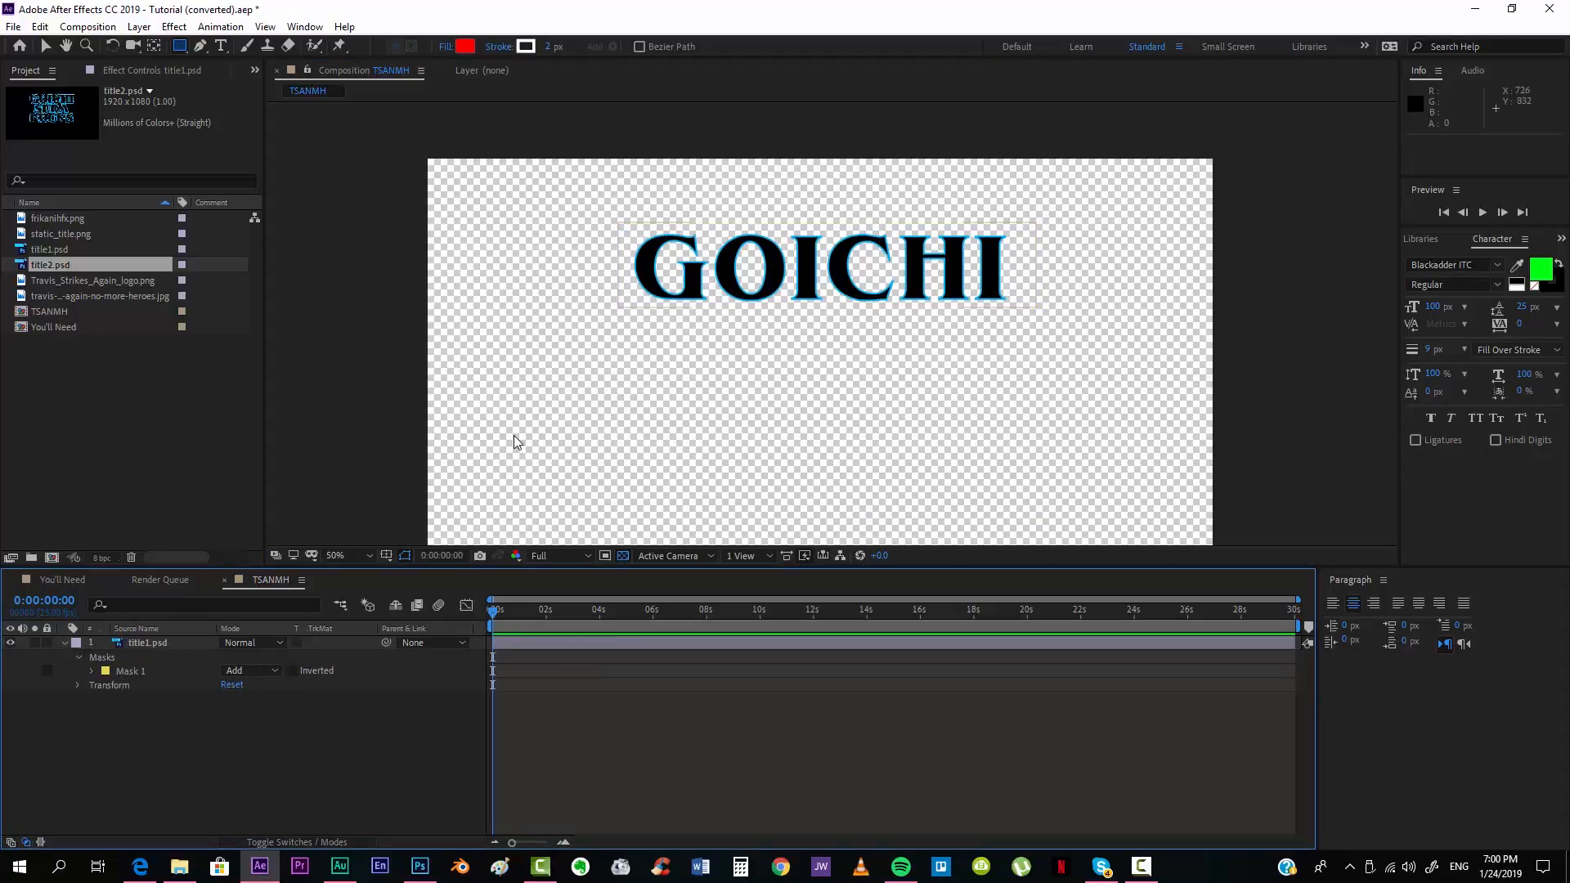
Step: Duplicate the masked GOICHI layer and move the duplicate's mask straight down so it frames the word SUDA
{"action": "key", "text": "ctrl+d"}
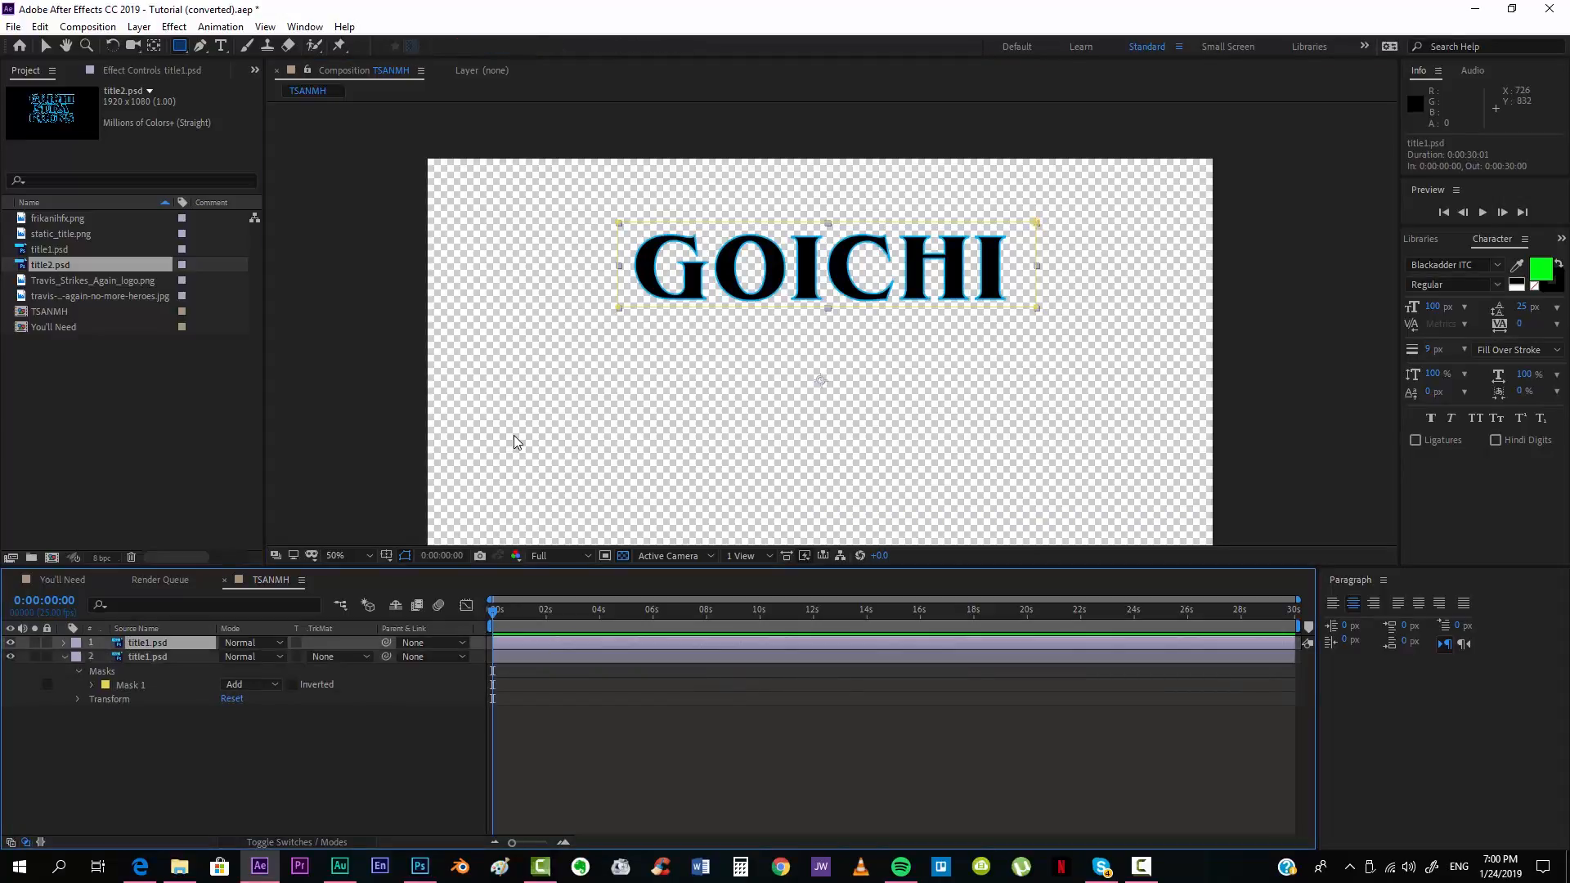
{"action": "key", "text": "v"}
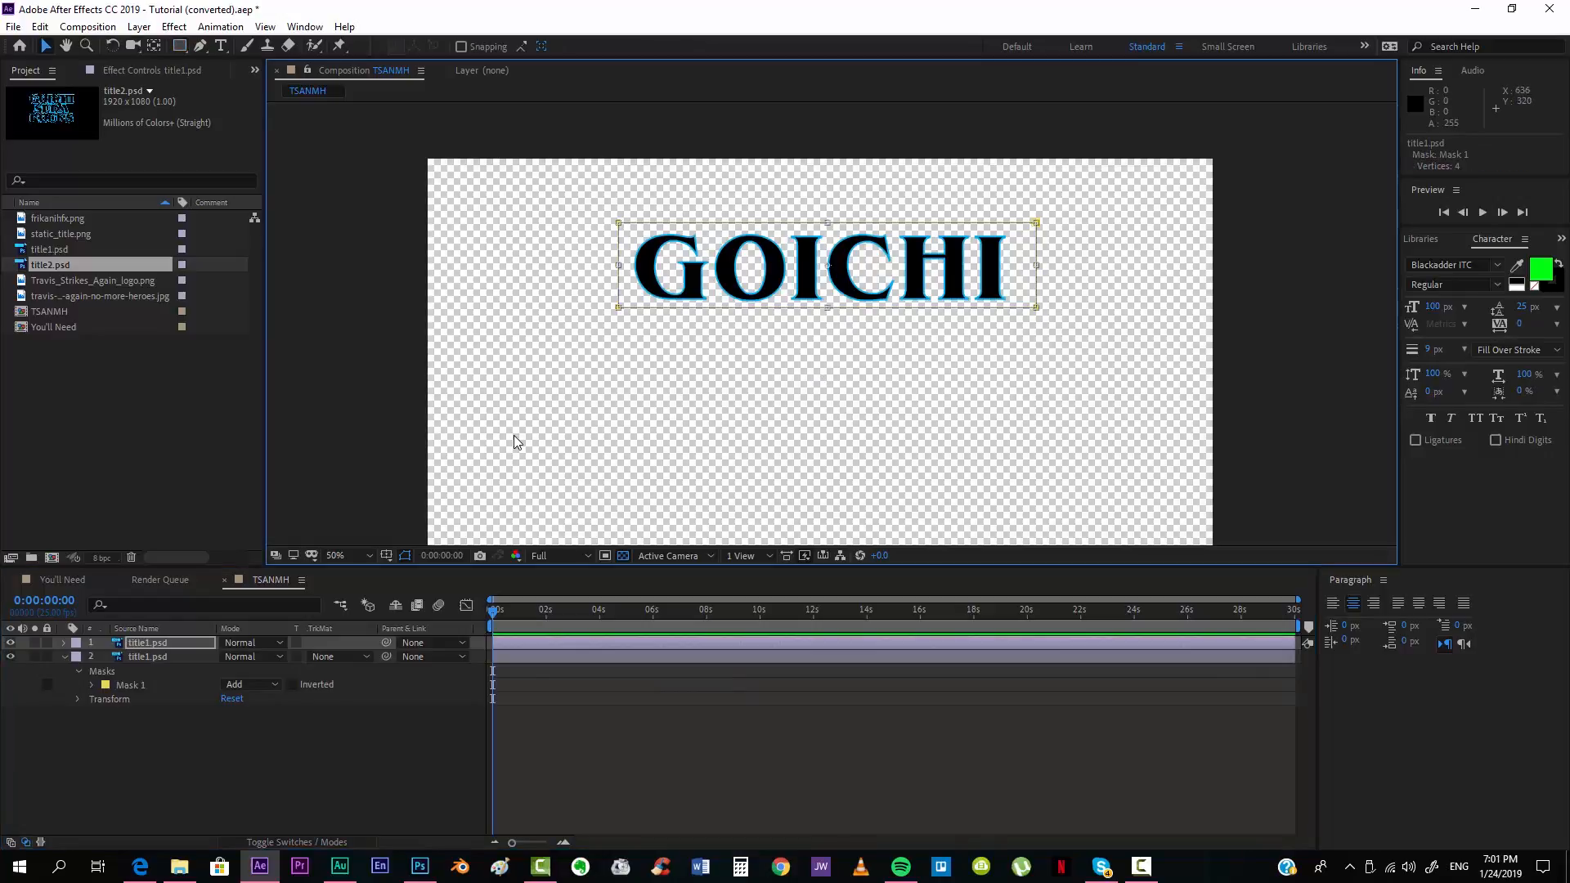
{"action": "key", "text": "shift+Down"}
{"action": "key", "text": "shift+Down"}
{"action": "key", "text": "shift+Down"}
{"action": "key", "text": "shift+Down"}
{"action": "key", "text": "shift+Down"}
{"action": "key", "text": "shift+Down"}
{"action": "key", "text": "shift+Down"}
{"action": "key", "text": "shift+Down"}
{"action": "key", "text": "shift+Down"}
{"action": "key", "text": "shift+Down"}
{"action": "key", "text": "shift+Down"}
{"action": "key", "text": "shift+Down"}
{"action": "key", "text": "shift+Down"}
{"action": "key", "text": "shift+Down"}
{"action": "key", "text": "shift+Down"}
{"action": "key", "text": "shift+Down"}
{"action": "key", "text": "shift+Down"}
{"action": "key", "text": "shift+Down"}
{"action": "key", "text": "shift+Down"}
{"action": "key", "text": "shift+Down"}
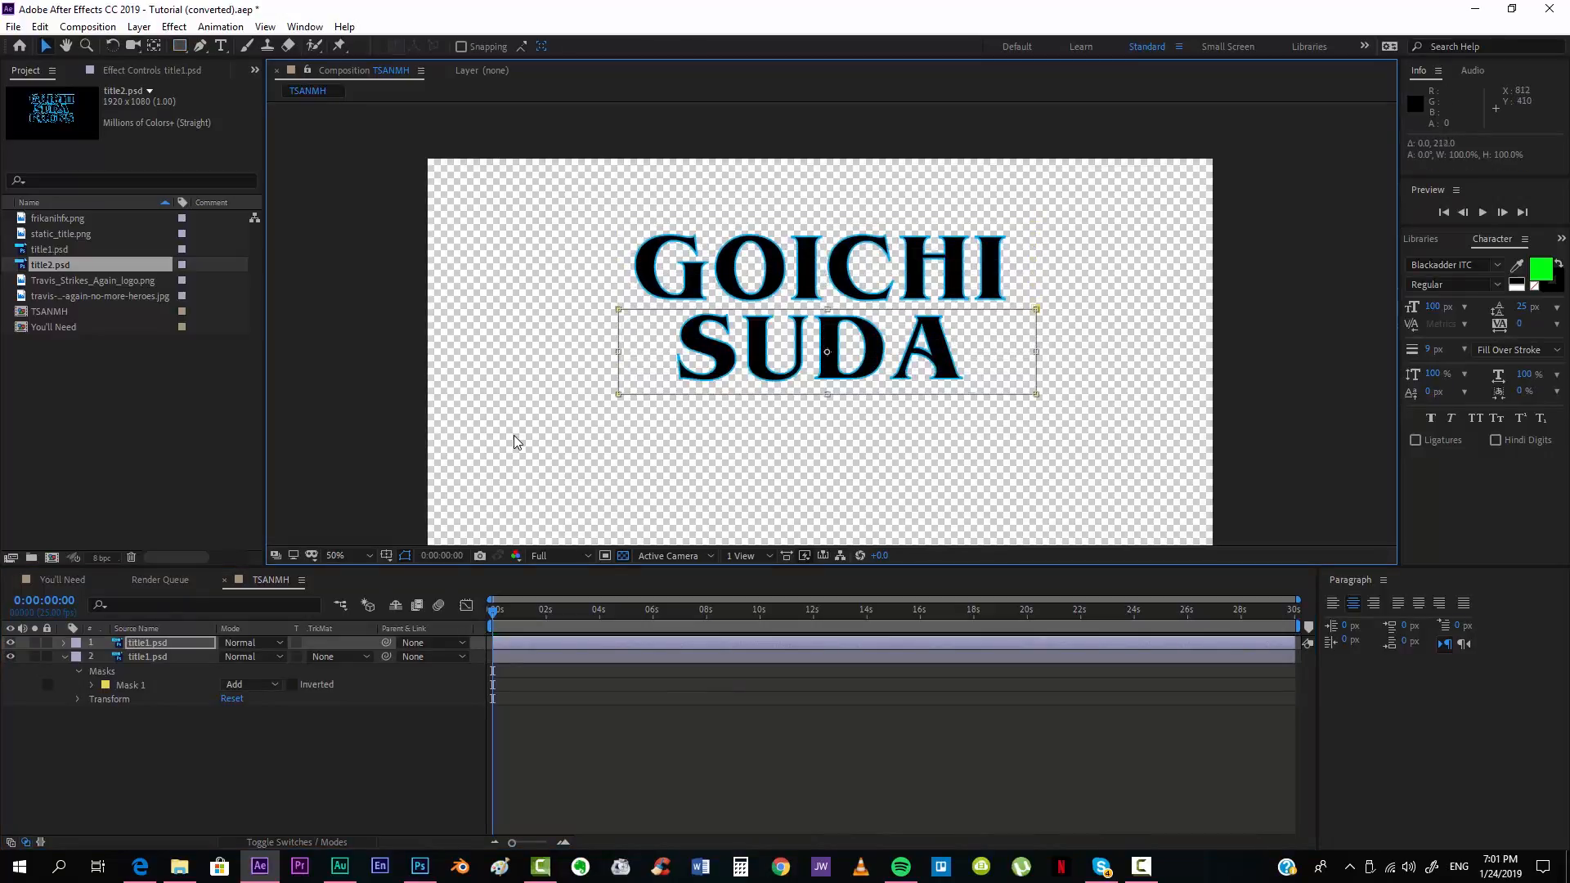
{"action": "key", "text": "Down"}
{"action": "key", "text": "Down"}
Step: Duplicate the SUDA layer and move the duplicate's mask down about 202 px so it frames the word ROCKS
{"action": "key", "text": "ctrl+d"}
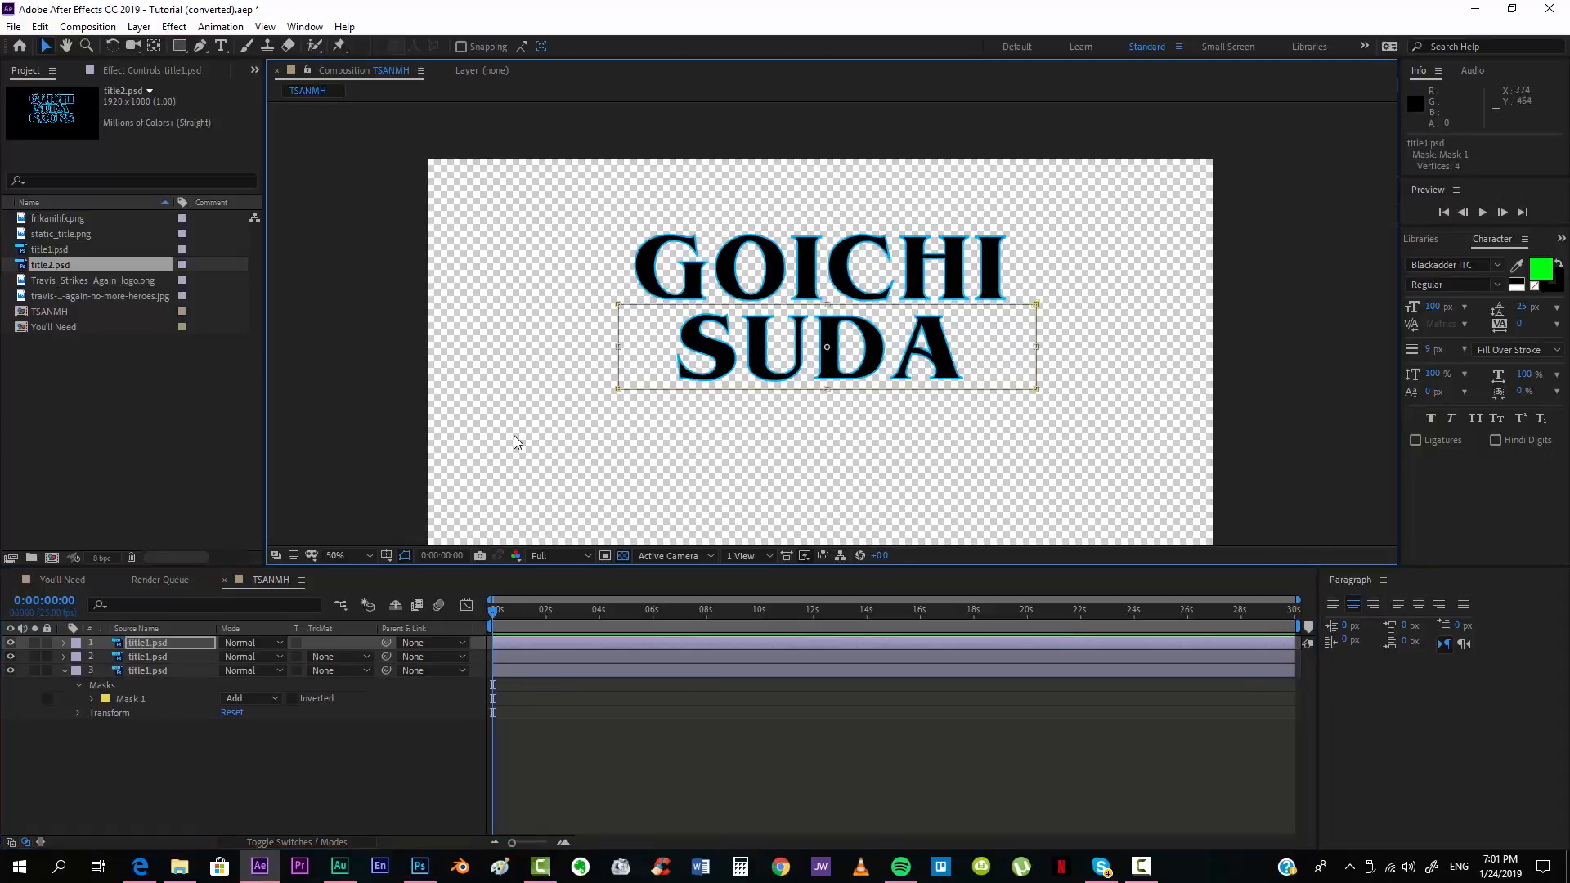
{"action": "key", "text": "shift+Down"}
{"action": "key", "text": "shift+Down"}
{"action": "key", "text": "shift+Down"}
{"action": "key", "text": "shift+Down"}
{"action": "key", "text": "shift+Down"}
{"action": "key", "text": "shift+Down"}
{"action": "key", "text": "shift+Down"}
{"action": "key", "text": "shift+Down"}
{"action": "key", "text": "shift+Down"}
{"action": "key", "text": "shift+Down"}
{"action": "key", "text": "shift+Down"}
{"action": "key", "text": "shift+Down"}
{"action": "key", "text": "shift+Down"}
{"action": "key", "text": "shift+Down"}
{"action": "key", "text": "shift+Down"}
{"action": "key", "text": "shift+Down"}
{"action": "key", "text": "shift+Down"}
{"action": "key", "text": "shift+Down"}
{"action": "key", "text": "shift+Down"}
{"action": "key", "text": "shift+Down"}
{"action": "key", "text": "Down"}
{"action": "key", "text": "Down"}
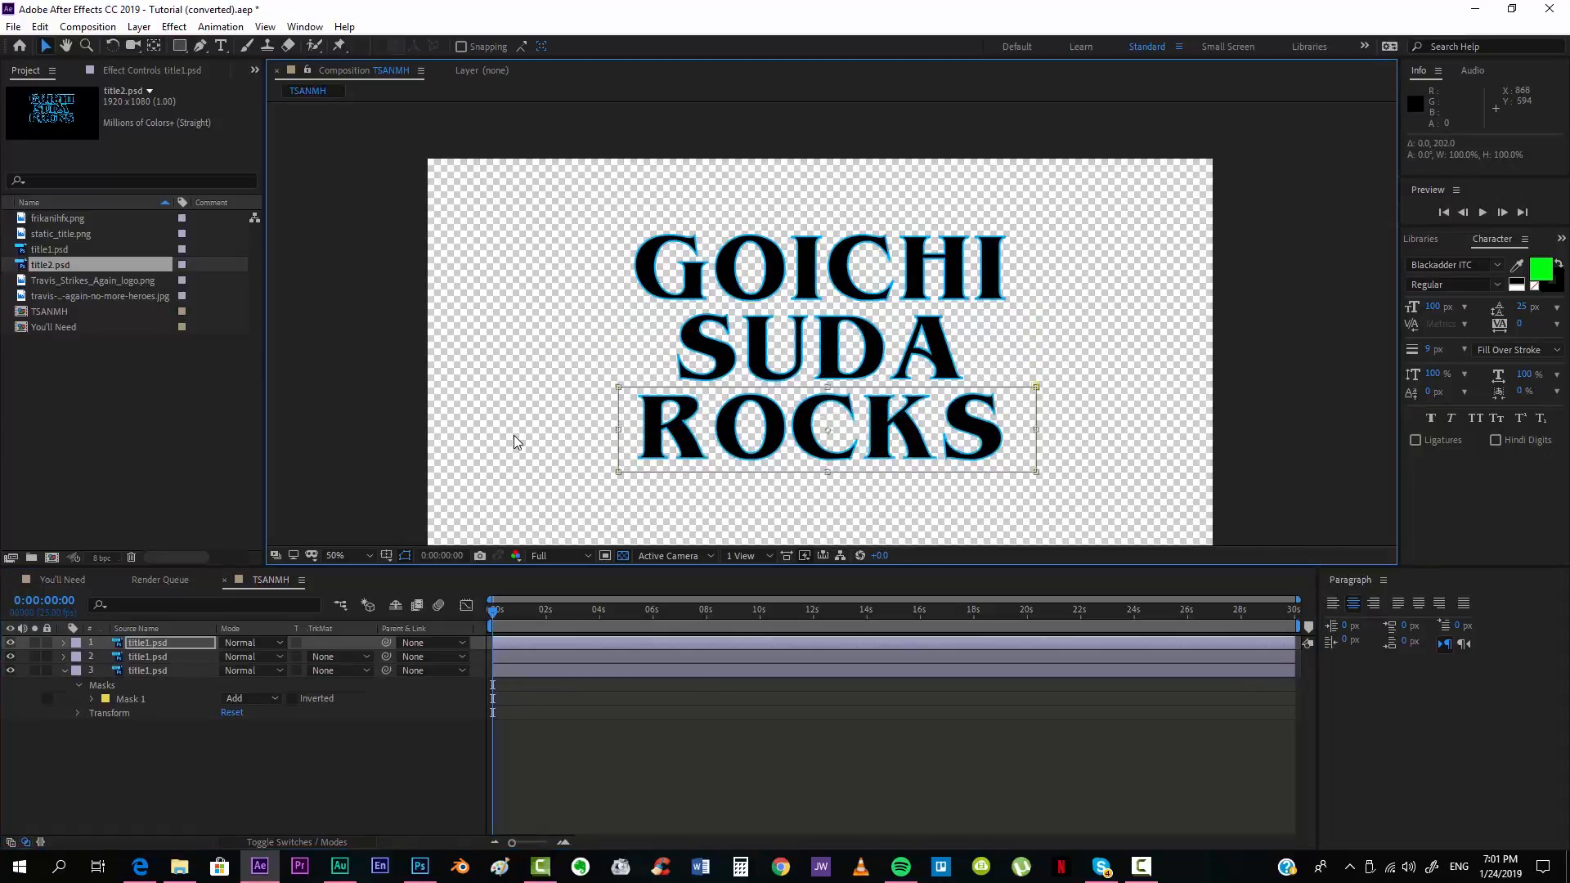
{"action": "key", "text": "shift+Up"}
{"action": "key", "text": "shift+Up"}
{"action": "key", "text": "shift+Up"}
{"action": "key", "text": "shift+Up"}
{"action": "key", "text": "shift+Up"}
{"action": "key", "text": "shift+Up"}
{"action": "key", "text": "shift+Up"}
{"action": "key", "text": "shift+Up"}
{"action": "key", "text": "shift+Up"}
{"action": "key", "text": "shift+Up"}
{"action": "key", "text": "shift+Up"}
{"action": "key", "text": "shift+Up"}
{"action": "key", "text": "shift+Up"}
{"action": "key", "text": "shift+Up"}
{"action": "key", "text": "shift+Up"}
{"action": "key", "text": "shift+Up"}
{"action": "key", "text": "shift+Up"}
{"action": "key", "text": "shift+Up"}
{"action": "key", "text": "shift+Up"}
{"action": "key", "text": "shift+Up"}
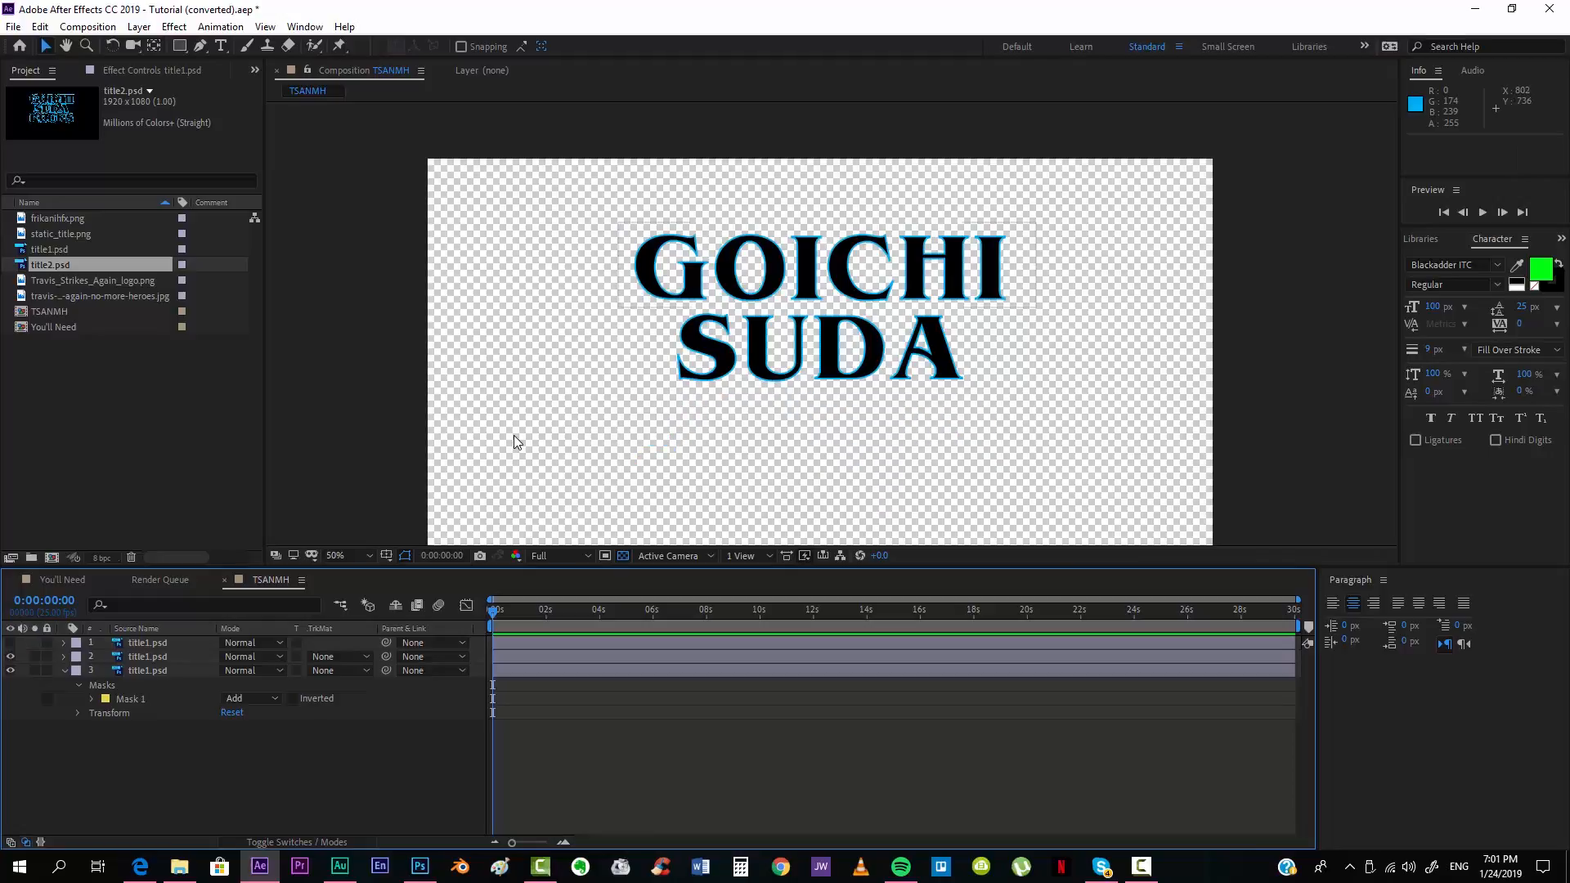
{"action": "key", "text": "ctrl+z"}
{"action": "key", "text": "ctrl+z"}
{"action": "key", "text": "ctrl+z"}
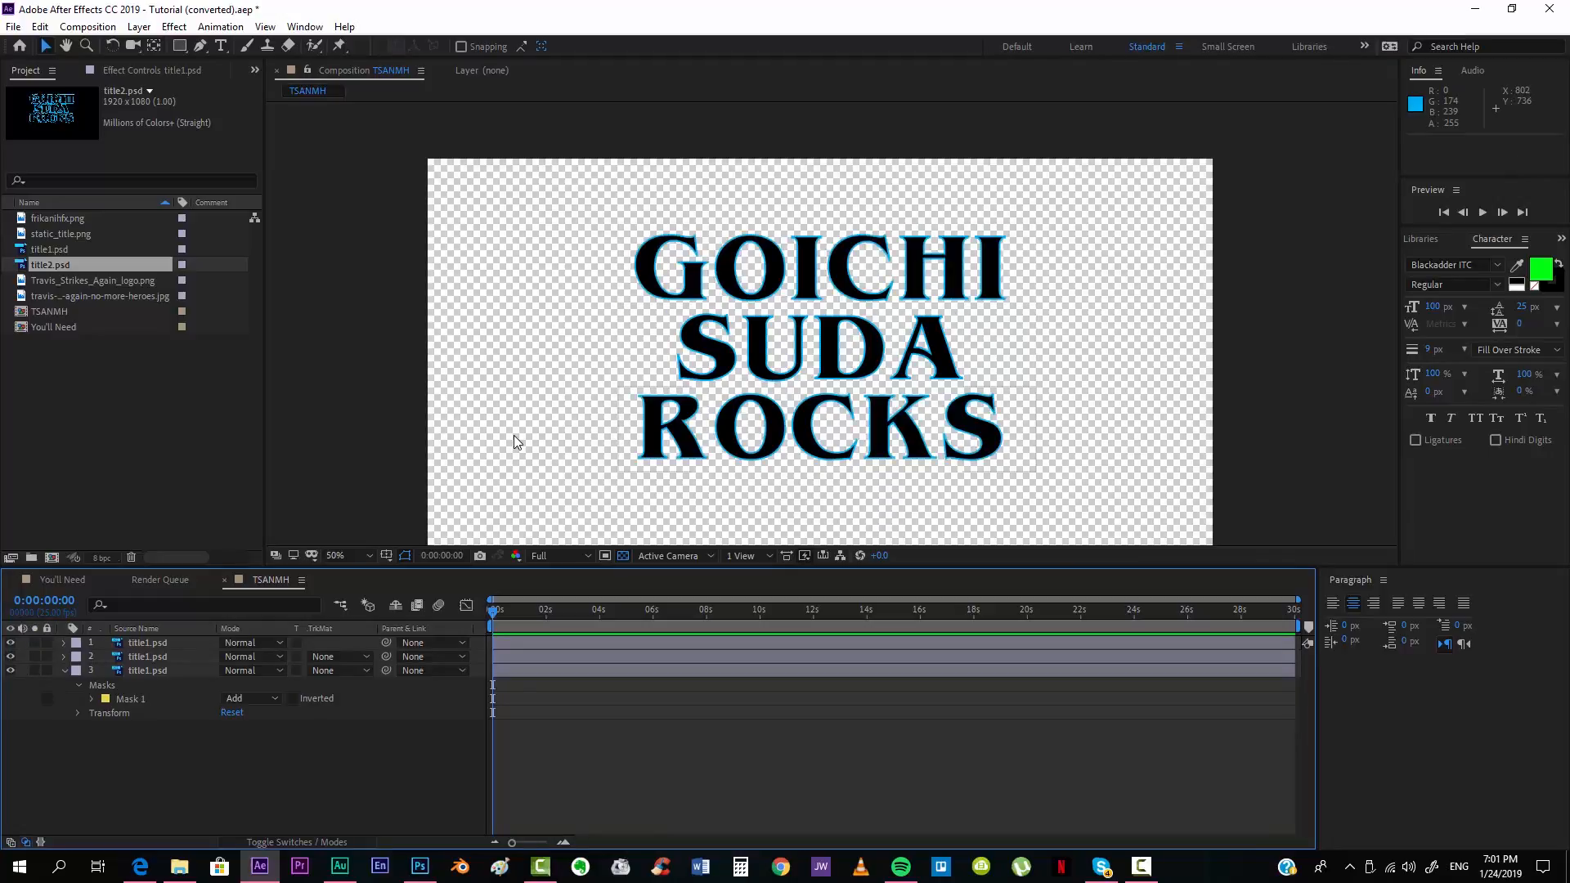
{"action": "key", "text": "ctrl+z"}
{"action": "key", "text": "ctrl+z"}
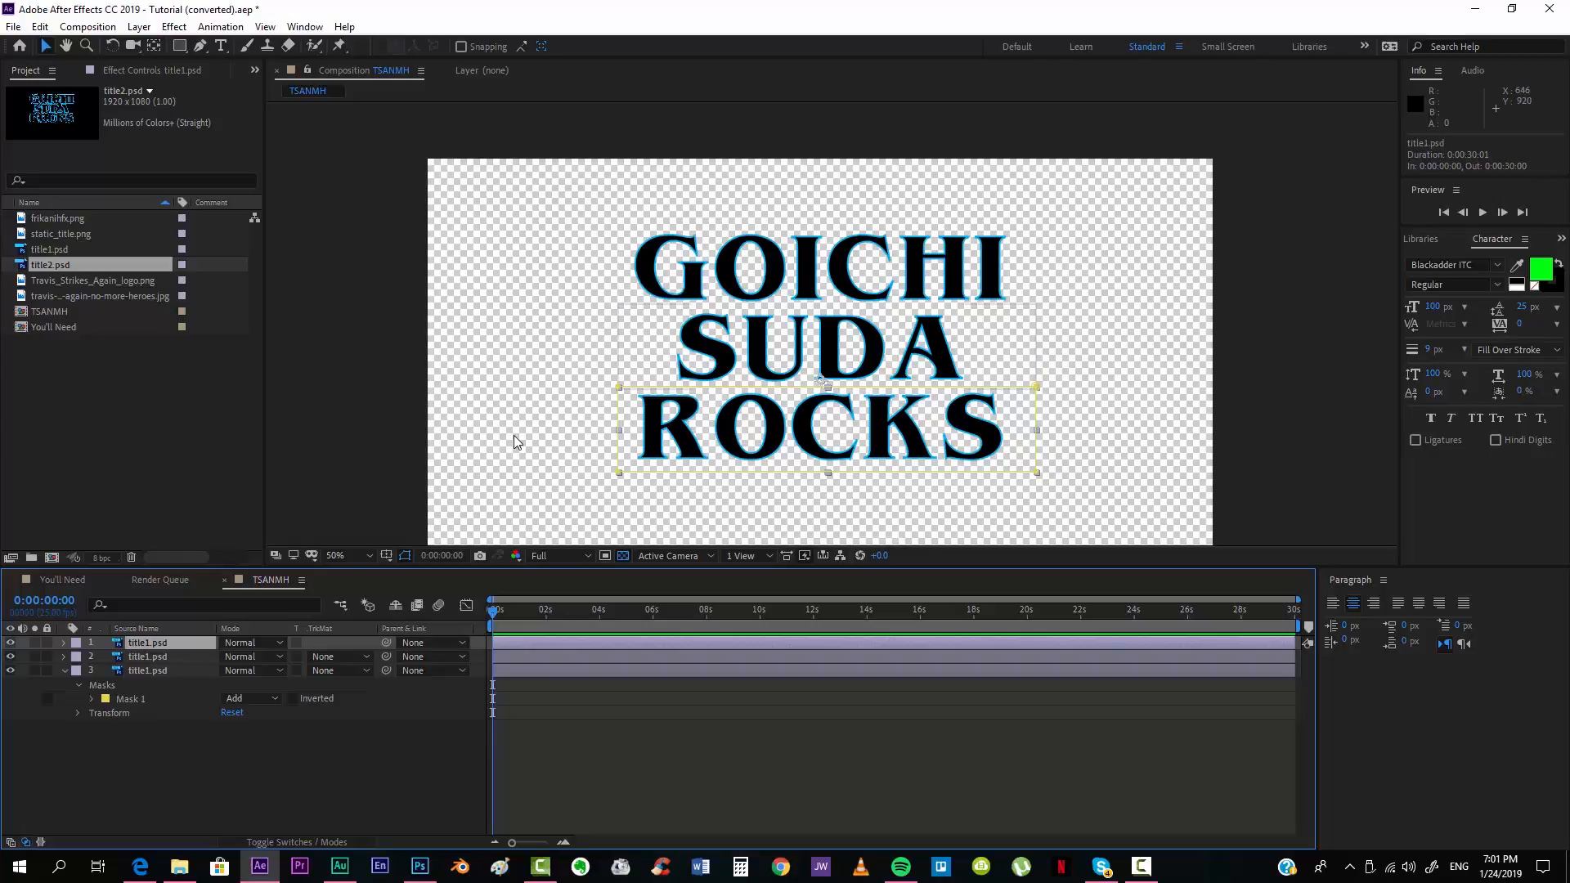
Step: Pre-compose the ROCKS layer into a new composition named title1, moving all attributes into it
{"action": "right_click", "coordinate": [516, 442]}
{"action": "key", "text": "Up"}
{"action": "key", "text": "Up"}
{"action": "key", "text": "Up"}
{"action": "key", "text": "Up"}
{"action": "key", "text": "Return"}
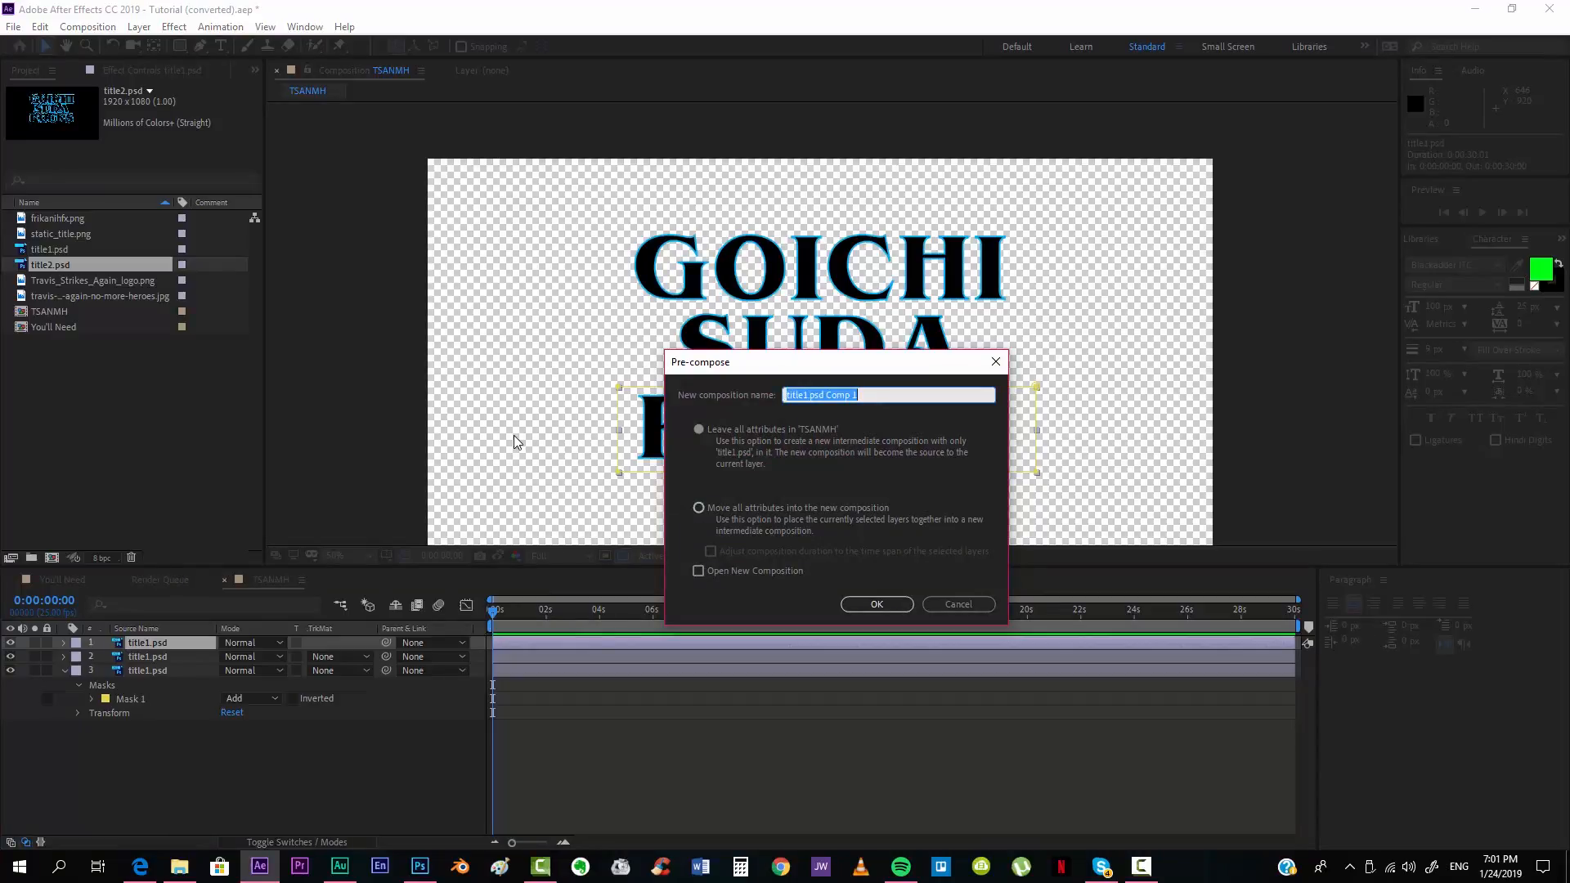
{"action": "key", "text": "alt+m"}
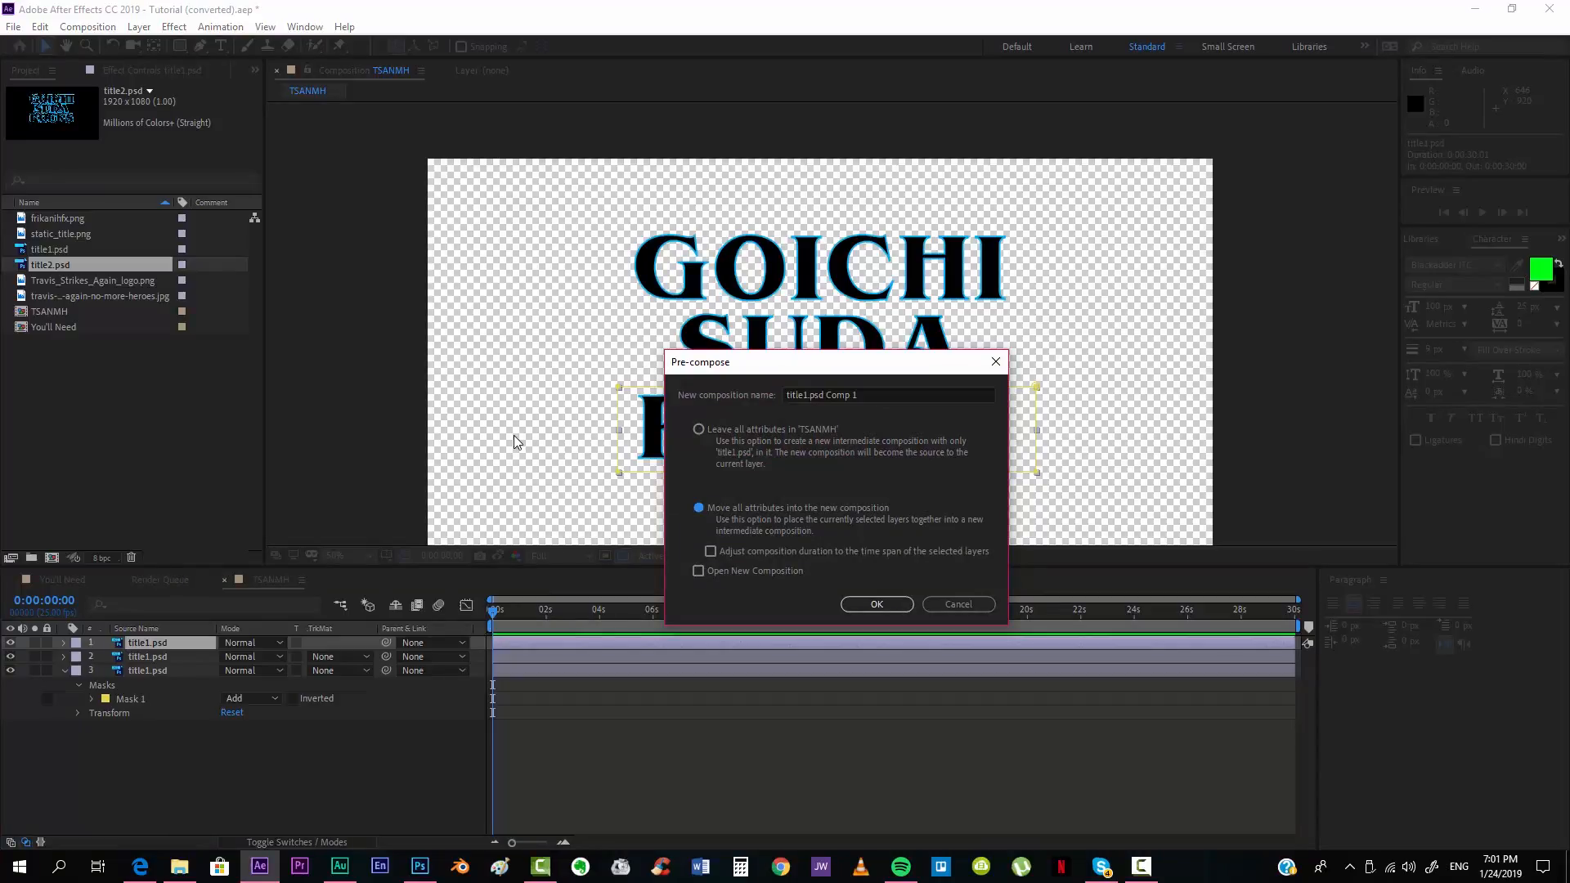
{"action": "key", "text": "shift+Tab"}
{"action": "type", "text": "ti"}
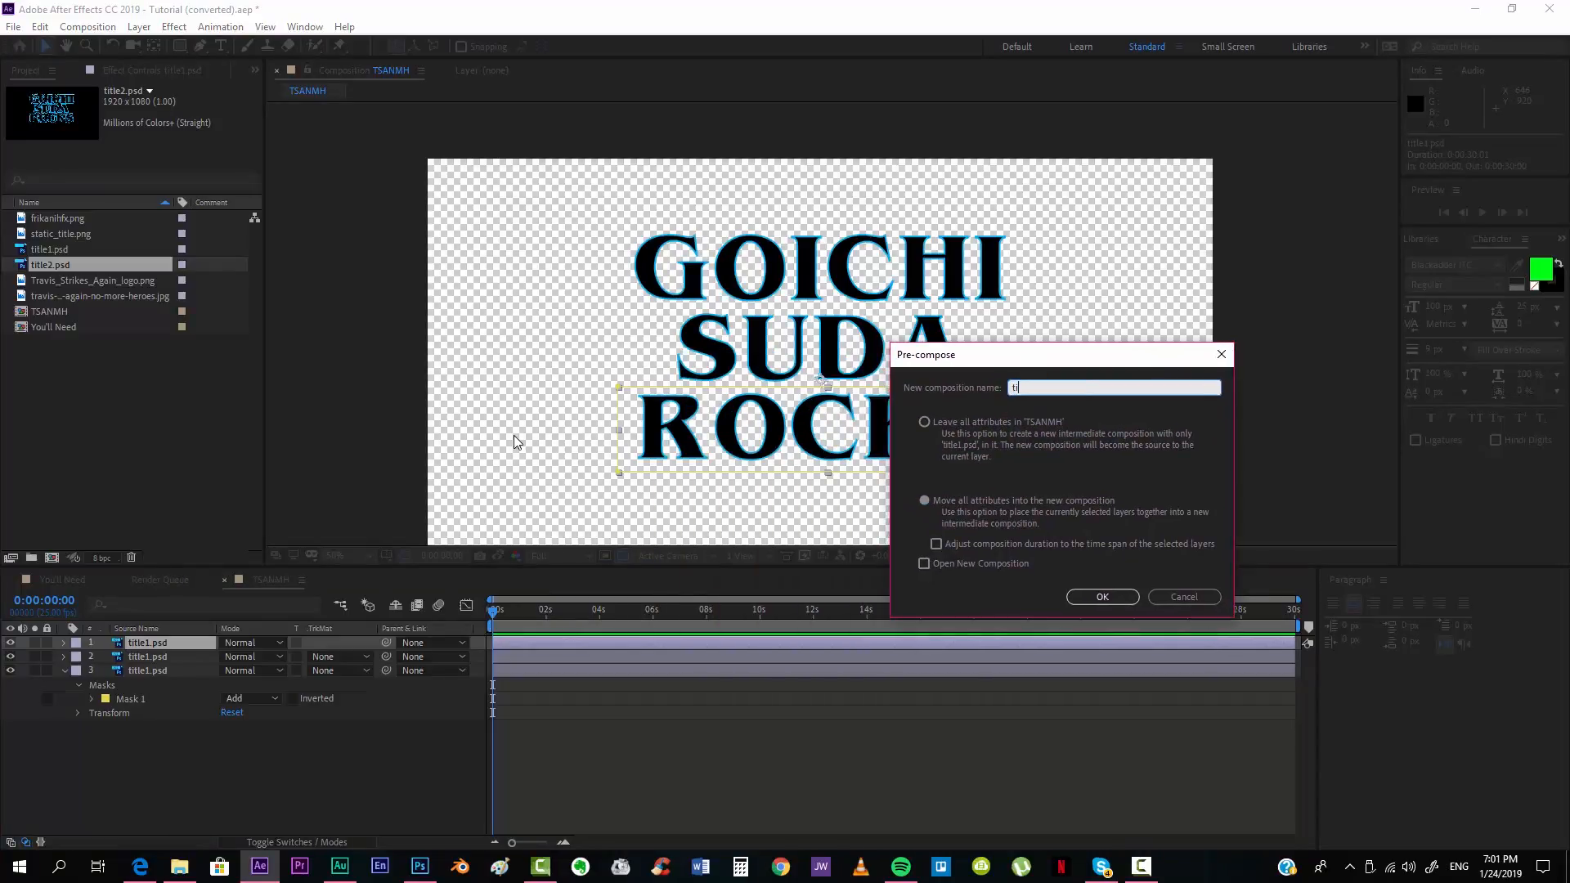
{"action": "type", "text": "tle1"}
{"action": "key", "text": "Return"}
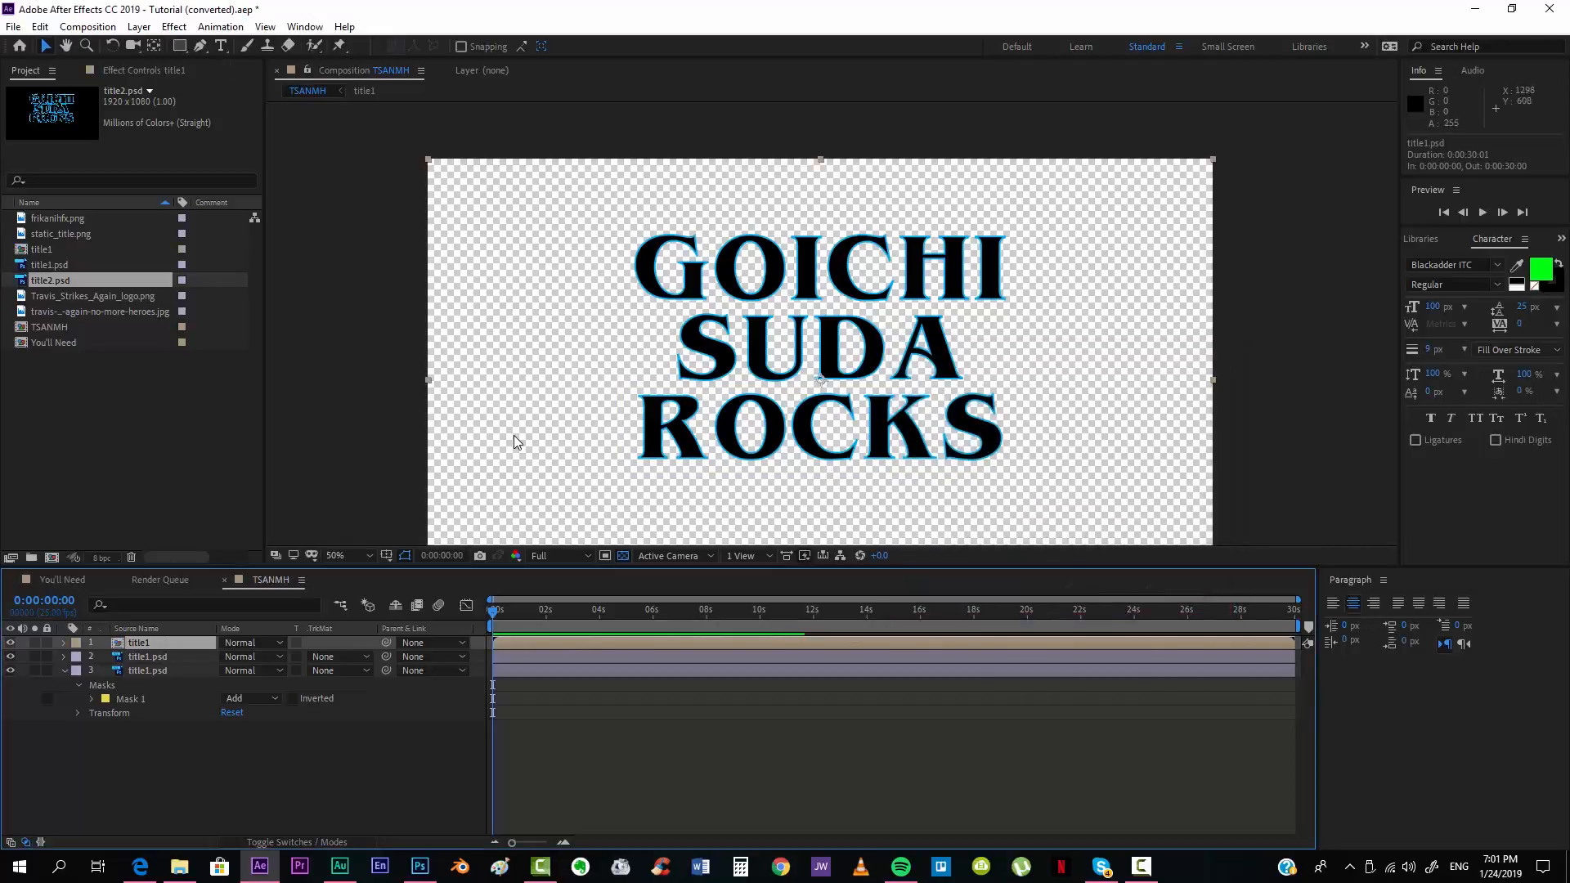
Step: Pre-compose the SUDA layer into a new composition named title2, moving all attributes into it
{"action": "key", "text": "e"}
{"action": "key", "text": "c"}
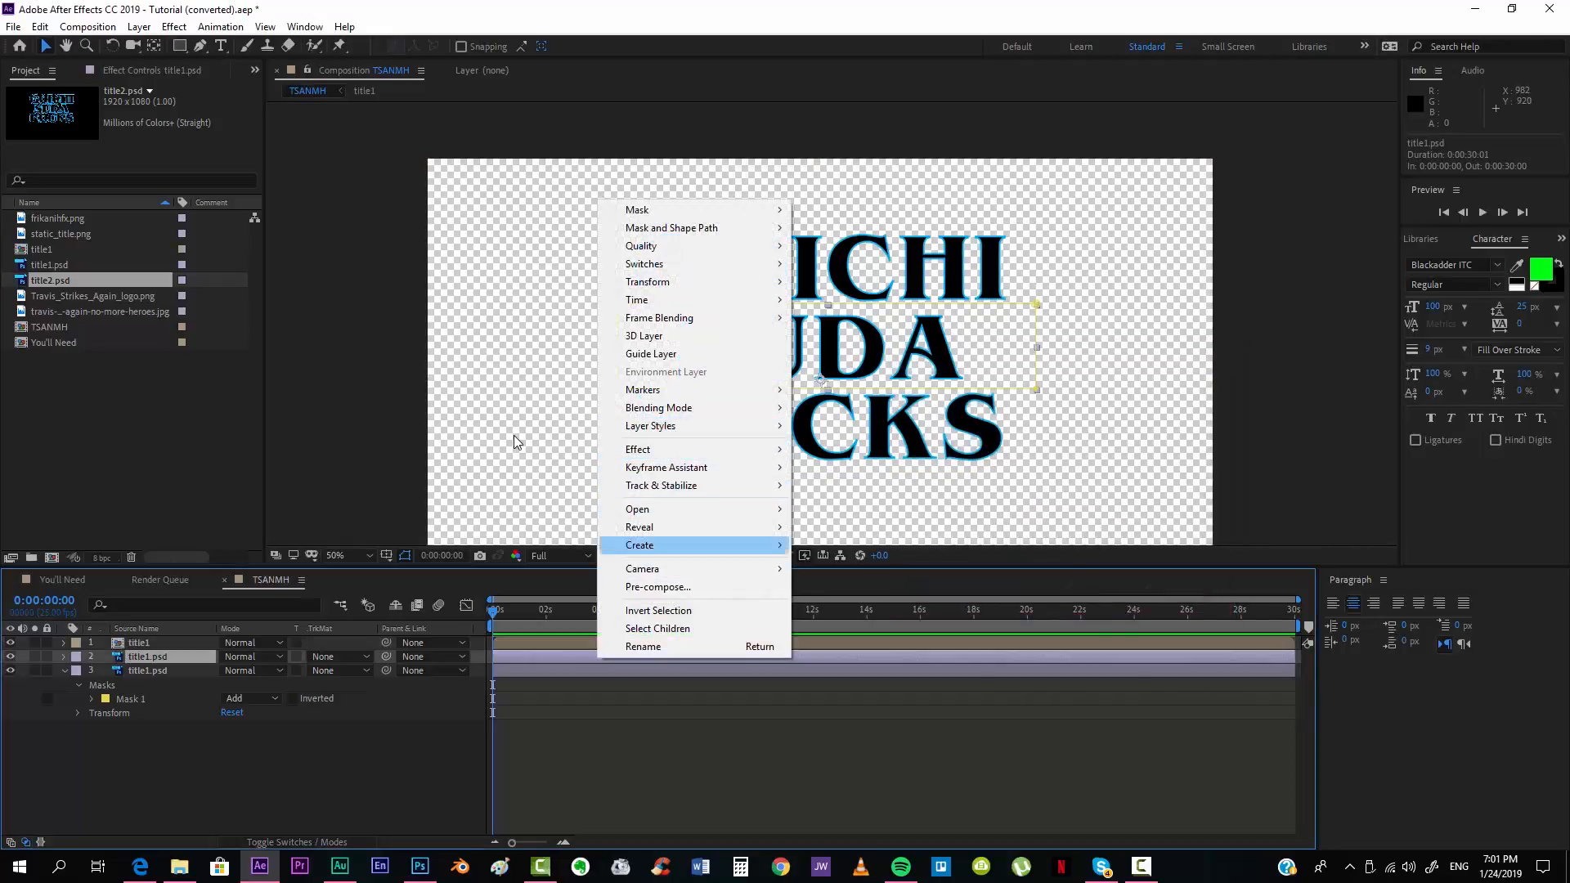
{"action": "key", "text": "c"}
{"action": "key", "text": "c"}
{"action": "key", "text": "p"}
{"action": "key", "text": "Return"}
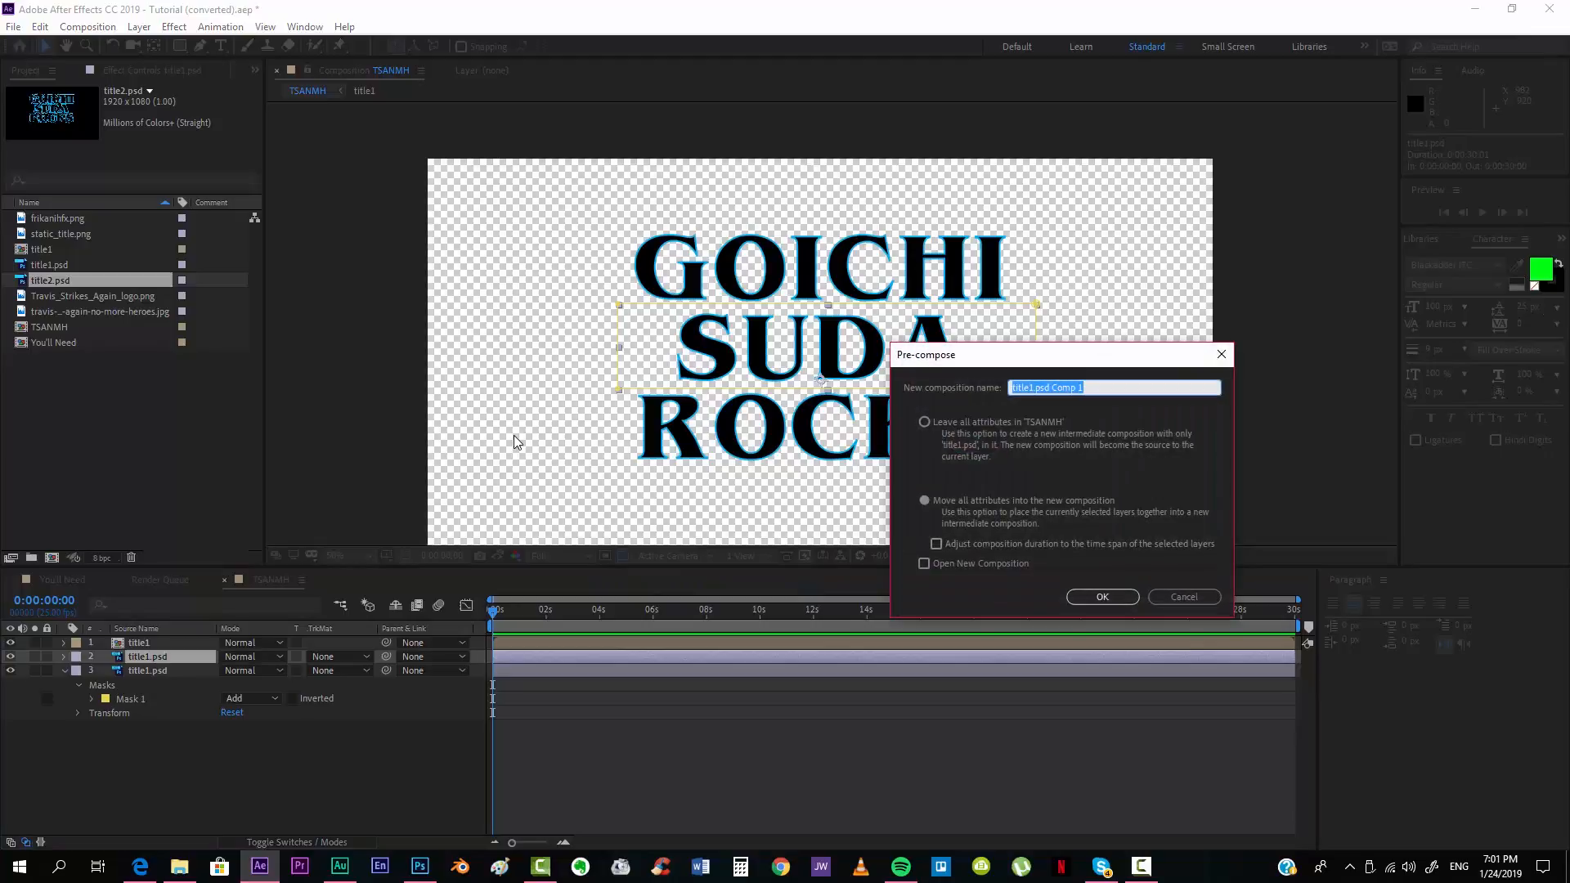
{"action": "type", "text": "title2"}
{"action": "key", "text": "Return"}
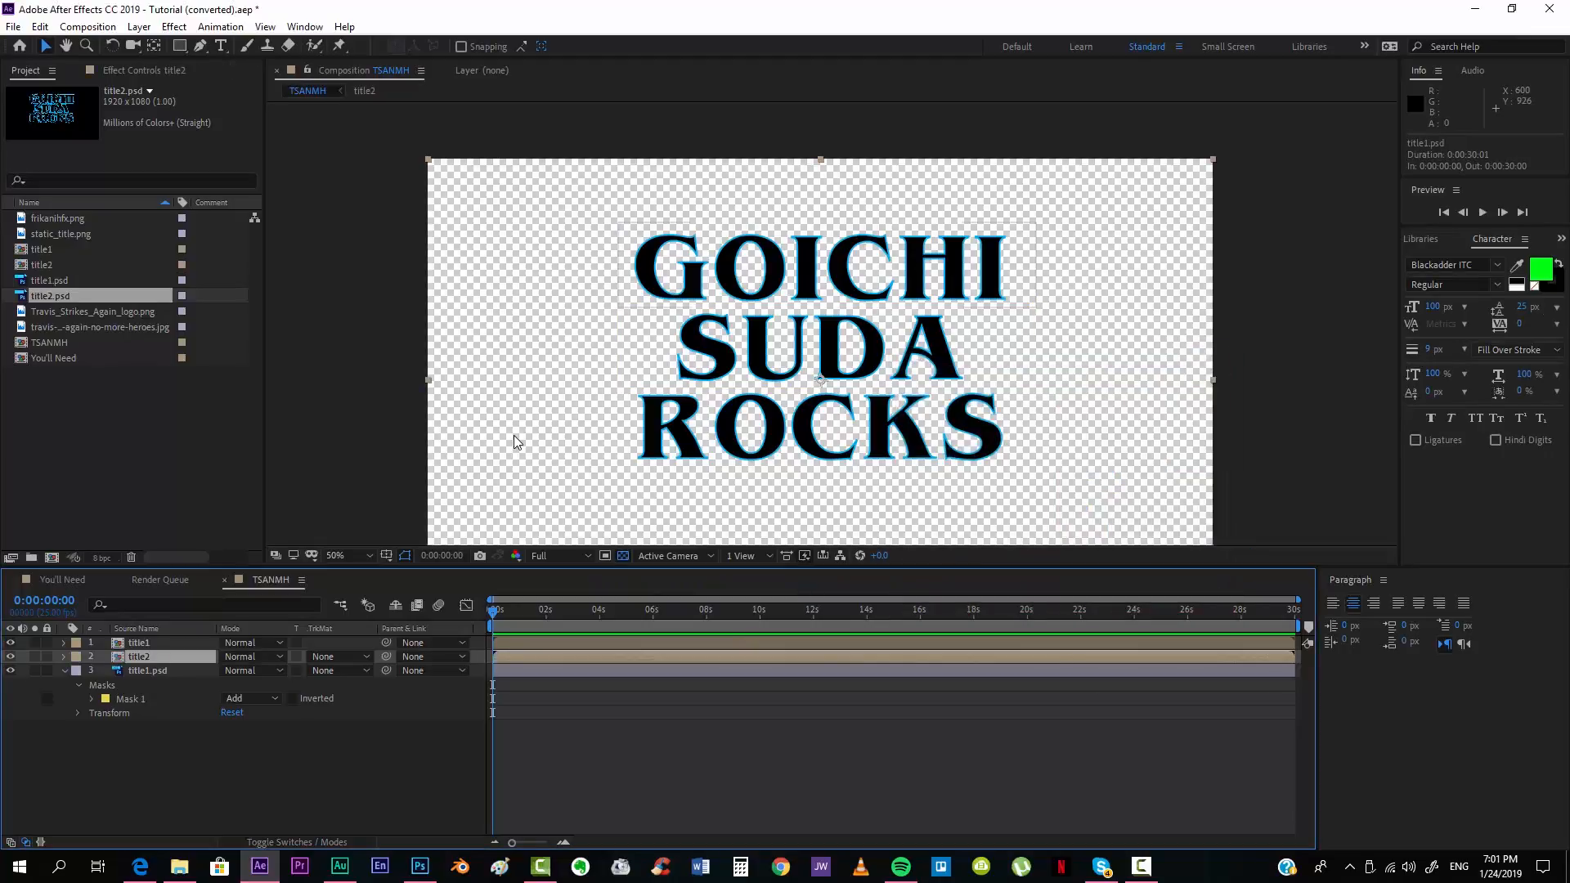
Step: Pre-compose the remaining GOICHI layer into a new composition named title3, moving all attributes into it
{"action": "key", "text": "Menu"}
{"action": "key", "text": "Up"}
{"action": "key", "text": "Up"}
{"action": "key", "text": "Up"}
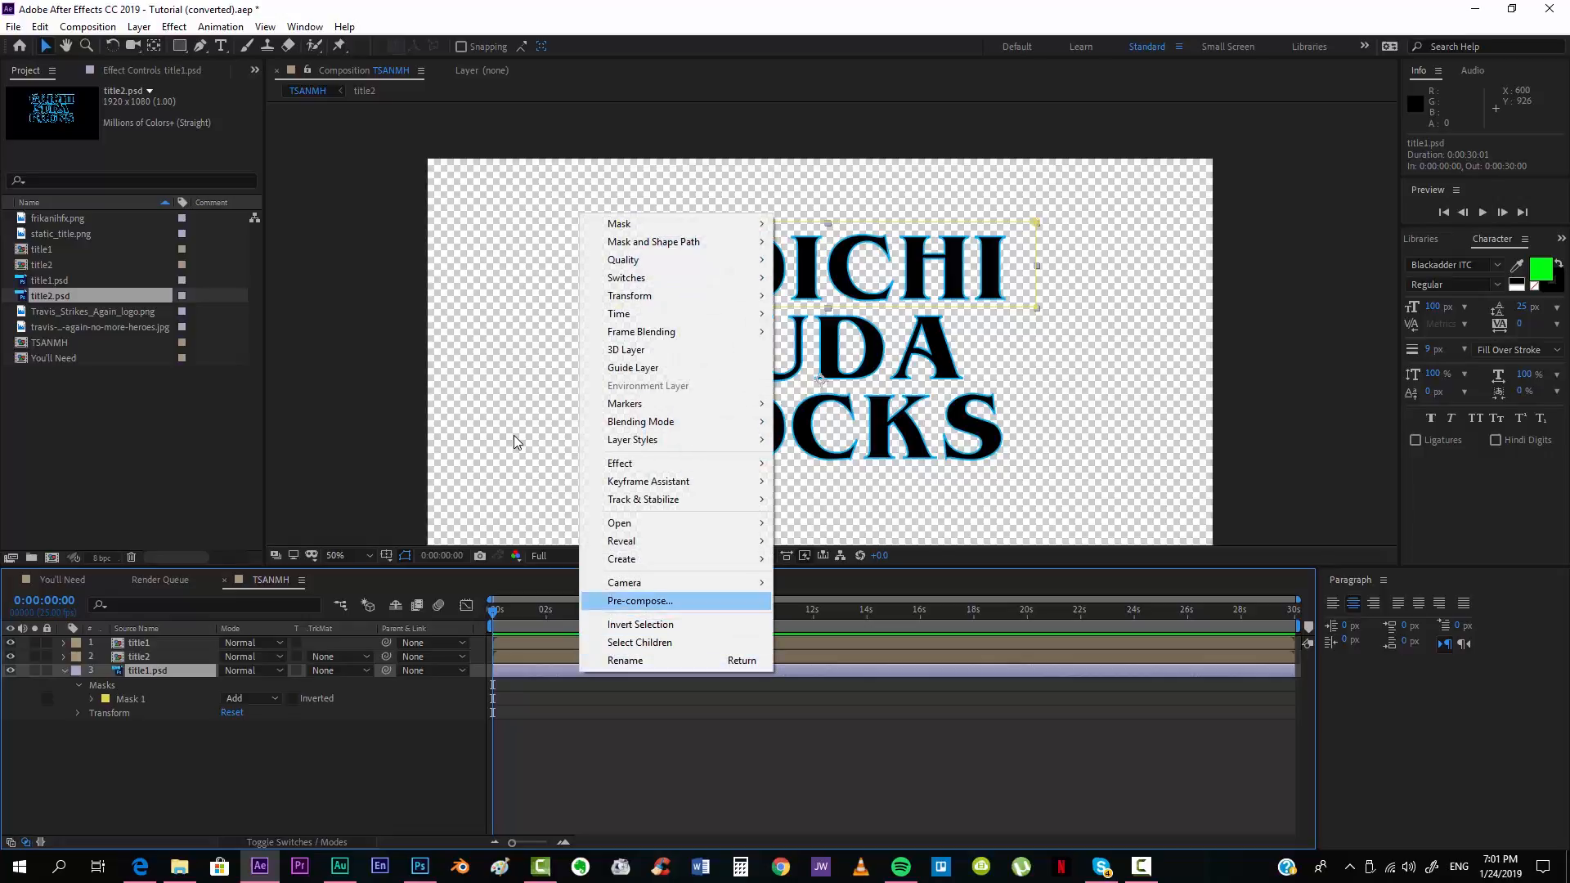
{"action": "key", "text": "Return"}
{"action": "type", "text": "title3"}
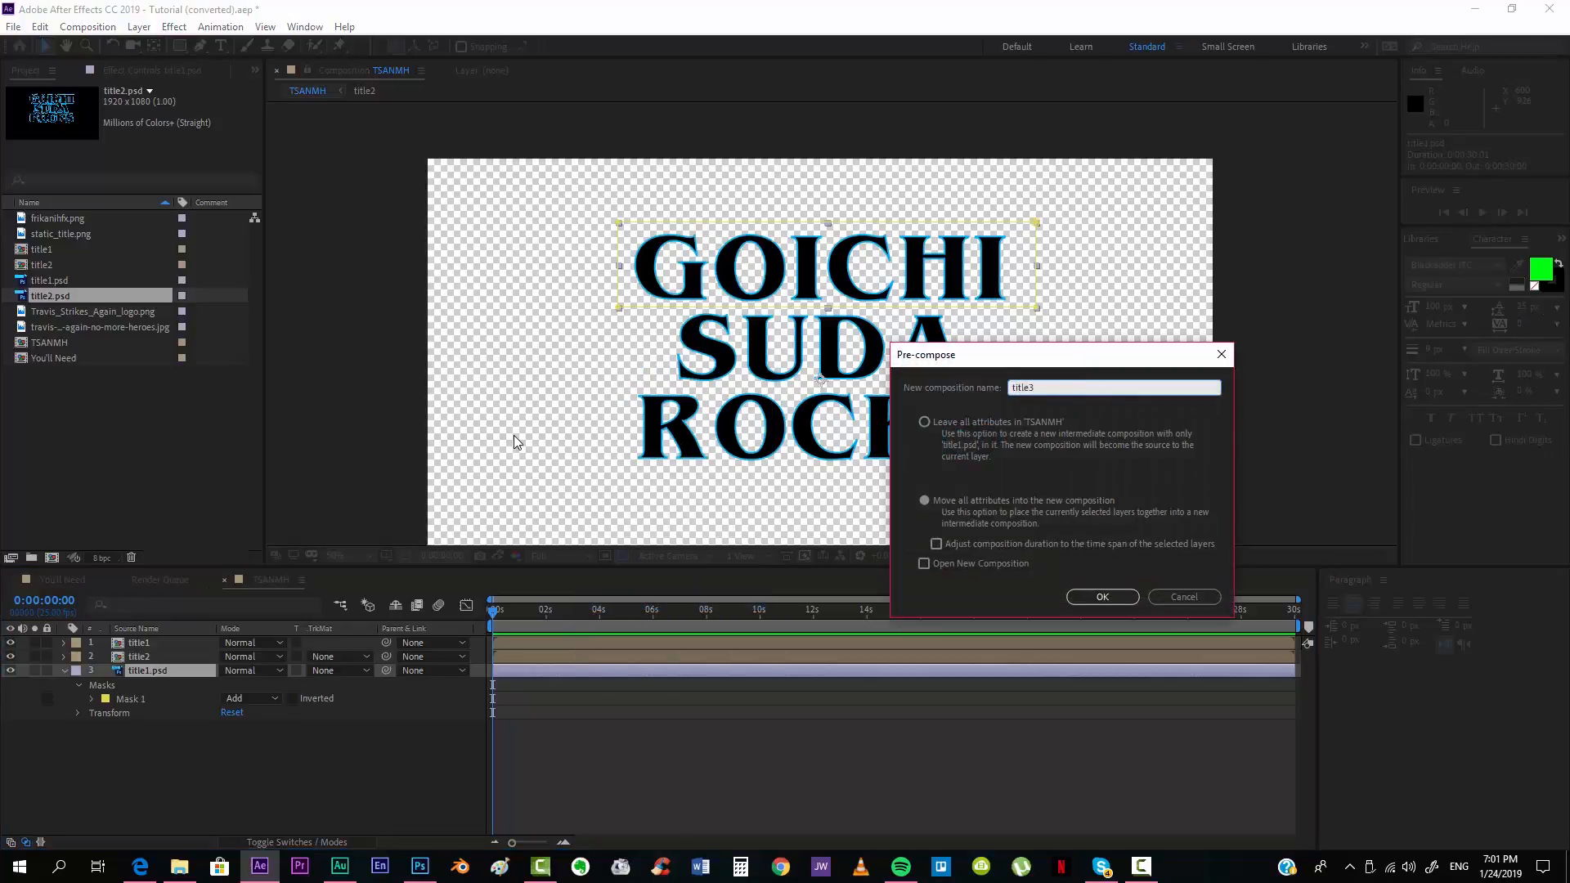
{"action": "key", "text": "Return"}
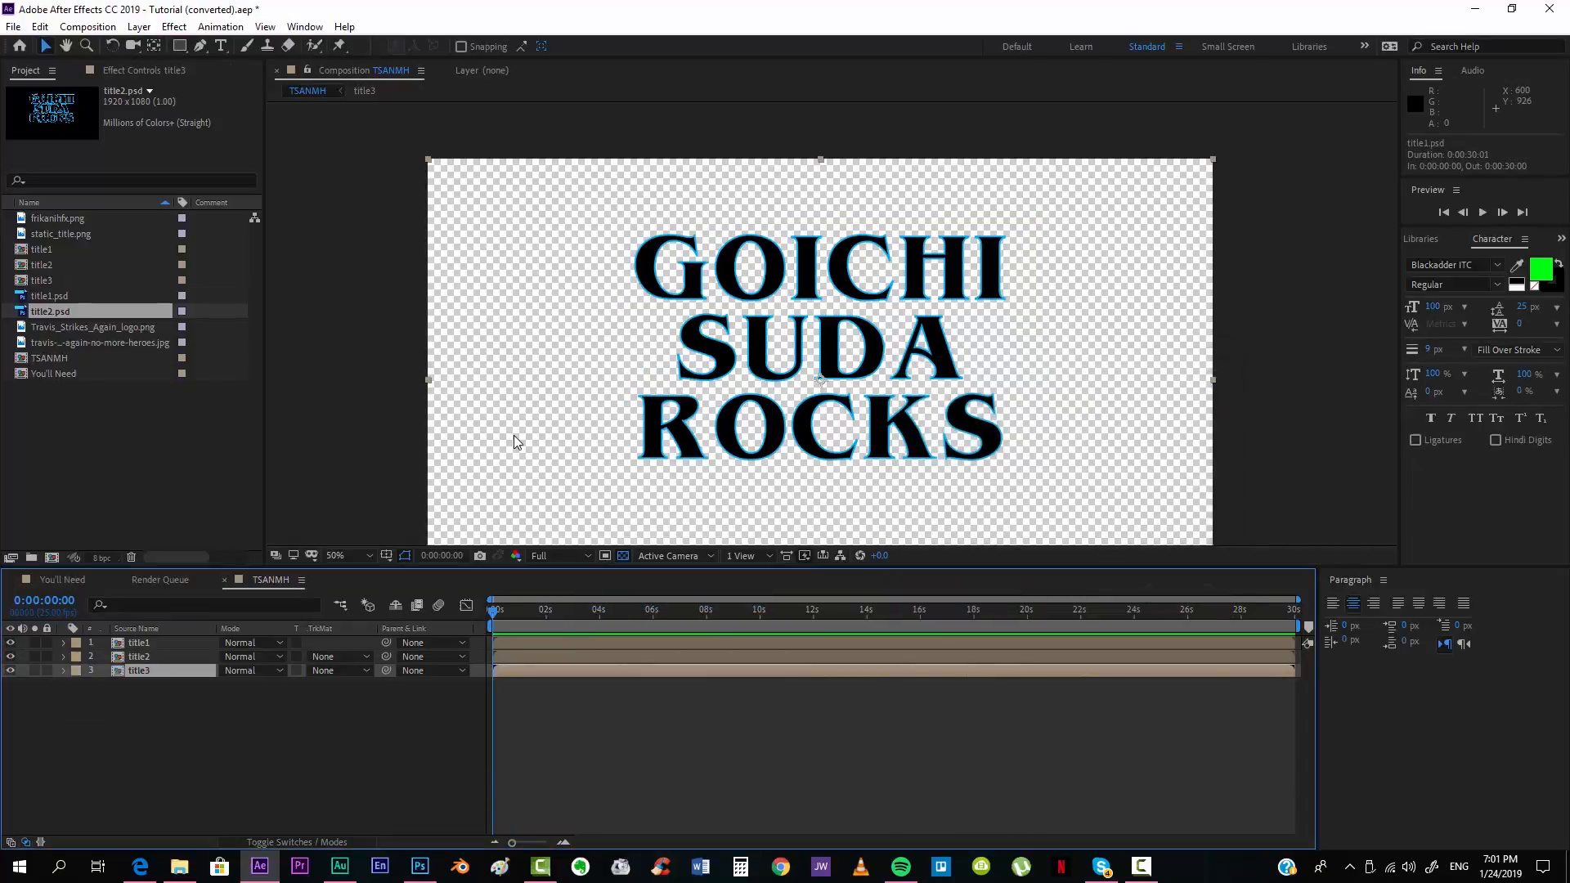
Step: Reorder the layers with title3 at the top and title1 at the bottom, toggling their visibility to check which word each holds
{"action": "left_click", "coordinate": [34, 671]}
{"action": "left_click", "coordinate": [34, 671]}
{"action": "mouse_move", "coordinate": [139, 670]}
{"action": "left_mouse_down"}
{"action": "mouse_move", "coordinate": [139, 643]}
{"action": "mouse_move", "coordinate": [139, 679]}
{"action": "left_mouse_up"}
{"action": "left_click", "coordinate": [34, 642]}
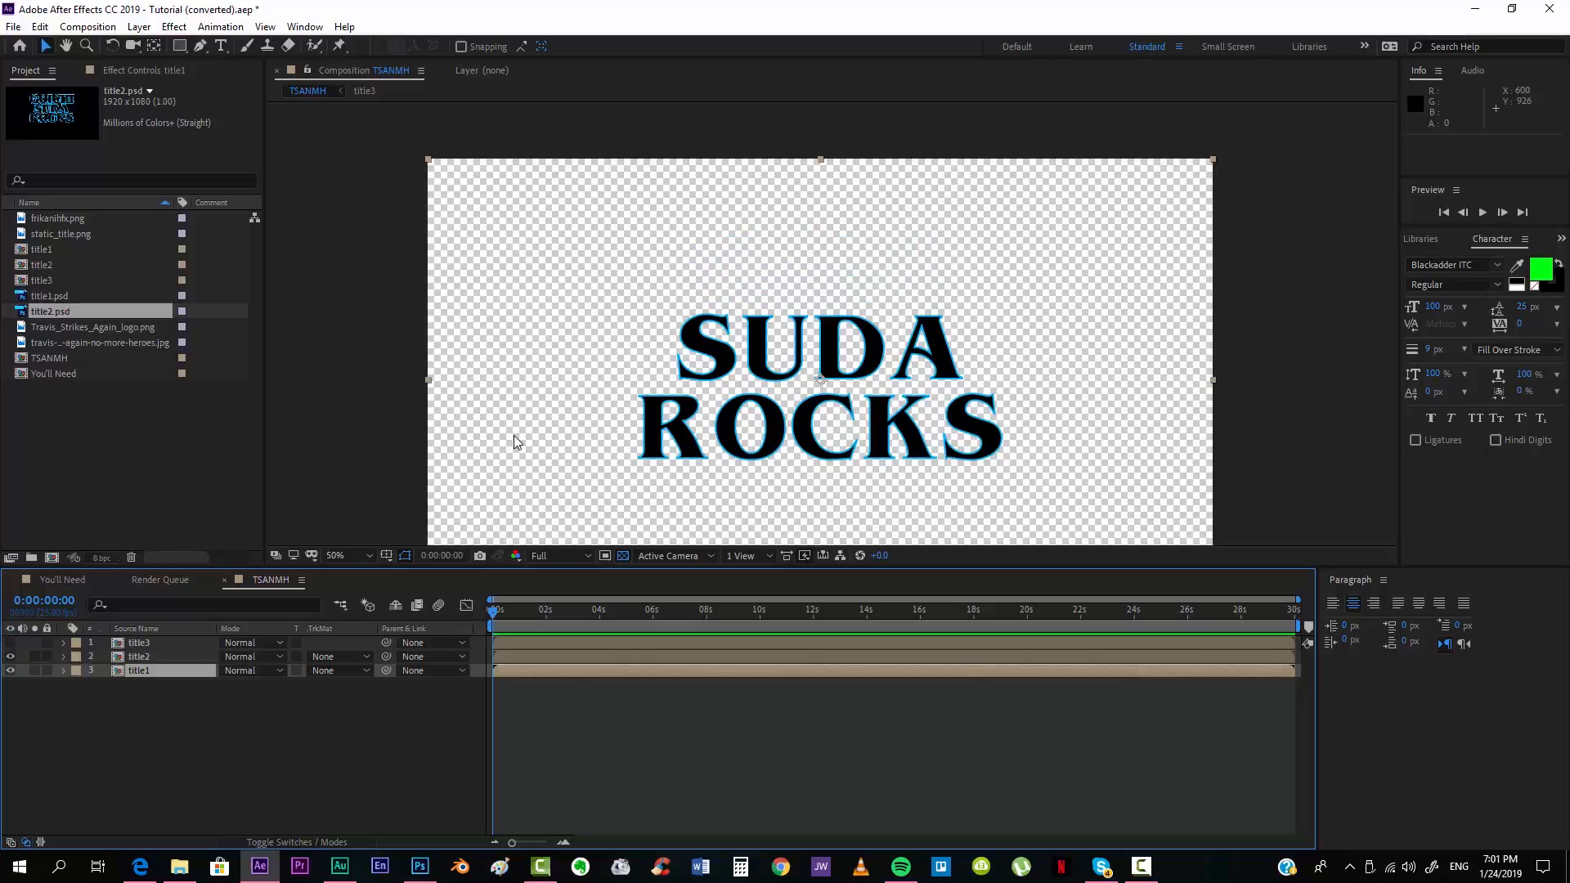
{"action": "left_click", "coordinate": [34, 657]}
{"action": "left_click", "coordinate": [34, 657]}
{"action": "left_click", "coordinate": [34, 643]}
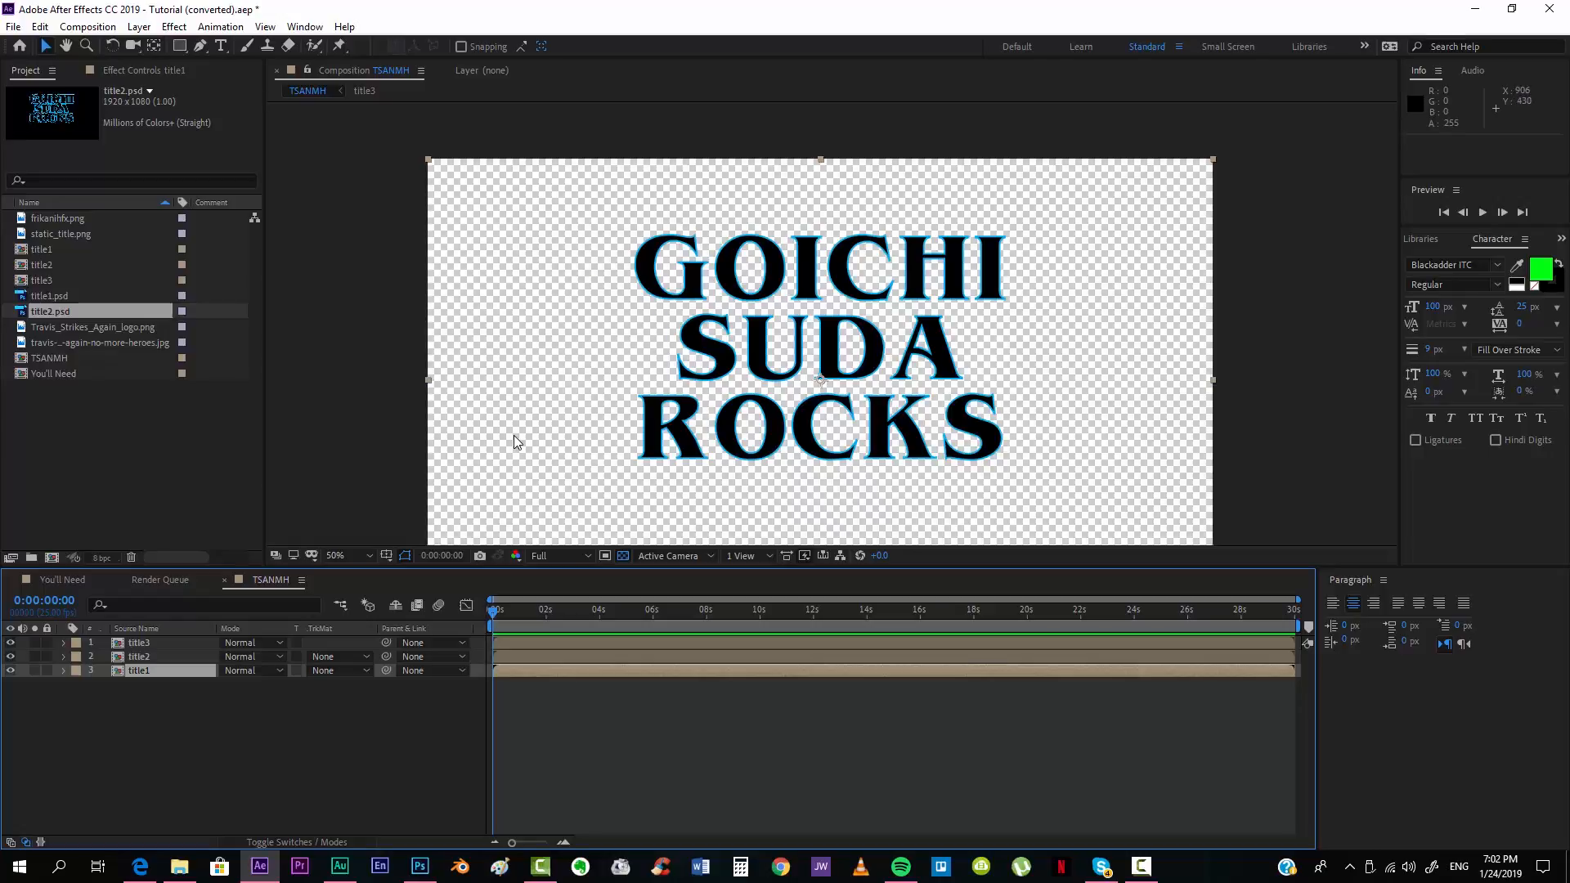
Step: Trace the blue outlines of all the GOICHI letters on the title3 layer with one continuous Pen tool mask path
{"action": "scroll", "coordinate": [517, 443], "scroll_direction": "up", "scroll_amount": 4}
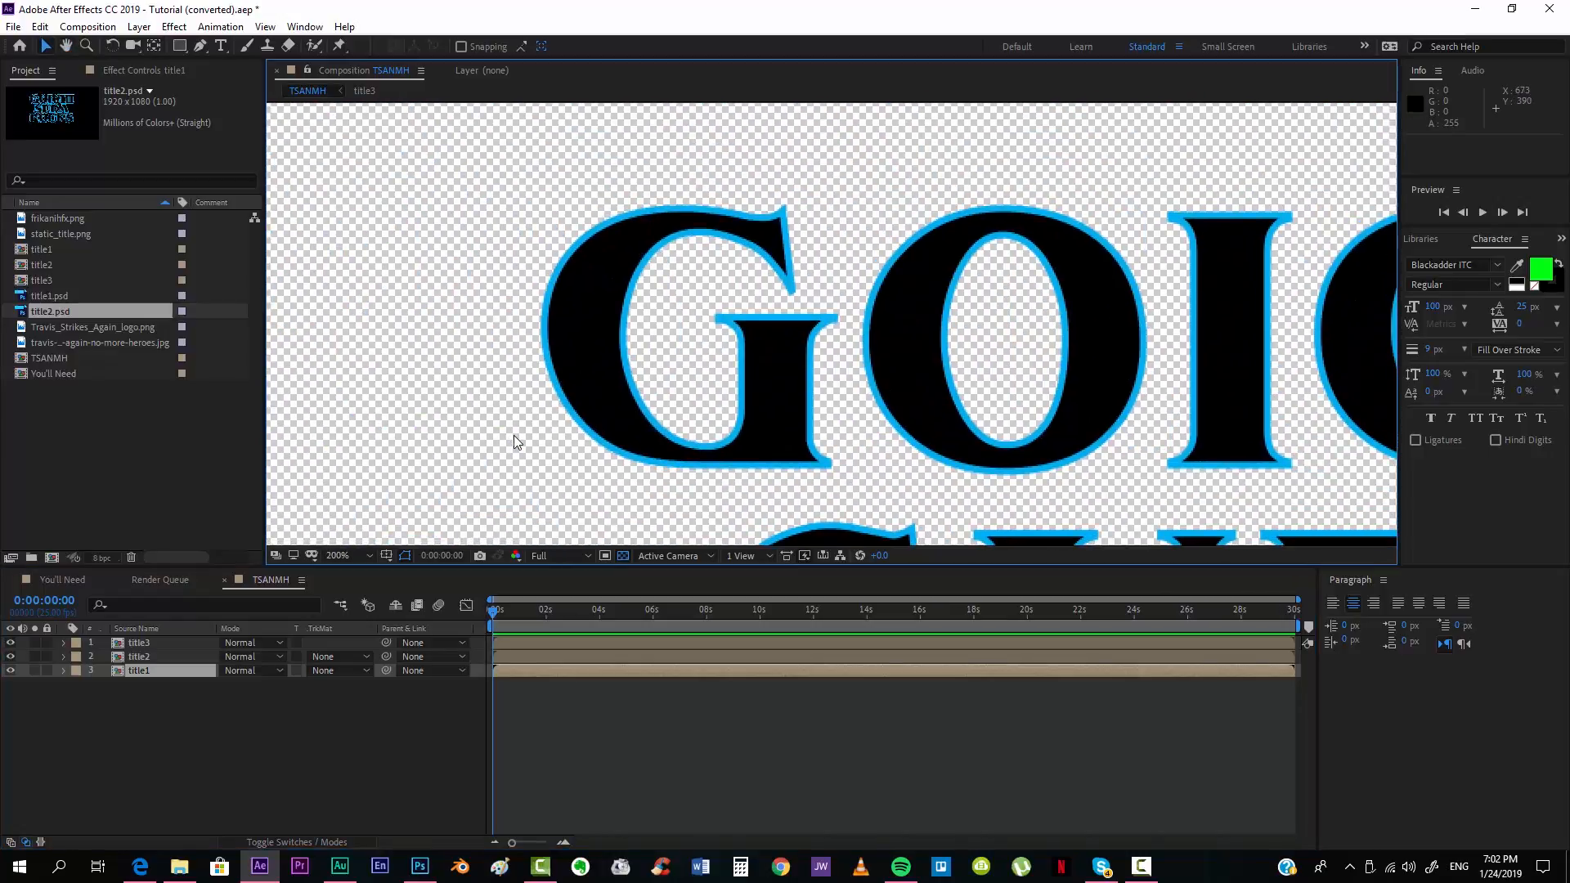
{"action": "key", "text": "ctrl+Up"}
{"action": "key", "text": "ctrl+Up"}
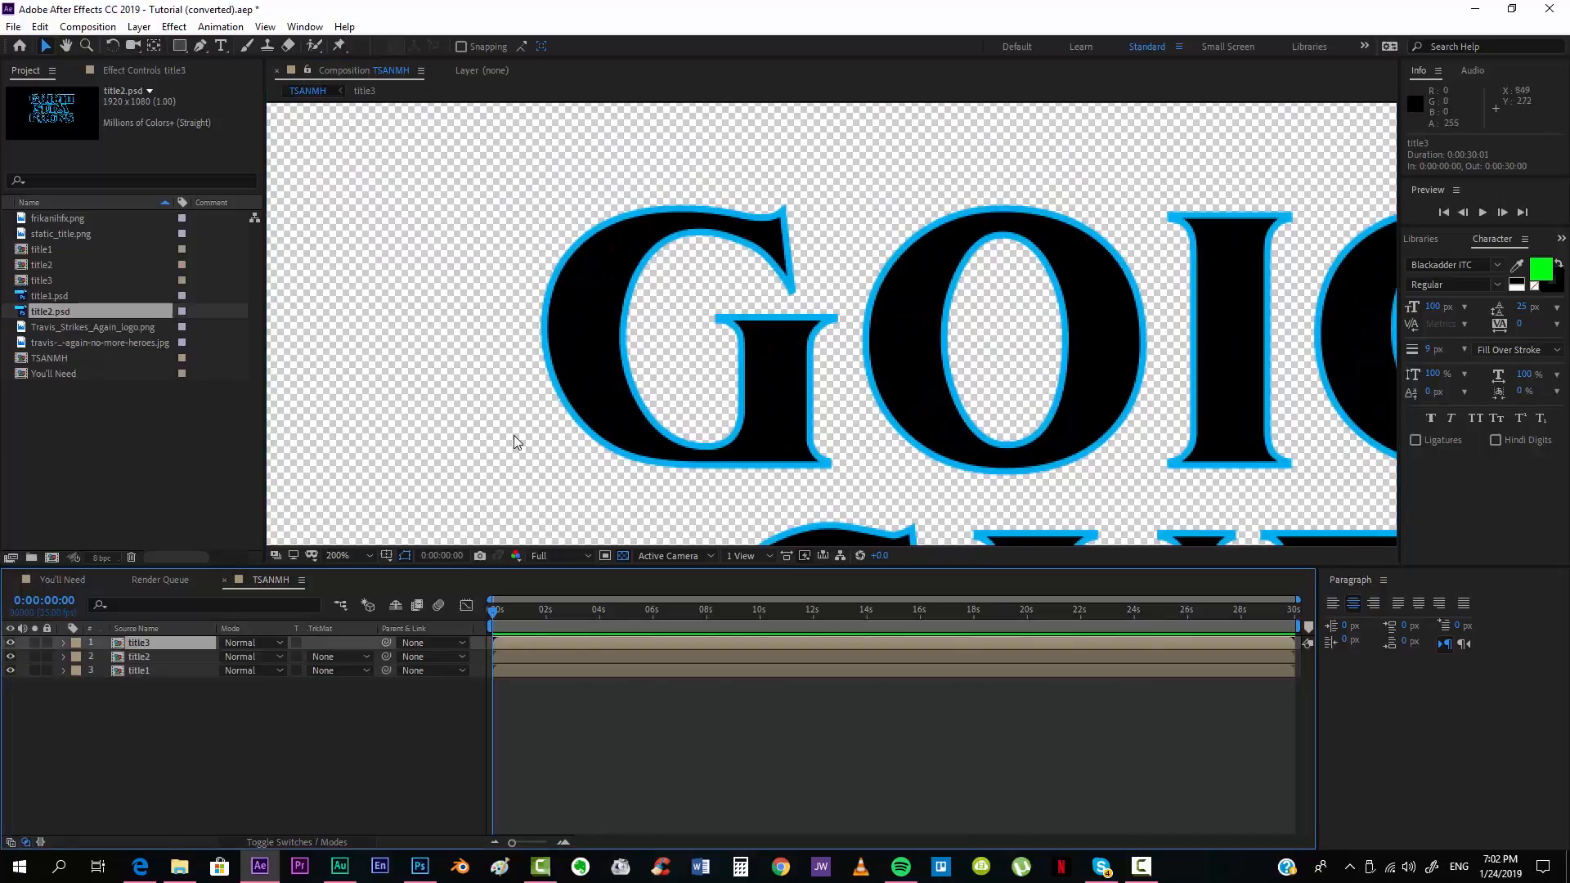
{"action": "left_click", "coordinate": [200, 46]}
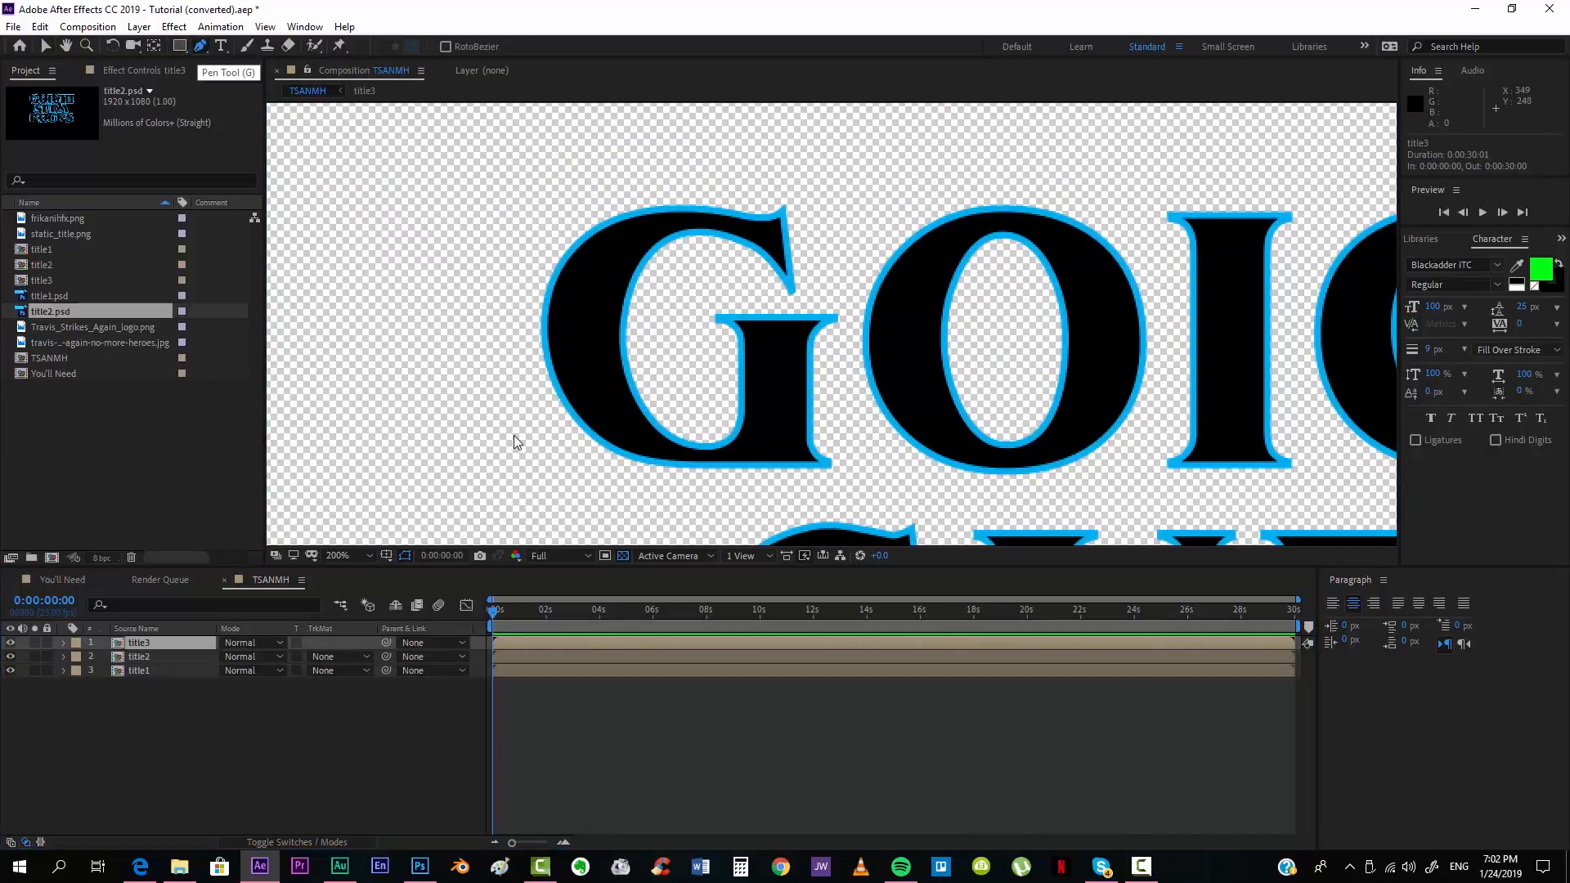
{"action": "scroll", "coordinate": [517, 443], "scroll_direction": "up", "scroll_amount": 3}
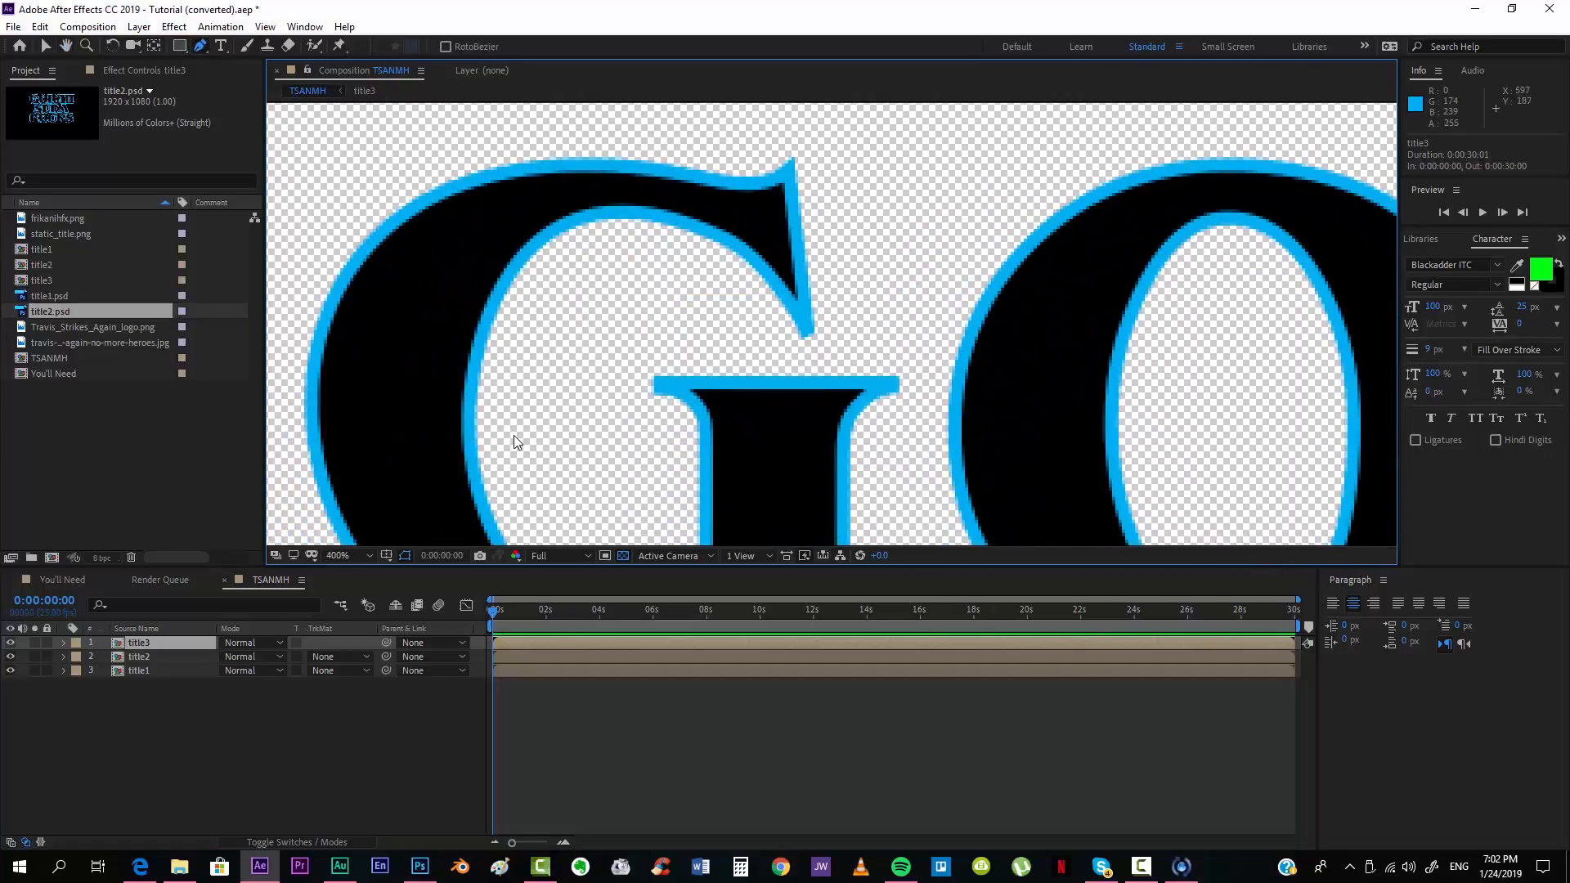
{"action": "scroll", "coordinate": [517, 442], "scroll_direction": "up", "scroll_amount": 1}
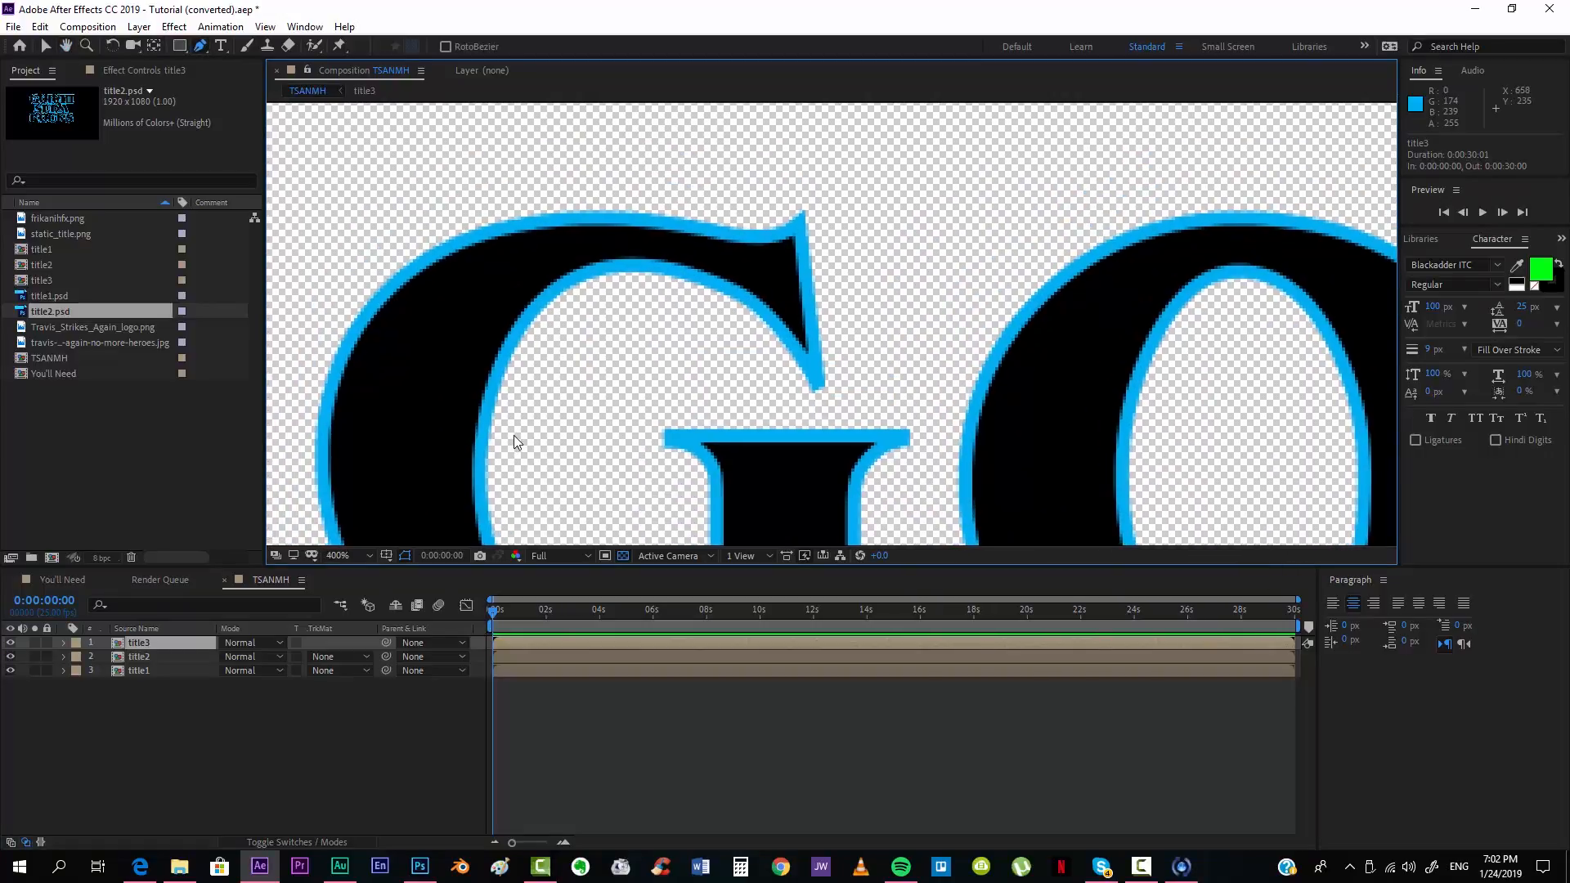
{"action": "left_click", "coordinate": [797, 223]}
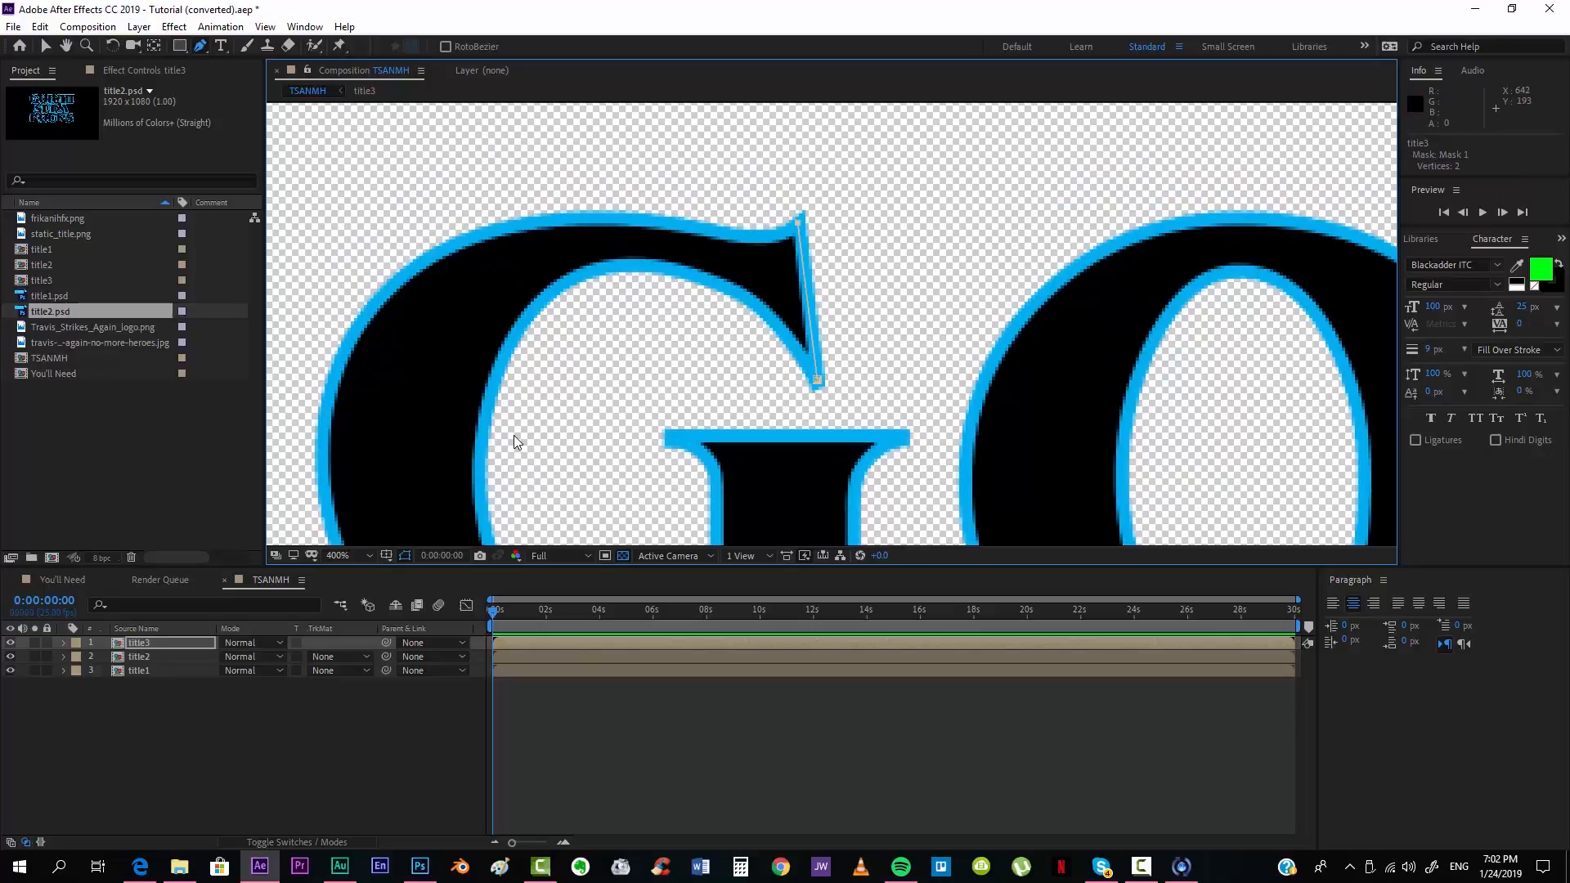
{"action": "left_click_drag", "start_coordinate": [756, 236], "coordinate": [736, 236]}
{"action": "left_click_drag", "start_coordinate": [563, 214], "coordinate": [532, 219]}
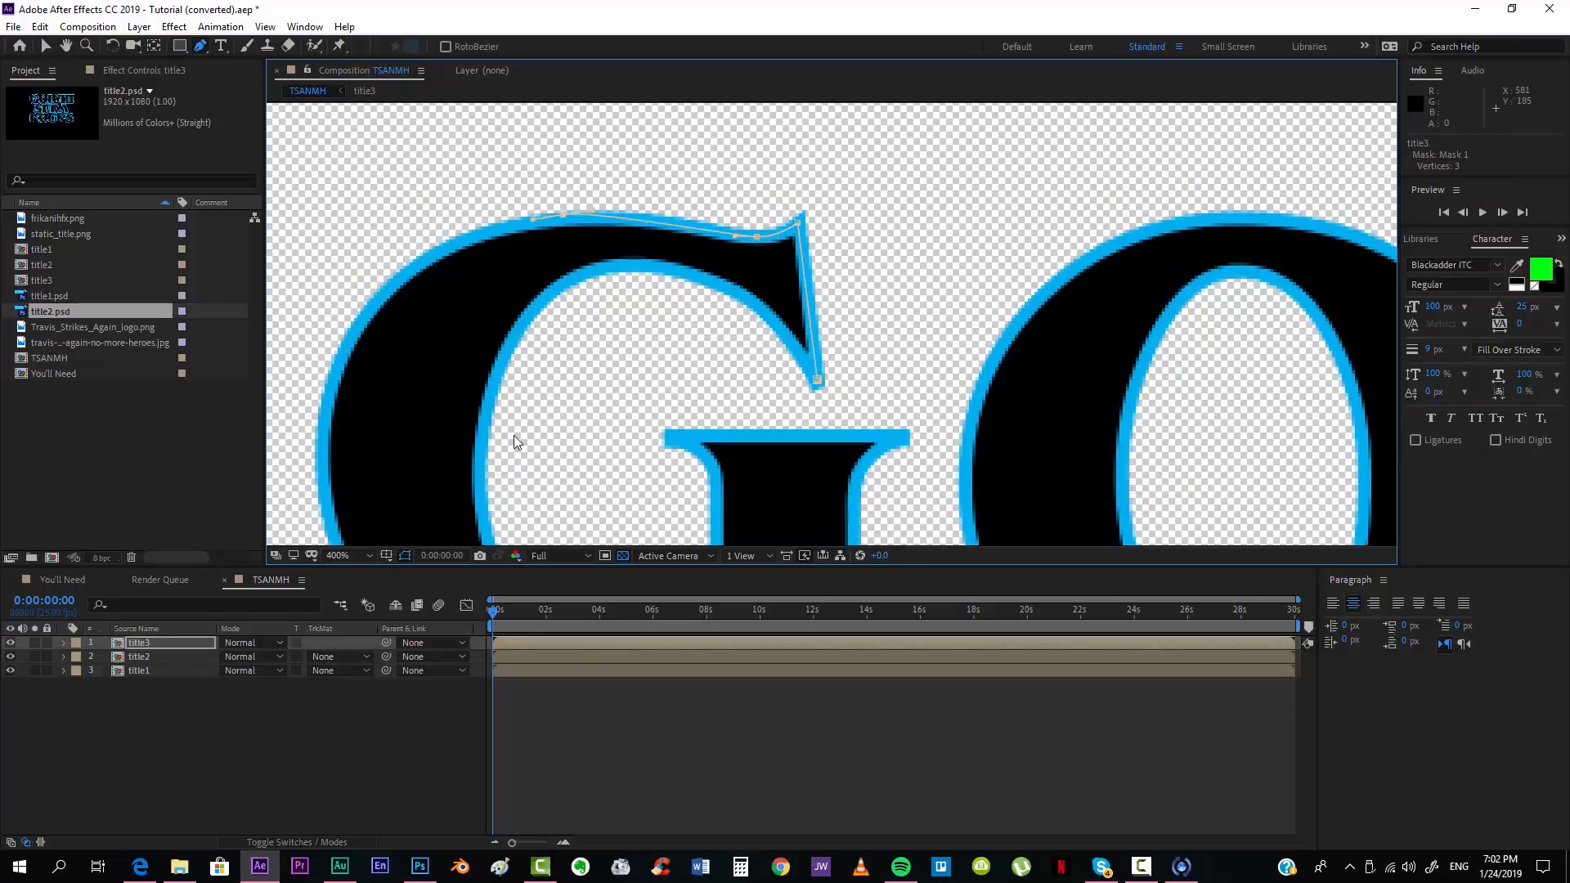
{"action": "left_click_drag", "start_coordinate": [388, 288], "coordinate": [363, 321]}
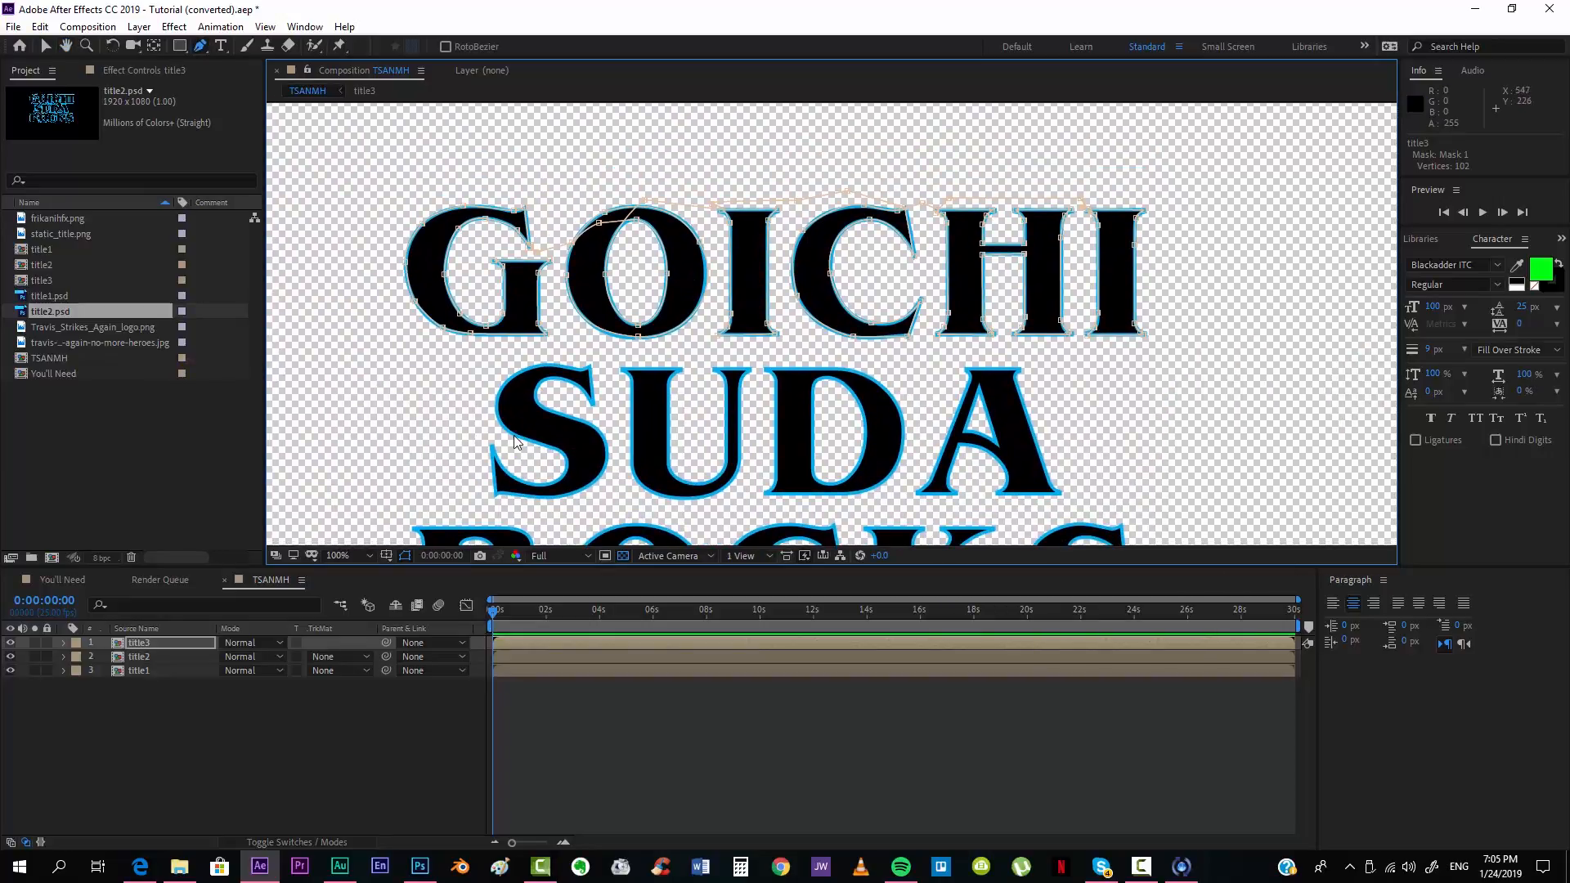
{"action": "scroll", "coordinate": [515, 442], "scroll_direction": "up", "scroll_amount": 2}
{"action": "scroll", "coordinate": [514, 442], "scroll_direction": "down", "scroll_amount": 2}
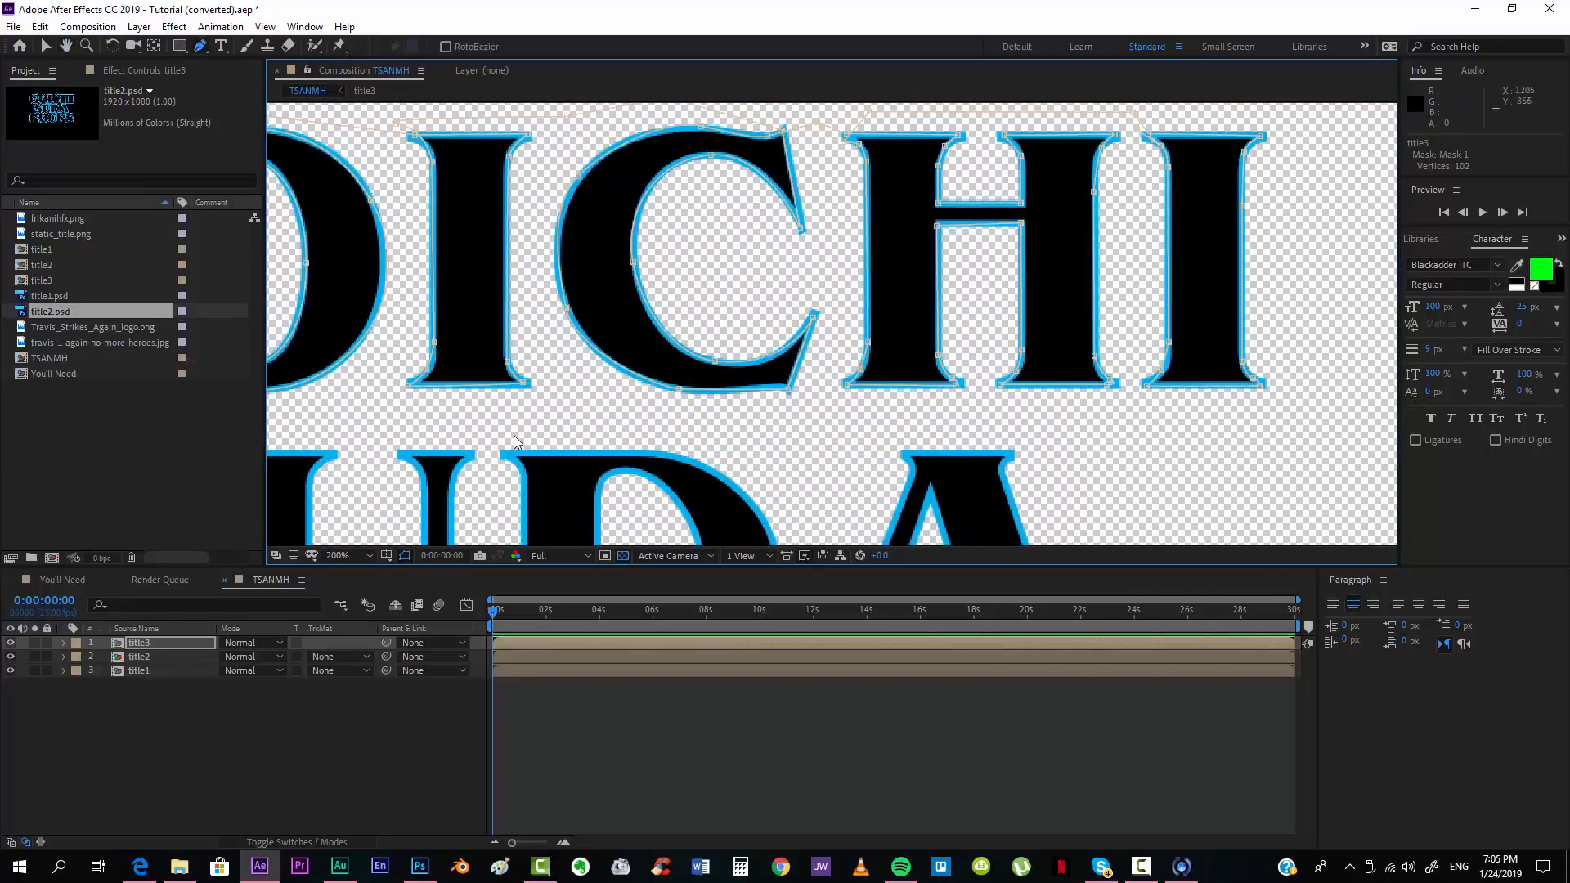
Step: Turn off the transparency grid, find the Stroke effect under Generate and apply it to the title3 layer
{"action": "mouse_move", "coordinate": [514, 442]}
{"action": "left_mouse_down"}
{"action": "mouse_move", "coordinate": [577, 460]}
{"action": "mouse_move", "coordinate": [536, 444]}
{"action": "left_mouse_up"}
{"action": "left_click", "coordinate": [623, 556]}
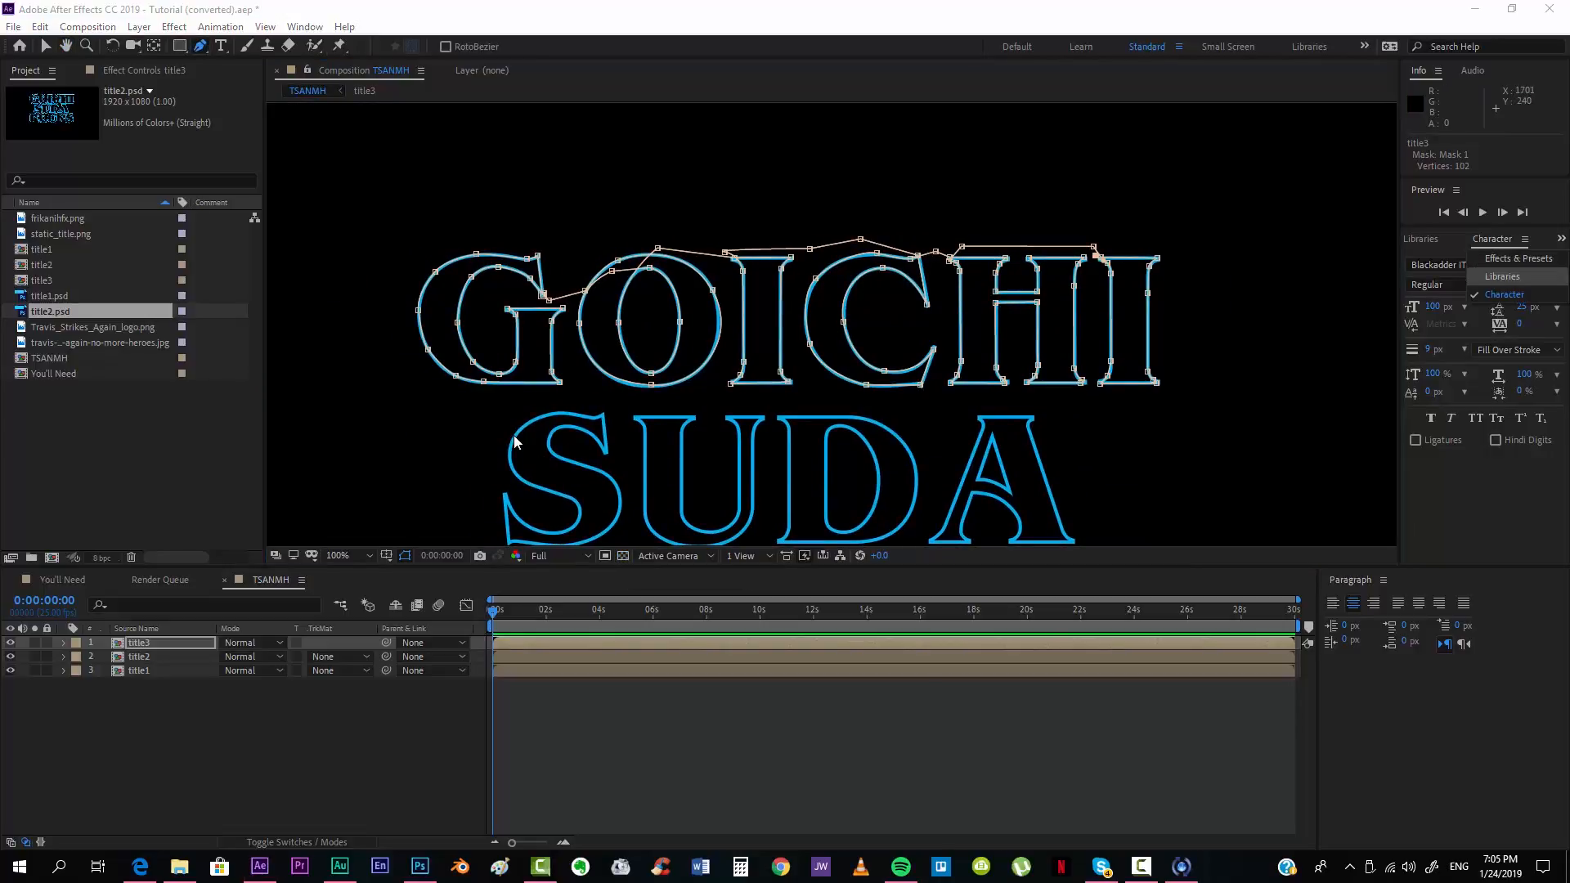
{"action": "key", "text": "ctrl+5"}
{"action": "key", "text": "ctrl+f"}
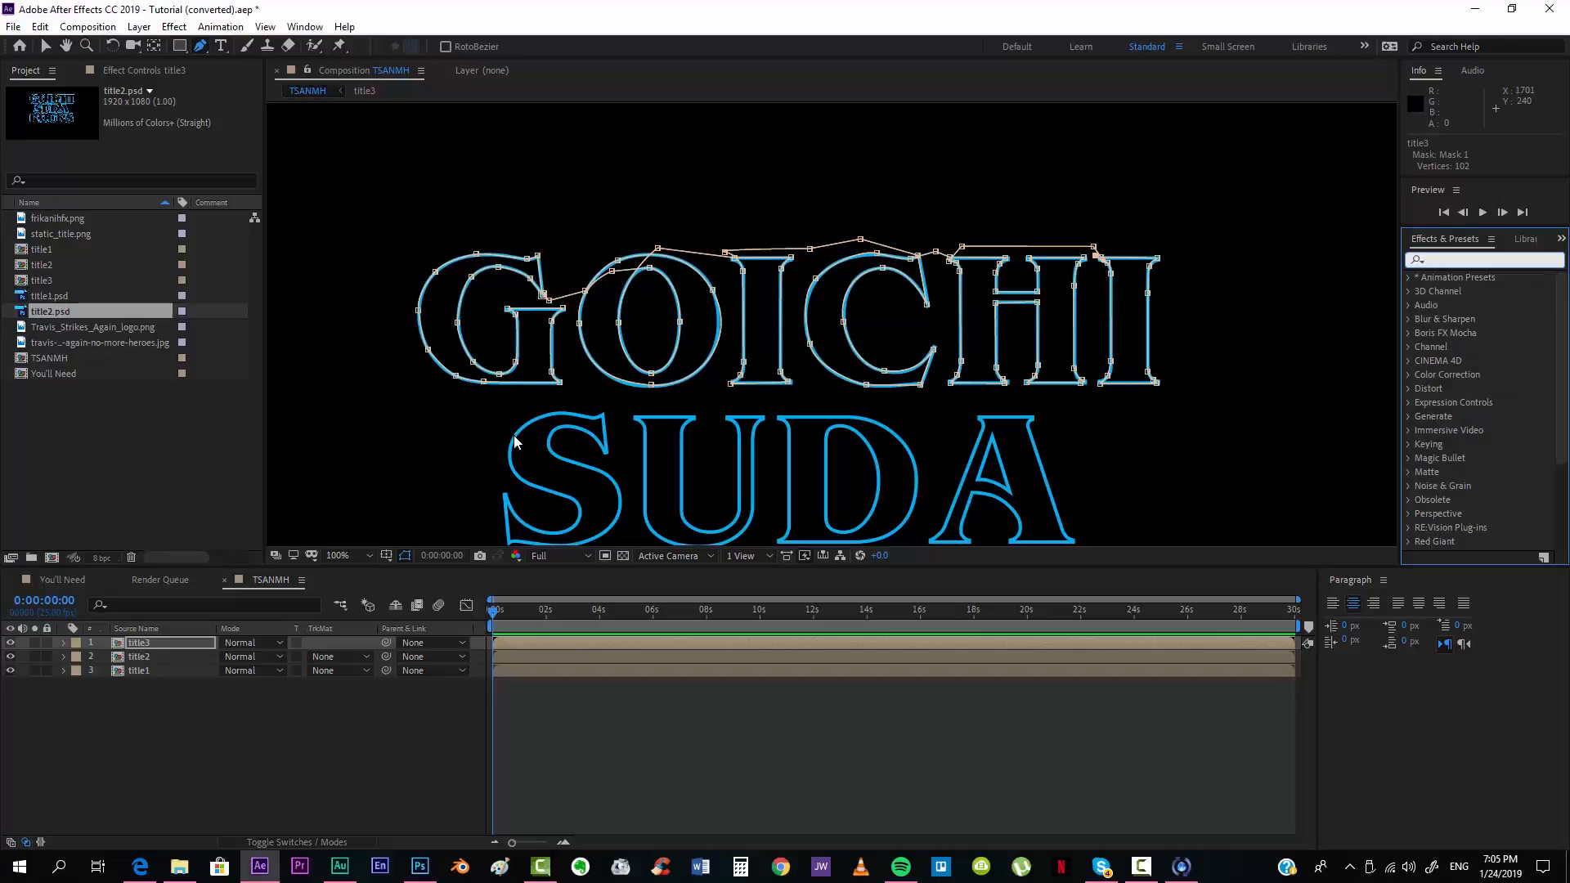
{"action": "type", "text": "stroke"}
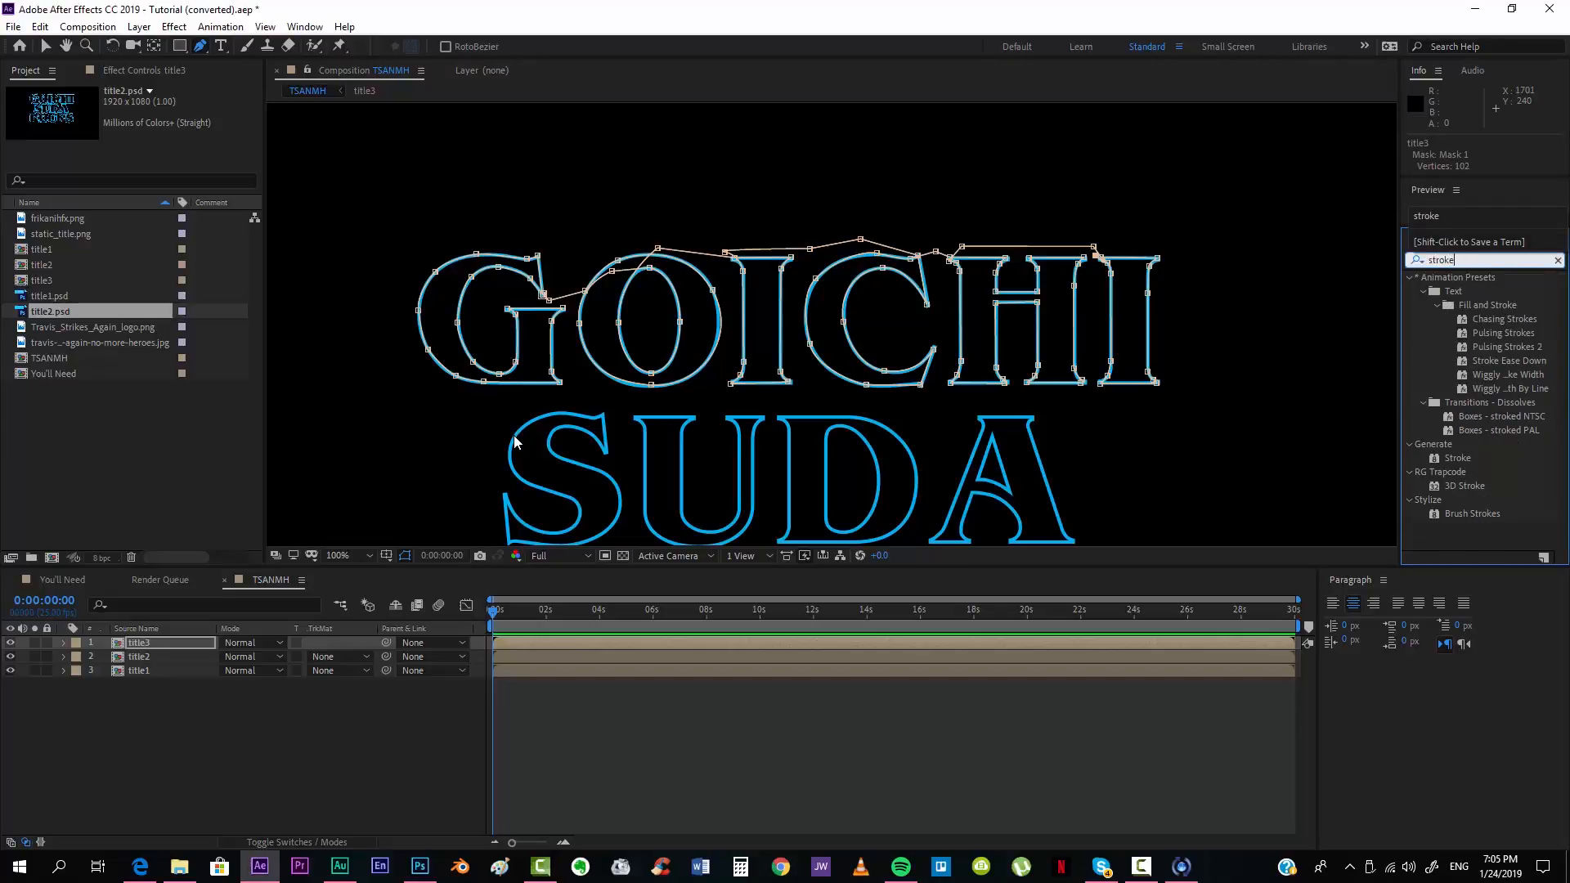
{"action": "left_click_drag", "start_coordinate": [1457, 458], "coordinate": [746, 643]}
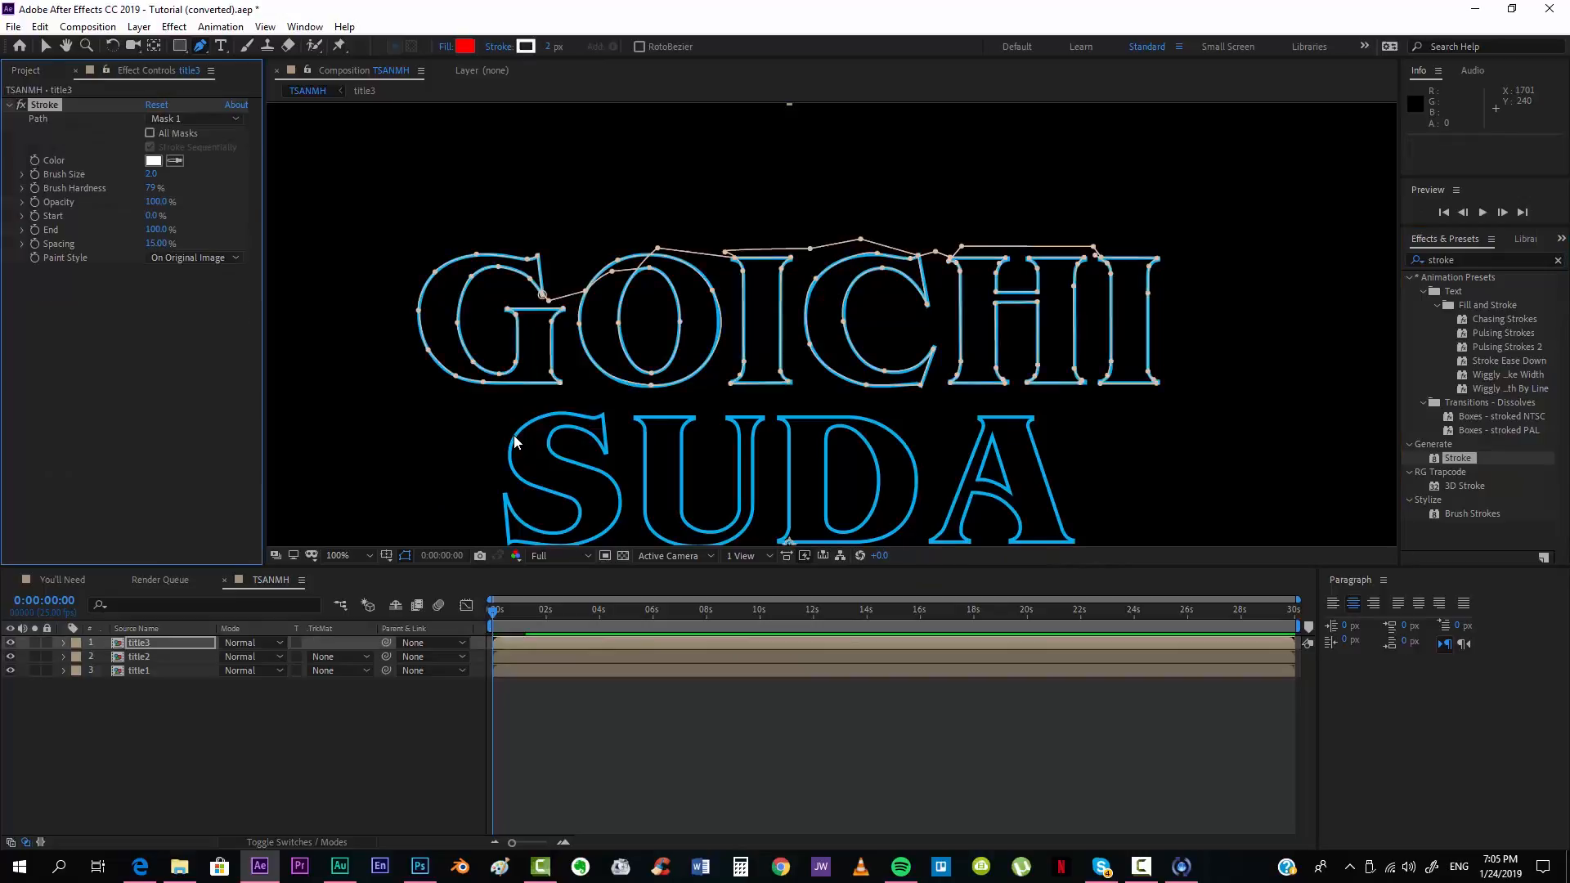
Step: Set the Stroke effect's color to black (000000) and its brush size to 6.2
{"action": "key", "text": "v"}
{"action": "left_click_drag", "start_coordinate": [496, 284], "coordinate": [521, 284]}
{"action": "left_click", "coordinate": [153, 161]}
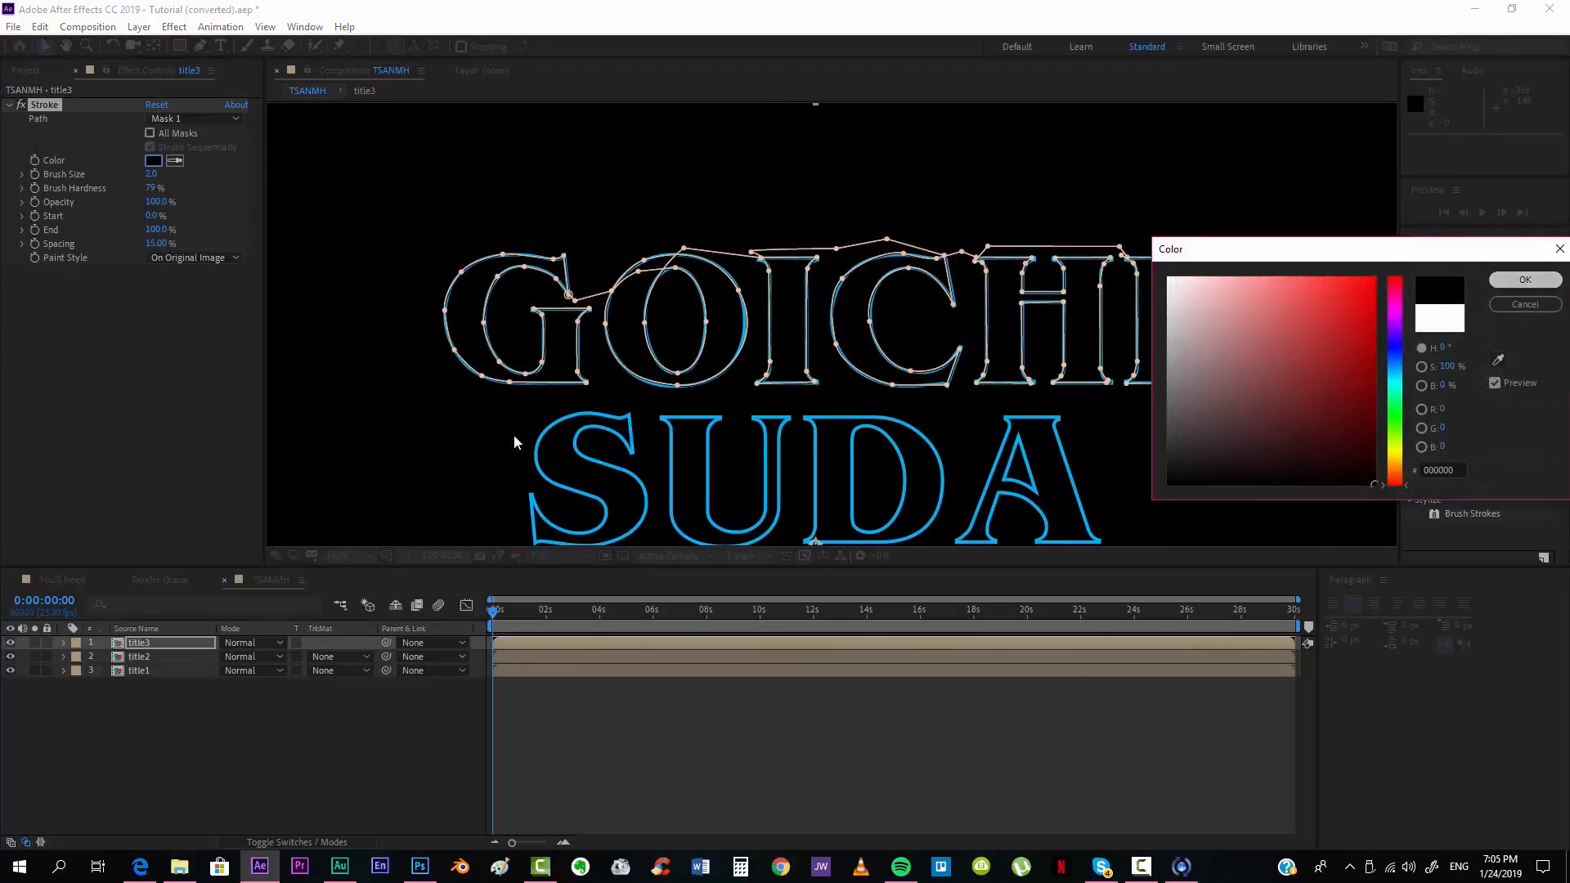
{"action": "left_click", "coordinate": [1525, 279]}
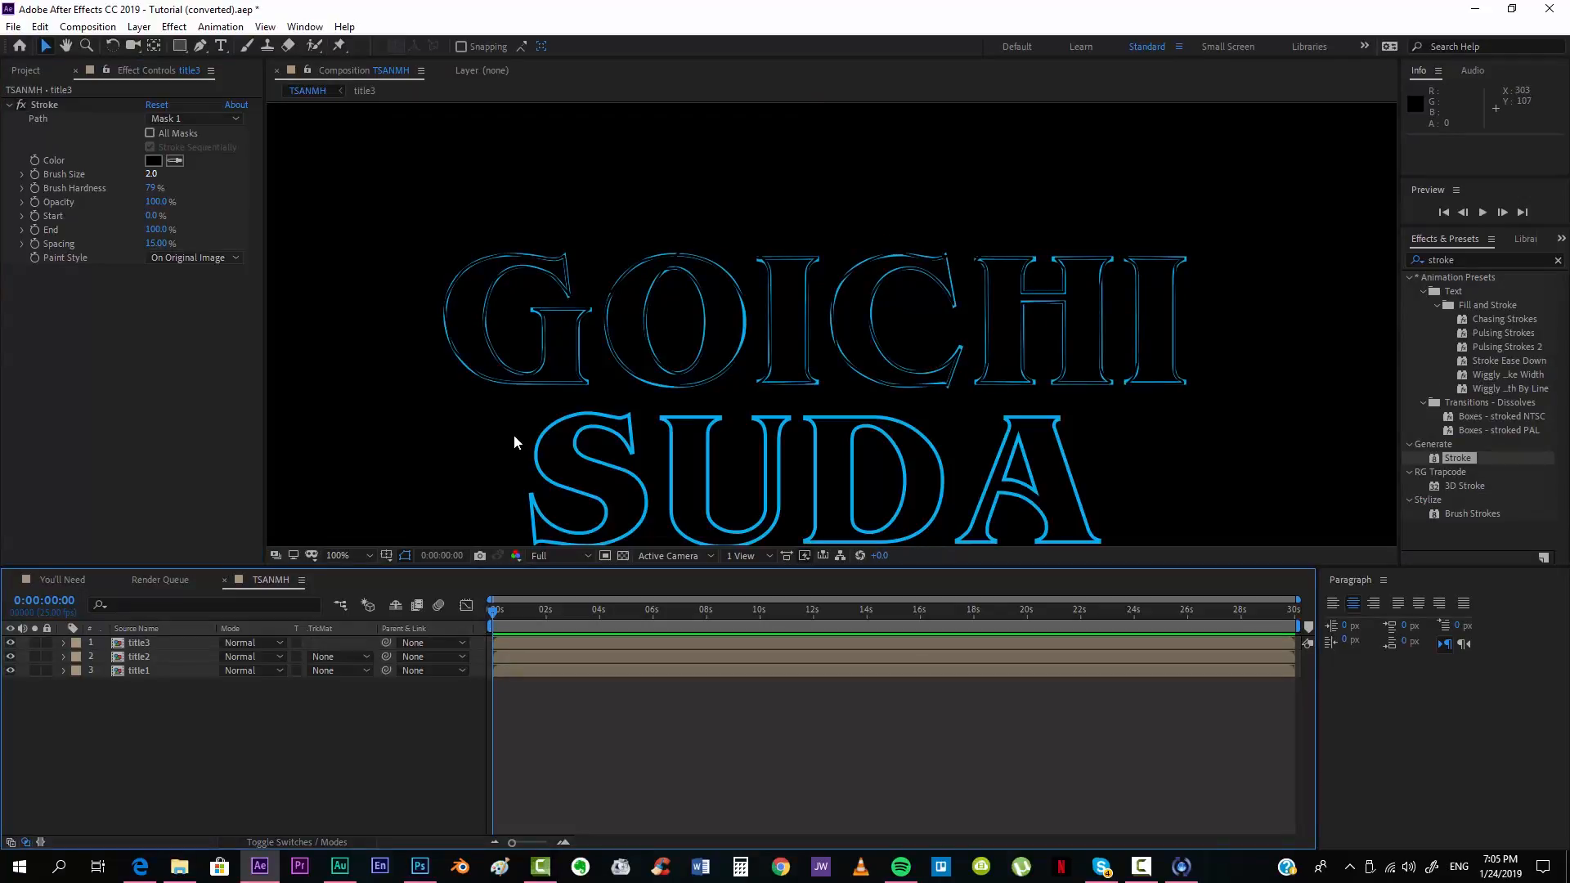
{"action": "left_click_drag", "start_coordinate": [151, 174], "coordinate": [180, 173]}
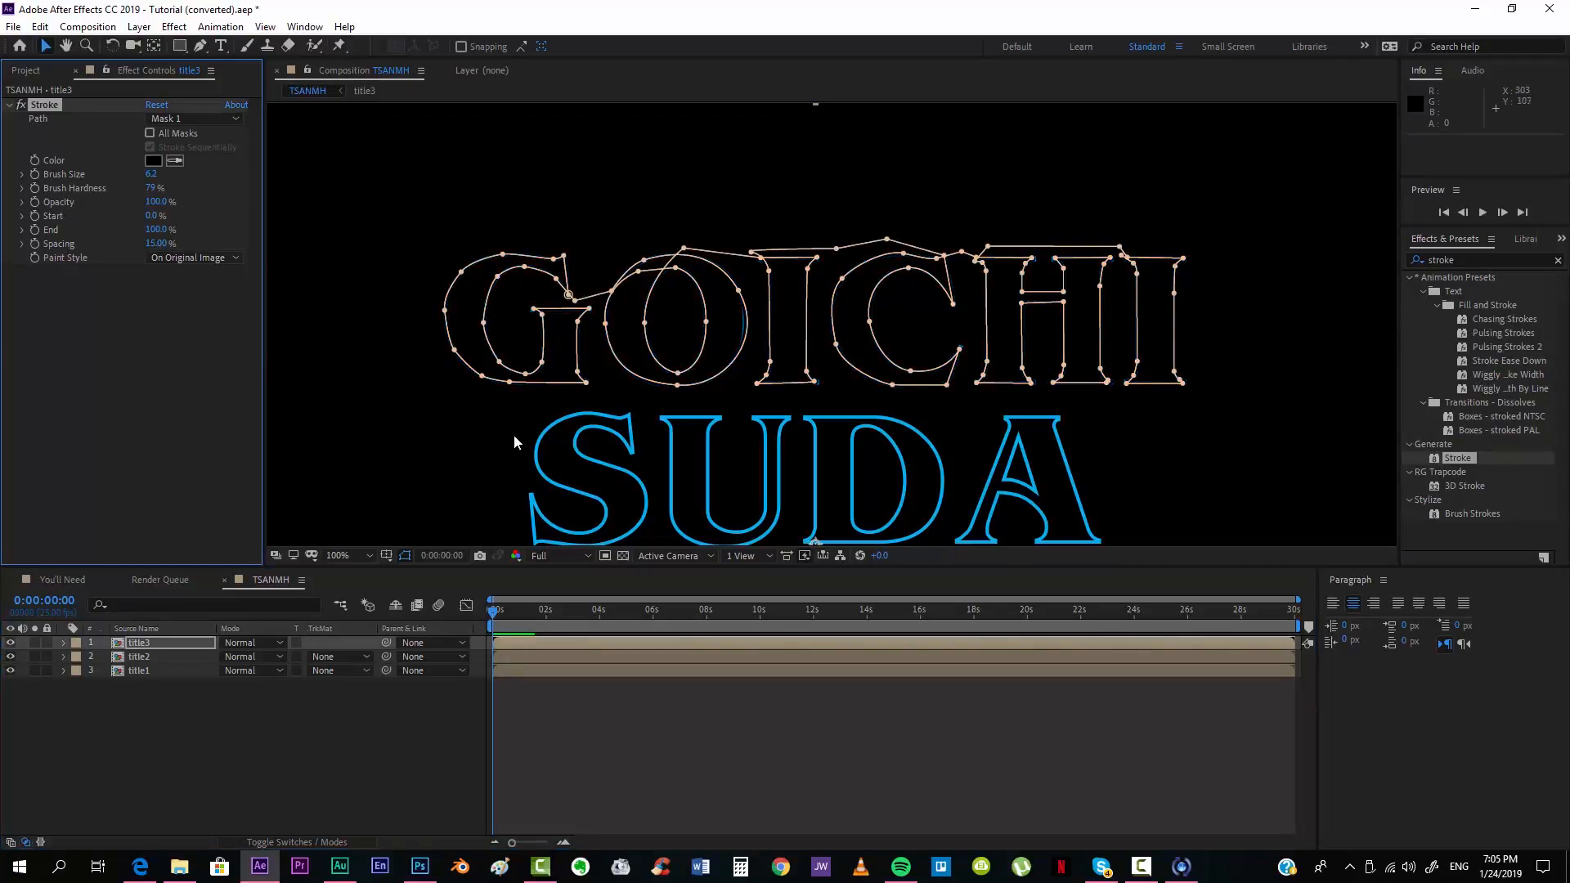
Step: Nudge the title3 mask points on the G, the O and the first I so the stroke covers the leftover blue outline
{"action": "left_click", "coordinate": [1145, 726]}
{"action": "scroll", "coordinate": [364, 311], "scroll_direction": "up", "scroll_amount": 3}
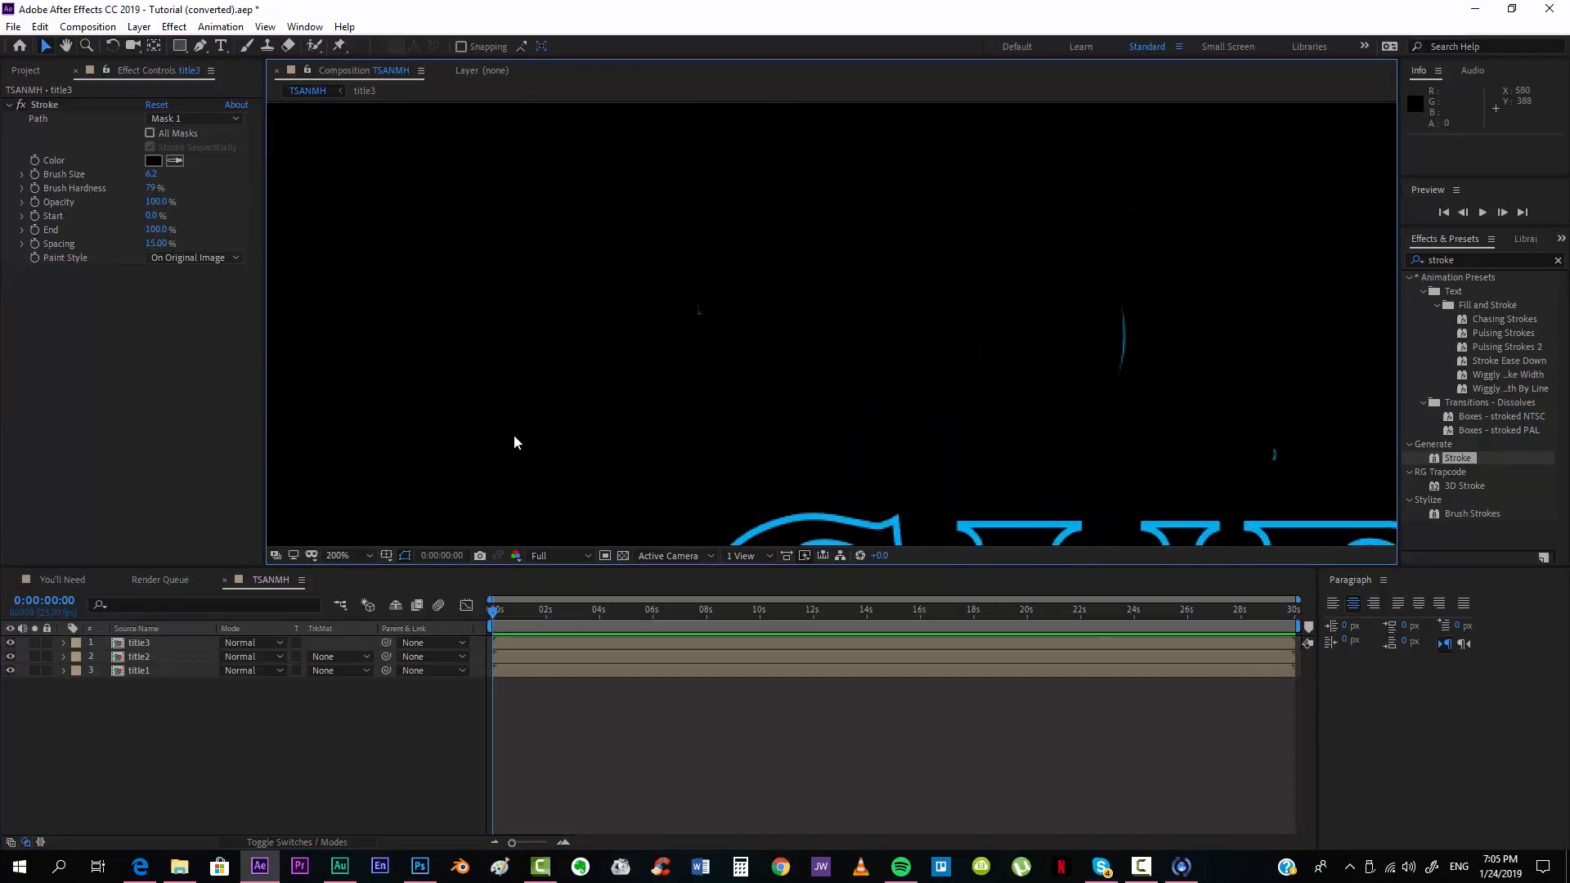
{"action": "left_click", "coordinate": [139, 643]}
{"action": "scroll", "coordinate": [513, 436], "scroll_direction": "up", "scroll_amount": 1}
{"action": "left_click_drag", "start_coordinate": [579, 292], "coordinate": [569, 296]}
{"action": "key", "text": "space"}
{"action": "left_click_drag", "start_coordinate": [873, 492], "coordinate": [481, 436]}
{"action": "left_click", "coordinate": [1007, 162]}
{"action": "left_click_drag", "start_coordinate": [1118, 355], "coordinate": [1097, 354]}
{"action": "key", "text": "space"}
{"action": "left_click_drag", "start_coordinate": [1330, 541], "coordinate": [985, 375]}
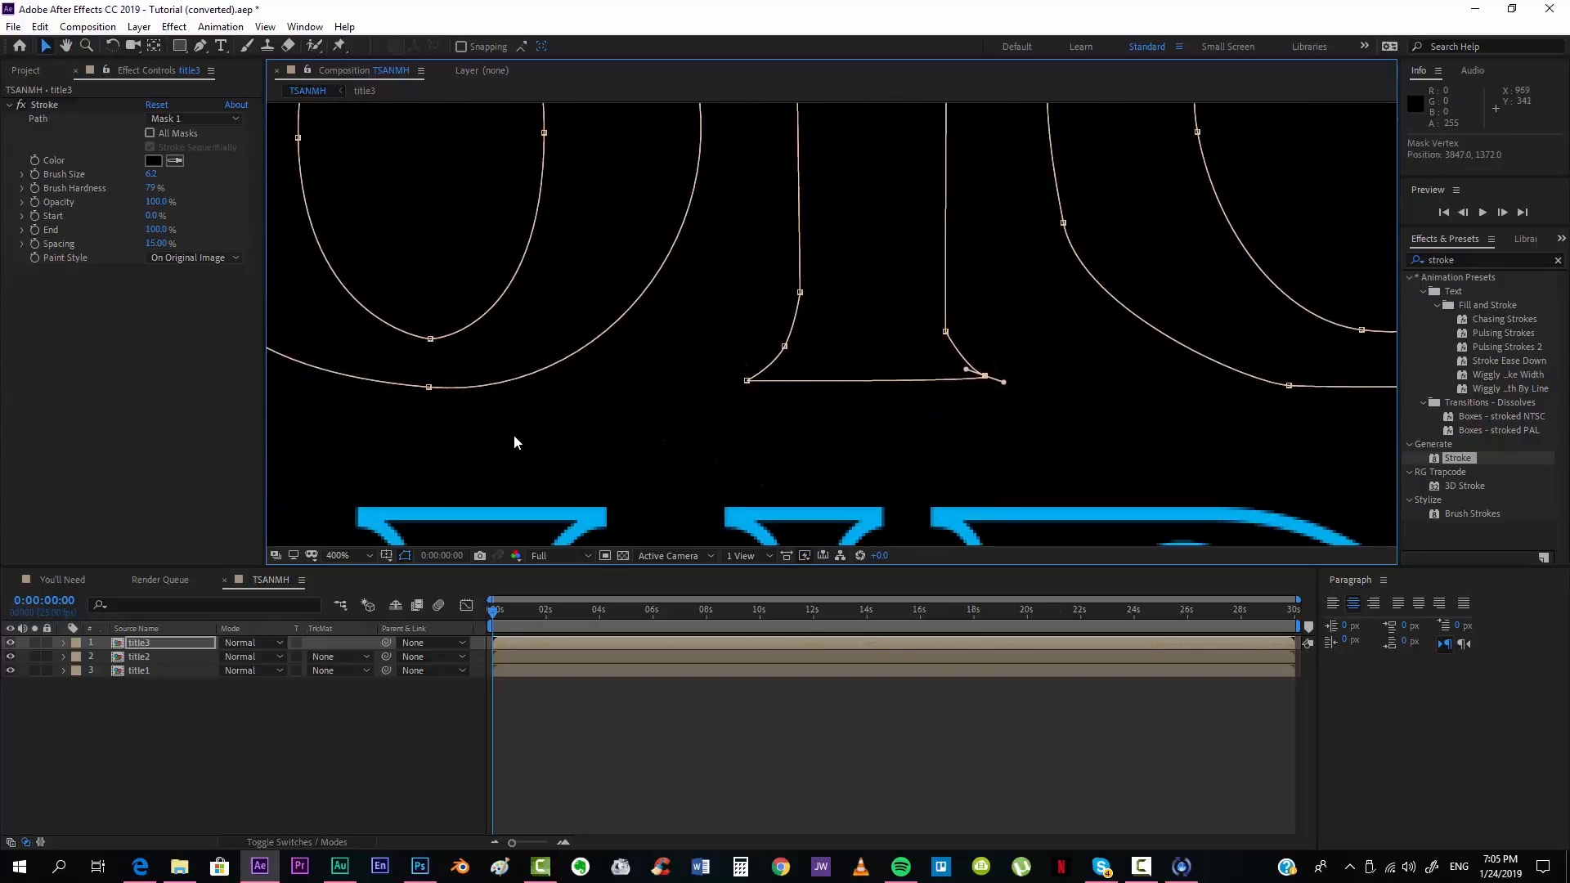
Step: Adjust the mask points at the upper and lower tips of the letter C's opening
{"action": "key", "text": "space"}
{"action": "left_click_drag", "start_coordinate": [1248, 119], "coordinate": [593, 299]}
{"action": "left_click_drag", "start_coordinate": [902, 424], "coordinate": [908, 410]}
{"action": "left_click_drag", "start_coordinate": [877, 244], "coordinate": [879, 258]}
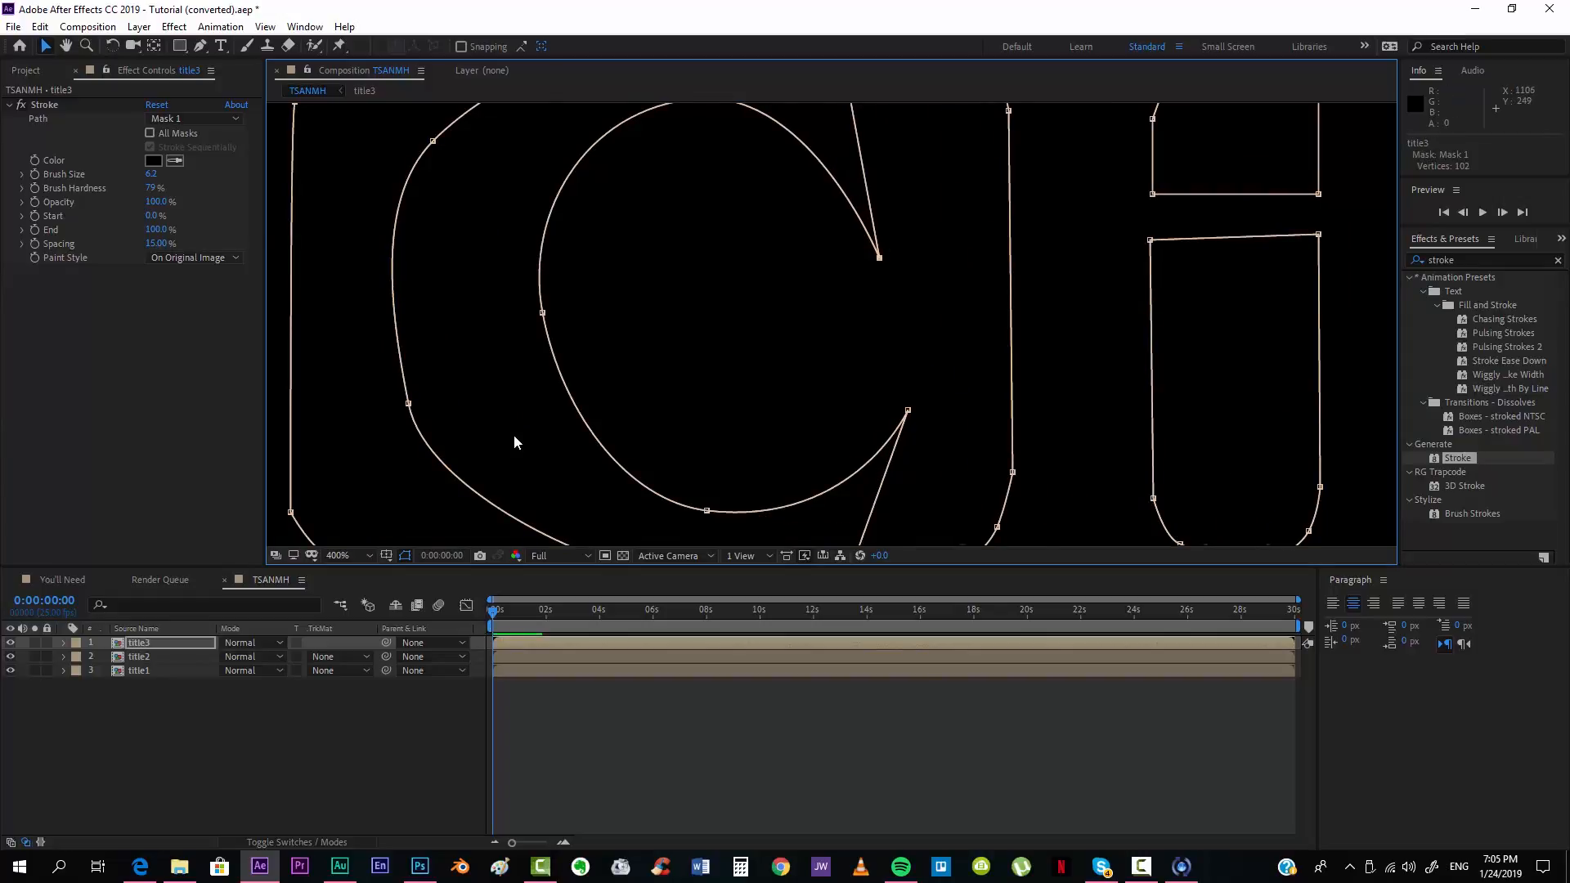
Step: Move the mask points on the upper serifs of the H outward to cover the remaining blue edges
{"action": "key", "text": "space"}
{"action": "left_click_drag", "start_coordinate": [1045, 260], "coordinate": [1033, 494]}
{"action": "key", "text": "space"}
{"action": "left_click_drag", "start_coordinate": [908, 315], "coordinate": [745, 323]}
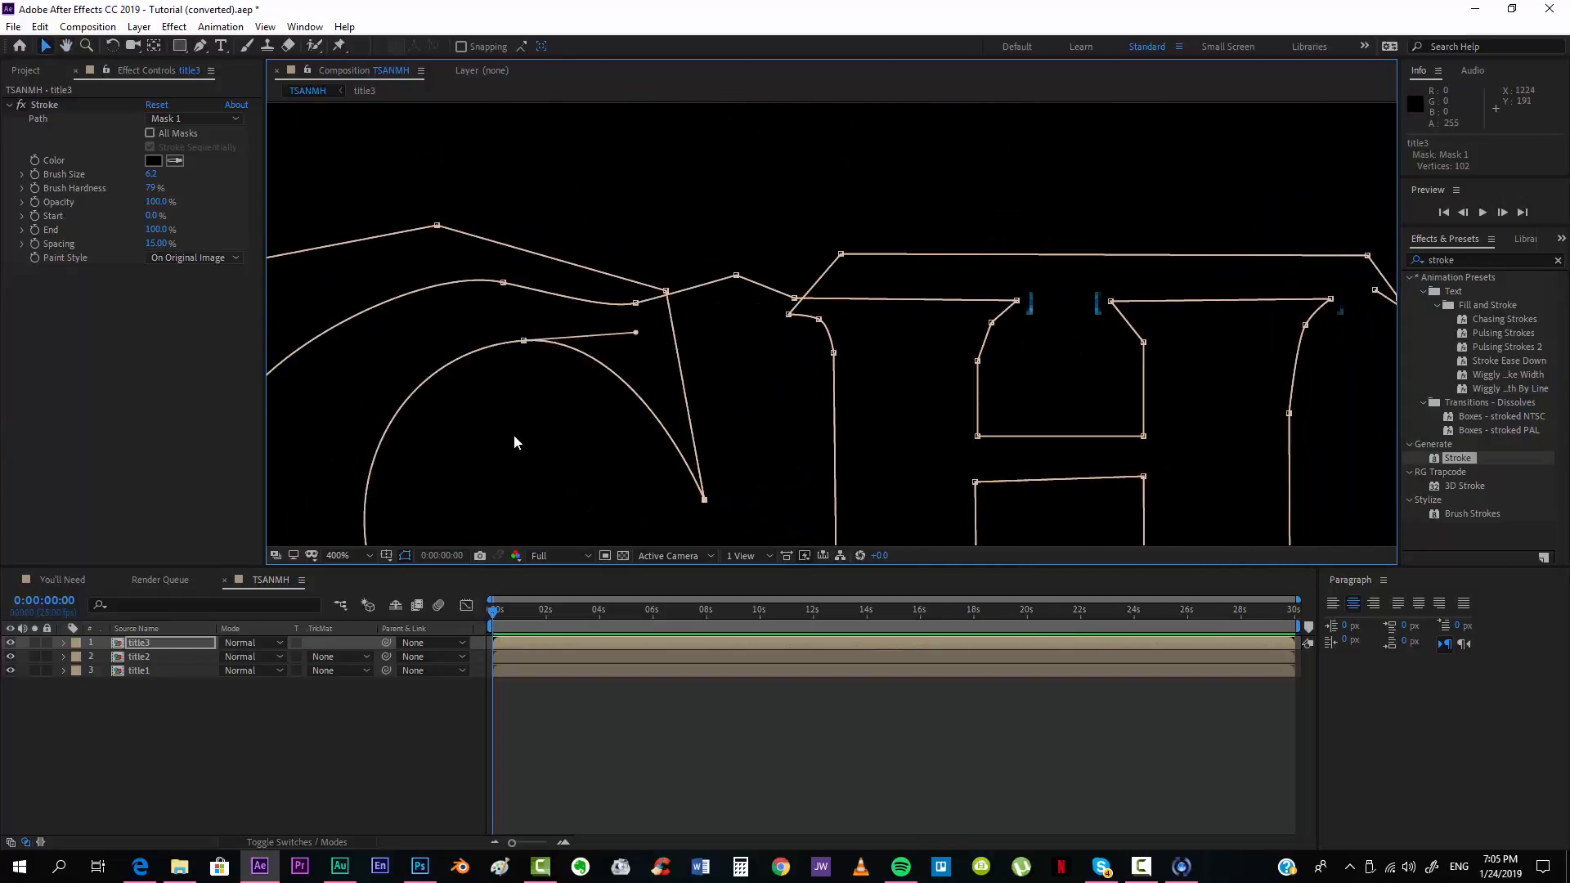
{"action": "mouse_move", "coordinate": [1016, 300]}
{"action": "left_mouse_down"}
{"action": "mouse_move", "coordinate": [1103, 300]}
{"action": "mouse_move", "coordinate": [1027, 301]}
{"action": "left_mouse_up"}
{"action": "key", "text": "space"}
{"action": "left_click_drag", "start_coordinate": [1126, 268], "coordinate": [761, 252]}
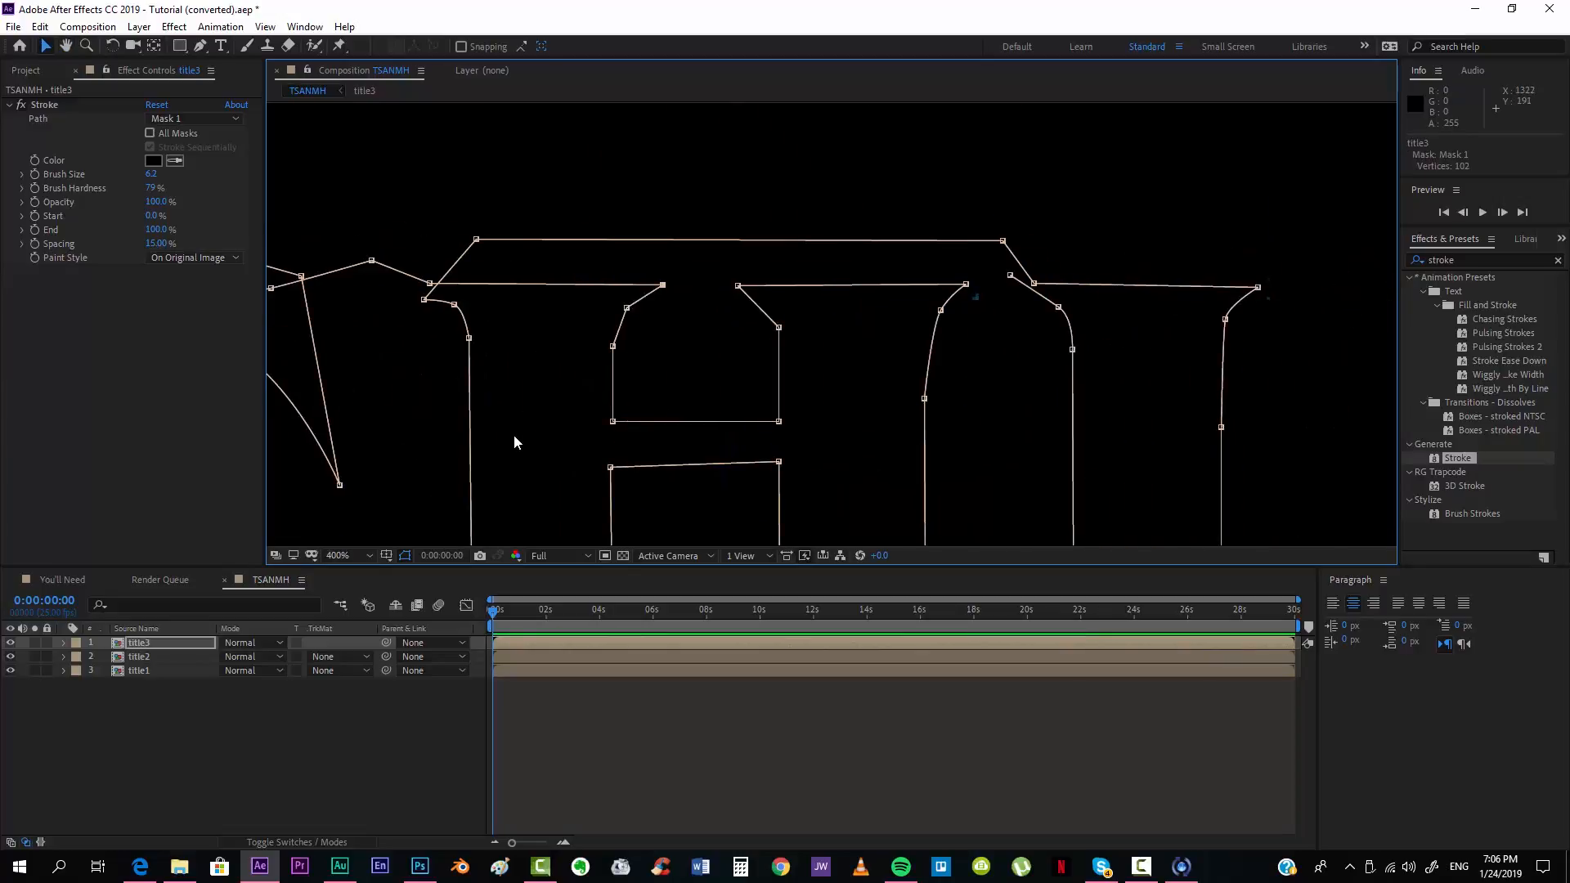
{"action": "mouse_move", "coordinate": [966, 284]}
{"action": "left_mouse_down"}
{"action": "mouse_move", "coordinate": [750, 137]}
{"action": "mouse_move", "coordinate": [684, 226]}
{"action": "left_mouse_up"}
{"action": "key", "text": "space"}
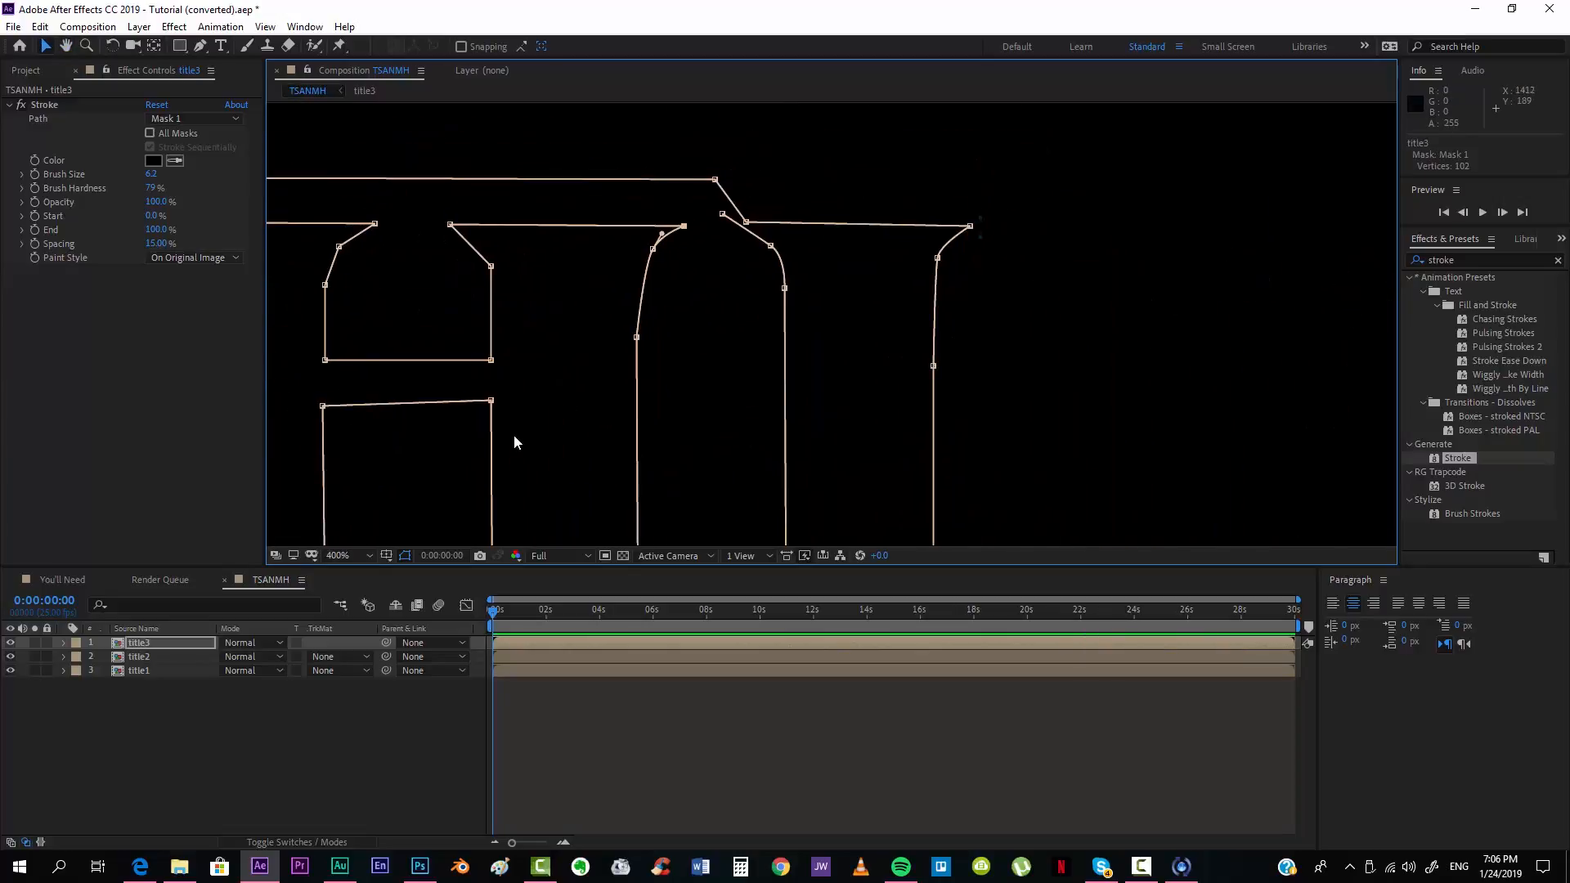
Step: Reposition the mask points on the bottom serifs of the H and the last I to cover the remaining blue edges
{"action": "scroll", "coordinate": [683, 226], "scroll_direction": "down", "scroll_amount": 6}
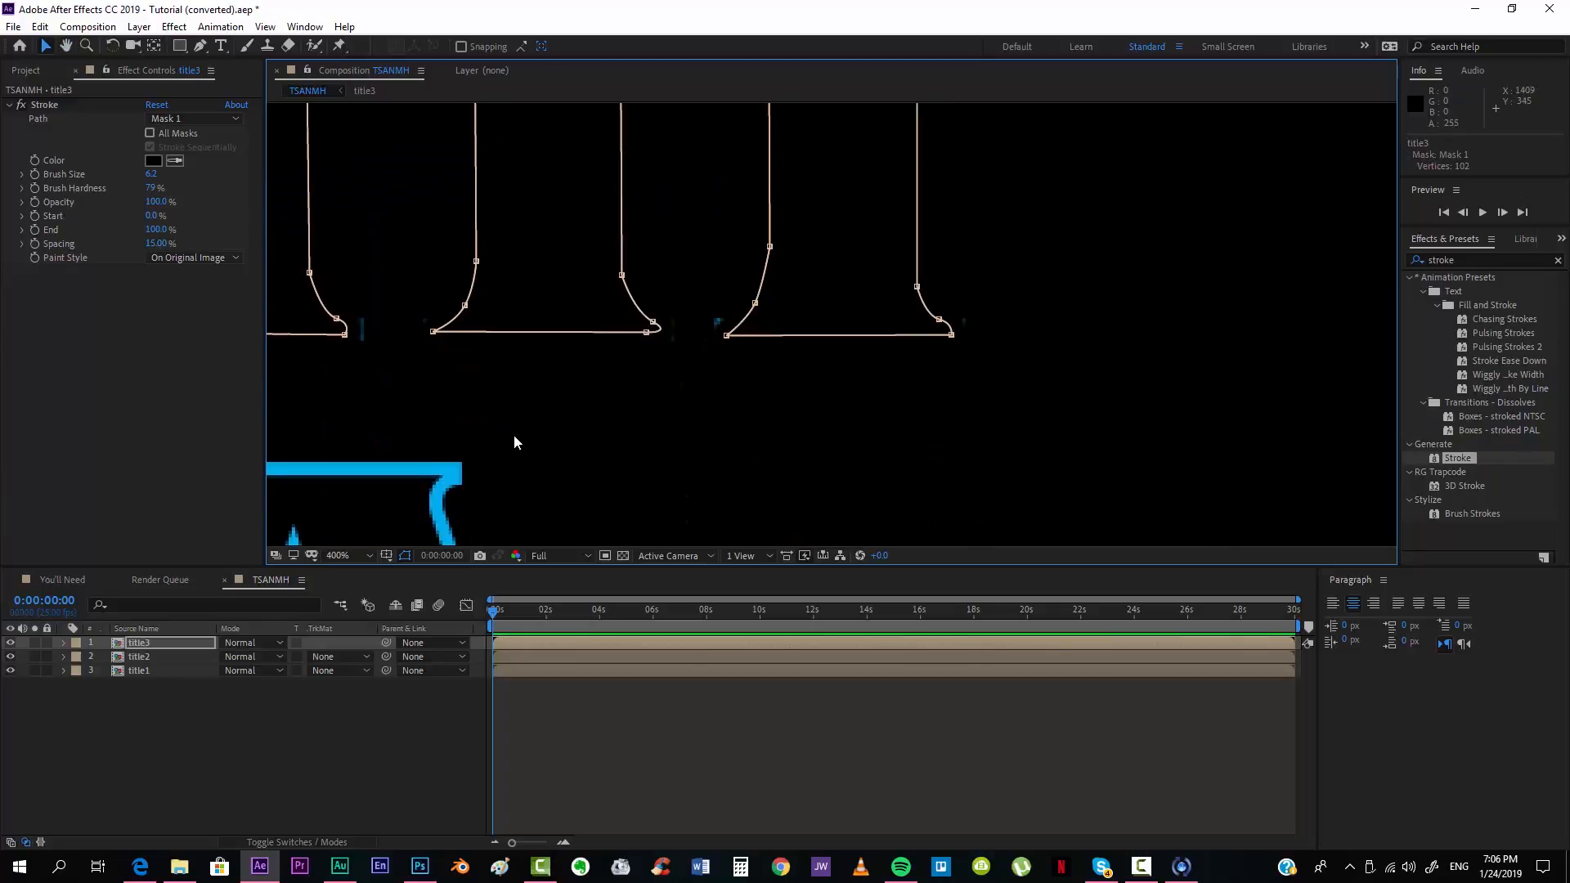
{"action": "left_click_drag", "start_coordinate": [951, 335], "coordinate": [947, 318]}
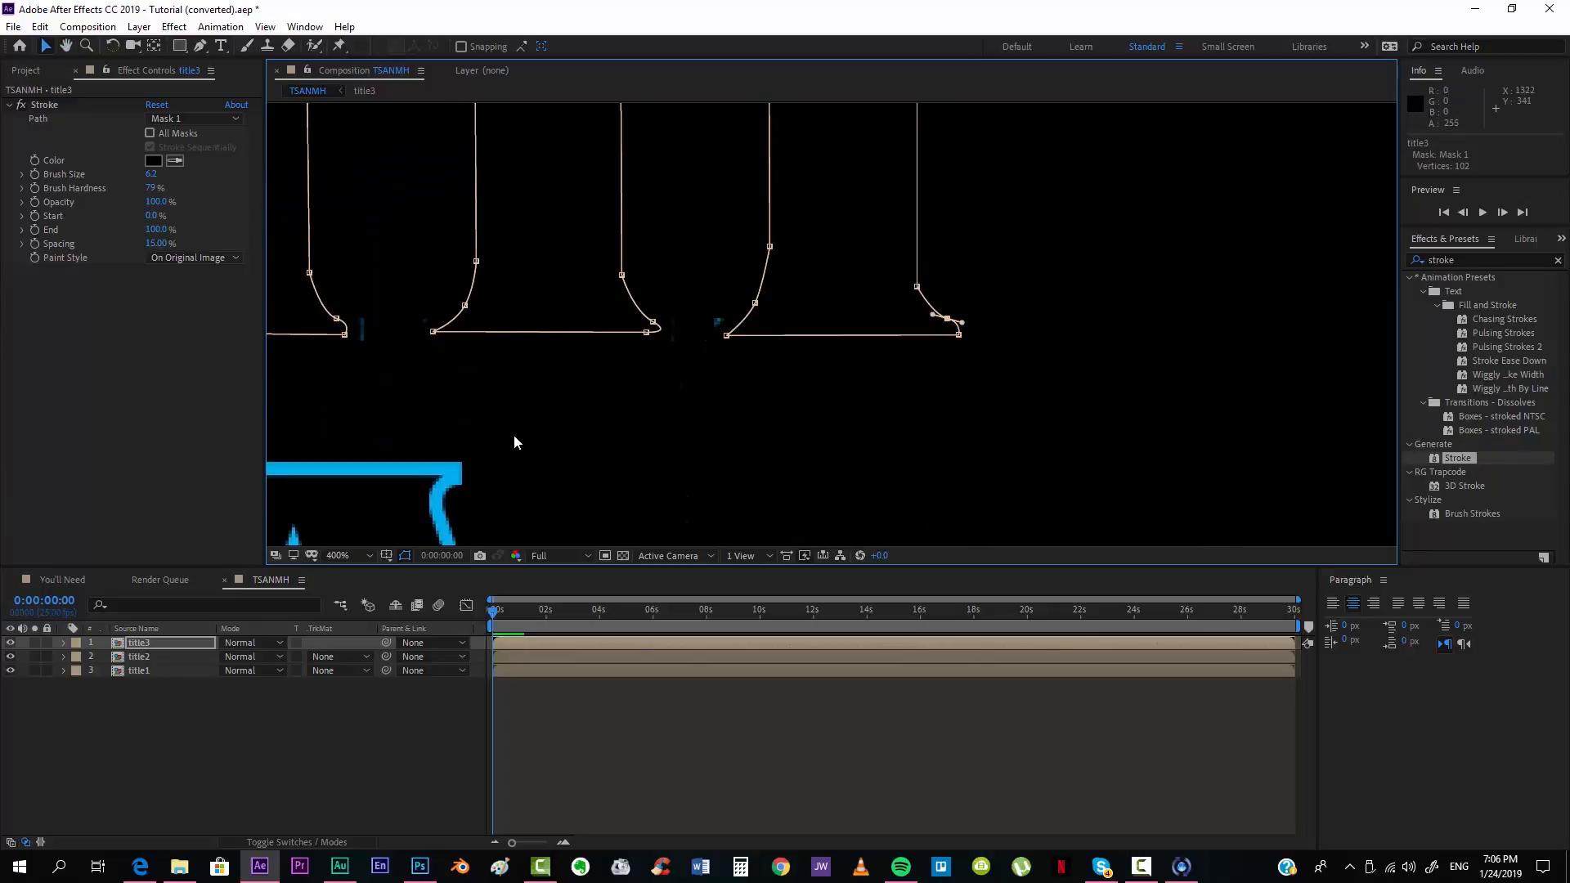
{"action": "mouse_move", "coordinate": [727, 336]}
{"action": "left_mouse_down"}
{"action": "mouse_move", "coordinate": [661, 334]}
{"action": "mouse_move", "coordinate": [660, 319]}
{"action": "mouse_move", "coordinate": [966, 384]}
{"action": "left_mouse_up"}
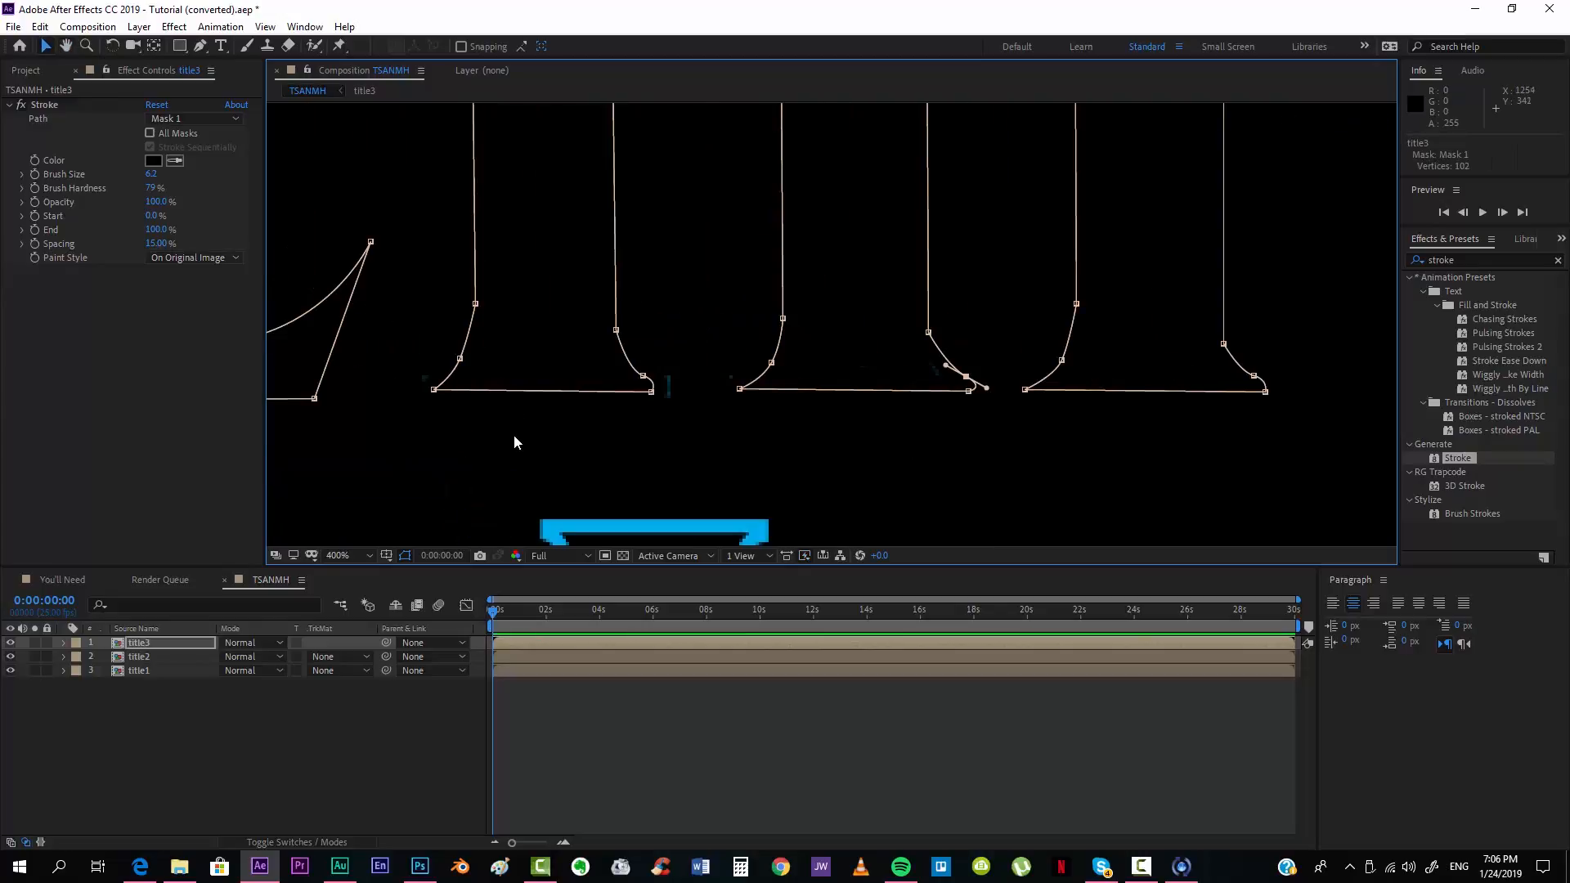
{"action": "left_click", "coordinate": [739, 389]}
{"action": "mouse_move", "coordinate": [740, 389]}
{"action": "left_mouse_down"}
{"action": "mouse_move", "coordinate": [657, 376]}
{"action": "mouse_move", "coordinate": [655, 392]}
{"action": "mouse_move", "coordinate": [653, 376]}
{"action": "left_mouse_up"}
{"action": "left_click", "coordinate": [651, 392]}
{"action": "left_click_drag", "start_coordinate": [433, 389], "coordinate": [429, 391]}
Step: Set the Stroke effect's brush size on title3 to 6.5
{"action": "left_click", "coordinate": [151, 175]}
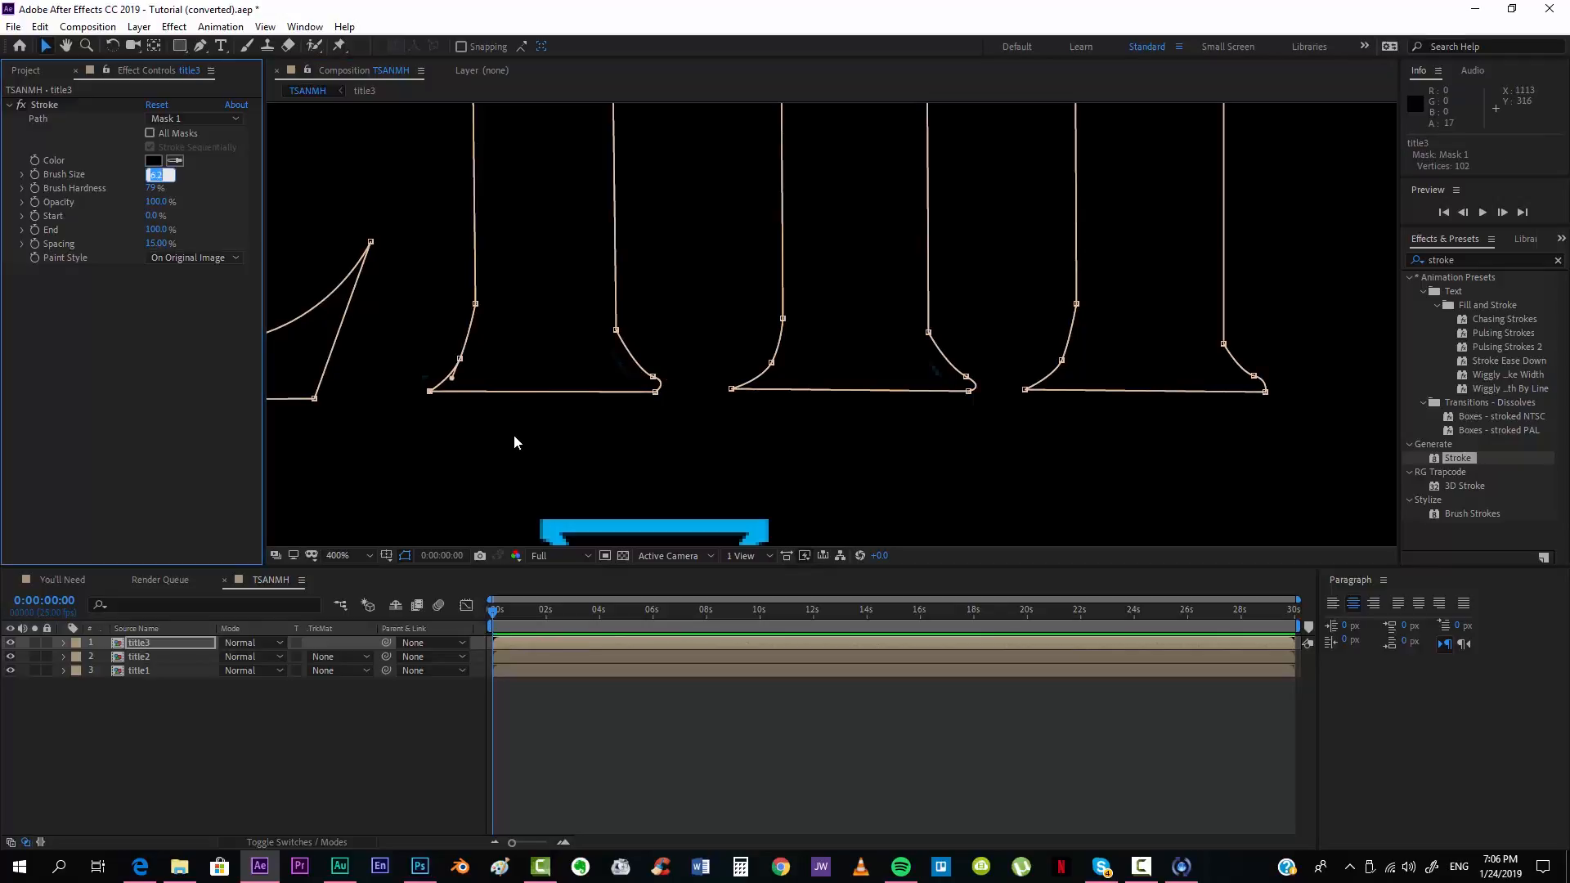
{"action": "type", "text": "6.5"}
{"action": "key", "text": "Return"}
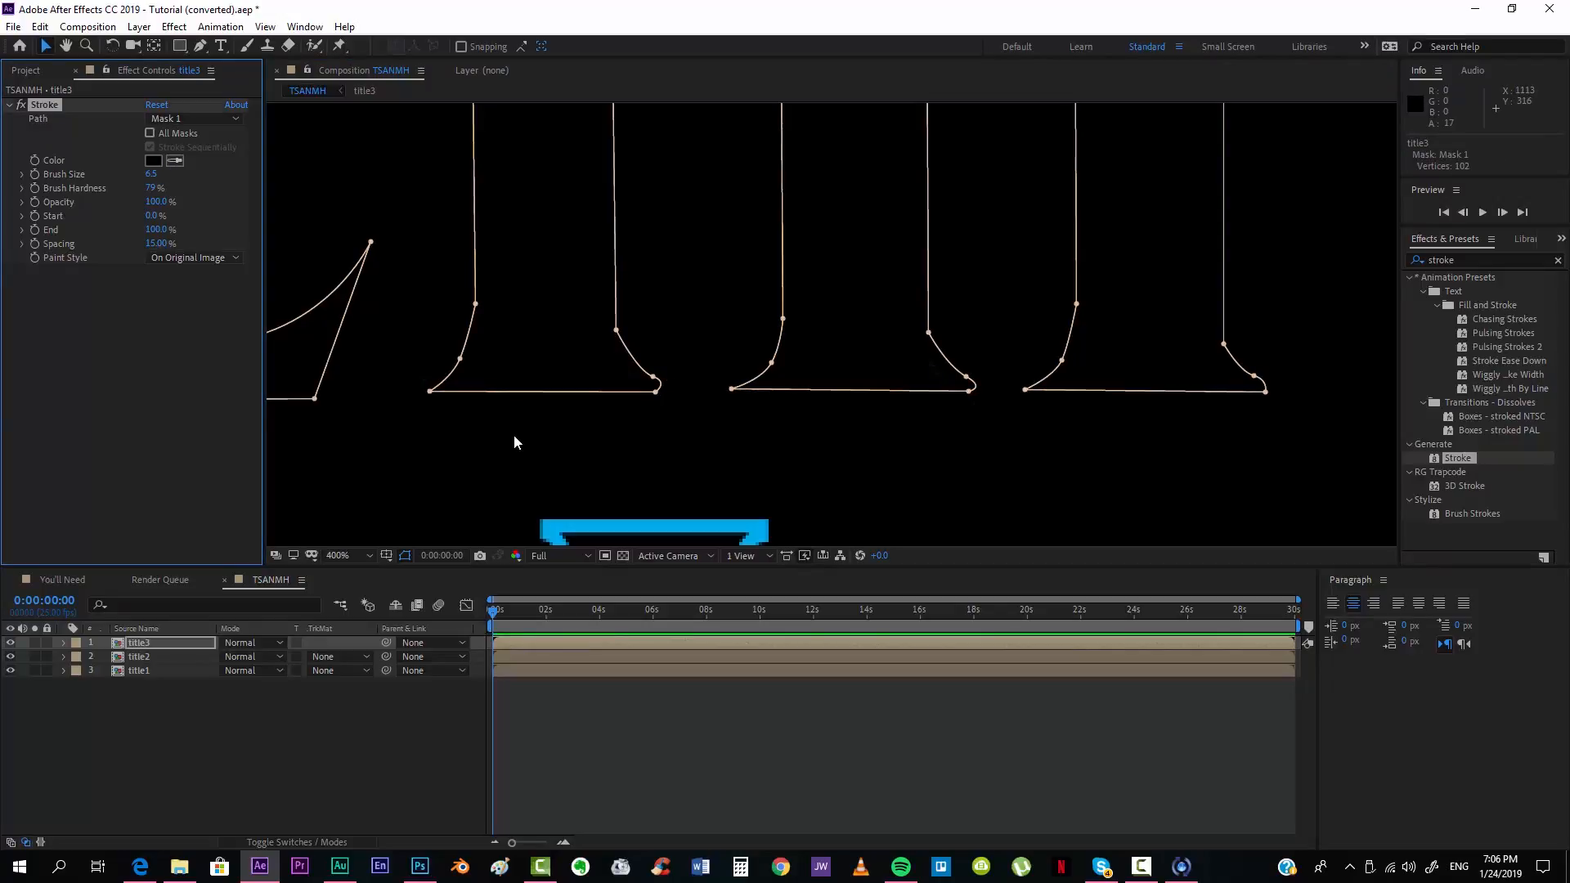
Step: Set the paint style of title3's Stroke effect to Reveal Original Image and test the reveal by lowering its End value
{"action": "left_click", "coordinate": [514, 443]}
{"action": "scroll", "coordinate": [515, 442], "scroll_direction": "down", "scroll_amount": 1}
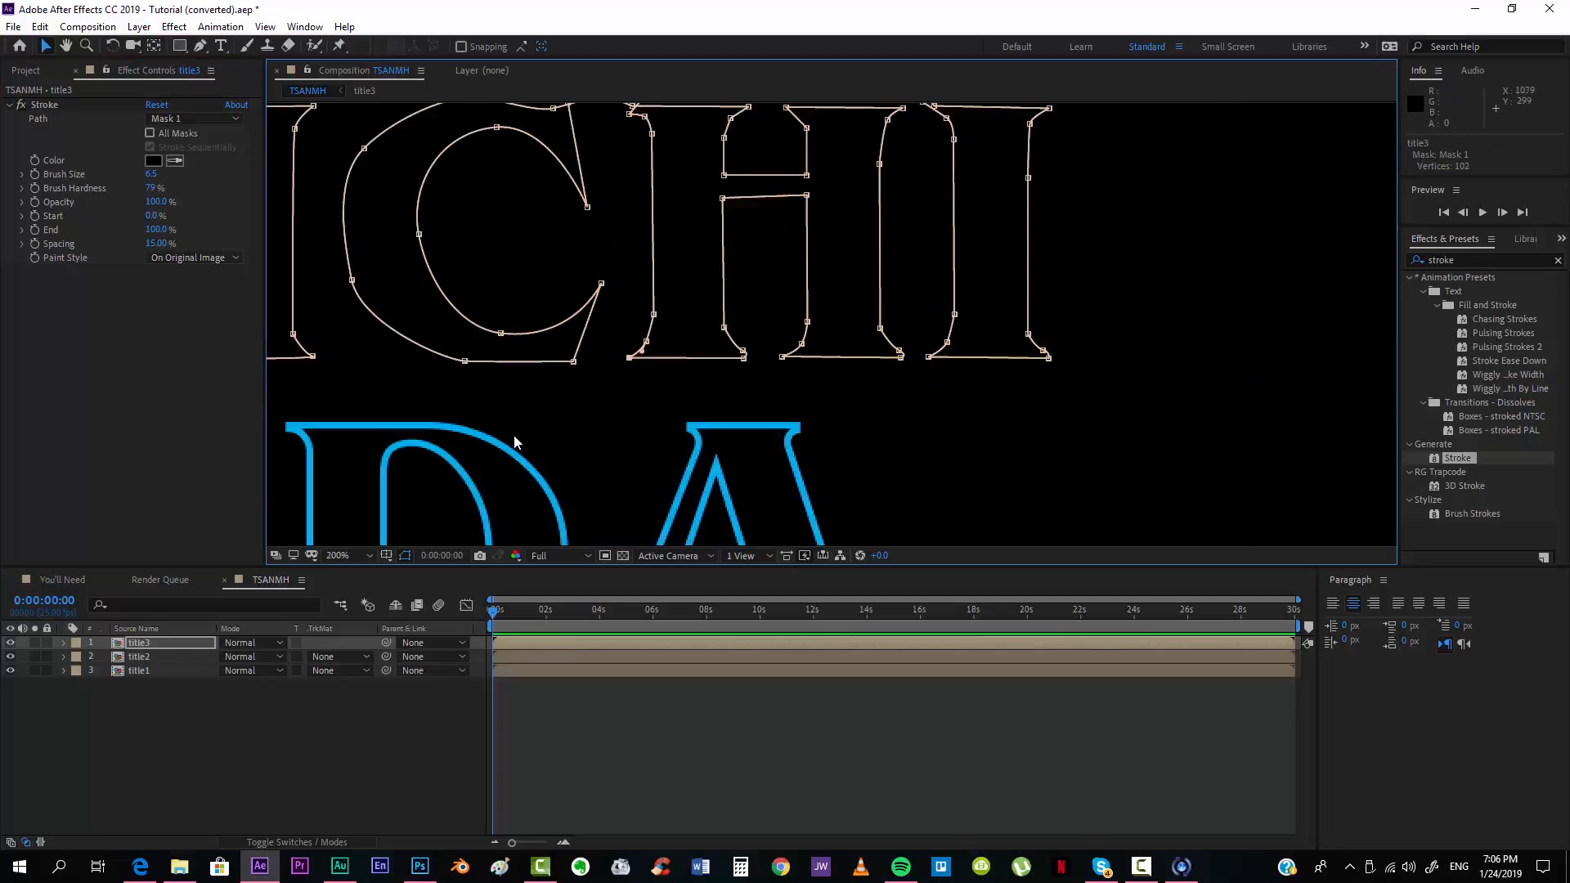
{"action": "mouse_move", "coordinate": [514, 443]}
{"action": "left_mouse_down"}
{"action": "mouse_move", "coordinate": [753, 565]}
{"action": "mouse_move", "coordinate": [963, 552]}
{"action": "mouse_move", "coordinate": [502, 431]}
{"action": "mouse_move", "coordinate": [502, 402]}
{"action": "left_mouse_up"}
{"action": "scroll", "coordinate": [514, 443], "scroll_direction": "down", "scroll_amount": 1}
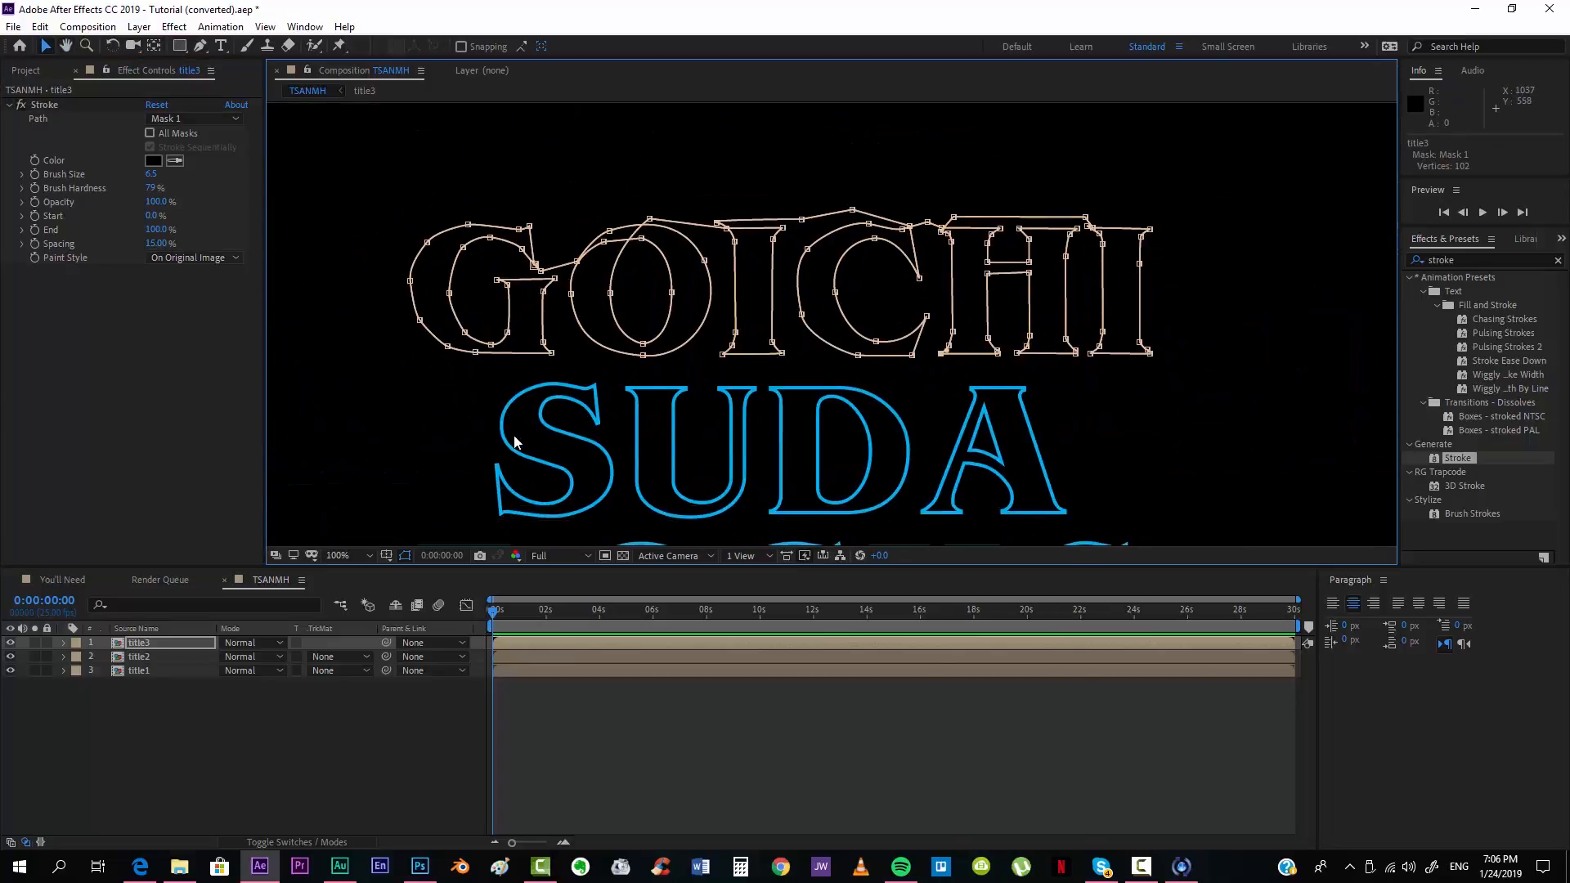
{"action": "key", "text": "ctrl+shift+a"}
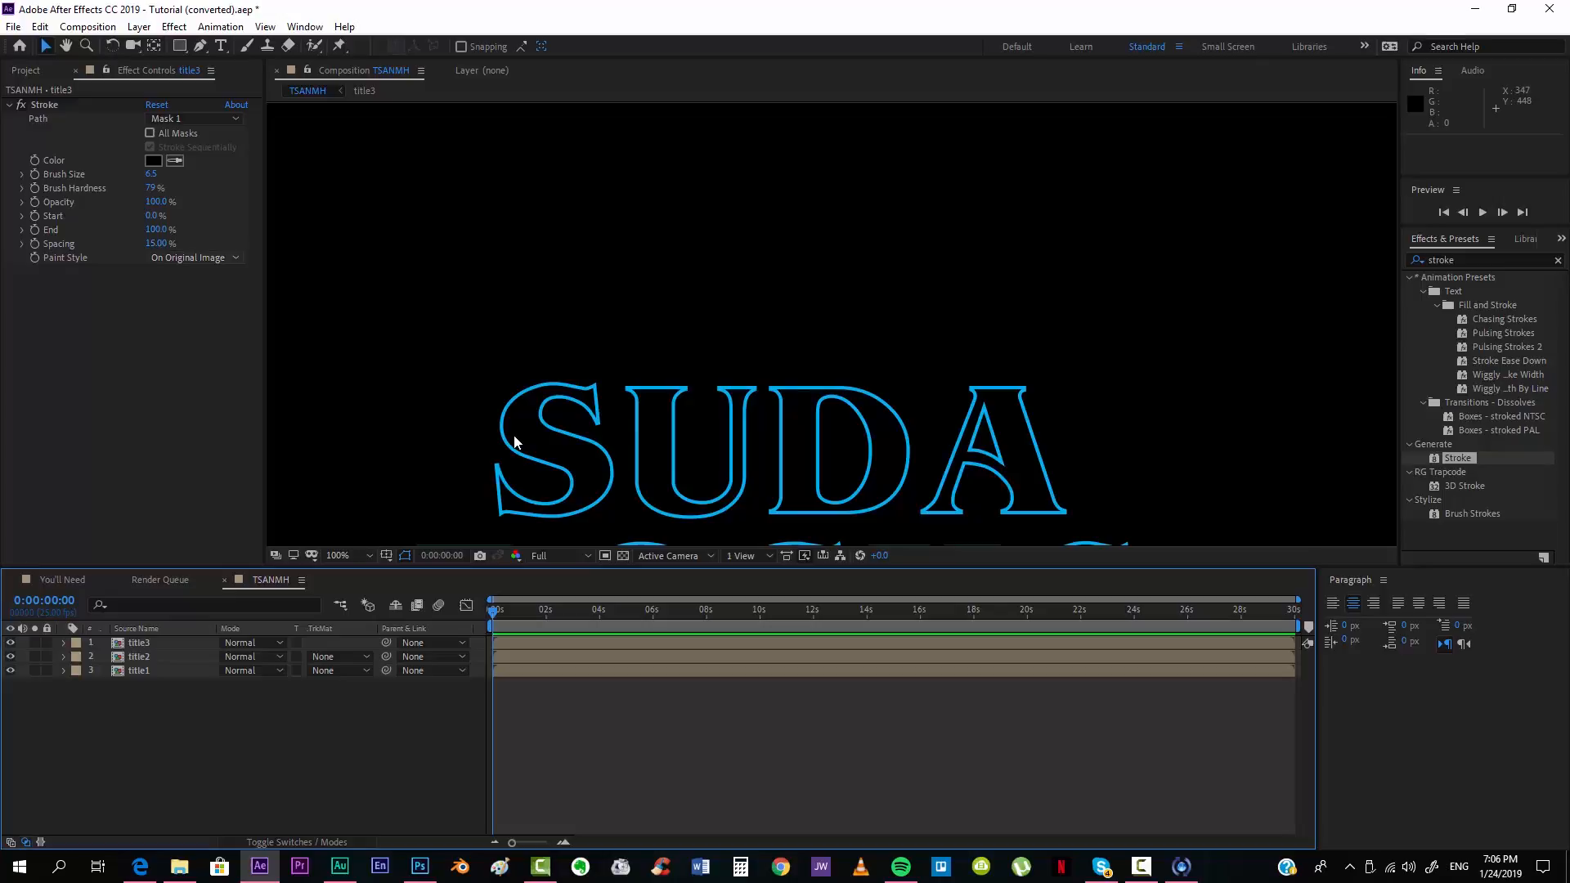
{"action": "left_click", "coordinate": [194, 257]}
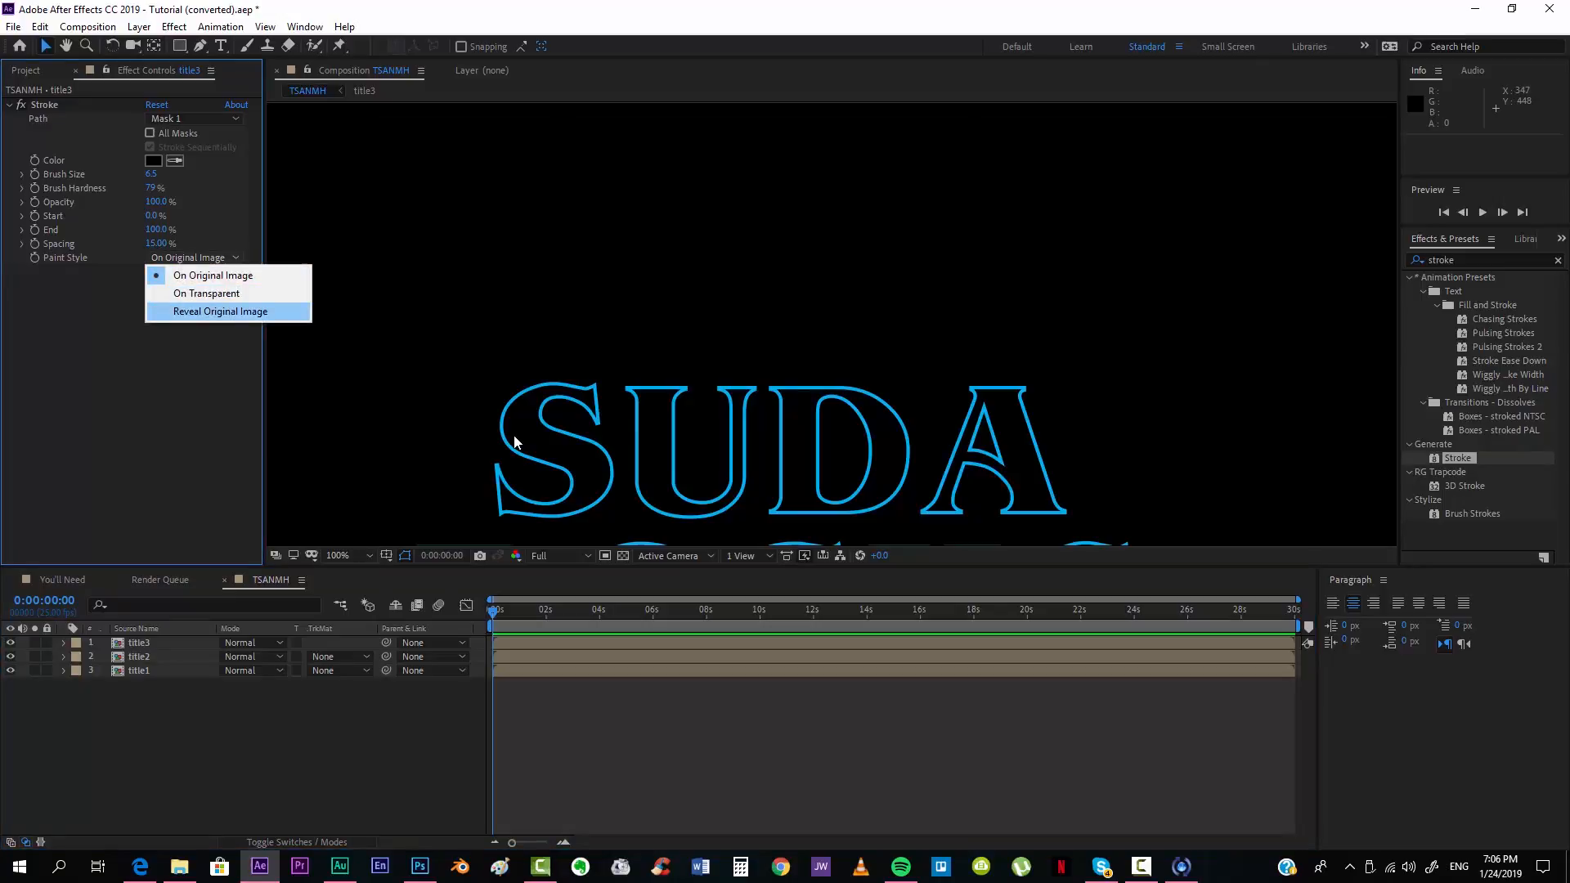
{"action": "left_click", "coordinate": [220, 311]}
{"action": "key", "text": "F2"}
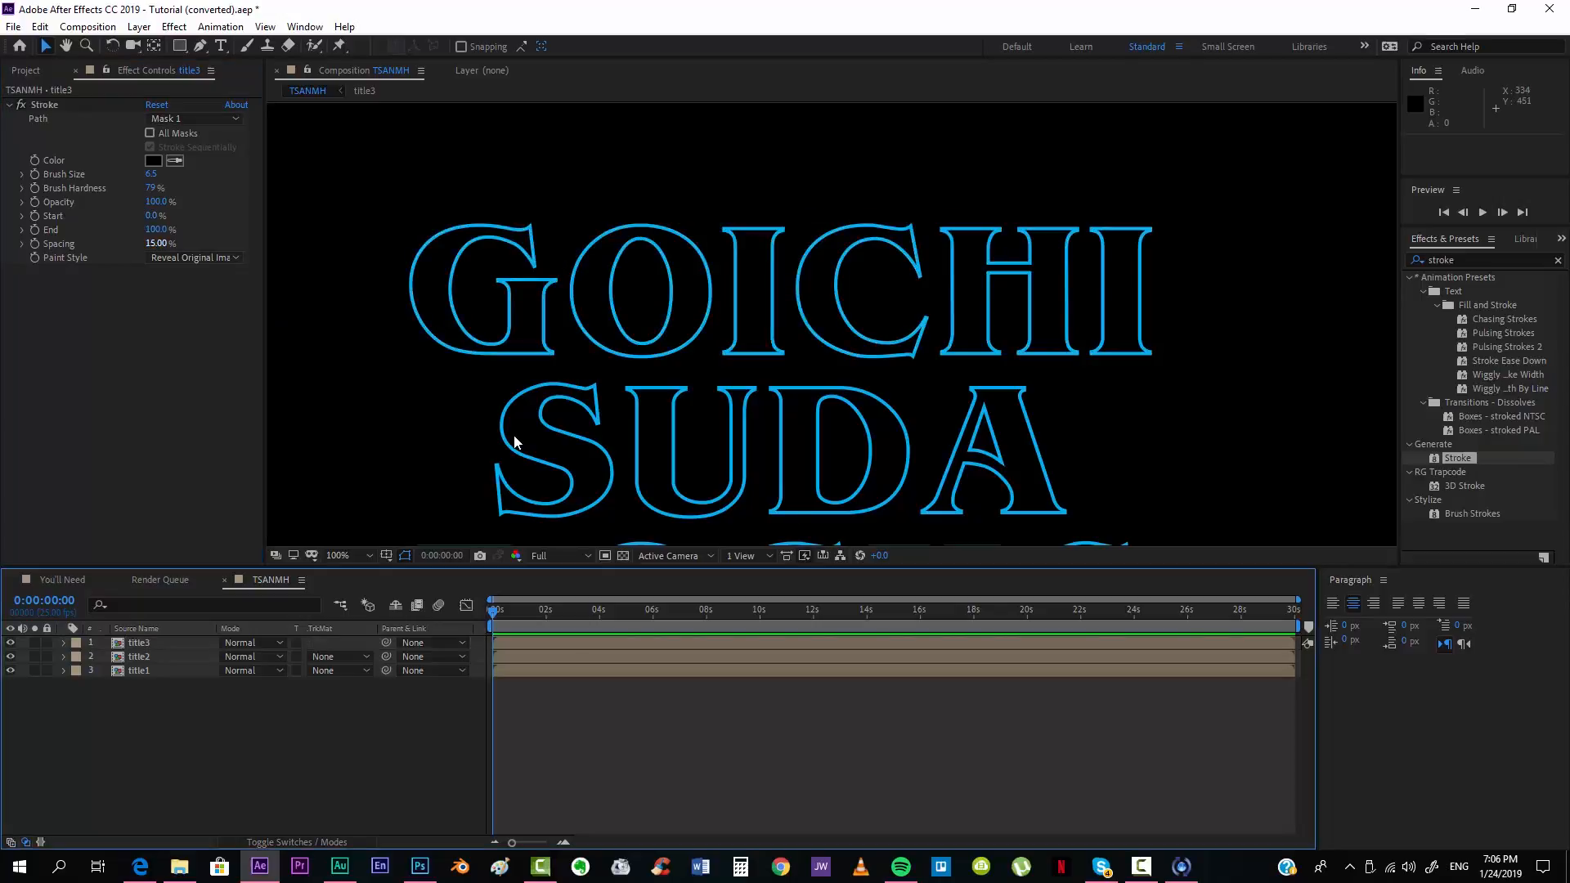
{"action": "mouse_move", "coordinate": [156, 229]}
{"action": "left_mouse_down"}
{"action": "mouse_move", "coordinate": [83, 229]}
{"action": "mouse_move", "coordinate": [163, 229]}
{"action": "left_mouse_up"}
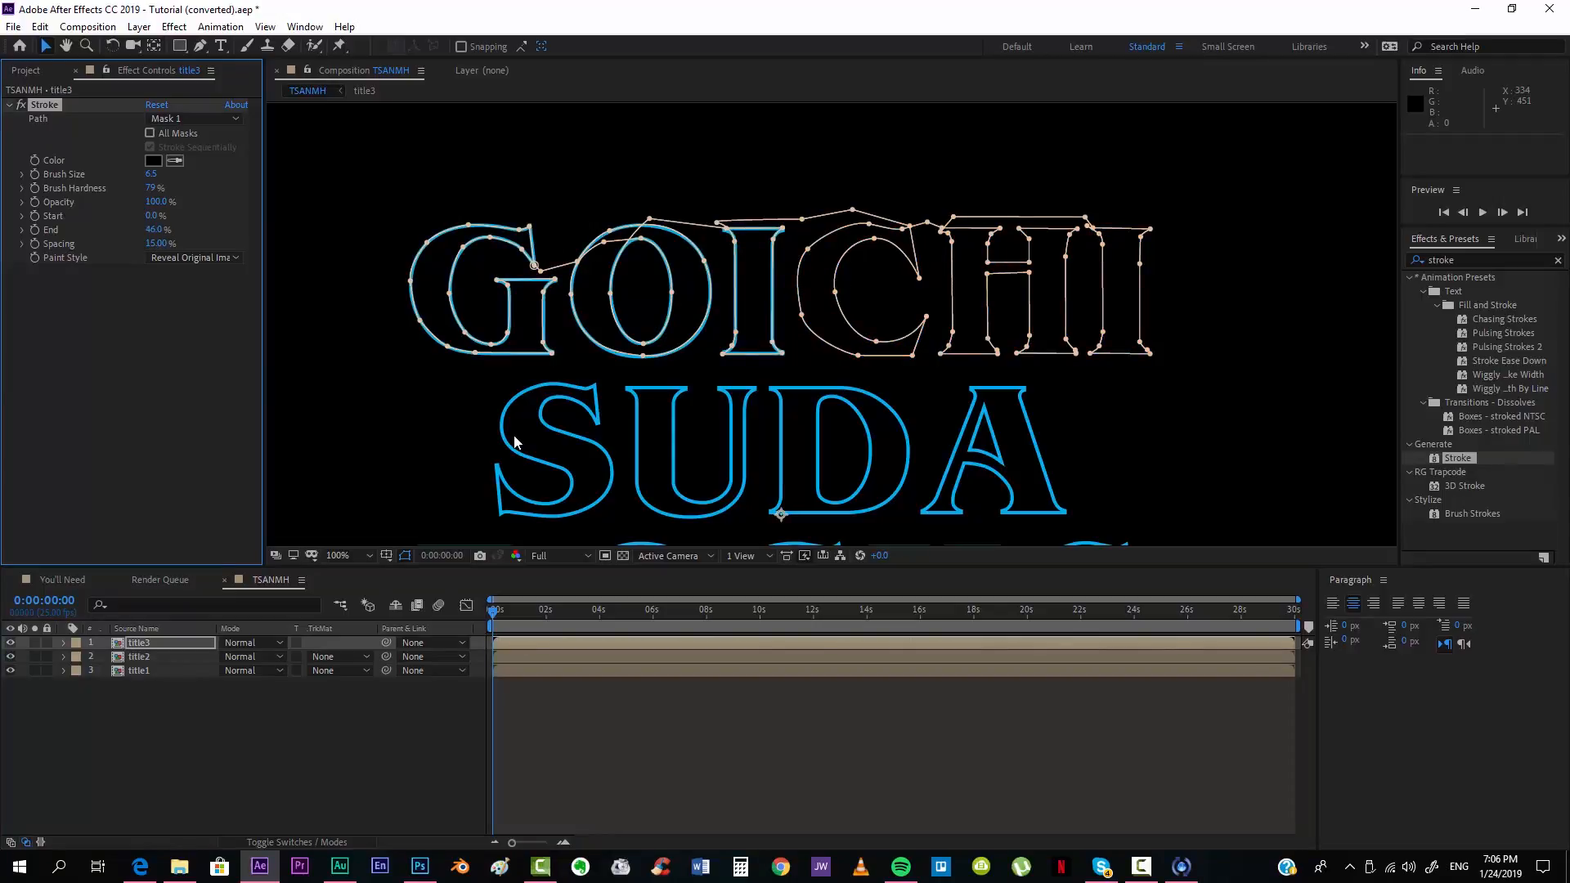
Step: Trace the ROCKS outline on the title1 layer with a Pen tool mask and apply a Stroke effect to it
{"action": "left_click", "coordinate": [515, 442]}
{"action": "key", "text": "g"}
{"action": "scroll", "coordinate": [515, 443], "scroll_direction": "up", "scroll_amount": 4}
{"action": "scroll", "coordinate": [515, 443], "scroll_direction": "right", "scroll_amount": 10}
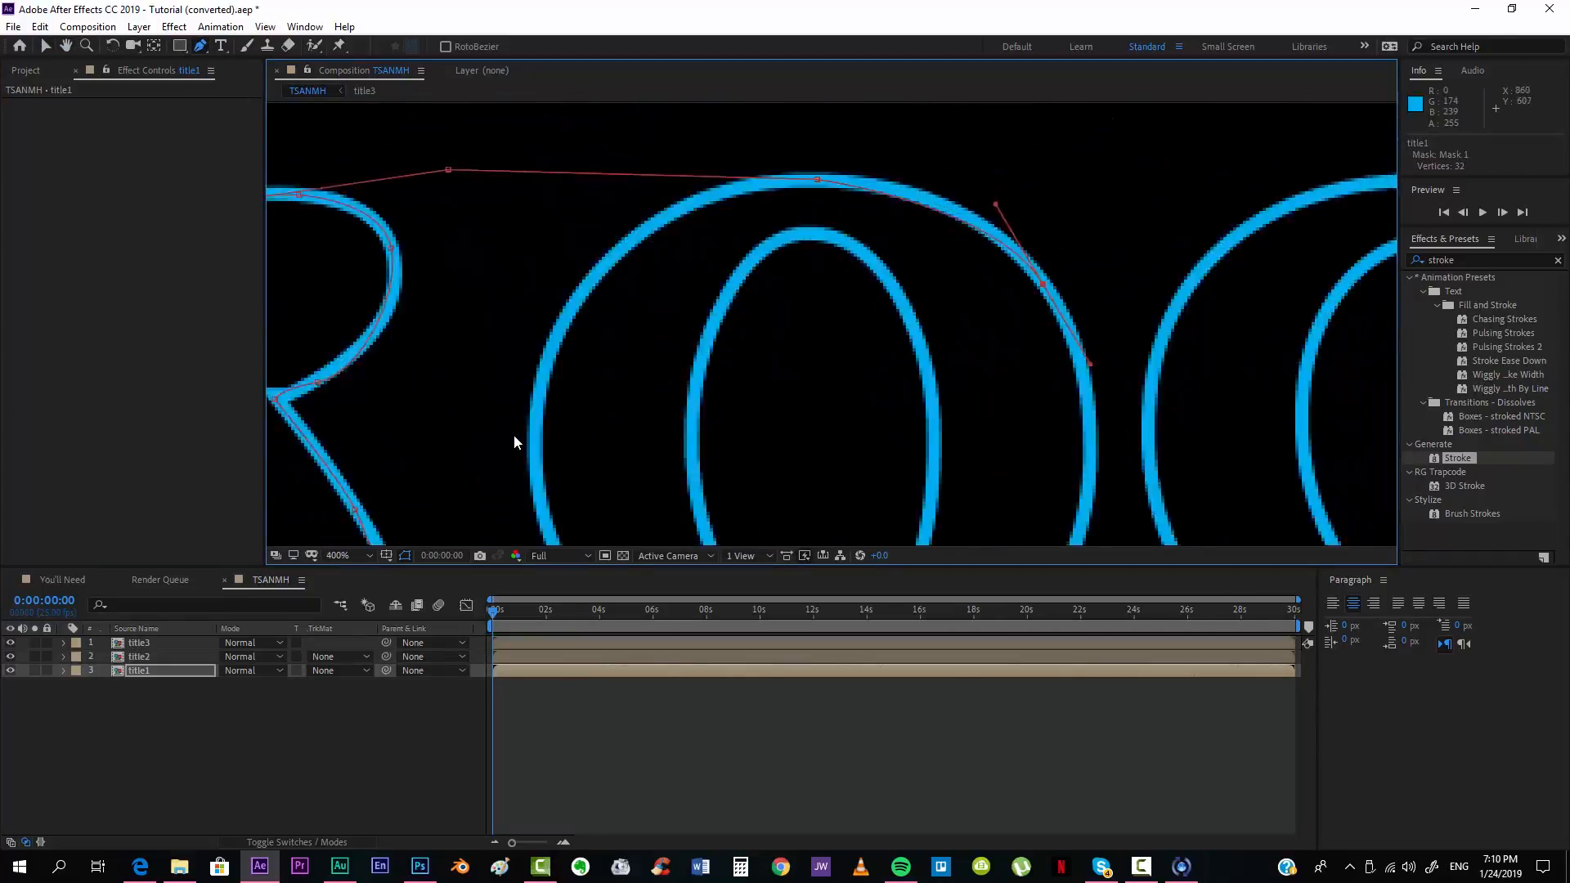
{"action": "scroll", "coordinate": [515, 443], "scroll_direction": "right", "scroll_amount": 10}
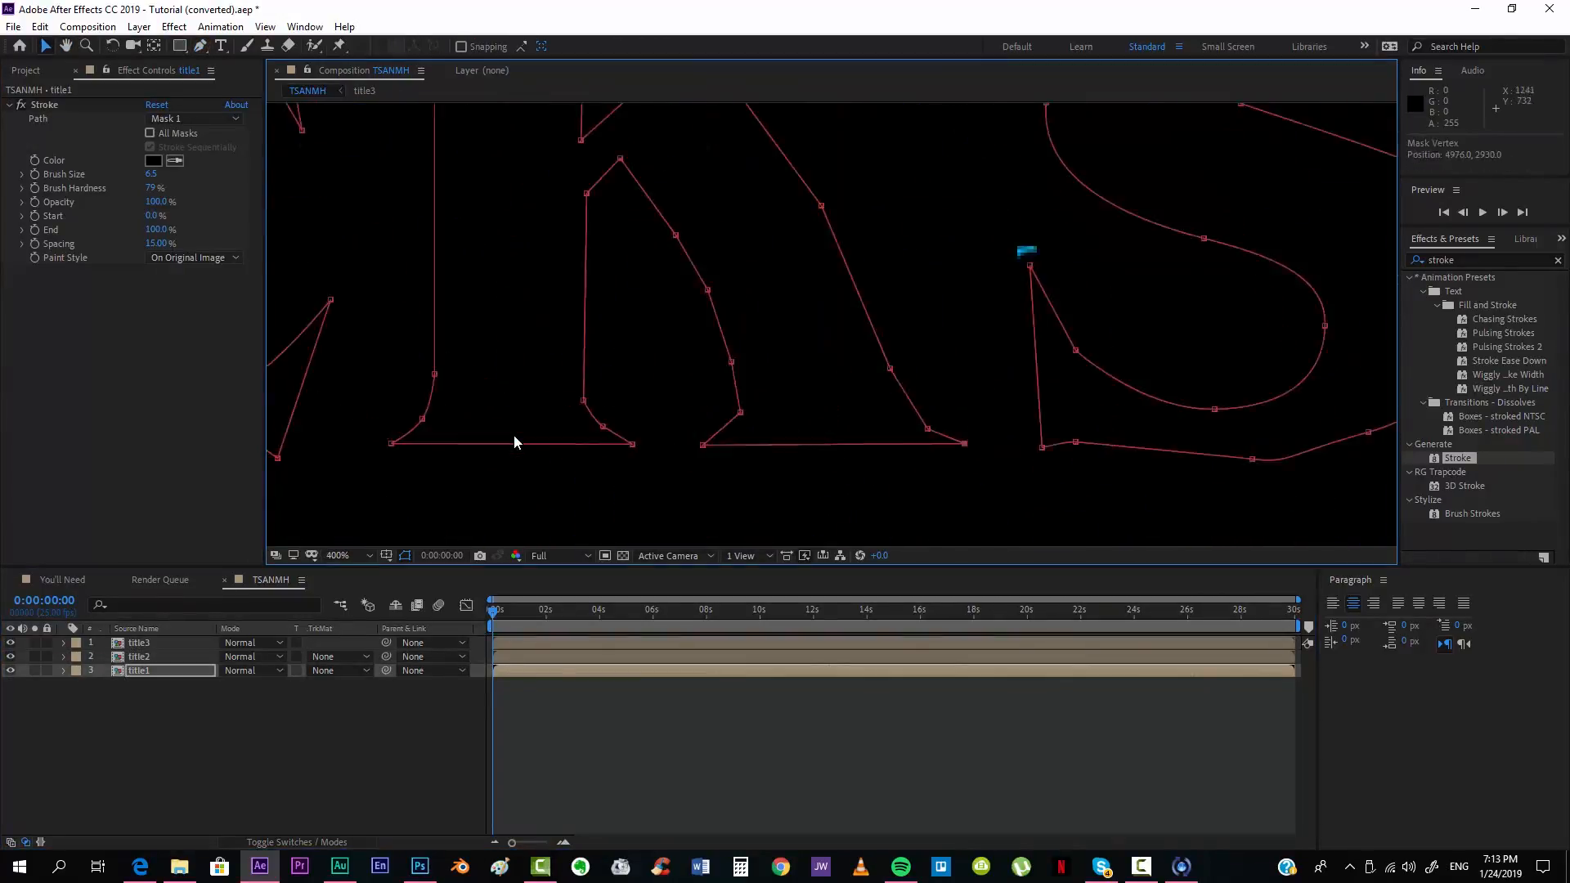
{"action": "scroll", "coordinate": [514, 442], "scroll_direction": "down", "scroll_amount": 6}
{"action": "key", "text": "F2"}
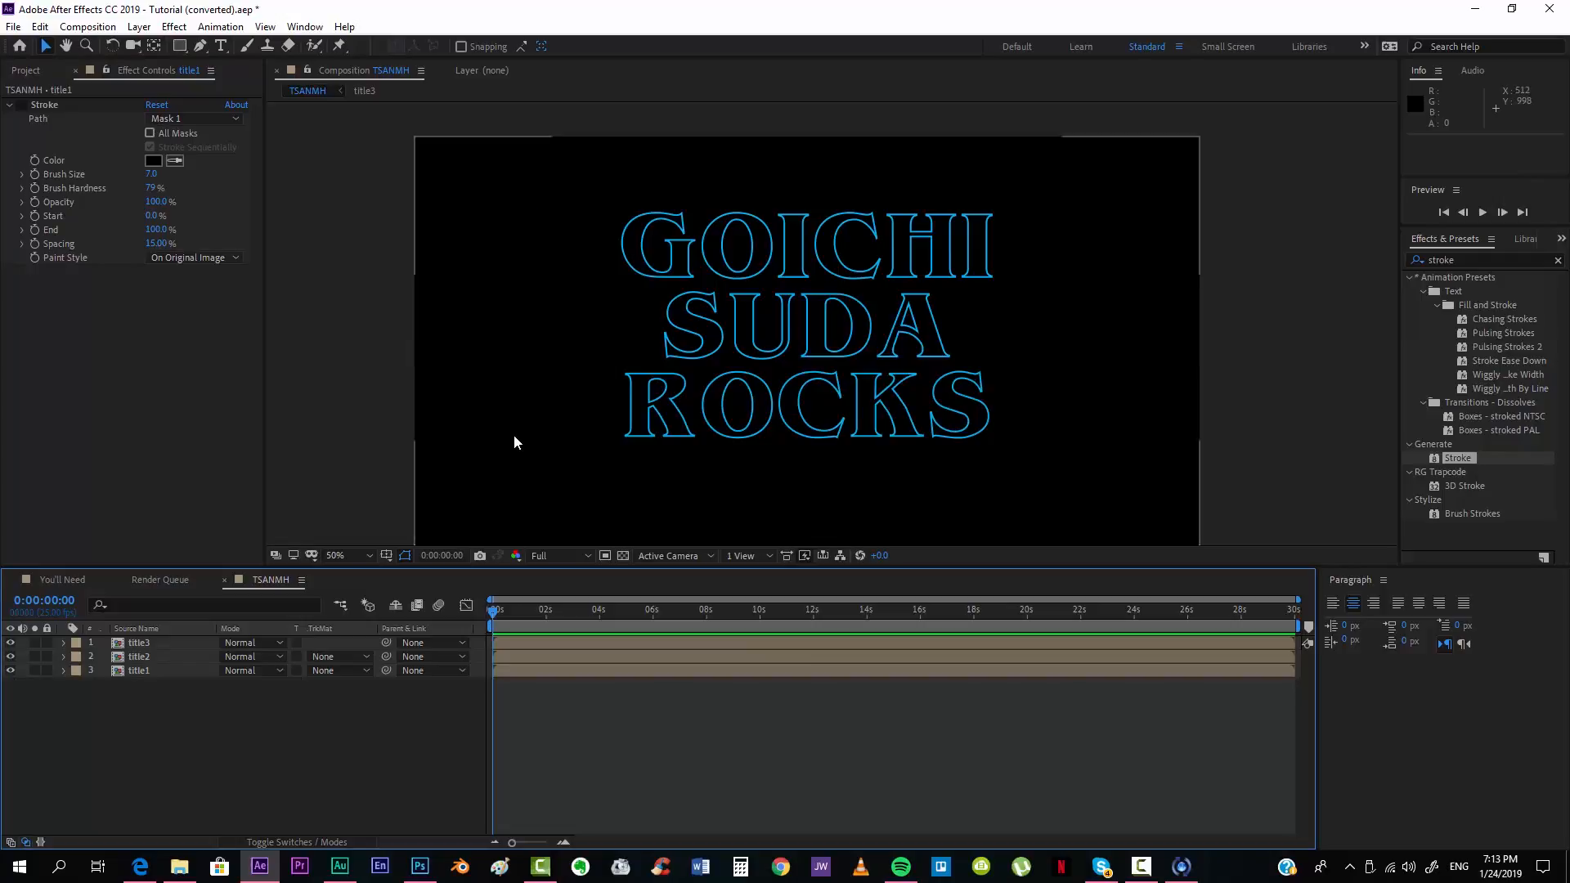
Step: Check the Stroke settings and mask outlines of the title layers one after another, finishing on title3
{"action": "key", "text": "ctrl+Down"}
{"action": "key", "text": "ctrl+Down"}
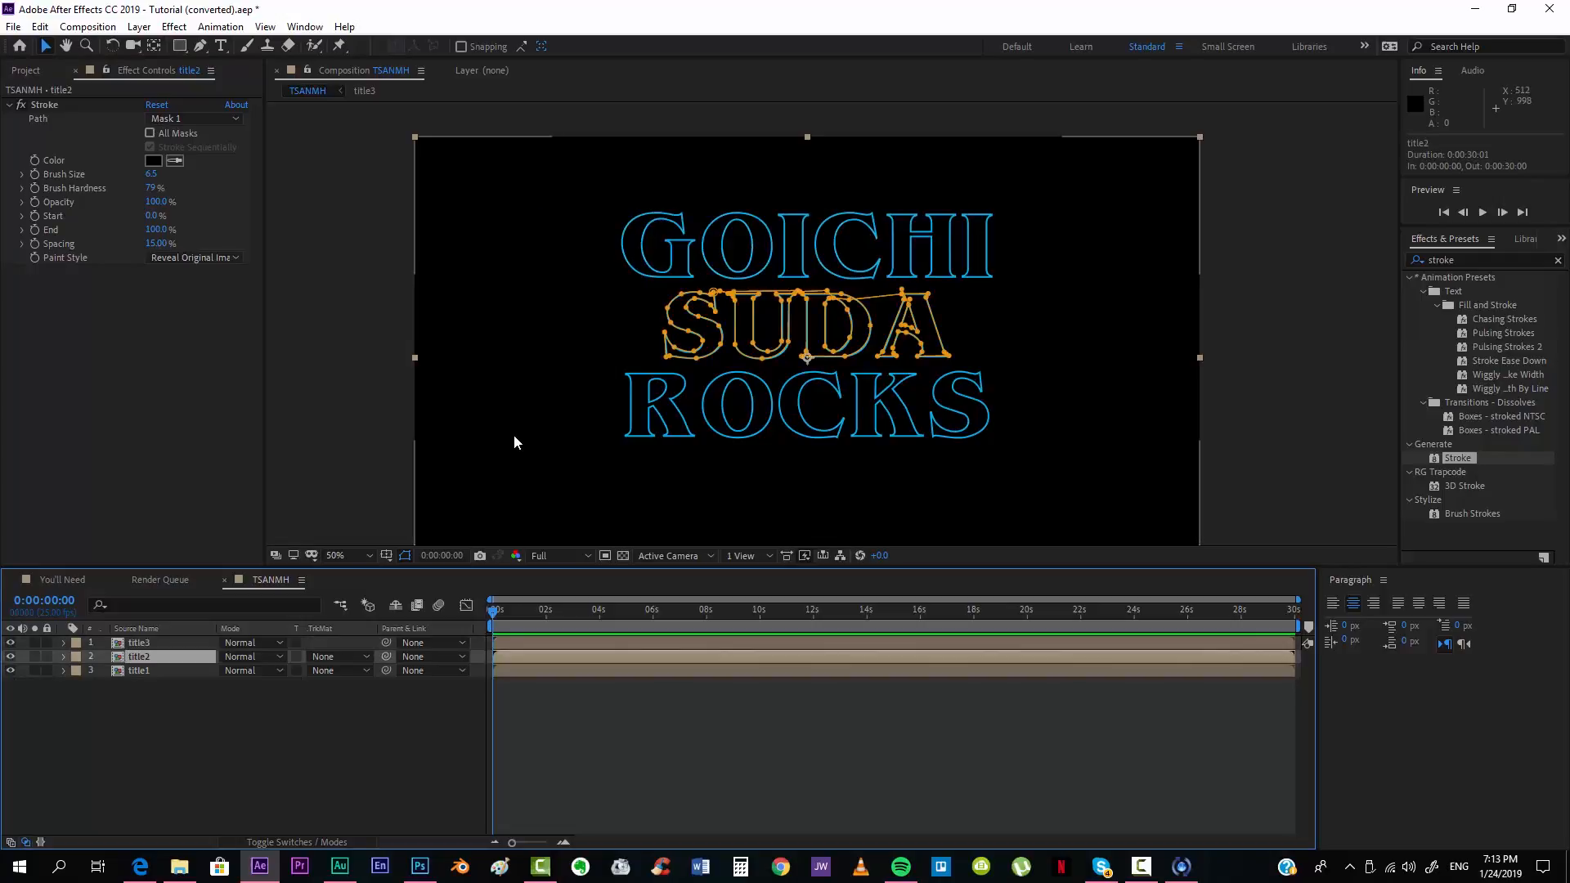
{"action": "key", "text": "ctrl+Down"}
{"action": "key", "text": "ctrl+Up"}
{"action": "key", "text": "ctrl+Up"}
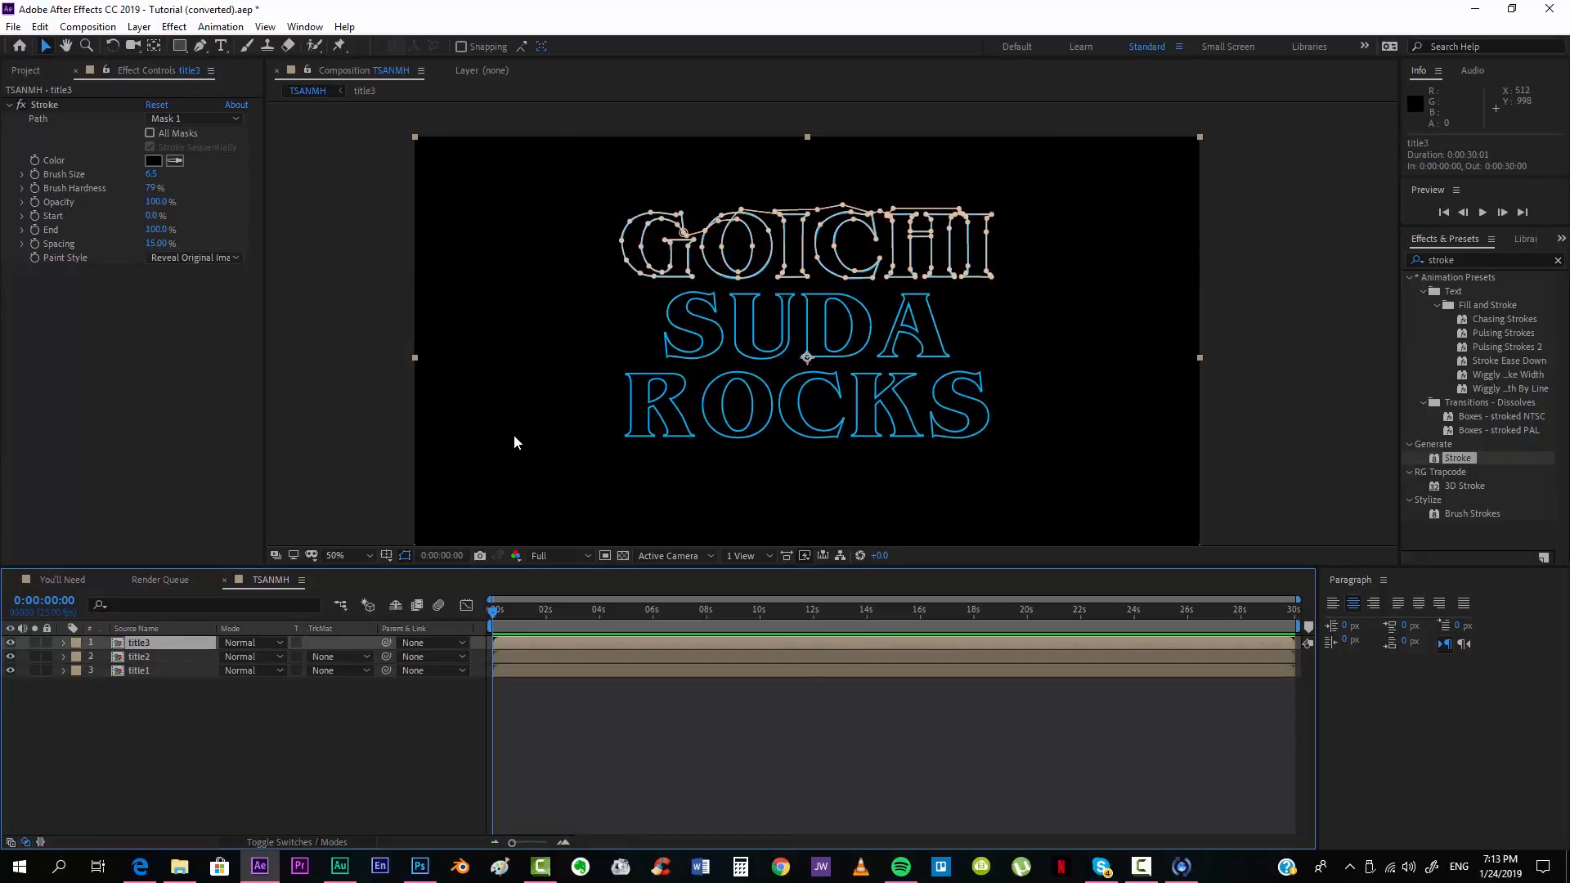
{"action": "key", "text": "period"}
{"action": "key", "text": "period"}
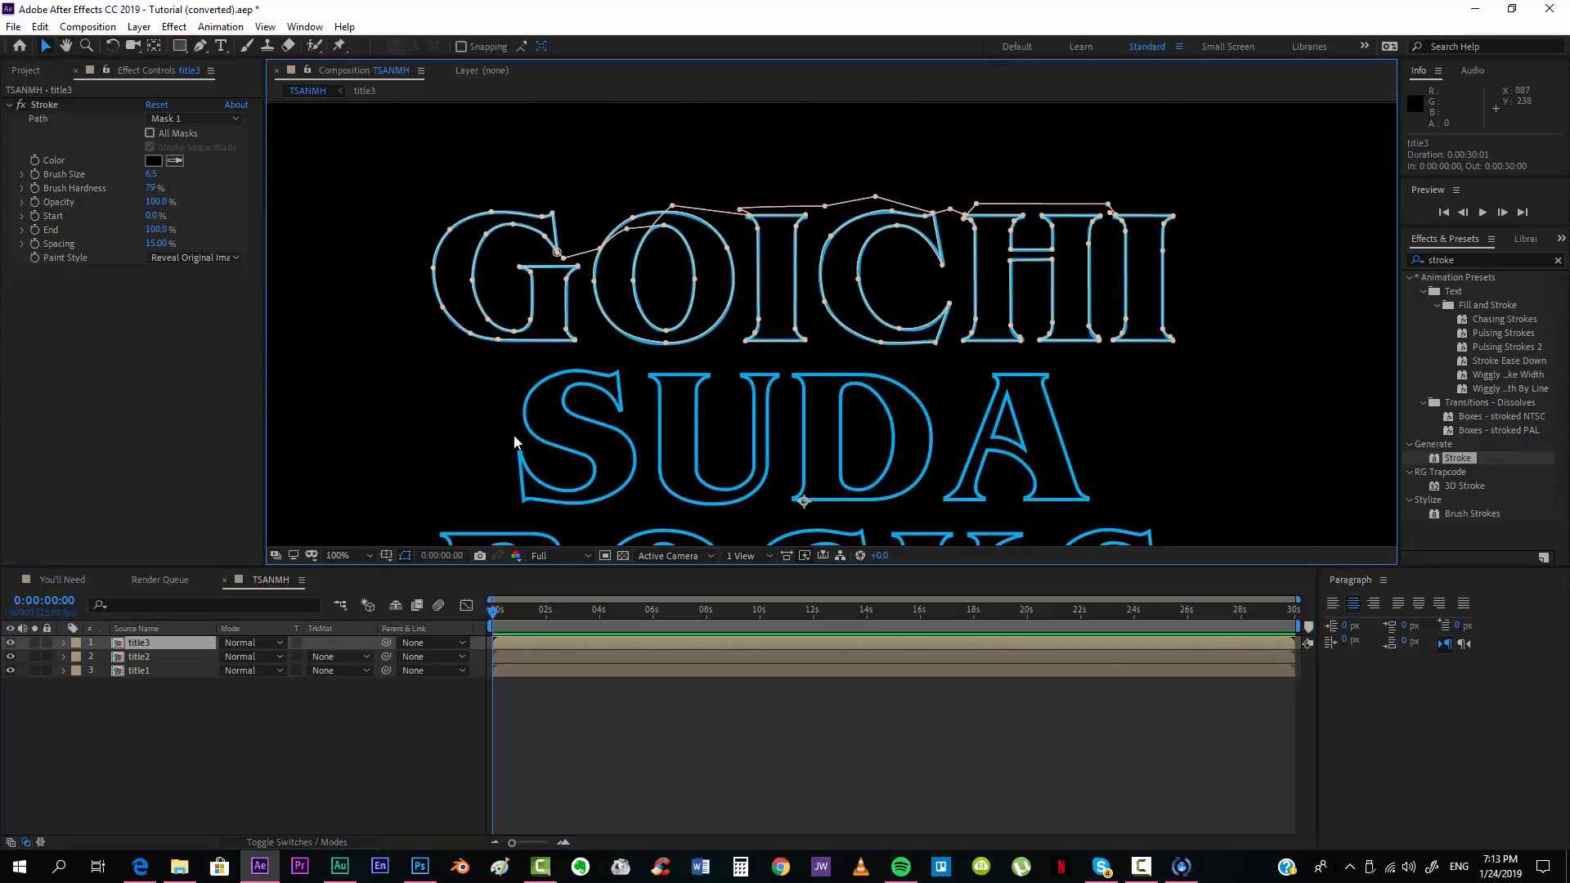
{"action": "scroll", "coordinate": [514, 442], "scroll_direction": "down", "scroll_amount": 2}
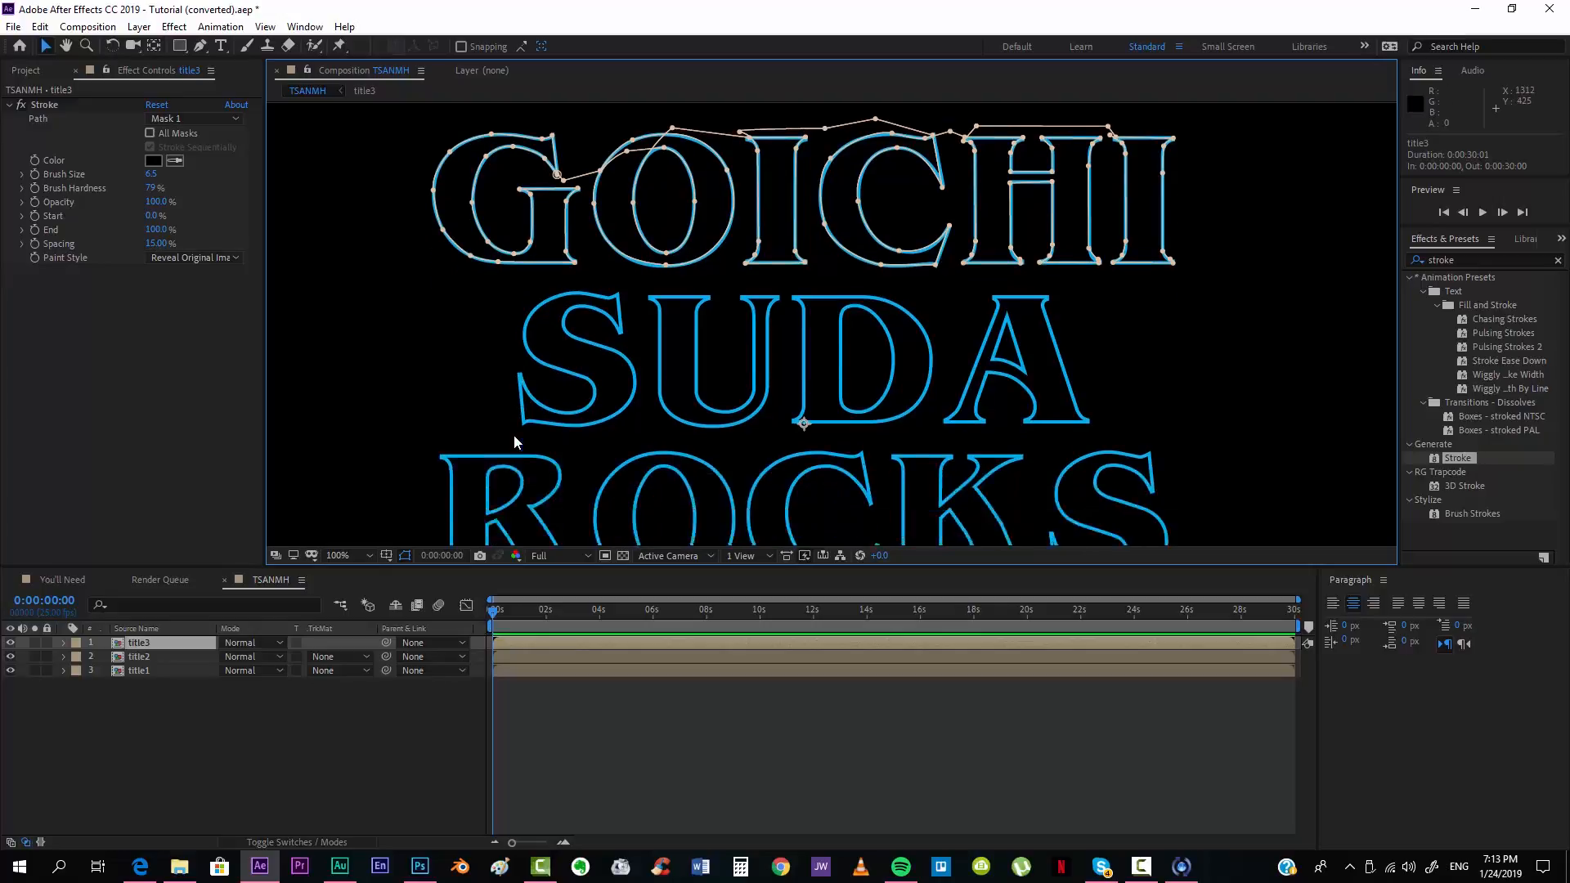
{"action": "scroll", "coordinate": [514, 443], "scroll_direction": "up", "scroll_amount": 1}
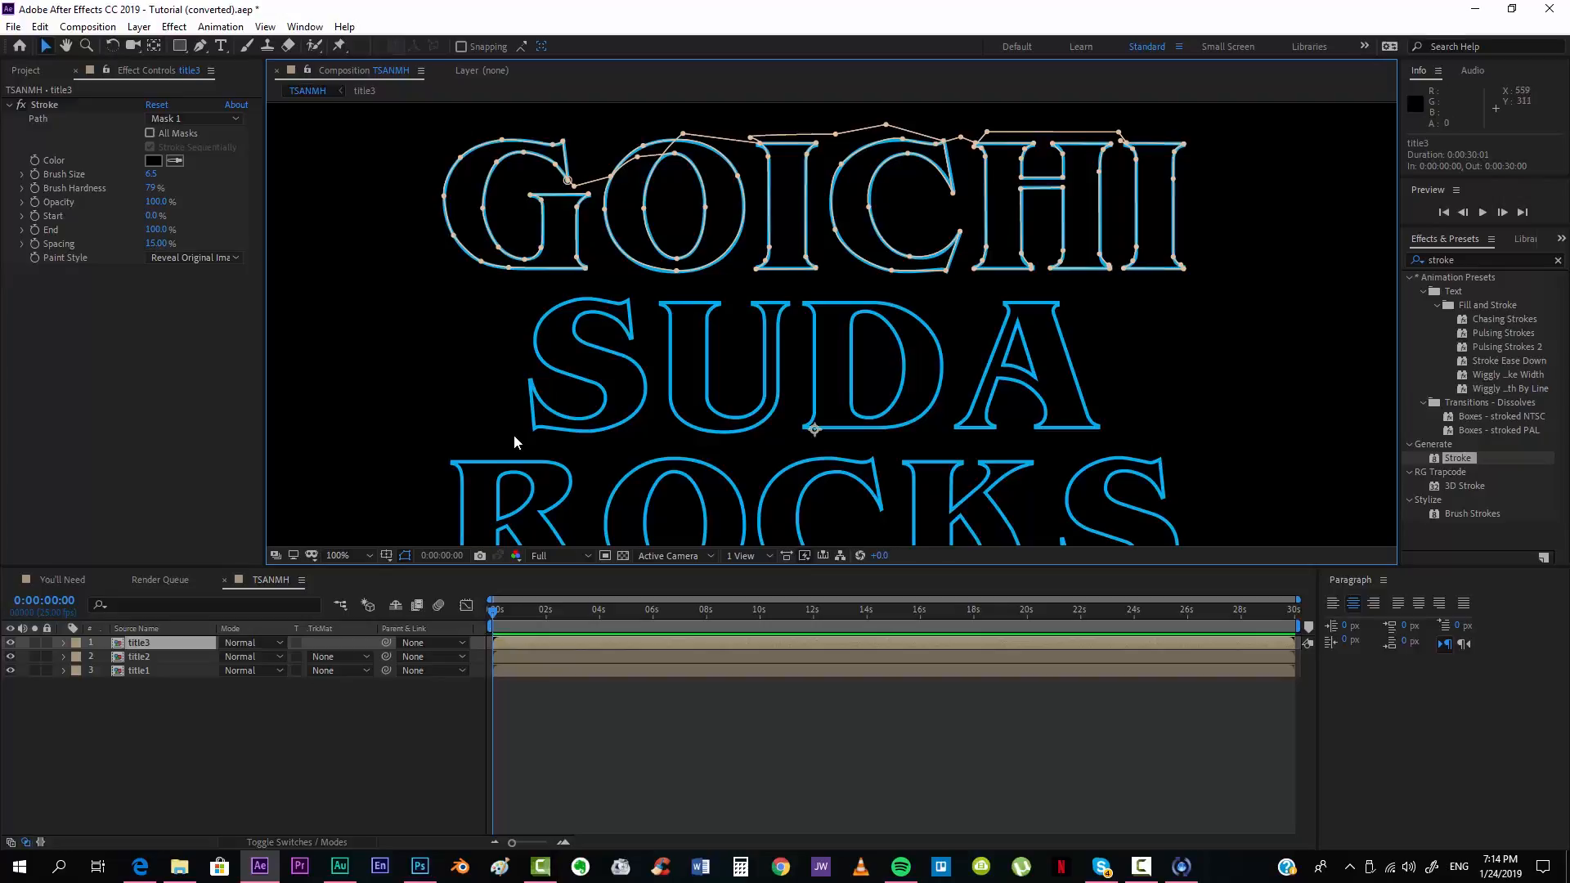
{"action": "scroll", "coordinate": [514, 443], "scroll_direction": "up", "scroll_amount": 2}
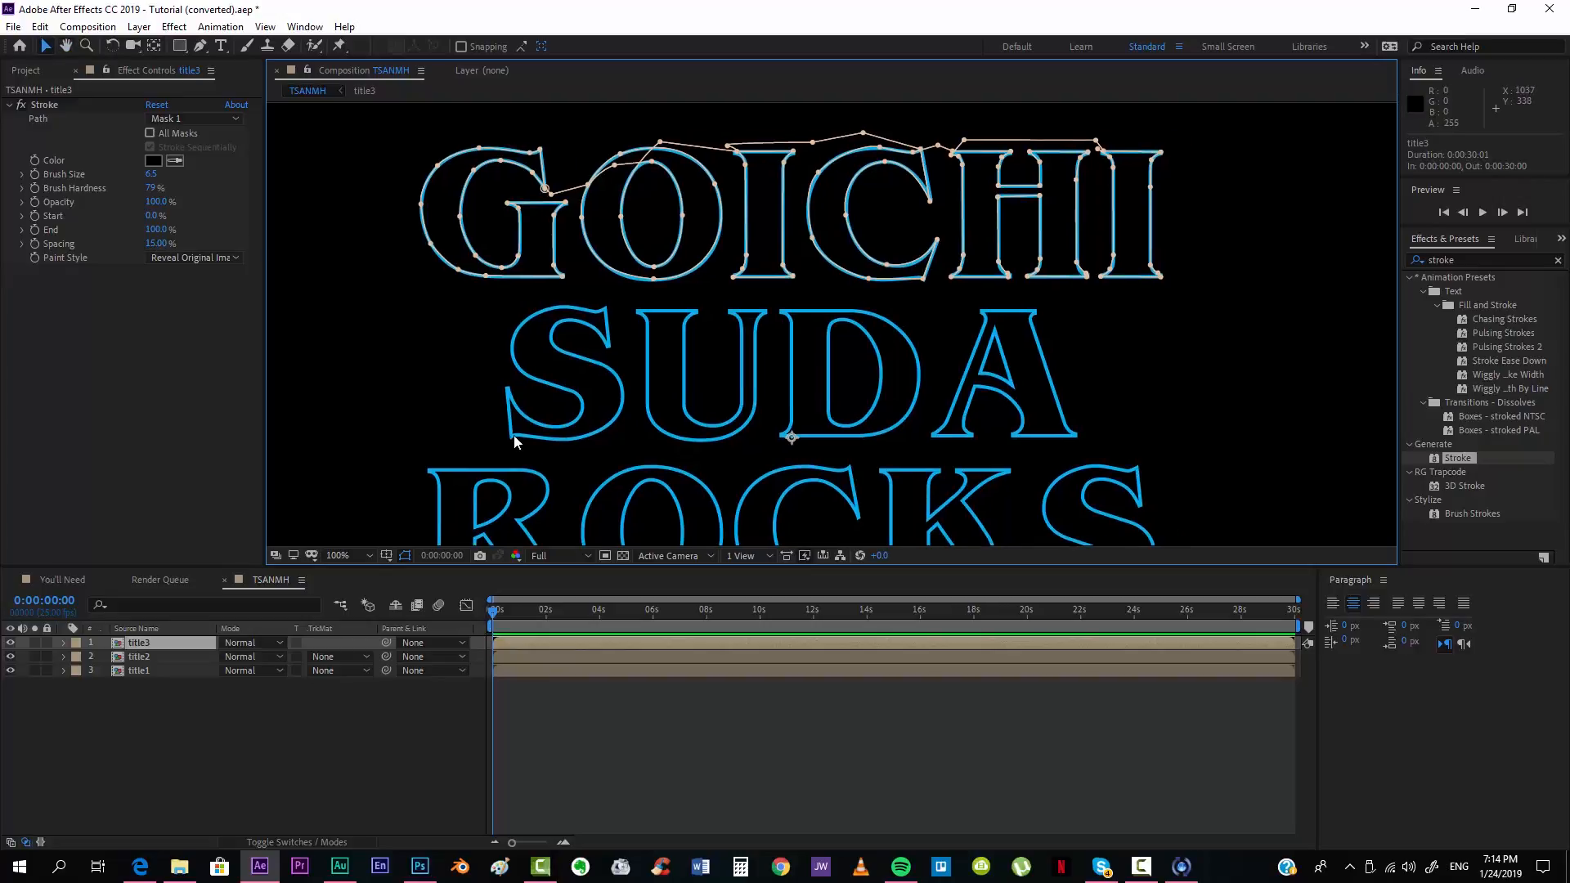
{"action": "scroll", "coordinate": [514, 443], "scroll_direction": "up", "scroll_amount": 2}
{"action": "key", "text": "v"}
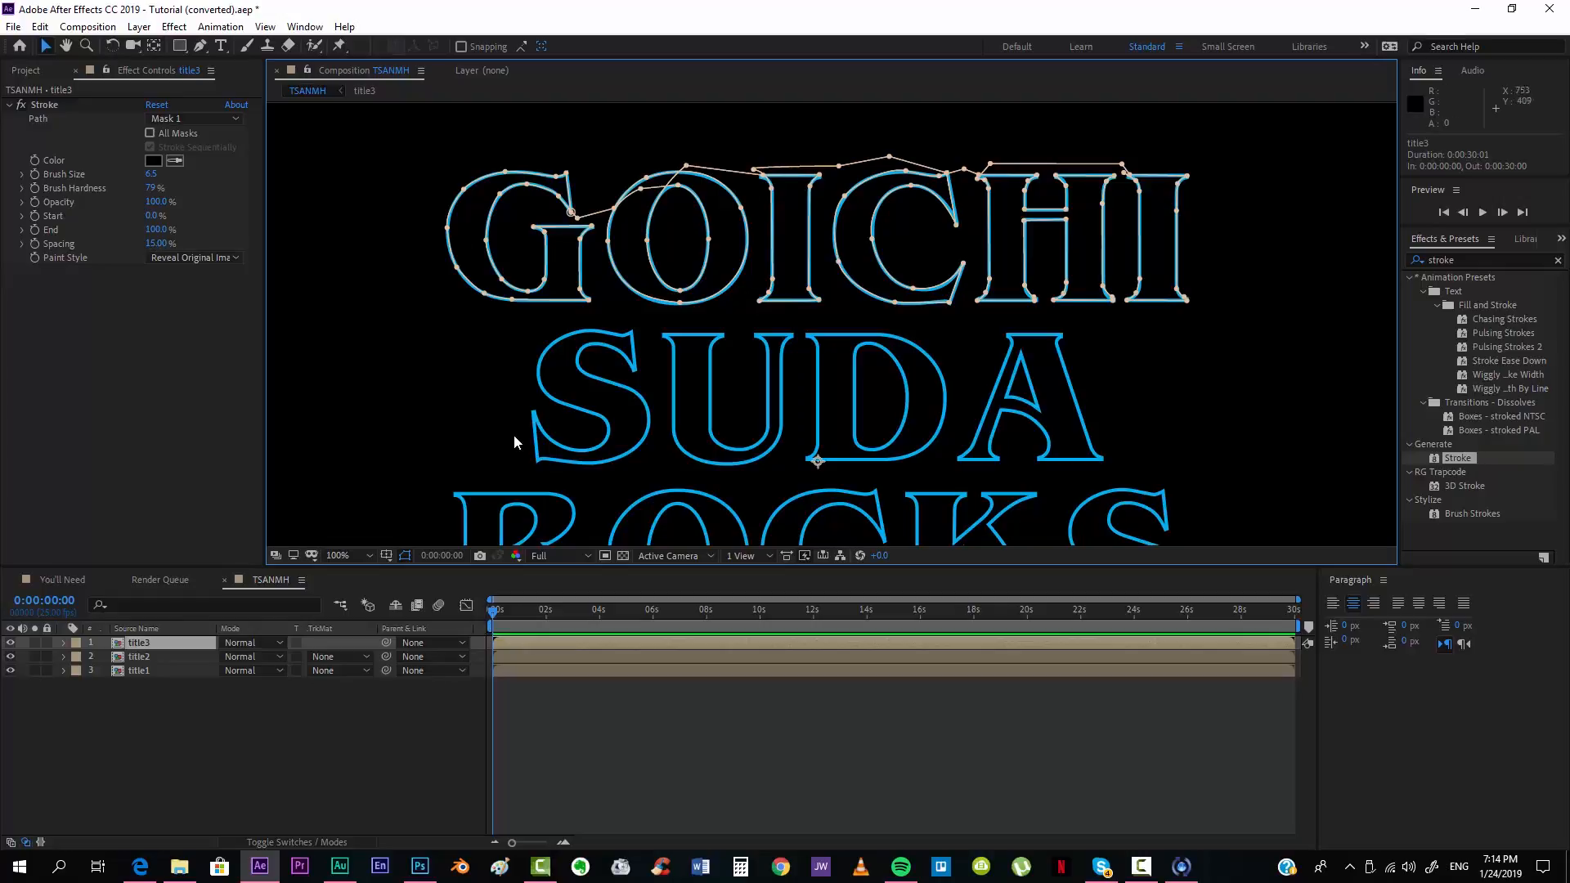
{"action": "scroll", "coordinate": [514, 442], "scroll_direction": "down", "scroll_amount": 3}
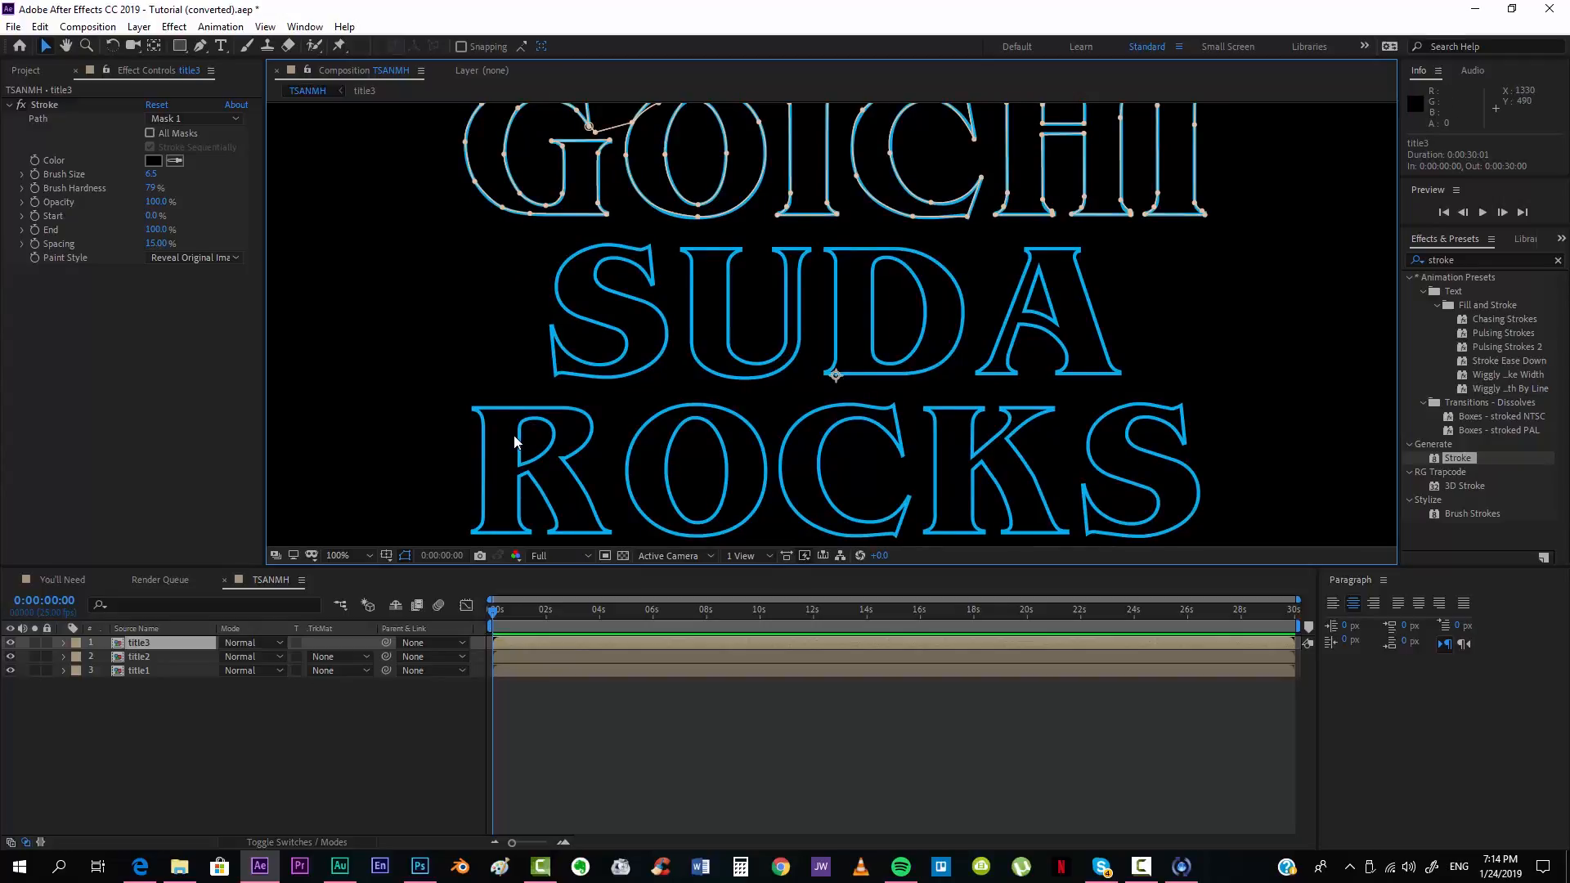
{"action": "scroll", "coordinate": [515, 442], "scroll_direction": "up", "scroll_amount": 1}
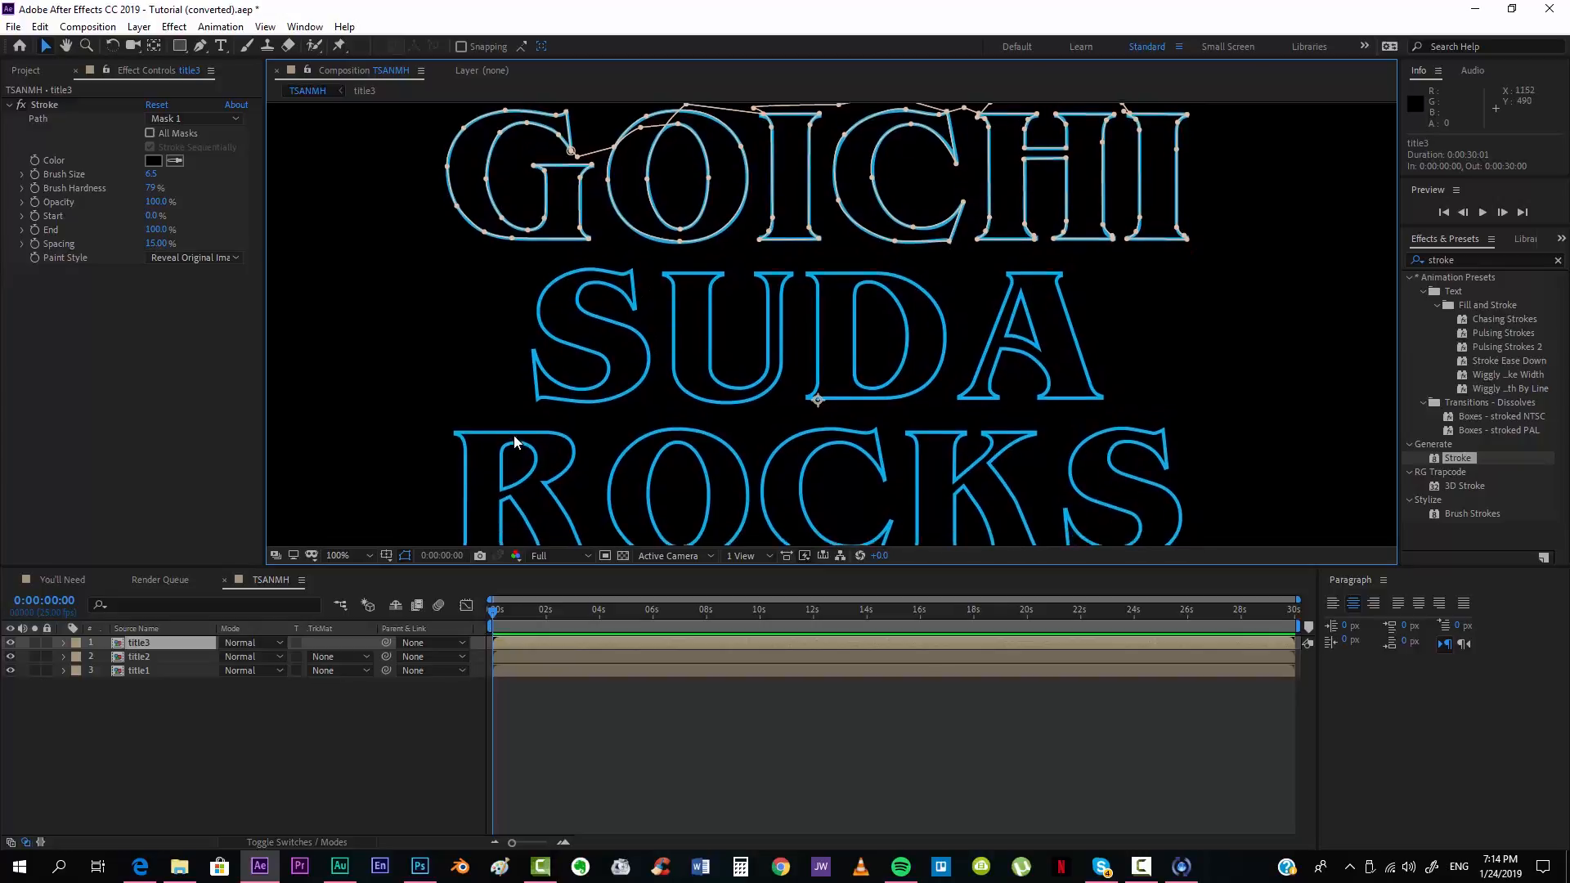
{"action": "scroll", "coordinate": [515, 441], "scroll_direction": "down", "scroll_amount": 2}
{"action": "scroll", "coordinate": [515, 442], "scroll_direction": "up", "scroll_amount": 1}
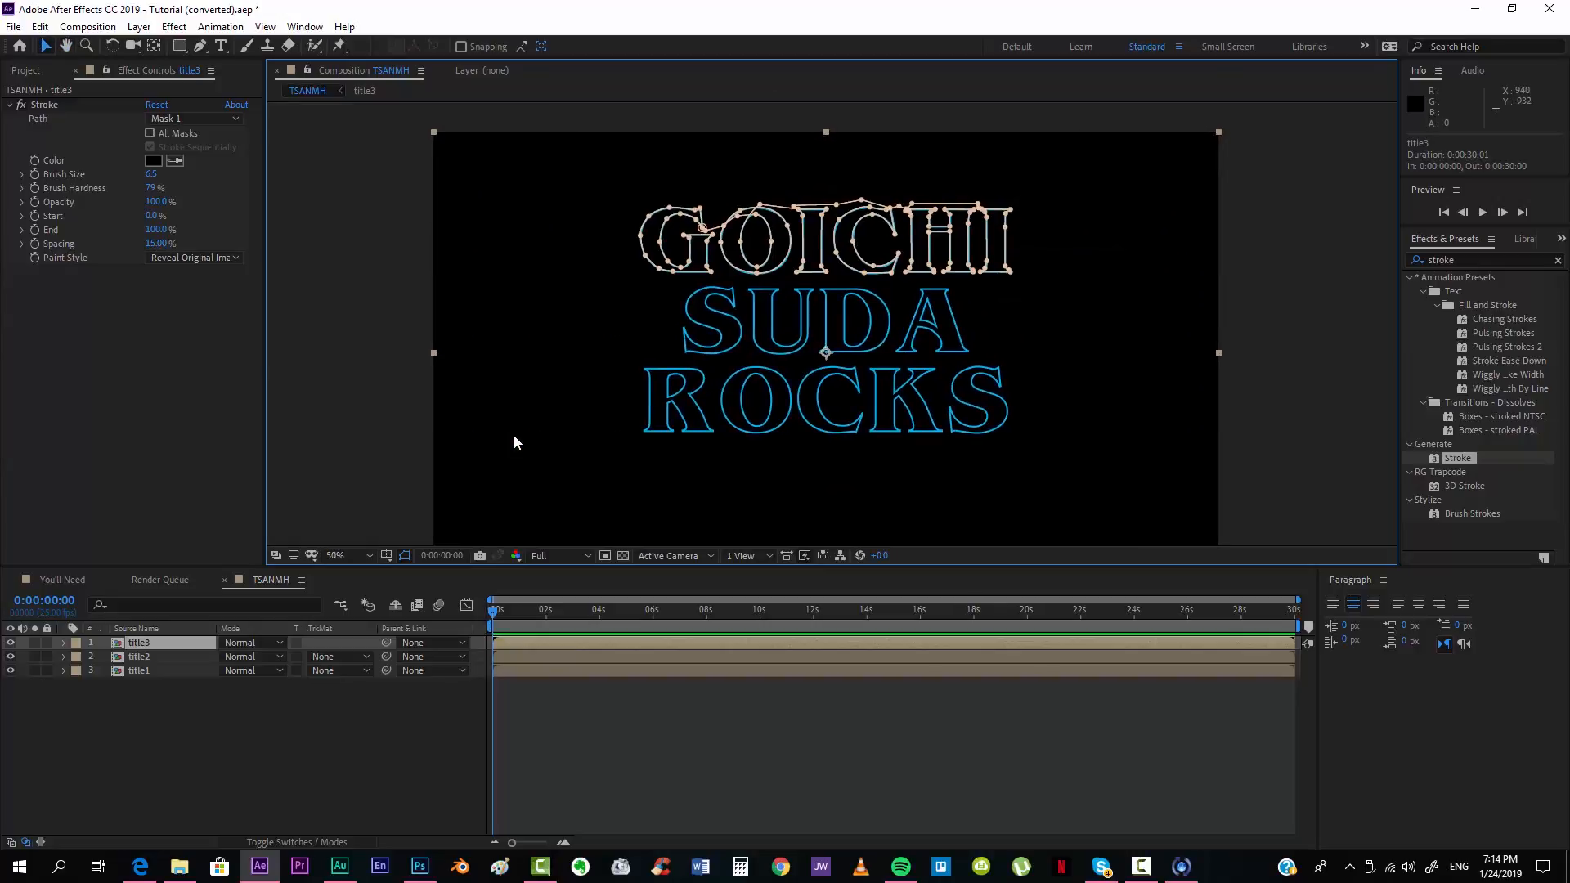
{"action": "scroll", "coordinate": [514, 443], "scroll_direction": "up", "scroll_amount": 1}
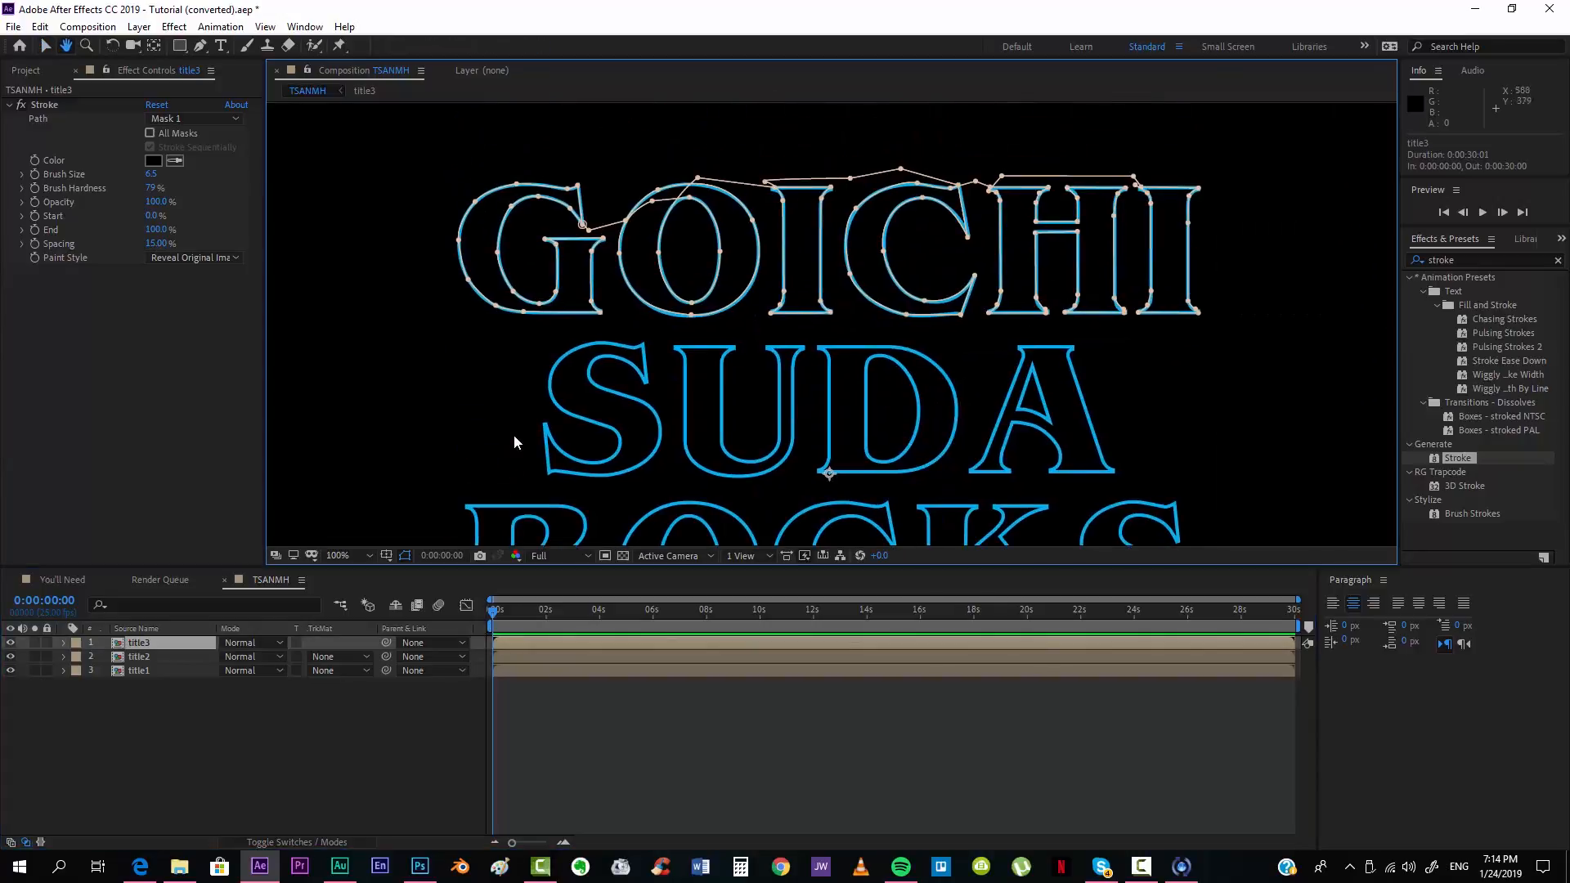
Step: Keyframe the Stroke's End on title3 from 0% at 0:00:00:00 to 100% at 0:00:01:00
{"action": "key", "text": "v"}
{"action": "type", "text": "0"}
{"action": "key", "text": "Return"}
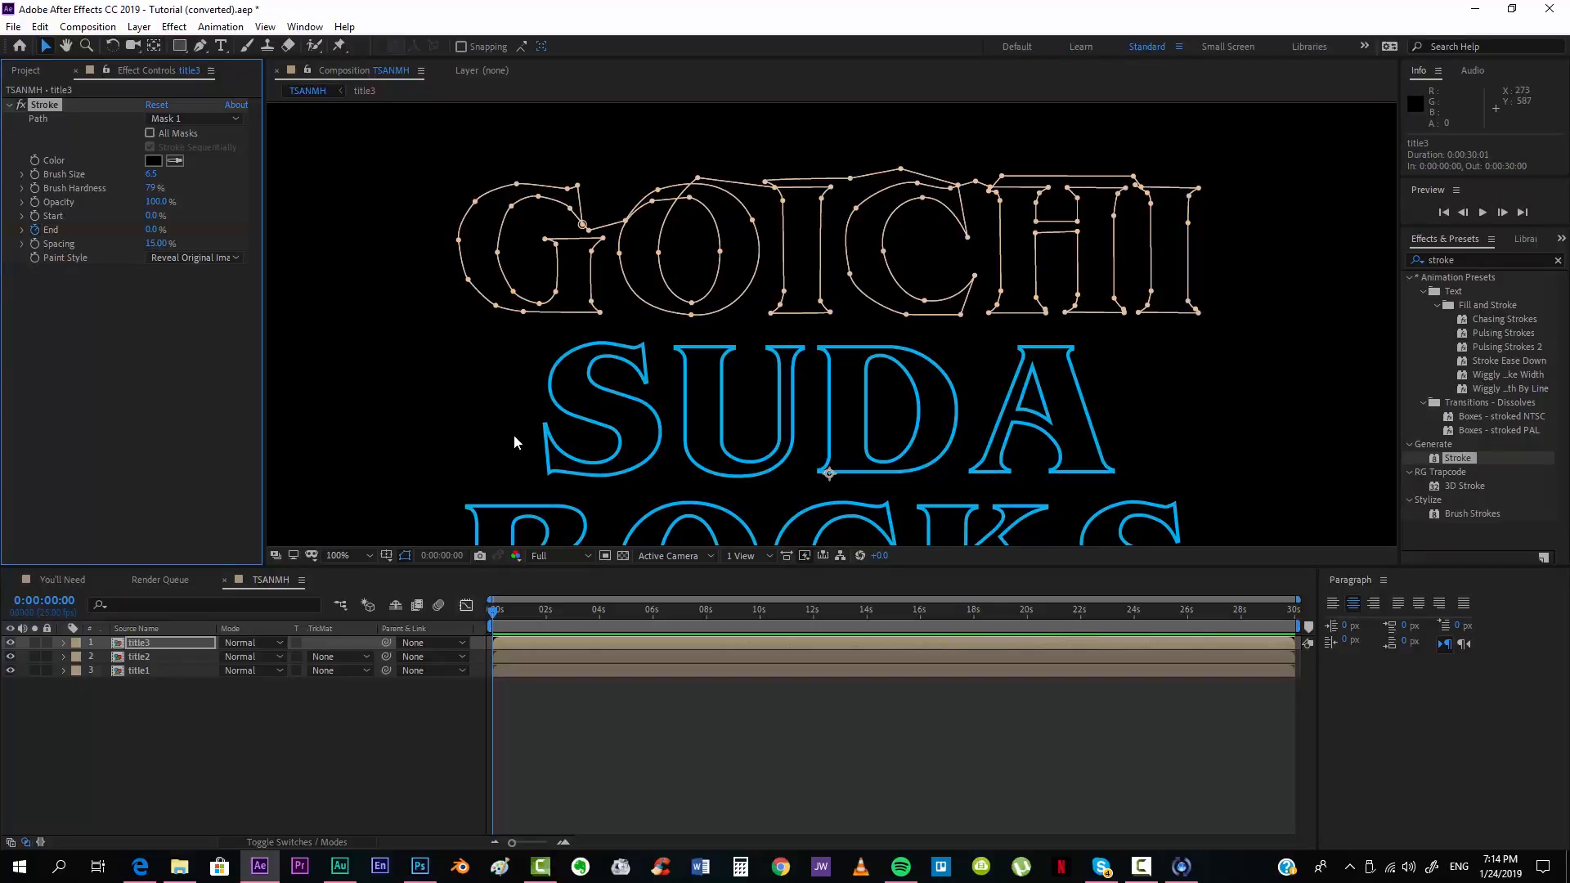
{"action": "key", "text": "space"}
{"action": "key", "text": "="}
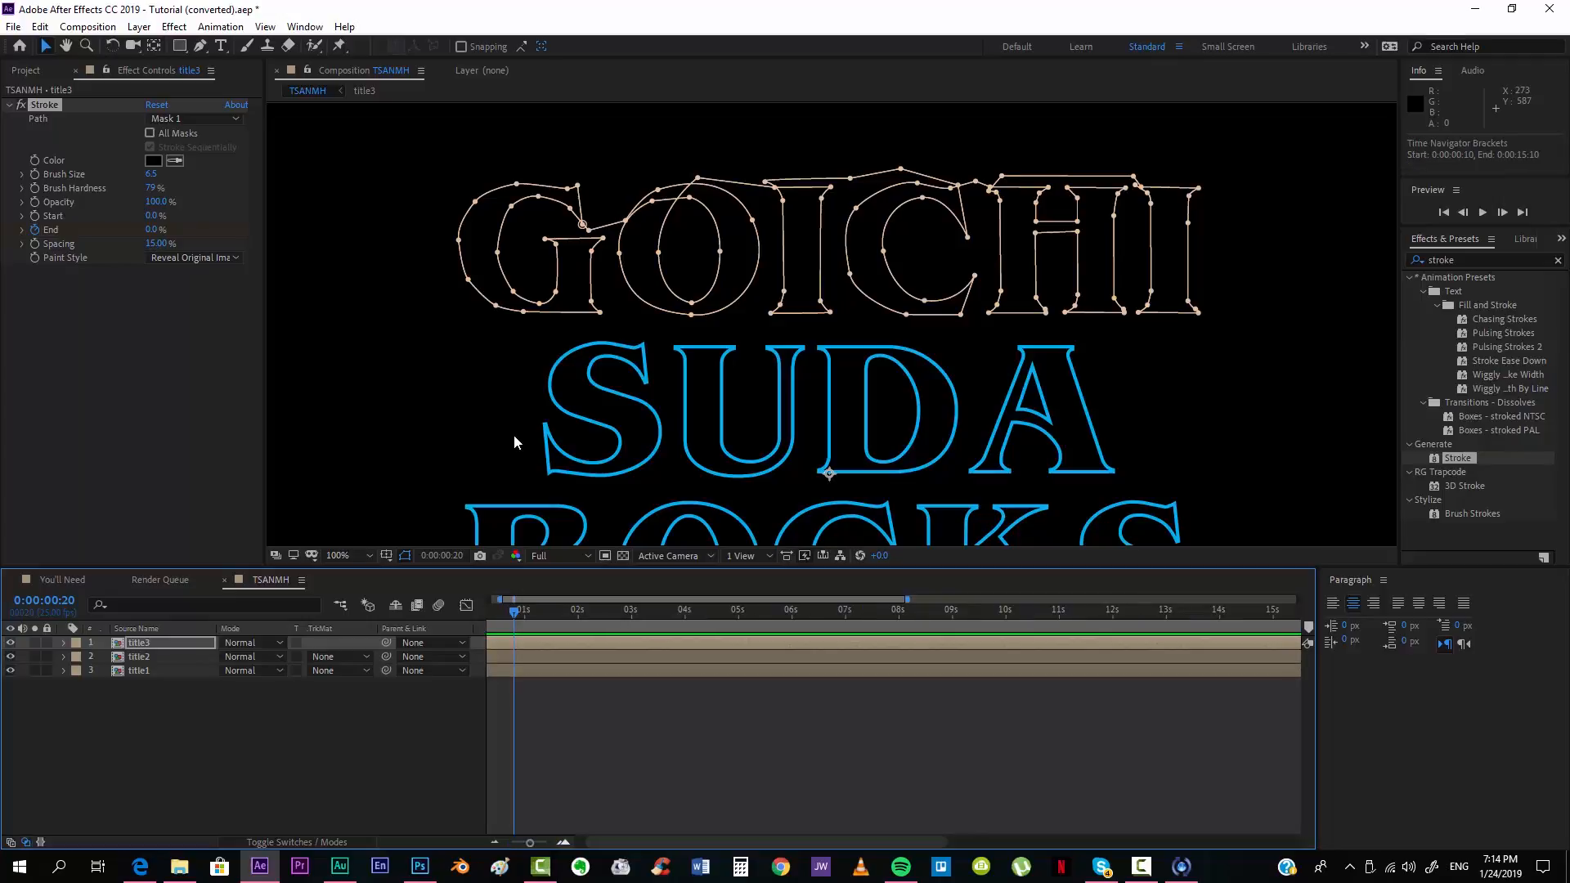
{"action": "key", "text": "="}
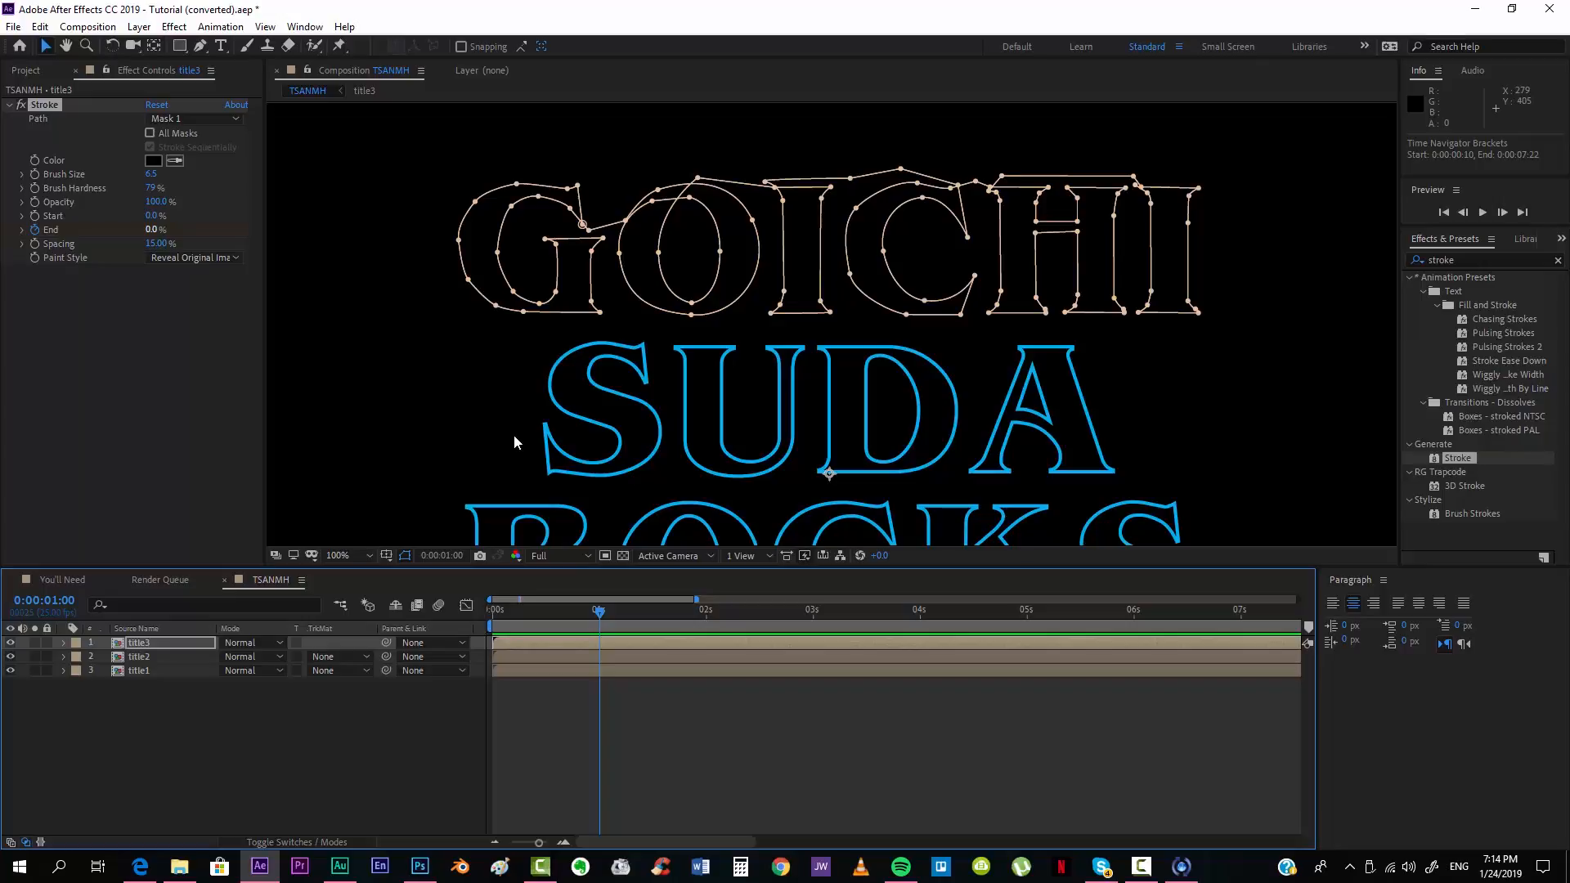
{"action": "type", "text": "100"}
{"action": "key", "text": "Return"}
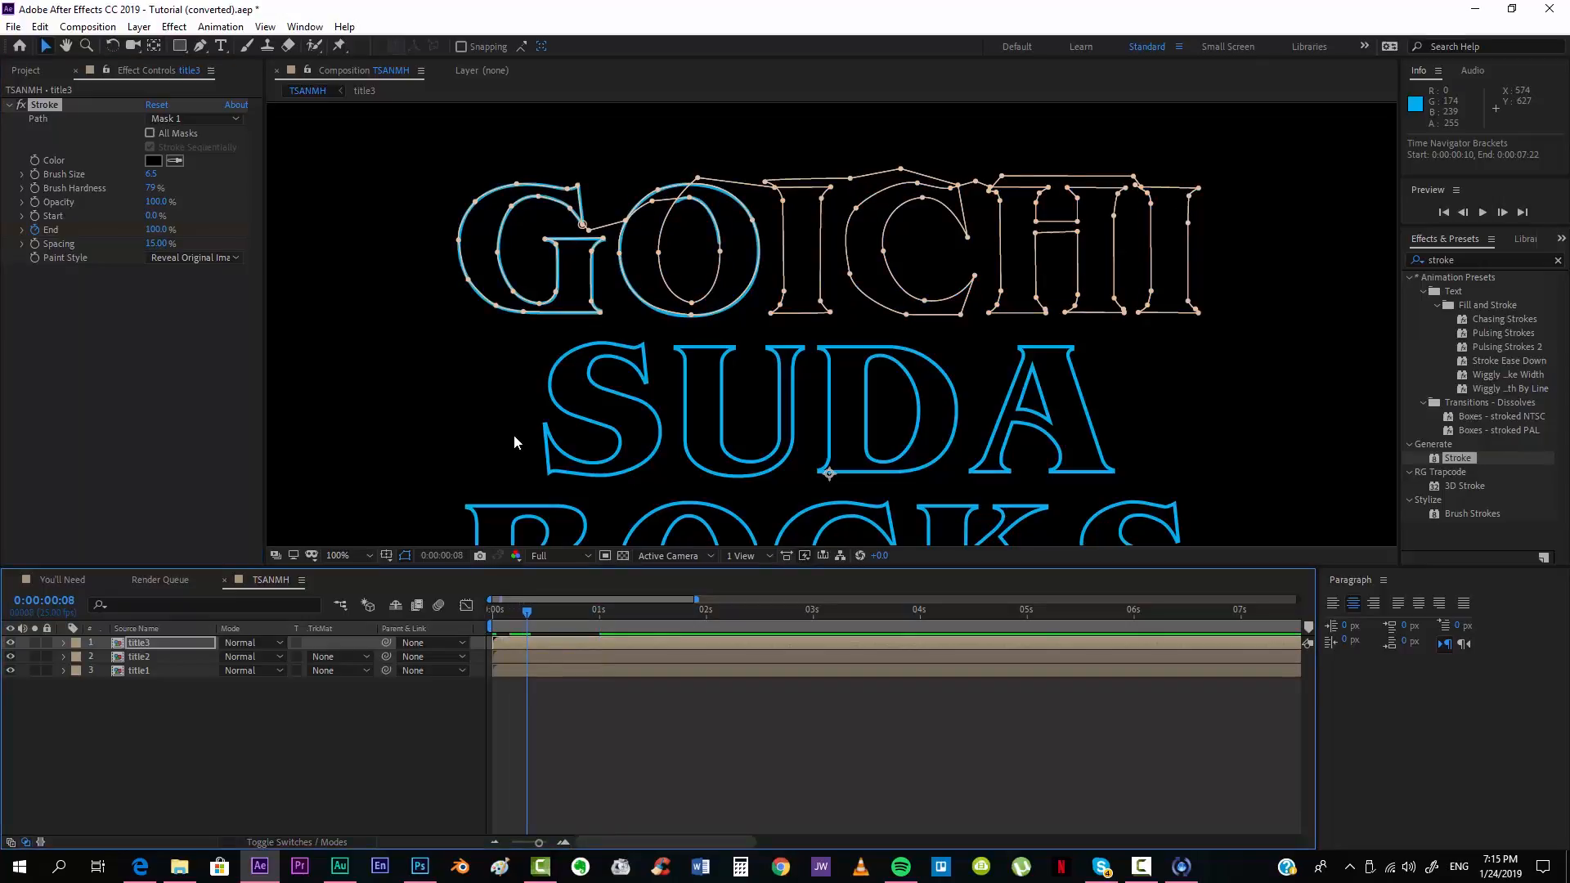
Step: Keyframe the Stroke's End on title2 from 0% at 0:00:00:08 to 100% at 0:00:02:00
{"action": "key", "text": "ctrl+Down"}
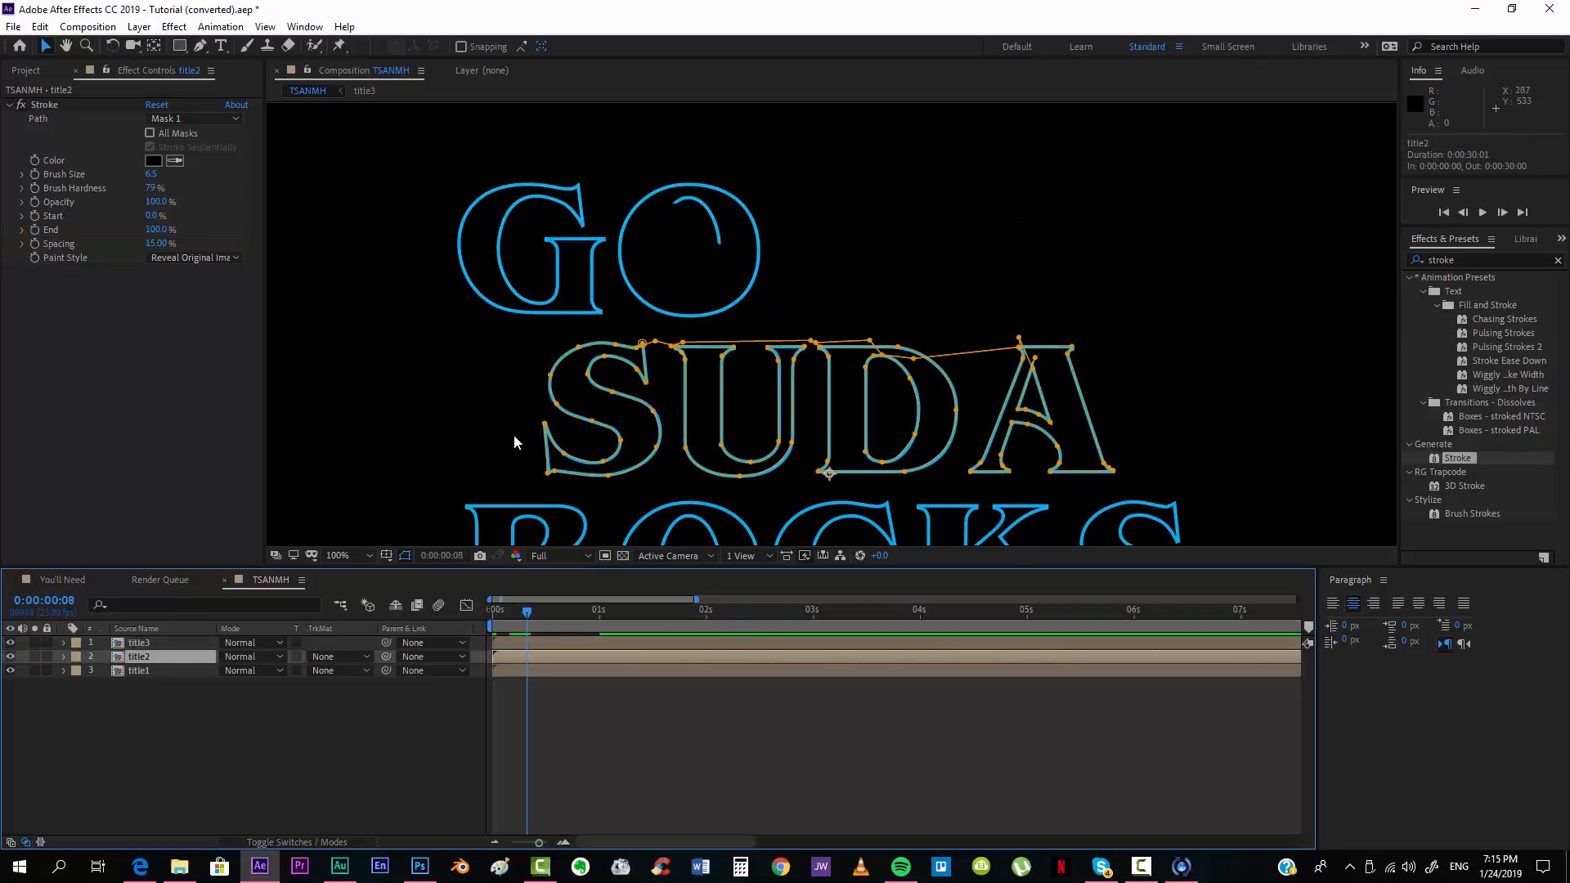
{"action": "type", "text": "0"}
{"action": "key", "text": "Return"}
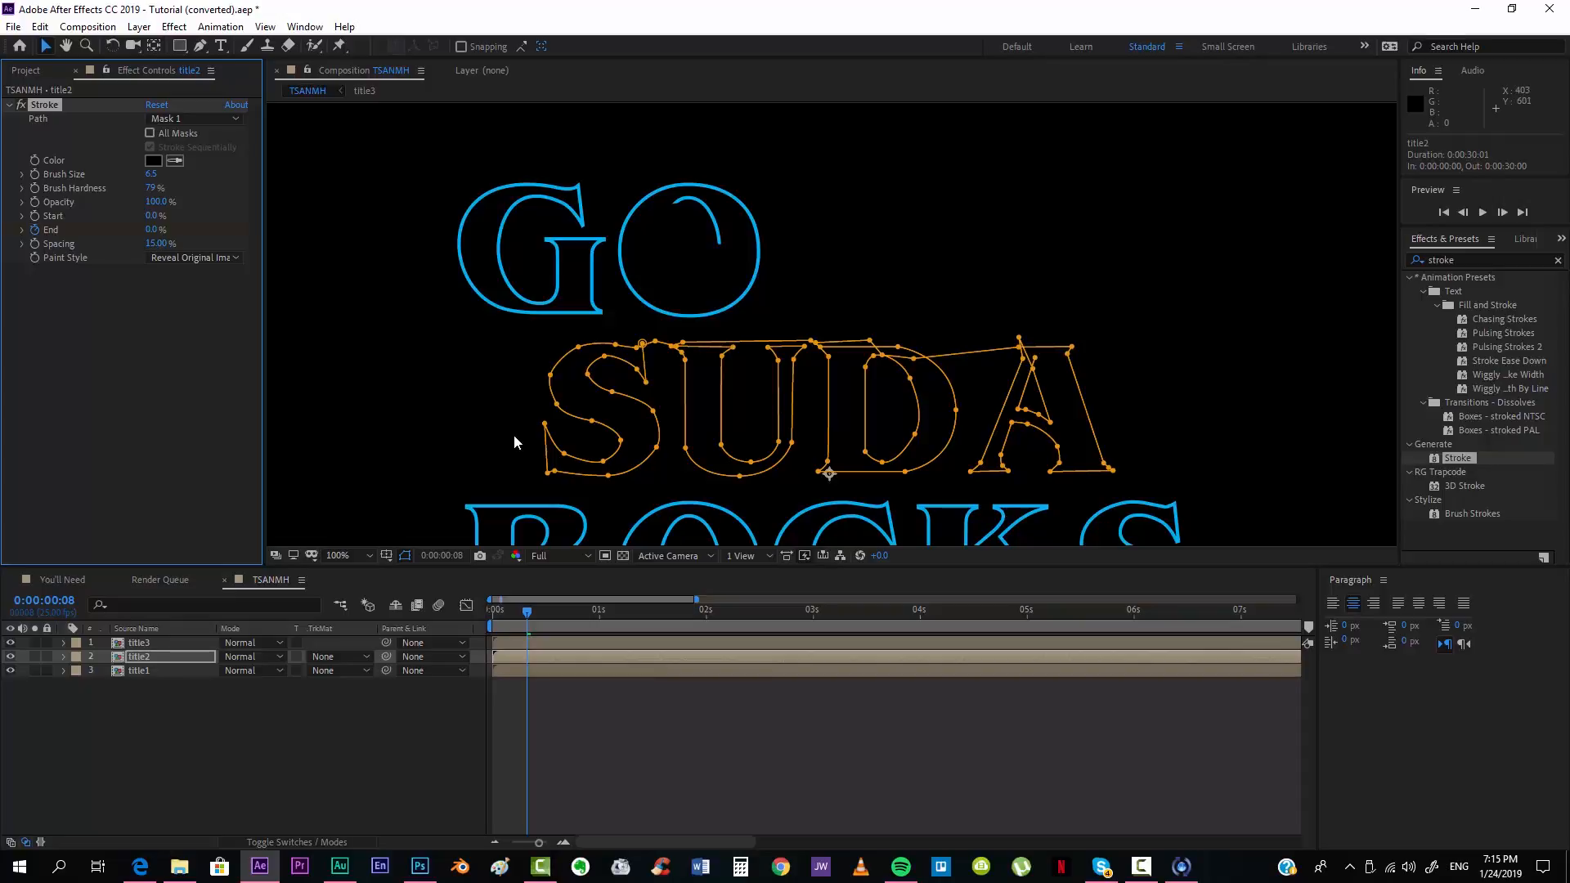
{"action": "key", "text": "space"}
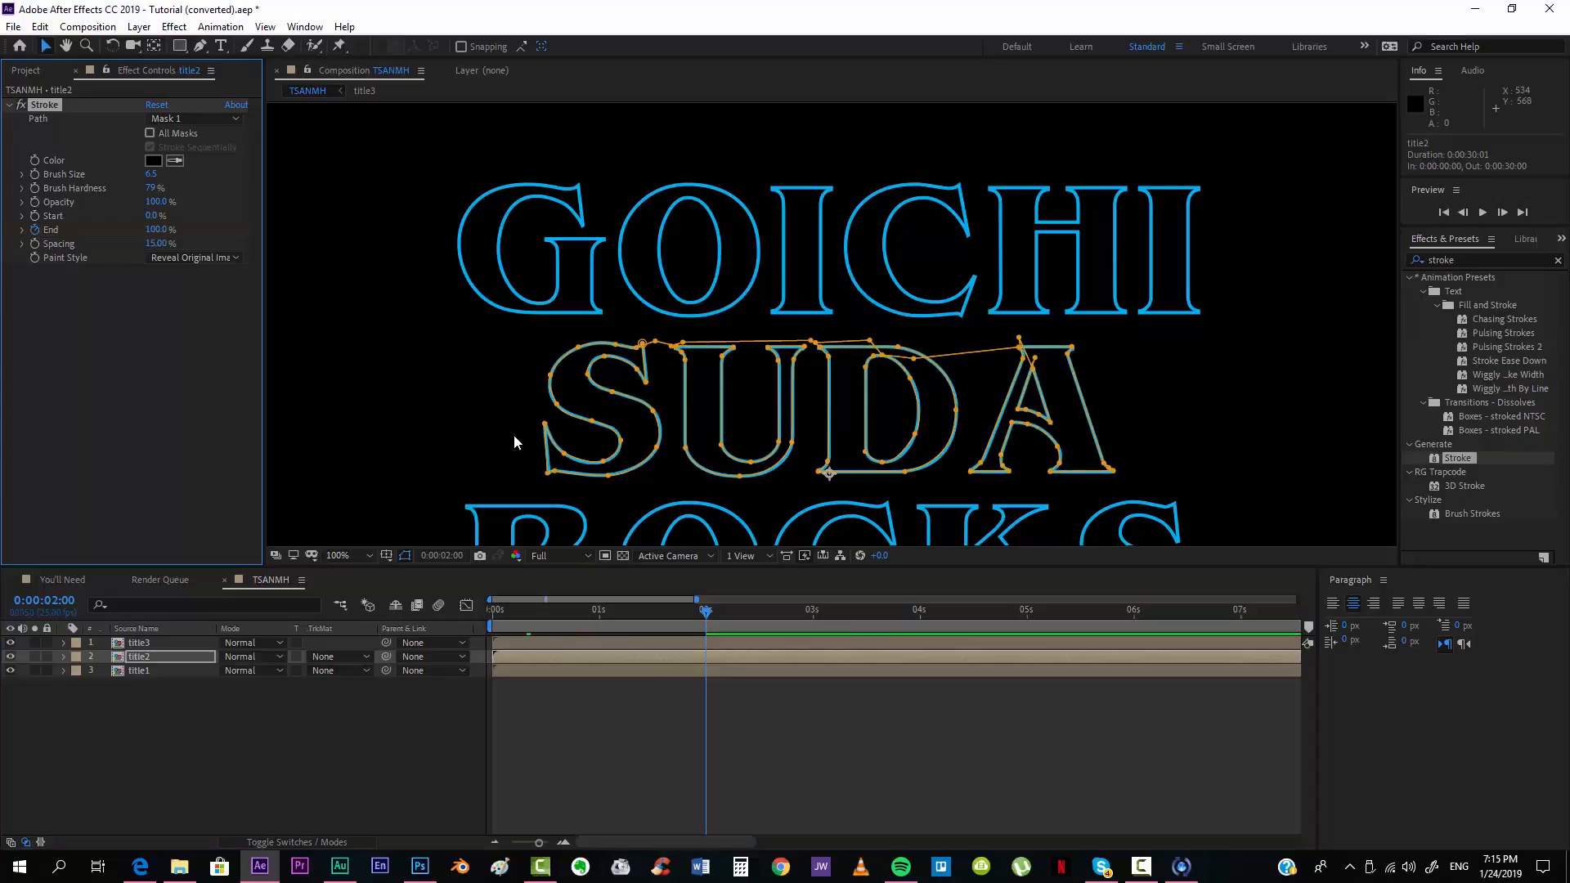
Step: Enable title1's Stroke effect and keyframe its End value, starting at 0% at 0:00:00:19
{"action": "key", "text": "Page_Up"}
{"action": "key", "text": "Page_Up"}
{"action": "key", "text": "Page_Up"}
{"action": "key", "text": "Page_Up"}
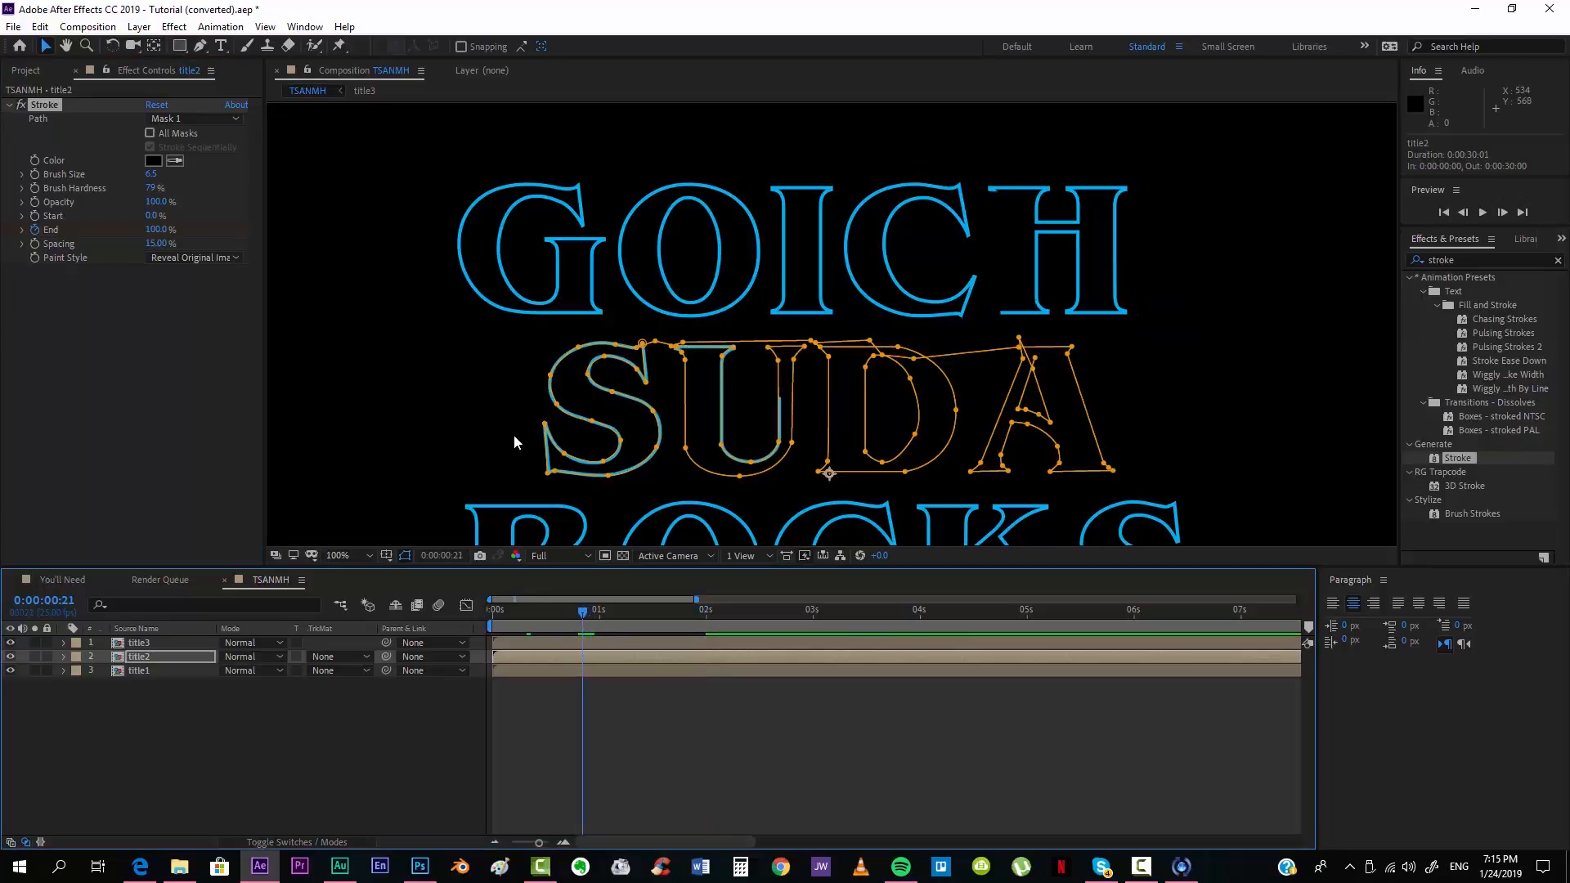
{"action": "left_click_drag", "start_coordinate": [514, 443], "coordinate": [534, 346]}
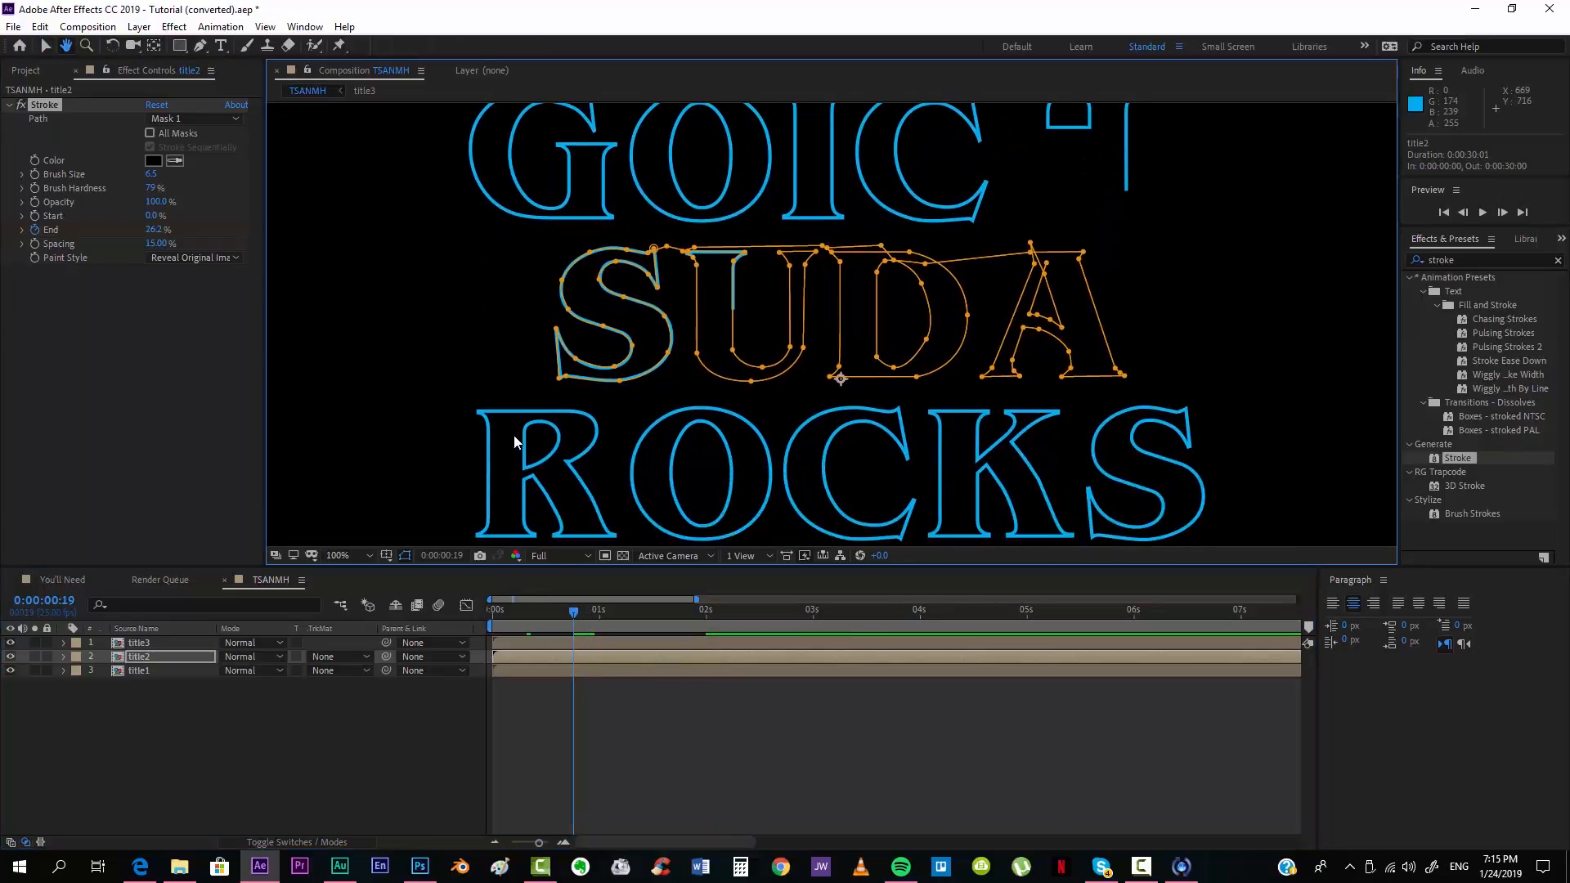
{"action": "key", "text": "ctrl+Down"}
{"action": "left_click_drag", "start_coordinate": [514, 443], "coordinate": [516, 394]}
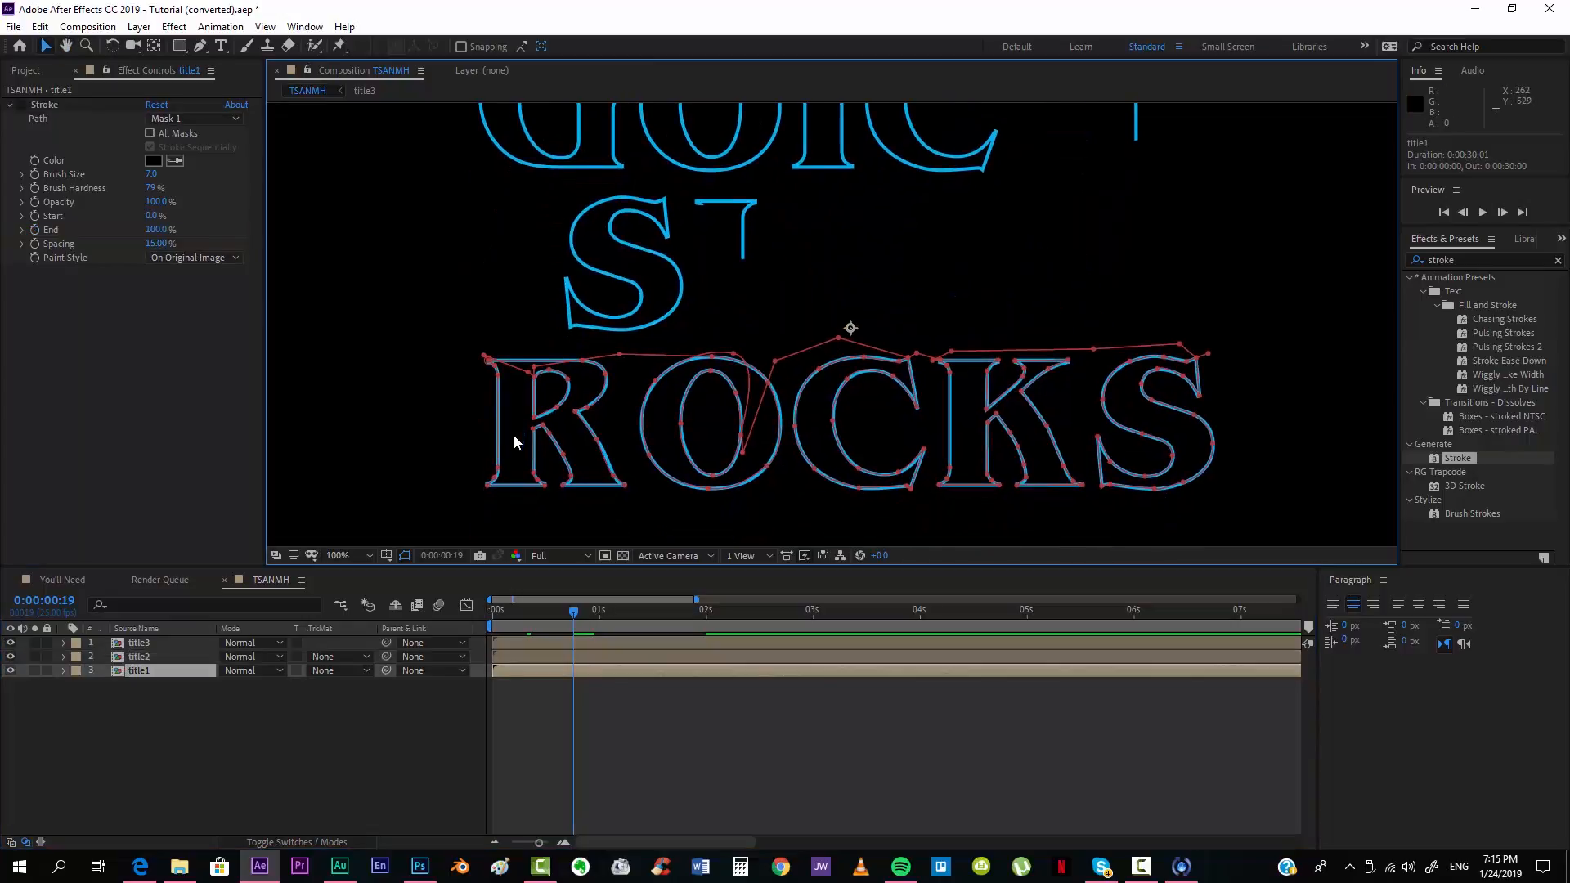
{"action": "left_click", "coordinate": [156, 202]}
{"action": "left_click", "coordinate": [155, 230]}
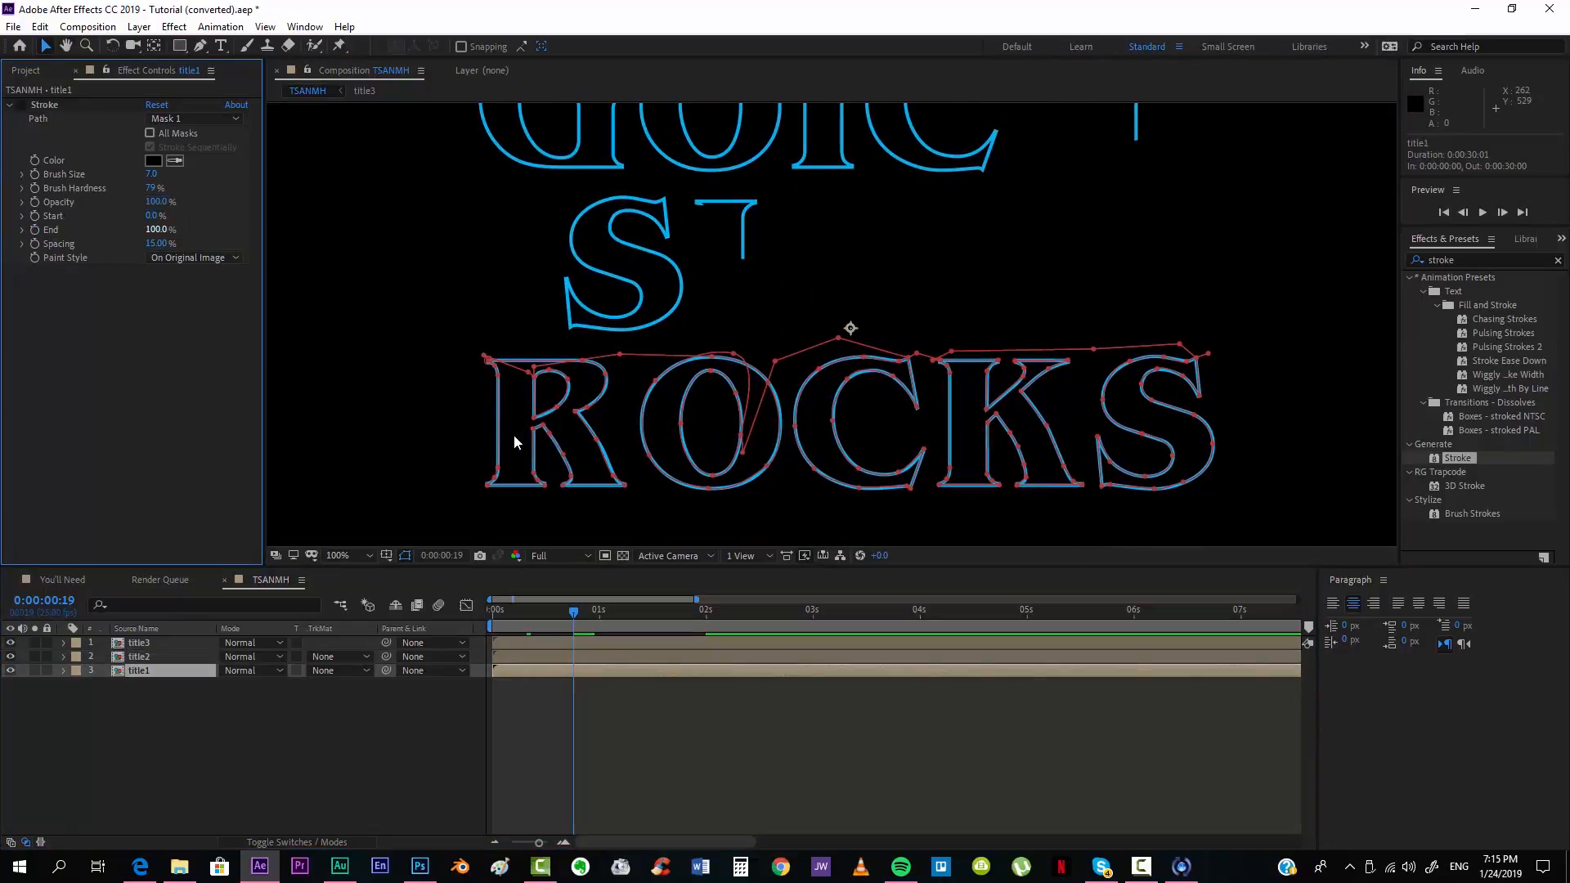
{"action": "left_click_drag", "start_coordinate": [156, 230], "coordinate": [74, 230]}
{"action": "left_click", "coordinate": [35, 230]}
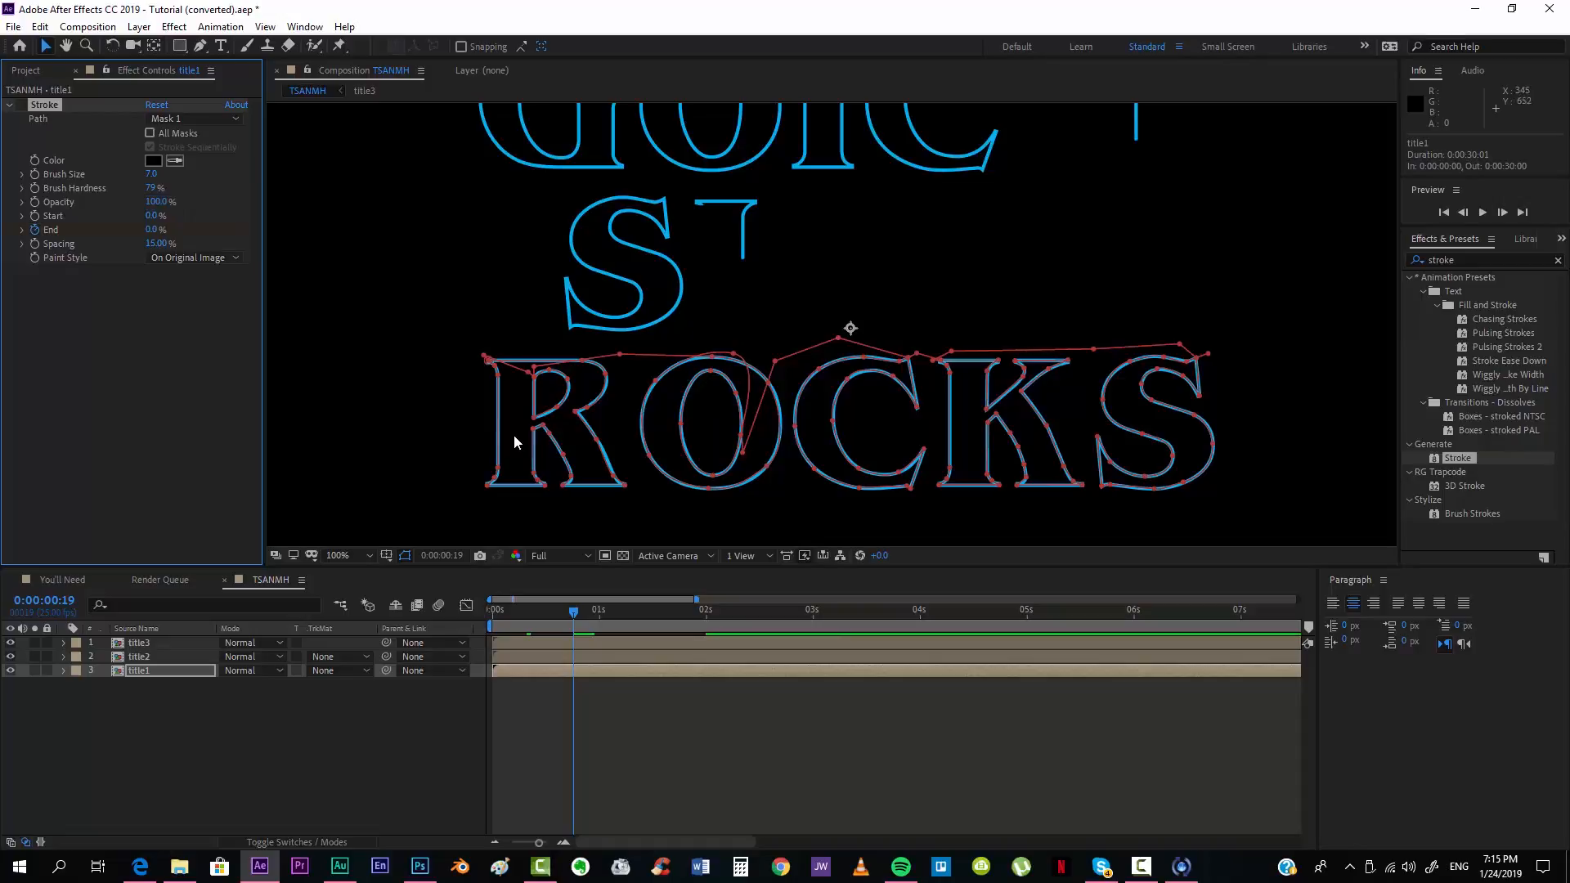
{"action": "left_click_drag", "start_coordinate": [573, 612], "coordinate": [813, 611]}
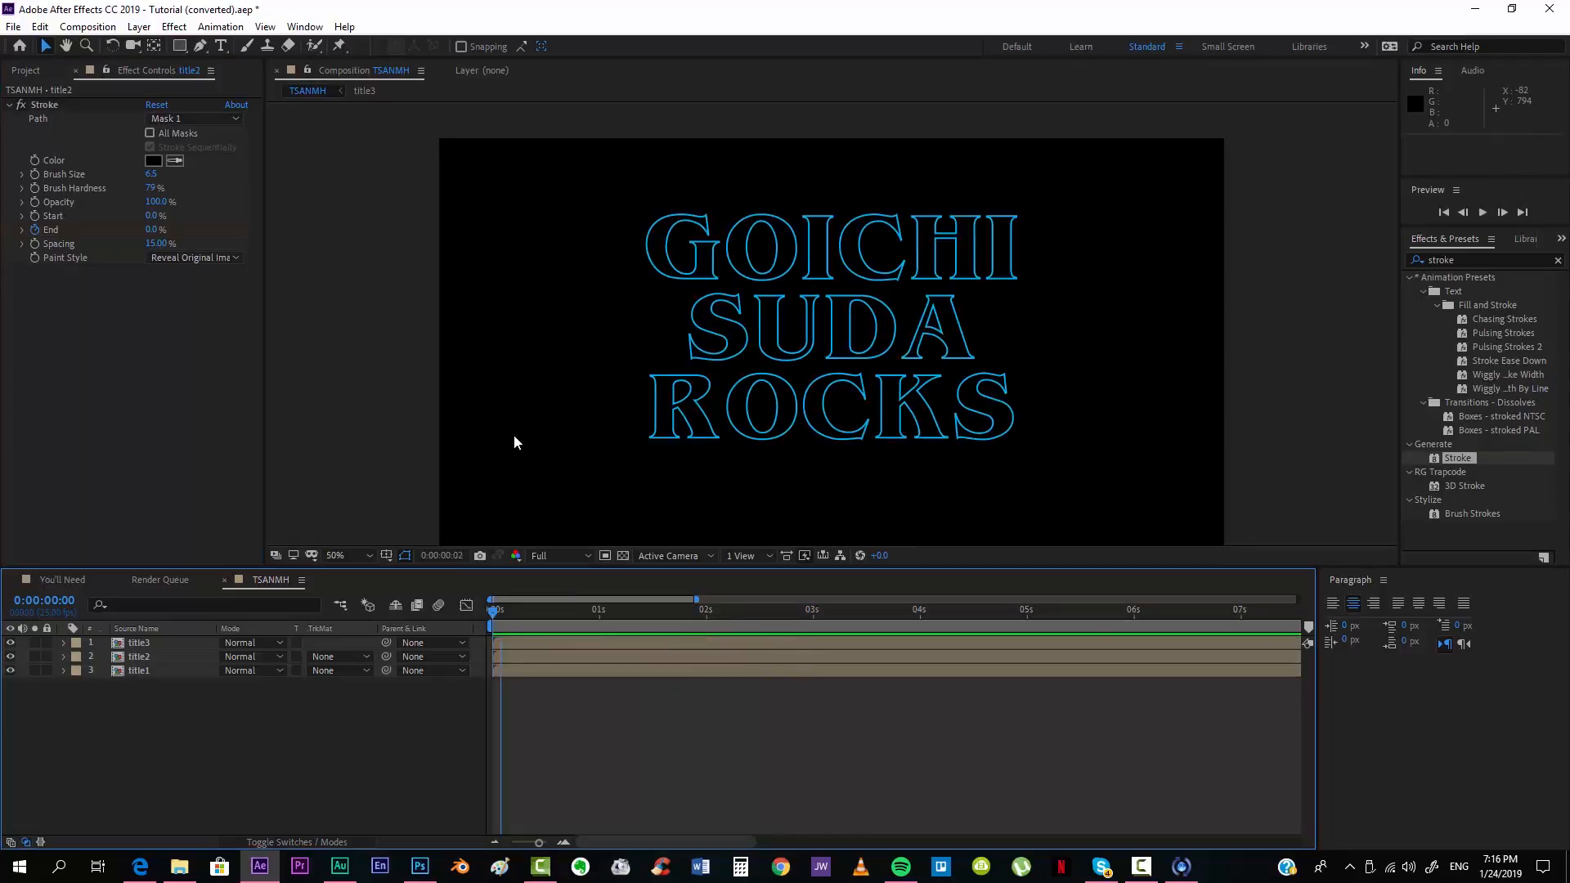
Step: Play the composition from the start to preview the staggered draw-on of GOICHI, SUDA and ROCKS
{"action": "key", "text": "space"}
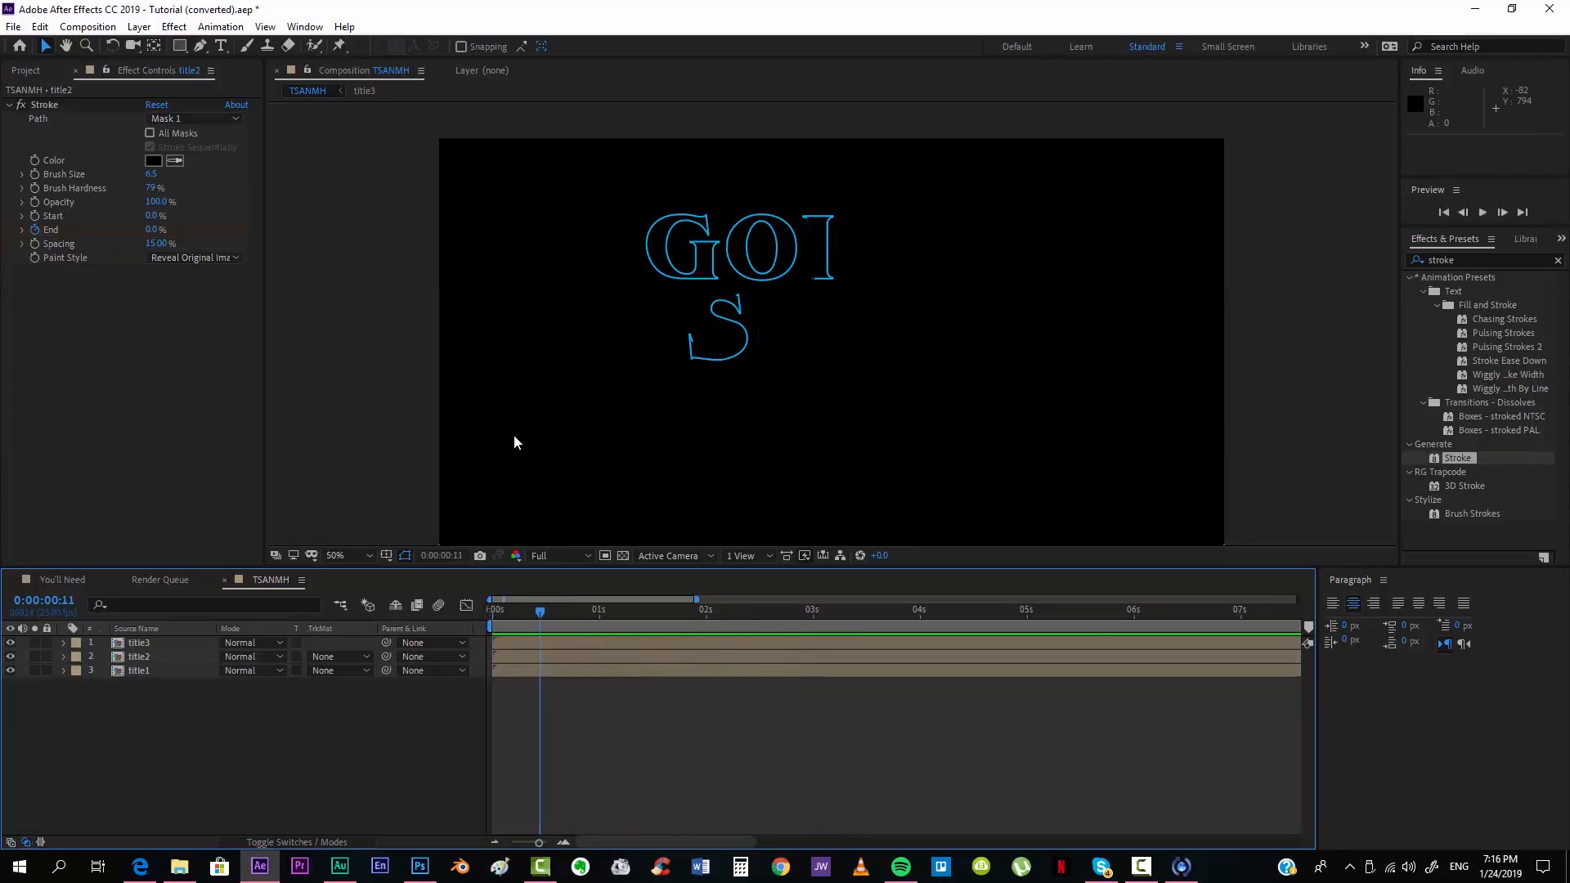
{"action": "key", "text": "space"}
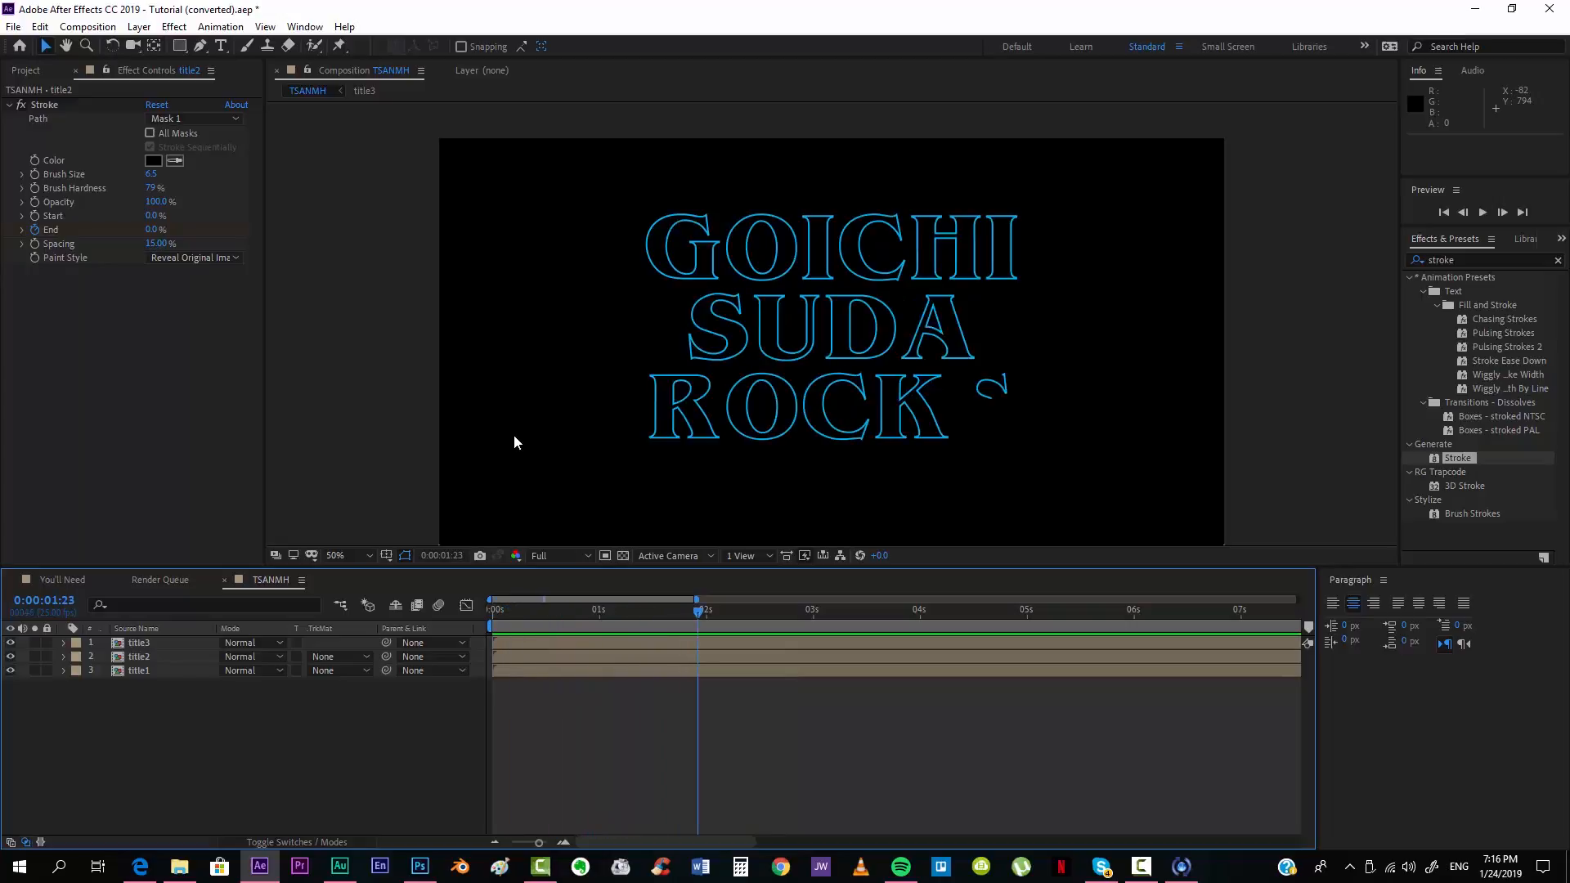
Step: Add title2.psd as the top layer of TSANMH, split it at 0:00:02:07 and delete the earlier part
{"action": "key", "text": "Page_Down"}
{"action": "key", "text": "Page_Down"}
{"action": "key", "text": "ctrl+0"}
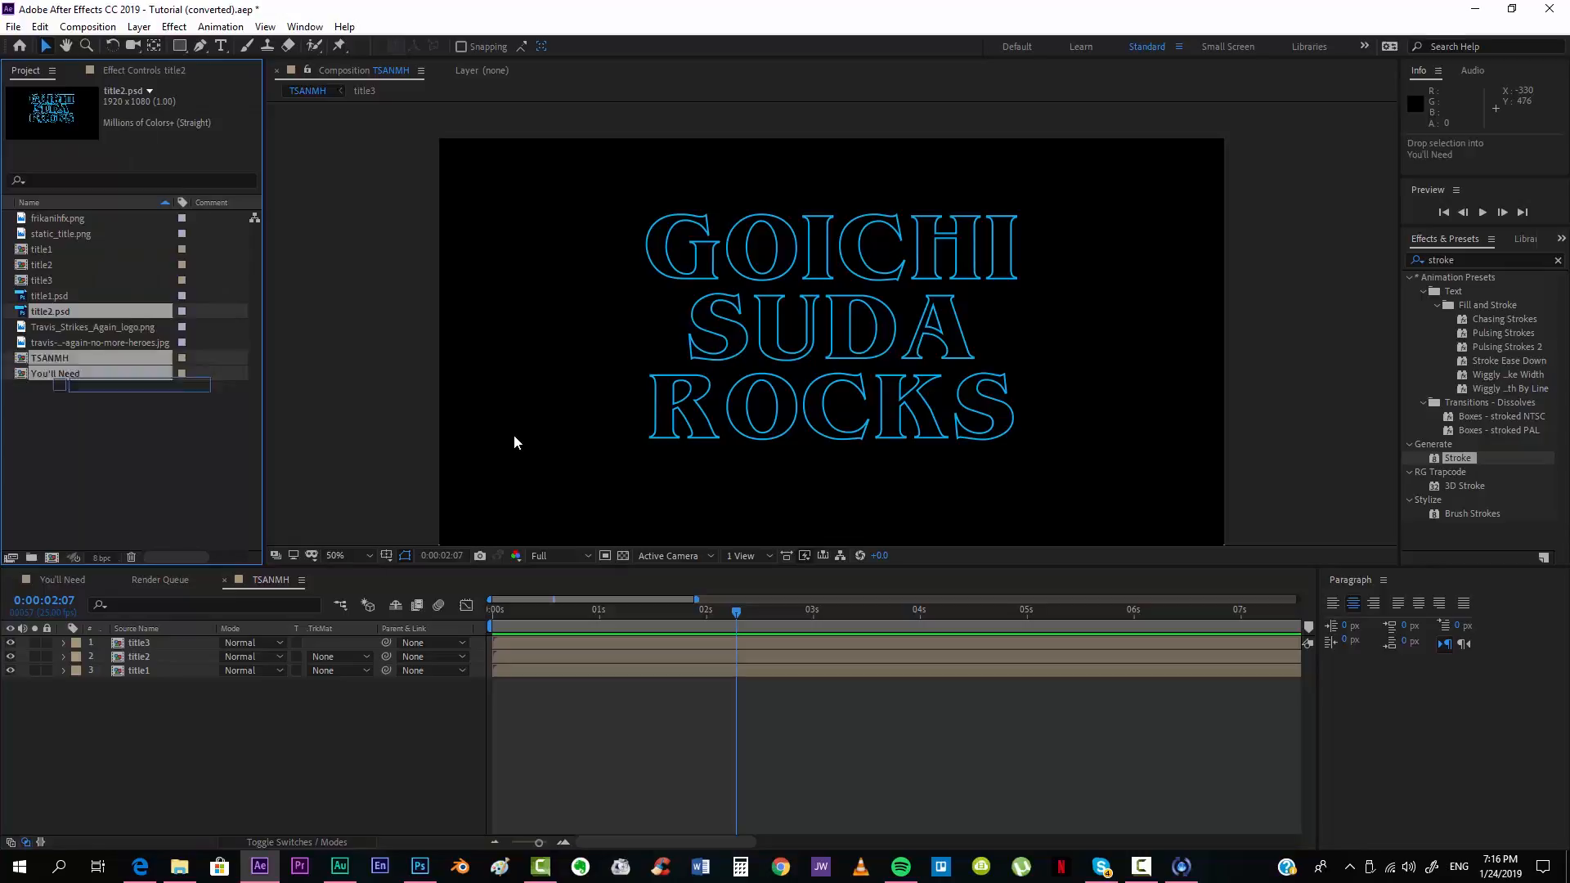
{"action": "key", "text": "ctrl+slash"}
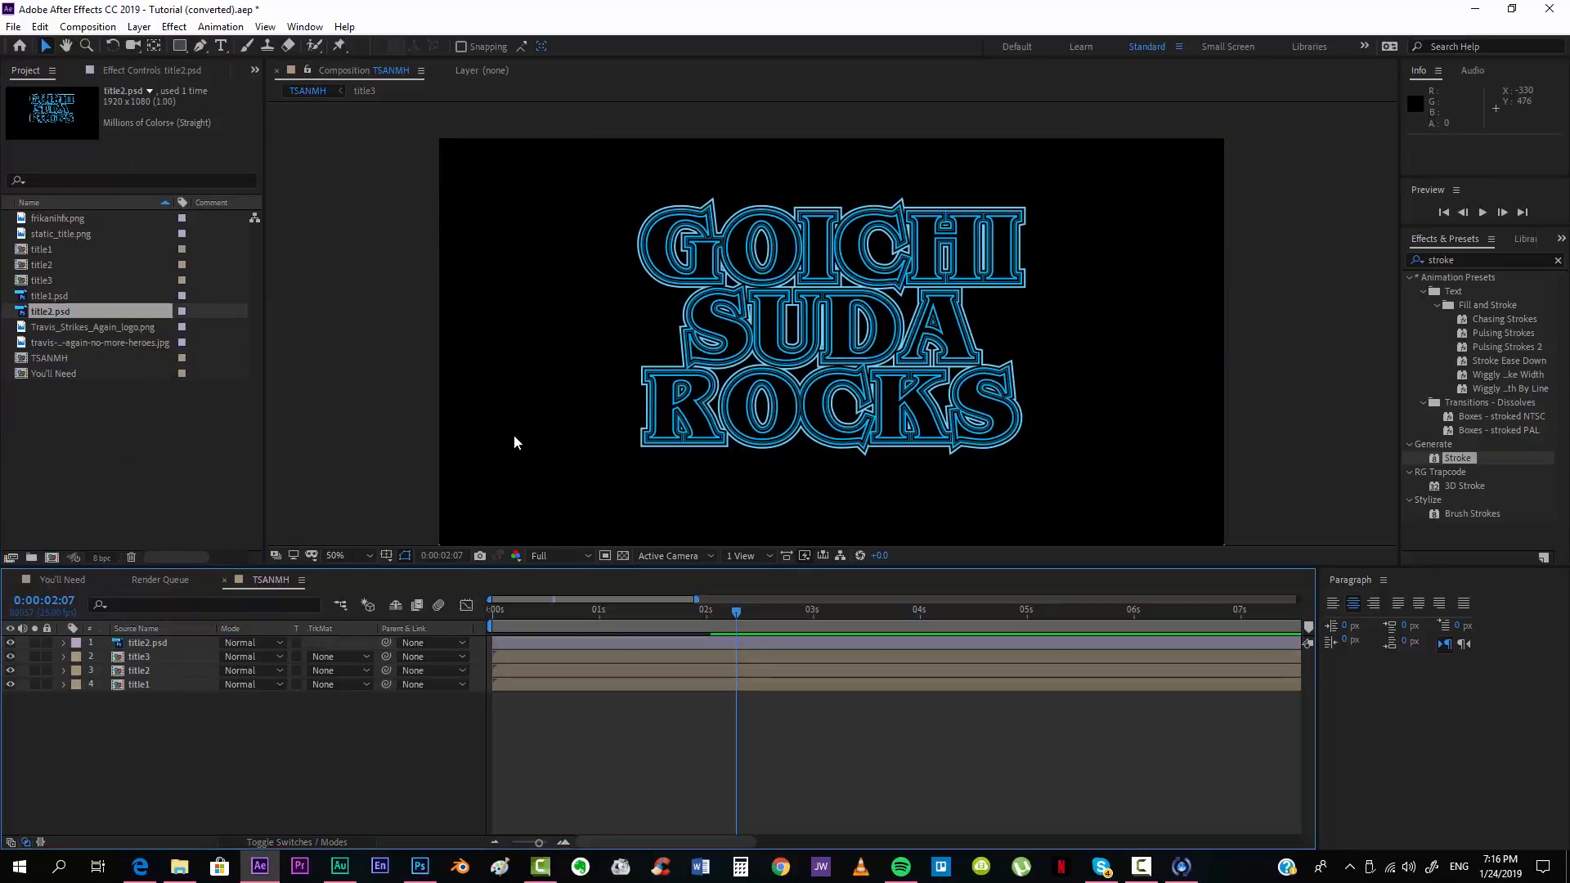
{"action": "key", "text": "ctrl+shift+d"}
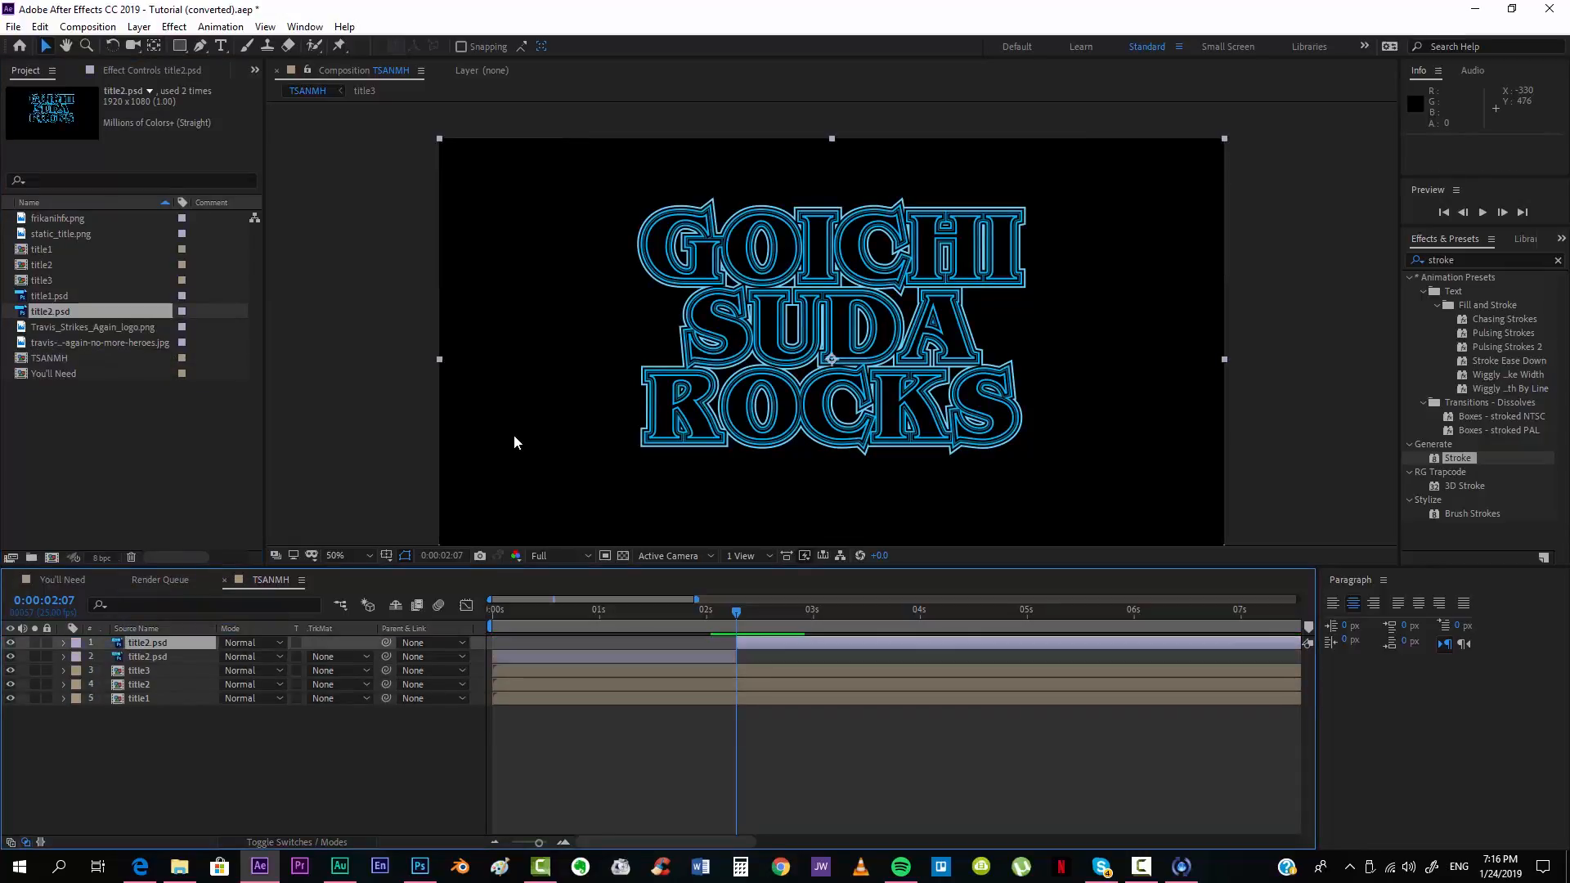
{"action": "key", "text": "ctrl+Down"}
{"action": "key", "text": "Delete"}
Step: Play the frames around 0:00:02:07 to preview the switch from the drawn outlines to title2.psd
{"action": "key", "text": "Page_Up"}
{"action": "key", "text": "Page_Up"}
{"action": "key", "text": "Page_Up"}
{"action": "key", "text": "Page_Up"}
{"action": "key", "text": "Page_Up"}
{"action": "key", "text": "Page_Up"}
{"action": "key", "text": "Page_Up"}
{"action": "key", "text": "Page_Up"}
{"action": "key", "text": "Page_Up"}
{"action": "key", "text": "Page_Up"}
{"action": "key", "text": "Page_Up"}
{"action": "key", "text": "Page_Up"}
{"action": "key", "text": "Page_Up"}
{"action": "key", "text": "Page_Up"}
{"action": "key", "text": "Page_Up"}
{"action": "key", "text": "Page_Up"}
{"action": "key", "text": "Page_Up"}
{"action": "key", "text": "Page_Up"}
{"action": "key", "text": "Page_Up"}
{"action": "key", "text": "Page_Up"}
{"action": "key", "text": "space"}
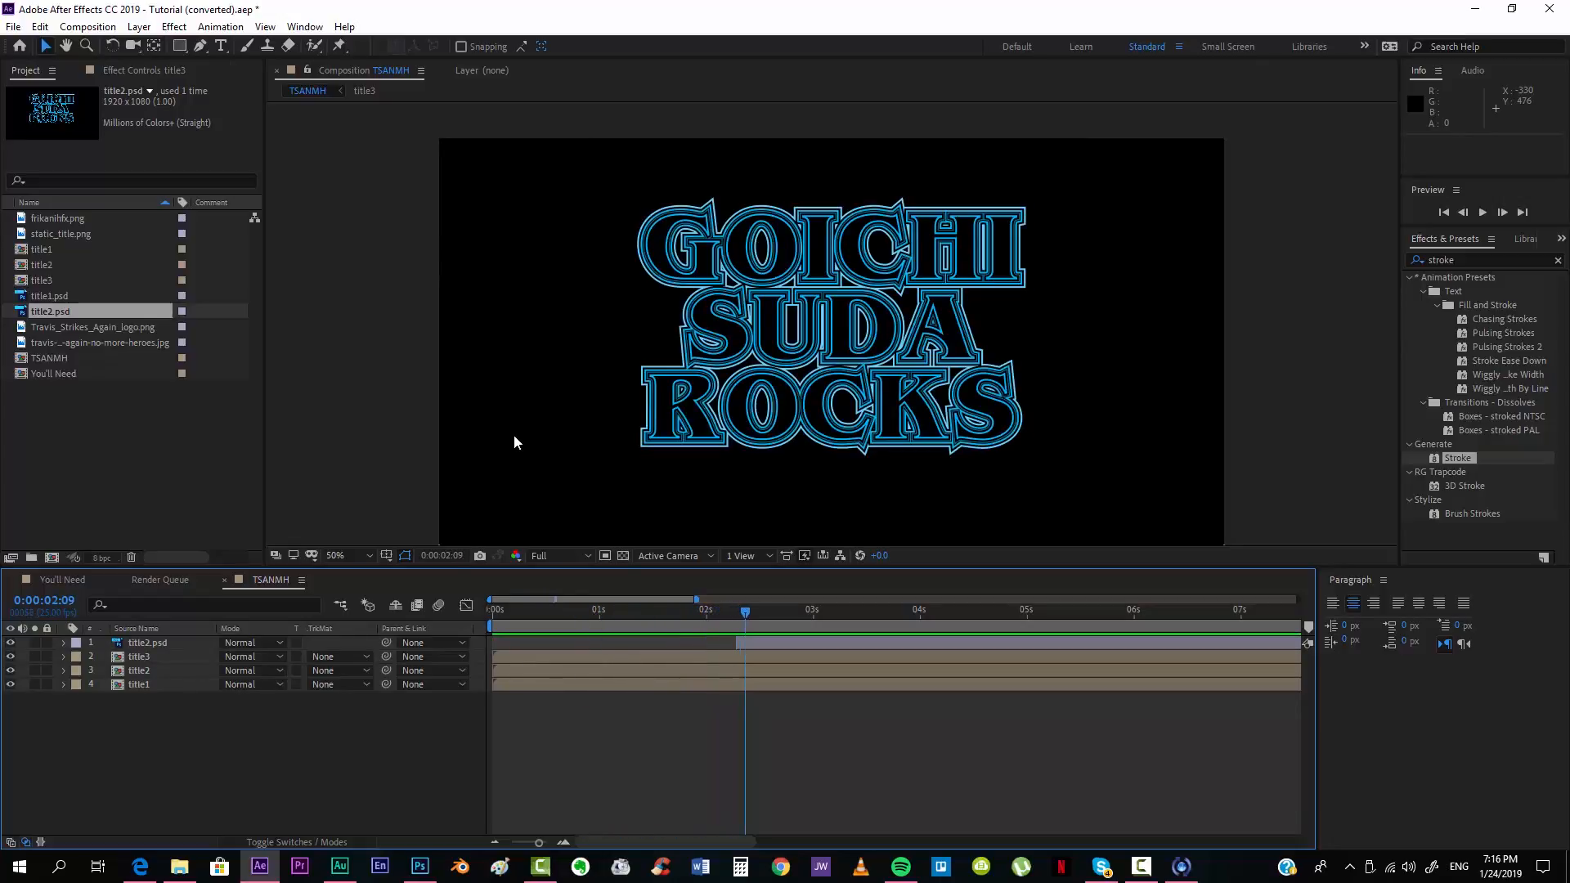
{"action": "left_click", "coordinate": [515, 442]}
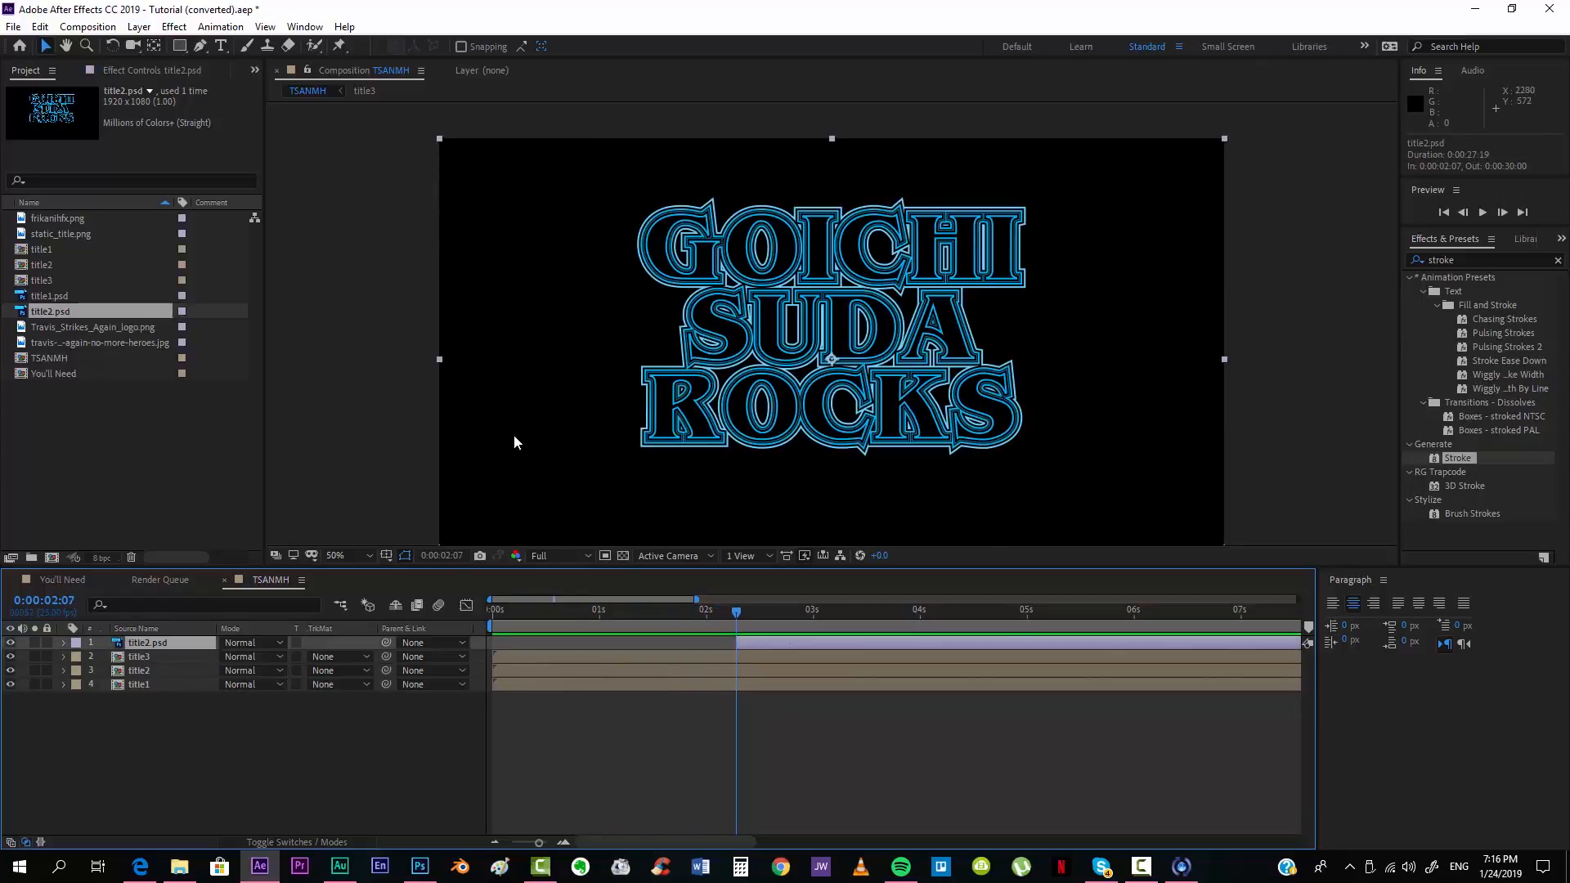
Step: Apply the Levels effect to title2.psd and keyframe its Histogram at 0:00:03:08
{"action": "key", "text": "ctrl+5"}
{"action": "type", "text": "leve"}
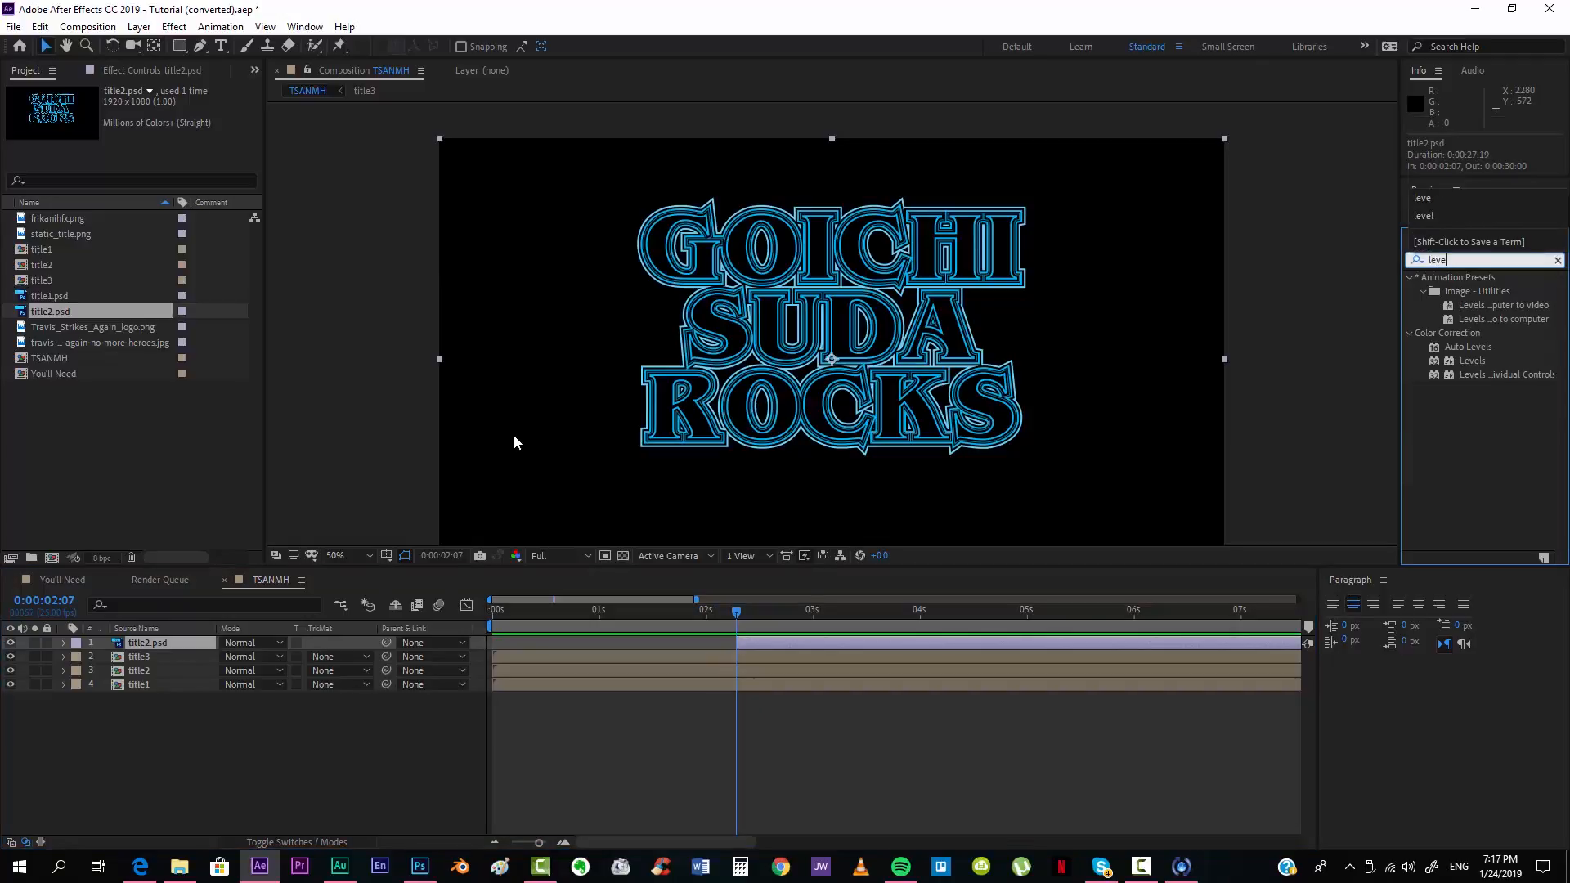
{"action": "left_click_drag", "start_coordinate": [1472, 361], "coordinate": [790, 643]}
{"action": "key", "text": "space"}
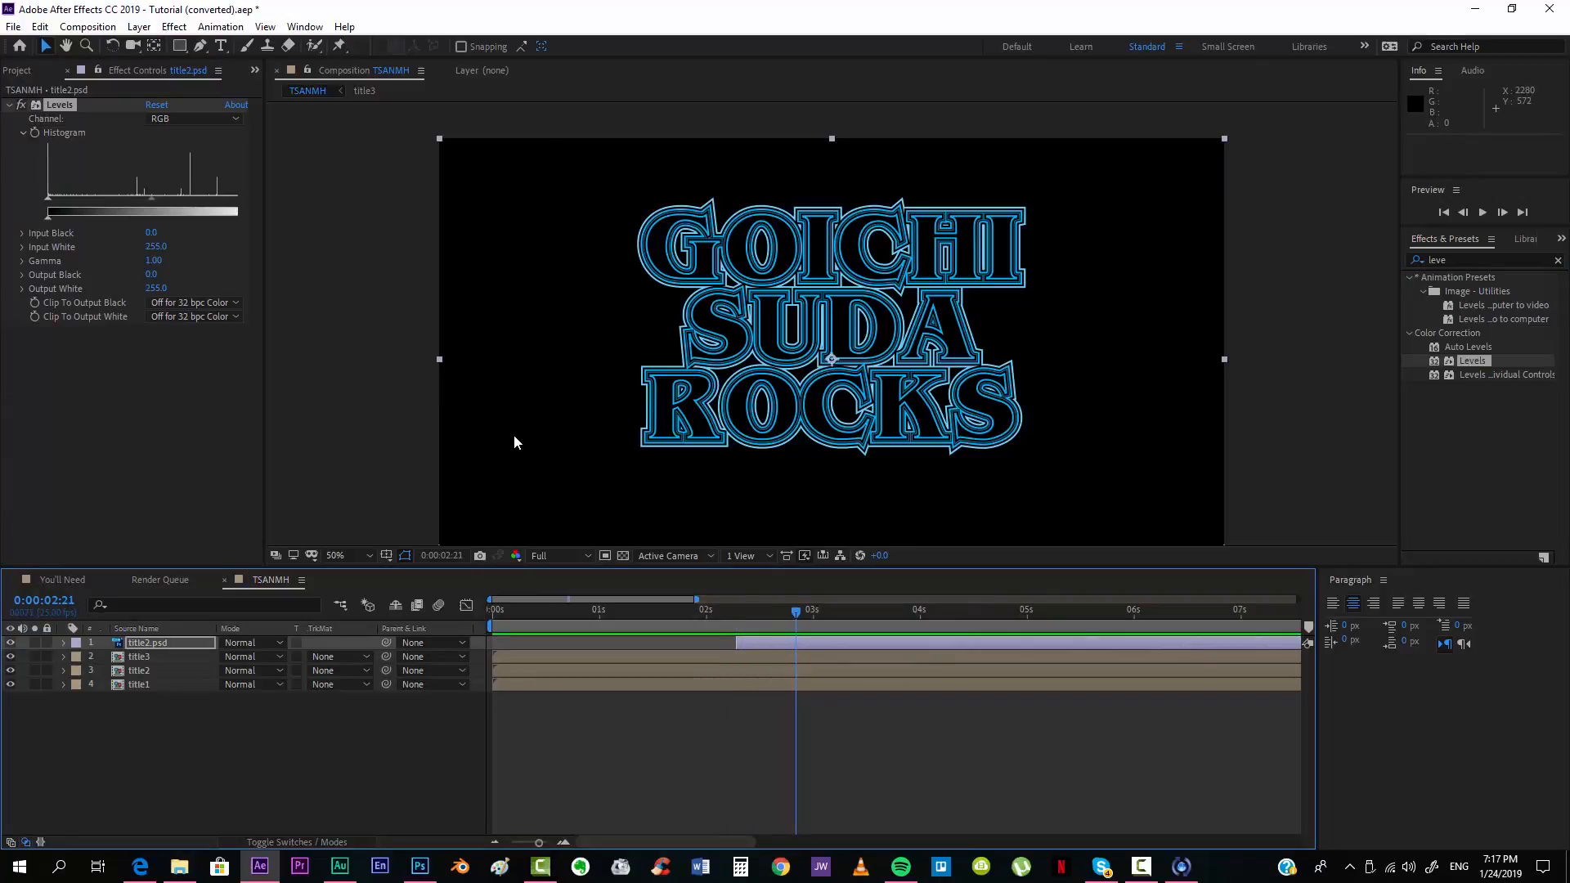
{"action": "key", "text": "Page_Up"}
{"action": "left_click_drag", "start_coordinate": [791, 612], "coordinate": [847, 612]}
{"action": "left_click", "coordinate": [34, 132]}
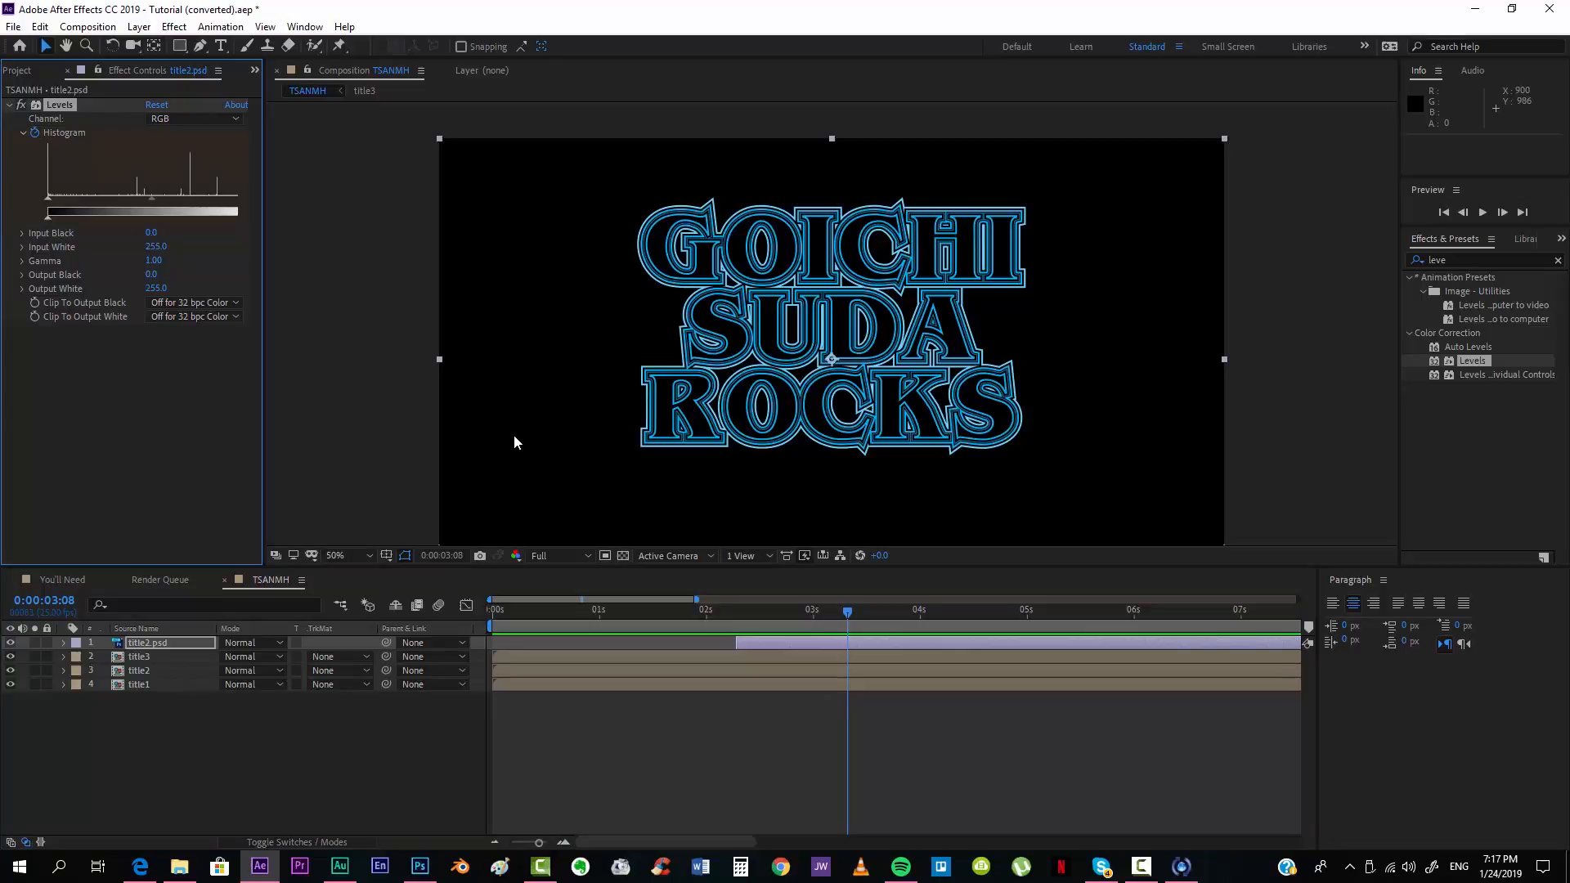
Step: At 0:00:02:20, set the Levels Input Black to -2.5 and Input White to 79.1 on title2.psd
{"action": "left_click", "coordinate": [795, 612]}
{"action": "key", "text": "Page_Up"}
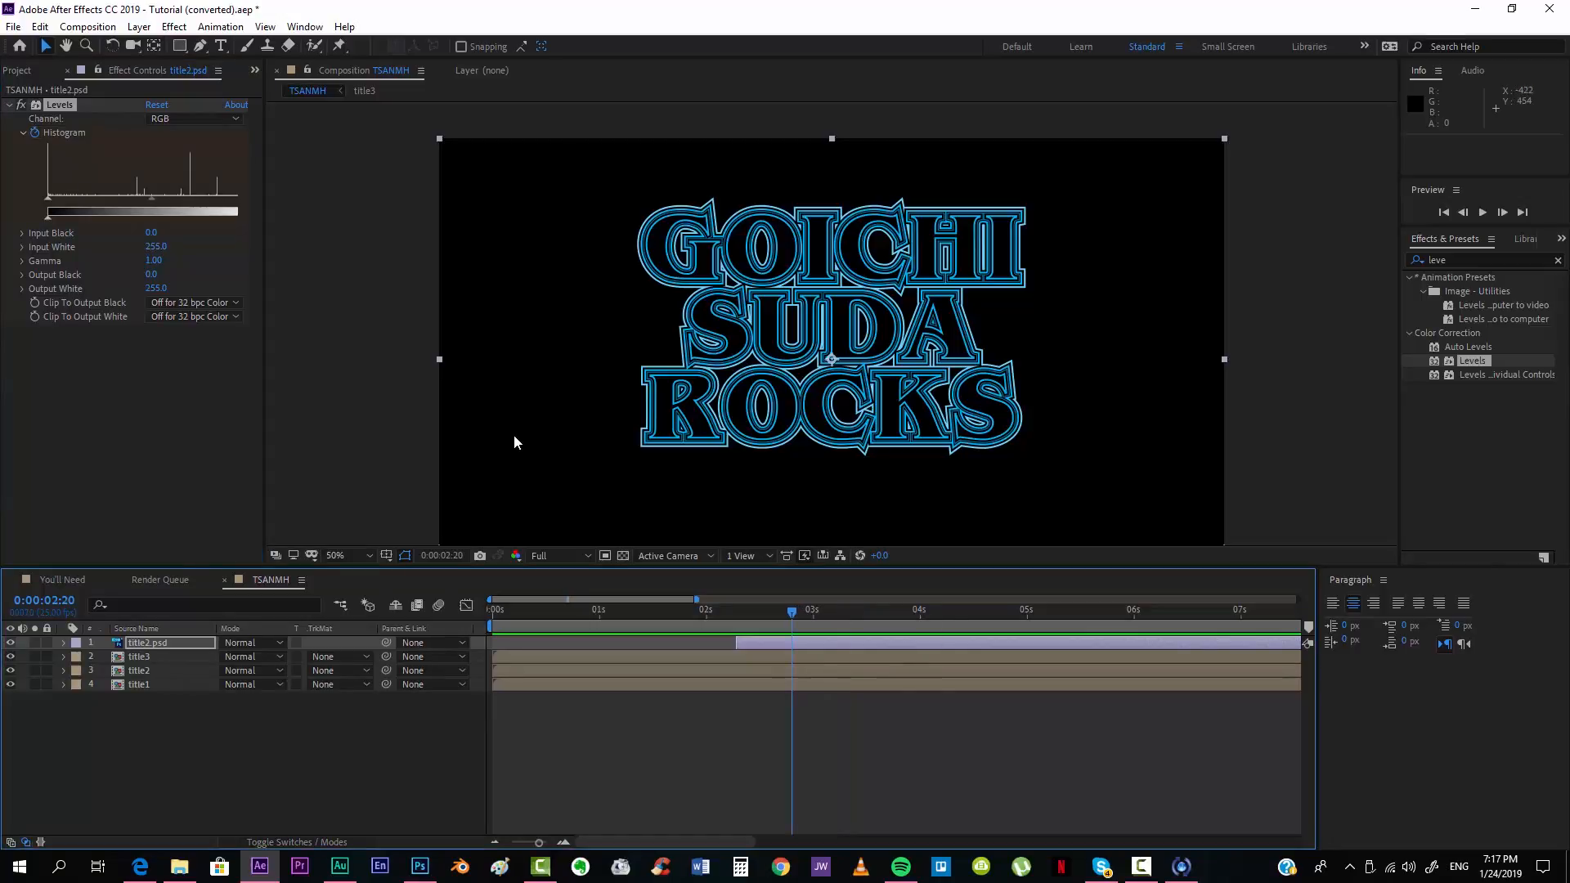
{"action": "mouse_move", "coordinate": [155, 246]}
{"action": "left_mouse_down"}
{"action": "mouse_move", "coordinate": [60, 246]}
{"action": "mouse_move", "coordinate": [152, 232]}
{"action": "left_mouse_up"}
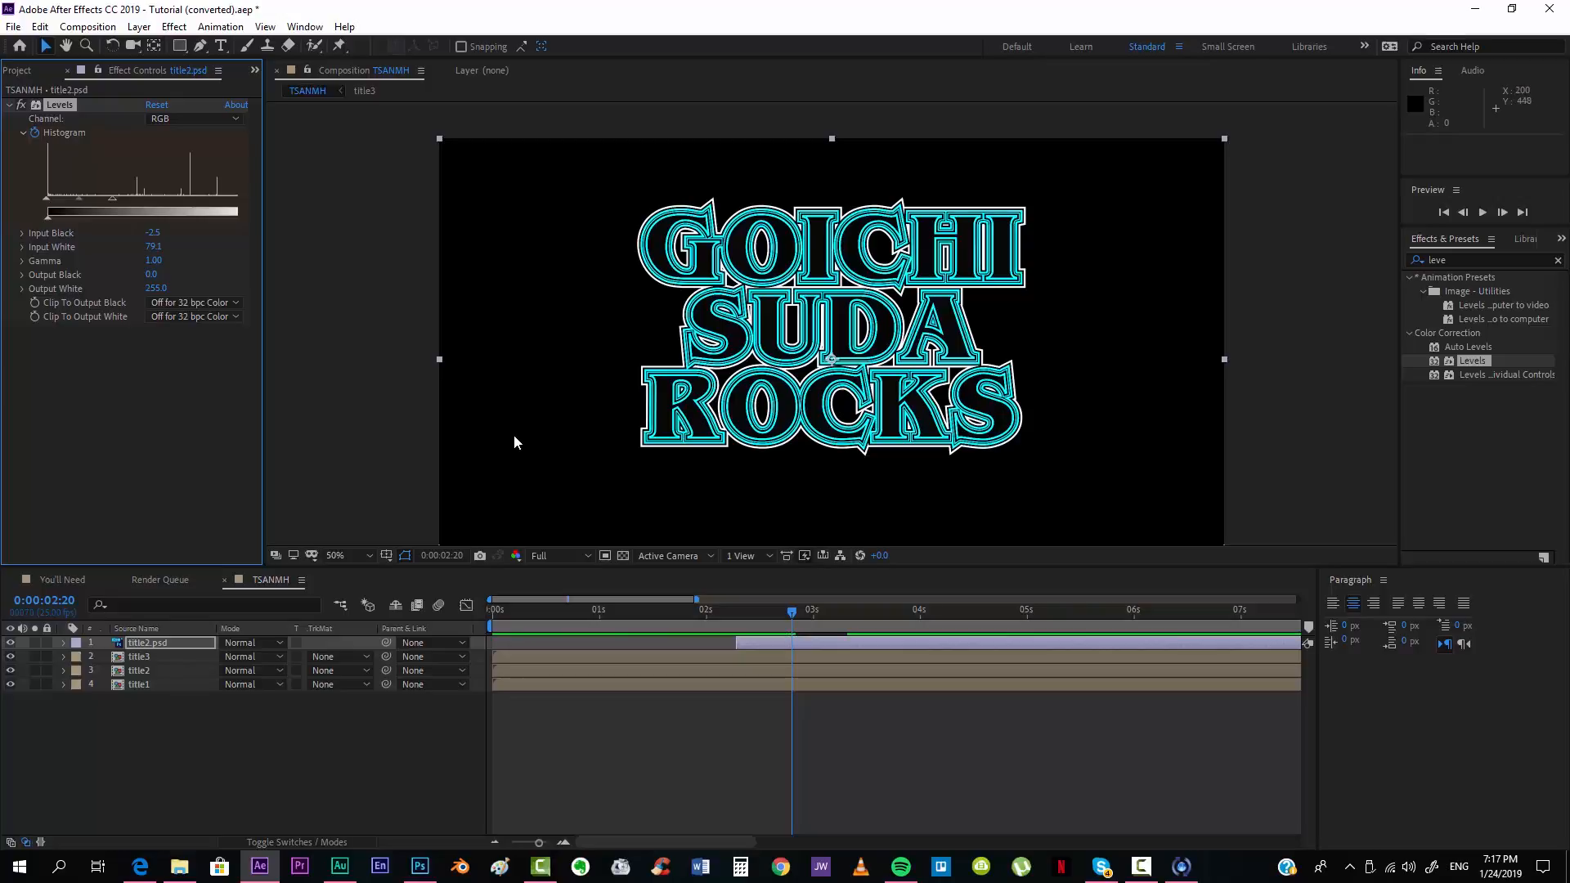
{"action": "scroll", "coordinate": [515, 442], "scroll_direction": "up", "scroll_amount": 4}
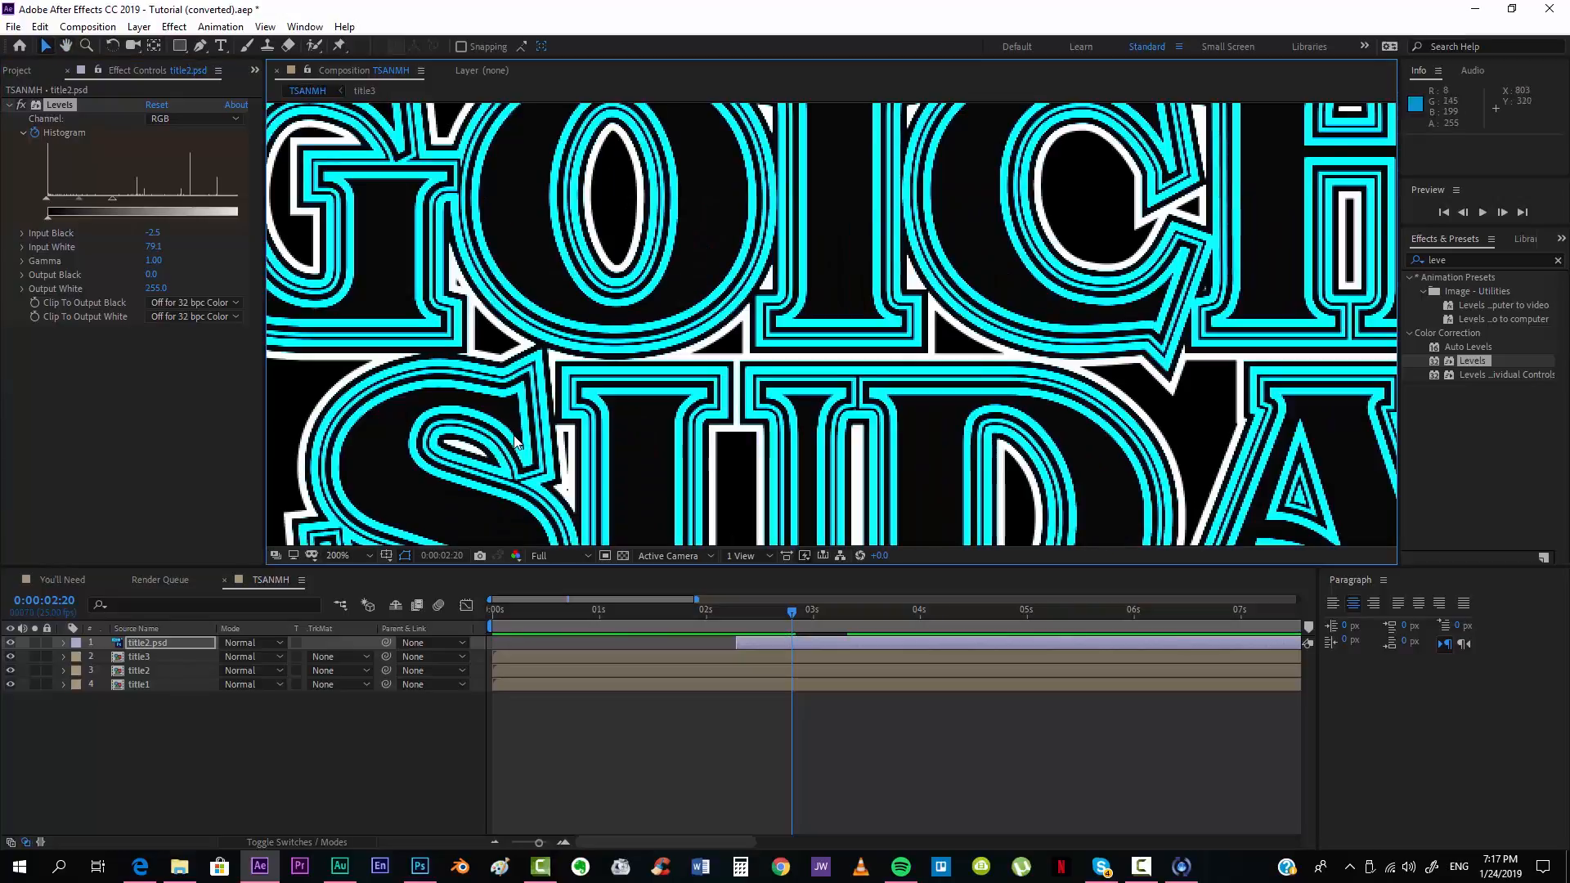
{"action": "scroll", "coordinate": [514, 442], "scroll_direction": "down", "scroll_amount": 2}
{"action": "mouse_move", "coordinate": [515, 443]}
{"action": "left_mouse_down"}
{"action": "mouse_move", "coordinate": [507, 394]}
{"action": "mouse_move", "coordinate": [506, 437]}
{"action": "mouse_move", "coordinate": [491, 390]}
{"action": "mouse_move", "coordinate": [514, 462]}
{"action": "left_mouse_up"}
{"action": "scroll", "coordinate": [514, 442], "scroll_direction": "down", "scroll_amount": 1}
Step: Apply the Tint effect to title2.psd beneath Levels
{"action": "key", "text": "ctrl+5"}
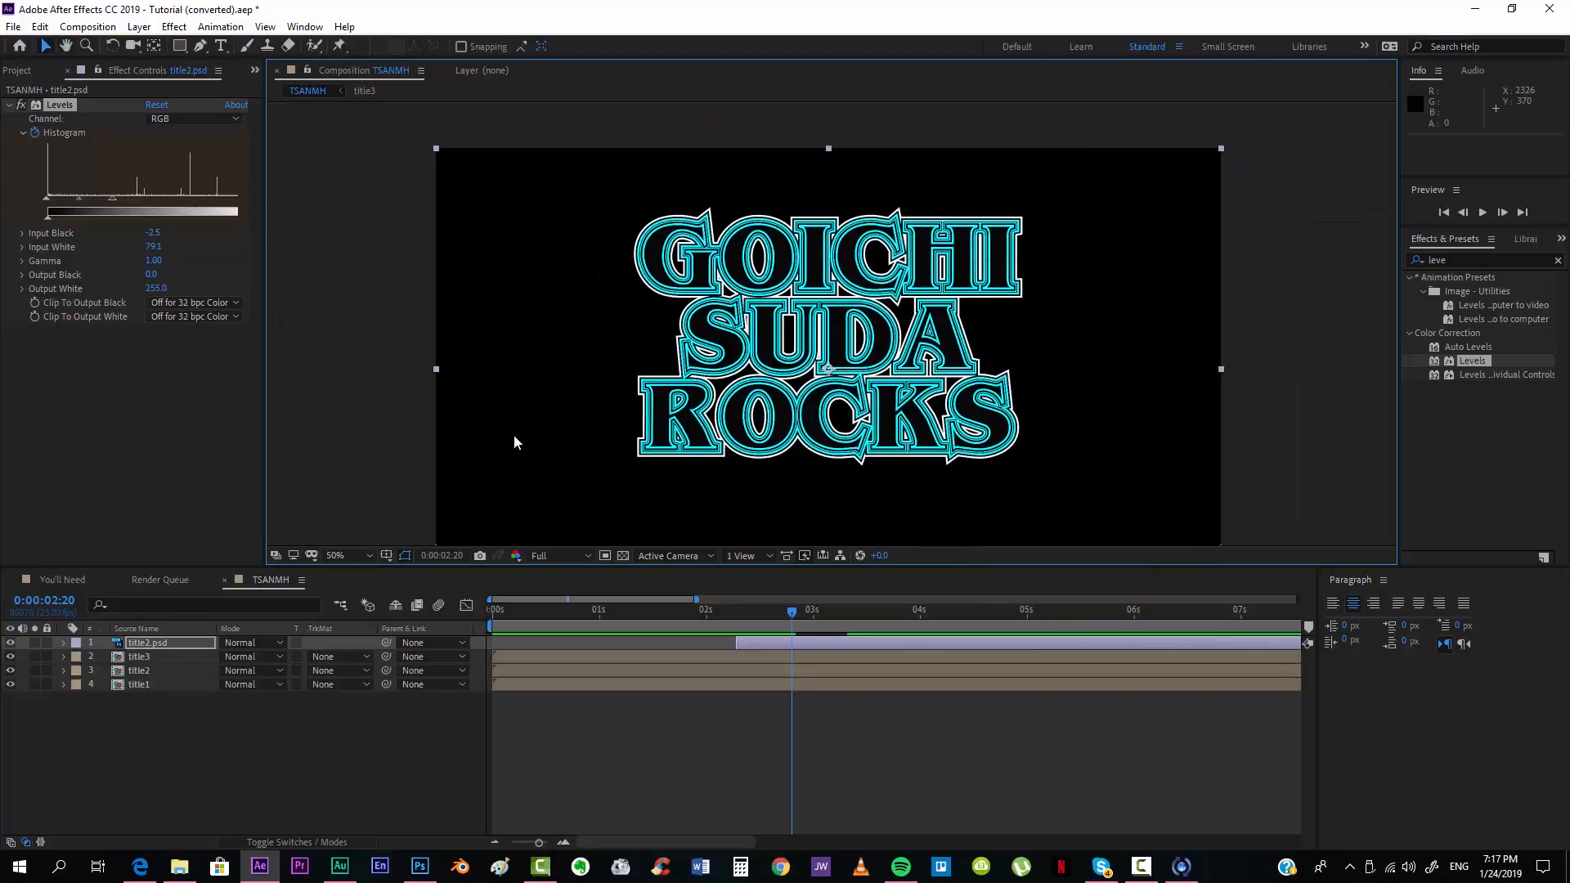
{"action": "type", "text": "tint"}
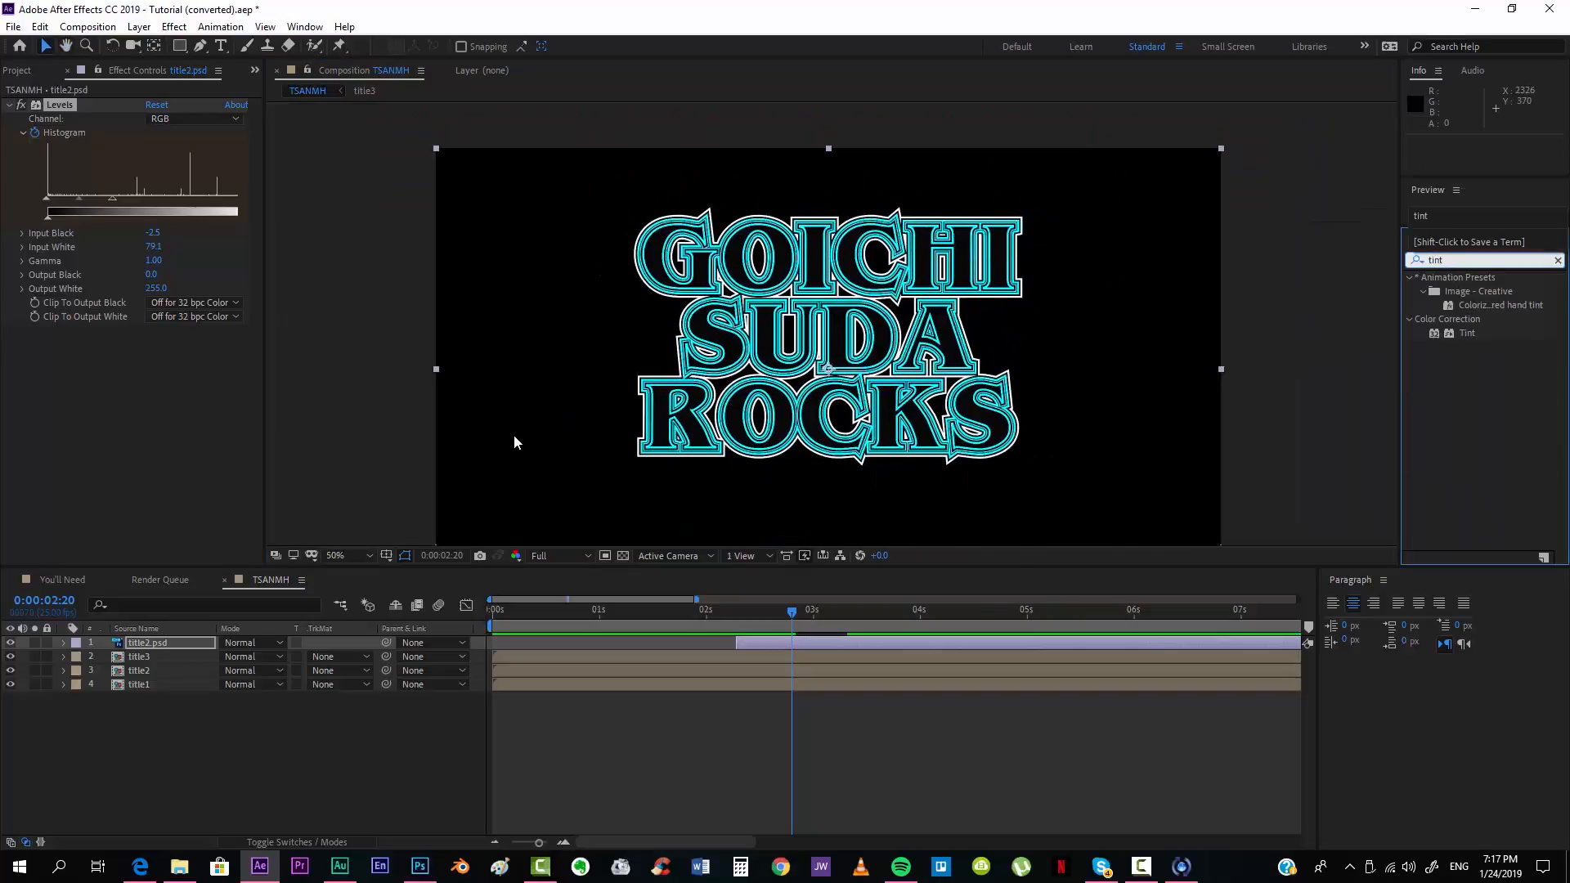
{"action": "left_click_drag", "start_coordinate": [1467, 333], "coordinate": [188, 417]}
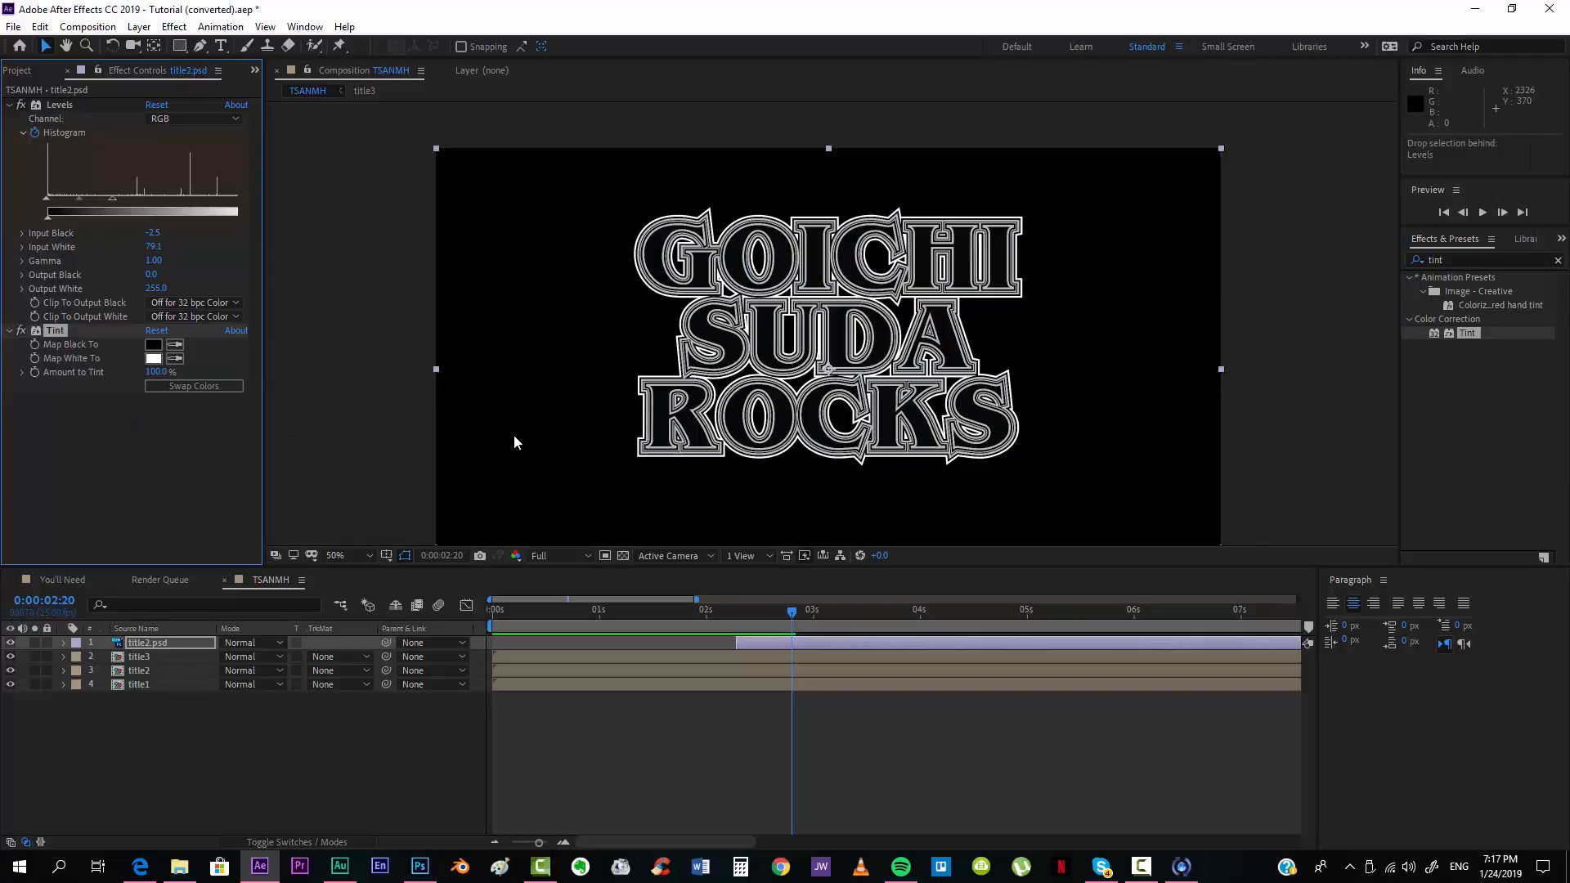
Step: Keyframe Tint's Amount to Tint on title2.psd from 100% at 0:00:02:20 to 0% at 0:00:03:08
{"action": "left_click", "coordinate": [64, 643]}
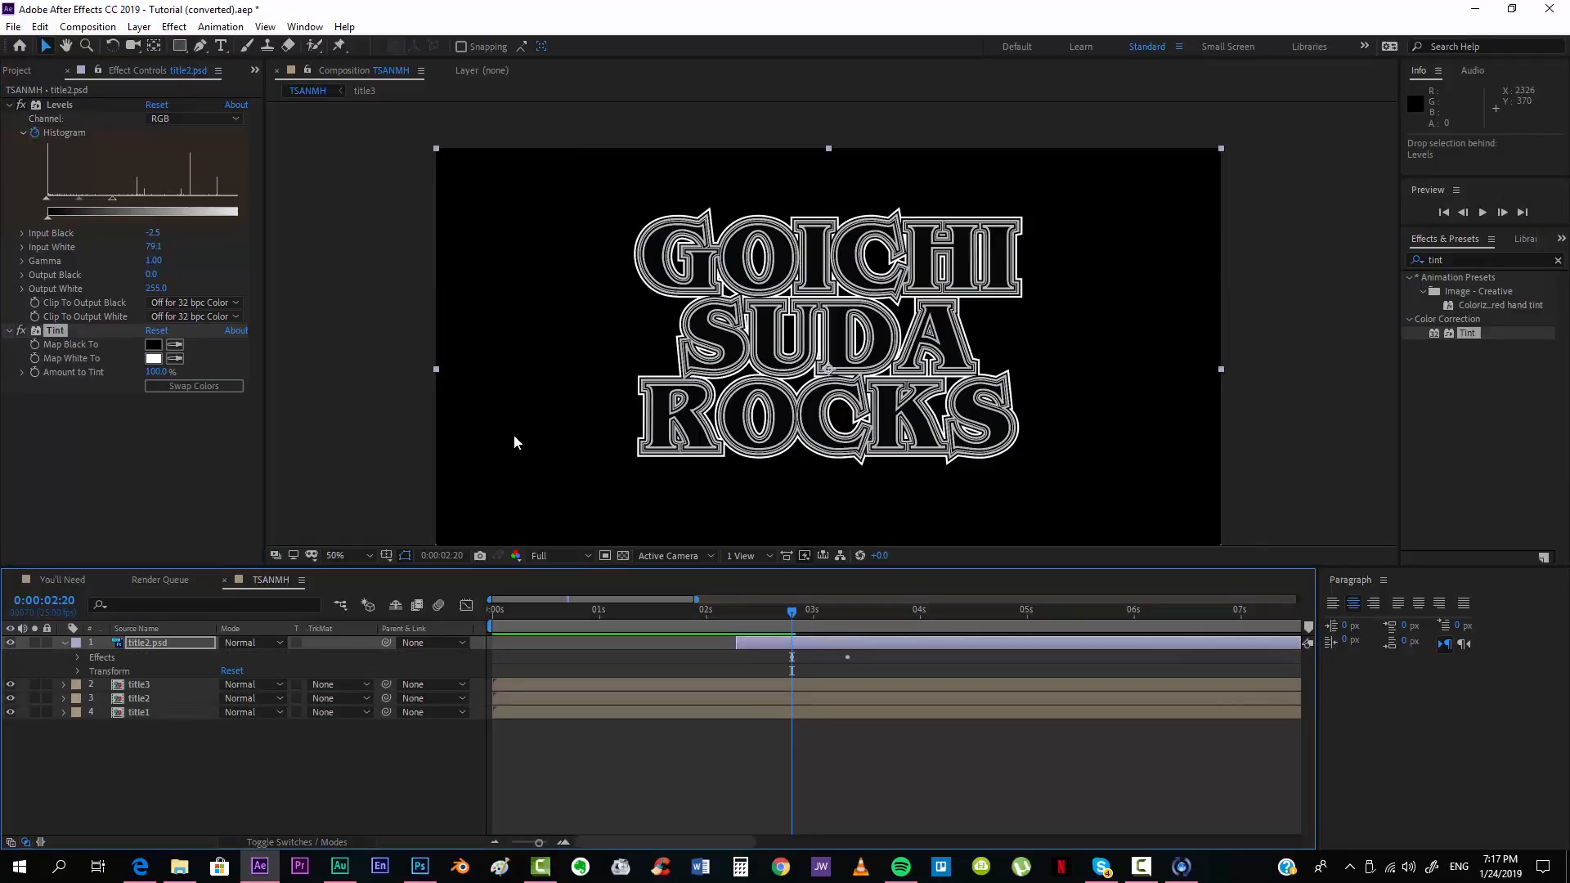
{"action": "left_click", "coordinate": [34, 372]}
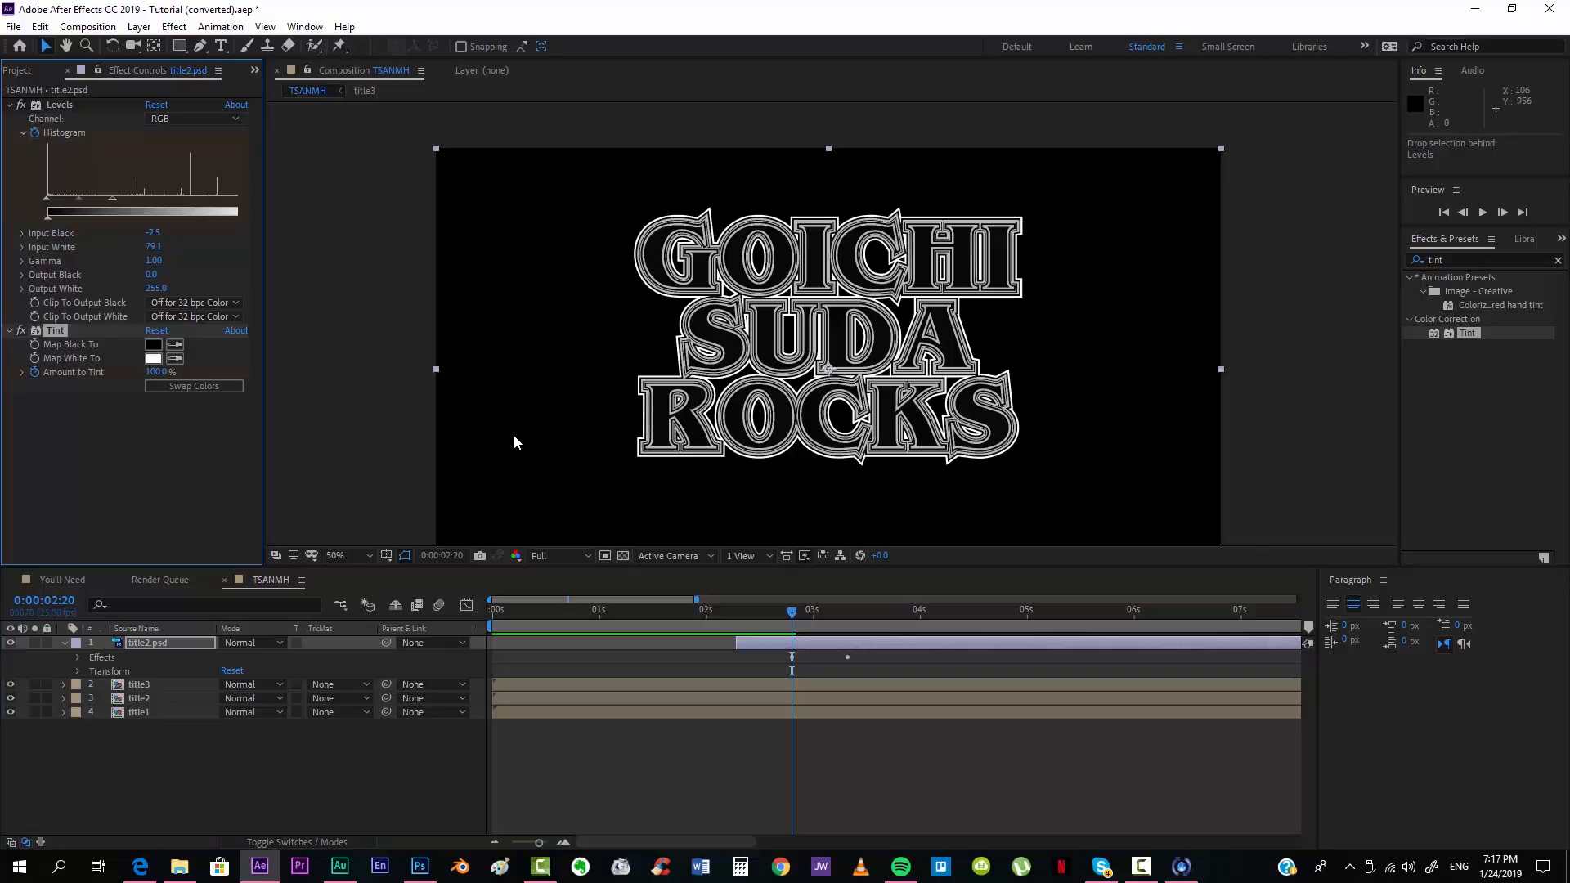
{"action": "left_click_drag", "start_coordinate": [792, 611], "coordinate": [848, 611]}
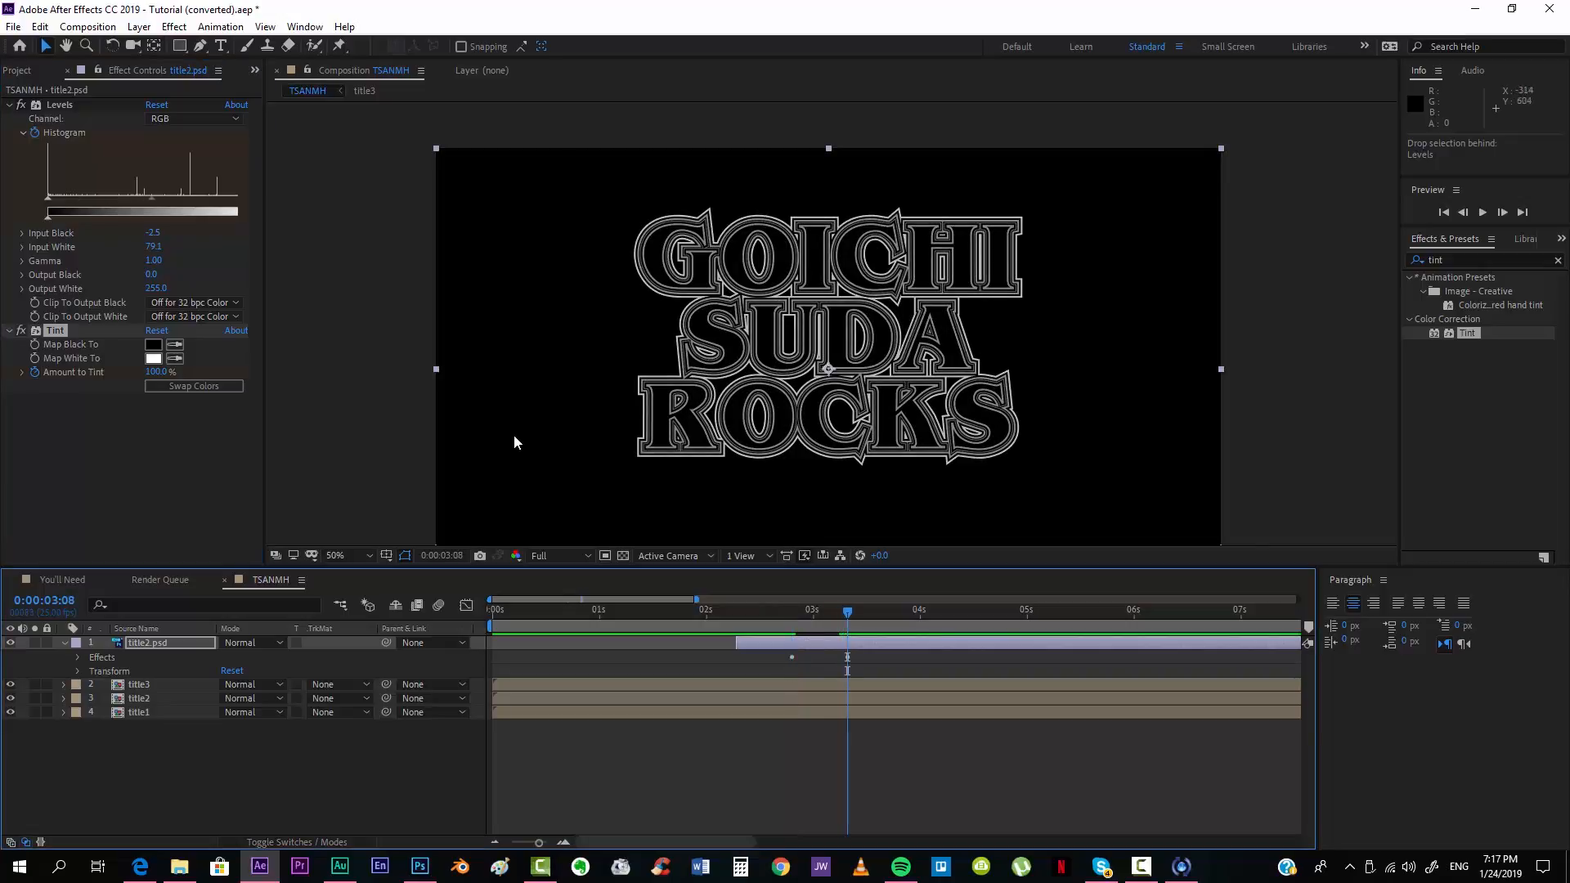
{"action": "left_click", "coordinate": [156, 372]}
{"action": "type", "text": "0"}
{"action": "key", "text": "Return"}
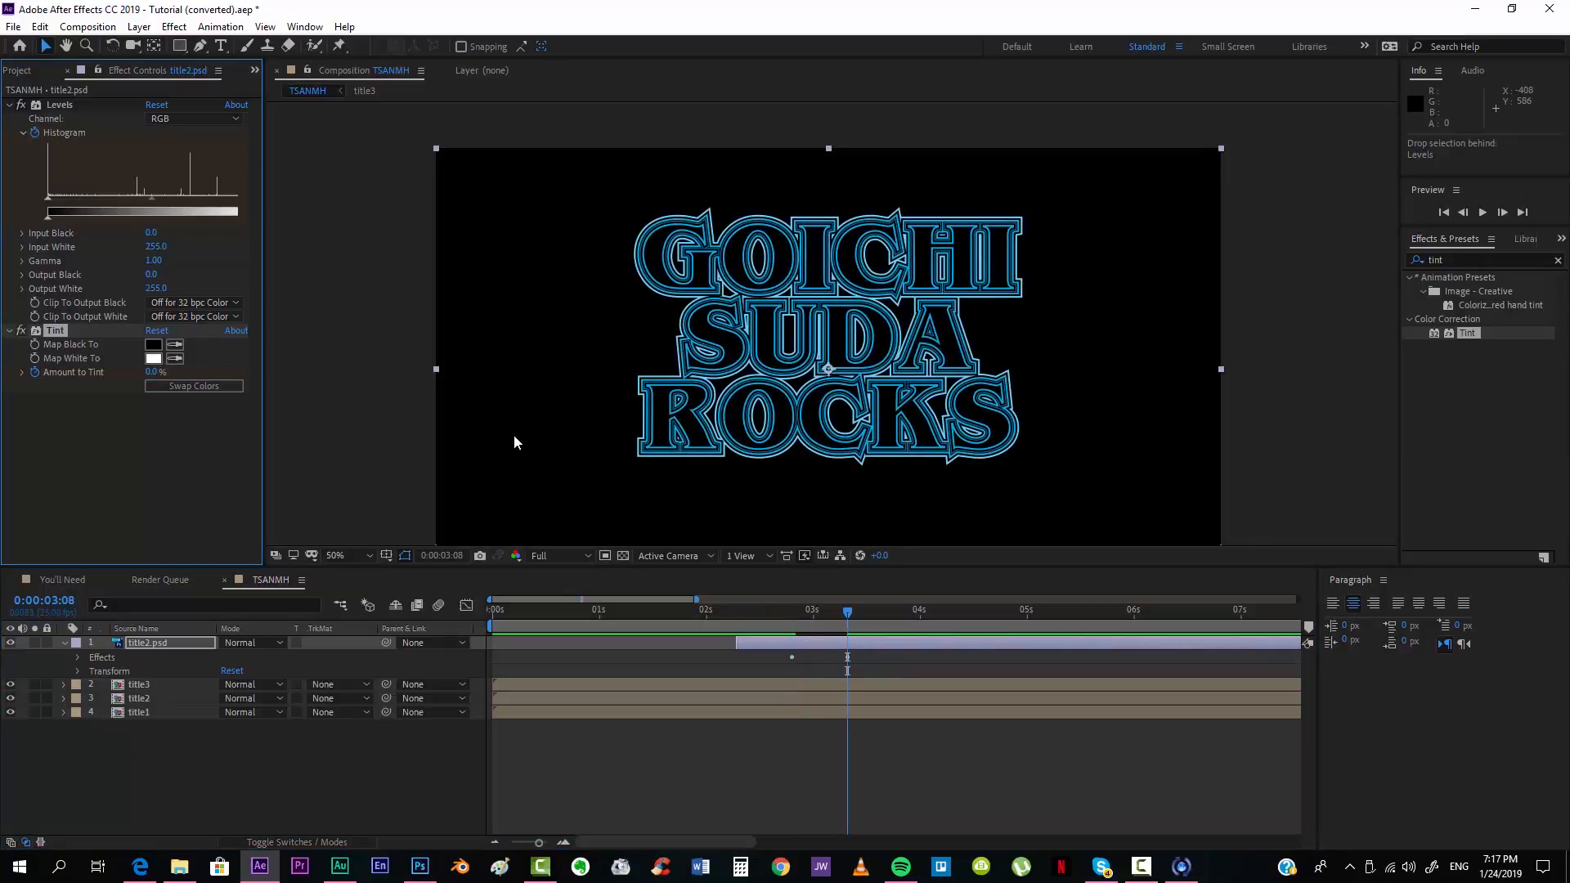
Step: Keyframe title2.psd's Opacity from 0% at 0:00:02:07 to 100% at 0:00:02:20
{"action": "left_click_drag", "start_coordinate": [847, 611], "coordinate": [737, 611]}
{"action": "key", "text": "ctrl+z"}
{"action": "key", "text": "t"}
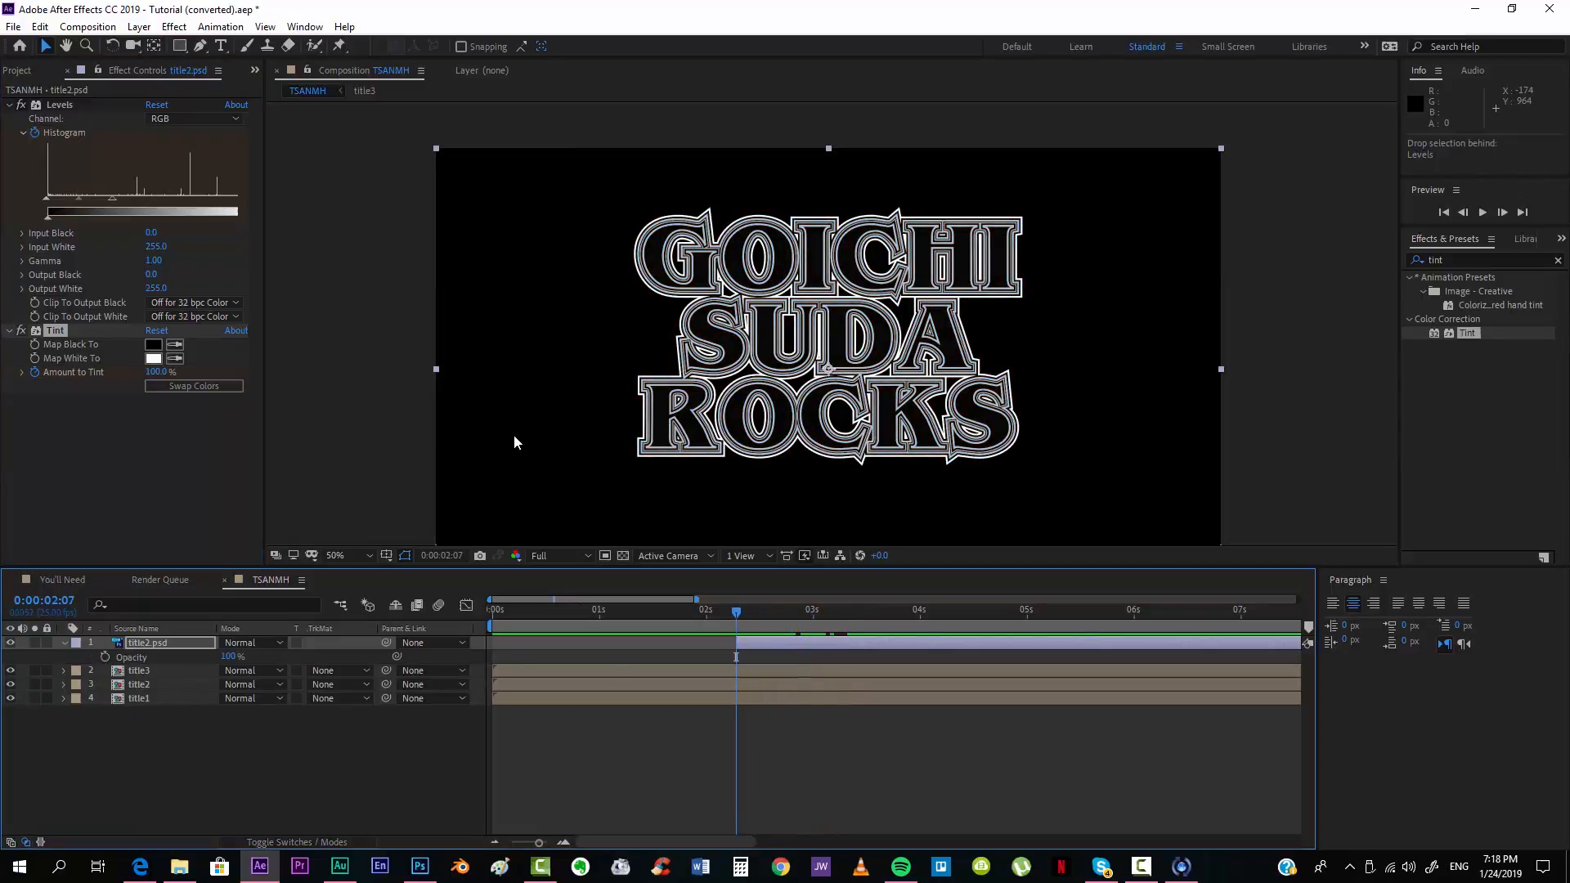
{"action": "left_click", "coordinate": [228, 657]}
{"action": "type", "text": "0"}
{"action": "key", "text": "Return"}
{"action": "left_click", "coordinate": [105, 657]}
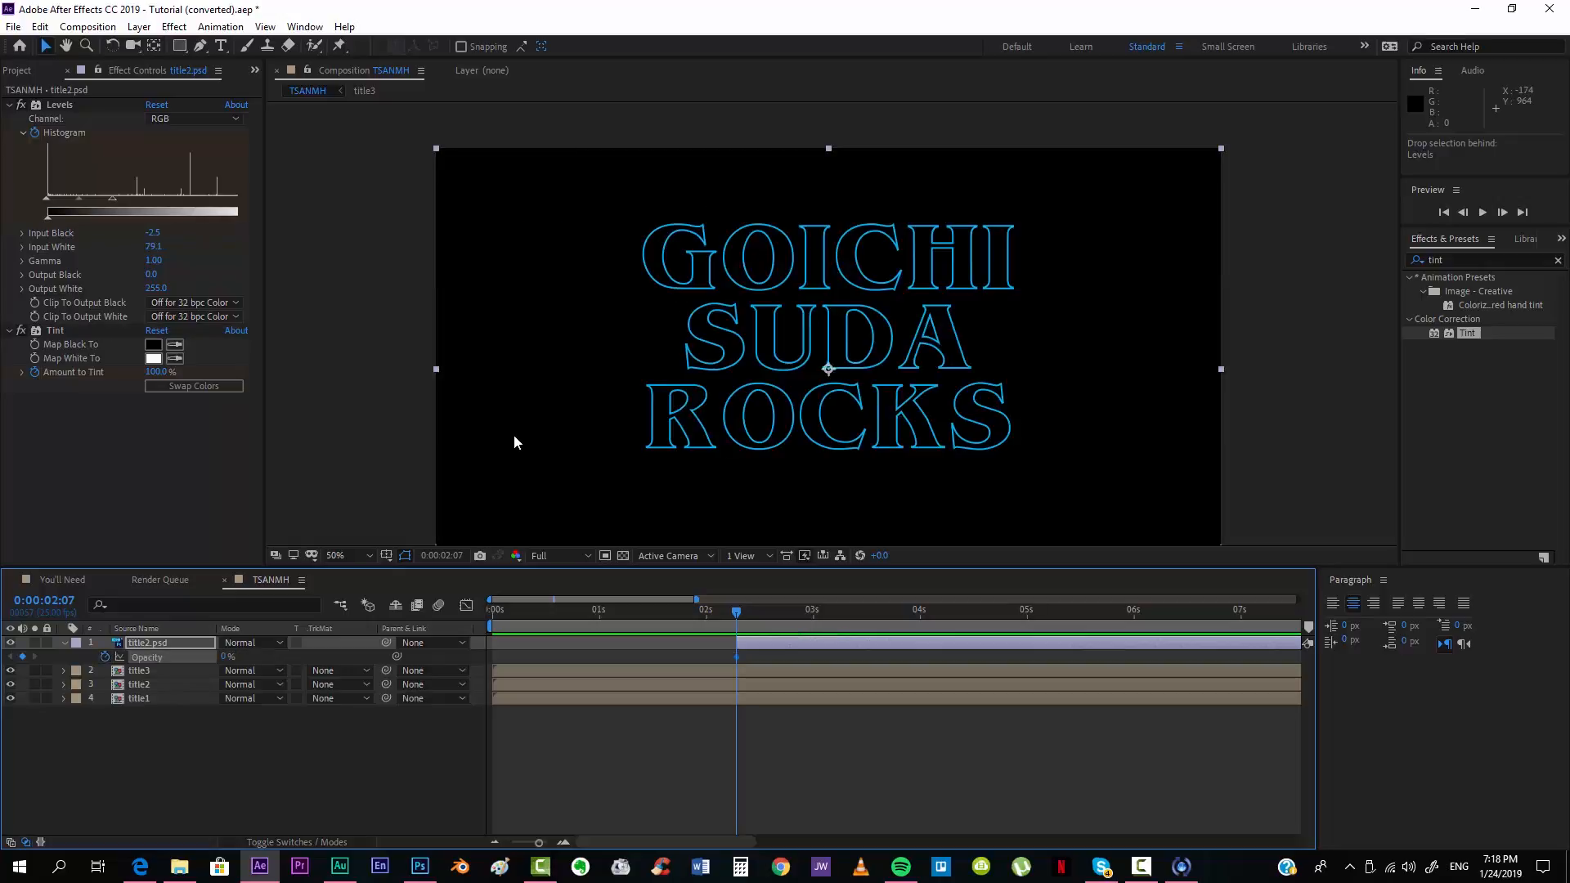
{"action": "left_click", "coordinate": [65, 643]}
{"action": "left_click", "coordinate": [64, 643]}
{"action": "left_click_drag", "start_coordinate": [737, 611], "coordinate": [792, 612]}
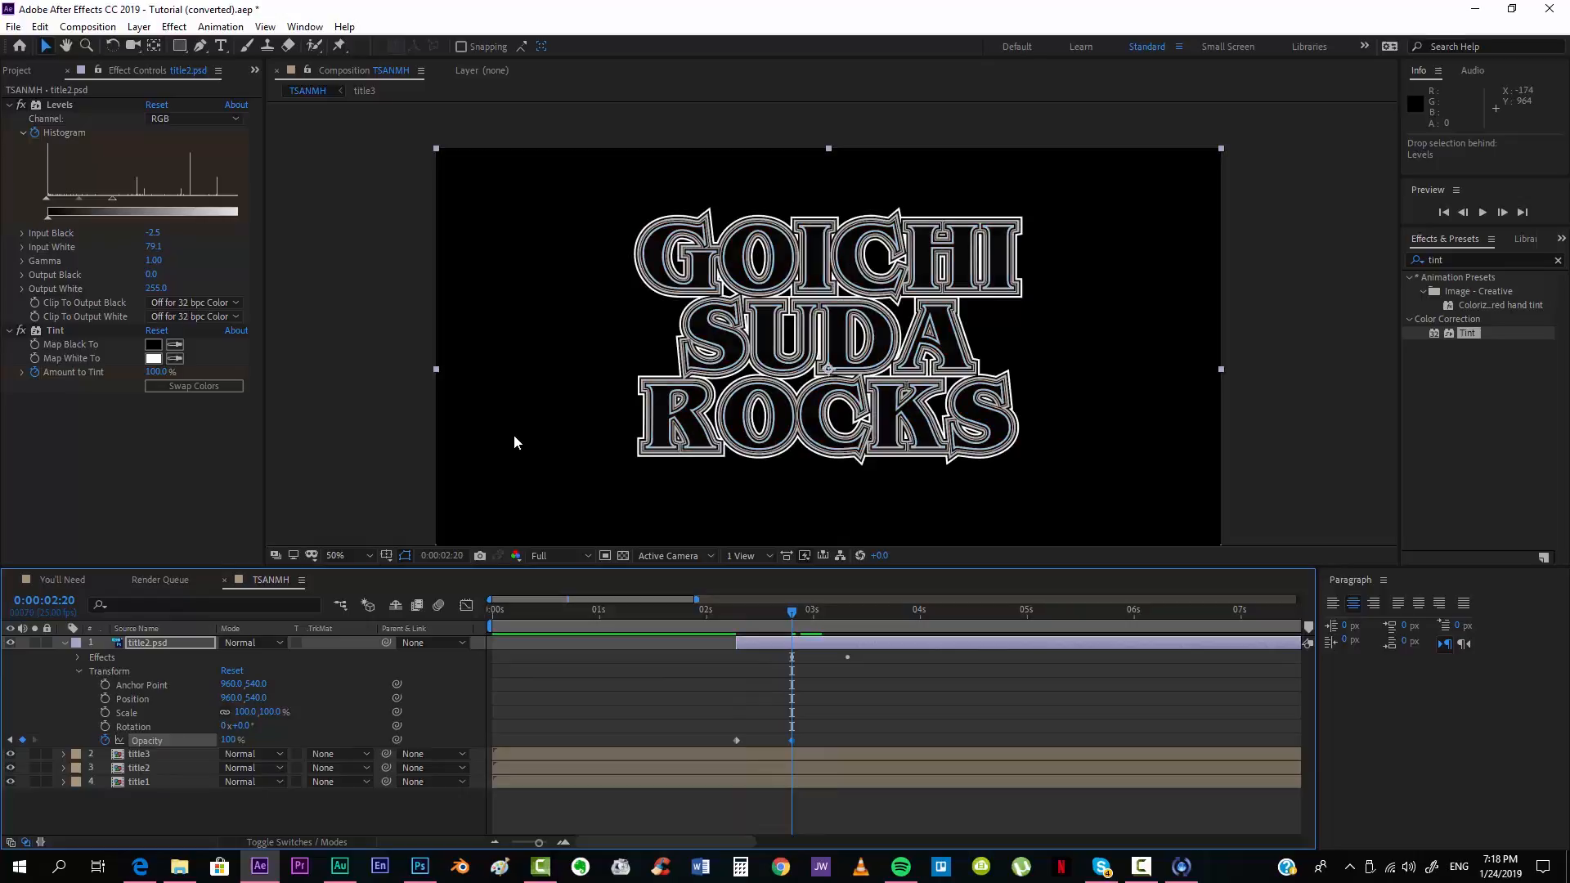
Step: Play the composition from the start to preview the outlines drawing on and title2.psd fading in
{"action": "left_click", "coordinate": [514, 442]}
{"action": "key", "text": "Home"}
{"action": "key", "text": "space"}
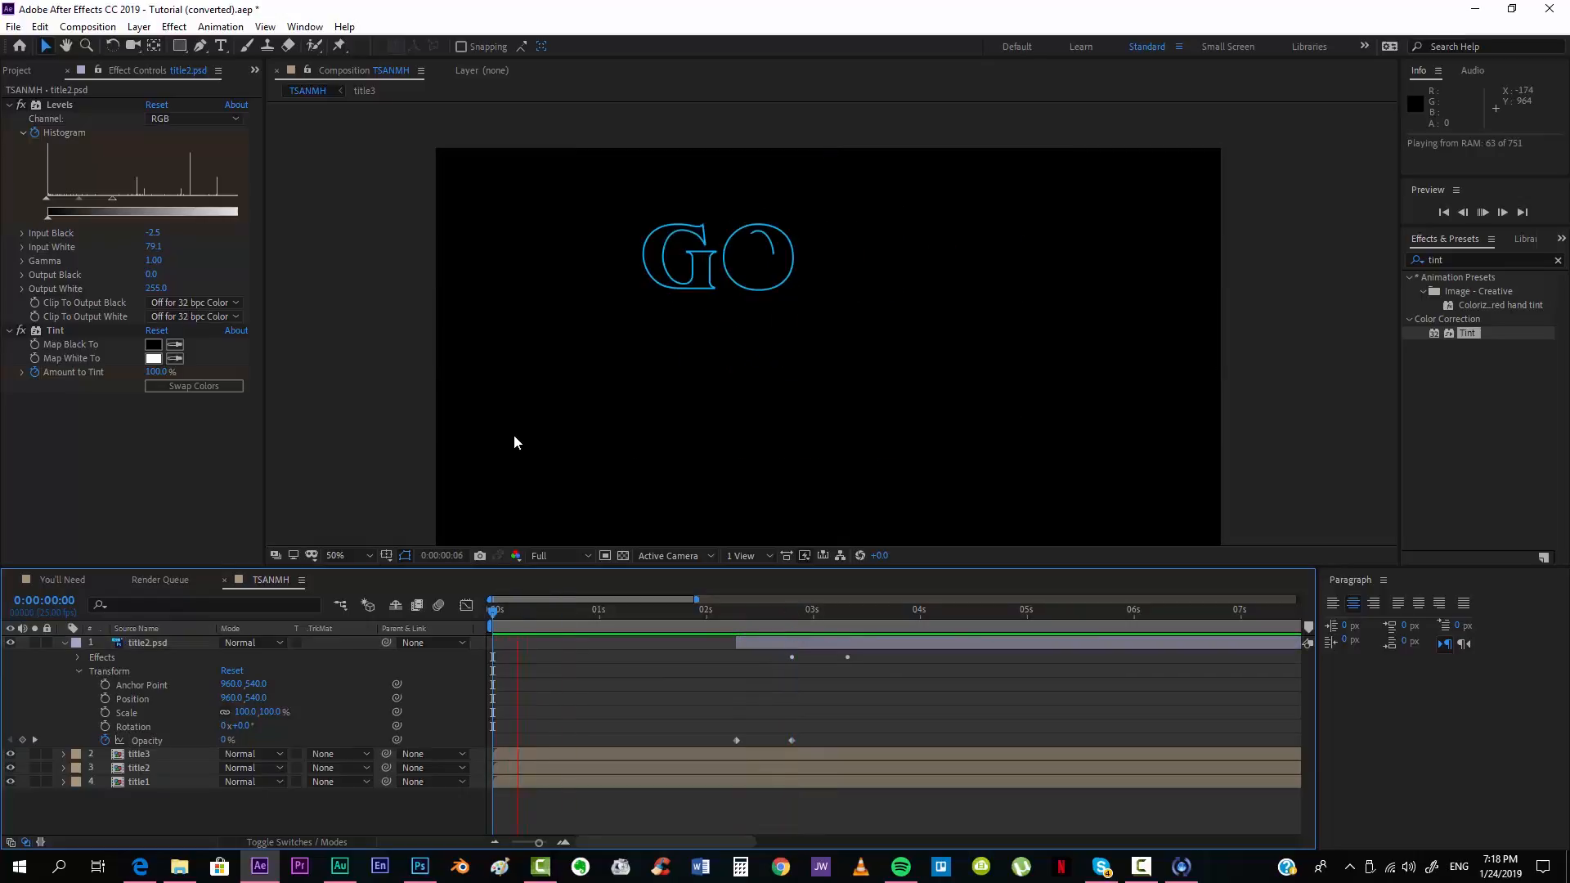
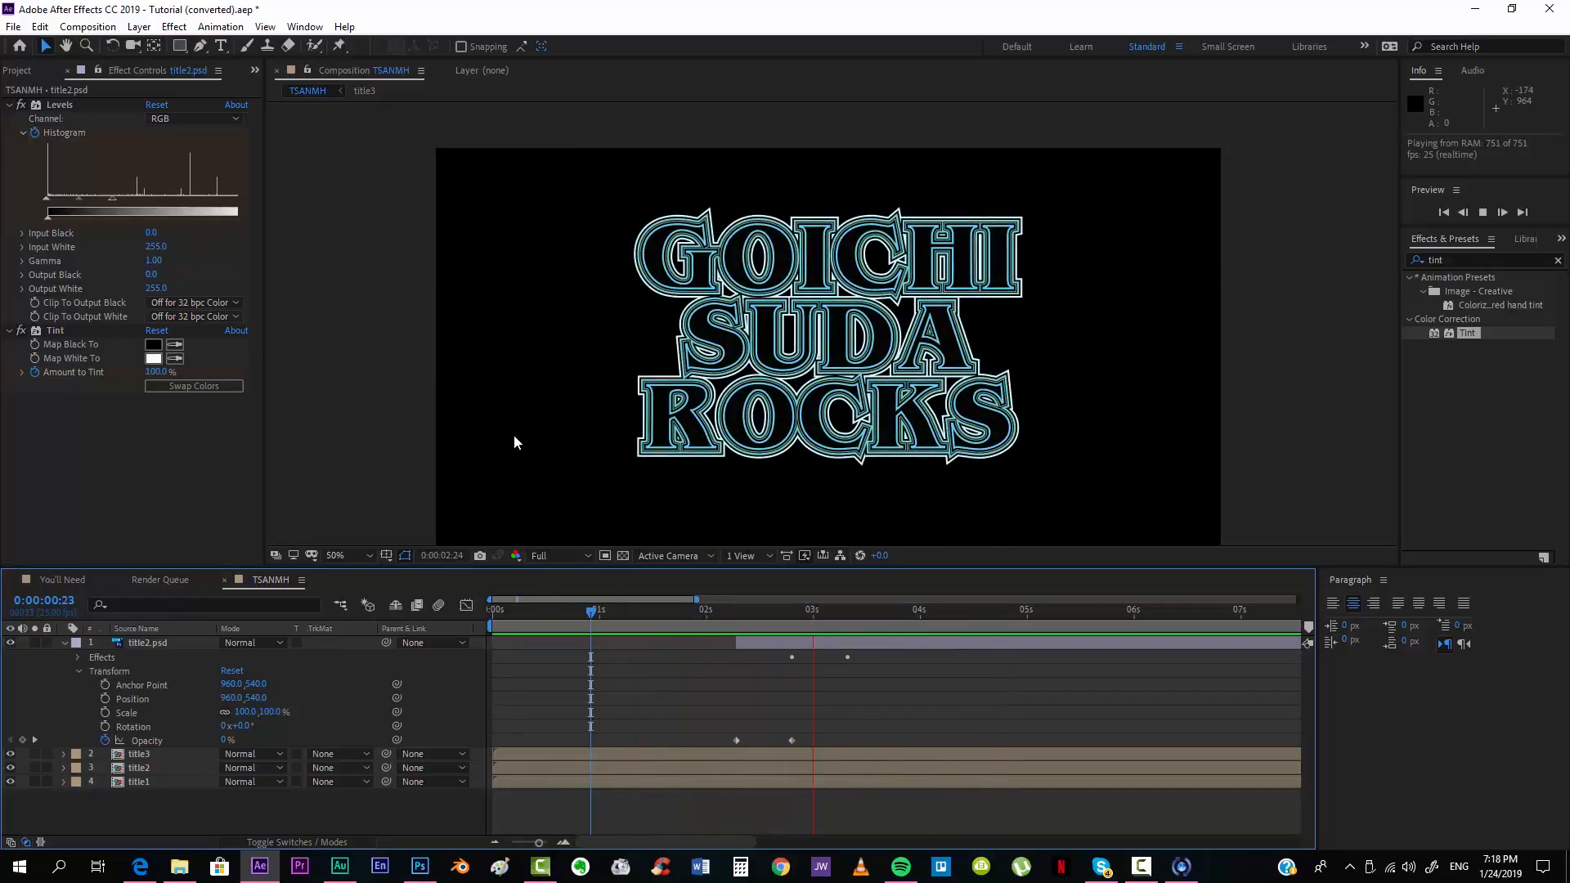
{"action": "key", "text": "space"}
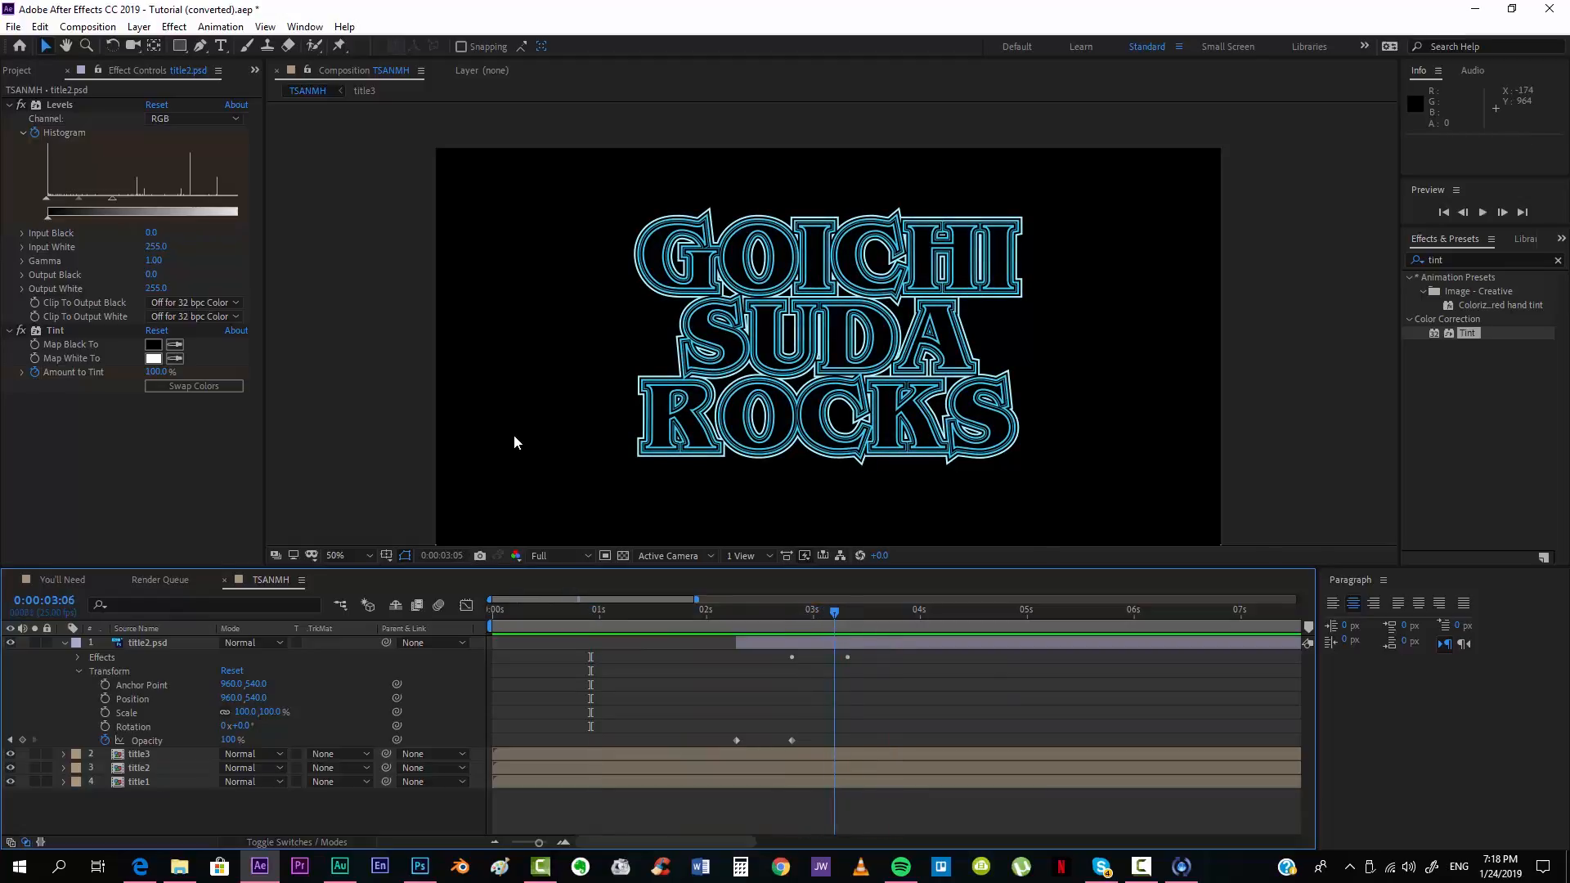
Step: With the time at 0:00:03:15, create a comp-sized solid coloured 00BDEC and hide it
{"action": "key", "text": "Page_Down"}
{"action": "key", "text": "Page_Down"}
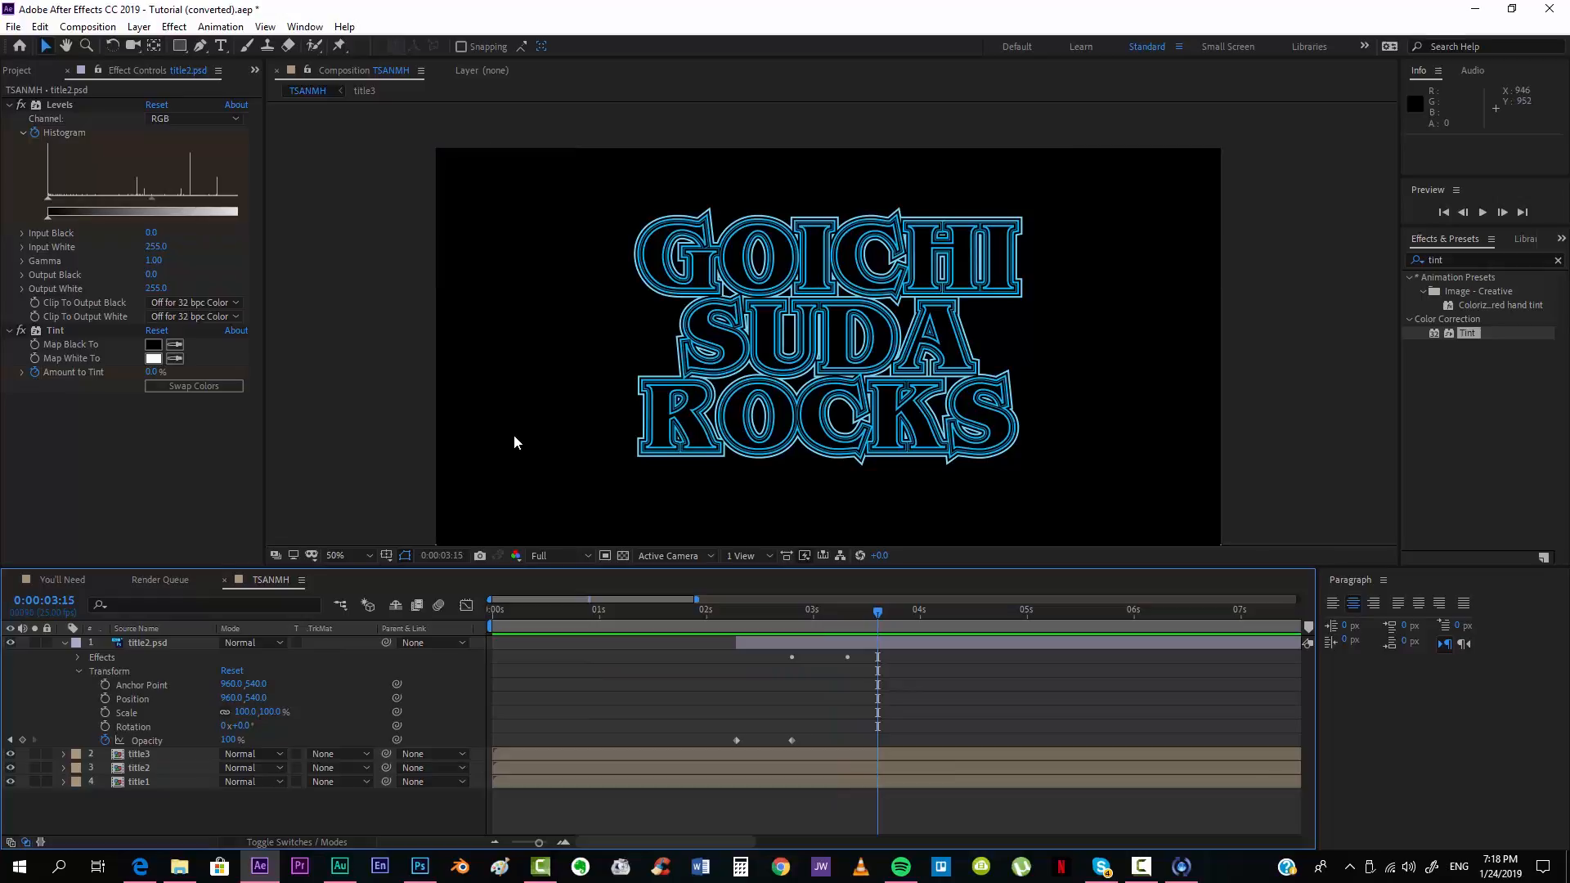
{"action": "key", "text": "ctrl+grave"}
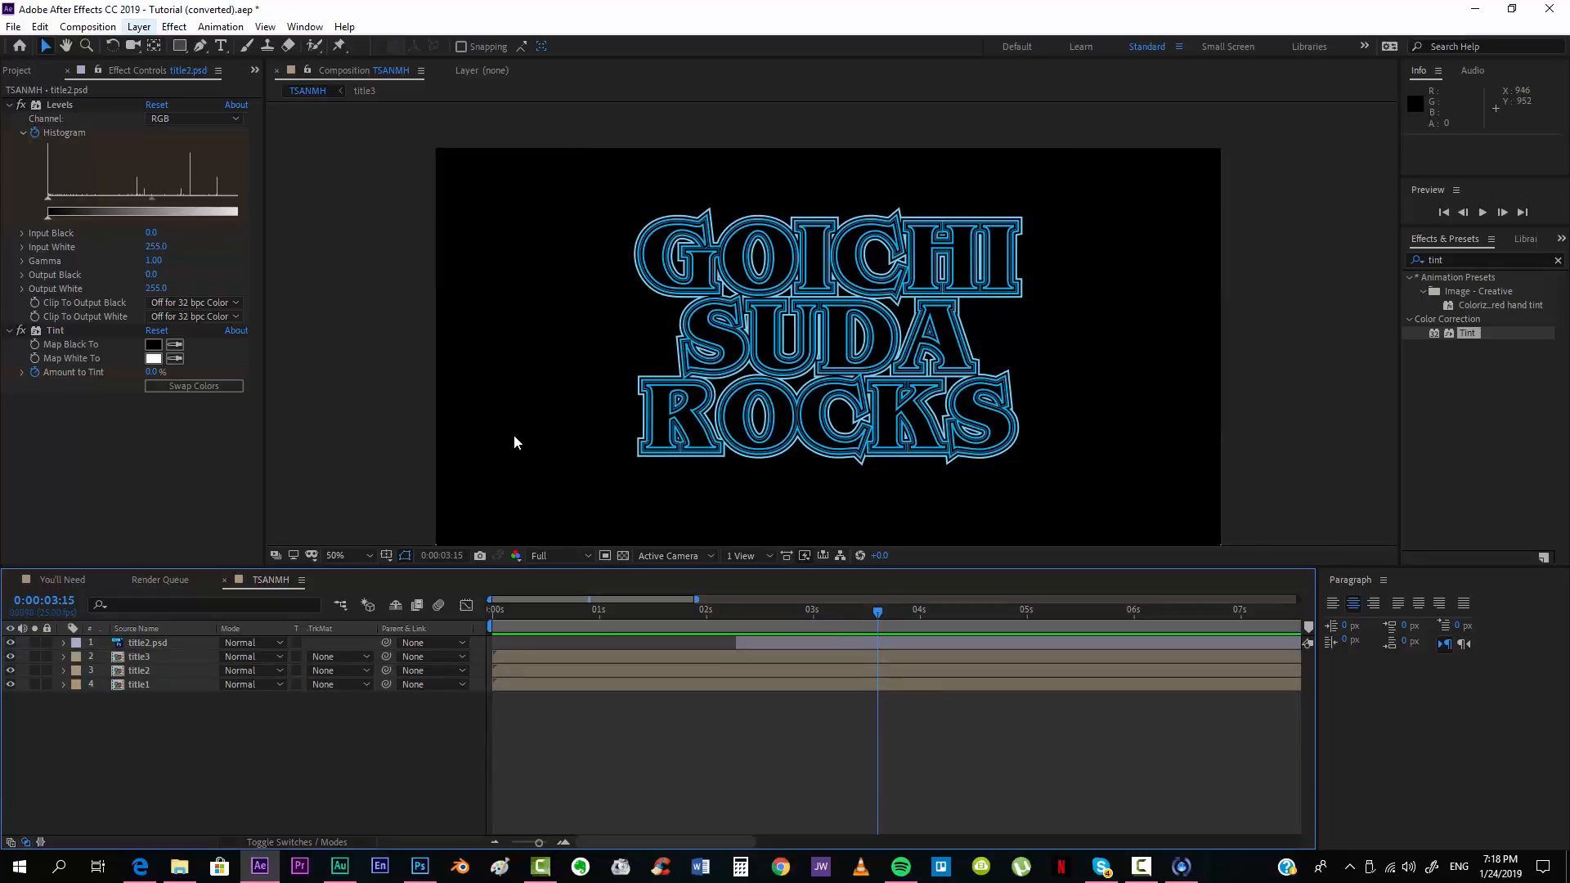
{"action": "key", "text": "alt+l"}
{"action": "key", "text": "Down"}
{"action": "key", "text": "Right"}
{"action": "key", "text": "Down"}
{"action": "key", "text": "Return"}
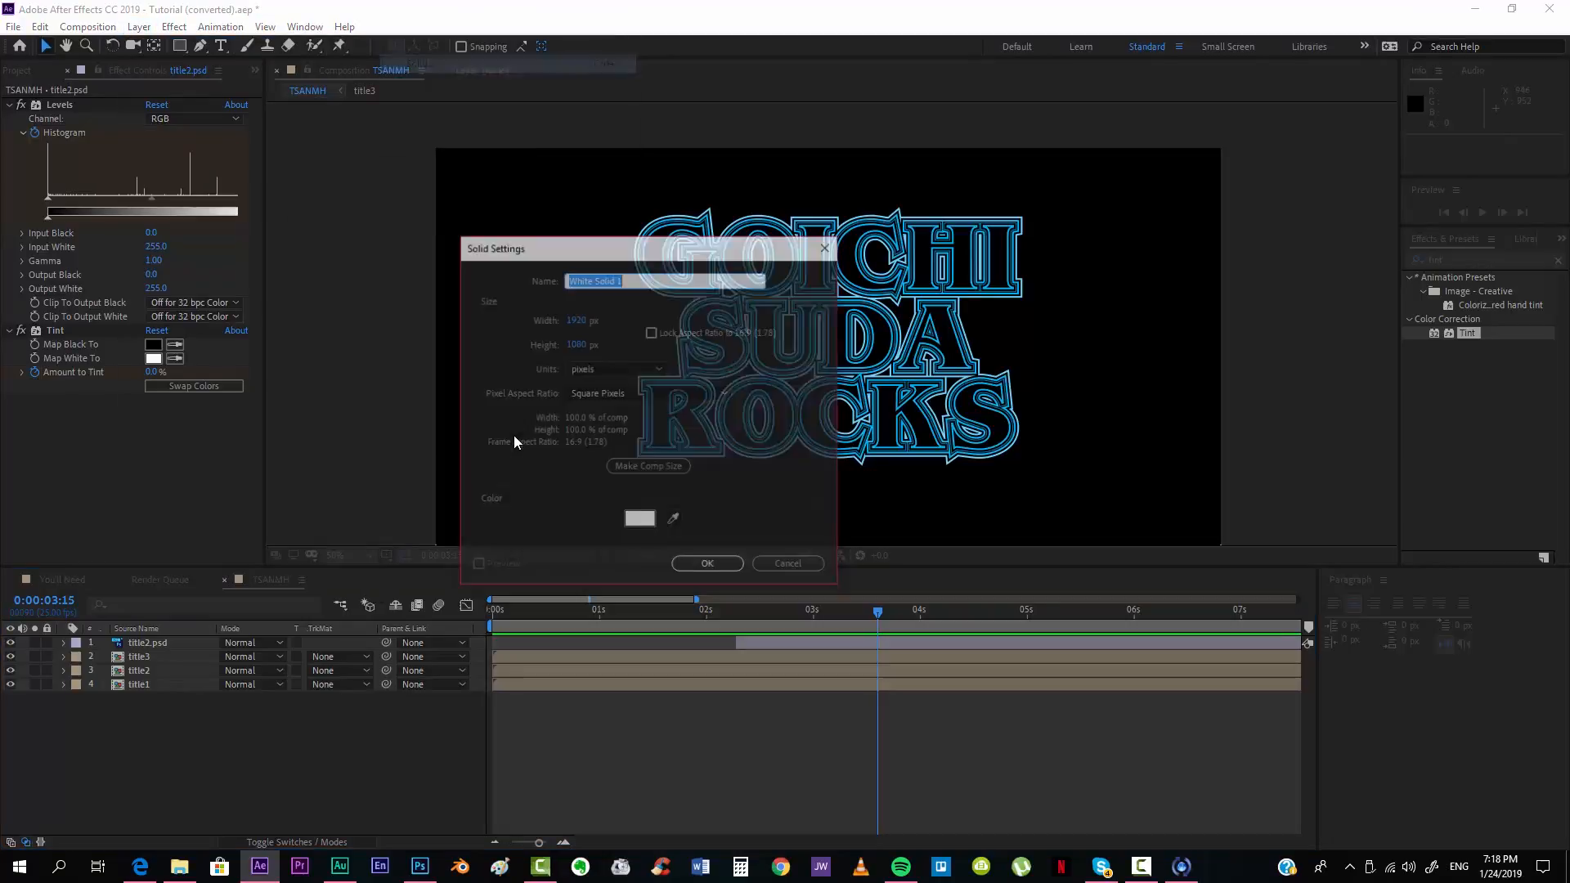
{"action": "key", "text": "Tab"}
{"action": "key", "text": "Tab"}
{"action": "key", "text": "Tab"}
{"action": "key", "text": "Tab"}
{"action": "key", "text": "Tab"}
{"action": "key", "text": "Tab"}
{"action": "key", "text": "Tab"}
{"action": "key", "text": "space"}
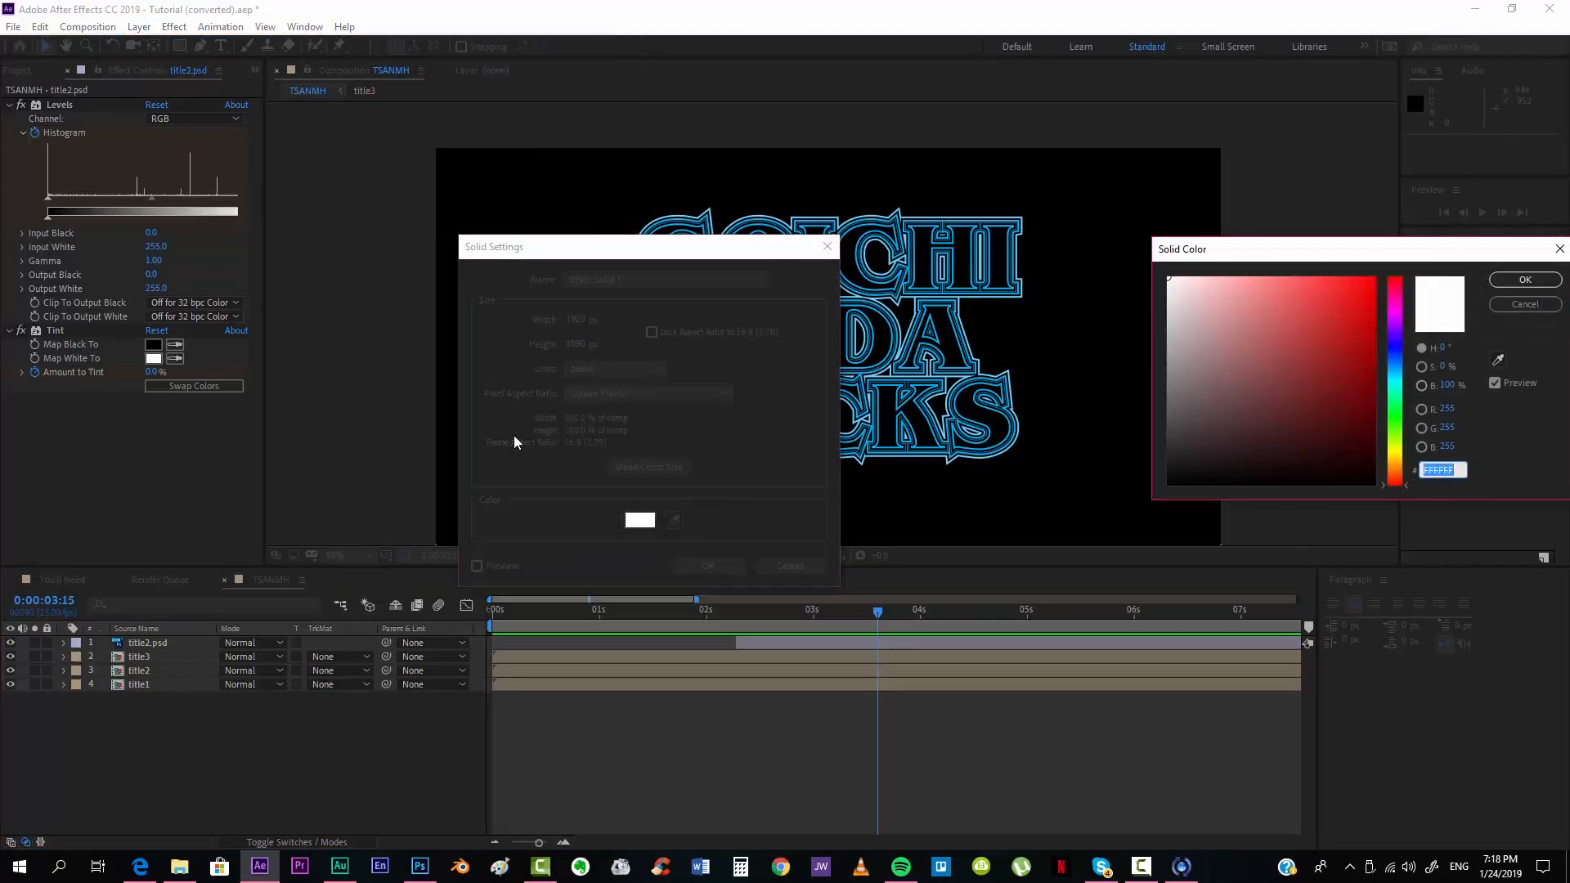
{"action": "type", "text": "00B5E2"}
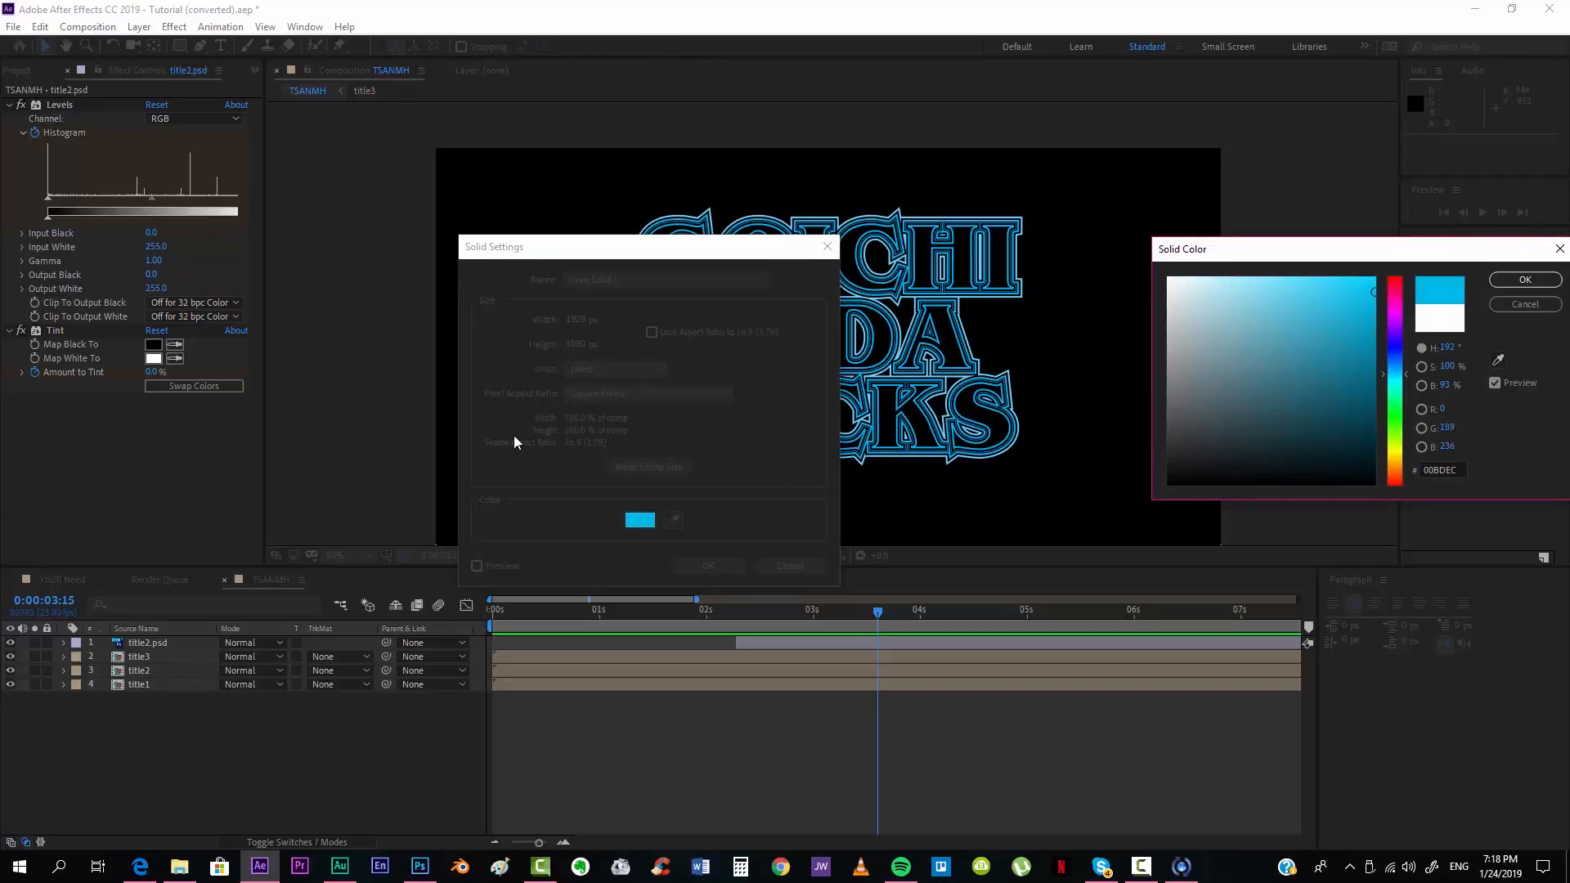
{"action": "key", "text": "Return"}
{"action": "key", "text": "Return"}
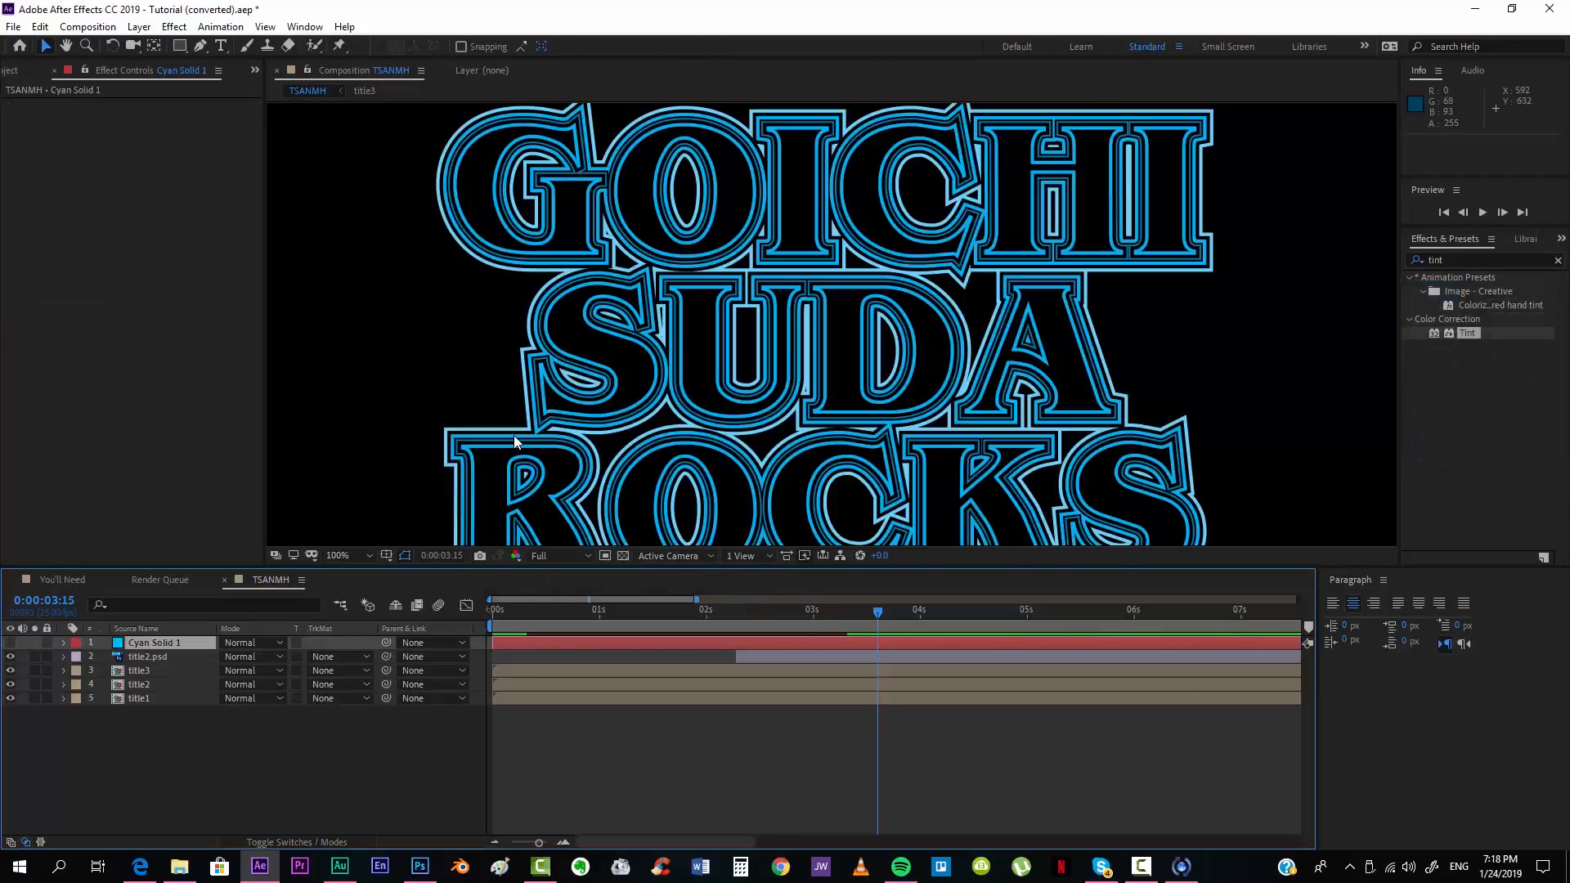
Step: Move the cyan solid between title3 and title2 in the layer order and make it visible
{"action": "scroll", "coordinate": [514, 443], "scroll_direction": "up", "scroll_amount": 4}
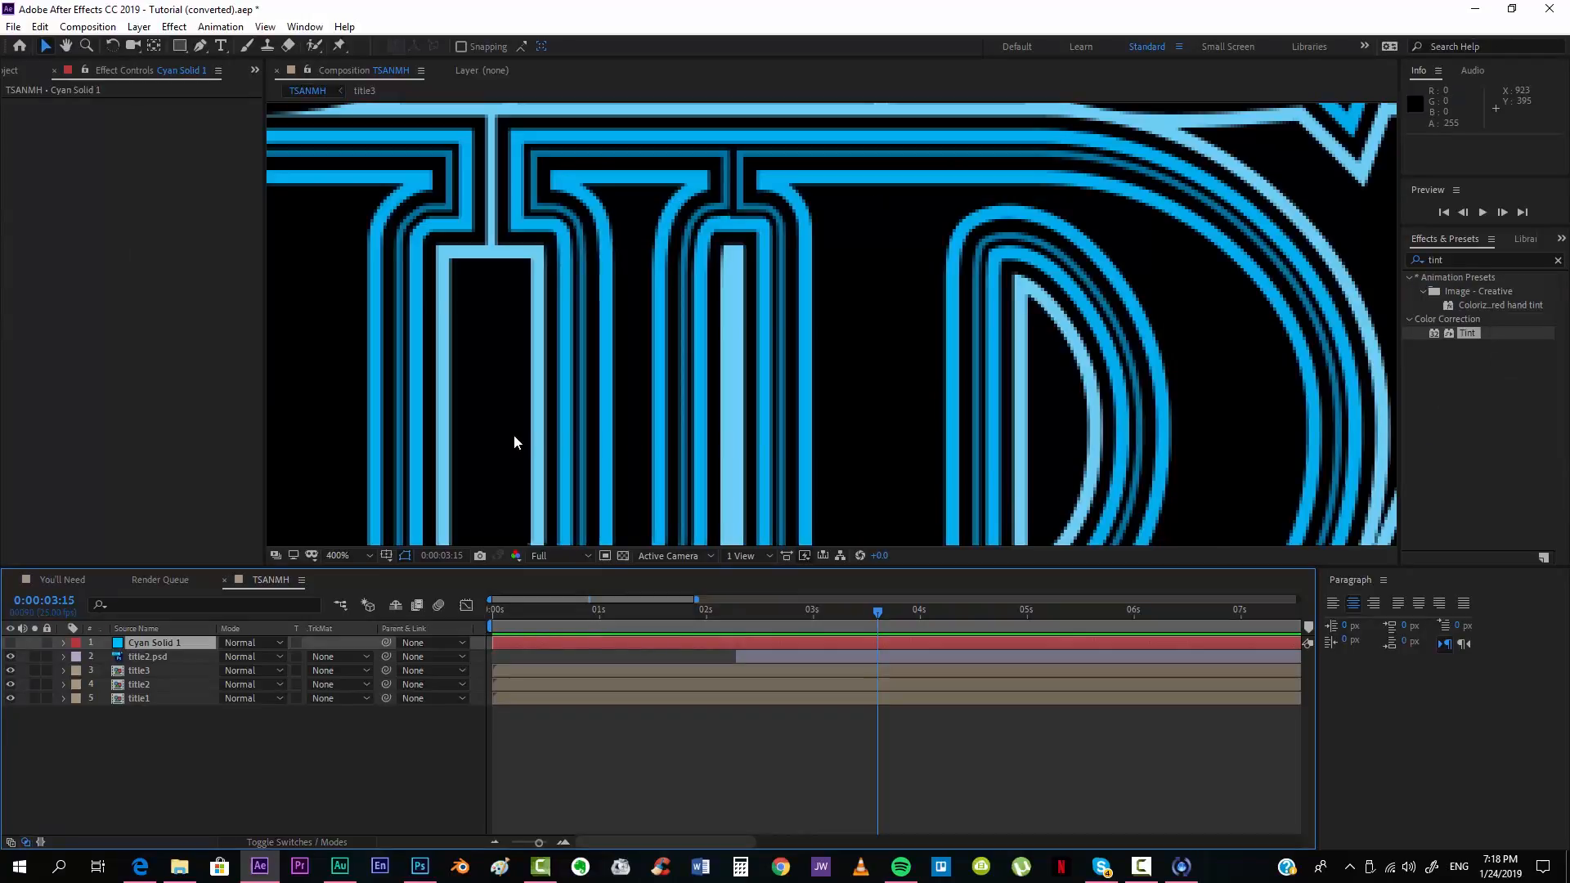
{"action": "scroll", "coordinate": [515, 443], "scroll_direction": "down", "scroll_amount": 6}
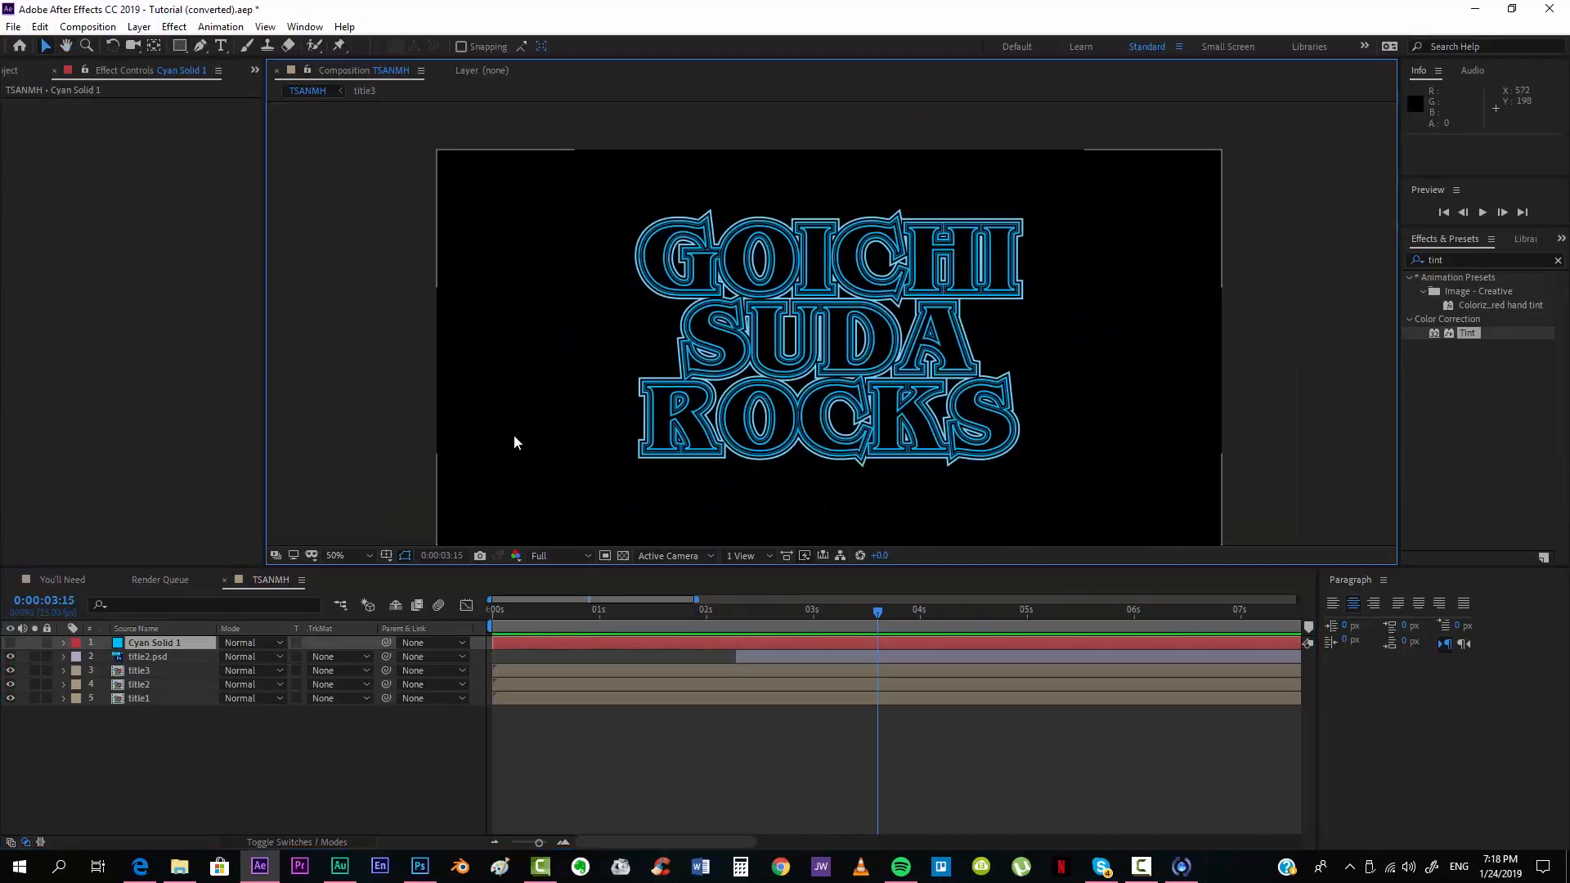
{"action": "key", "text": "v"}
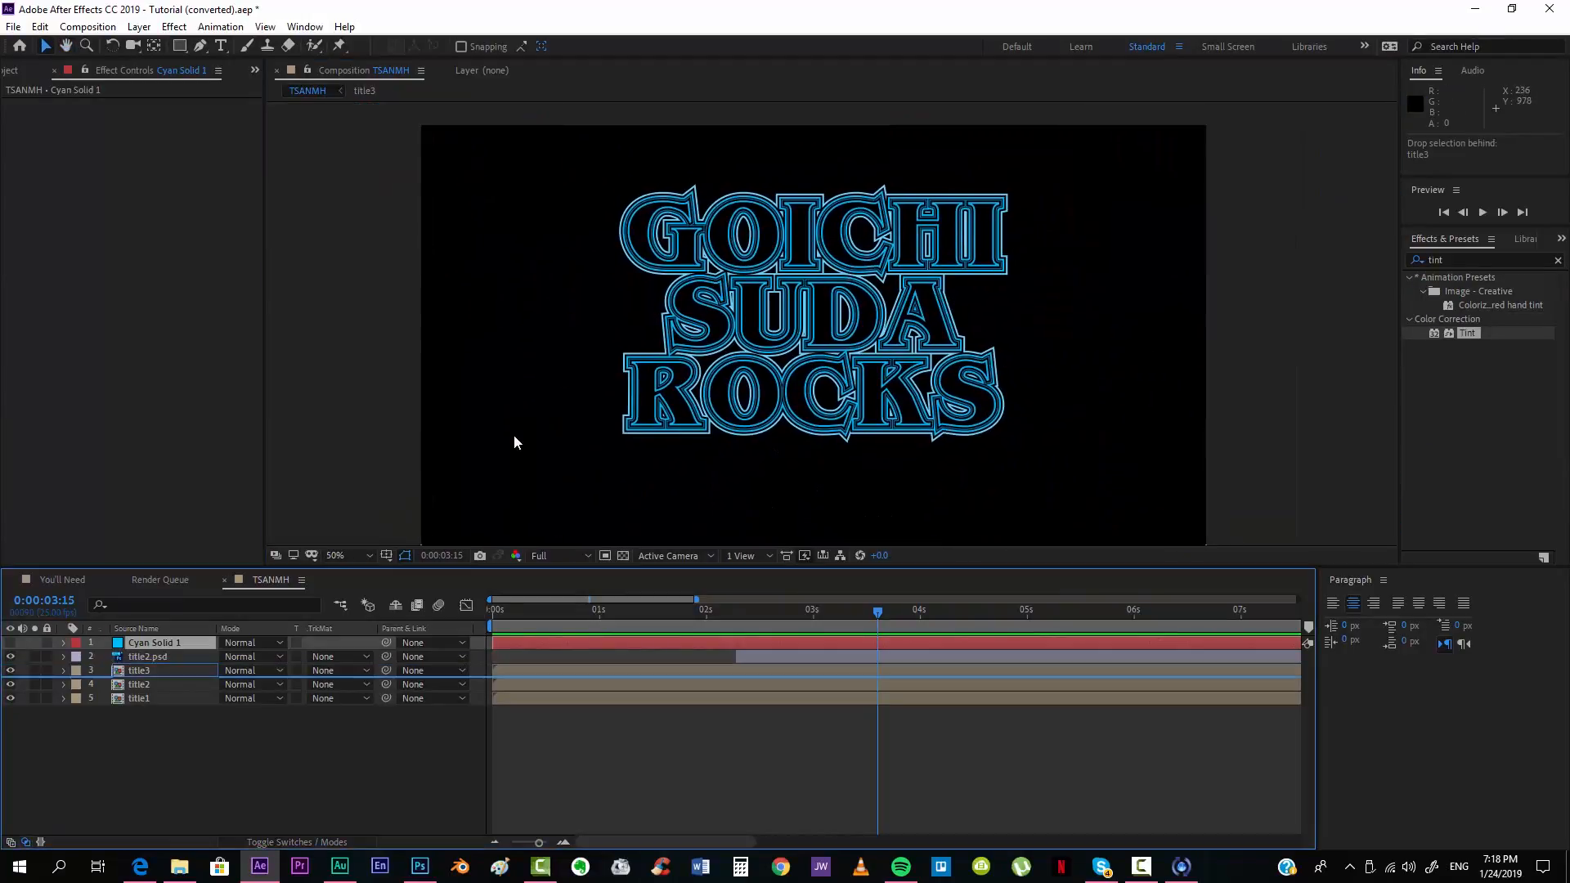
{"action": "key", "text": "ctrl+["}
{"action": "key", "text": "ctrl+["}
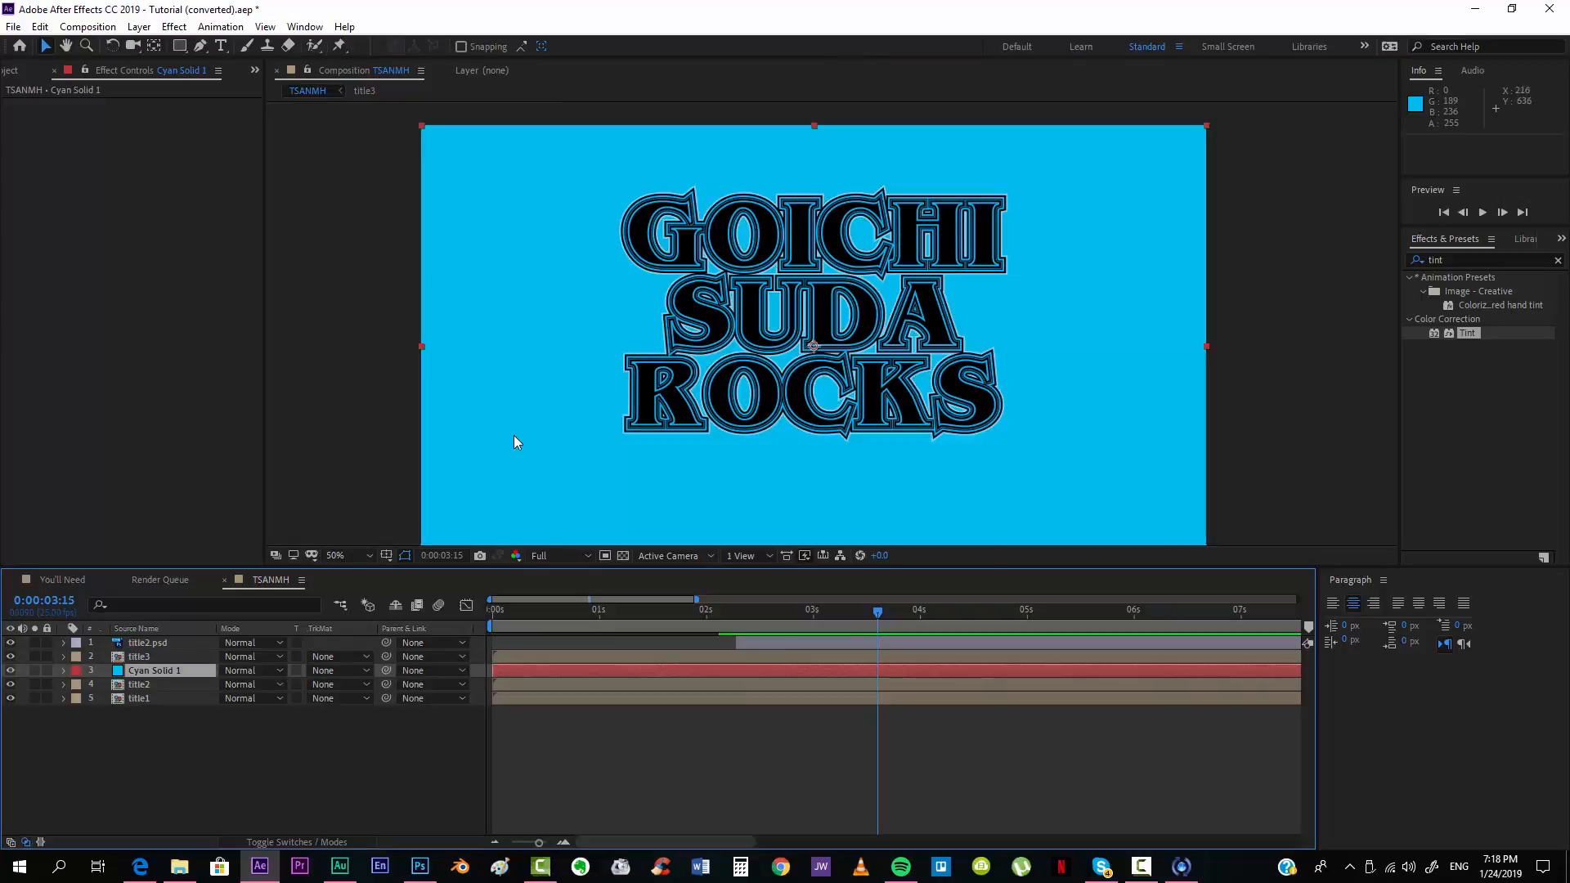
Step: Draw a slanted four-point Pen mask on the cyan solid, from its upper edge down beside the G of GOICHI
{"action": "key", "text": "."}
{"action": "key", "text": "g"}
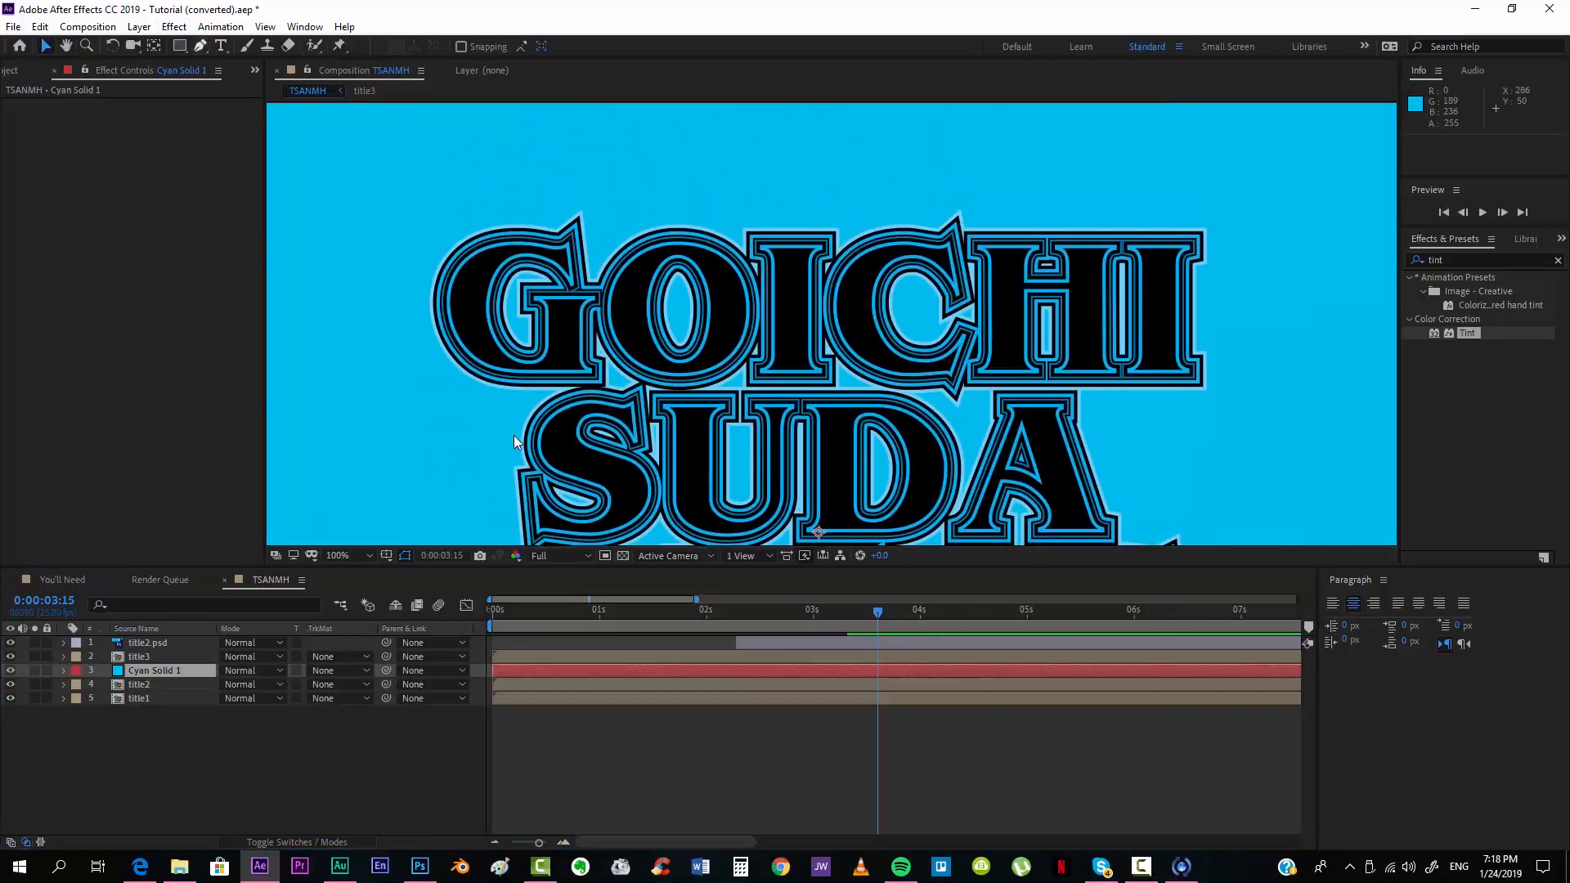
{"action": "key", "text": "comma"}
{"action": "key", "text": "period"}
{"action": "key", "text": "period"}
{"action": "key", "text": "period"}
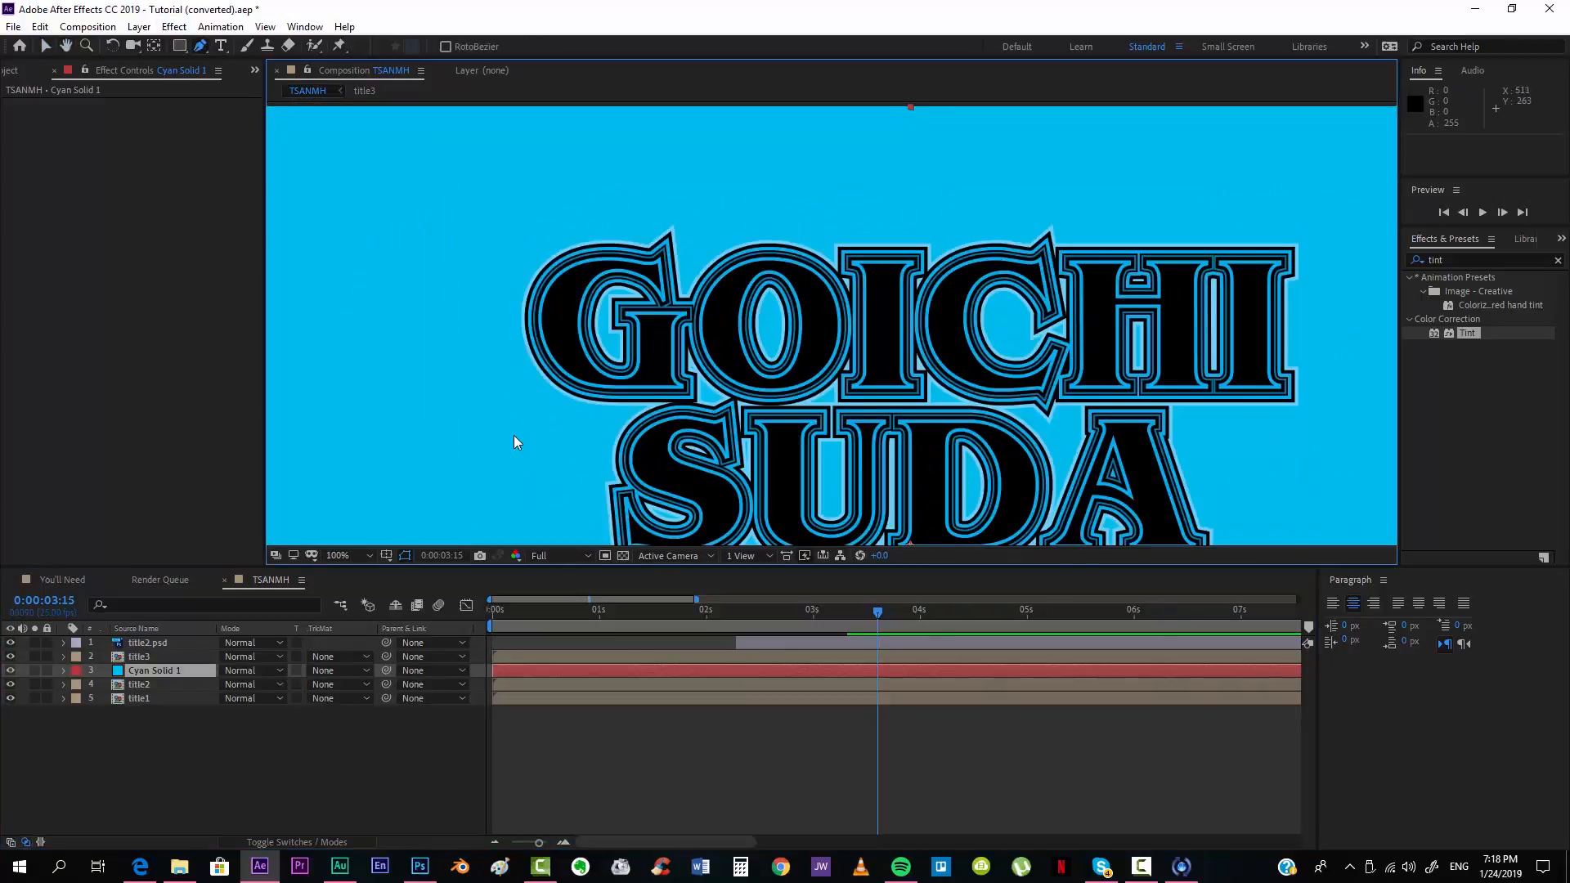
{"action": "left_click", "coordinate": [454, 361]}
{"action": "left_click", "coordinate": [567, 111]}
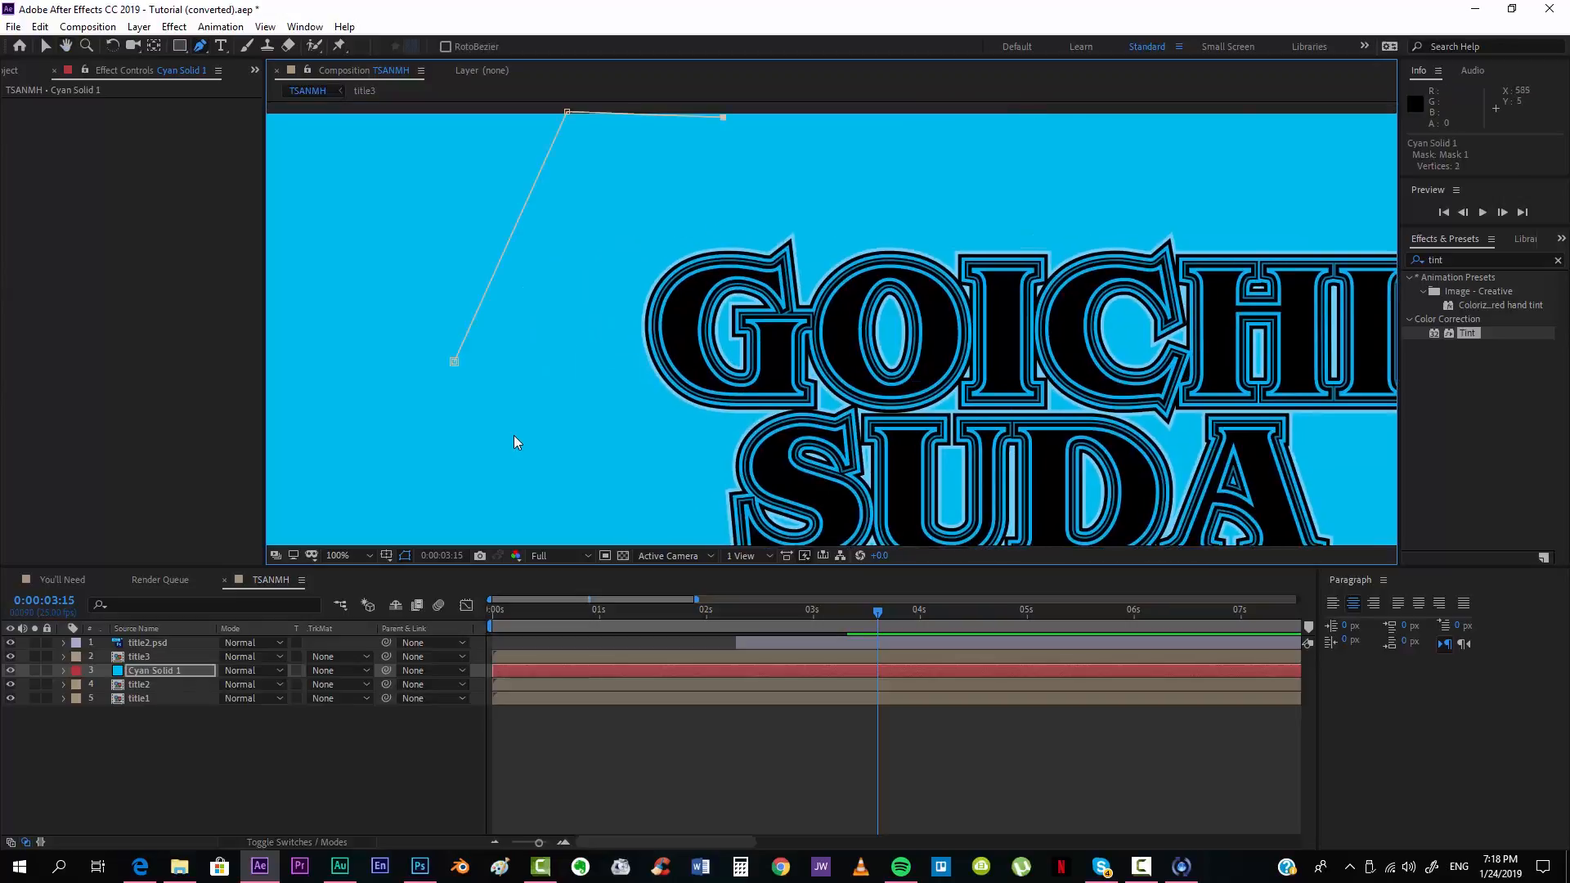
{"action": "left_click", "coordinate": [589, 409]}
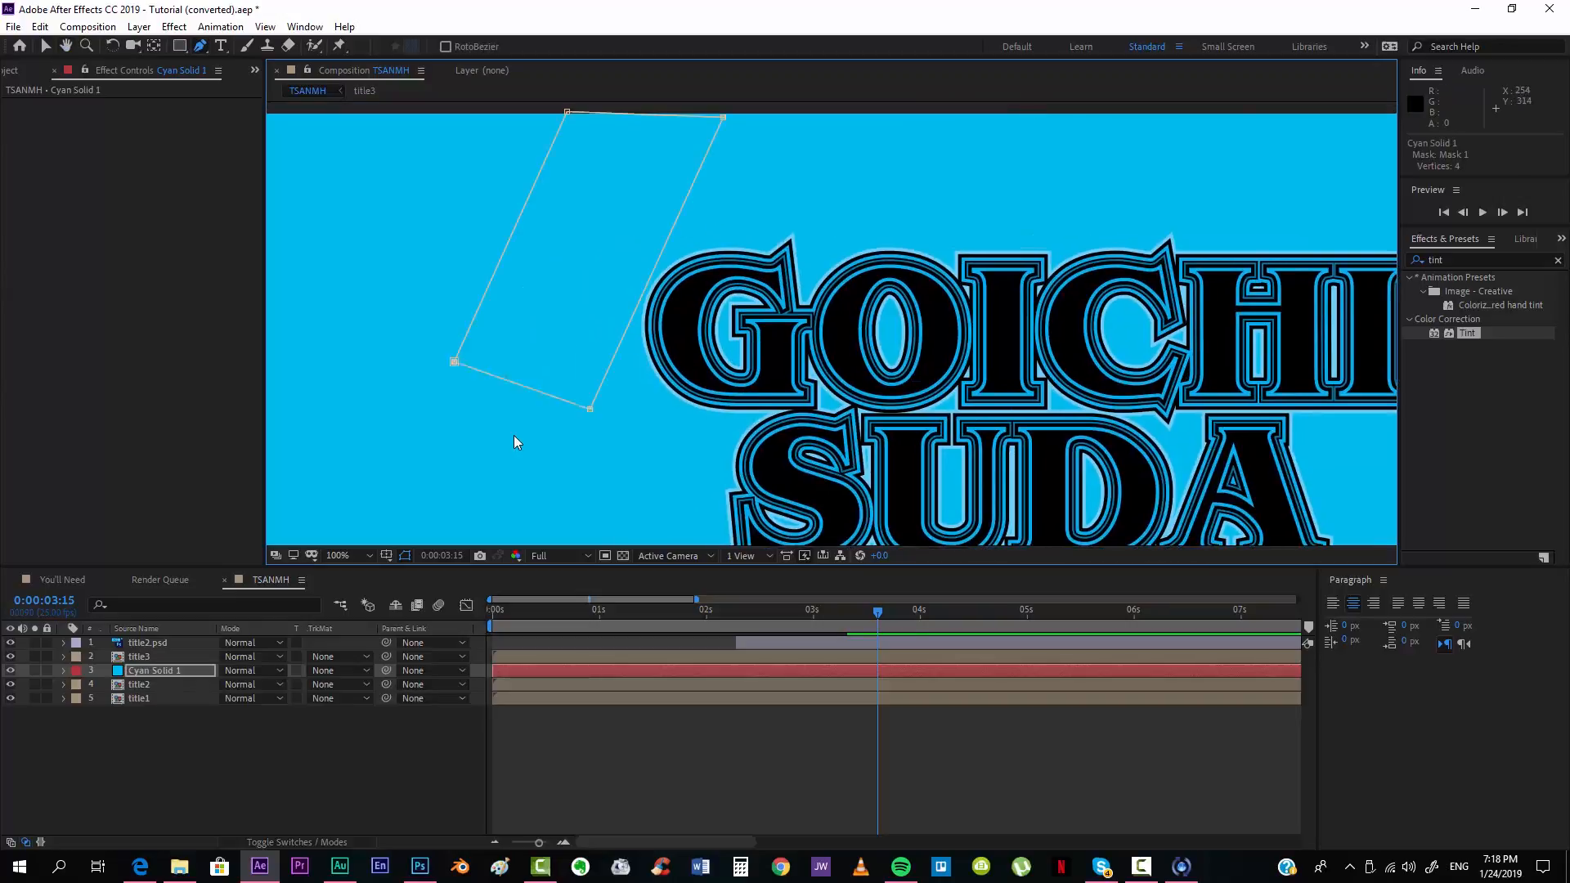
Step: Nudge the mask's lower-left corner further down and left, and set the Mask Feather to 53 pixels
{"action": "key", "text": "shift+Left"}
{"action": "key", "text": "shift+Down"}
{"action": "key", "text": "shift+Left"}
{"action": "key", "text": "shift+Down"}
{"action": "key", "text": "shift+Left"}
{"action": "key", "text": "shift+Down"}
{"action": "key", "text": "f"}
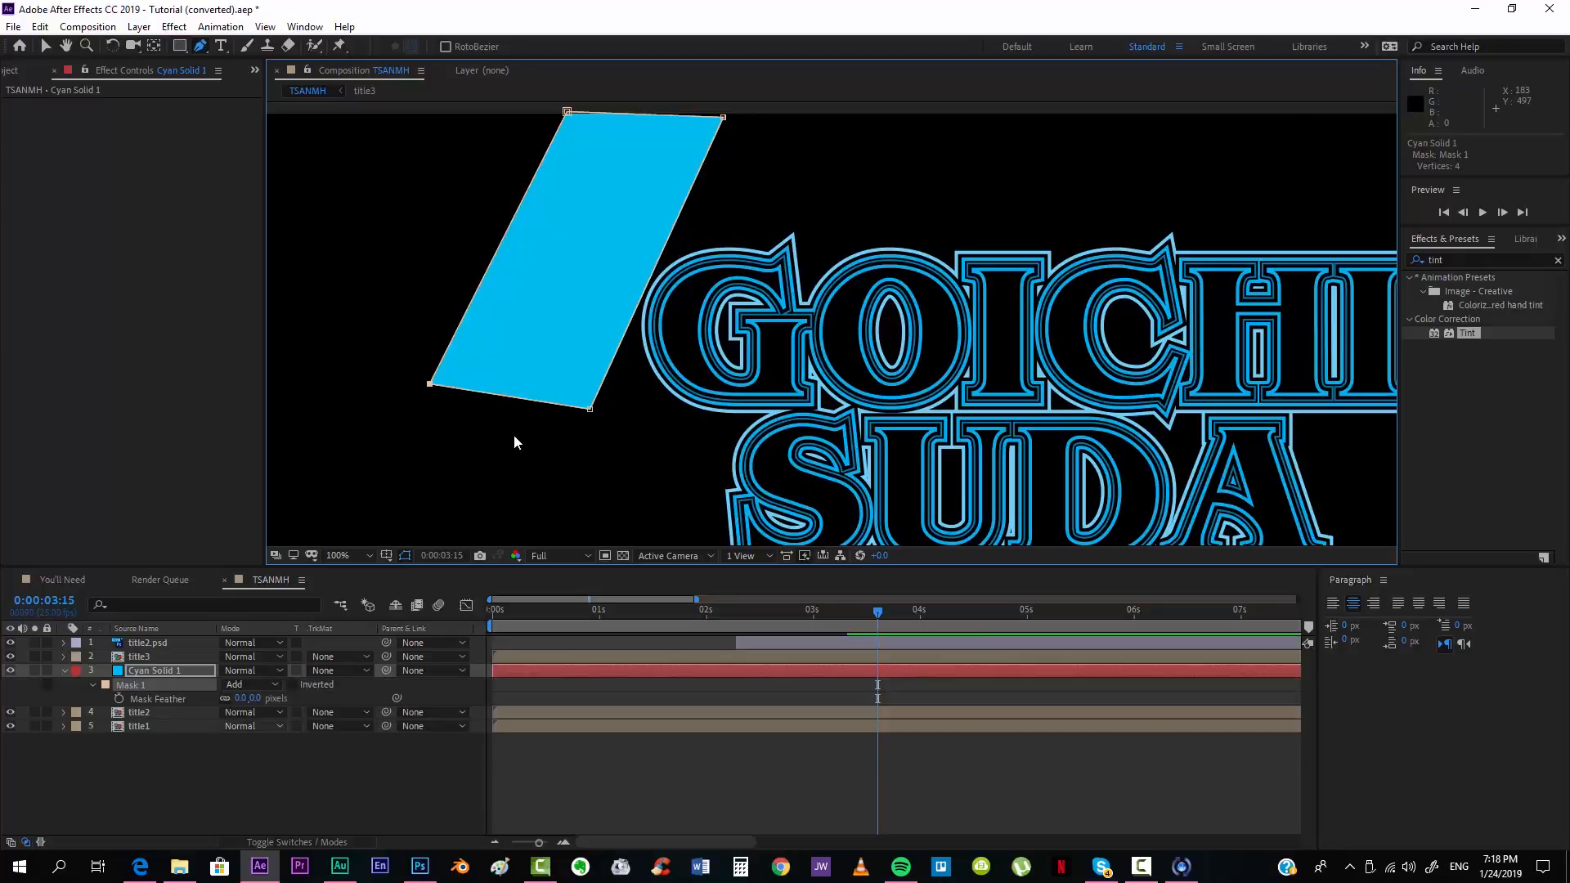
{"action": "left_click_drag", "start_coordinate": [254, 698], "coordinate": [303, 699]}
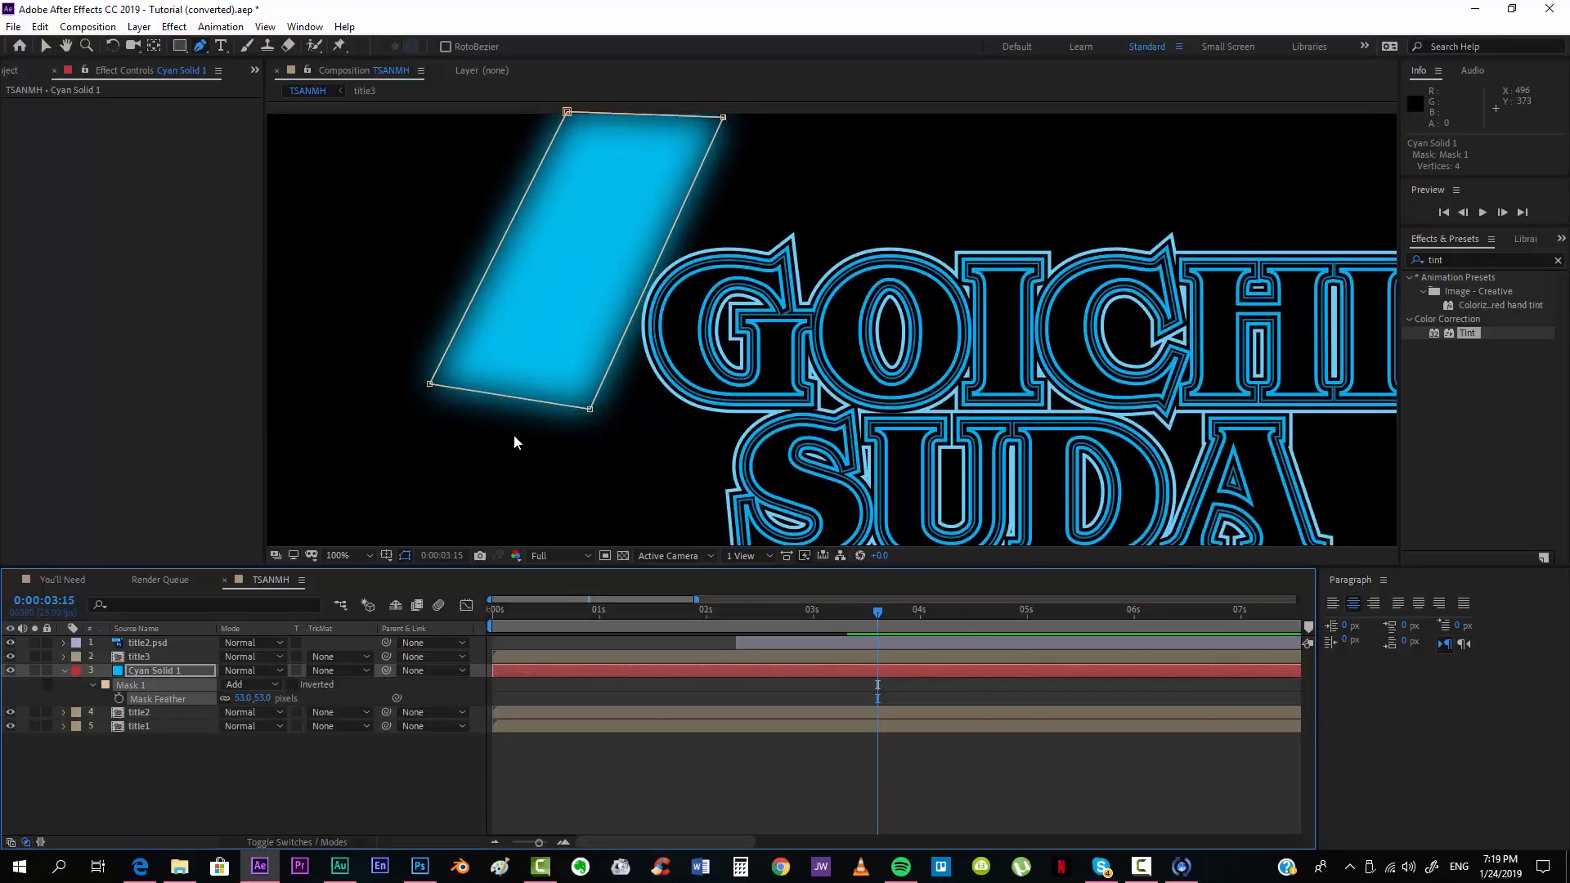
Step: Move the whole mask about 90 px left and 43 px down, and keyframe its Mask Path at 0:00:03:15
{"action": "key", "text": "v"}
{"action": "key", "text": "ctrl+t"}
{"action": "left_click_drag", "start_coordinate": [487, 216], "coordinate": [413, 253]}
{"action": "left_click_drag", "start_coordinate": [515, 443], "coordinate": [514, 442]}
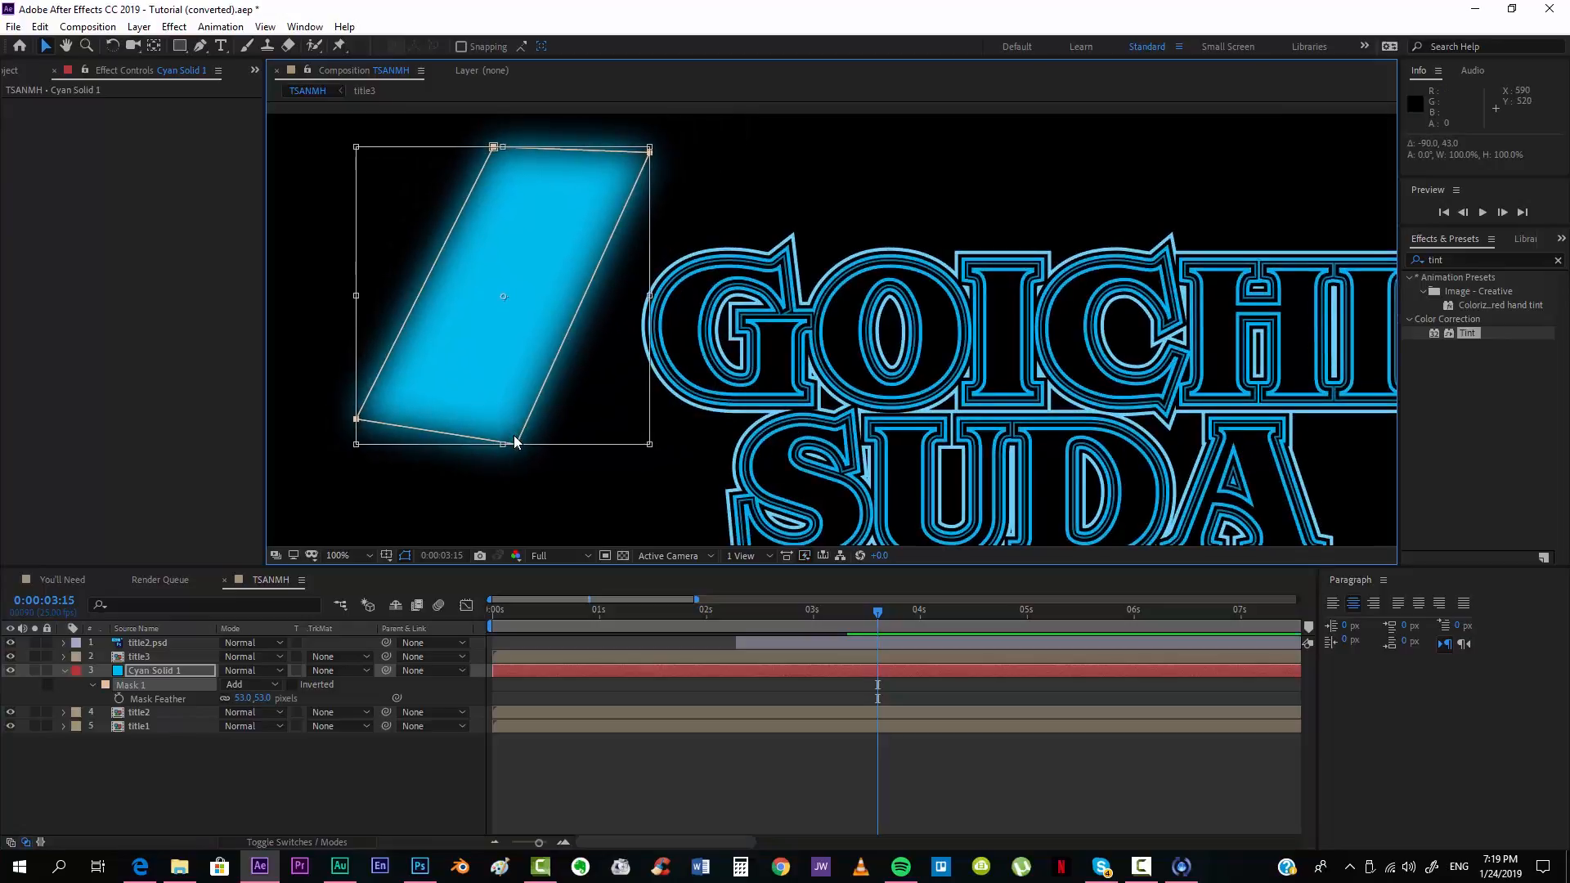
{"action": "key", "text": "Return"}
{"action": "key", "text": "m"}
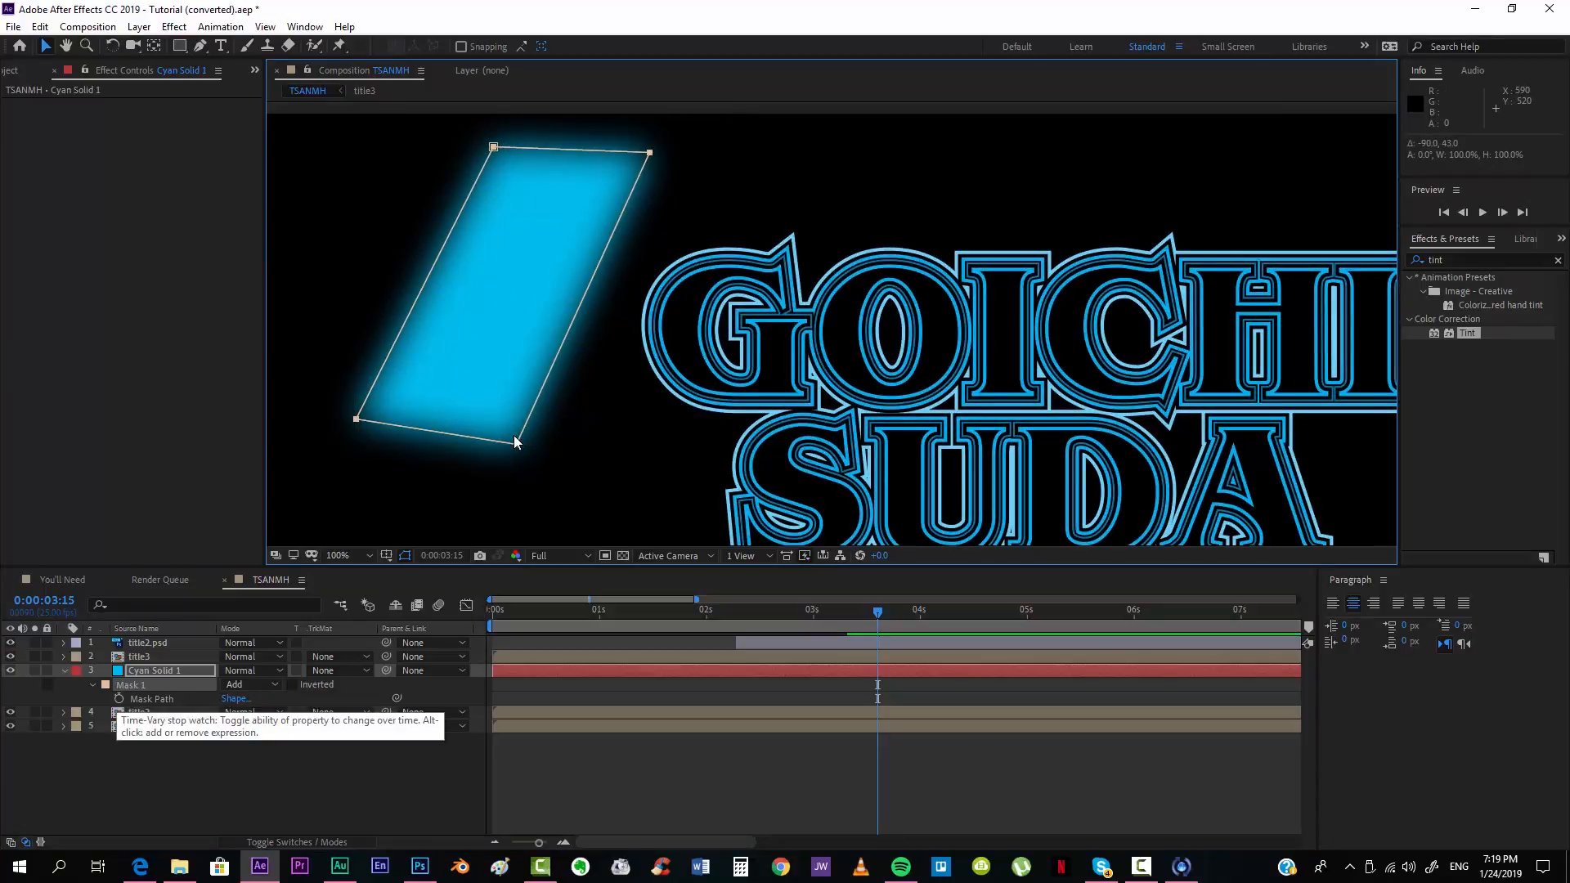
{"action": "key", "text": "alt+shift+m"}
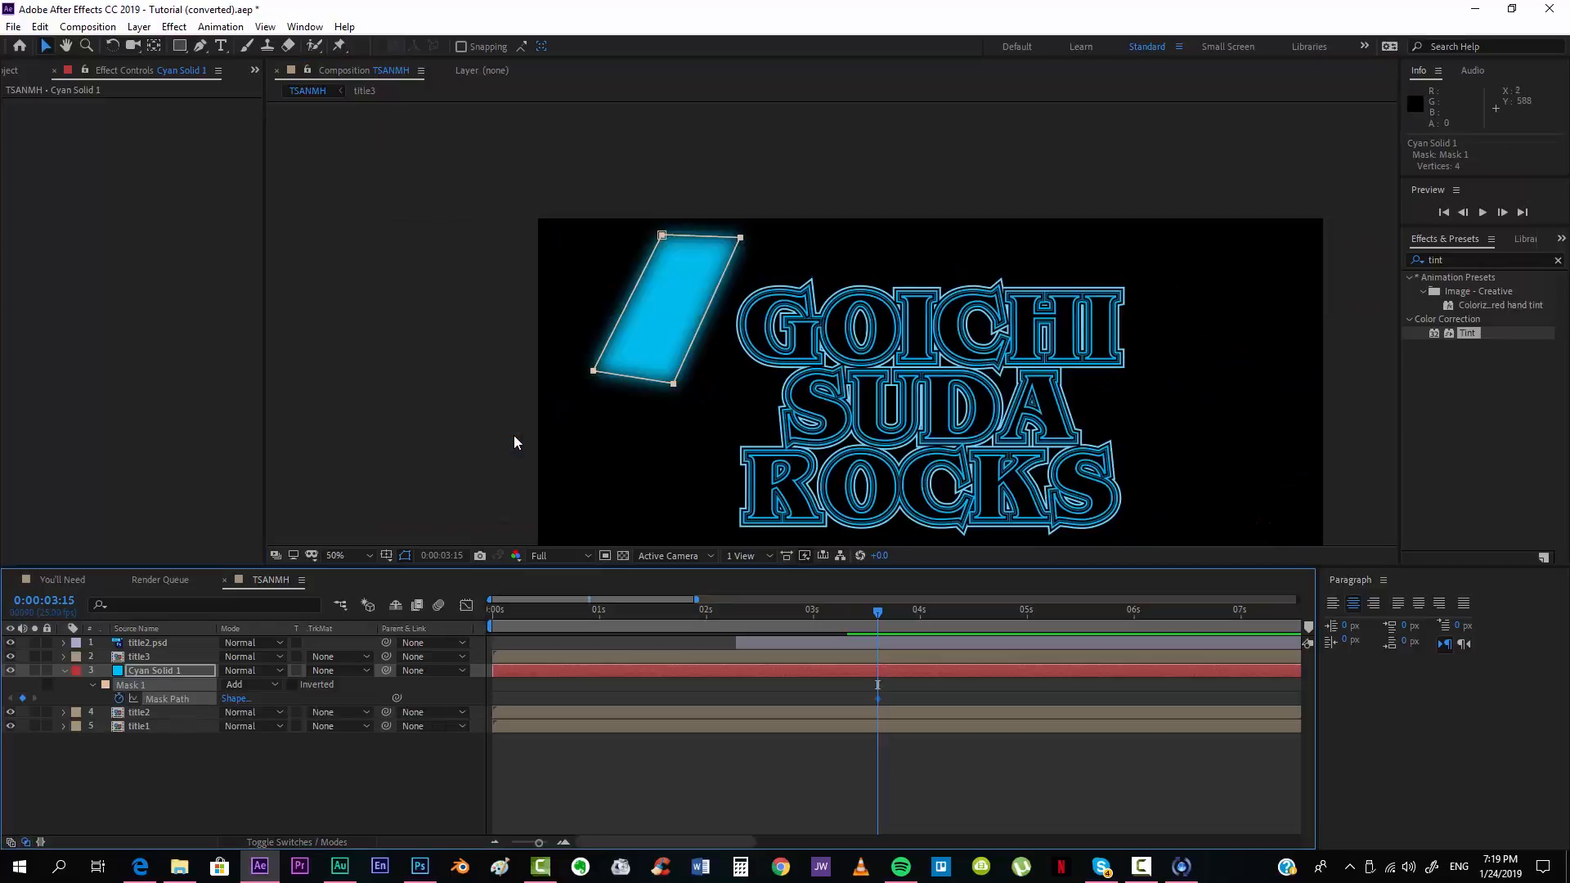
Step: At 0:00:04:04, move the mask about 1324 px right and 72 px down, past the end of GOICHI
{"action": "scroll", "coordinate": [515, 442], "scroll_direction": "down", "scroll_amount": 2}
{"action": "key", "text": "space"}
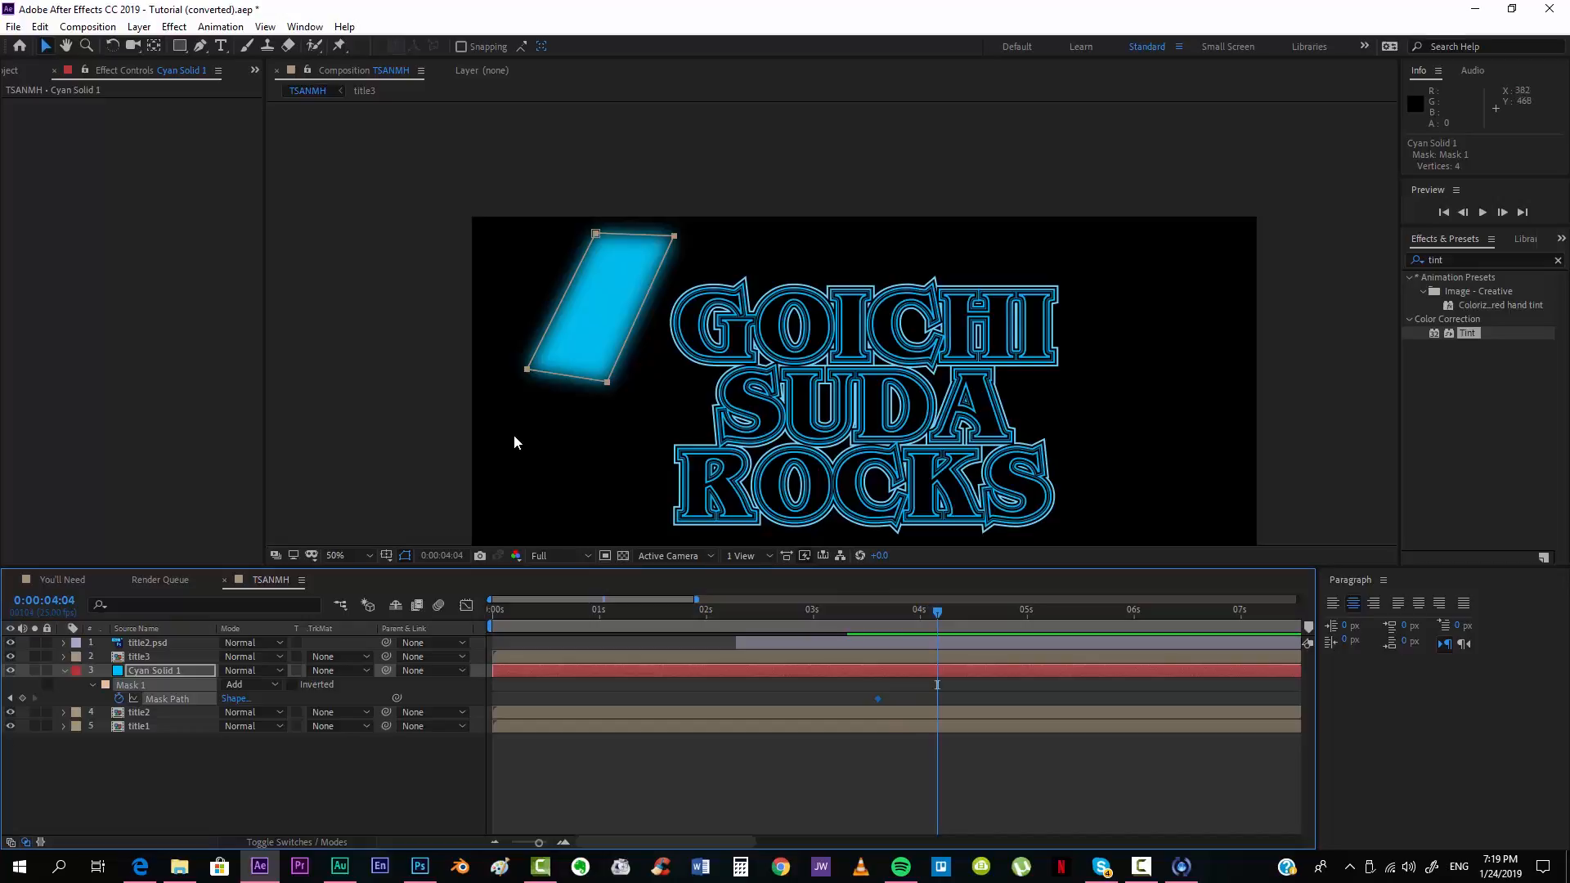
{"action": "key", "text": "ctrl+t"}
{"action": "left_click_drag", "start_coordinate": [601, 307], "coordinate": [1142, 337]}
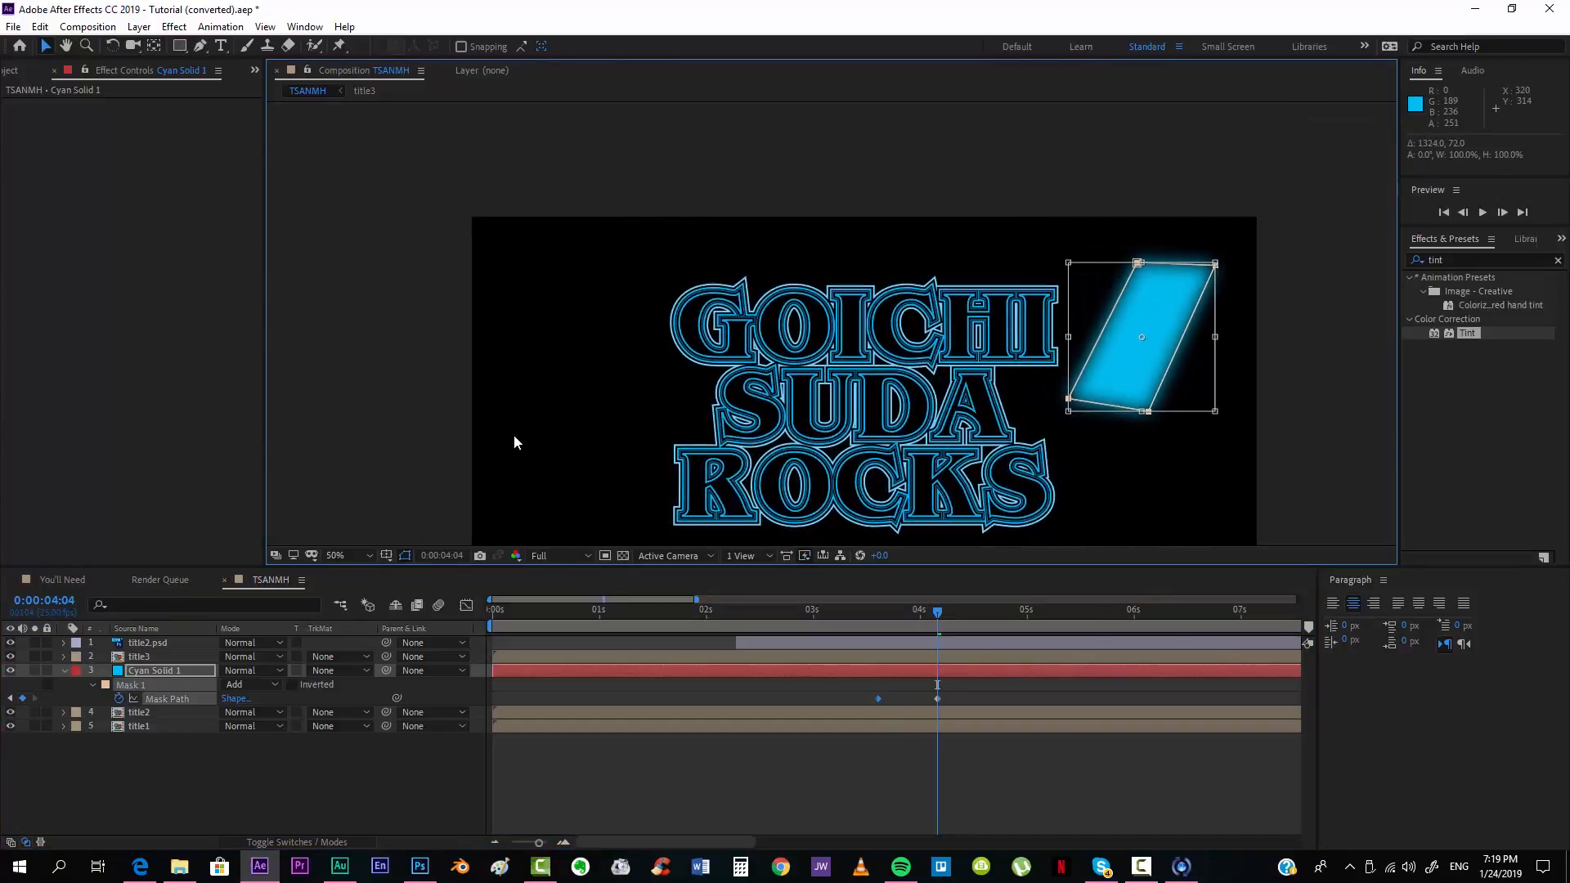
Step: Step through the frames between the Mask Path keyframes to check how the cyan shape crosses GOICHI
{"action": "key", "text": "period"}
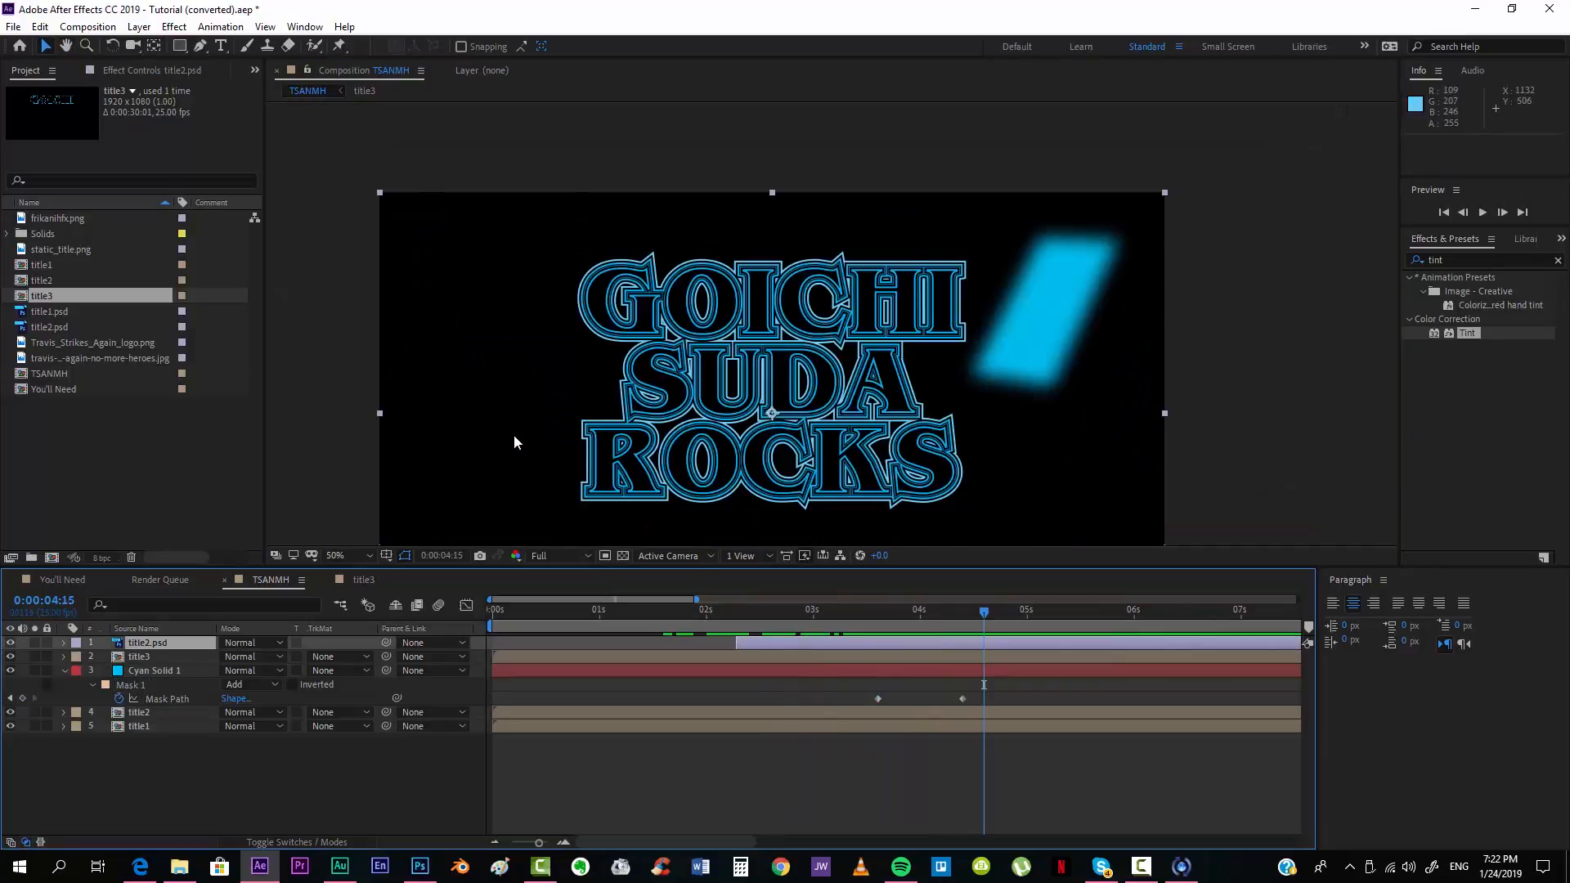
{"action": "key", "text": "period"}
{"action": "key", "text": "comma"}
{"action": "key", "text": "period"}
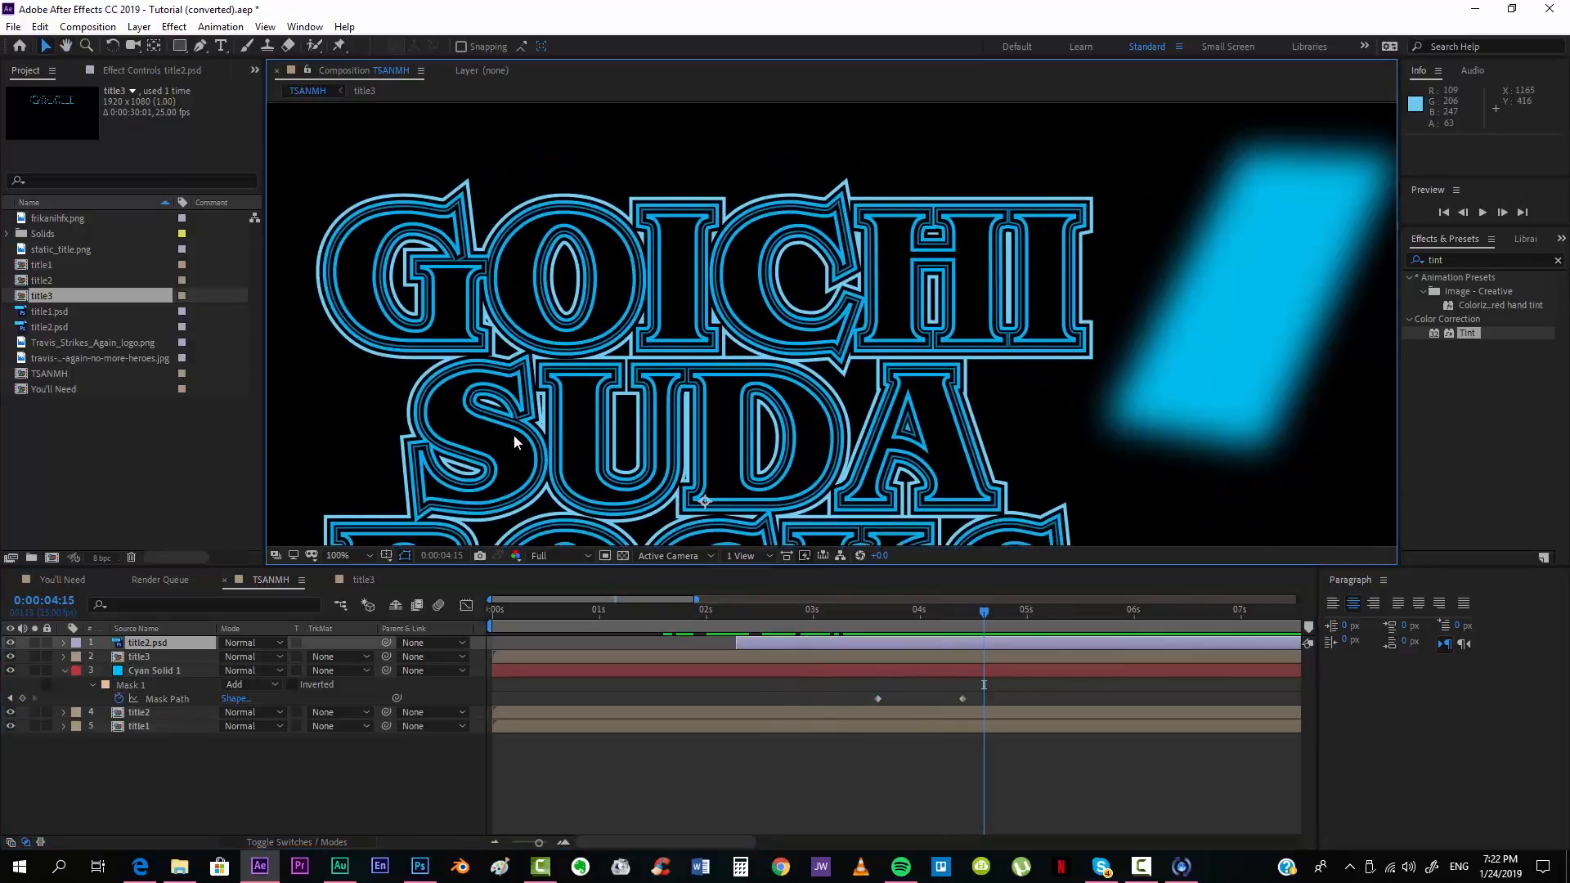
{"action": "key", "text": "period"}
{"action": "key", "text": "Page_Up"}
{"action": "key", "text": "Page_Up"}
{"action": "key", "text": "Page_Up"}
{"action": "key", "text": "Page_Up"}
{"action": "key", "text": "Page_Up"}
{"action": "key", "text": "Page_Up"}
{"action": "key", "text": "Page_Up"}
{"action": "key", "text": "Page_Up"}
{"action": "key", "text": "Page_Up"}
{"action": "key", "text": "Page_Up"}
{"action": "key", "text": "Page_Up"}
{"action": "key", "text": "Page_Up"}
{"action": "key", "text": "Page_Up"}
{"action": "key", "text": "Page_Up"}
{"action": "key", "text": "Page_Up"}
{"action": "key", "text": "Page_Up"}
{"action": "key", "text": "Page_Up"}
{"action": "key", "text": "Page_Up"}
{"action": "key", "text": "Page_Up"}
{"action": "key", "text": "Page_Up"}
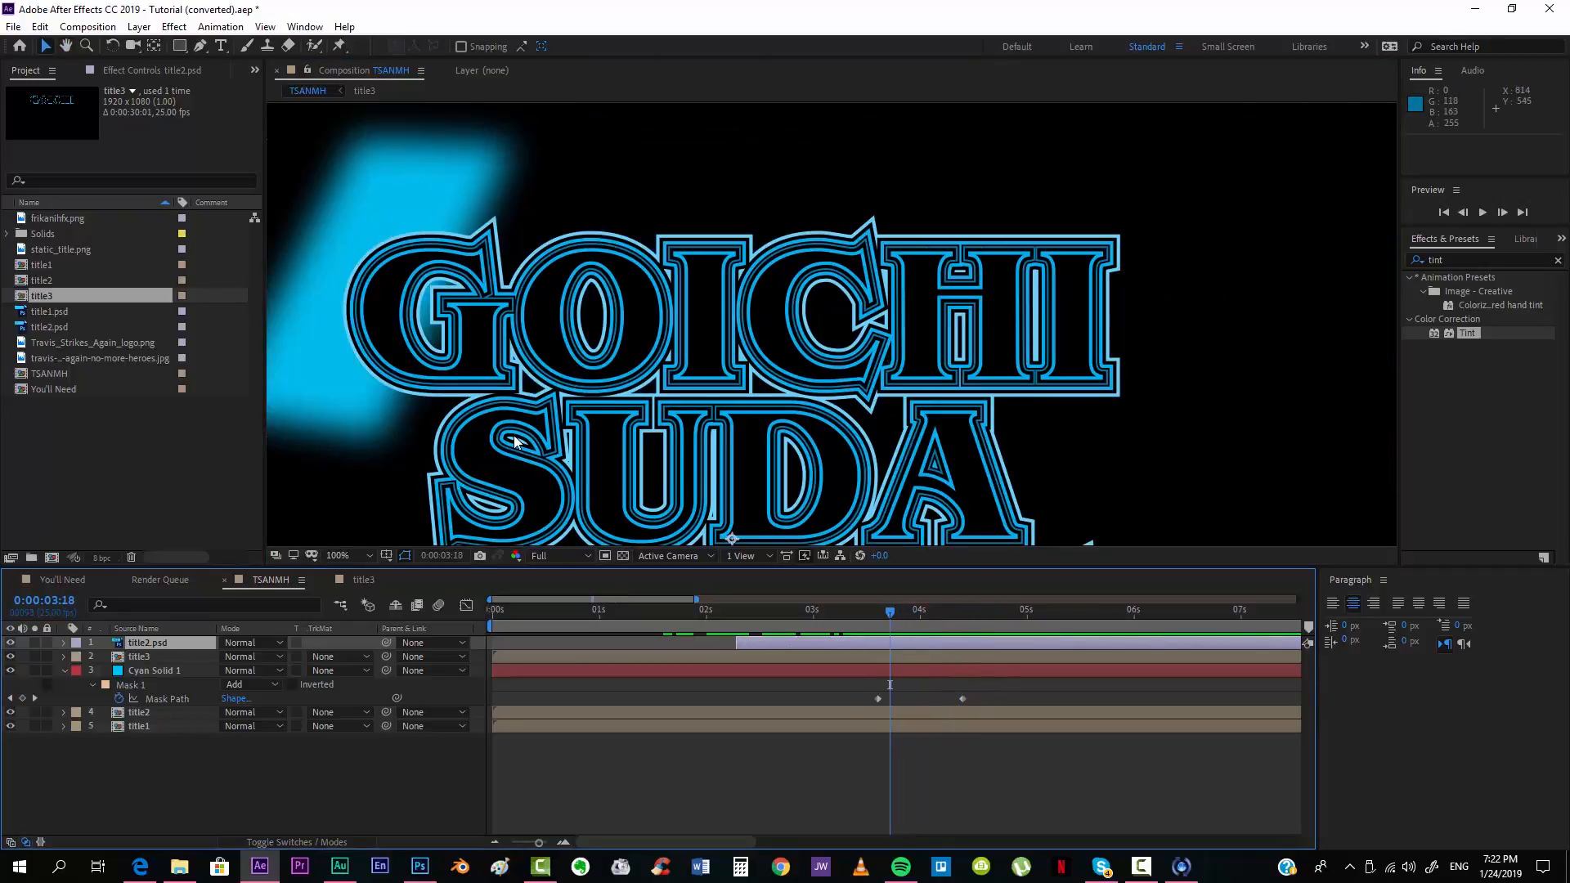
{"action": "key", "text": "Page_Down"}
{"action": "key", "text": "Page_Down"}
{"action": "key", "text": "Page_Down"}
{"action": "key", "text": "Page_Down"}
{"action": "key", "text": "Page_Down"}
{"action": "key", "text": "Page_Down"}
Step: Move the cyan solid above title3 in the layer order and duplicate the title3 layer
{"action": "left_click_drag", "start_coordinate": [155, 670], "coordinate": [148, 656]}
{"action": "left_click", "coordinate": [139, 698]}
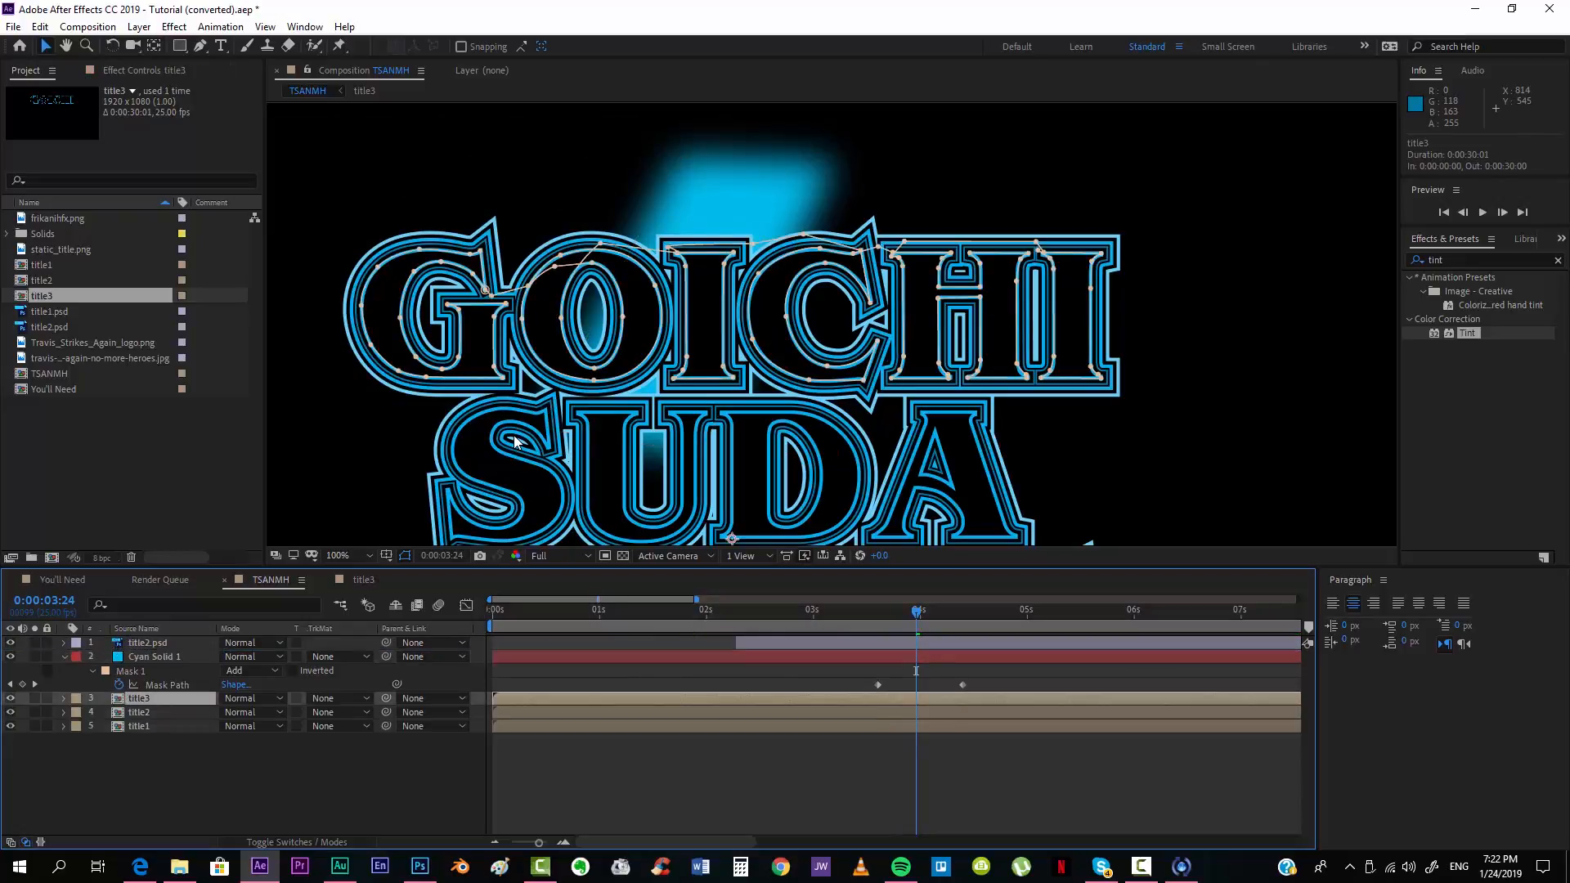
{"action": "key", "text": "ctrl+d"}
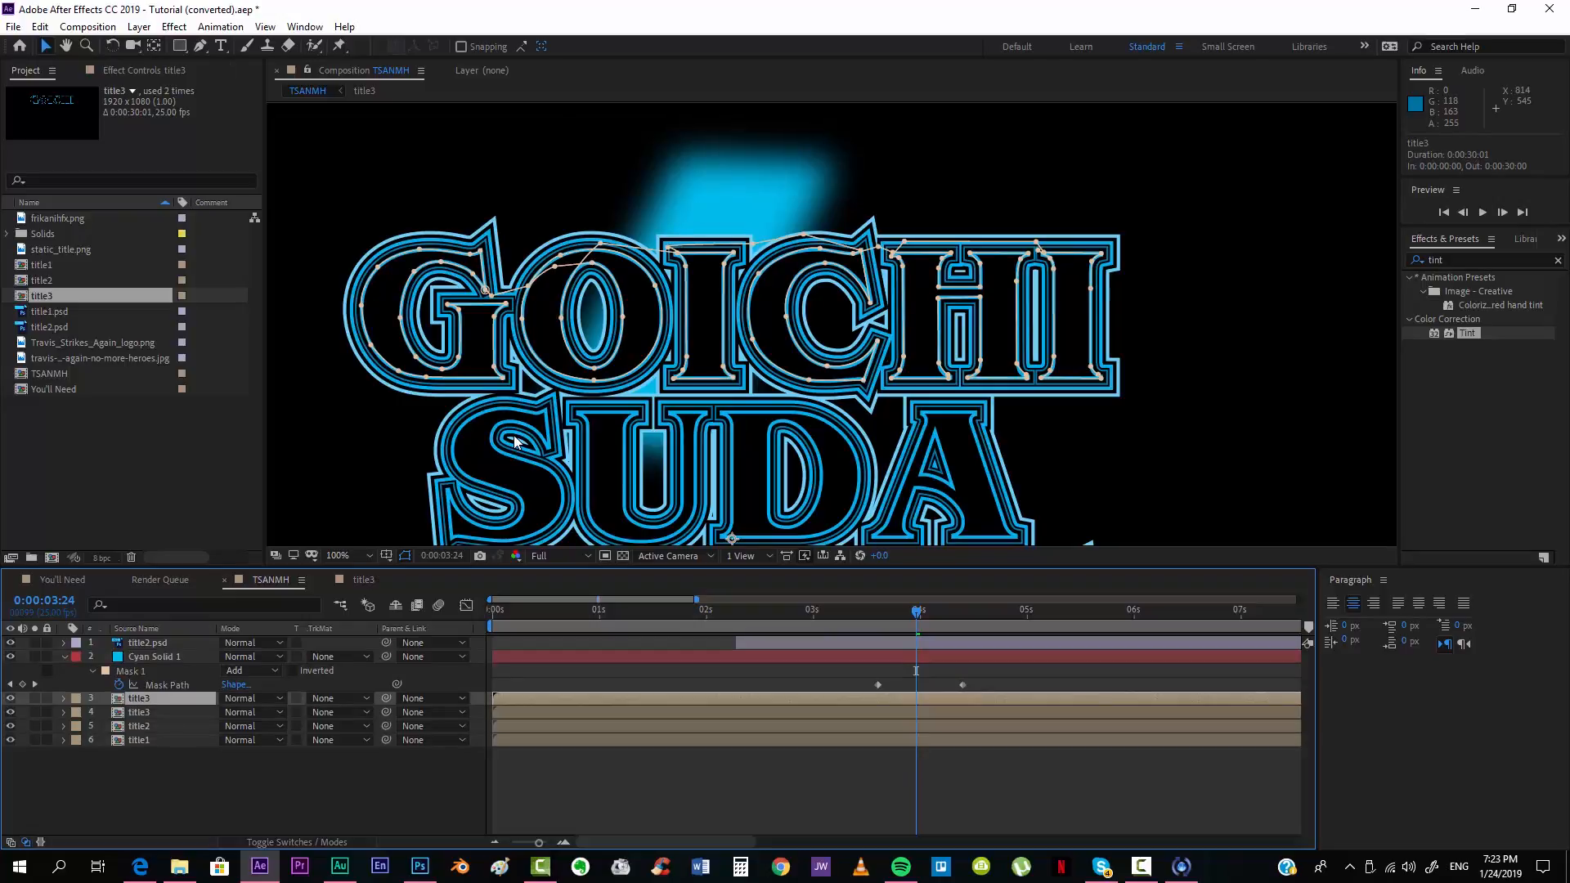
Step: Delete the mask and all effects from the upper title3 duplicate
{"action": "key", "text": "m"}
{"action": "left_click", "coordinate": [131, 712]}
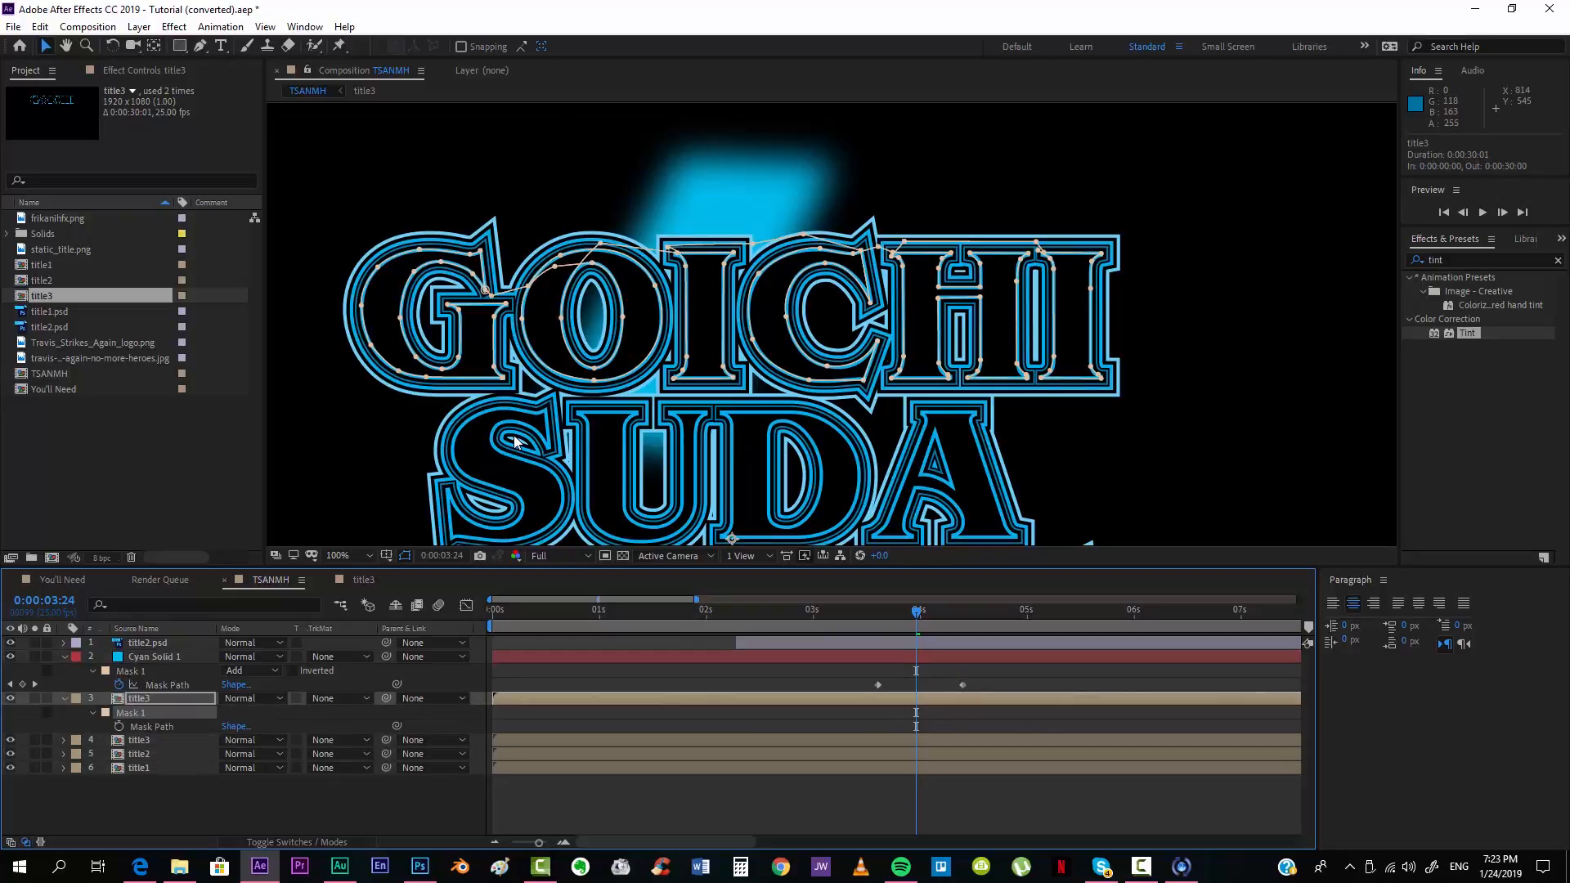
{"action": "key", "text": "Delete"}
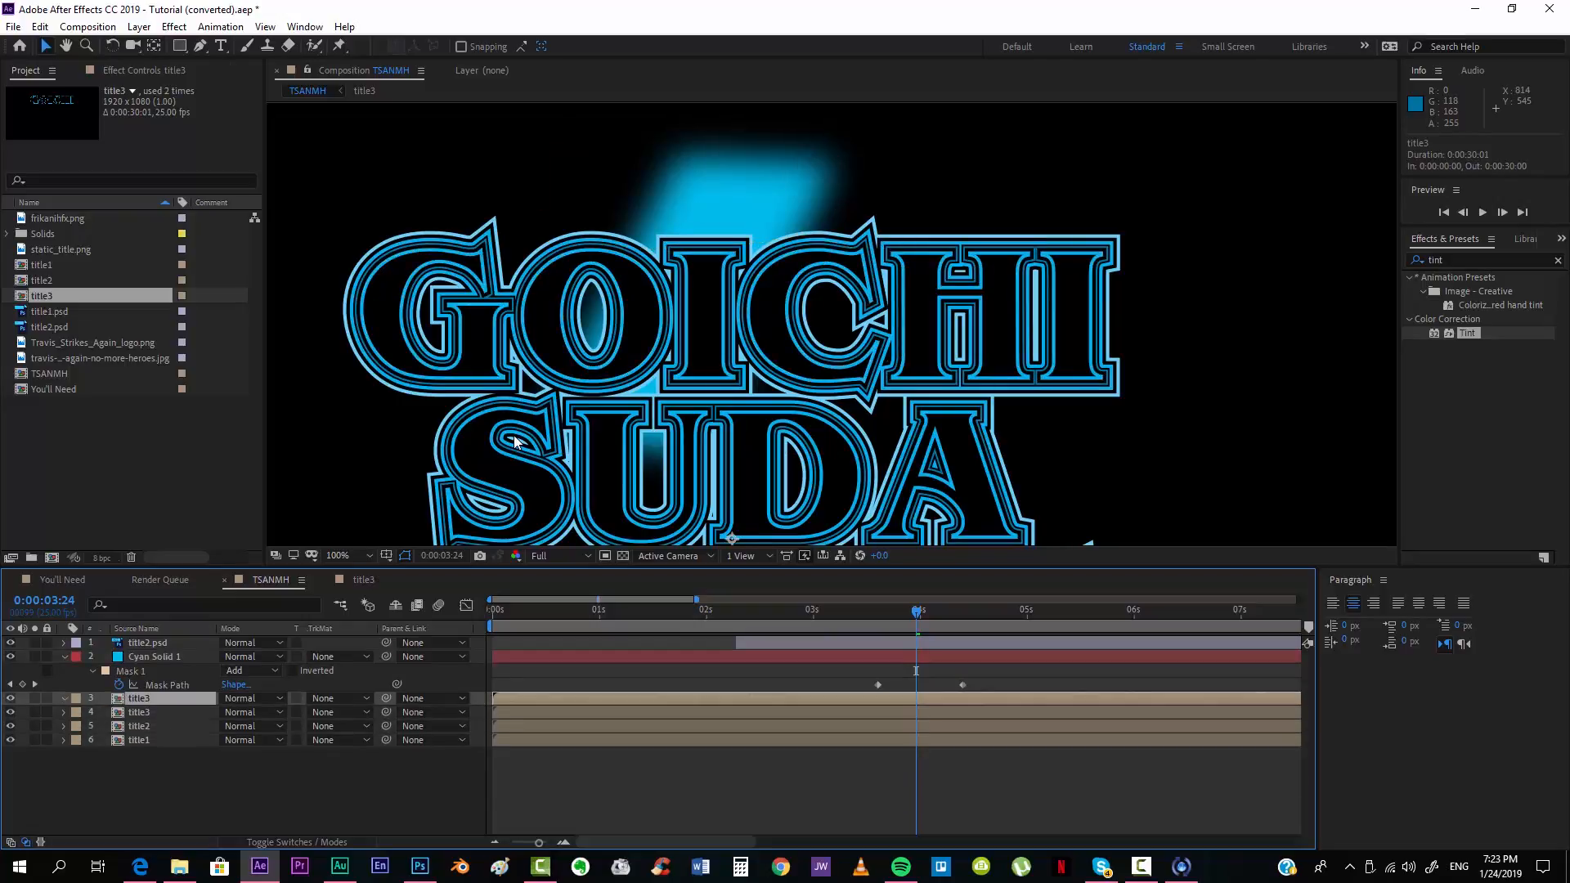
{"action": "key", "text": "F3"}
{"action": "key", "text": "ctrl+a"}
{"action": "key", "text": "Delete"}
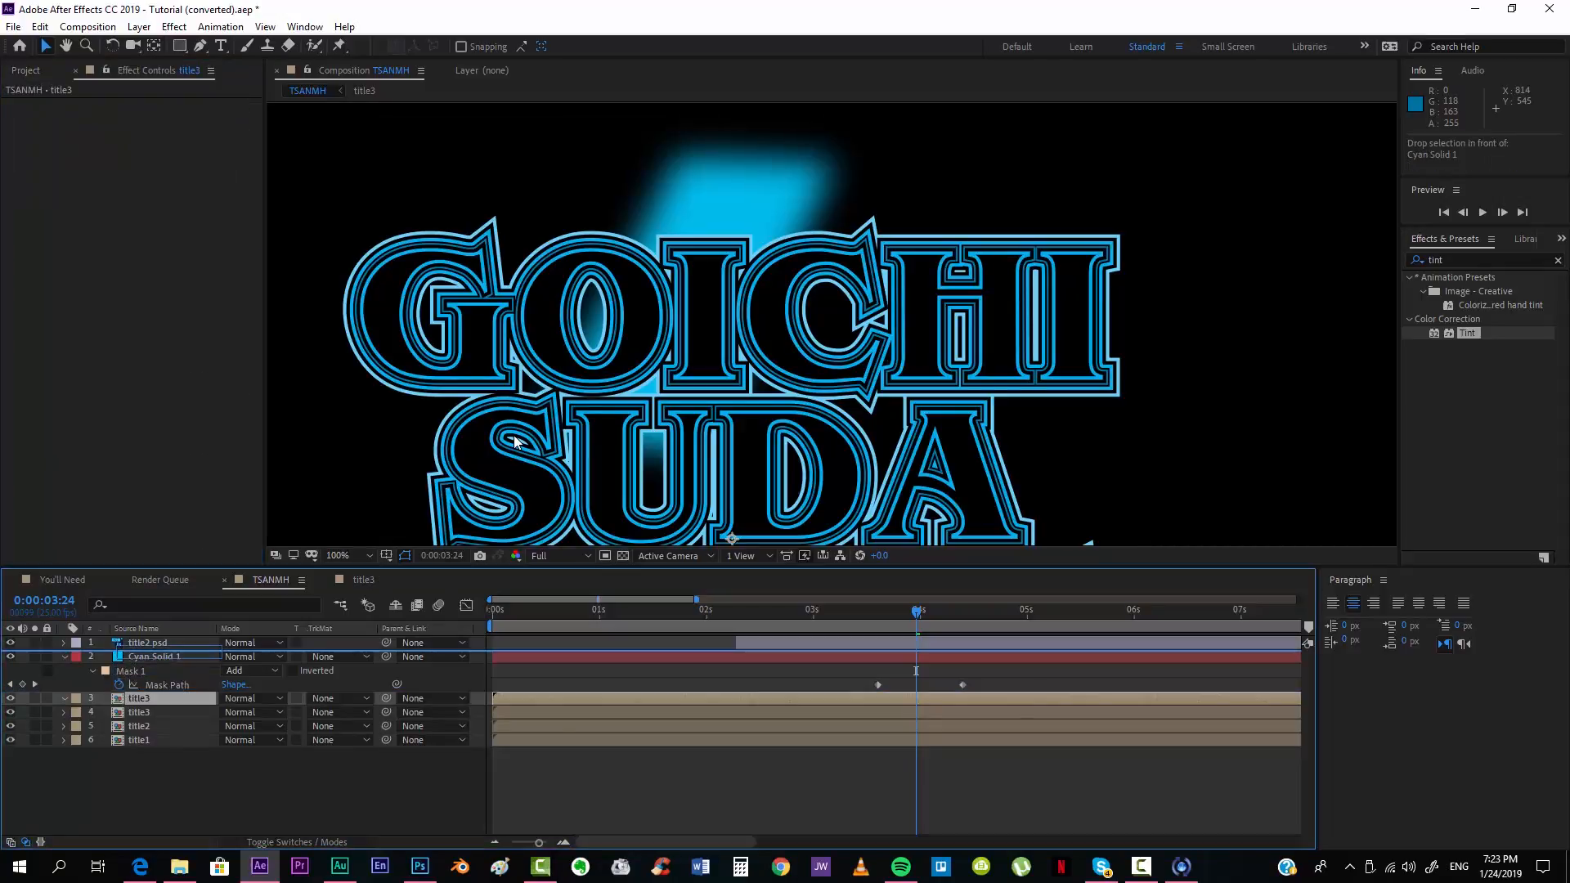
Step: Move the stripped title3 duplicate above the cyan solid and use it as the solid's Alpha Matte
{"action": "key", "text": "ctrl+]"}
{"action": "left_click", "coordinate": [341, 670]}
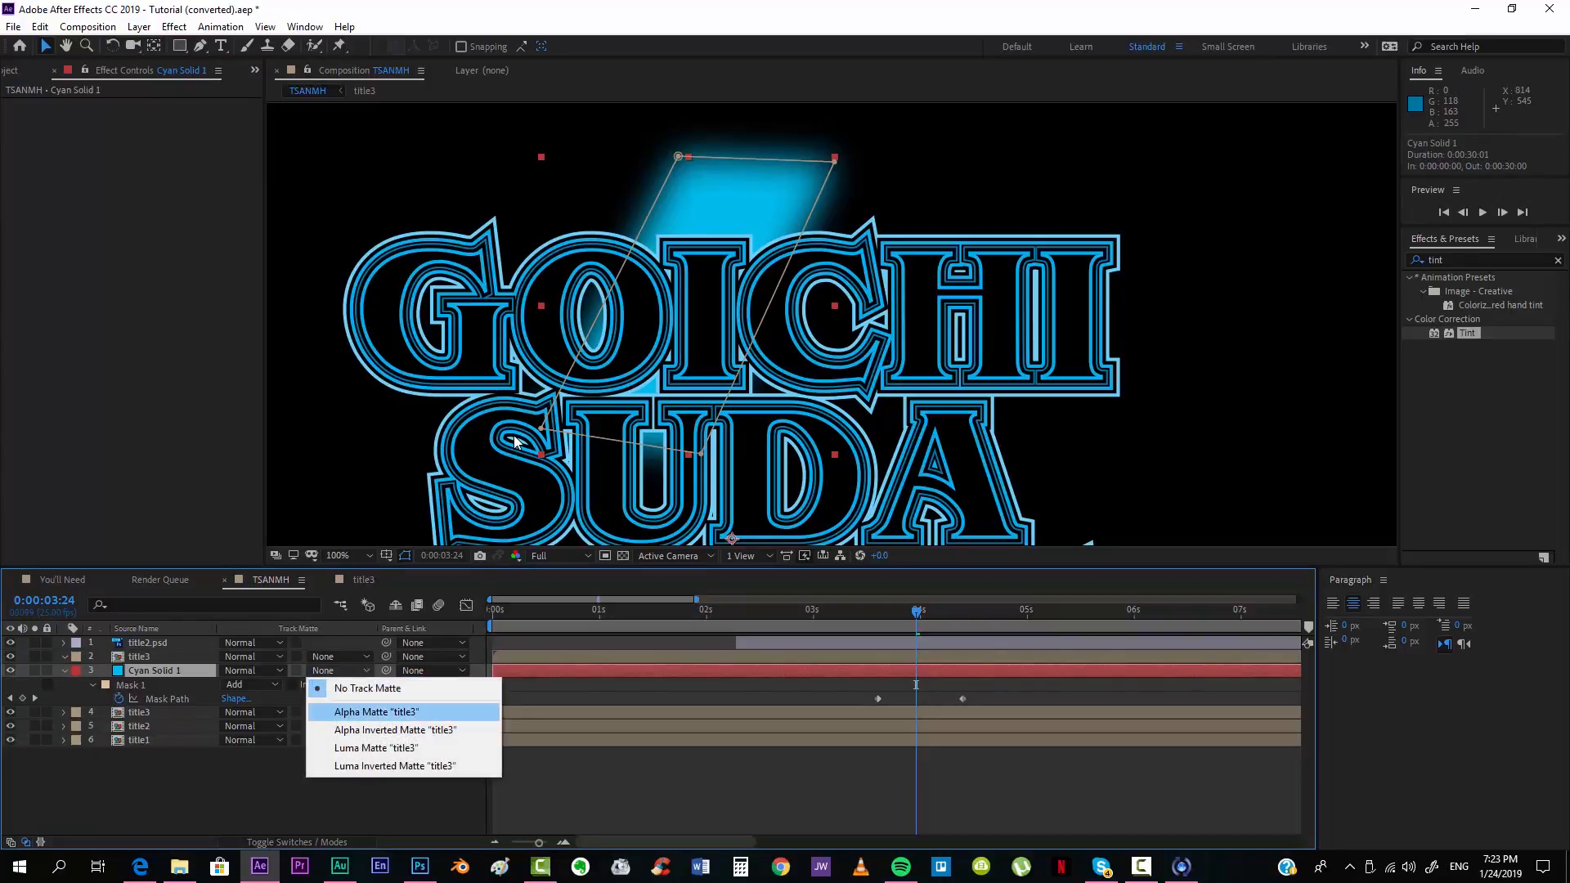
{"action": "left_click", "coordinate": [376, 712]}
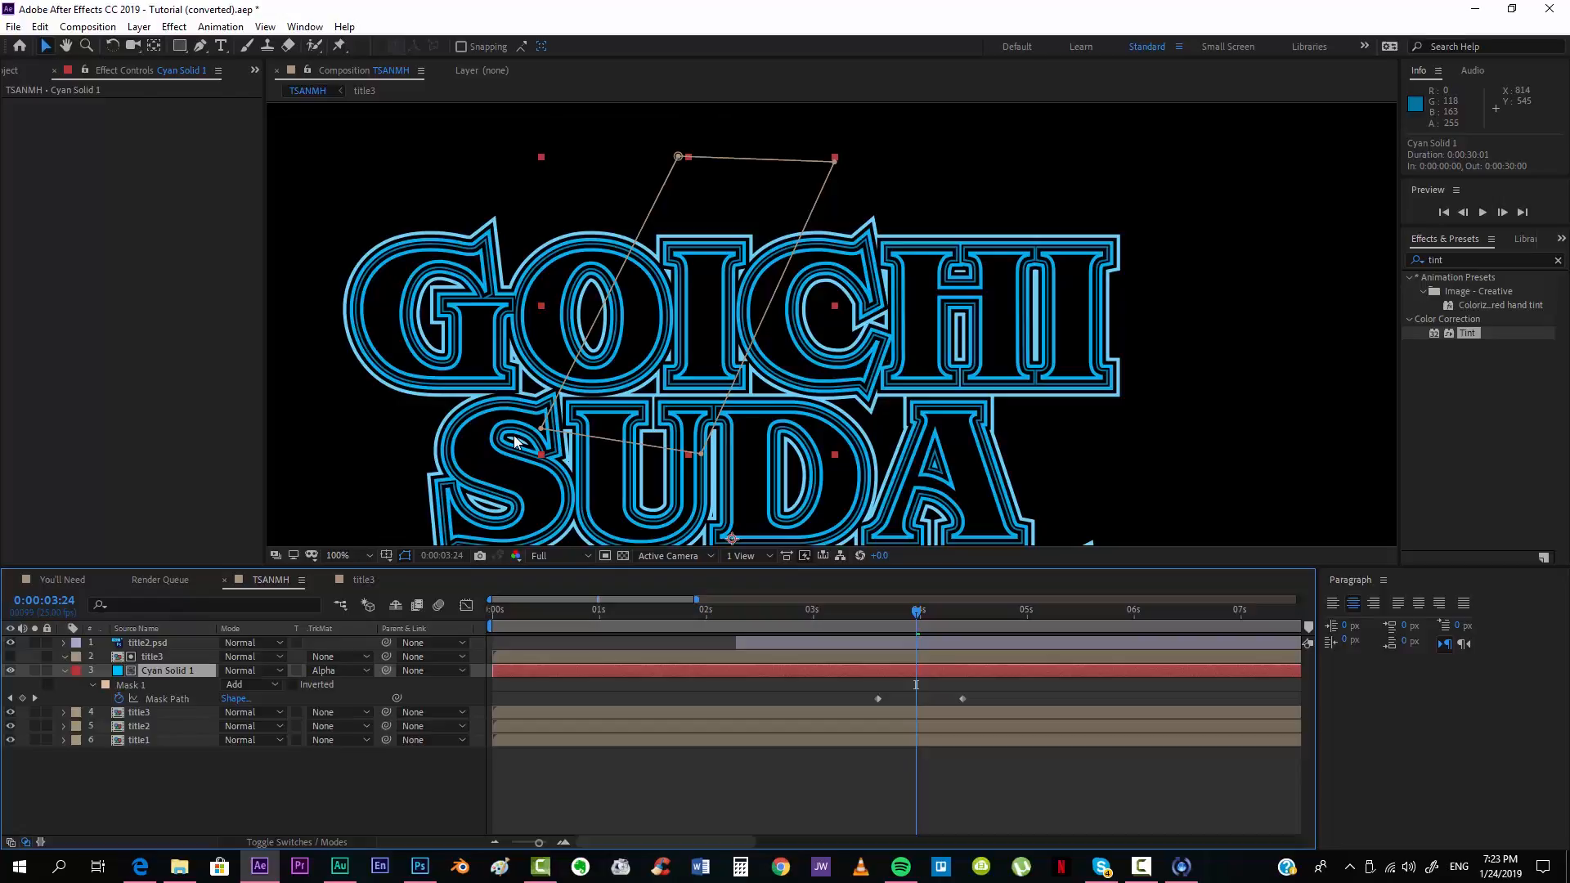
Step: Set the title2.psd layer's blending mode to Screen
{"action": "left_click", "coordinate": [147, 643]}
{"action": "left_click", "coordinate": [250, 643]}
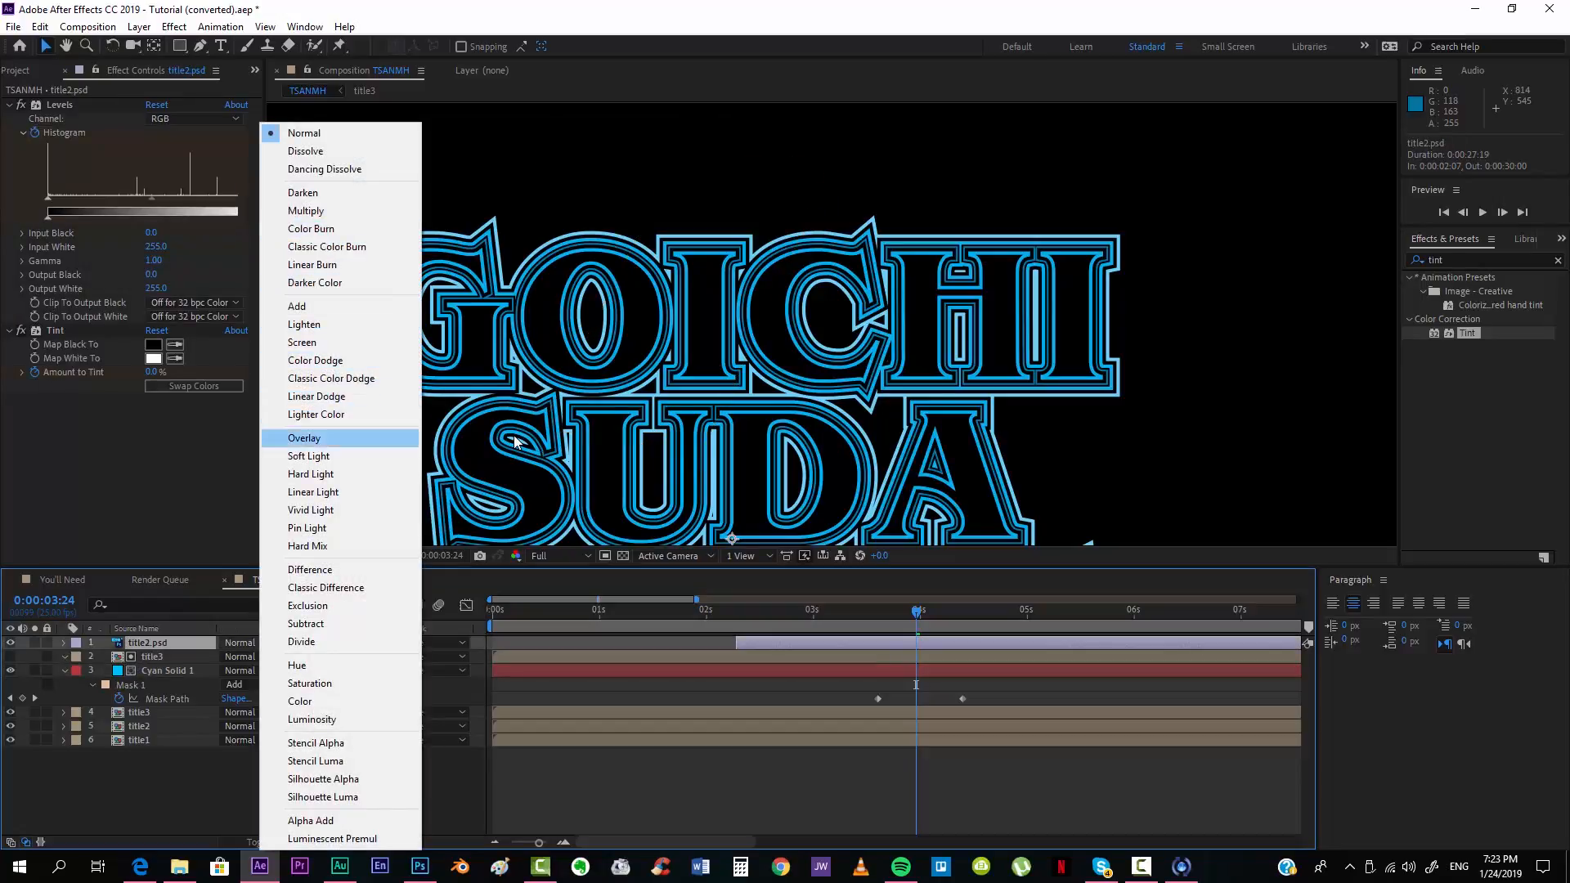
{"action": "left_click", "coordinate": [311, 342]}
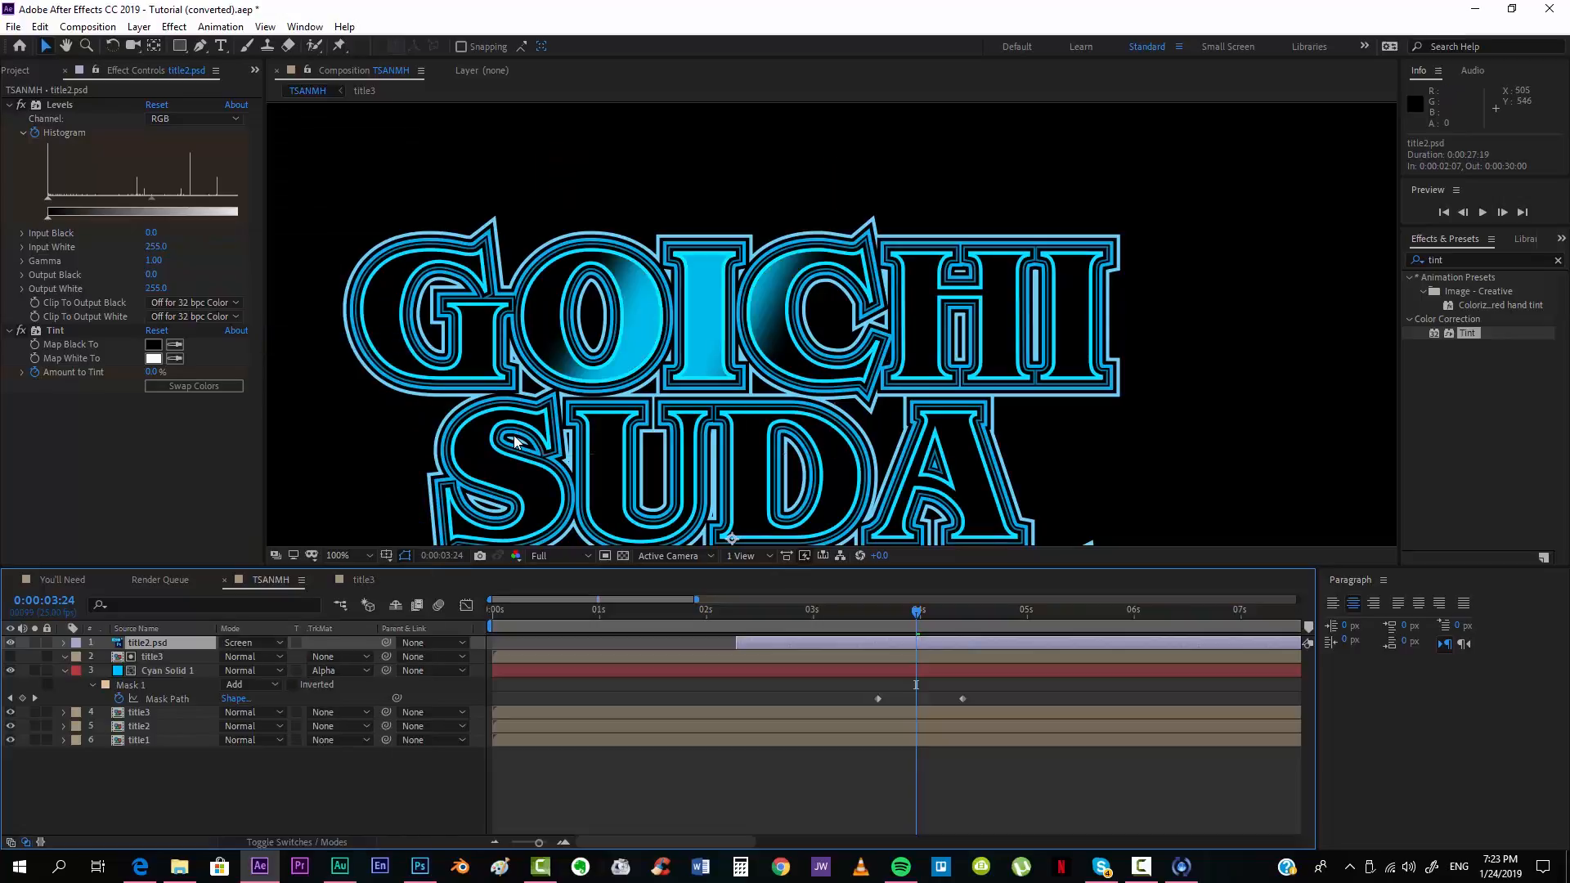
Step: Set the cyan solid's Mask Feather to 25 pixels and deselect the layer
{"action": "left_click", "coordinate": [167, 670]}
{"action": "key", "text": "f"}
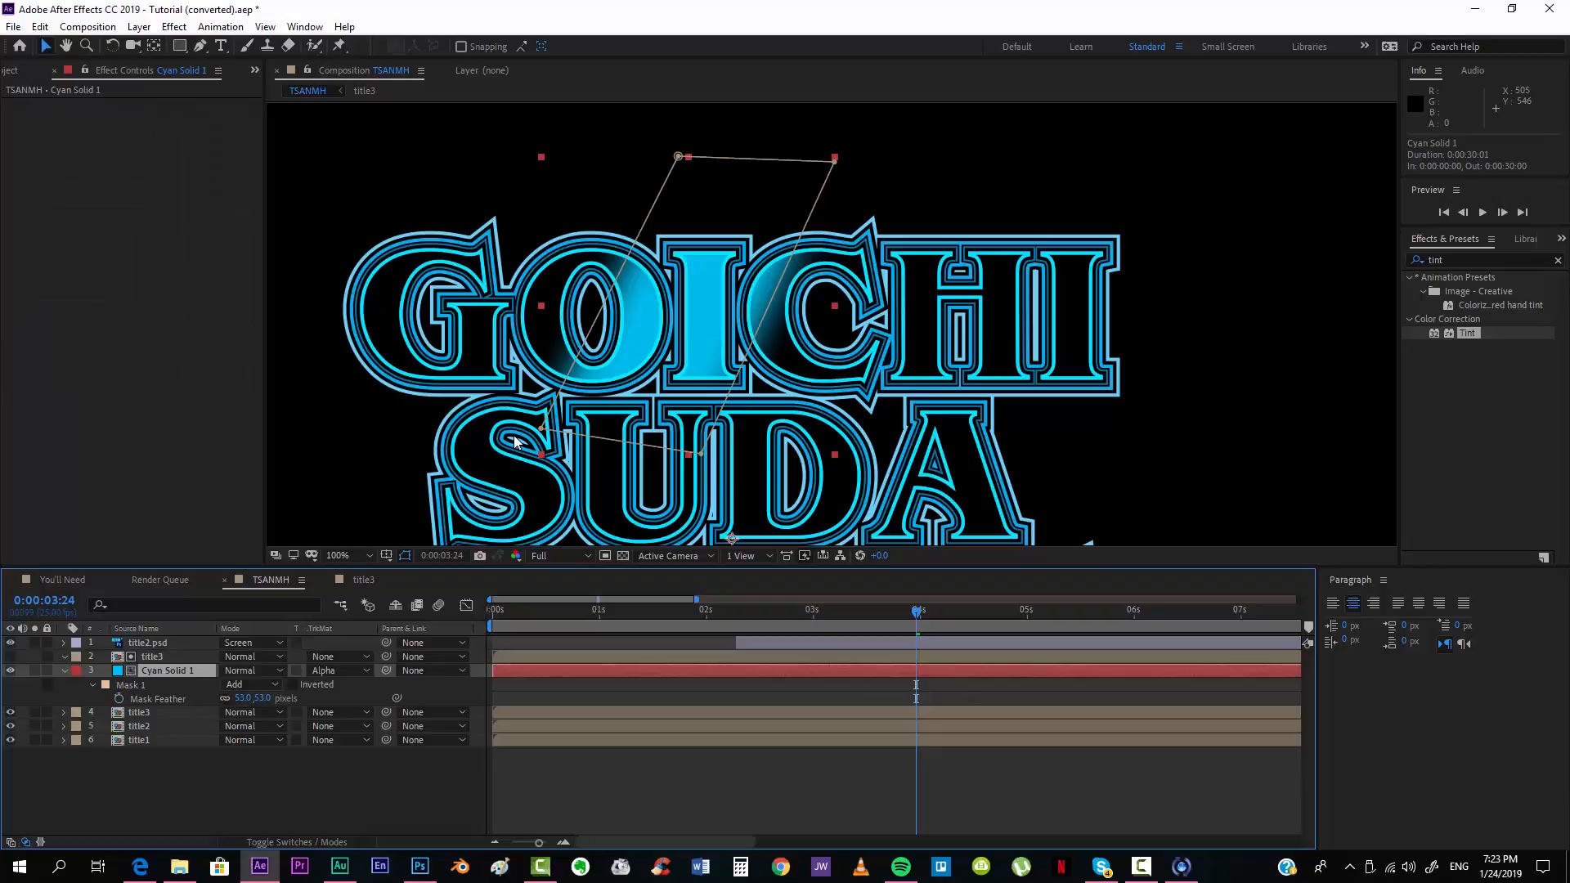
{"action": "left_click_drag", "start_coordinate": [262, 698], "coordinate": [265, 699]}
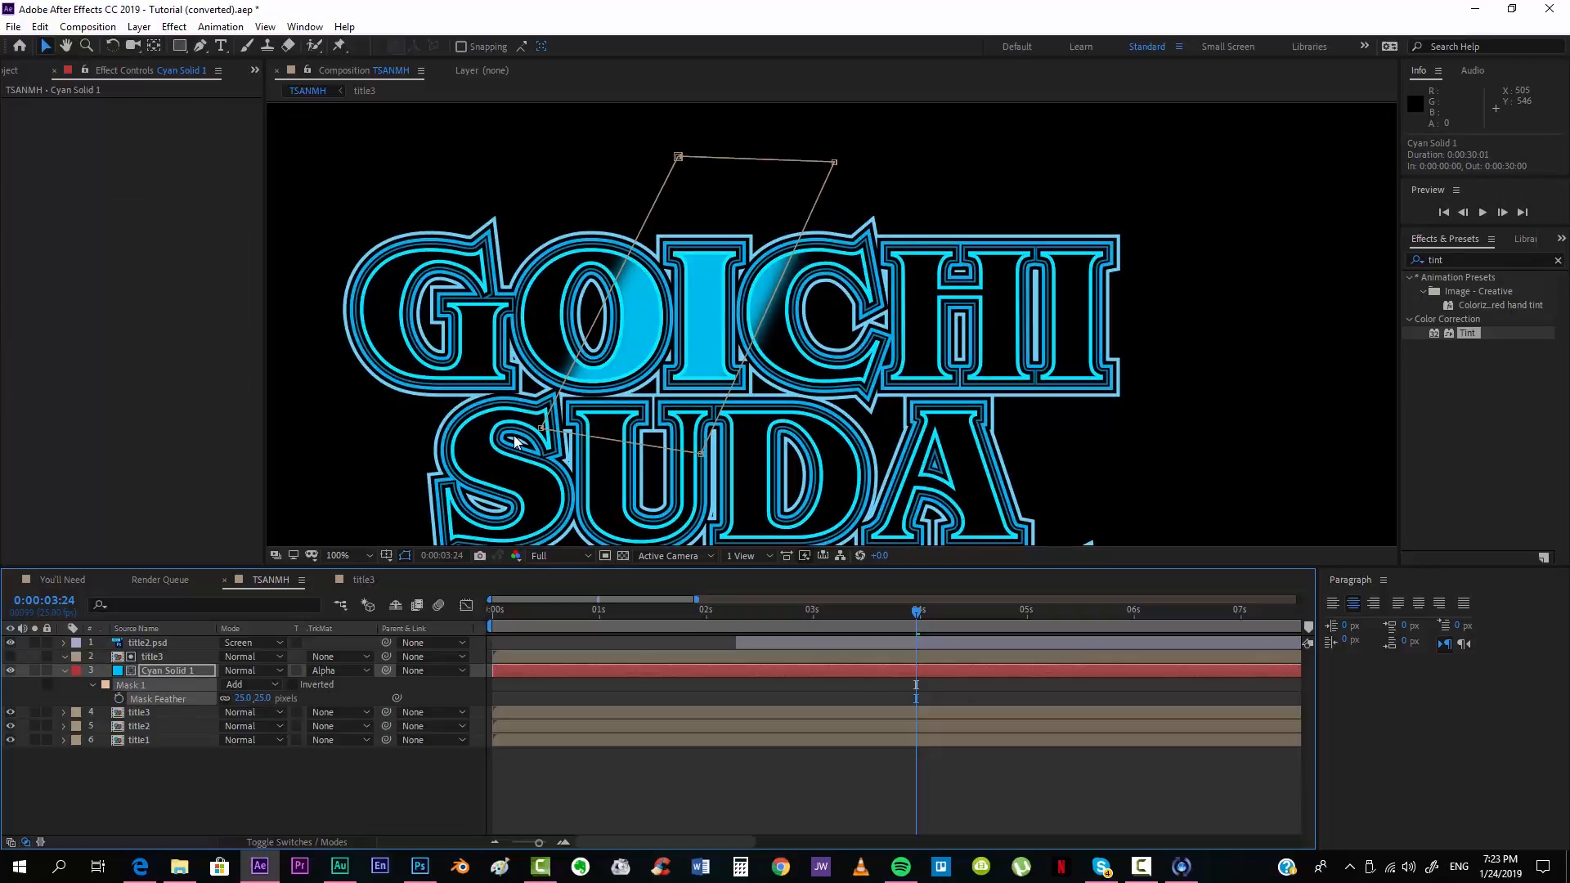
{"action": "key", "text": "F2"}
Step: Preview the cyan highlight sweeping across the GOICHI letters, frame by frame and in playback
{"action": "left_click_drag", "start_coordinate": [465, 465], "coordinate": [515, 442]}
{"action": "scroll", "coordinate": [514, 442], "scroll_direction": "down", "scroll_amount": 1}
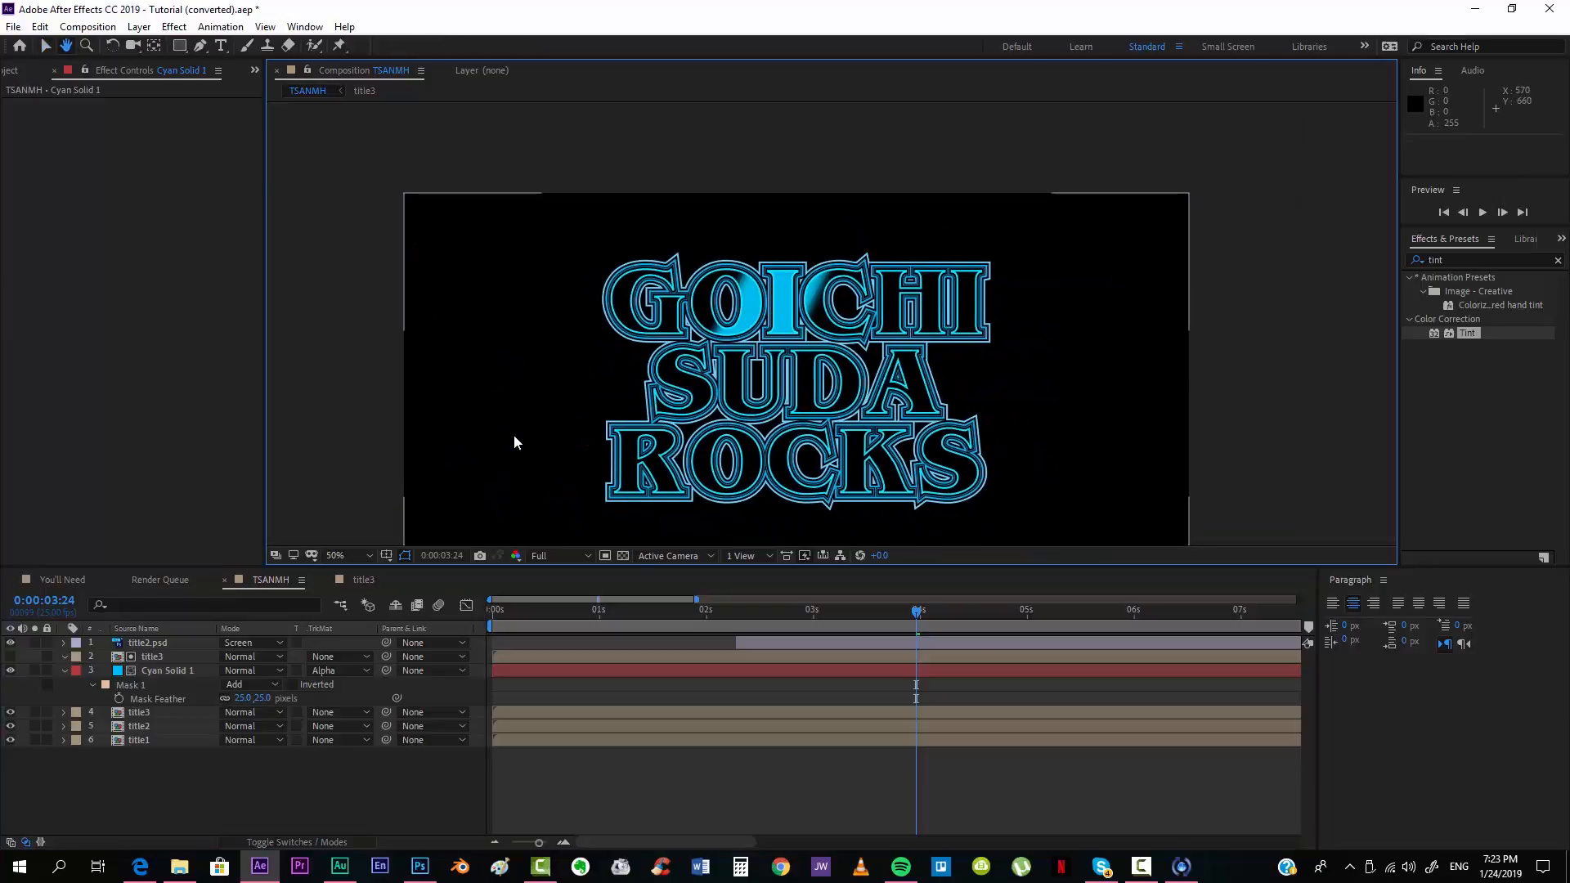
{"action": "key", "text": "3"}
{"action": "key", "text": "Page_Up"}
{"action": "key", "text": "Page_Up"}
{"action": "key", "text": "Page_Up"}
{"action": "key", "text": "Page_Up"}
{"action": "key", "text": "Page_Up"}
{"action": "key", "text": "Page_Up"}
{"action": "key", "text": "Page_Up"}
{"action": "key", "text": "Page_Up"}
{"action": "key", "text": "Page_Up"}
{"action": "key", "text": "Page_Up"}
{"action": "key", "text": "Page_Up"}
{"action": "key", "text": "Page_Up"}
{"action": "key", "text": "Page_Up"}
{"action": "key", "text": "Page_Up"}
{"action": "key", "text": "Page_Up"}
{"action": "key", "text": "Page_Up"}
{"action": "key", "text": "Page_Up"}
{"action": "key", "text": "Page_Up"}
{"action": "key", "text": "Page_Up"}
{"action": "key", "text": "Page_Up"}
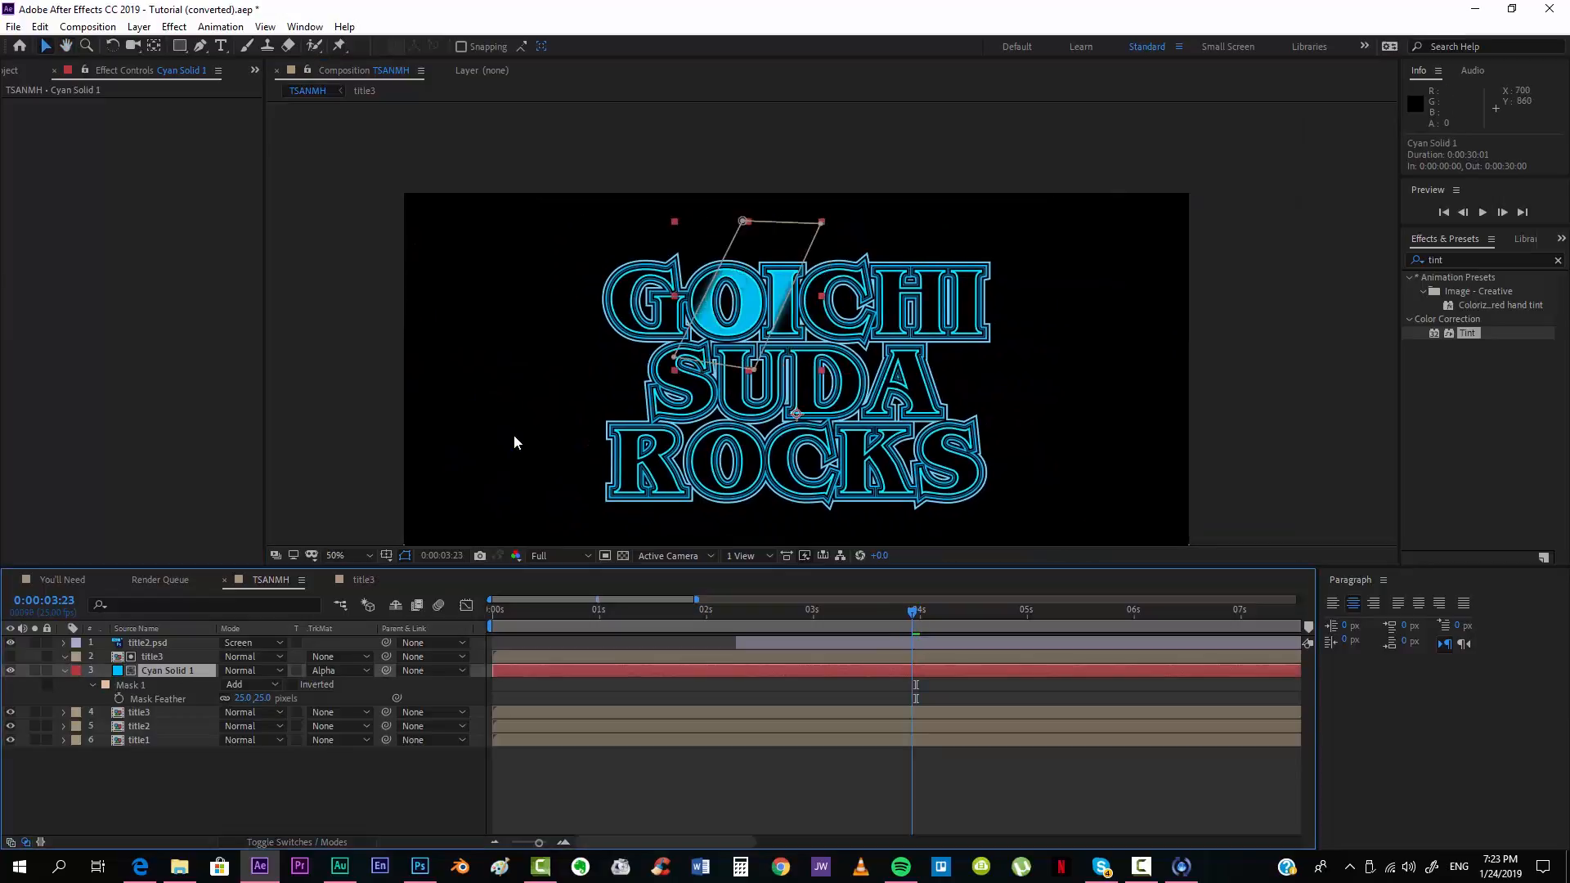
{"action": "key", "text": "Page_Down"}
{"action": "key", "text": "Page_Down"}
{"action": "key", "text": "Page_Down"}
{"action": "key", "text": "Page_Down"}
{"action": "key", "text": "Page_Down"}
{"action": "key", "text": "Page_Down"}
{"action": "key", "text": "F2"}
{"action": "key", "text": "space"}
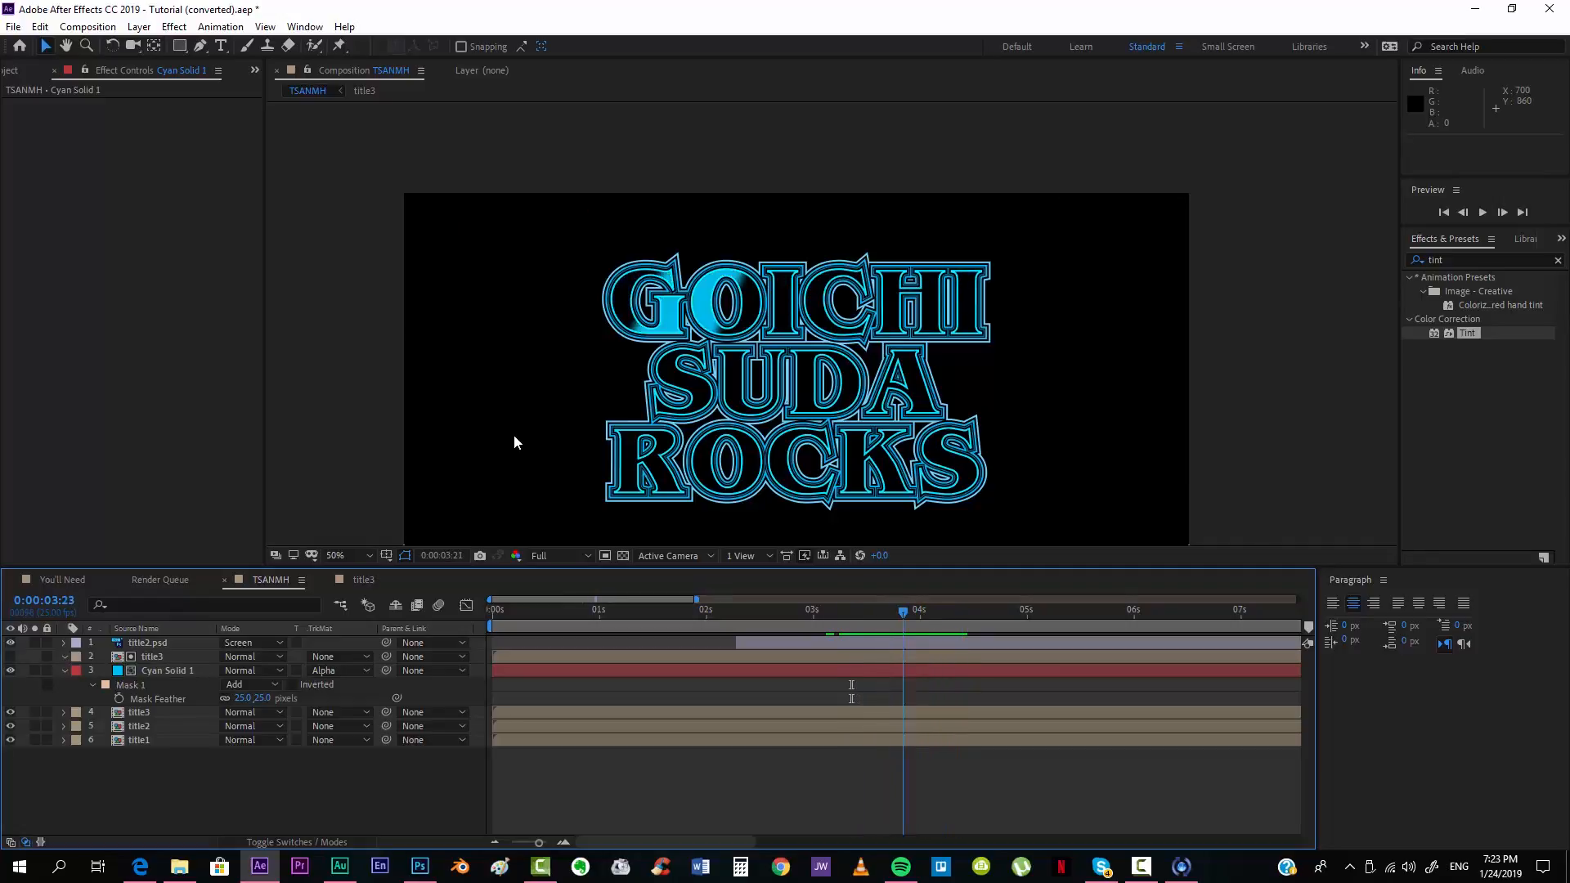
{"action": "key", "text": "space"}
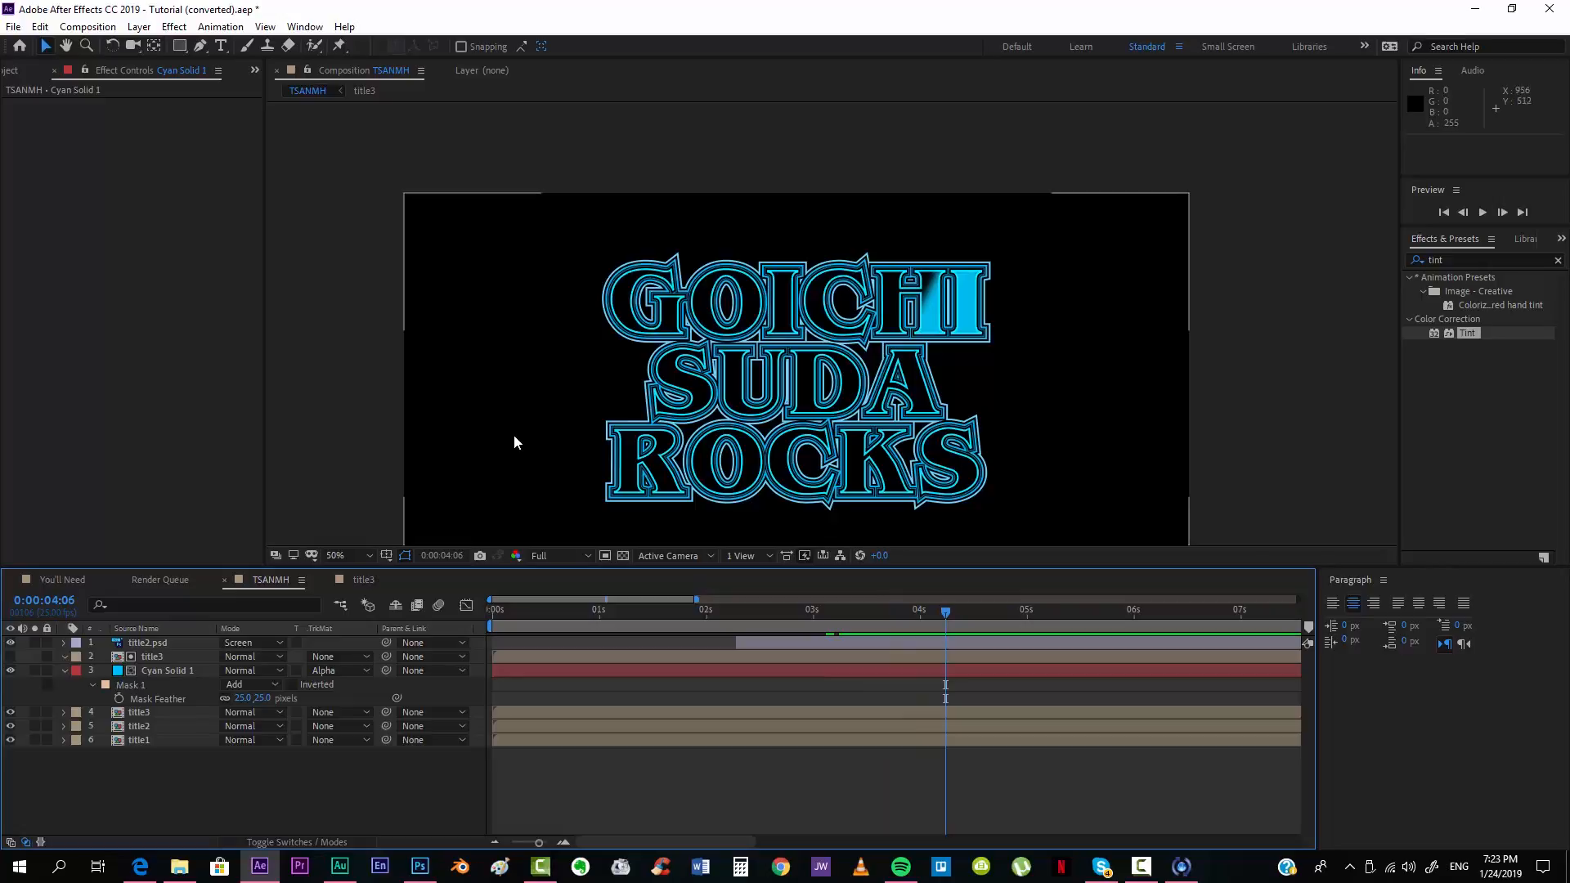
Step: At 0:00:04:06, duplicate the cyan solid above the title3 matte and set the copy to No Track Matte
{"action": "key", "text": "period"}
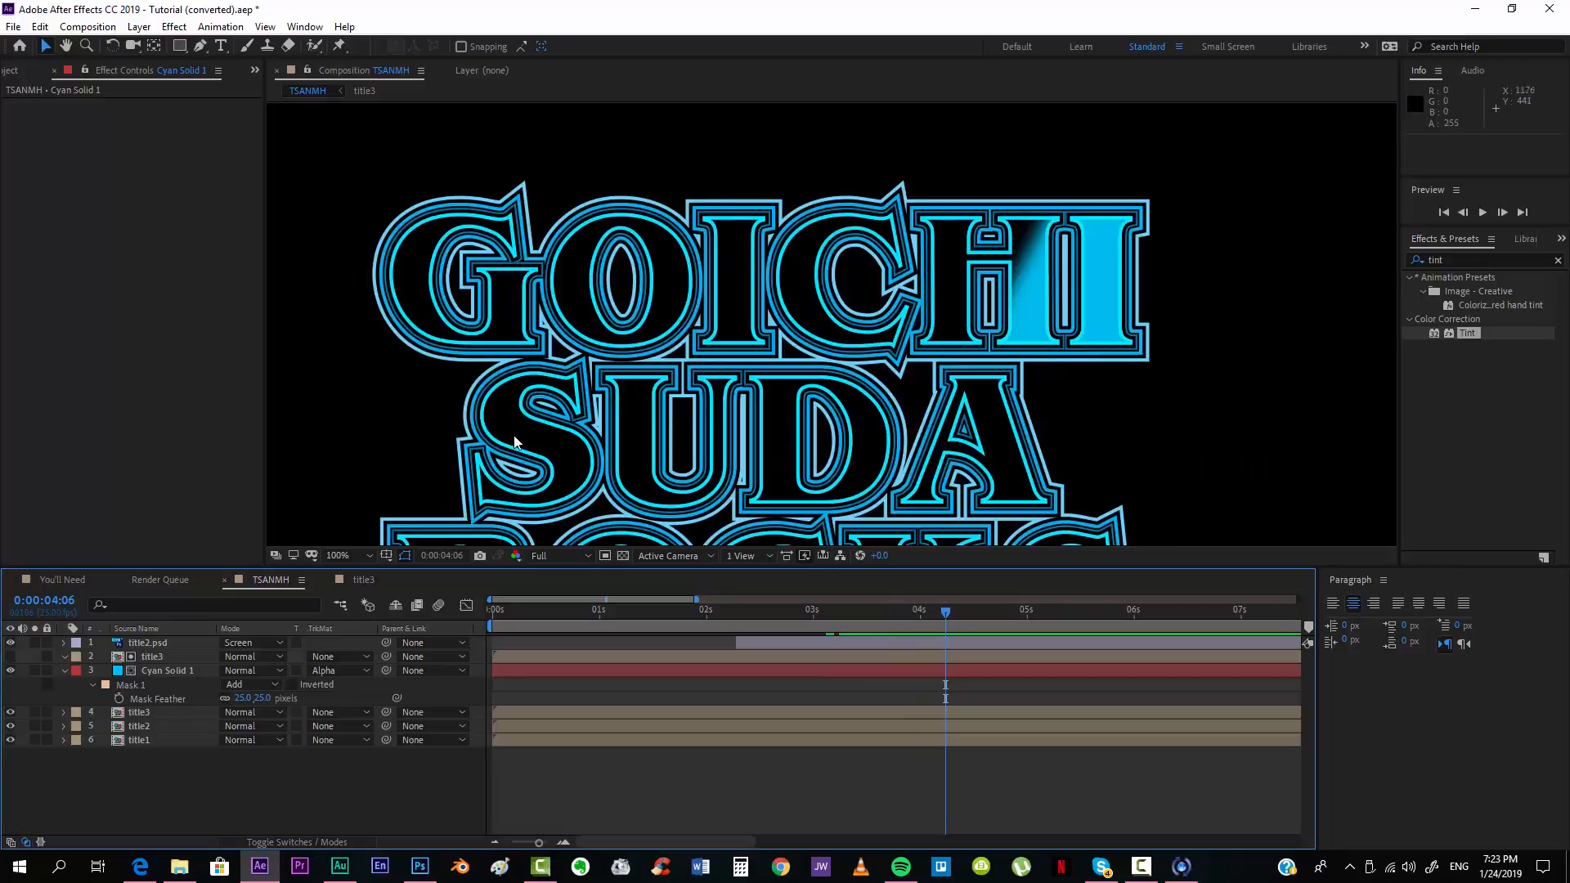
{"action": "left_click_drag", "start_coordinate": [514, 442], "coordinate": [561, 286]}
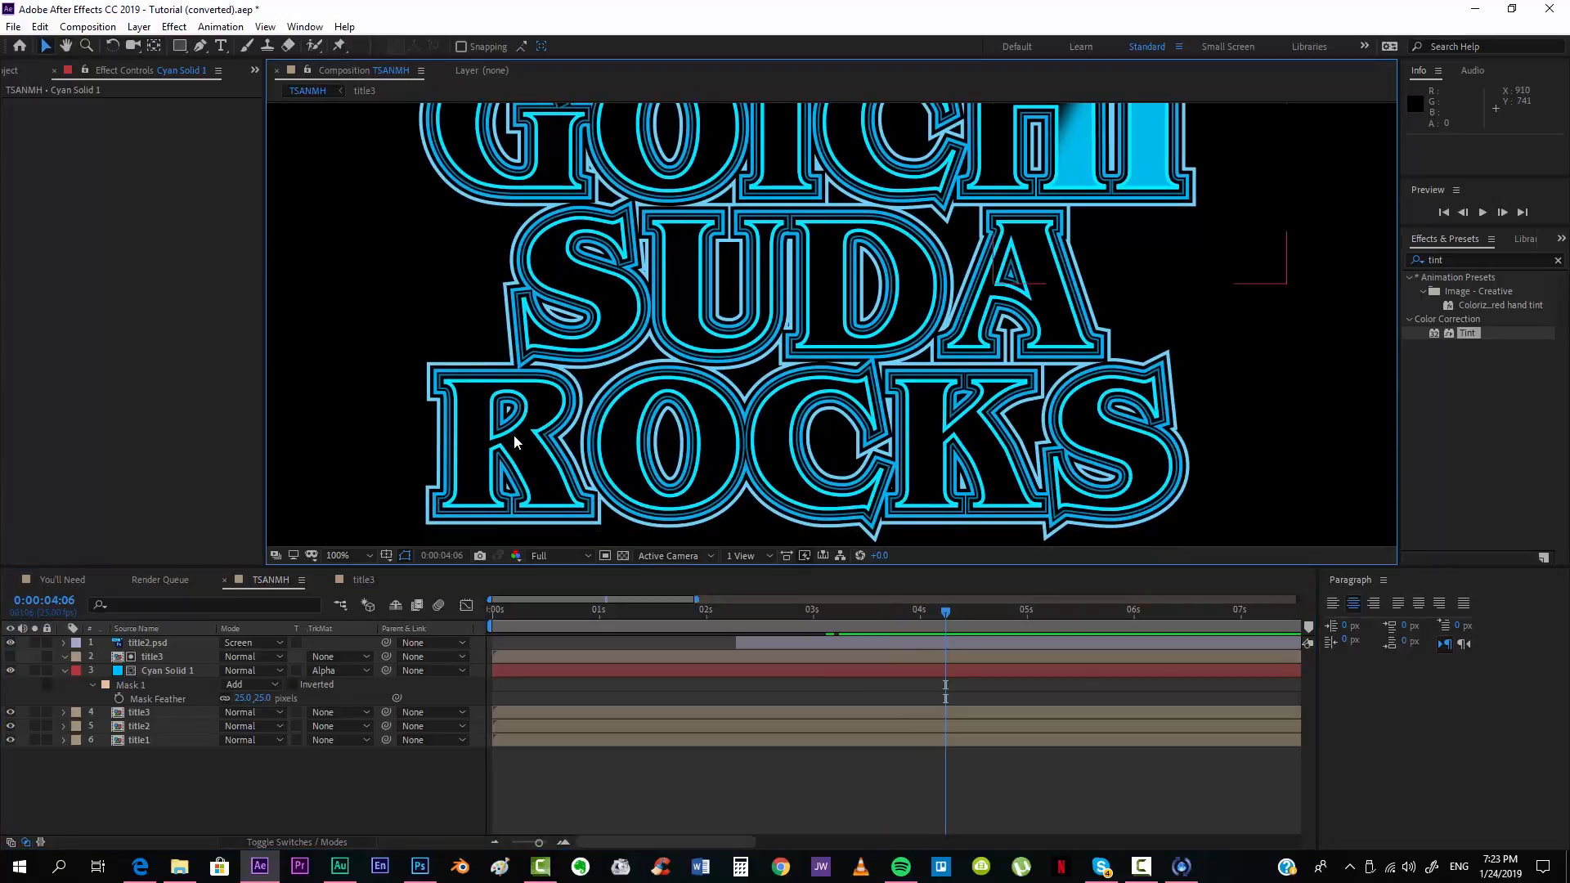
{"action": "key", "text": "ctrl+d"}
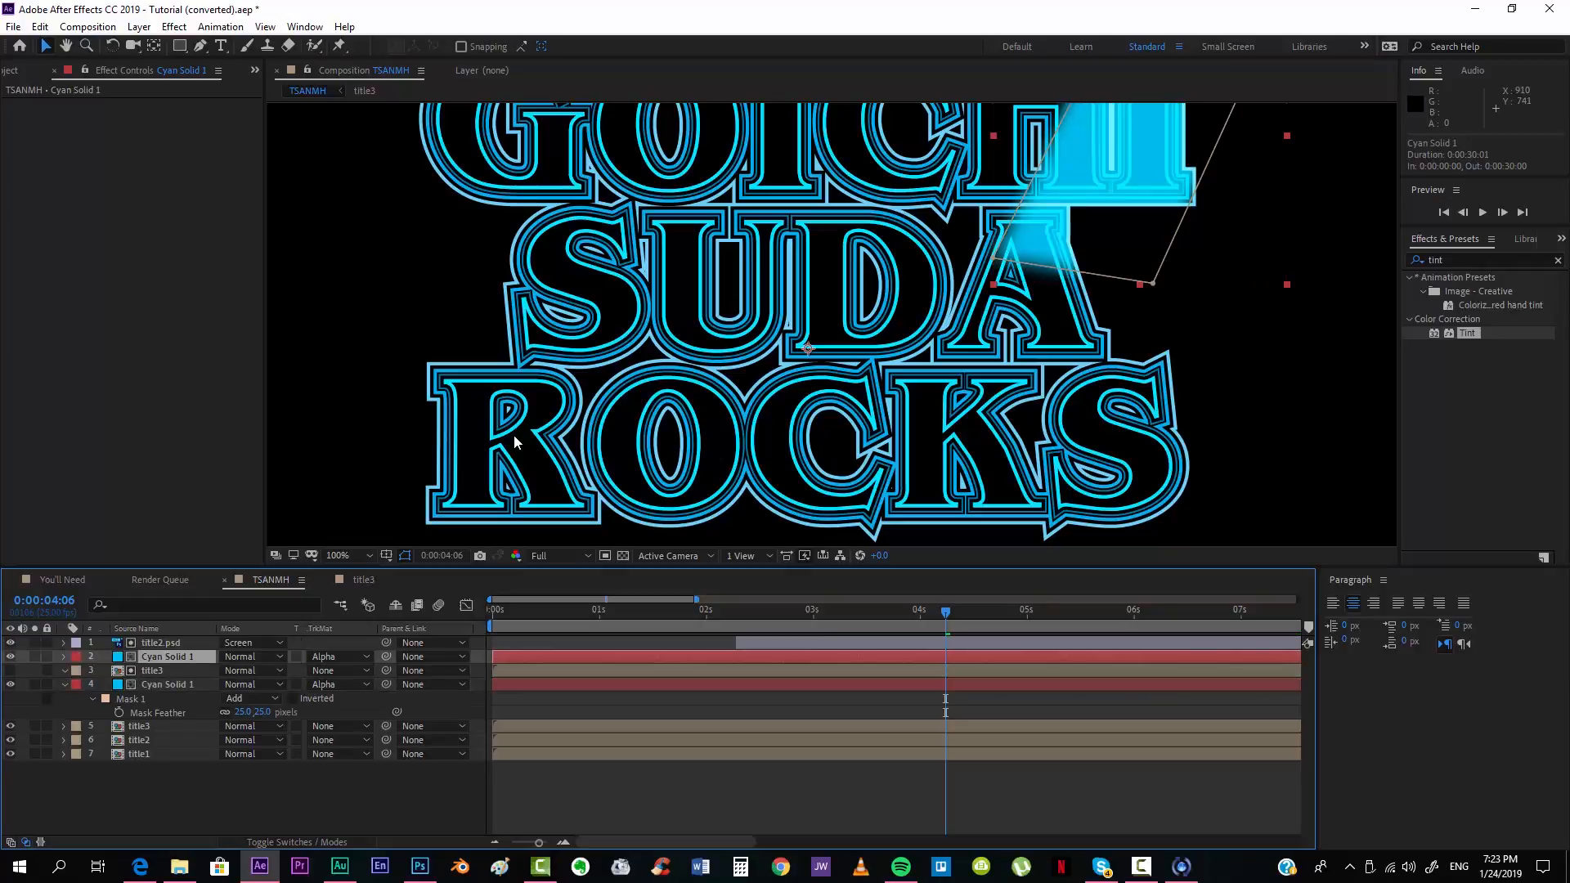
{"action": "left_click", "coordinate": [339, 657]}
{"action": "left_click", "coordinate": [368, 675]}
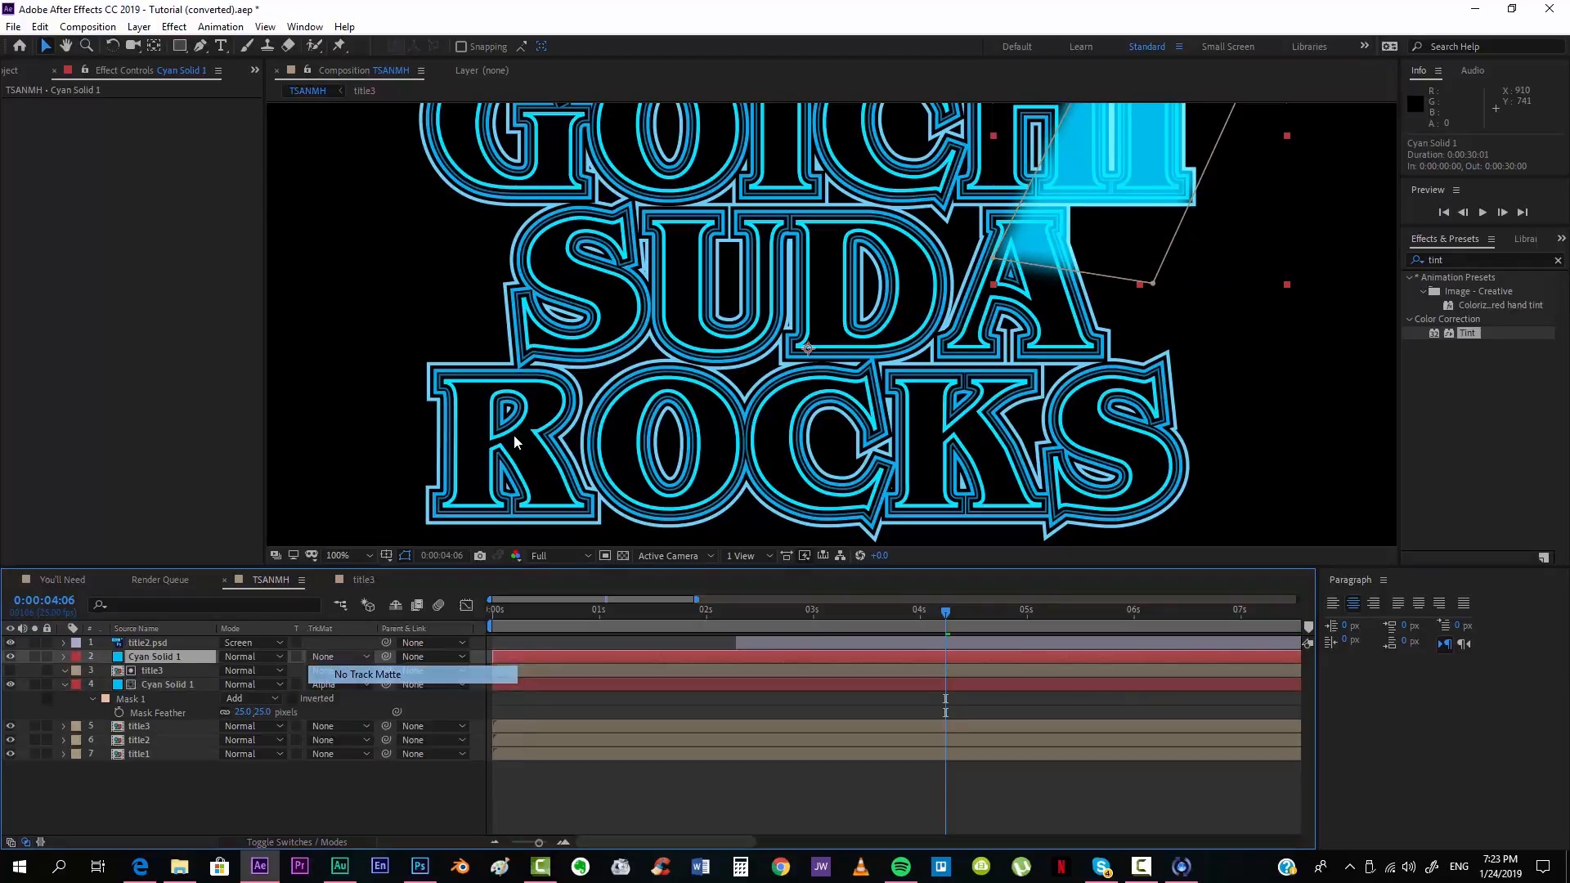
Step: Duplicate the title2 layer and move the copy directly above the duplicated cyan solid
{"action": "left_click", "coordinate": [139, 726]}
{"action": "key", "text": "ctrl+Down"}
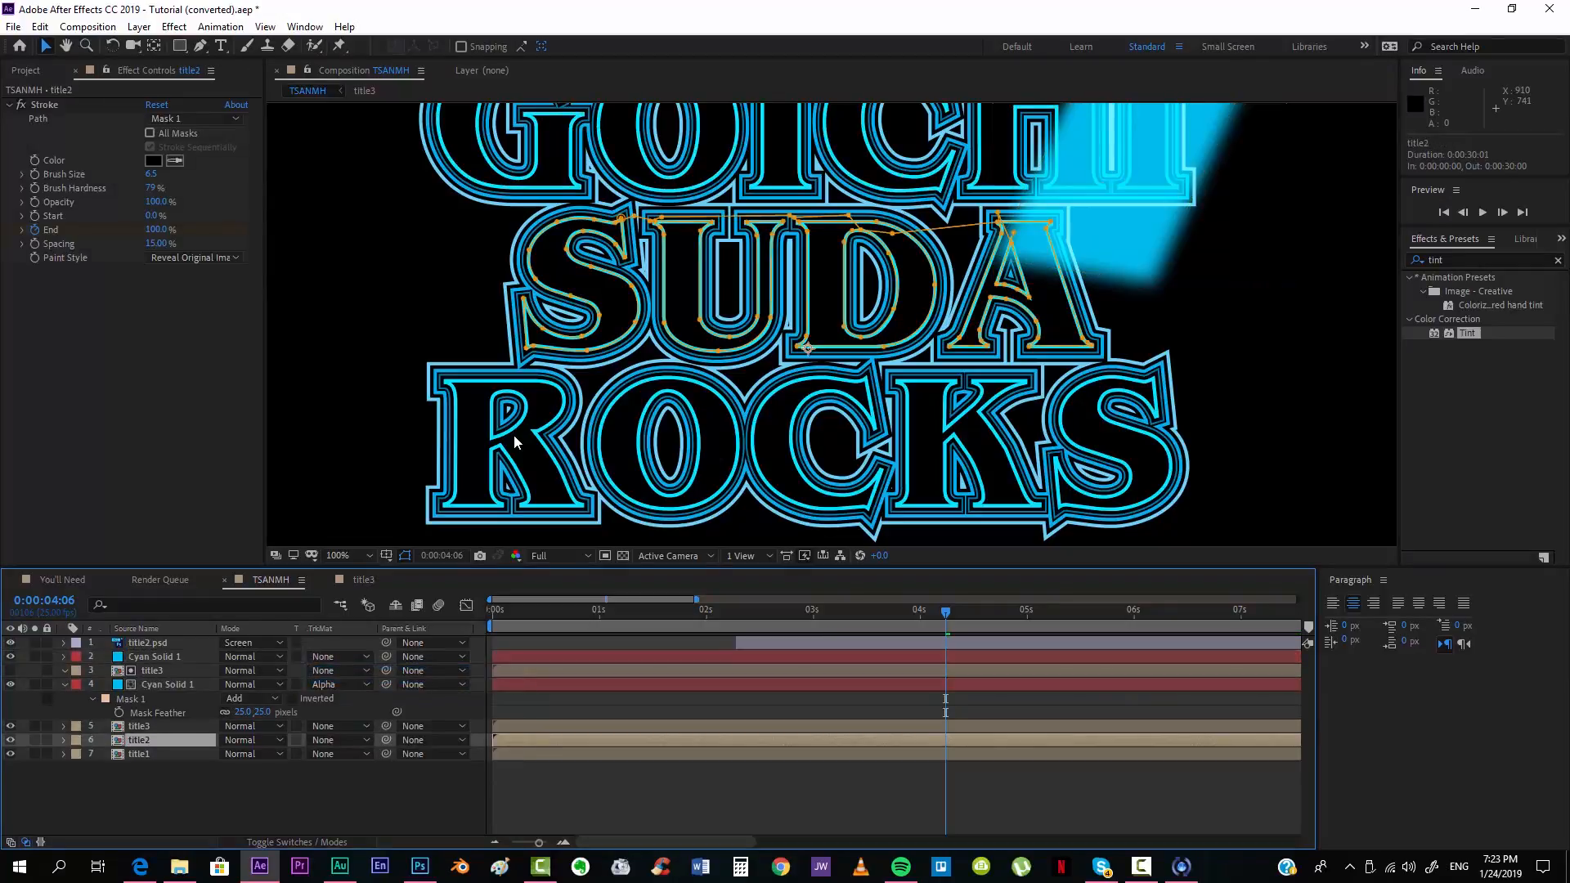
{"action": "key", "text": "ctrl+d"}
{"action": "key", "text": "ctrl+bracketright"}
{"action": "key", "text": "ctrl+bracketright"}
{"action": "key", "text": "ctrl+bracketright"}
{"action": "key", "text": "ctrl+bracketright"}
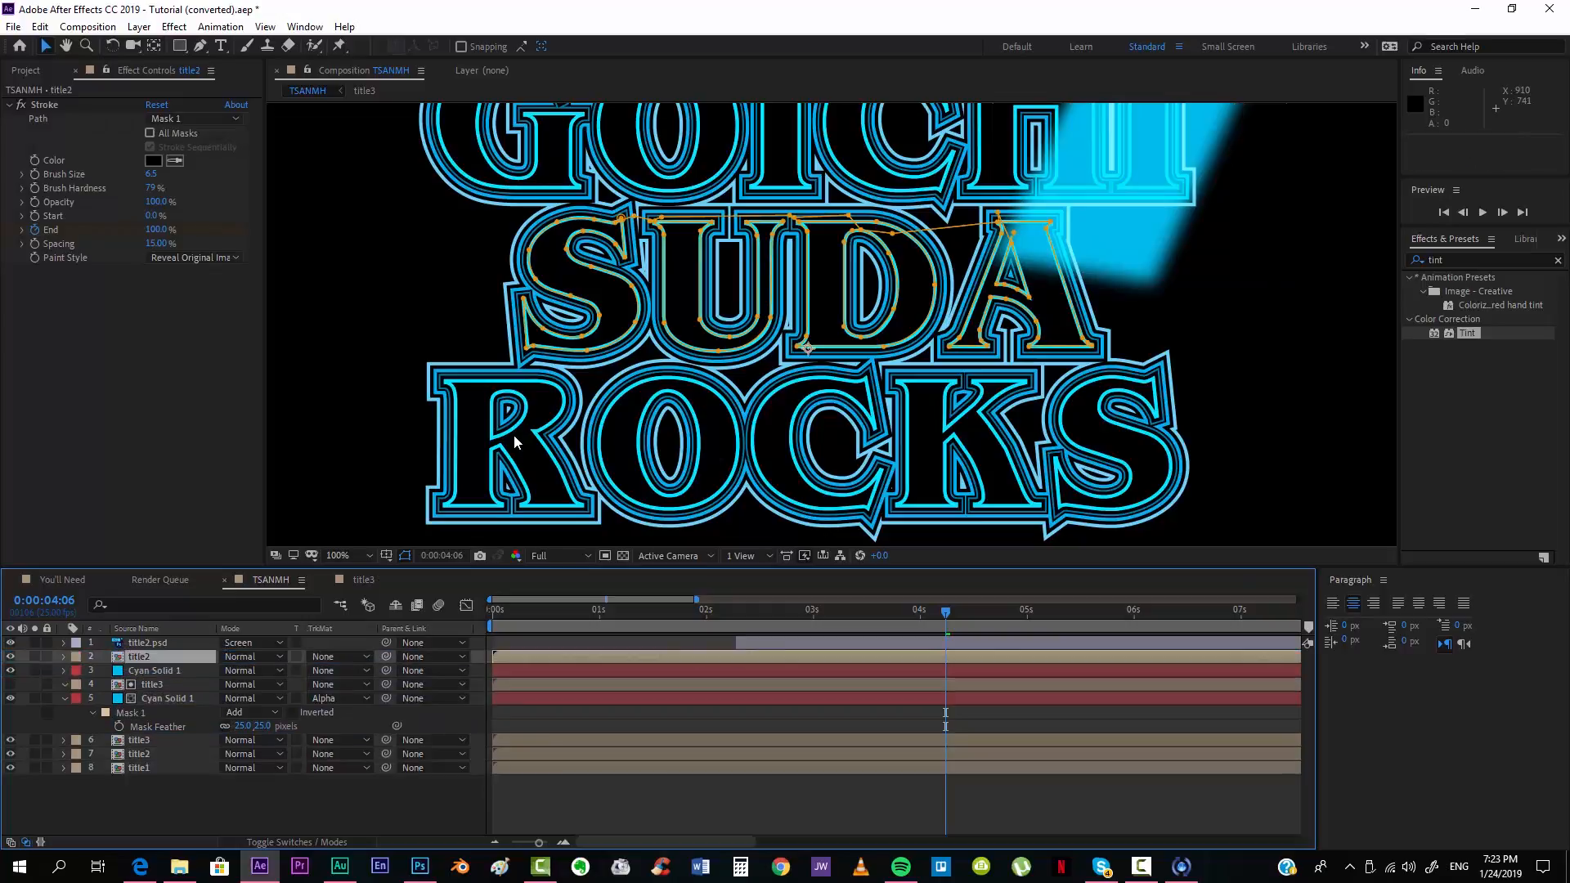
Step: Set the duplicated cyan solid's track matte to Alpha Matte "title2" and its Anchor Point to 960, 332
{"action": "left_click", "coordinate": [163, 671]}
{"action": "left_click", "coordinate": [338, 671]}
{"action": "left_click", "coordinate": [360, 707]}
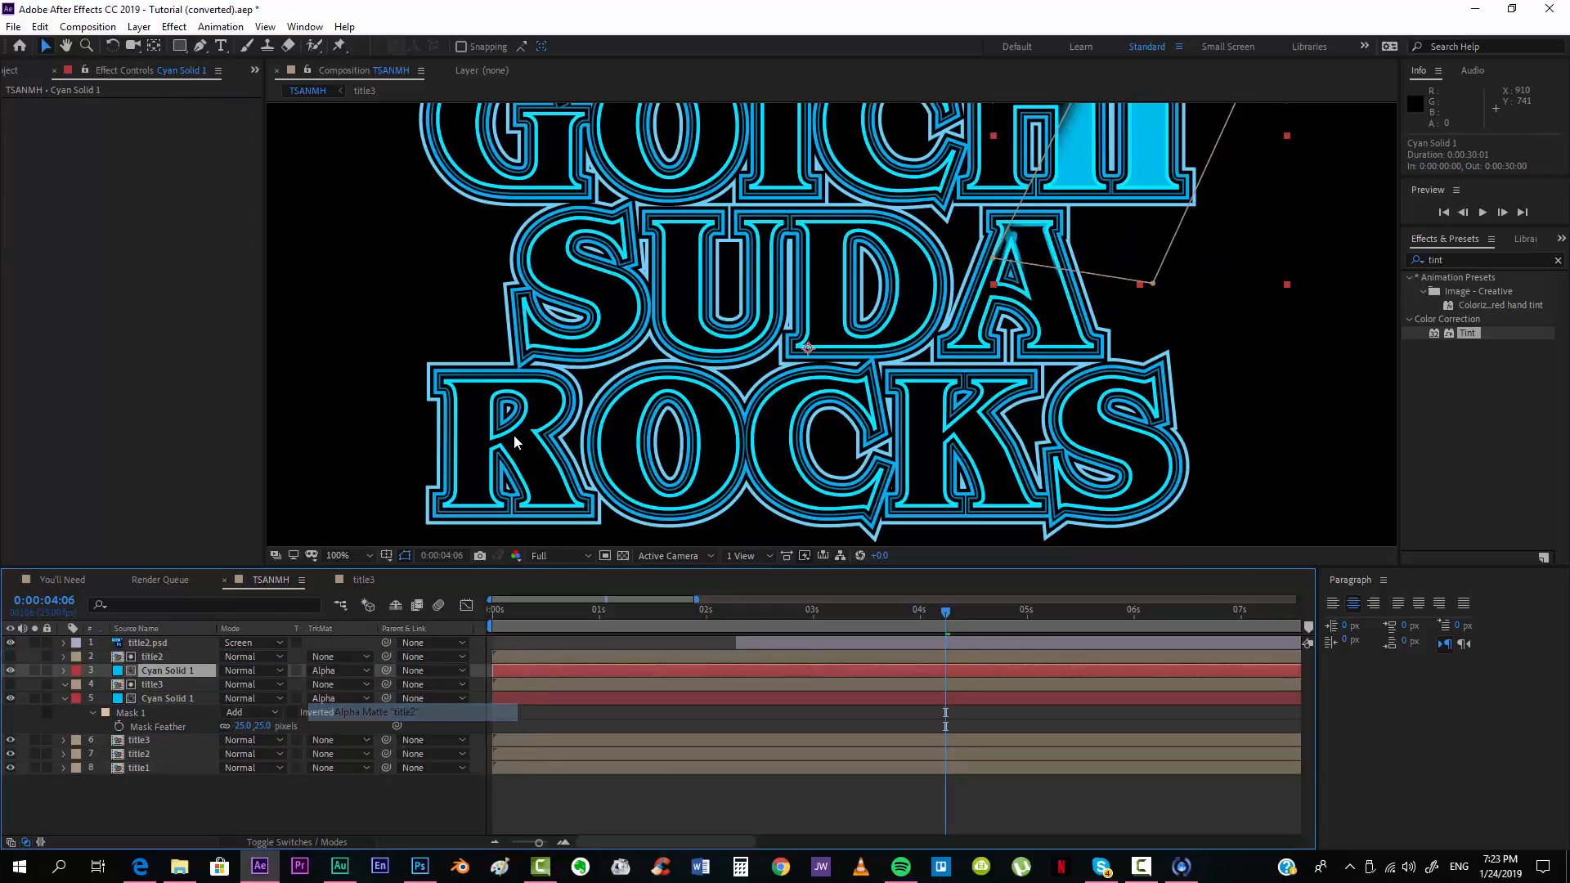
{"action": "left_click_drag", "start_coordinate": [549, 401], "coordinate": [514, 442]}
{"action": "key", "text": "a"}
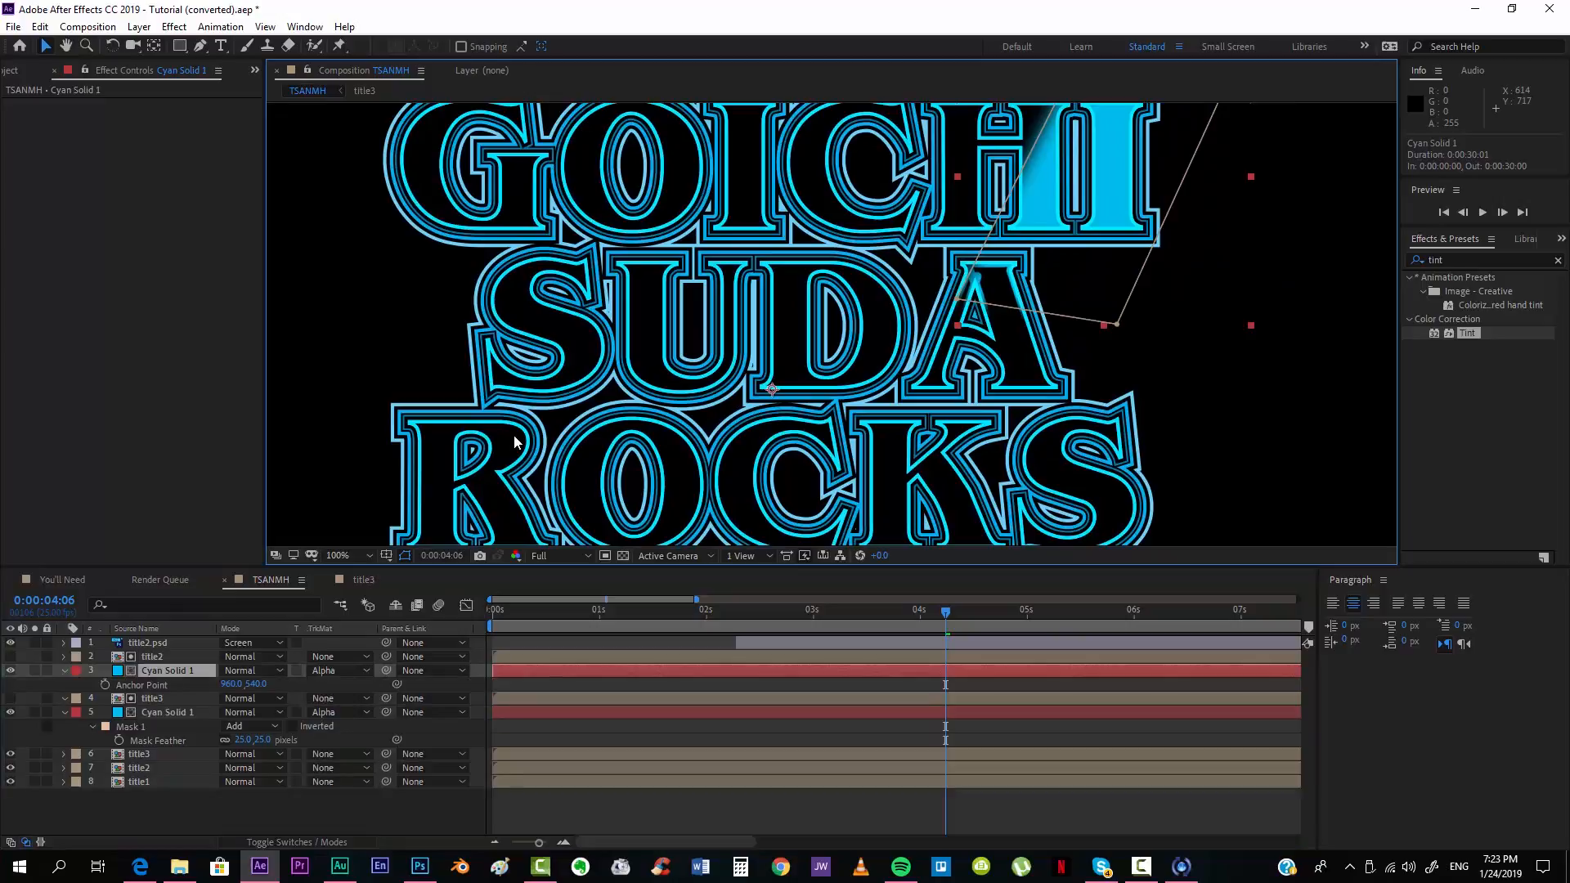
{"action": "mouse_move", "coordinate": [255, 684]}
{"action": "left_mouse_down"}
{"action": "mouse_move", "coordinate": [277, 685]}
{"action": "mouse_move", "coordinate": [85, 685]}
{"action": "left_mouse_up"}
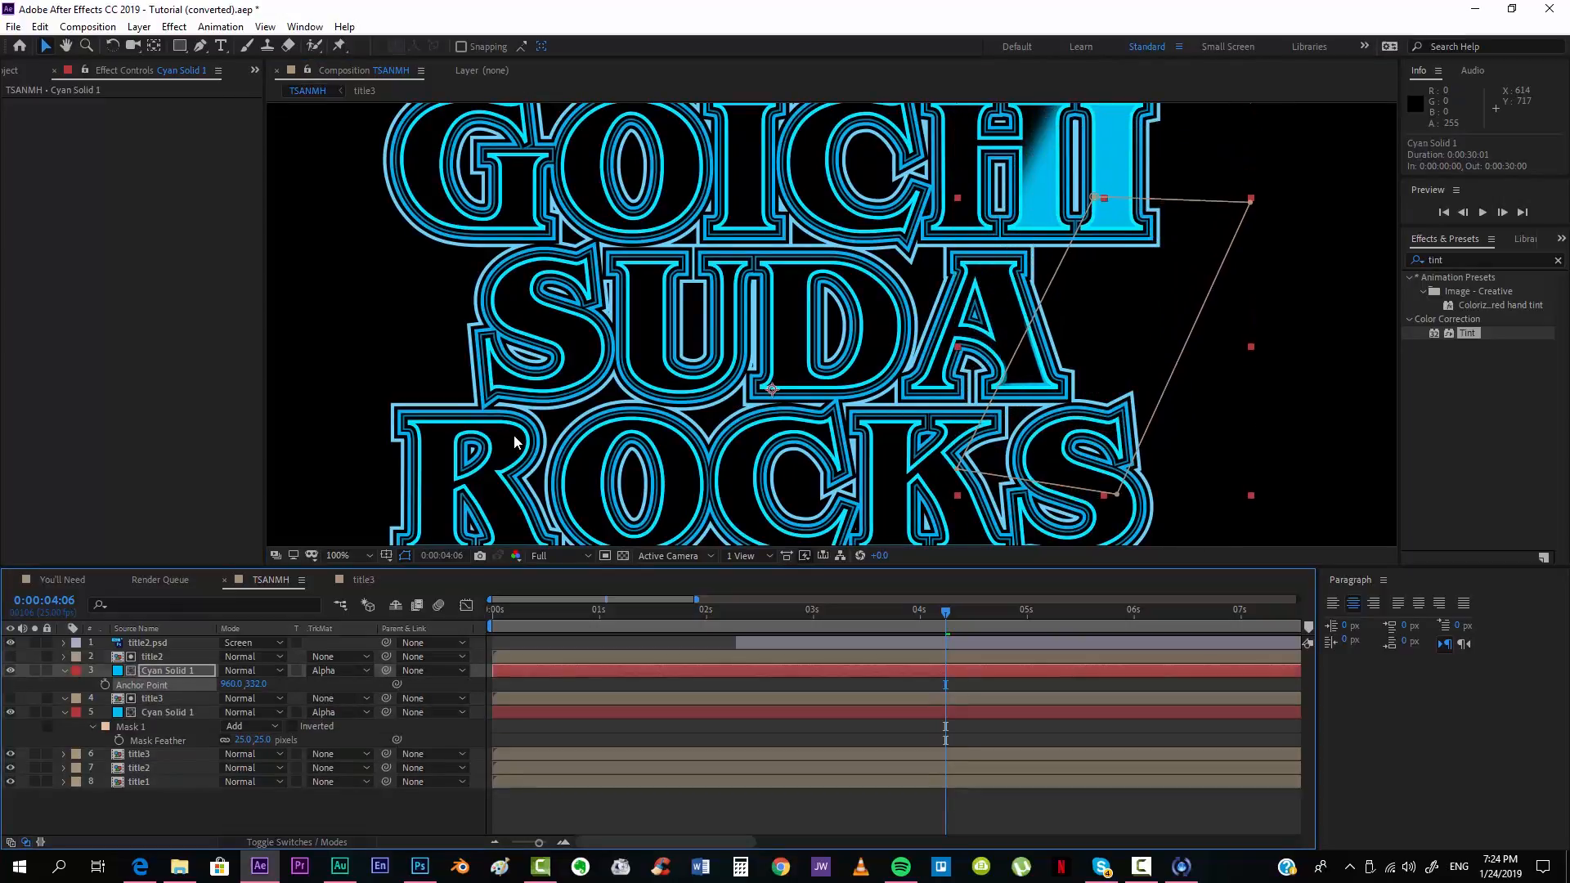
Step: Delete the Stroke effect from the title2 matte copy
{"action": "key", "text": "ctrl+Up"}
{"action": "left_click", "coordinate": [44, 105]}
{"action": "key", "text": "Delete"}
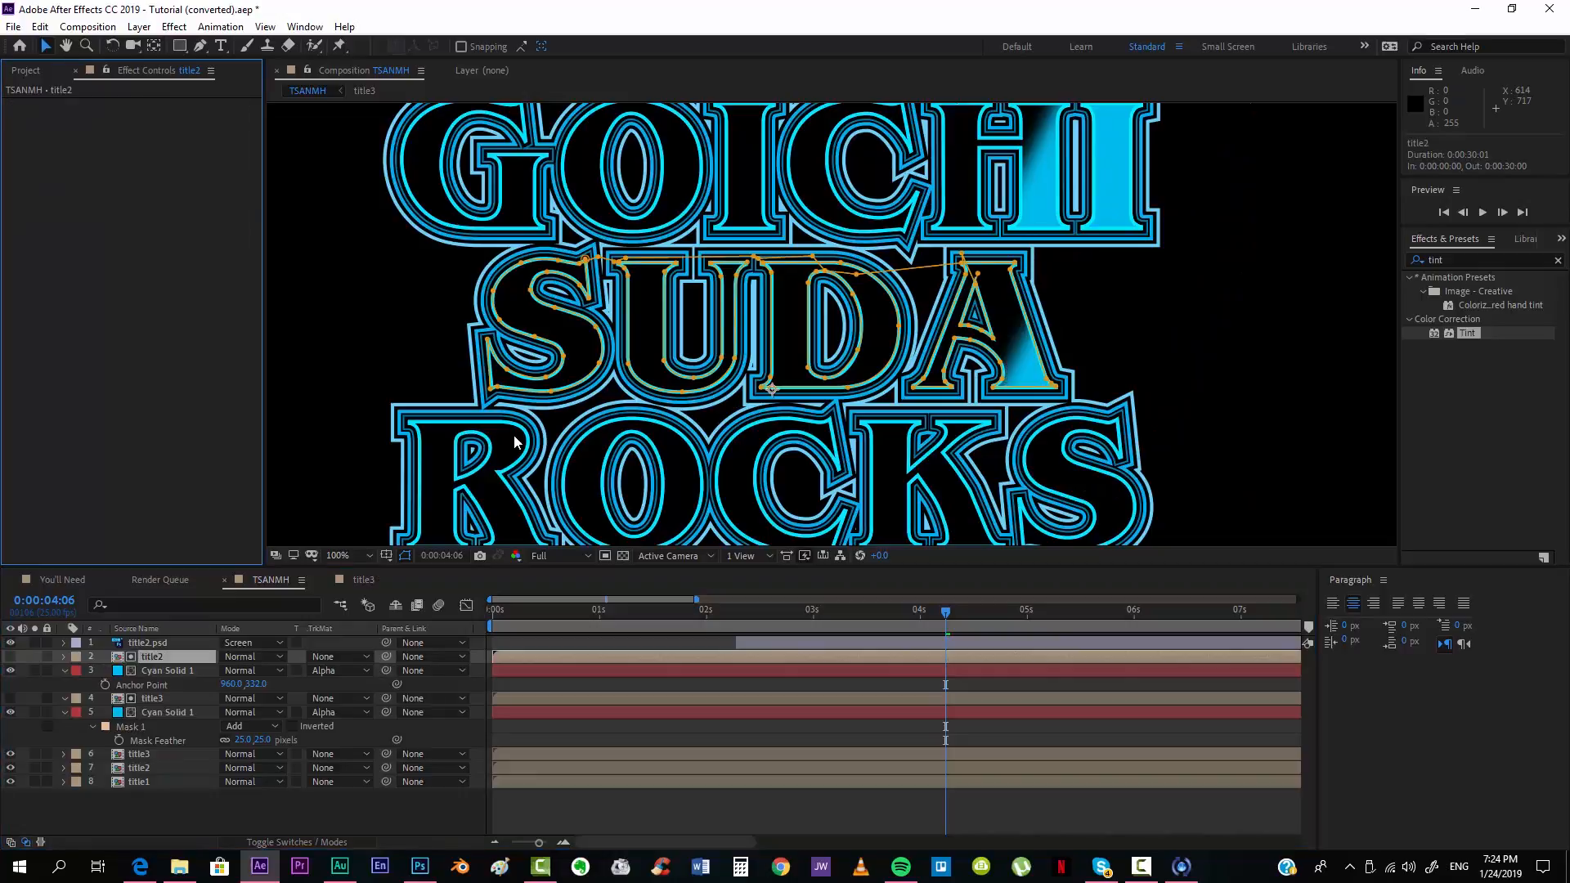
Step: Reveal the Mask Path keyframes of the SUDA line's cyan solid and play its sweep from 0:00:03:17
{"action": "left_click_drag", "start_coordinate": [946, 612], "coordinate": [886, 611]}
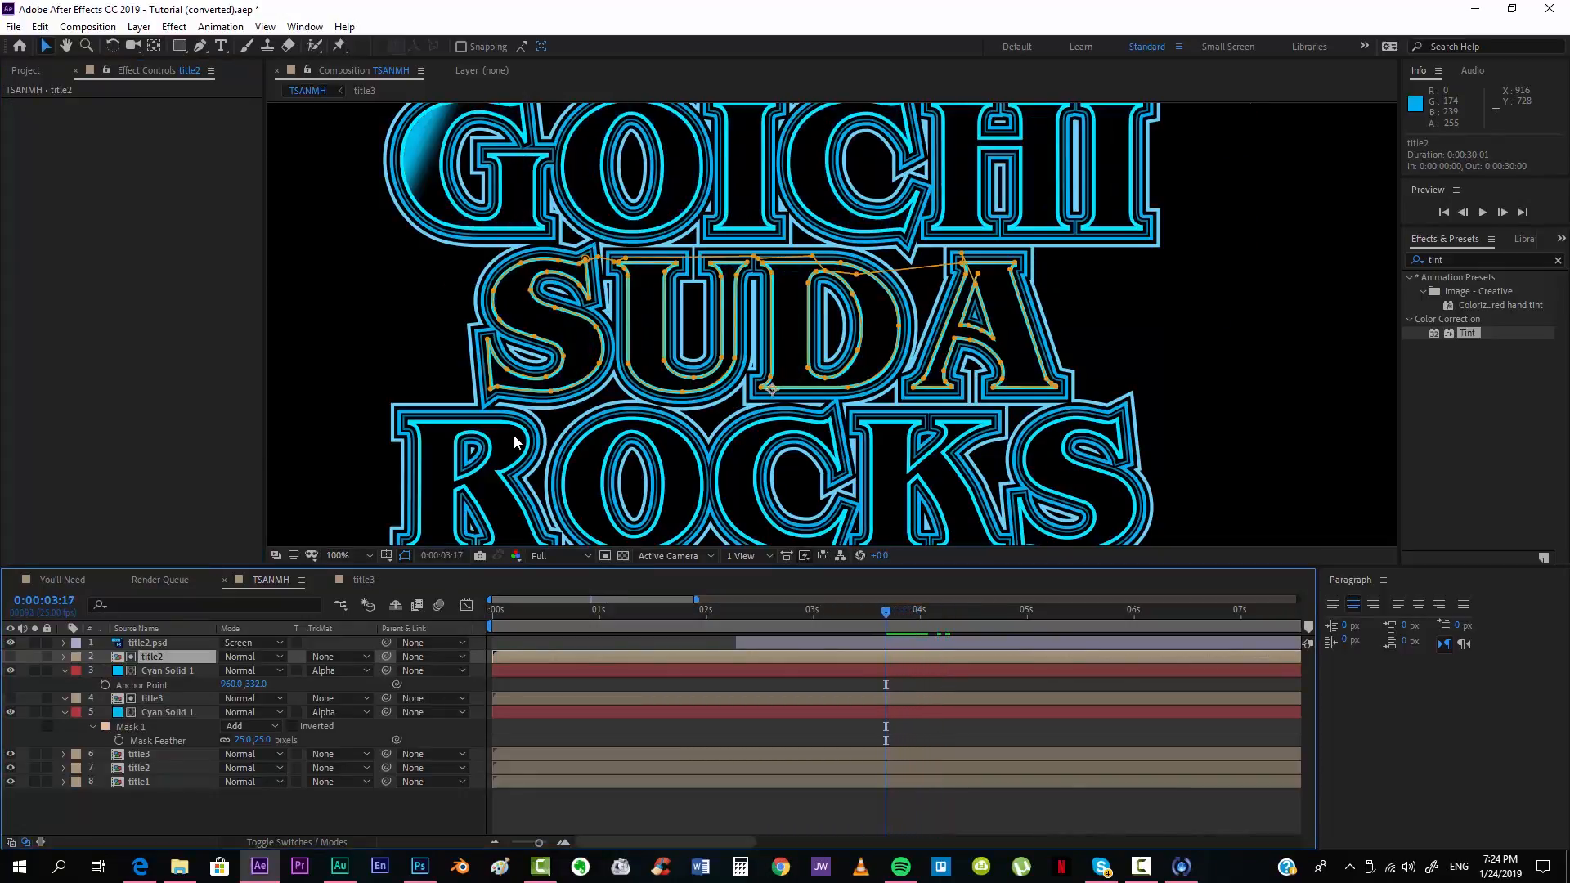
{"action": "key", "text": "m"}
{"action": "key", "text": "m"}
{"action": "key", "text": "ctrl+Down"}
{"action": "key", "text": "m"}
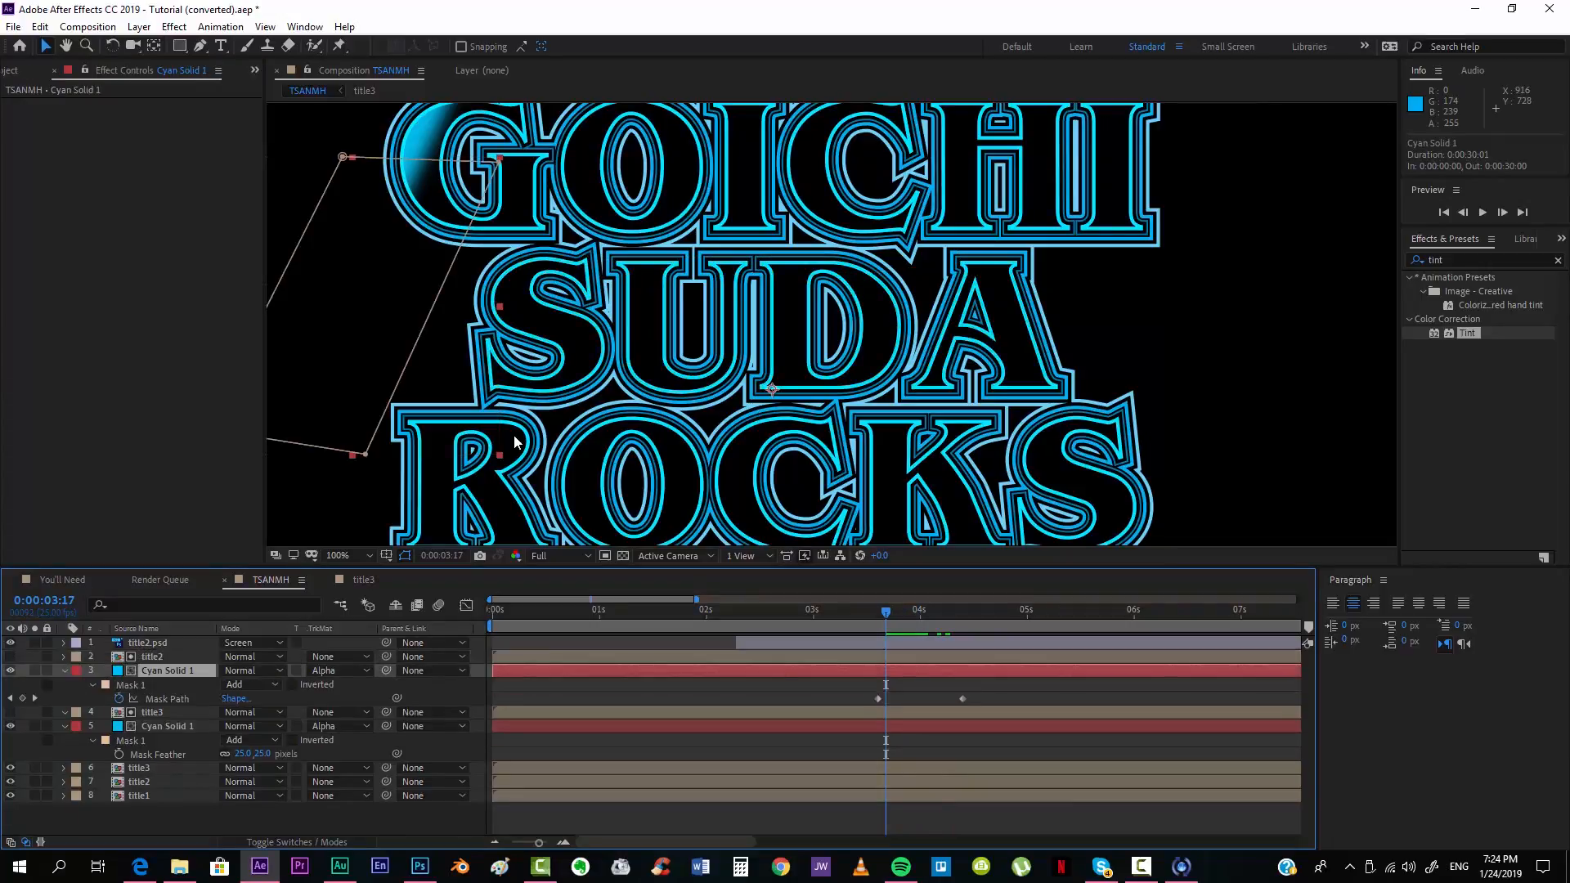
{"action": "key", "text": "ctrl+Down"}
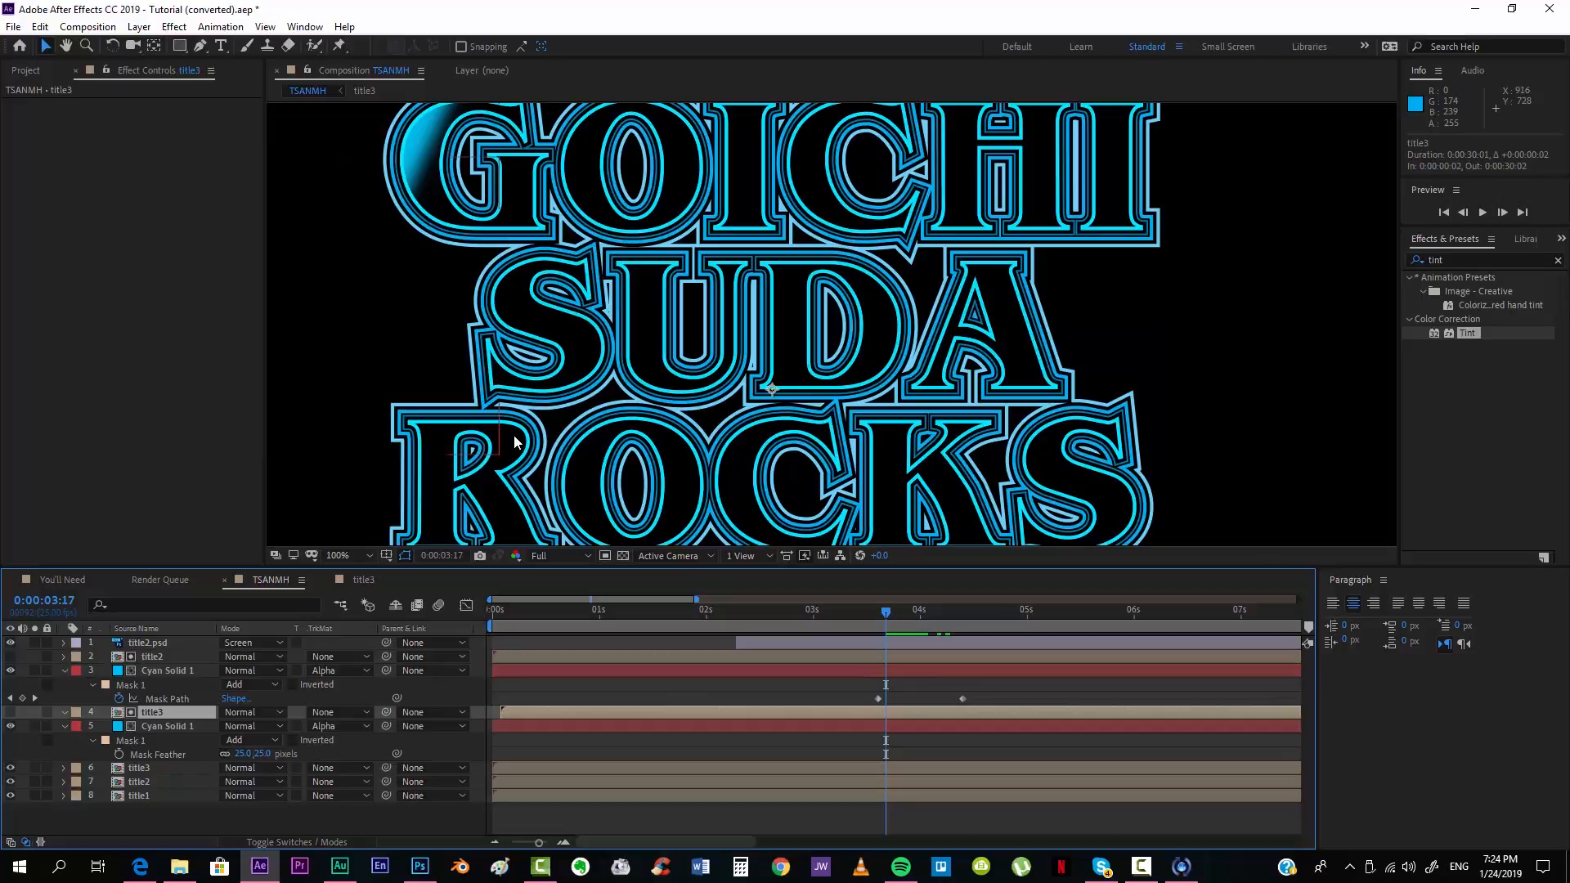
{"action": "key", "text": "ctrl+Up"}
{"action": "key", "text": "space"}
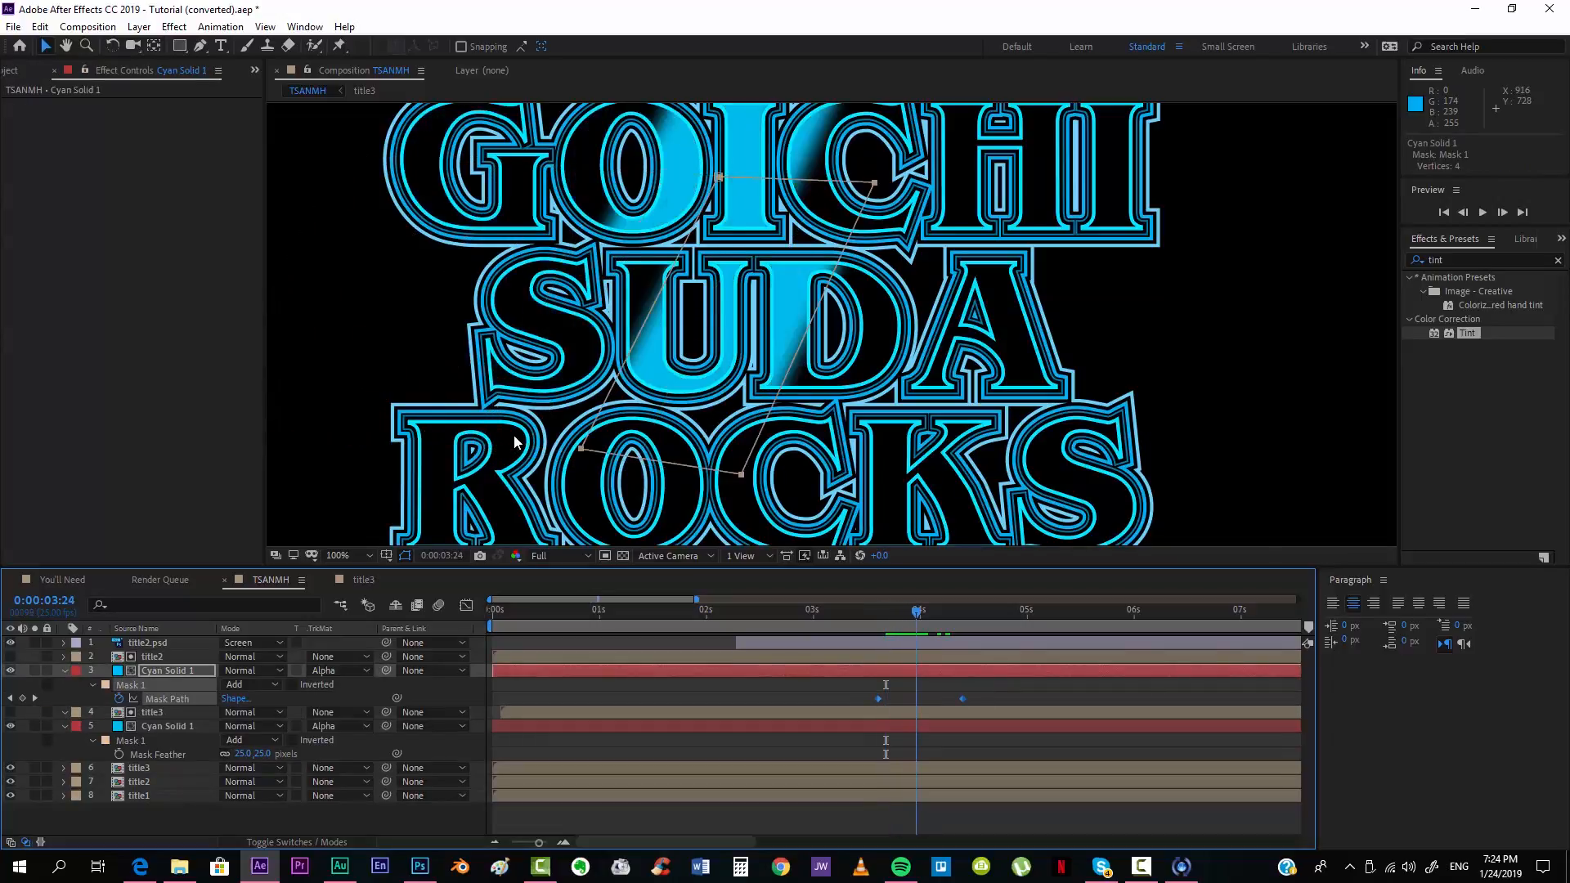
Step: Shift the SUDA cyan solid's Mask Path keyframes so the first sits at 0:00:03:19, and preview the staggered sweep
{"action": "key", "text": "alt+Right"}
{"action": "key", "text": "alt+Right"}
{"action": "key", "text": "alt+Right"}
{"action": "key", "text": "alt+Right"}
{"action": "key", "text": "alt+Right"}
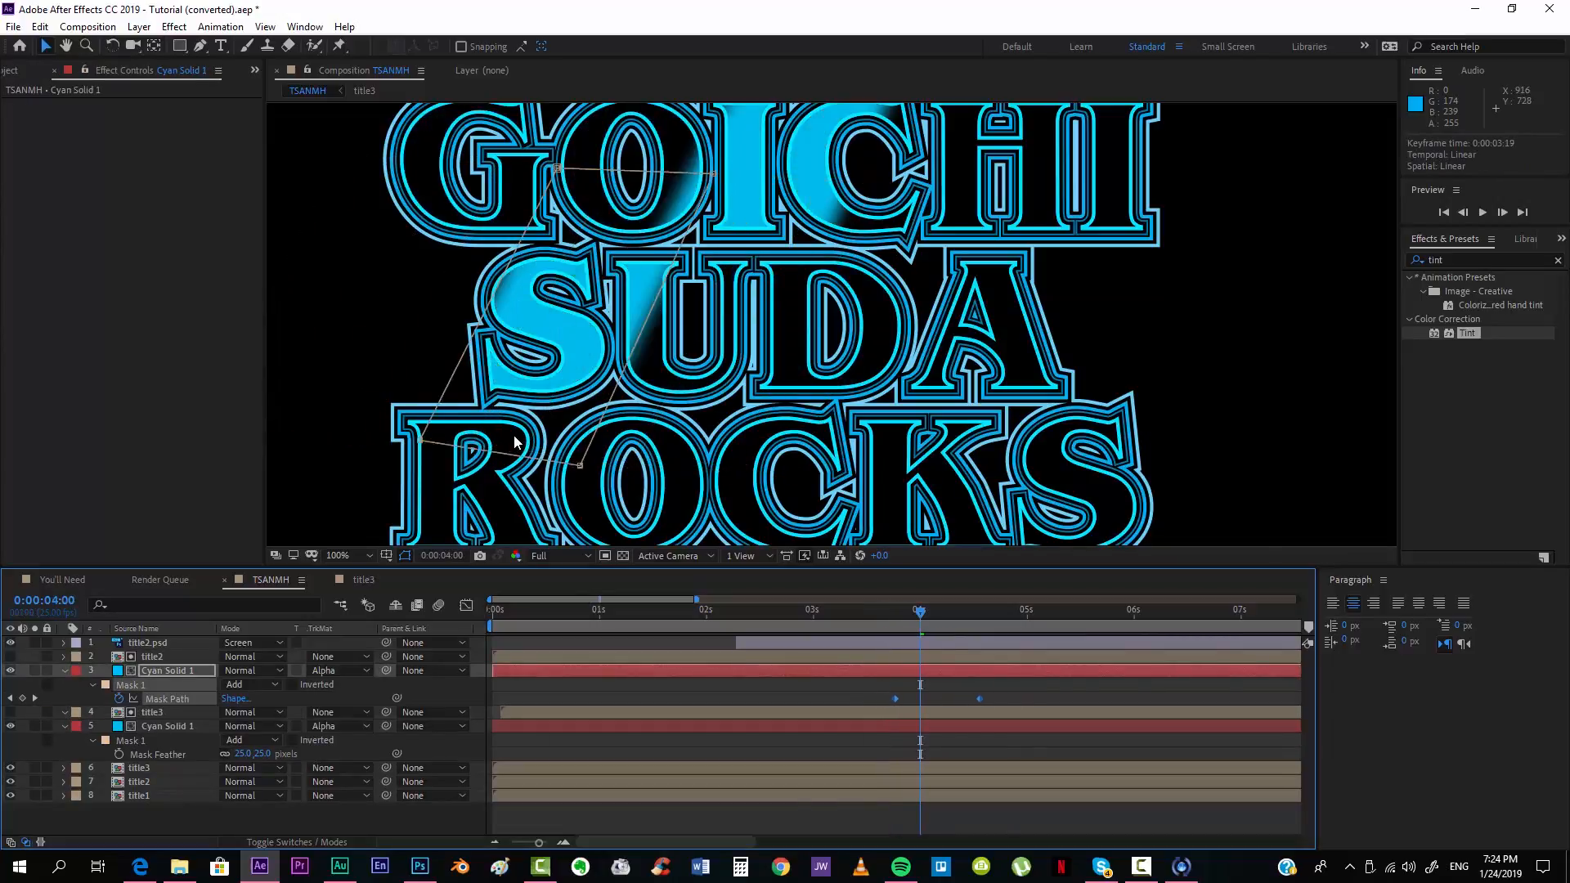
{"action": "key", "text": "alt+Left"}
{"action": "key", "text": "alt+Left"}
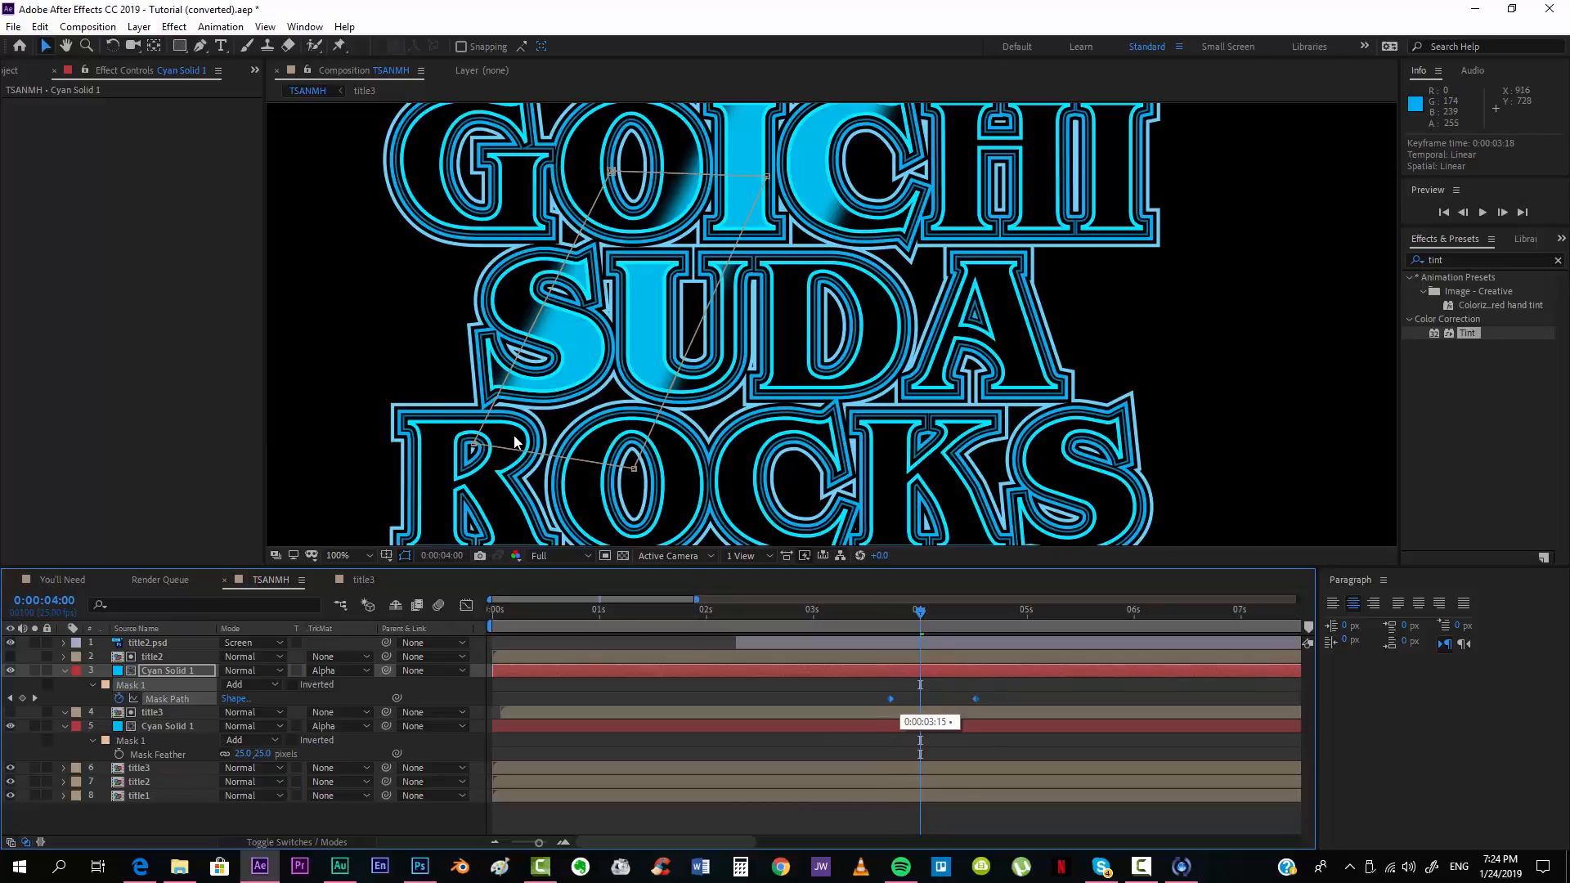
{"action": "key", "text": "alt+Right"}
{"action": "left_click_drag", "start_coordinate": [875, 613], "coordinate": [890, 613]}
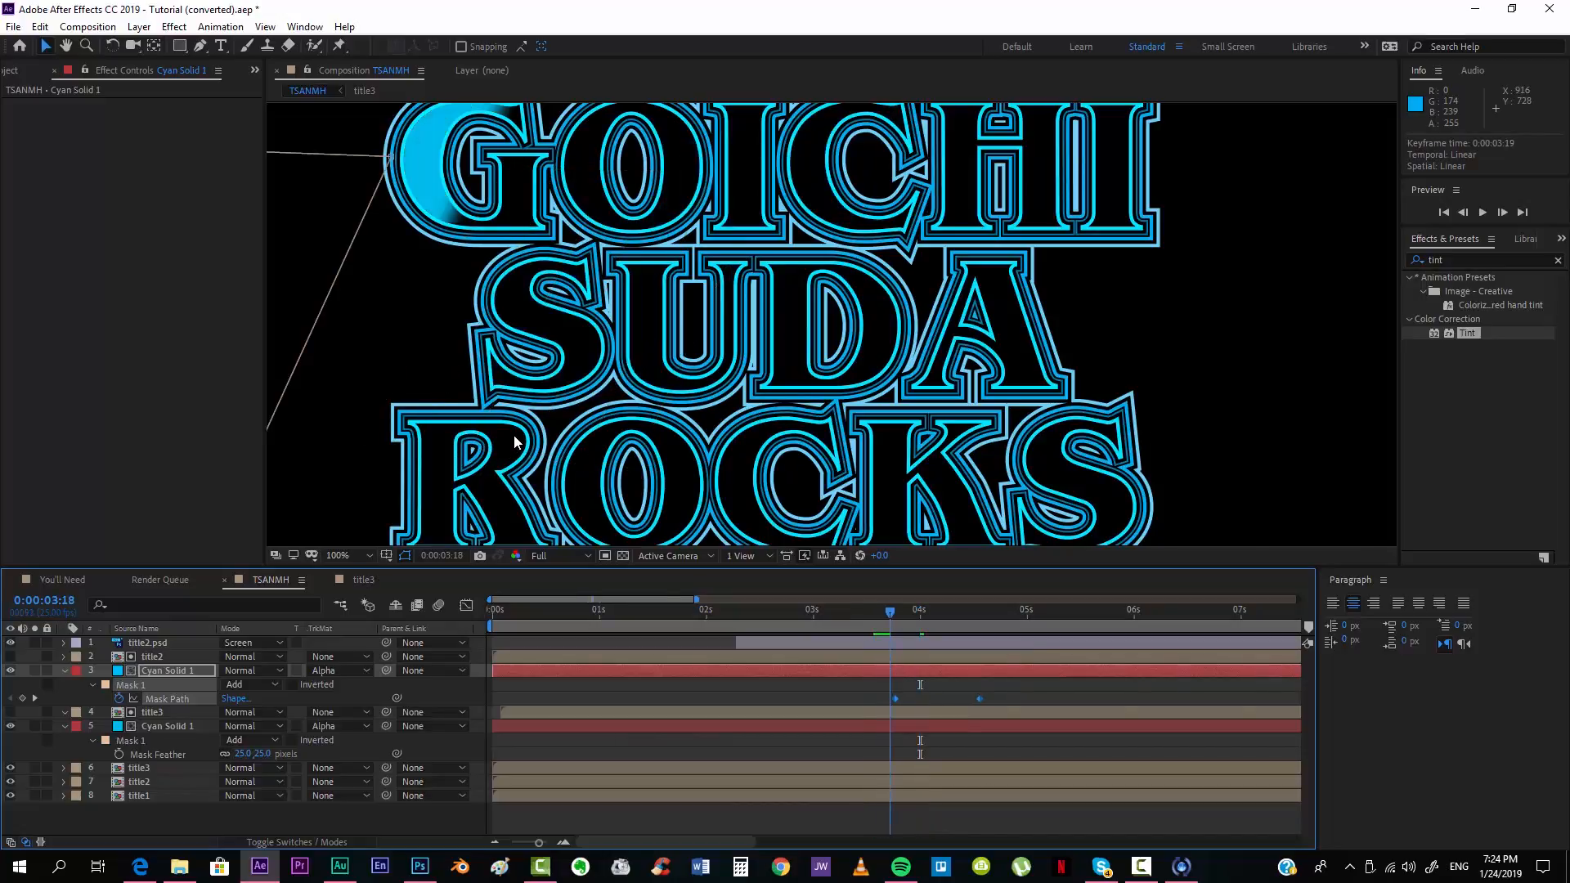
{"action": "key", "text": "space"}
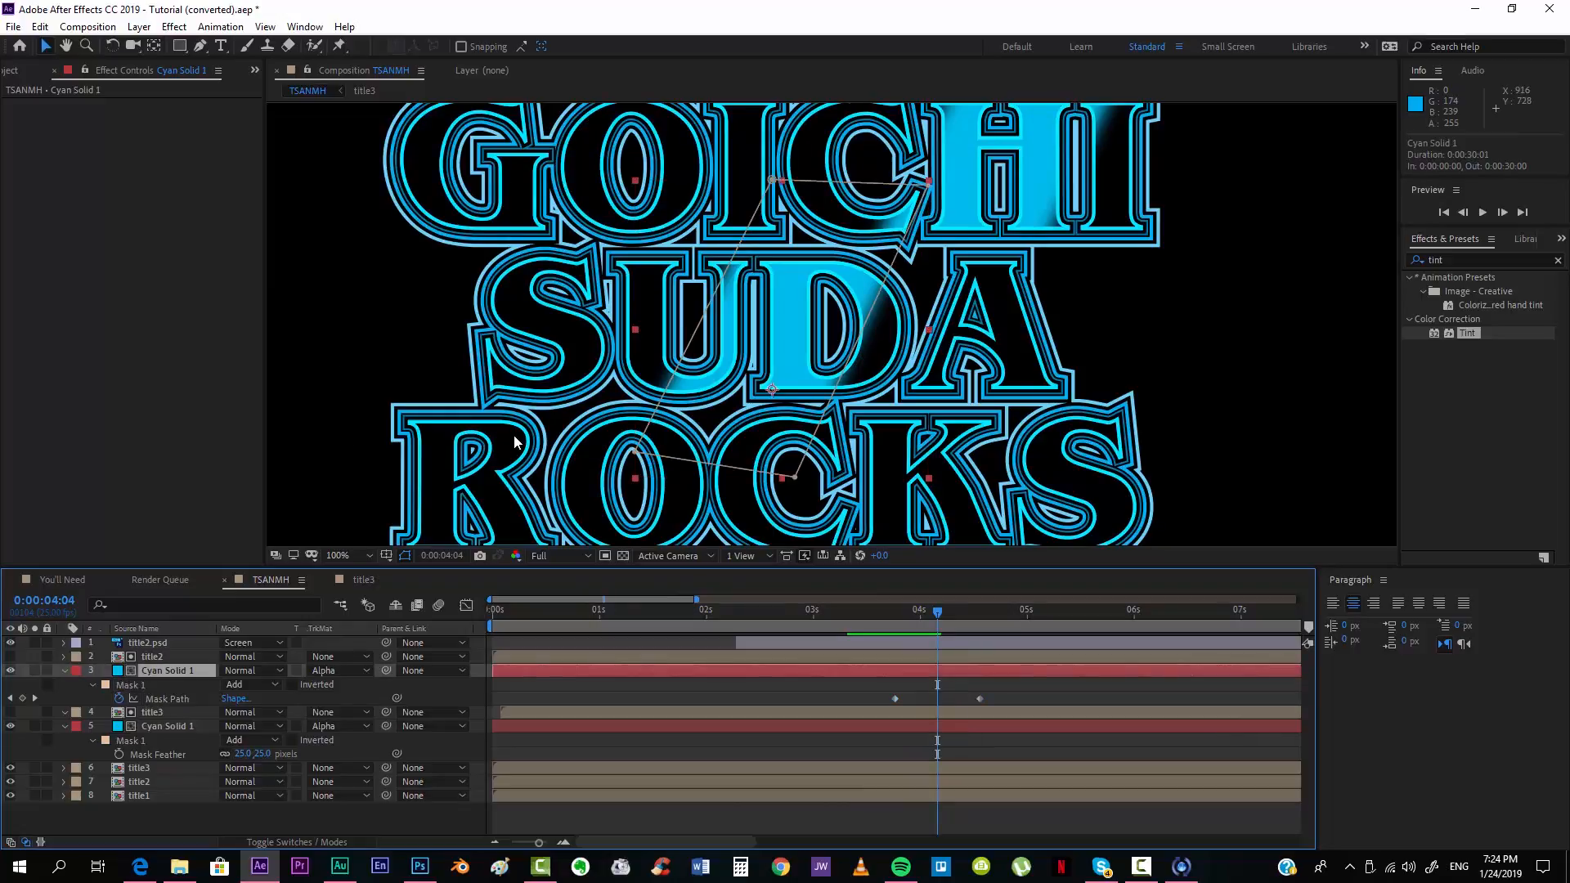
Step: Duplicate the cyan solid above the title2 matte and top it with a copy of title1 stripped of its Stroke effect
{"action": "key", "text": "ctrl+d"}
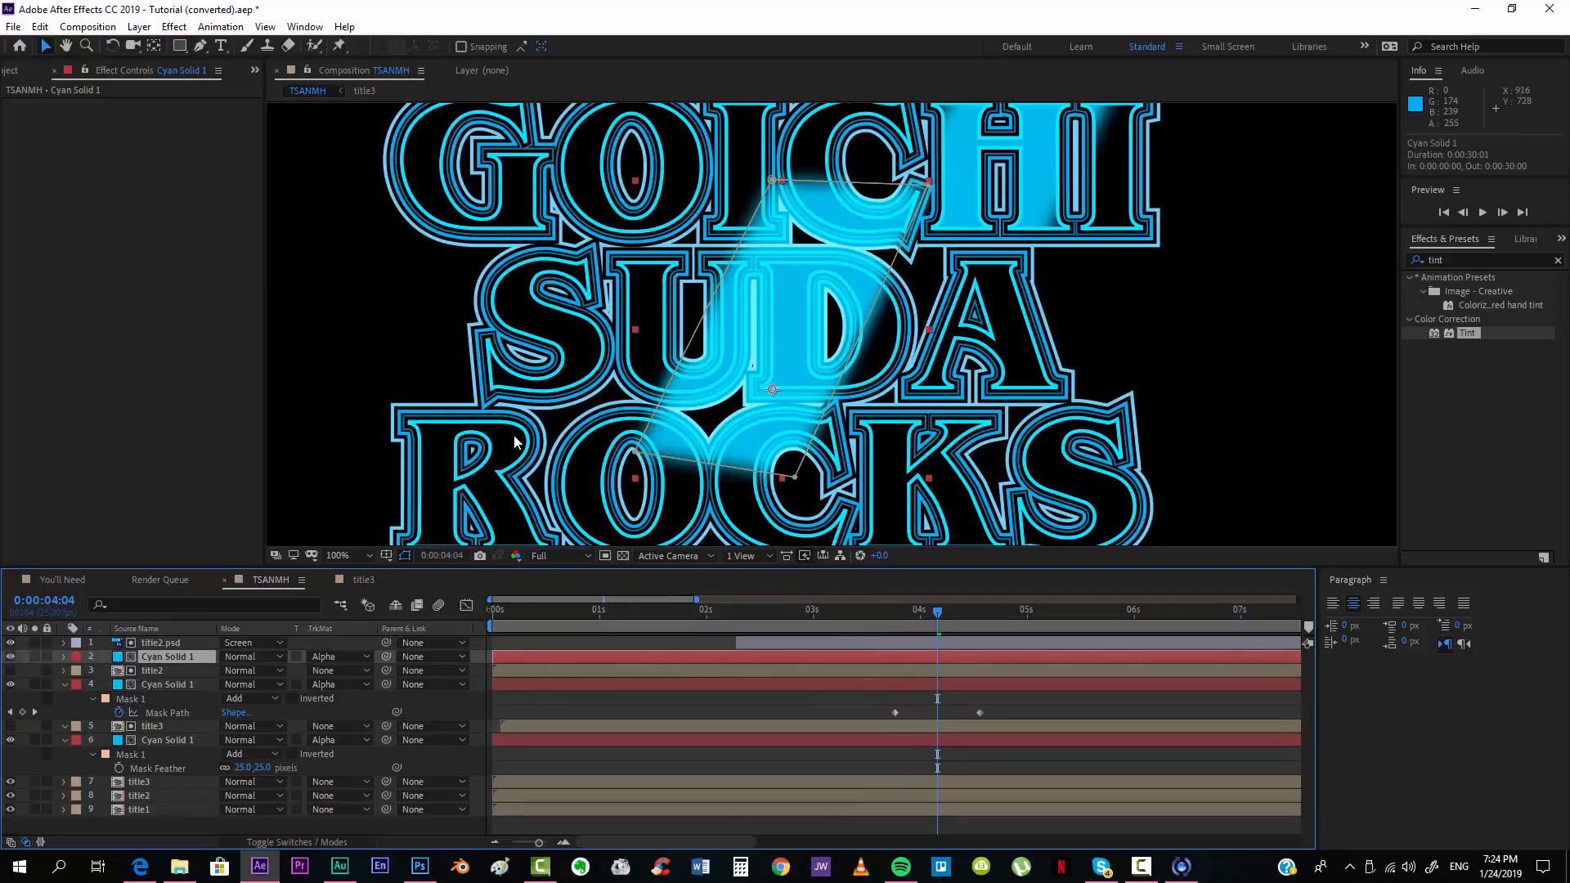
{"action": "left_click", "coordinate": [515, 443]}
{"action": "key", "text": "ctrl+d"}
{"action": "left_click_drag", "start_coordinate": [172, 810], "coordinate": [188, 650]}
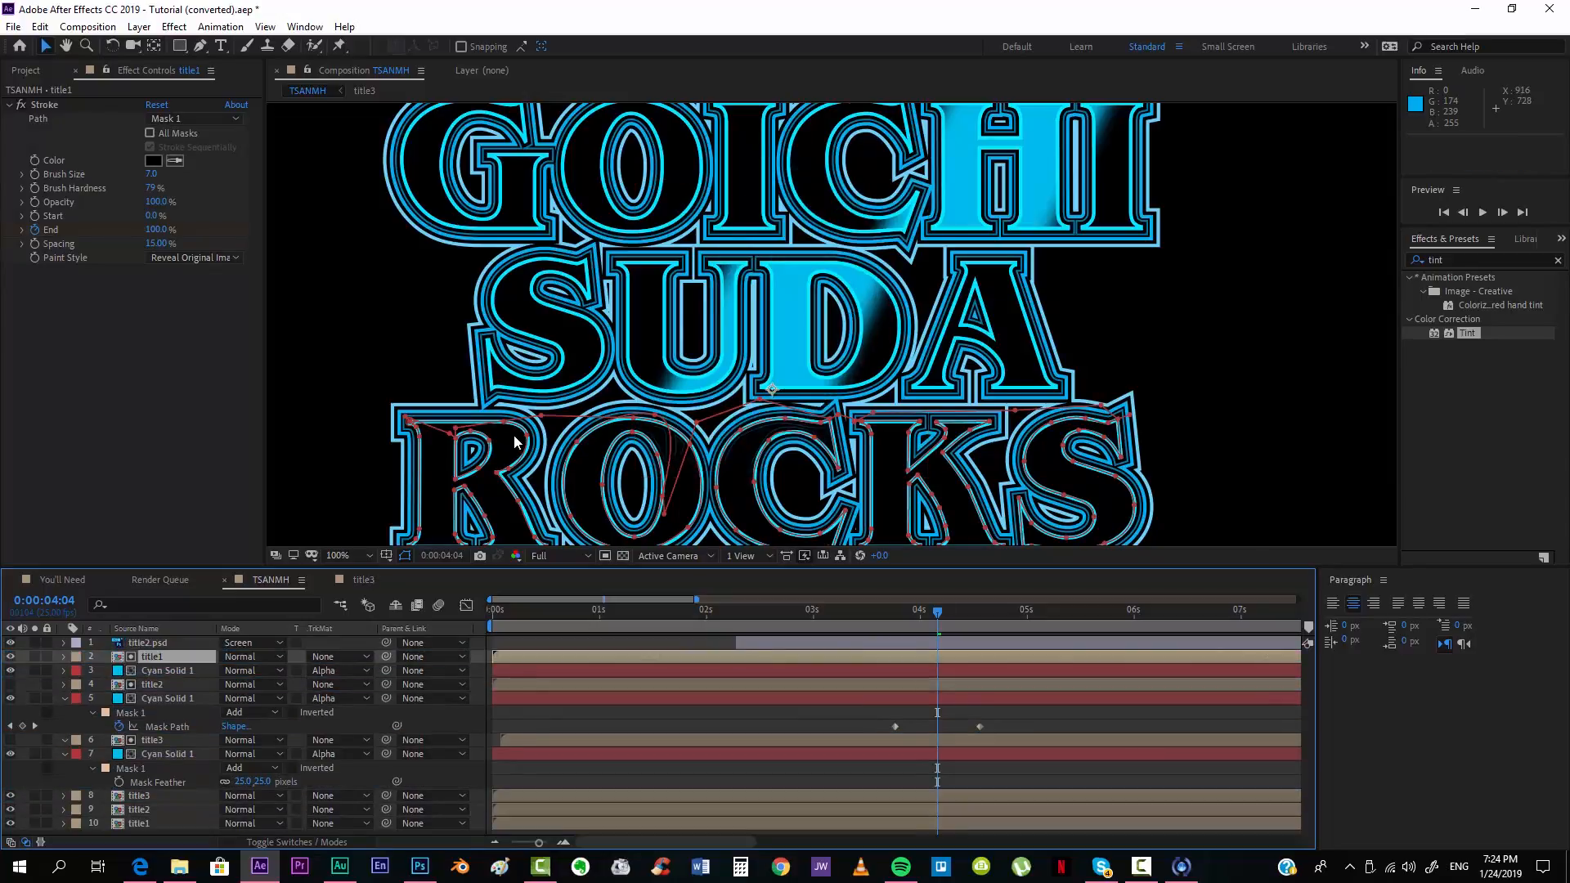
{"action": "left_click", "coordinate": [44, 104]}
{"action": "key", "text": "Delete"}
{"action": "key", "text": "a"}
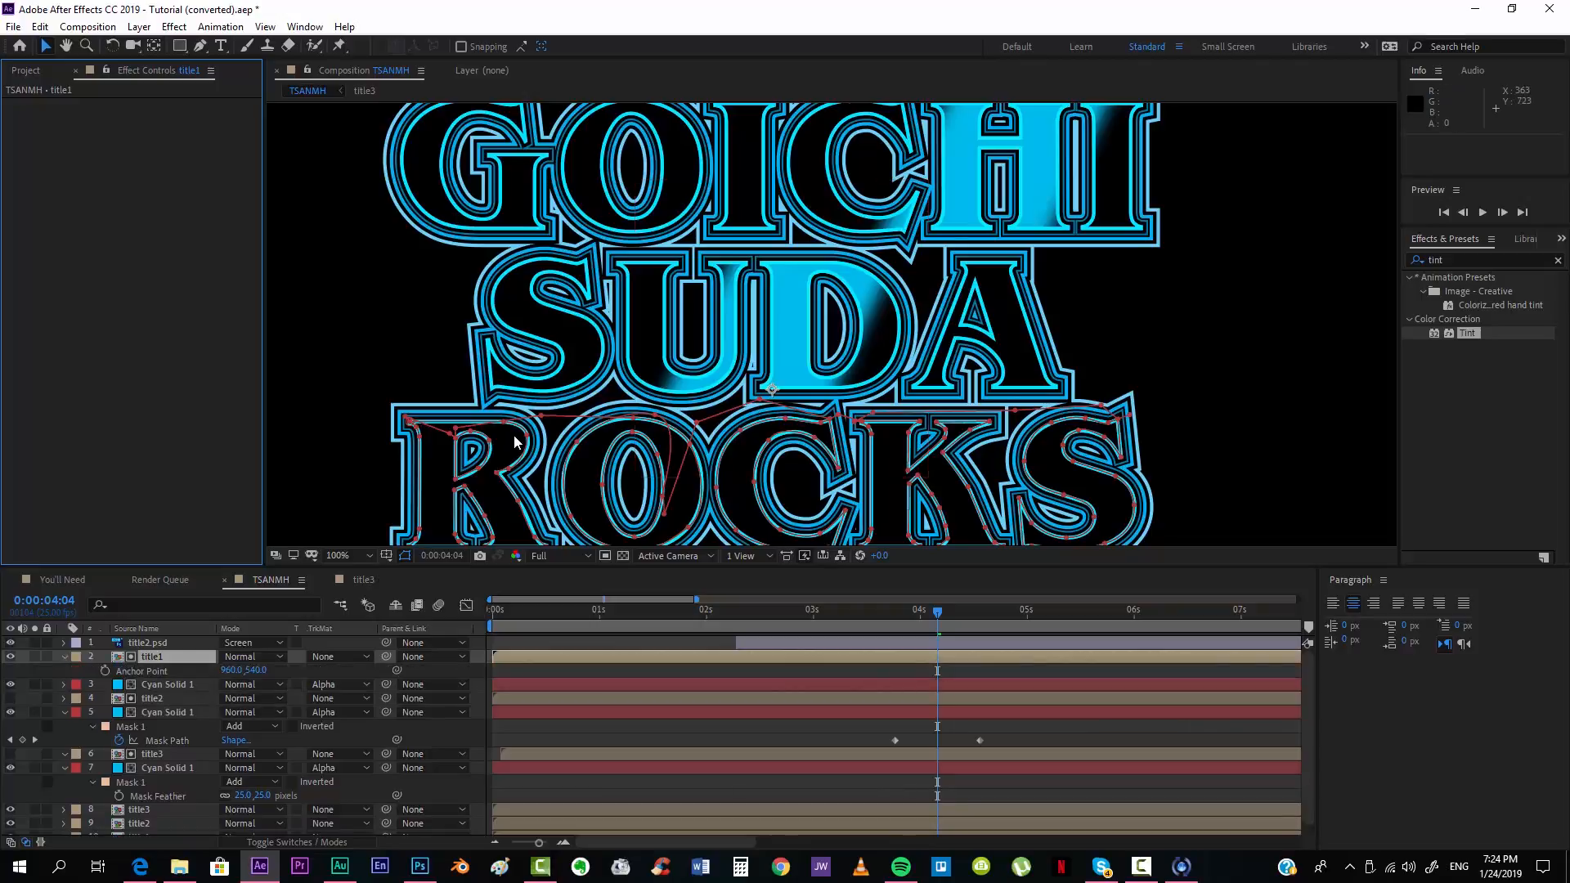
{"action": "left_click_drag", "start_coordinate": [255, 670], "coordinate": [260, 670]}
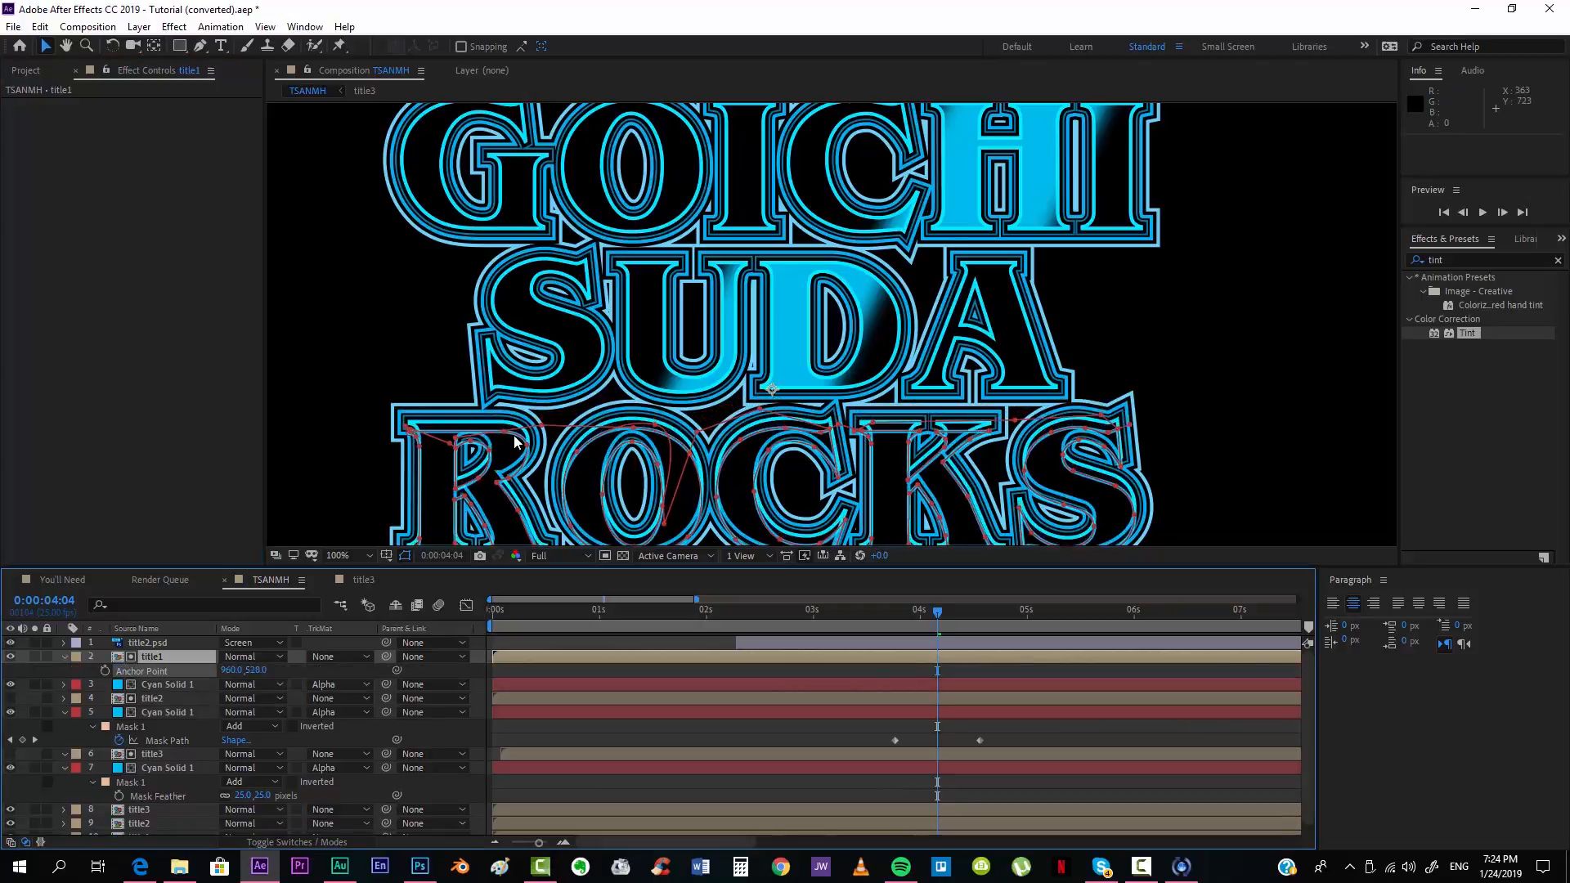
{"action": "key", "text": "ctrl+z"}
{"action": "key", "text": "a"}
Step: Set the newest cyan solid's Anchor Point to 960, 100 so it covers ROCKS, and hide its title1 matte layer
{"action": "key", "text": "ctrl+Down"}
{"action": "key", "text": "a"}
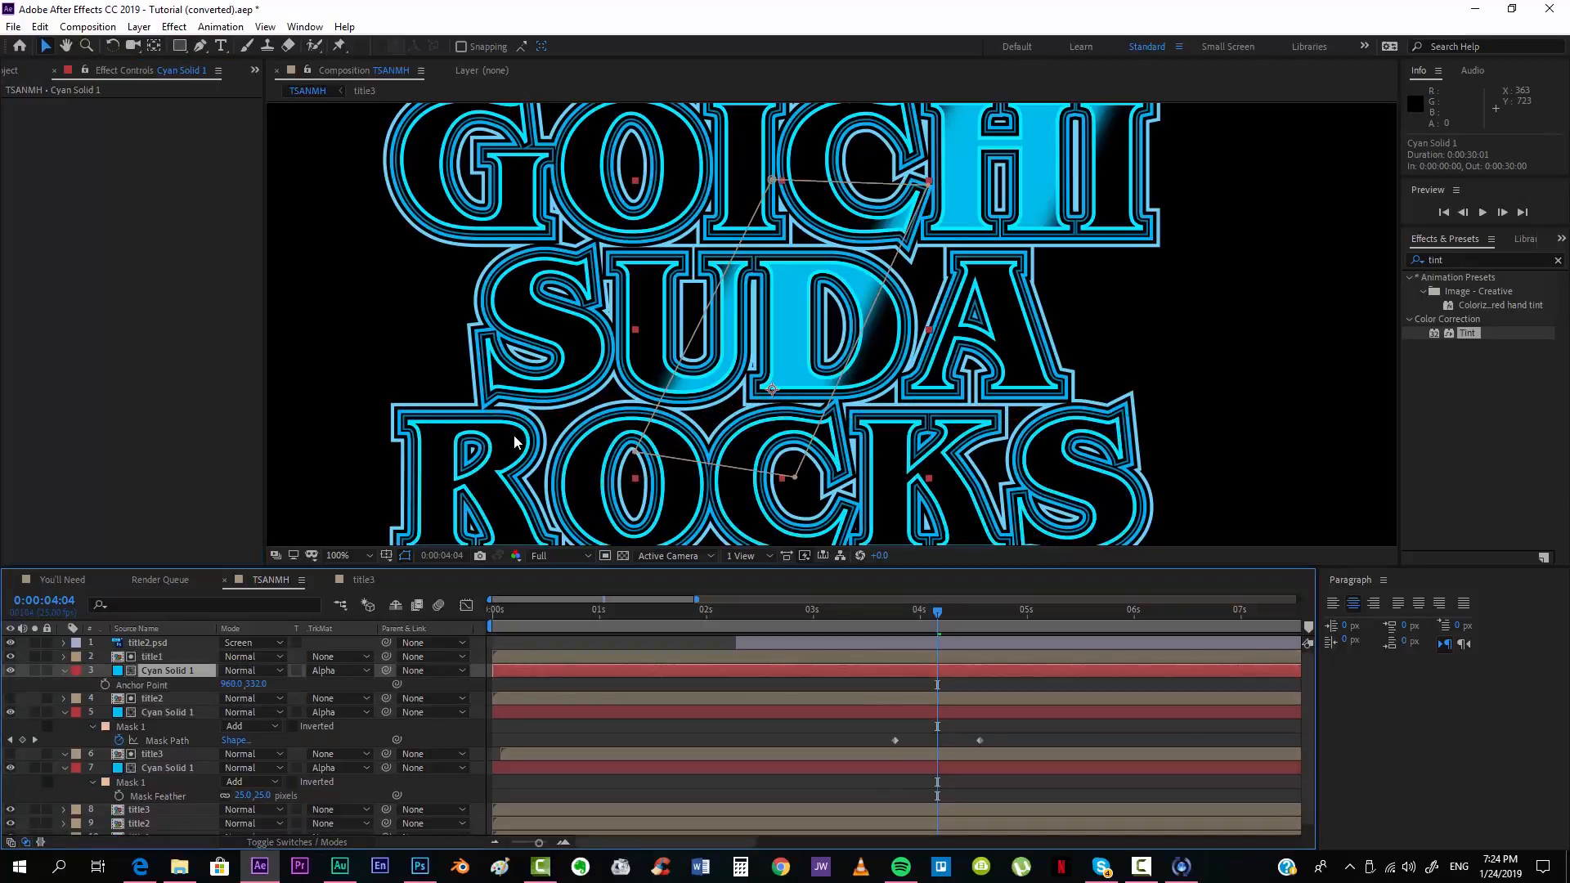
{"action": "left_click_drag", "start_coordinate": [255, 683], "coordinate": [72, 684]}
{"action": "key", "text": "space"}
{"action": "left_click_drag", "start_coordinate": [713, 379], "coordinate": [741, 296]}
{"action": "left_click_drag", "start_coordinate": [506, 482], "coordinate": [515, 441]}
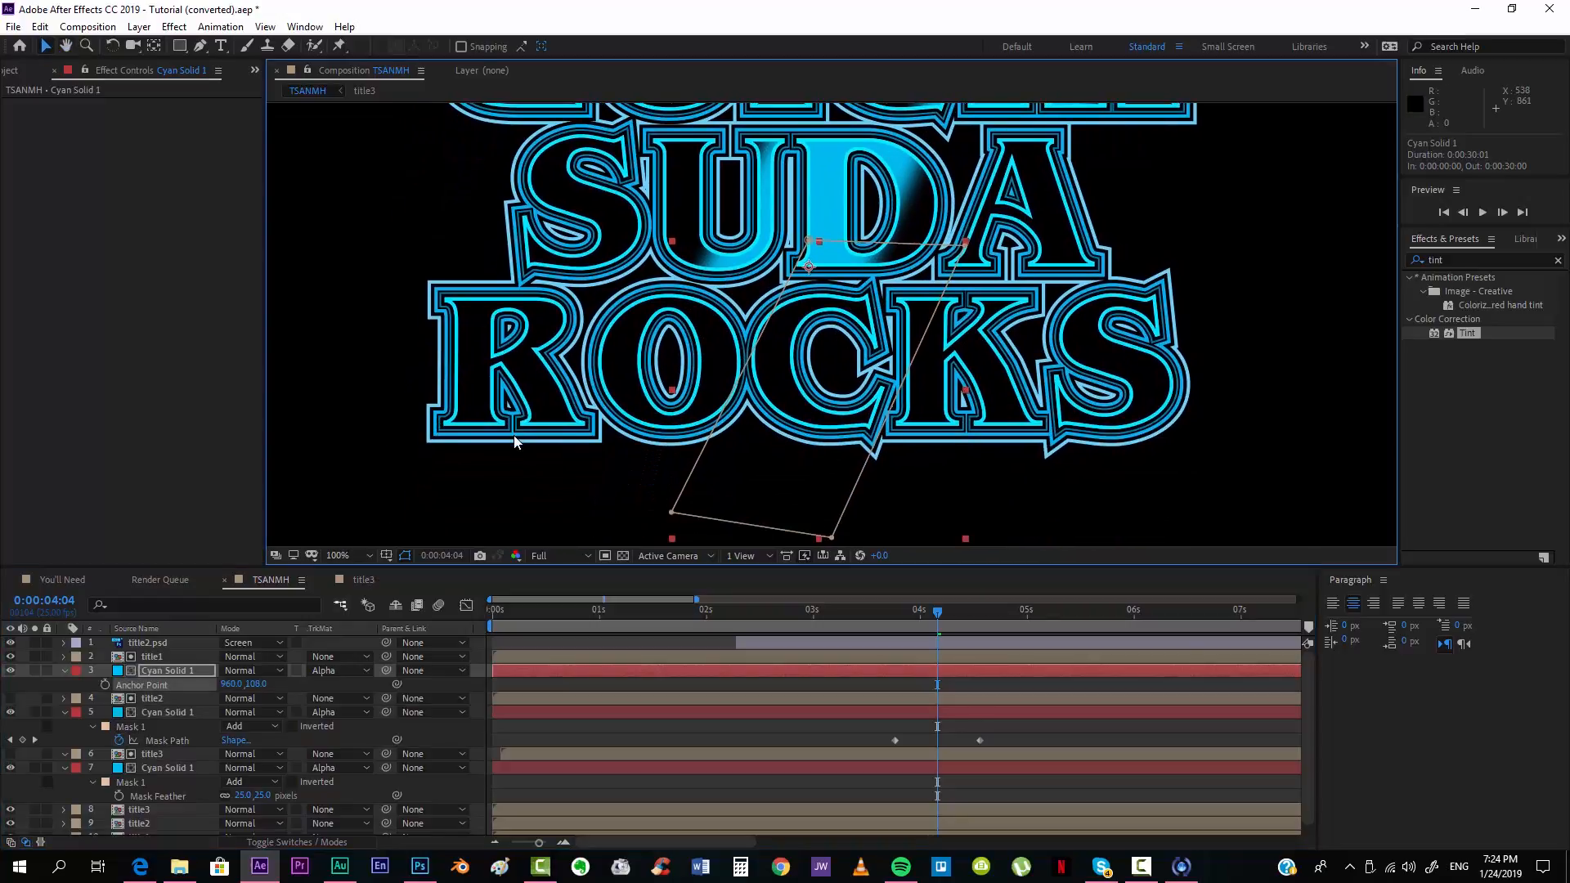
{"action": "key", "text": "ctrl+Up"}
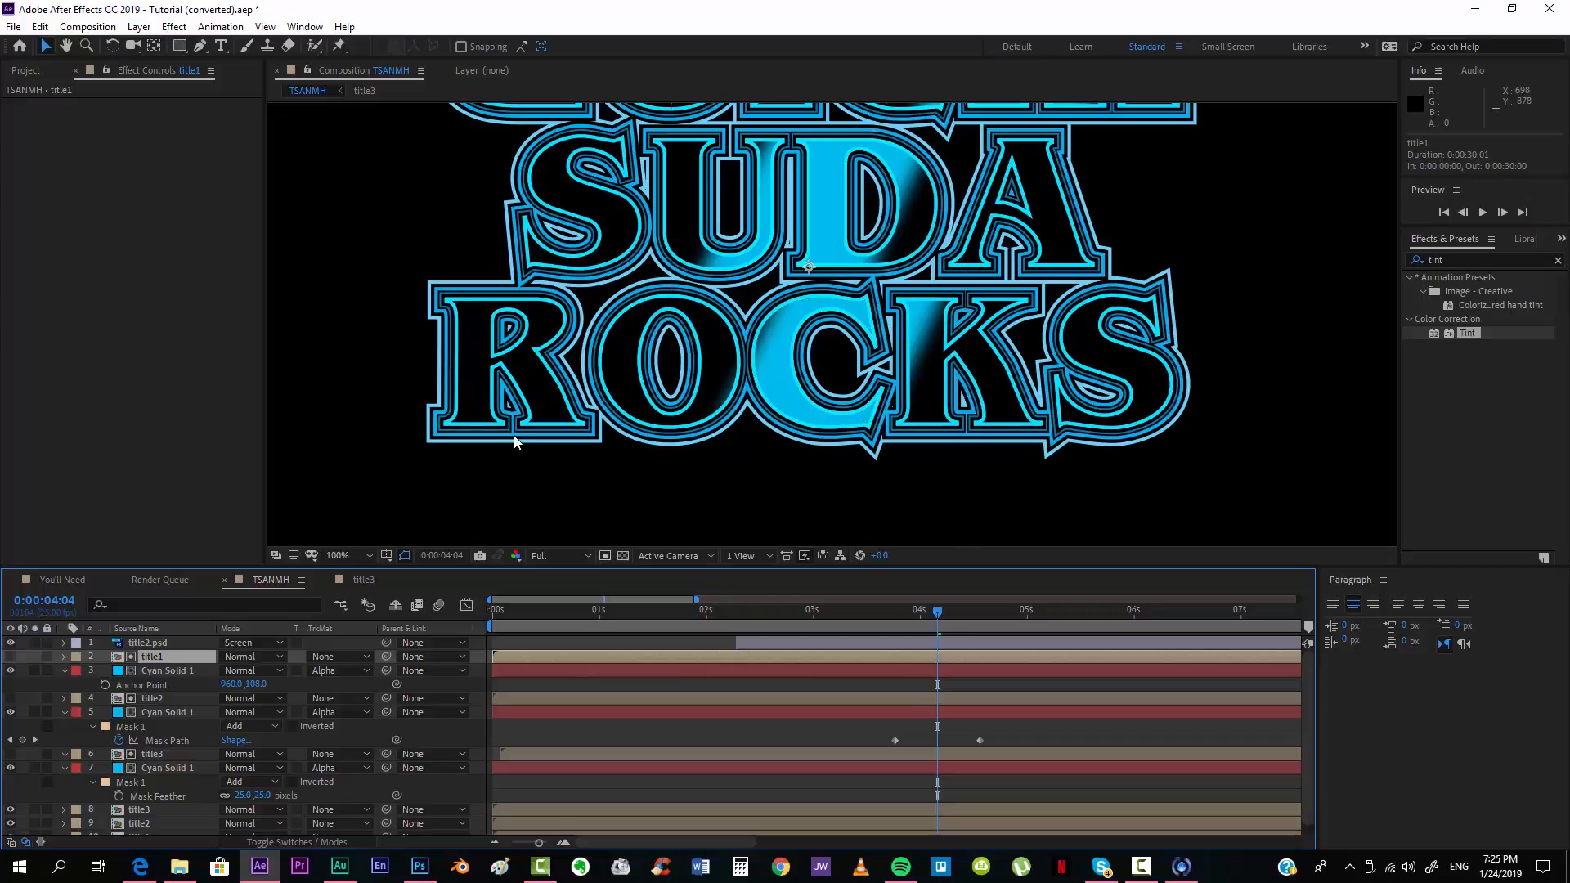
Step: Shift the ROCKS cyan solid's Mask Path keyframes so the first sits at 0:00:03:22
{"action": "key", "text": "ctrl+Down"}
{"action": "key", "text": "m"}
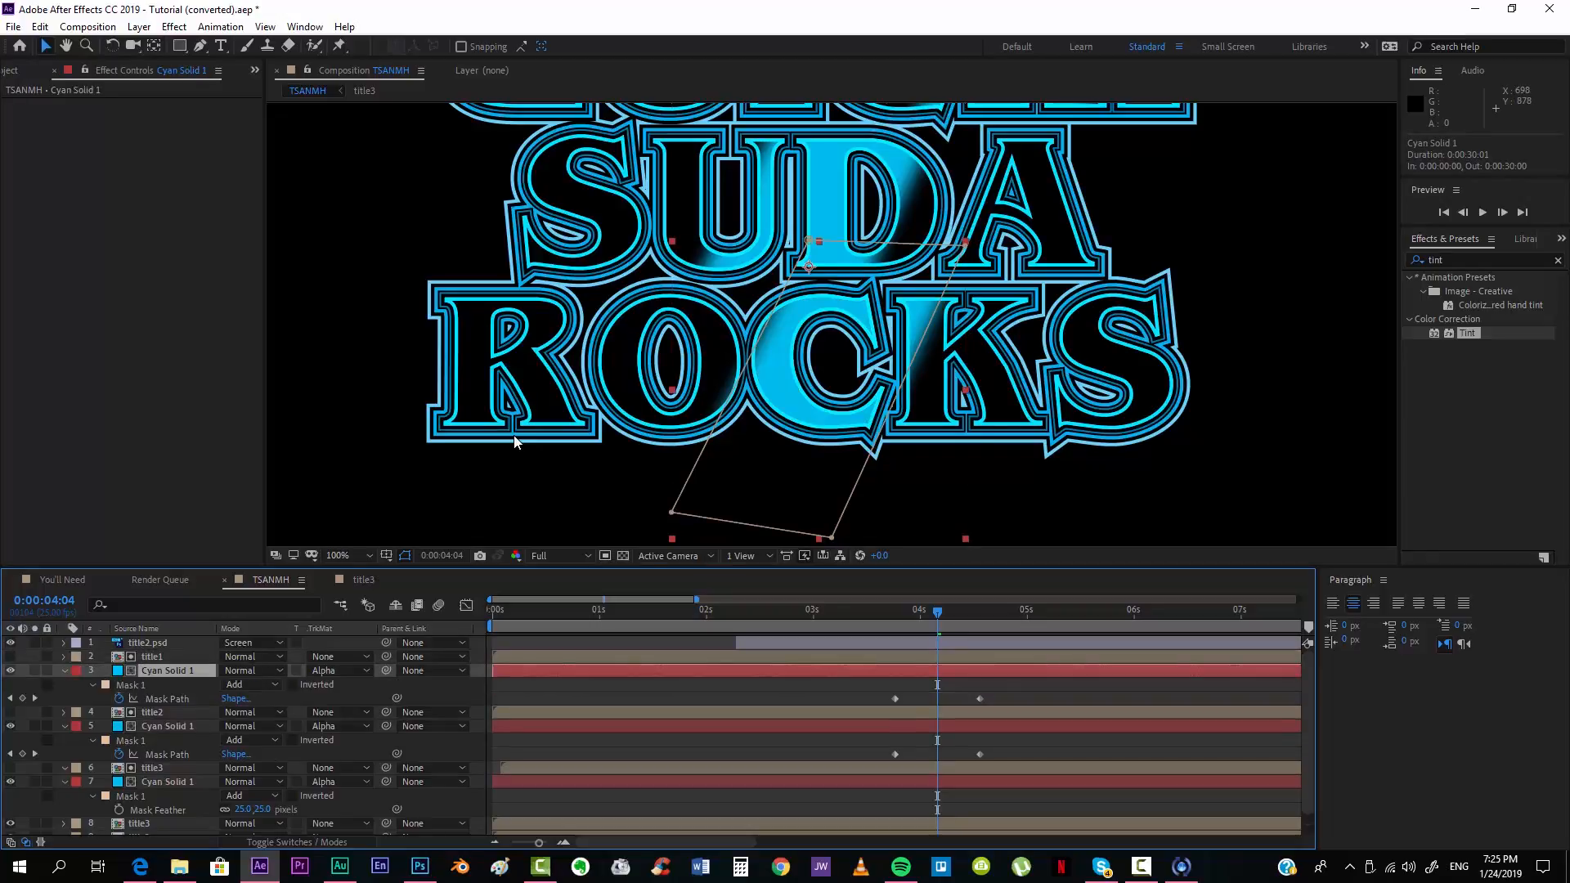
{"action": "left_click_drag", "start_coordinate": [875, 692], "coordinate": [1005, 706]}
{"action": "key", "text": "alt+Right"}
{"action": "key", "text": "alt+Right"}
{"action": "key", "text": "alt+Right"}
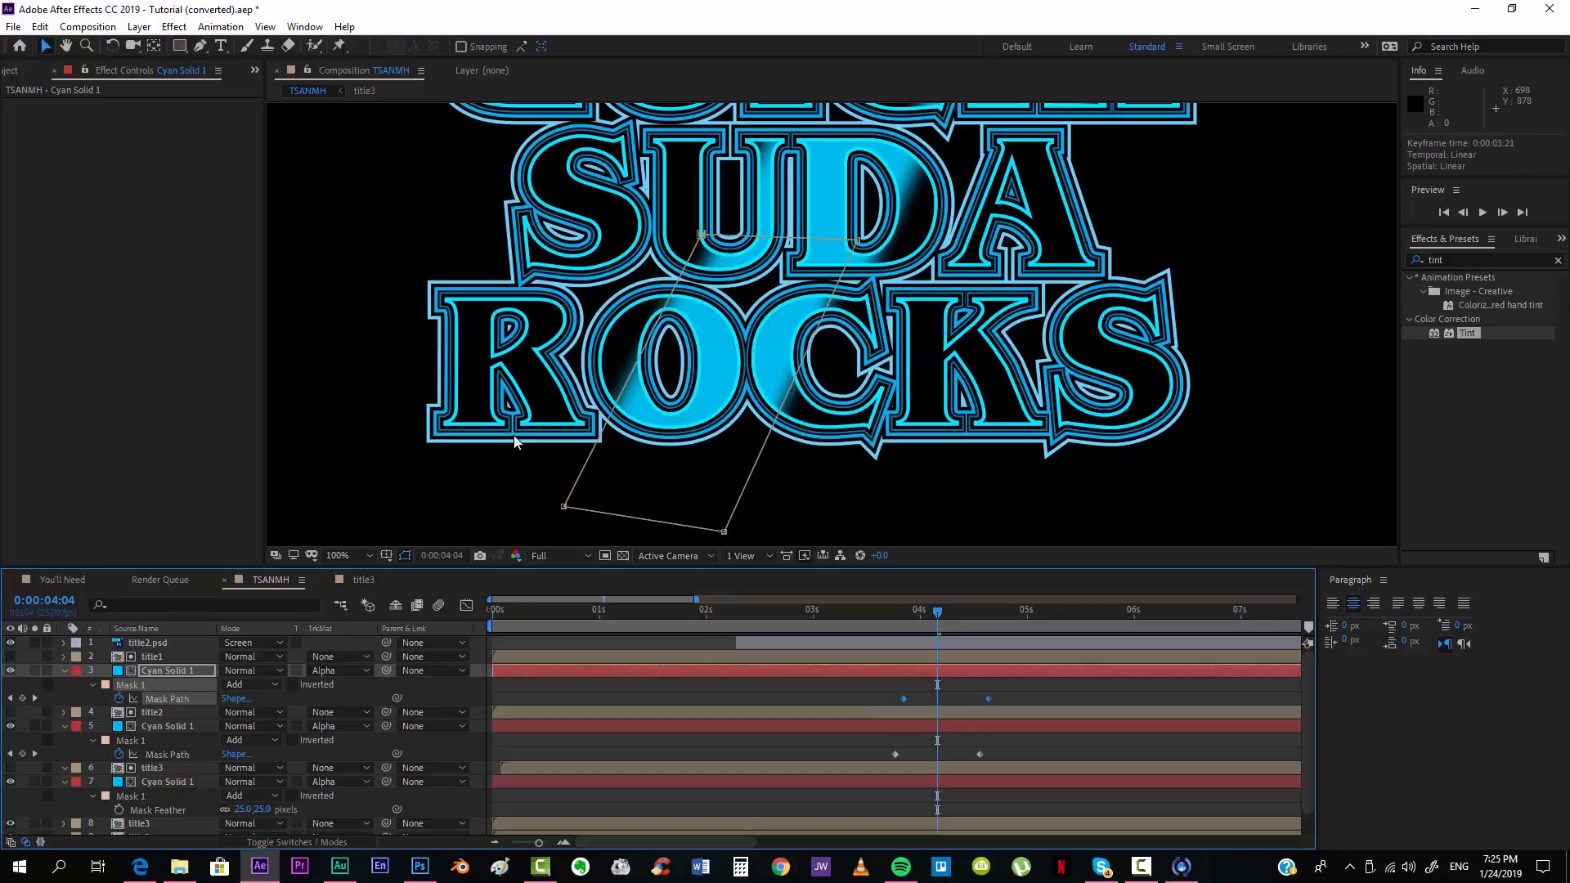
{"action": "scroll", "coordinate": [515, 442], "scroll_direction": "up", "scroll_amount": 1}
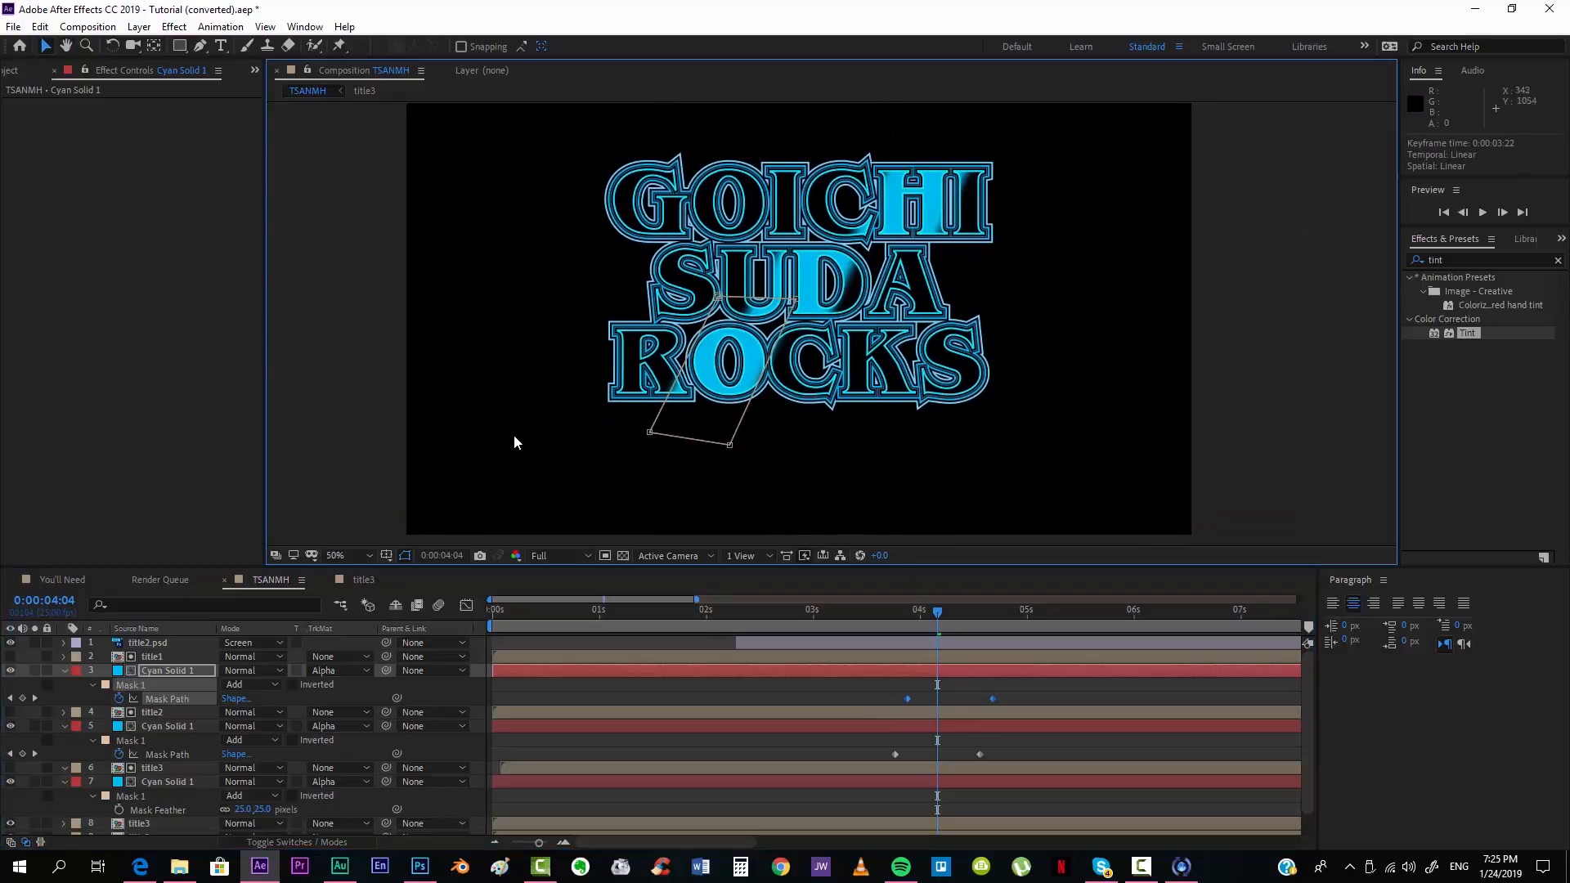
Step: Play the whole title animation from the start, then replay the staggered highlight sweeps across all three lines
{"action": "key", "text": "space"}
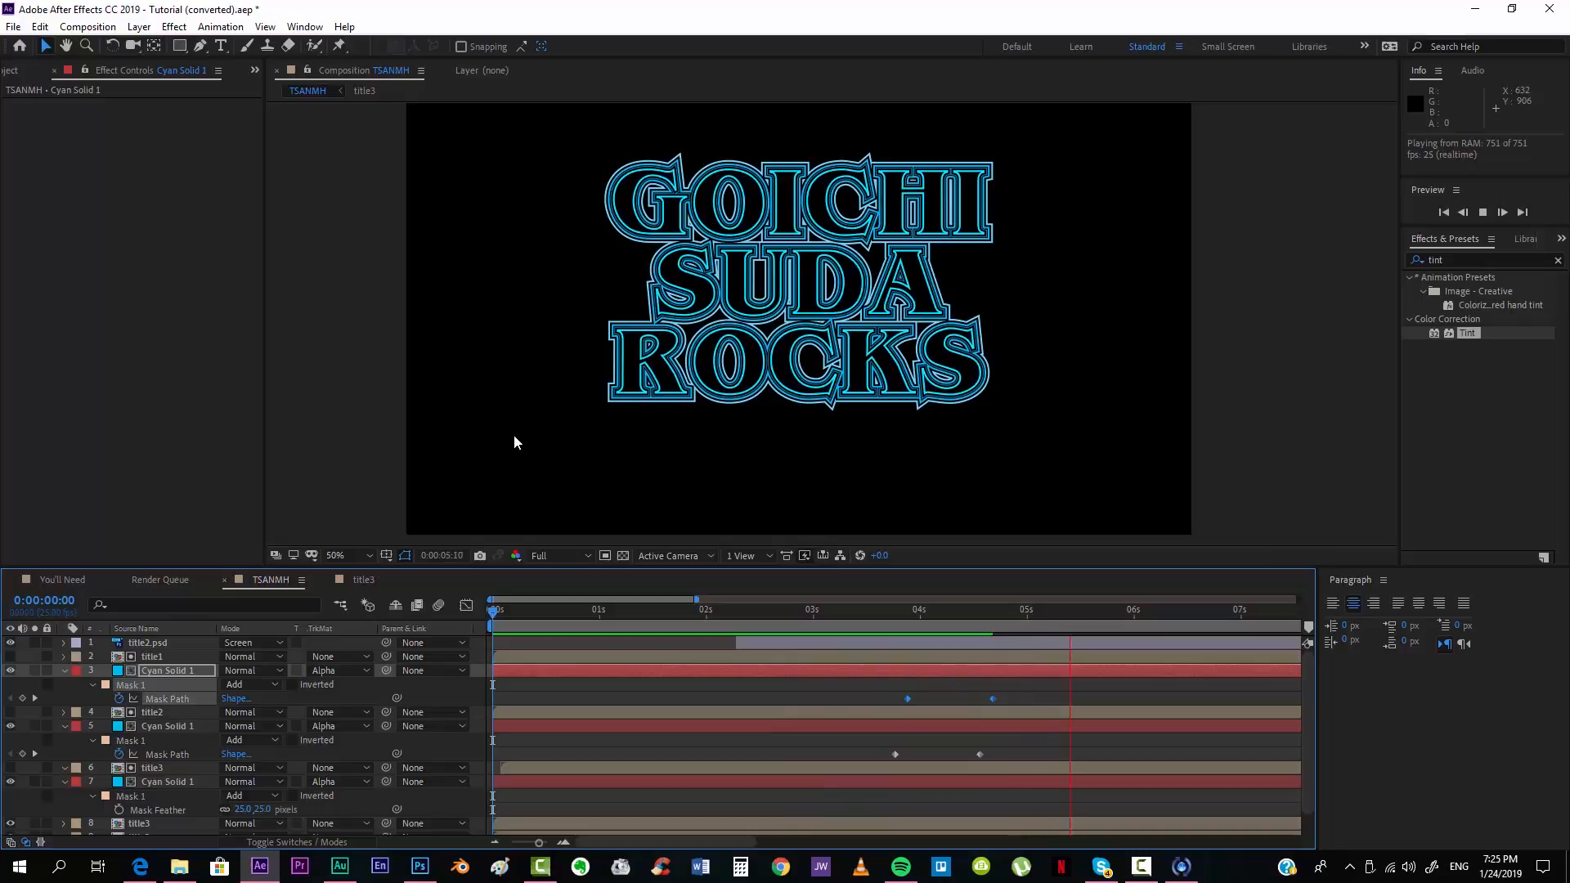
{"action": "key", "text": "space"}
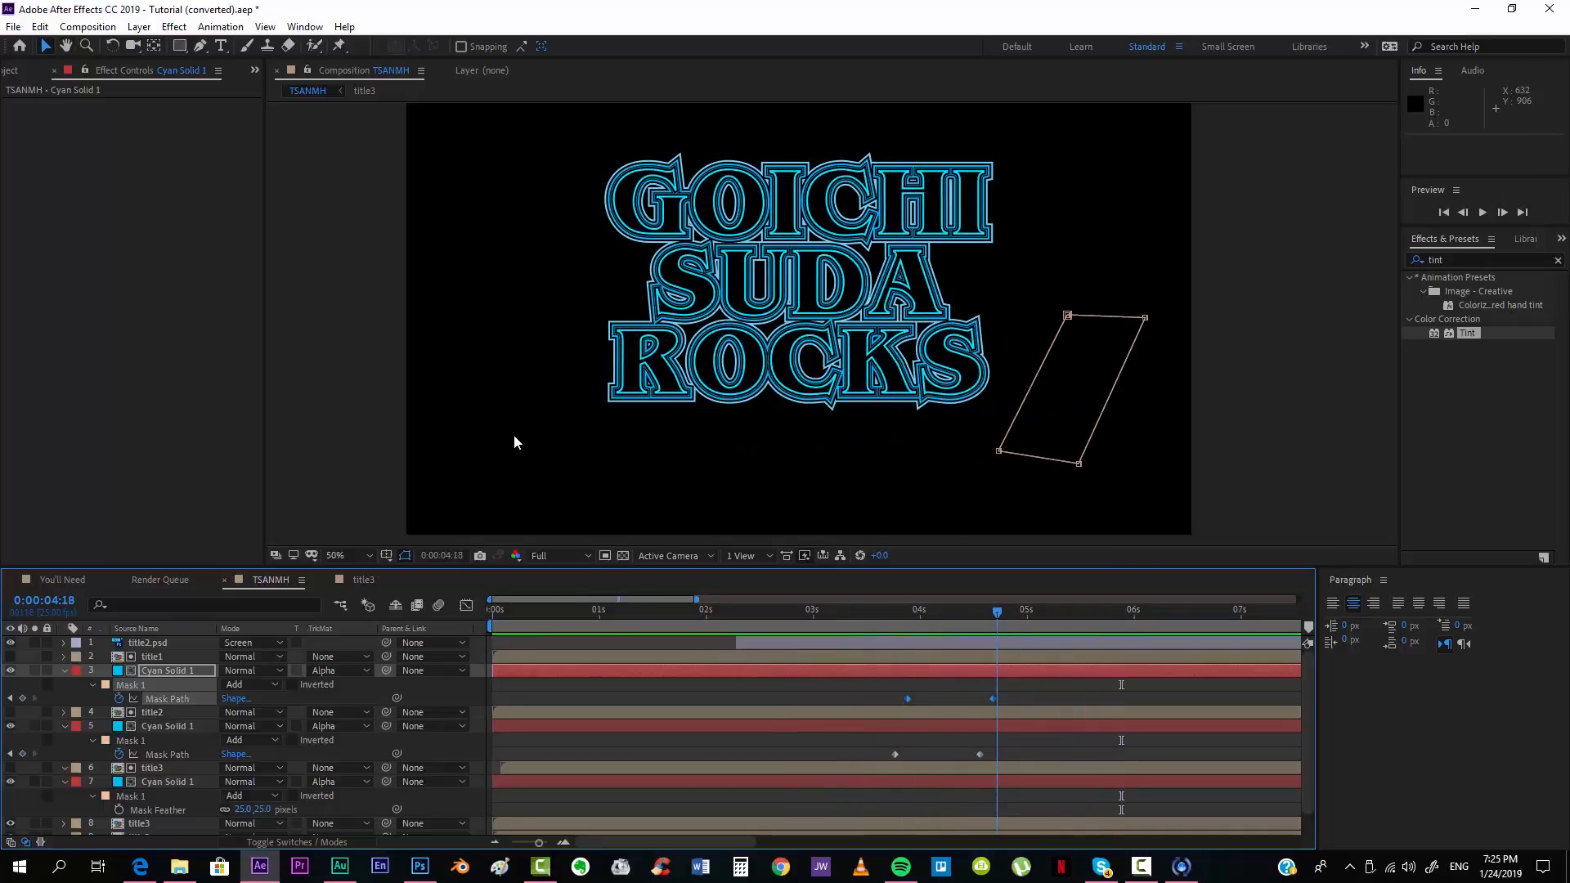
{"action": "key", "text": "Page_Up"}
{"action": "key", "text": "Page_Up"}
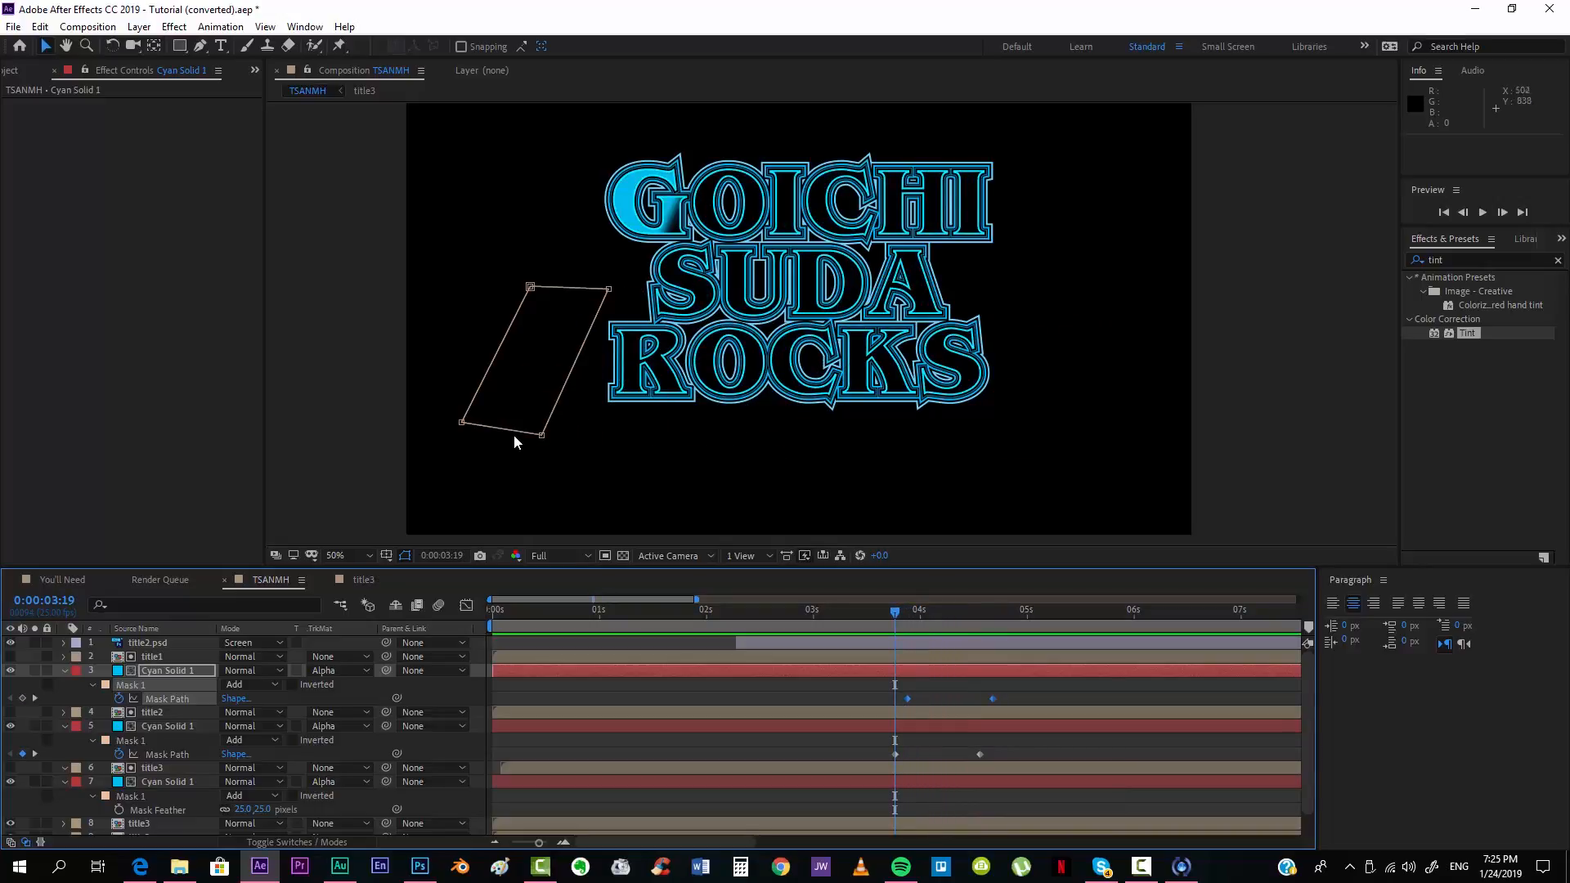
{"action": "key", "text": "space"}
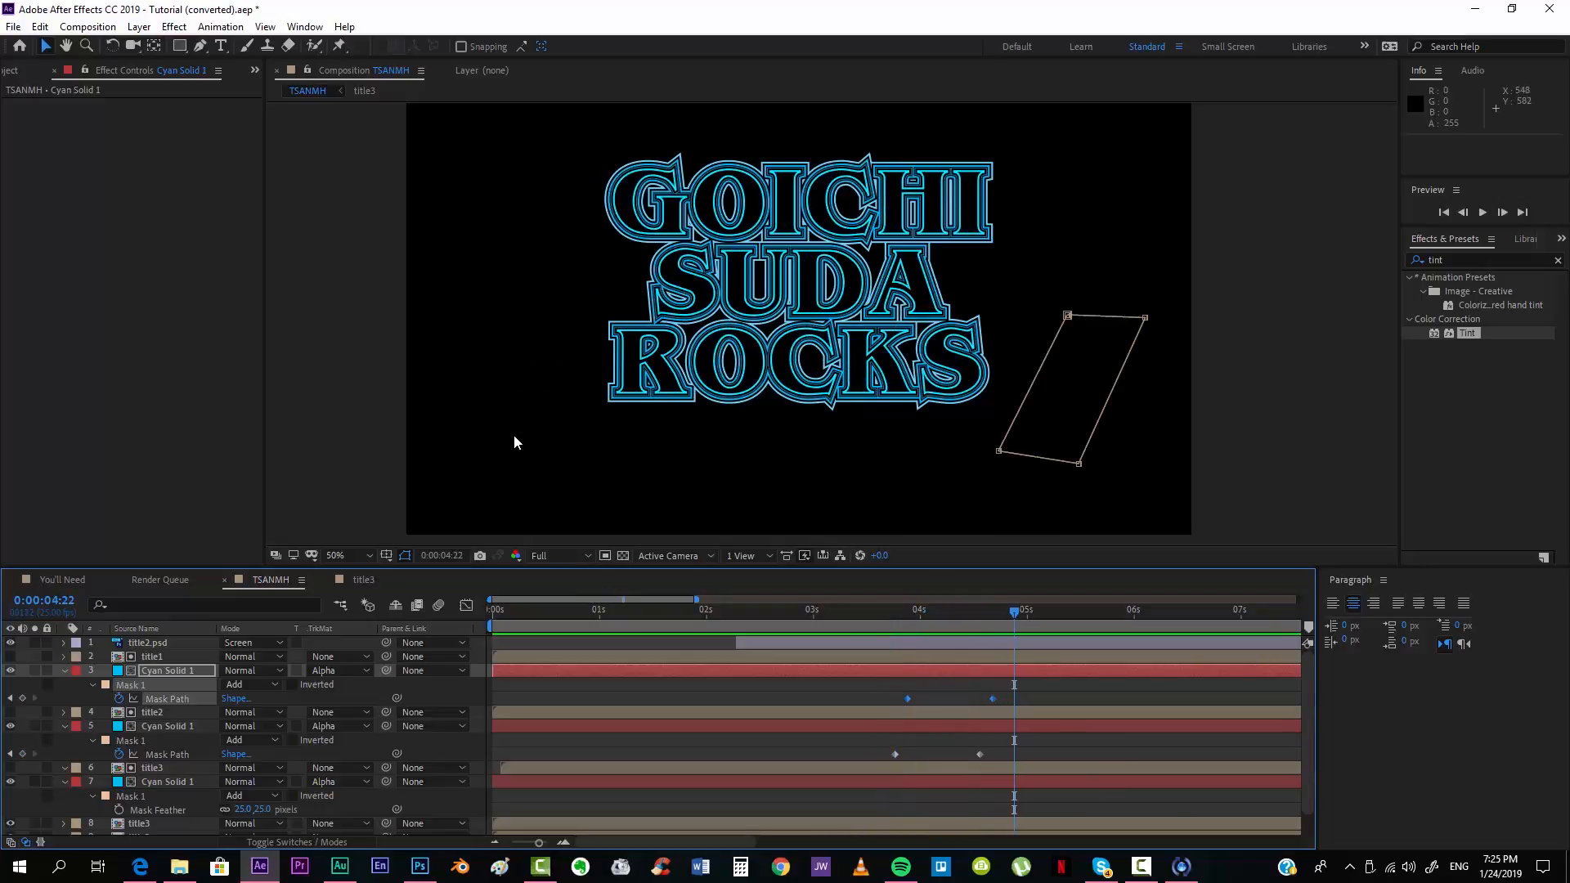
Step: Add a text layer reading "frikanih fx" to the composition
{"action": "scroll", "coordinate": [513, 443], "scroll_direction": "up", "scroll_amount": 1}
{"action": "scroll", "coordinate": [513, 442], "scroll_direction": "down", "scroll_amount": 1}
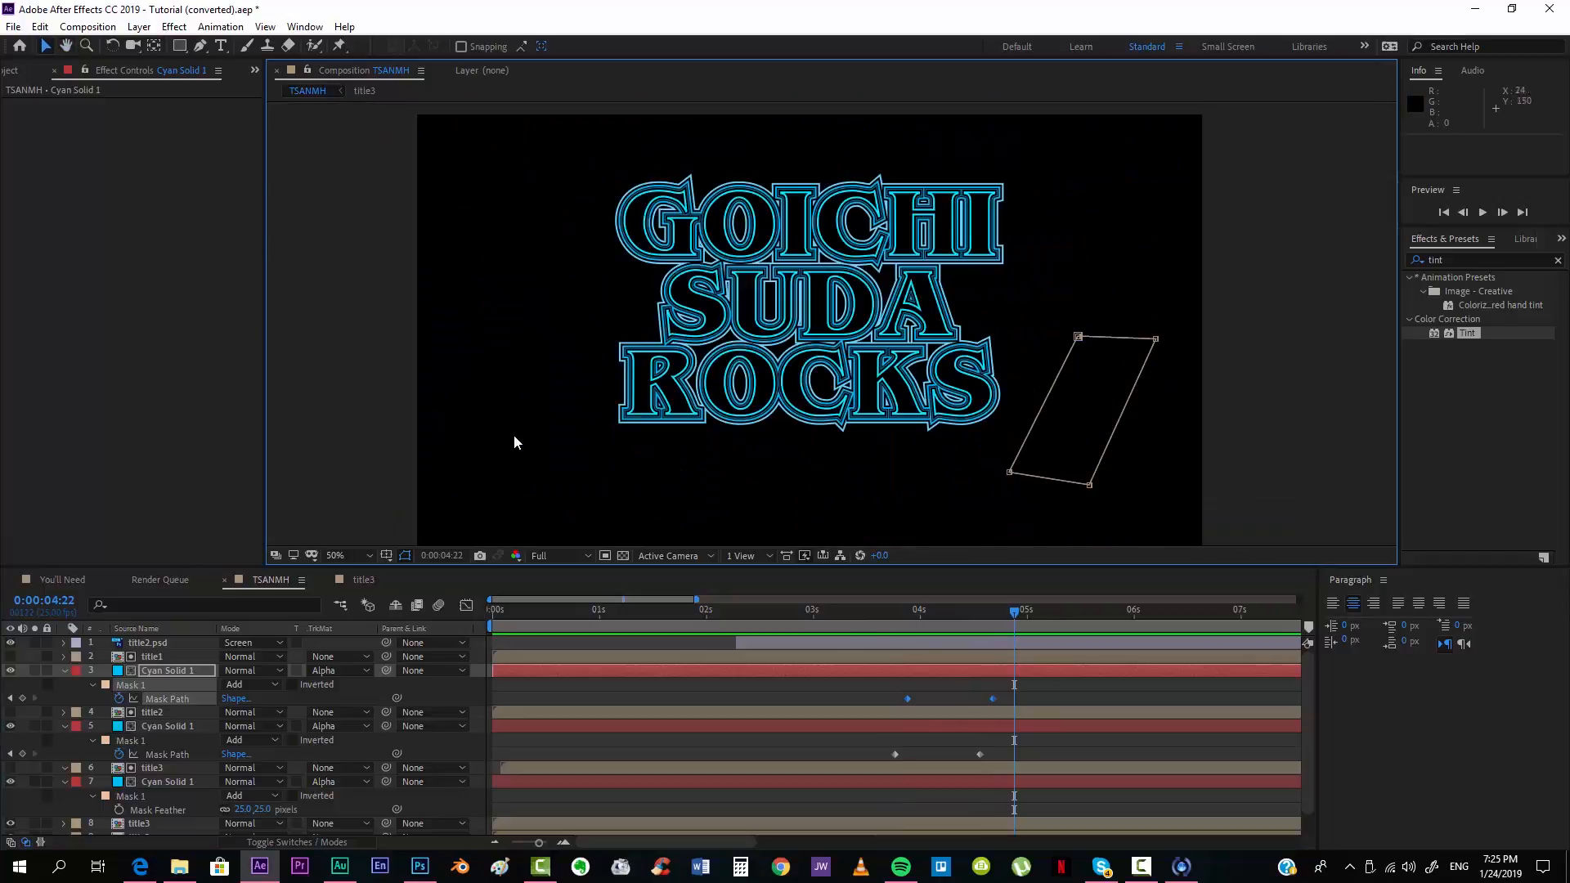
{"action": "key", "text": "ctrl+t"}
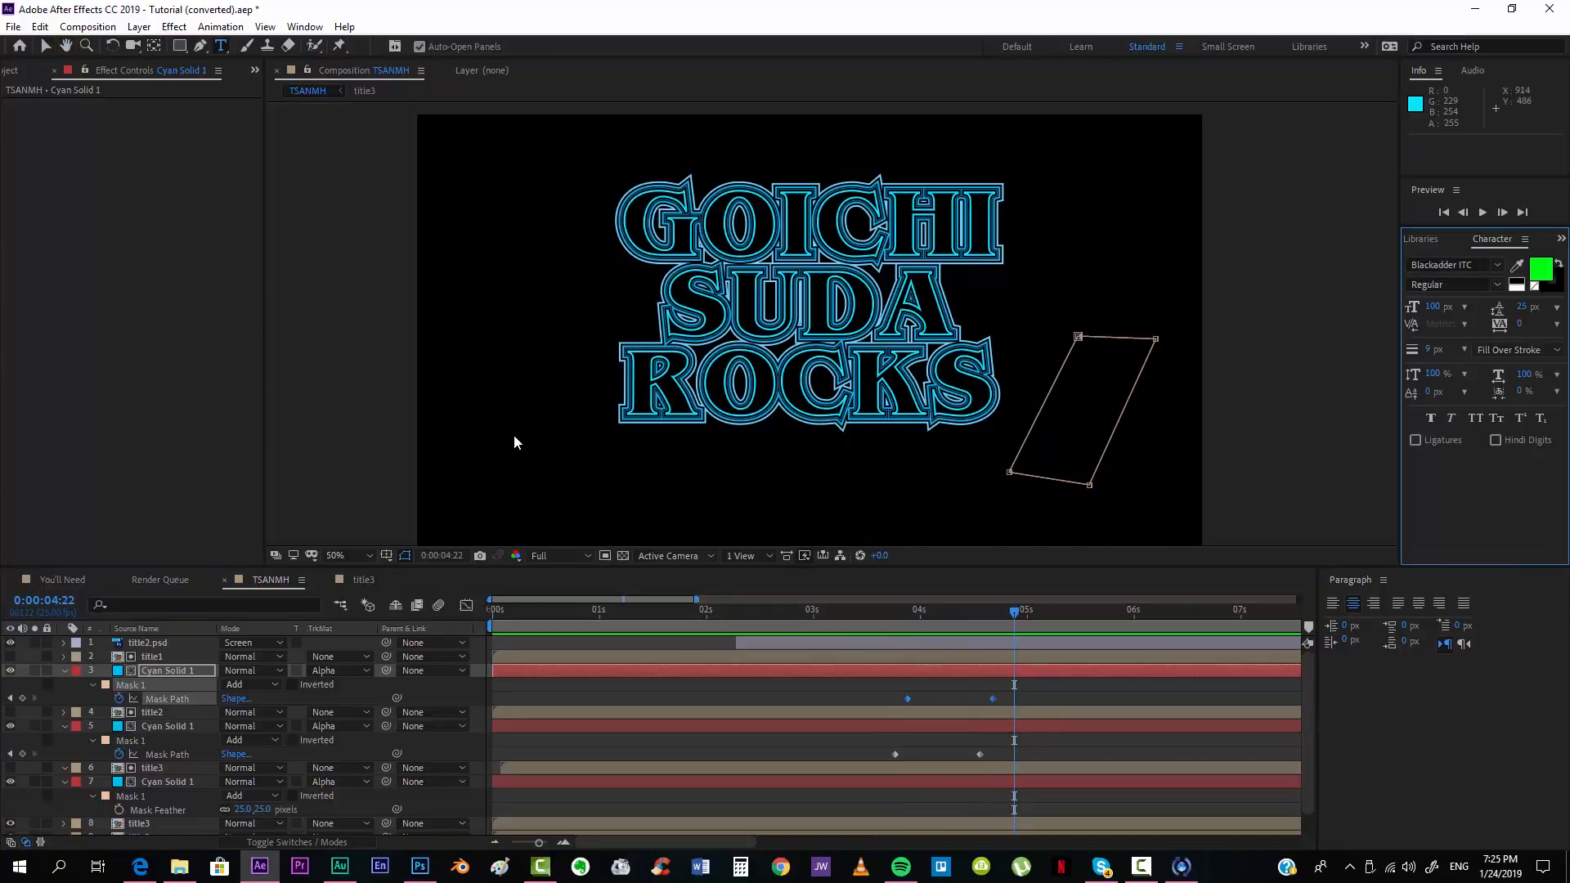
{"action": "left_click", "coordinate": [513, 442]}
{"action": "type", "text": "f"}
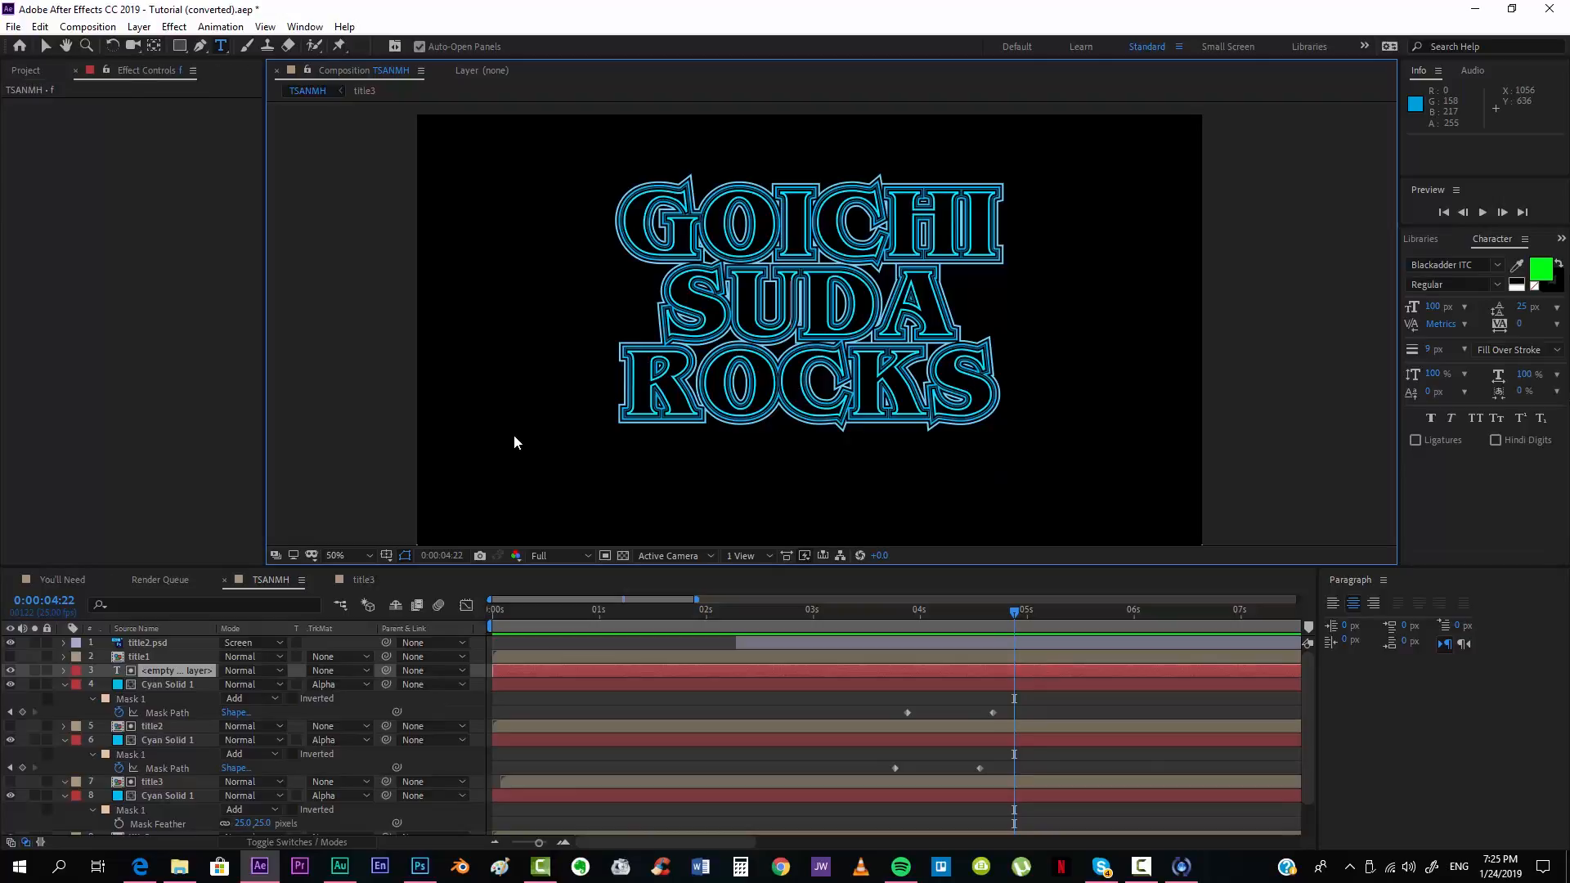
{"action": "type", "text": "rikanih fx"}
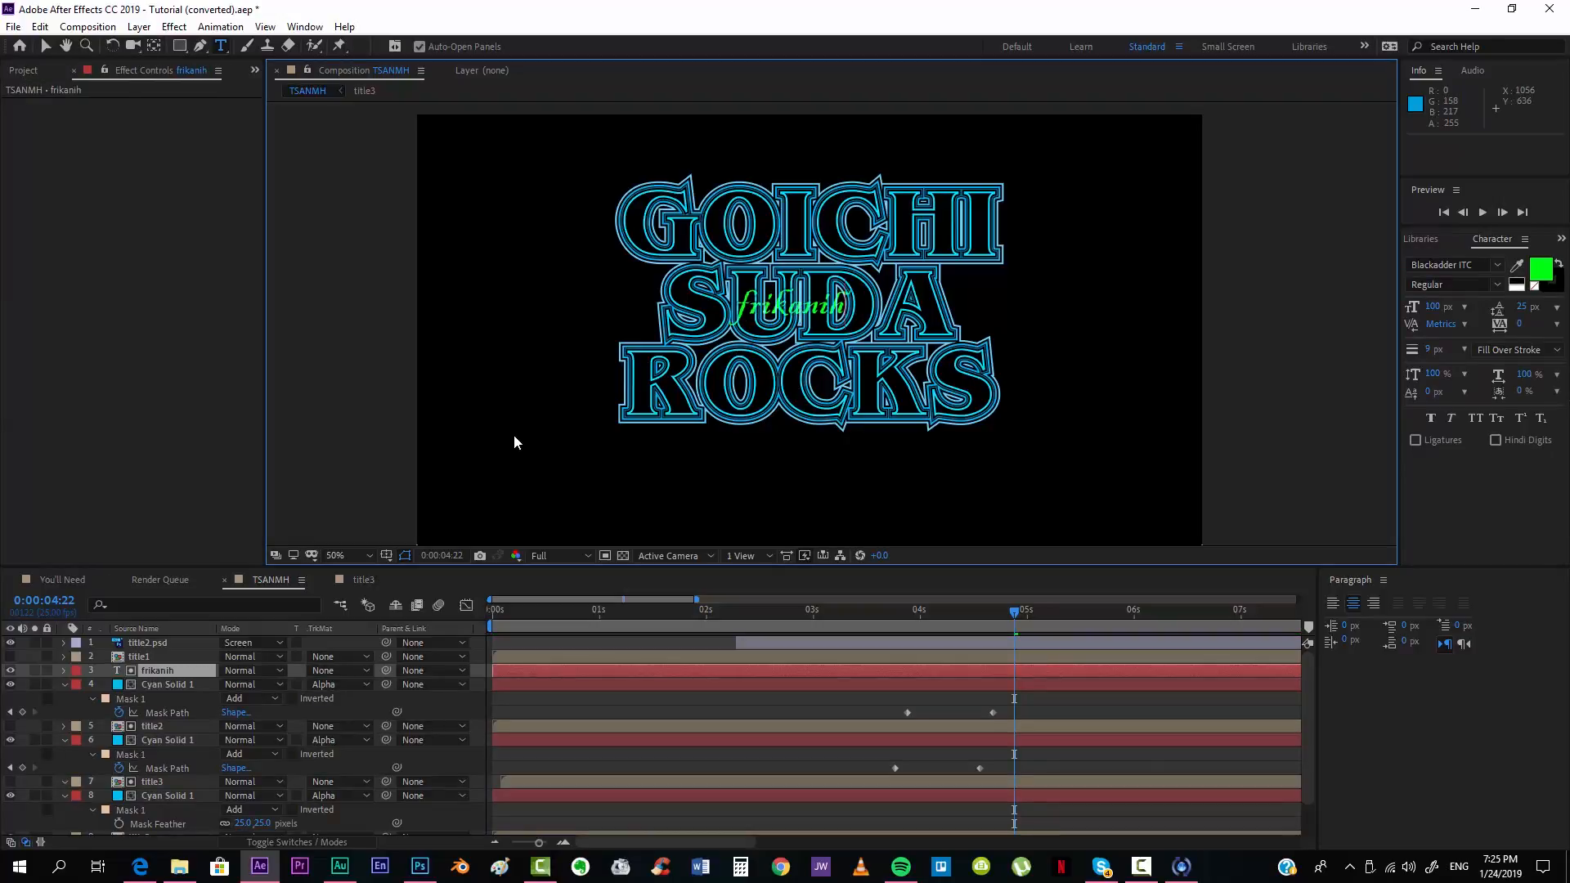
Step: Set the fill colour of all the "frikanih fx" text to white, FFFFFF
{"action": "key", "text": "ctrl+a"}
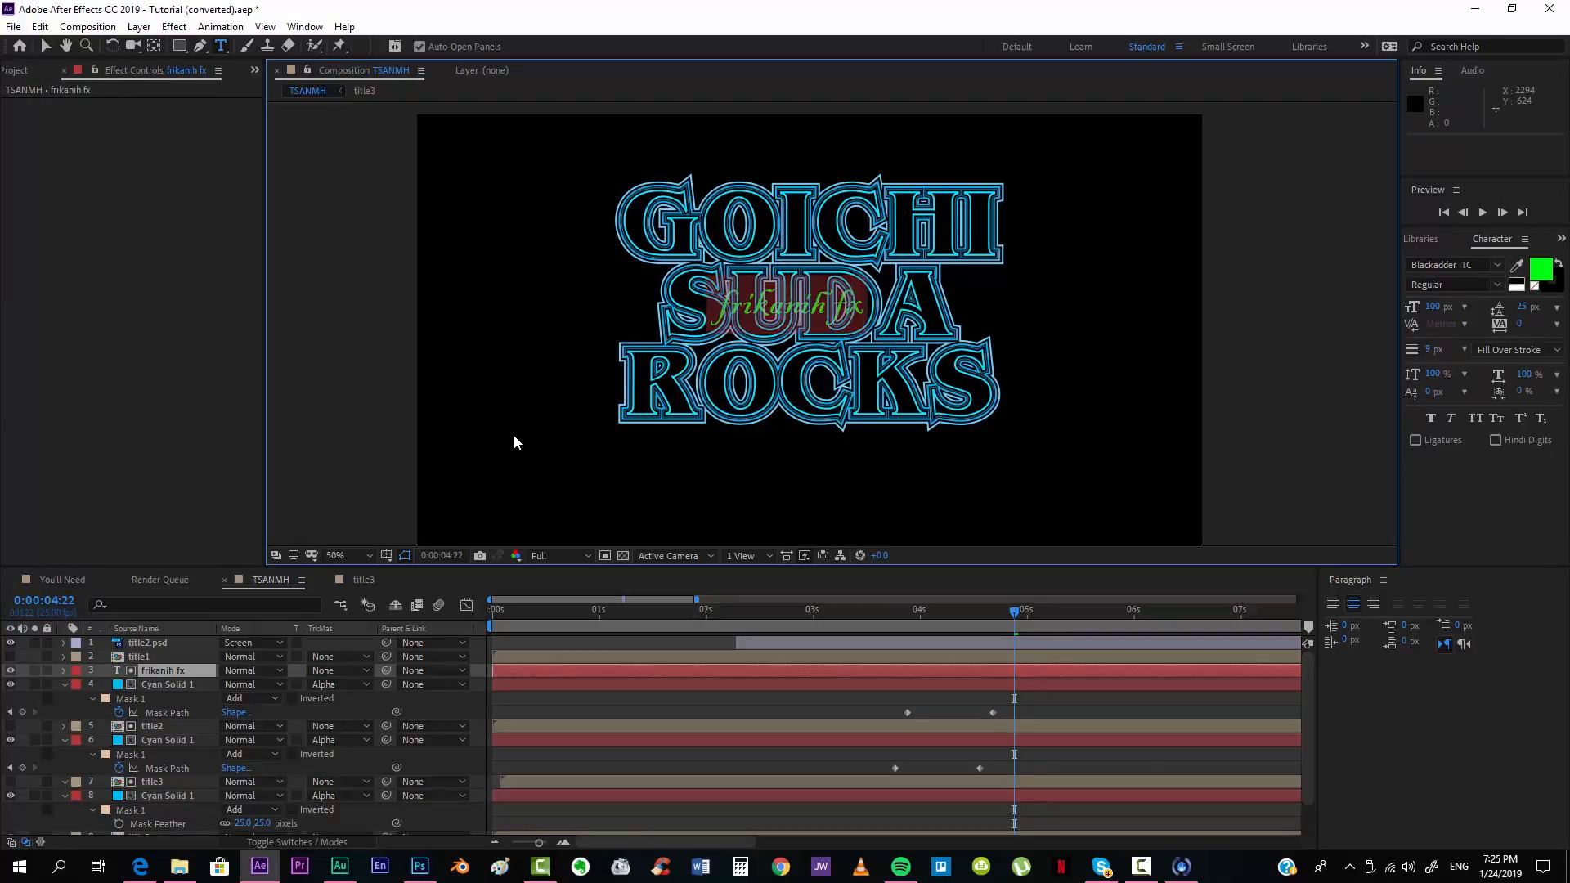
{"action": "left_click", "coordinate": [1541, 268]}
{"action": "left_click", "coordinate": [1169, 278]}
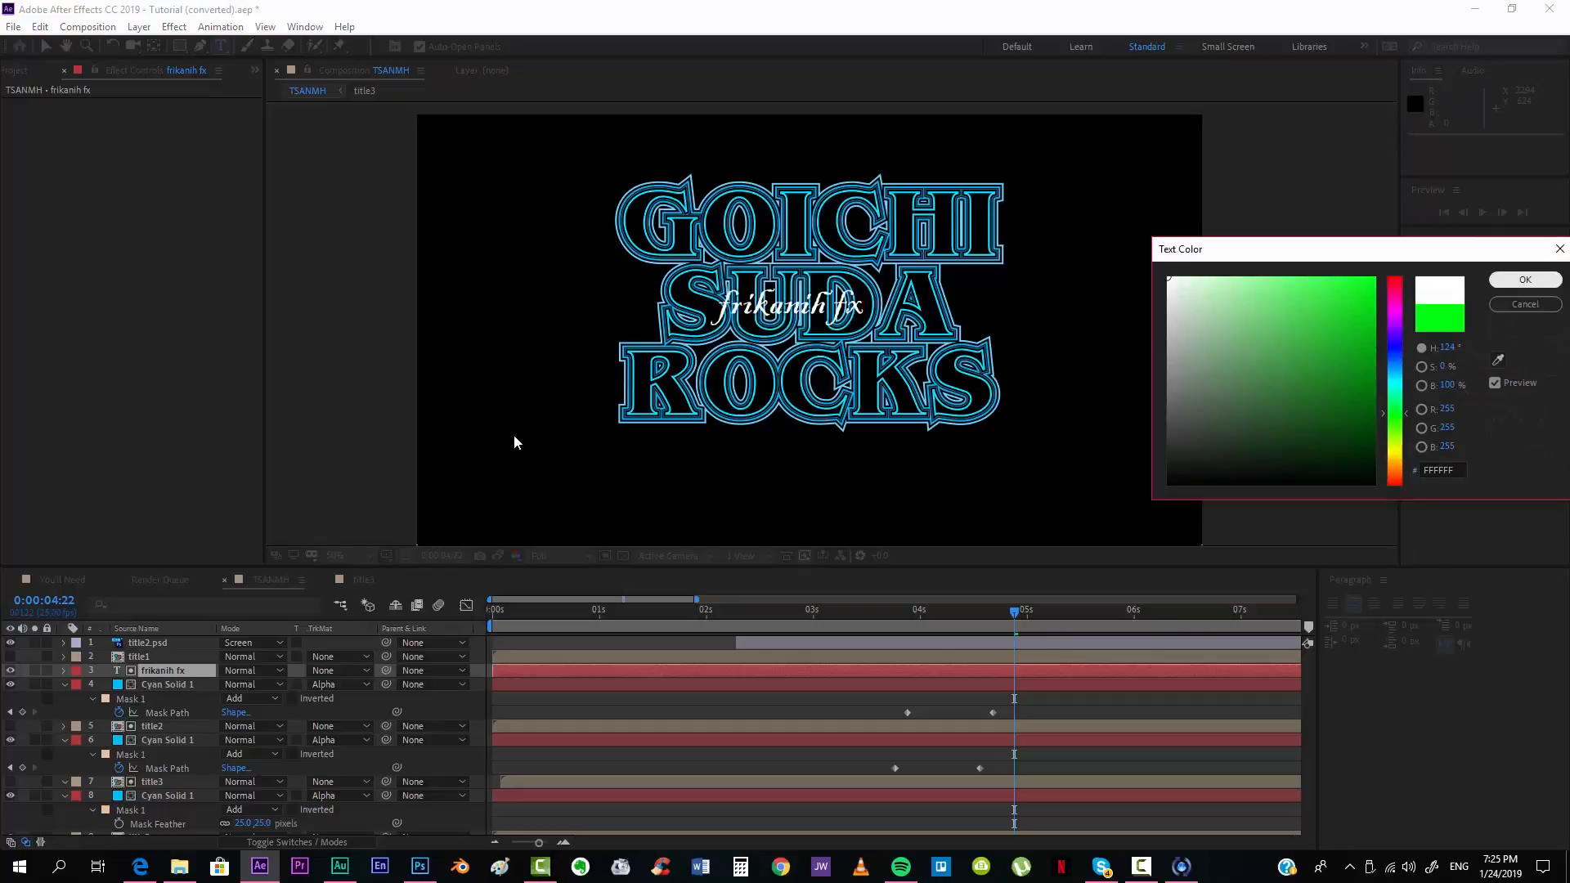
{"action": "left_click", "coordinate": [1525, 279]}
Step: Set the "frikanih fx" text's font to Friday13 and move it beneath the ROCKS line to position 954, 890
{"action": "left_click", "coordinate": [1444, 264]}
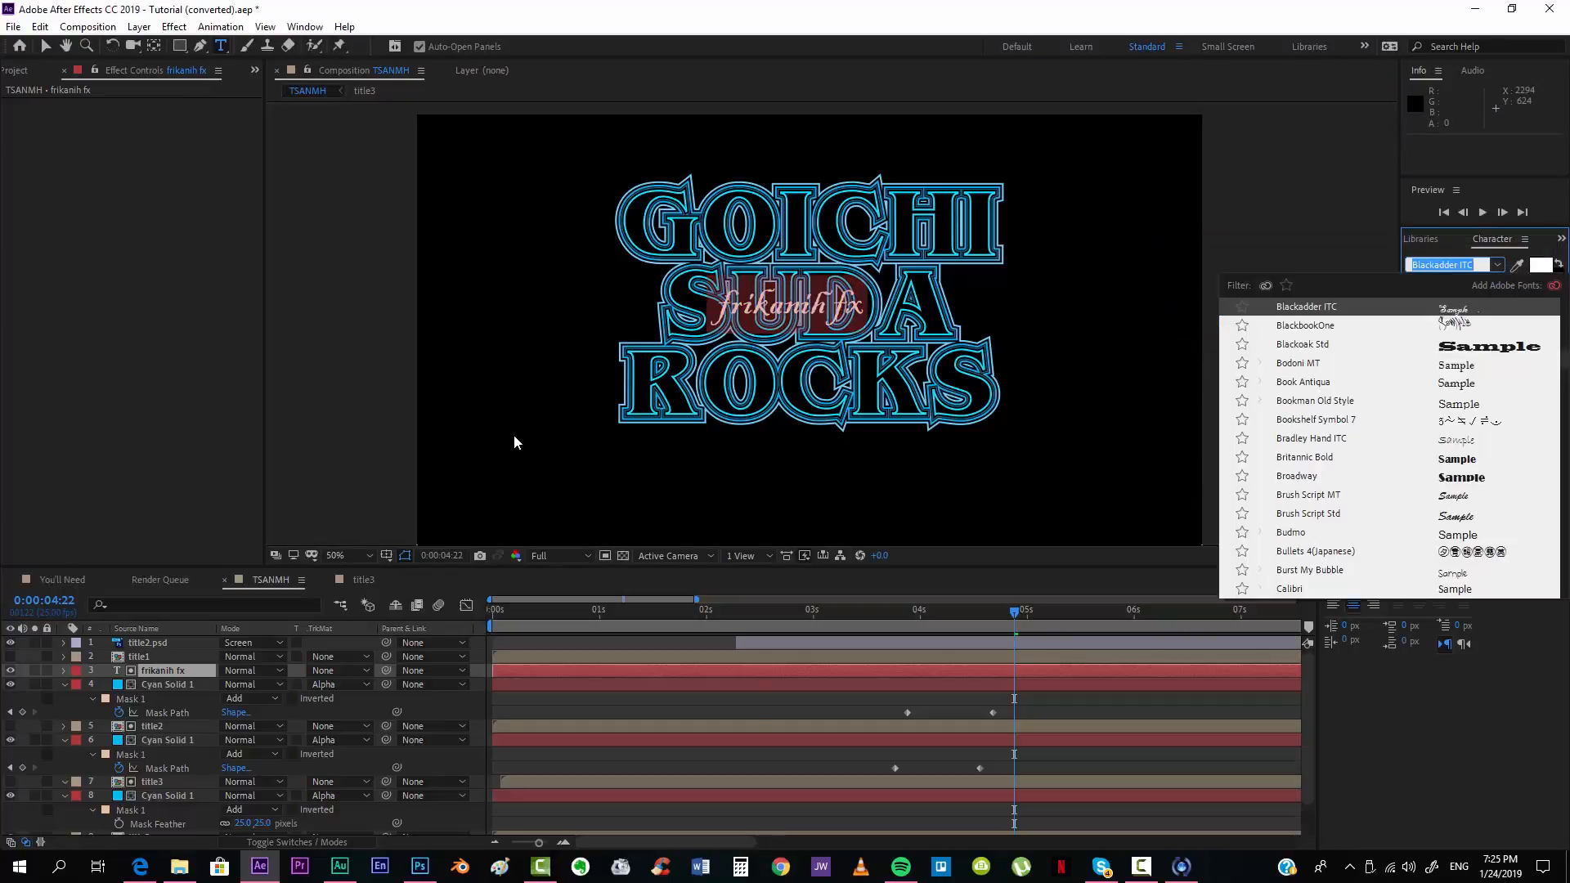
{"action": "type", "text": "frida"}
{"action": "key", "text": "Return"}
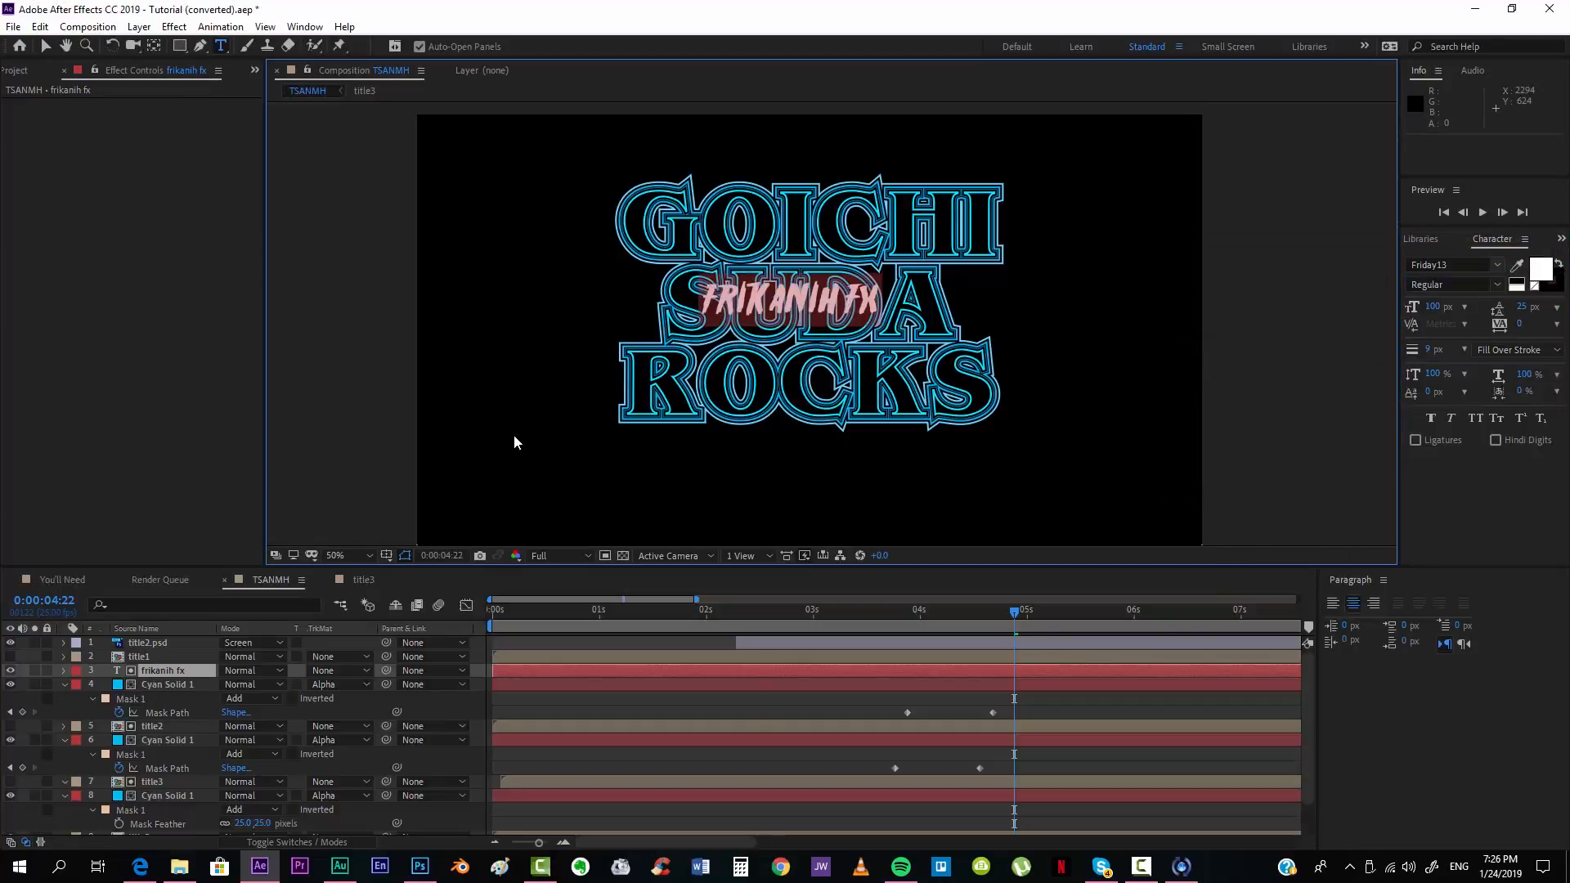
{"action": "key", "text": "v"}
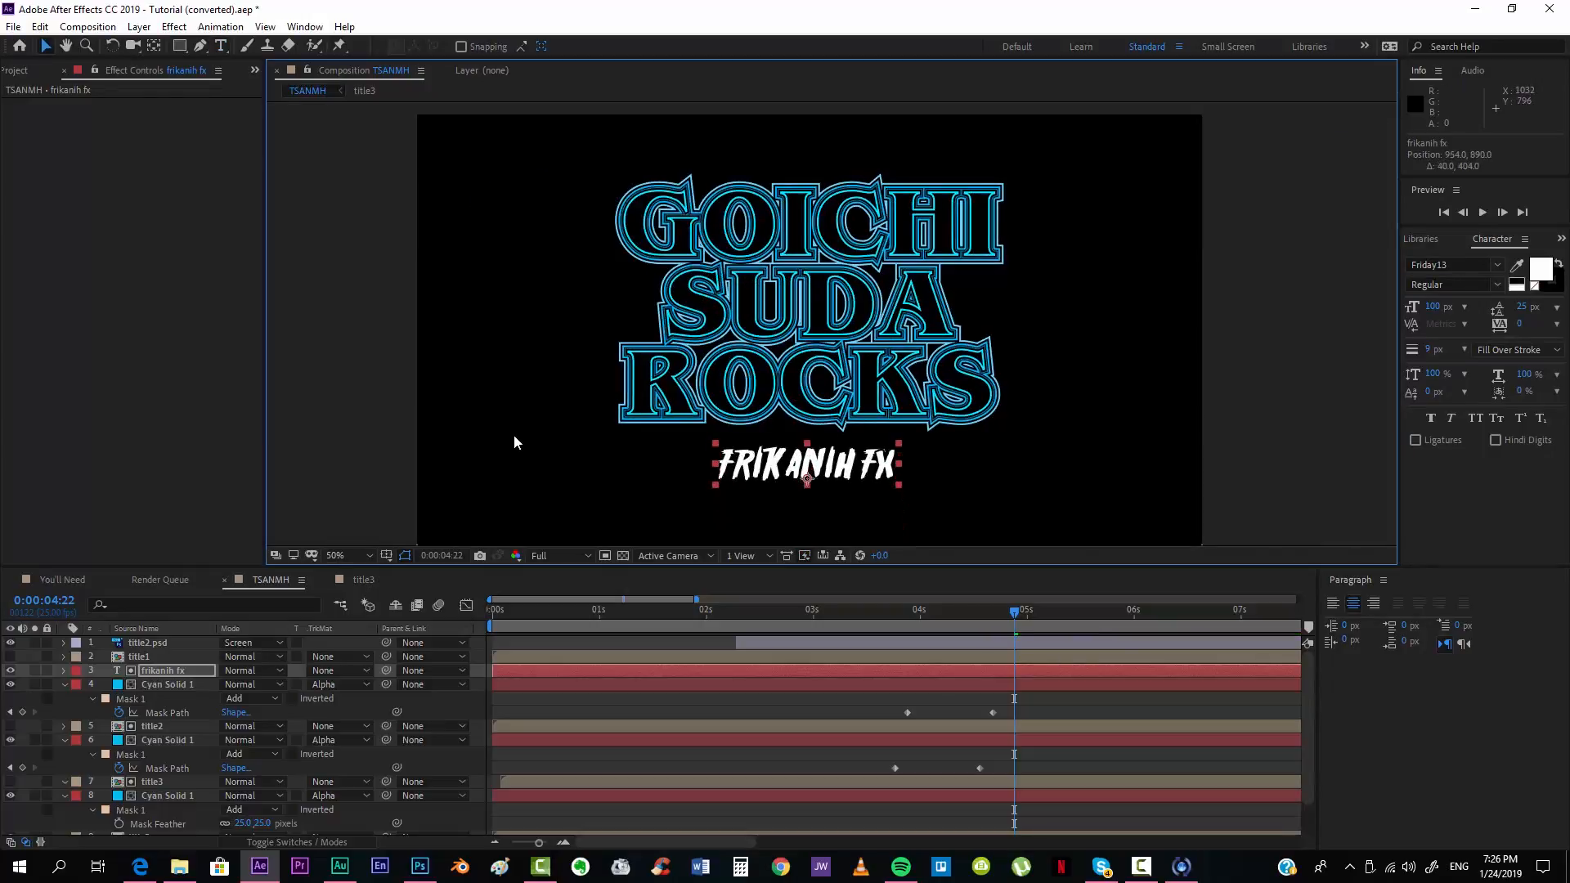
Step: Enlarge the "frikanih fx" text to a font size of 146 px
{"action": "key", "text": "period"}
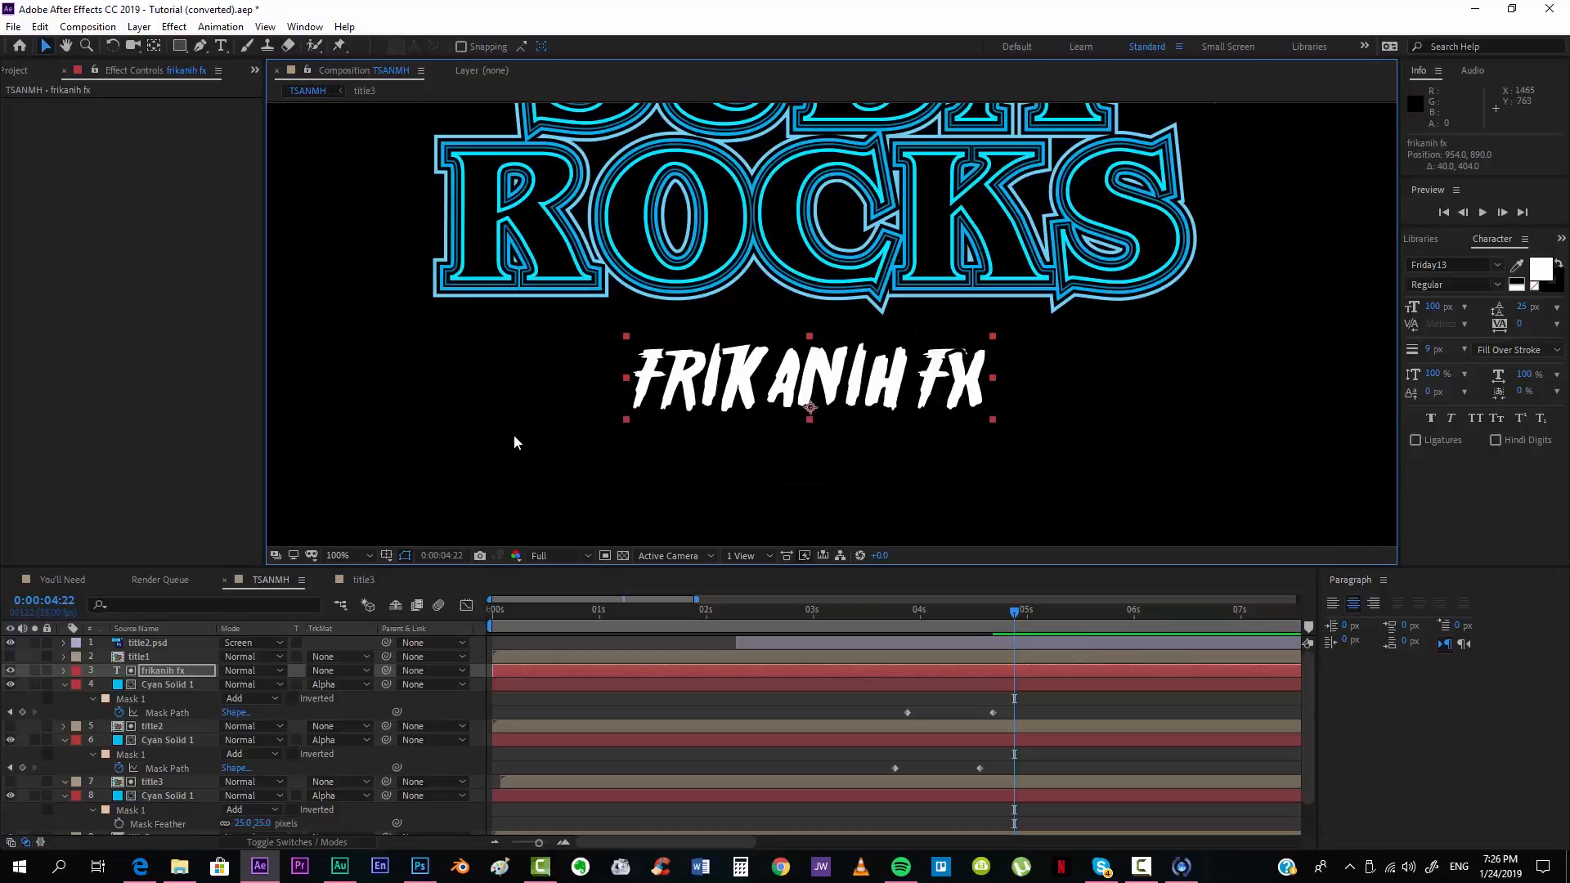
{"action": "key", "text": "ctrl+shift+period"}
{"action": "key", "text": "ctrl+shift+period"}
{"action": "key", "text": "ctrl+shift+period"}
{"action": "key", "text": "ctrl+shift+period"}
{"action": "key", "text": "ctrl+shift+period"}
{"action": "key", "text": "ctrl+shift+period"}
{"action": "key", "text": "ctrl+shift+period"}
{"action": "key", "text": "ctrl+shift+period"}
{"action": "key", "text": "ctrl+shift+period"}
{"action": "key", "text": "ctrl+shift+period"}
{"action": "key", "text": "ctrl+shift+period"}
{"action": "key", "text": "ctrl+shift+period"}
{"action": "key", "text": "ctrl+shift+period"}
{"action": "key", "text": "ctrl+shift+period"}
{"action": "key", "text": "ctrl+shift+period"}
{"action": "key", "text": "ctrl+shift+period"}
{"action": "key", "text": "ctrl+shift+period"}
{"action": "key", "text": "ctrl+shift+period"}
{"action": "key", "text": "ctrl+shift+period"}
{"action": "key", "text": "ctrl+shift+period"}
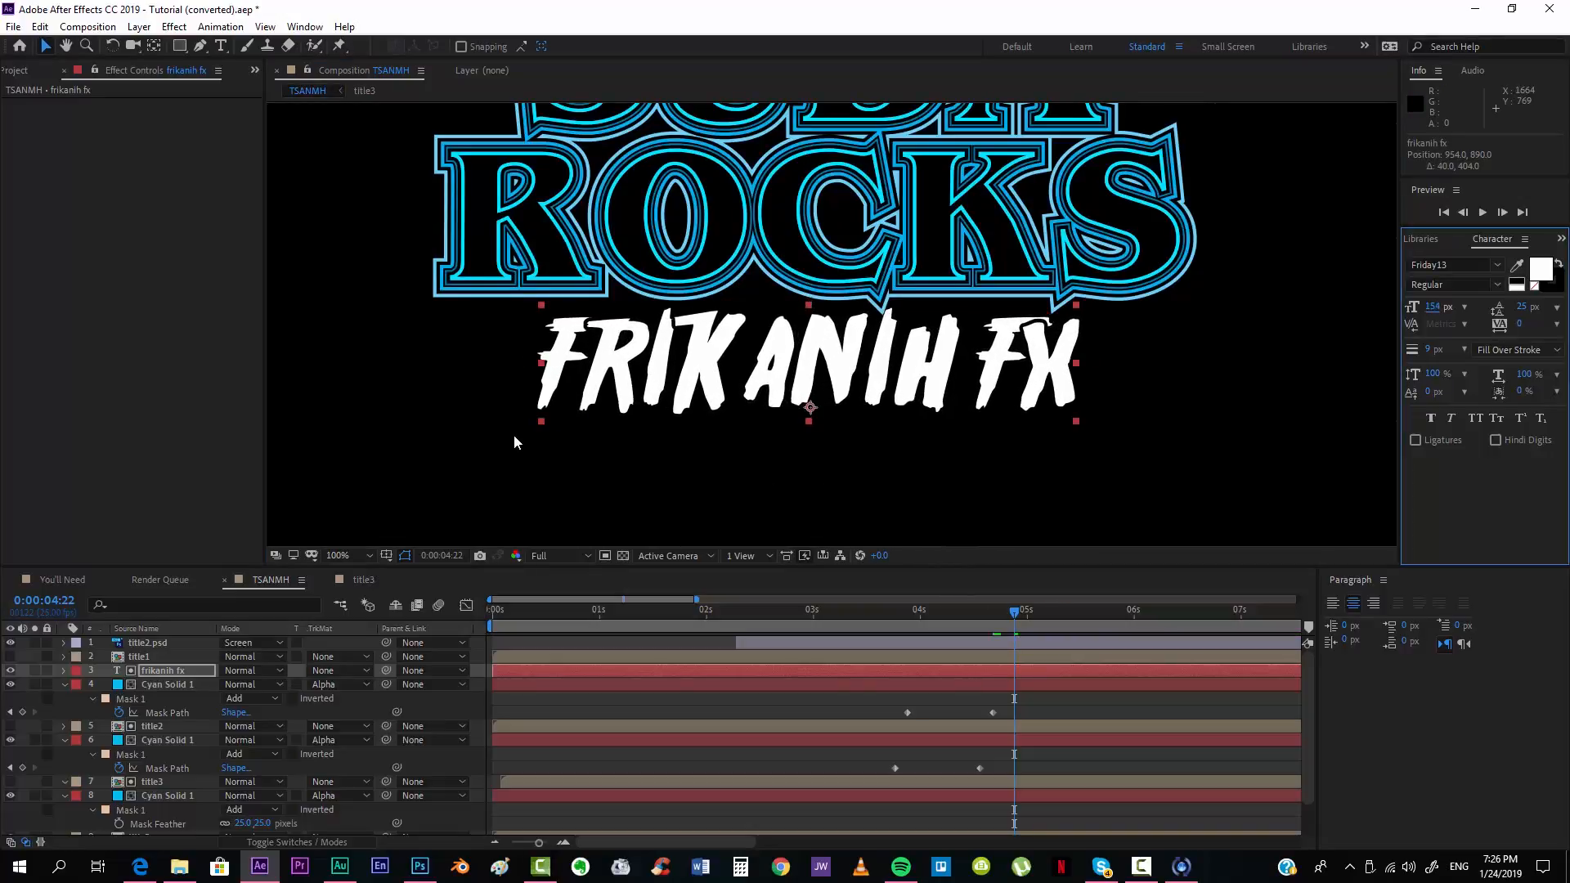
Step: Set the stroke width of all the "frikanih fx" text to 0 px and move the text to position 943, 922
{"action": "key", "text": "ctrl+t"}
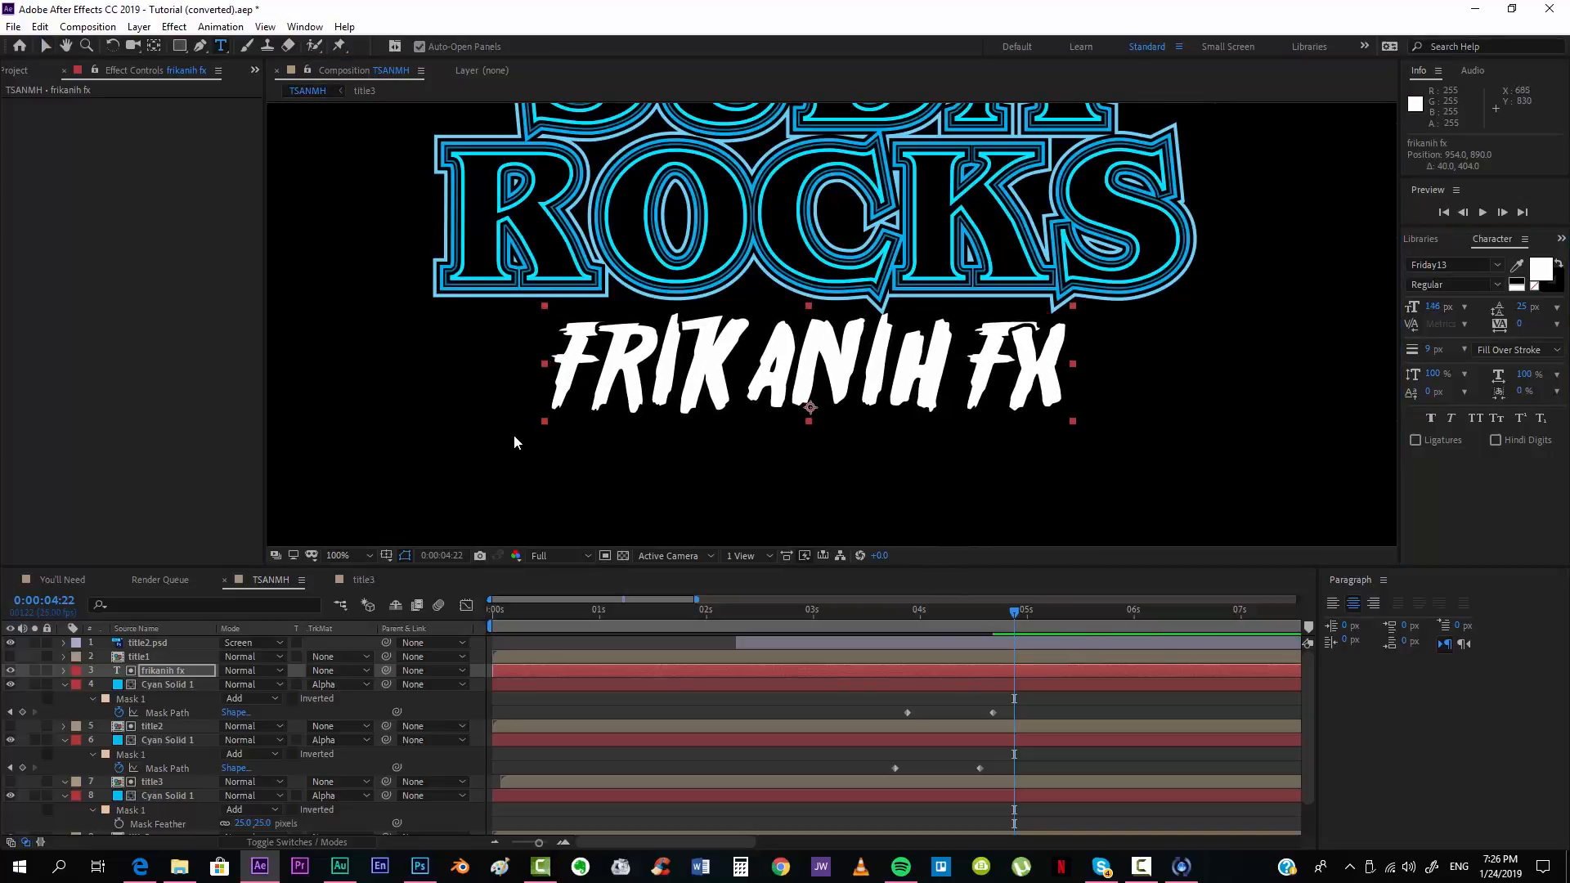
{"action": "left_click_drag", "start_coordinate": [551, 368], "coordinate": [1230, 346]}
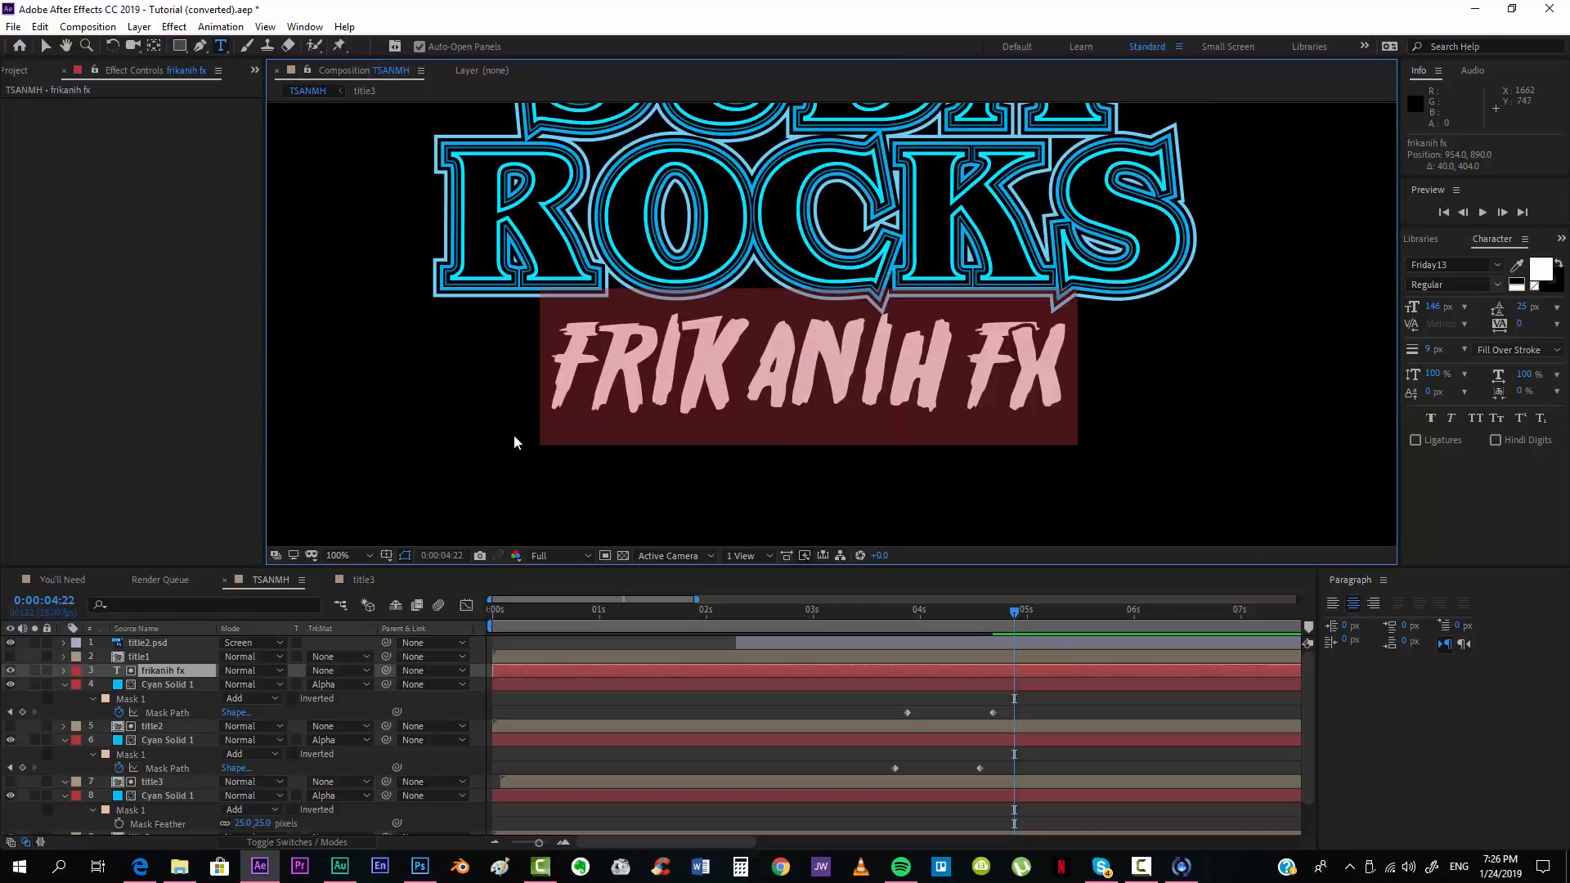
{"action": "left_click_drag", "start_coordinate": [1428, 349], "coordinate": [1390, 349]}
{"action": "key", "text": "Escape"}
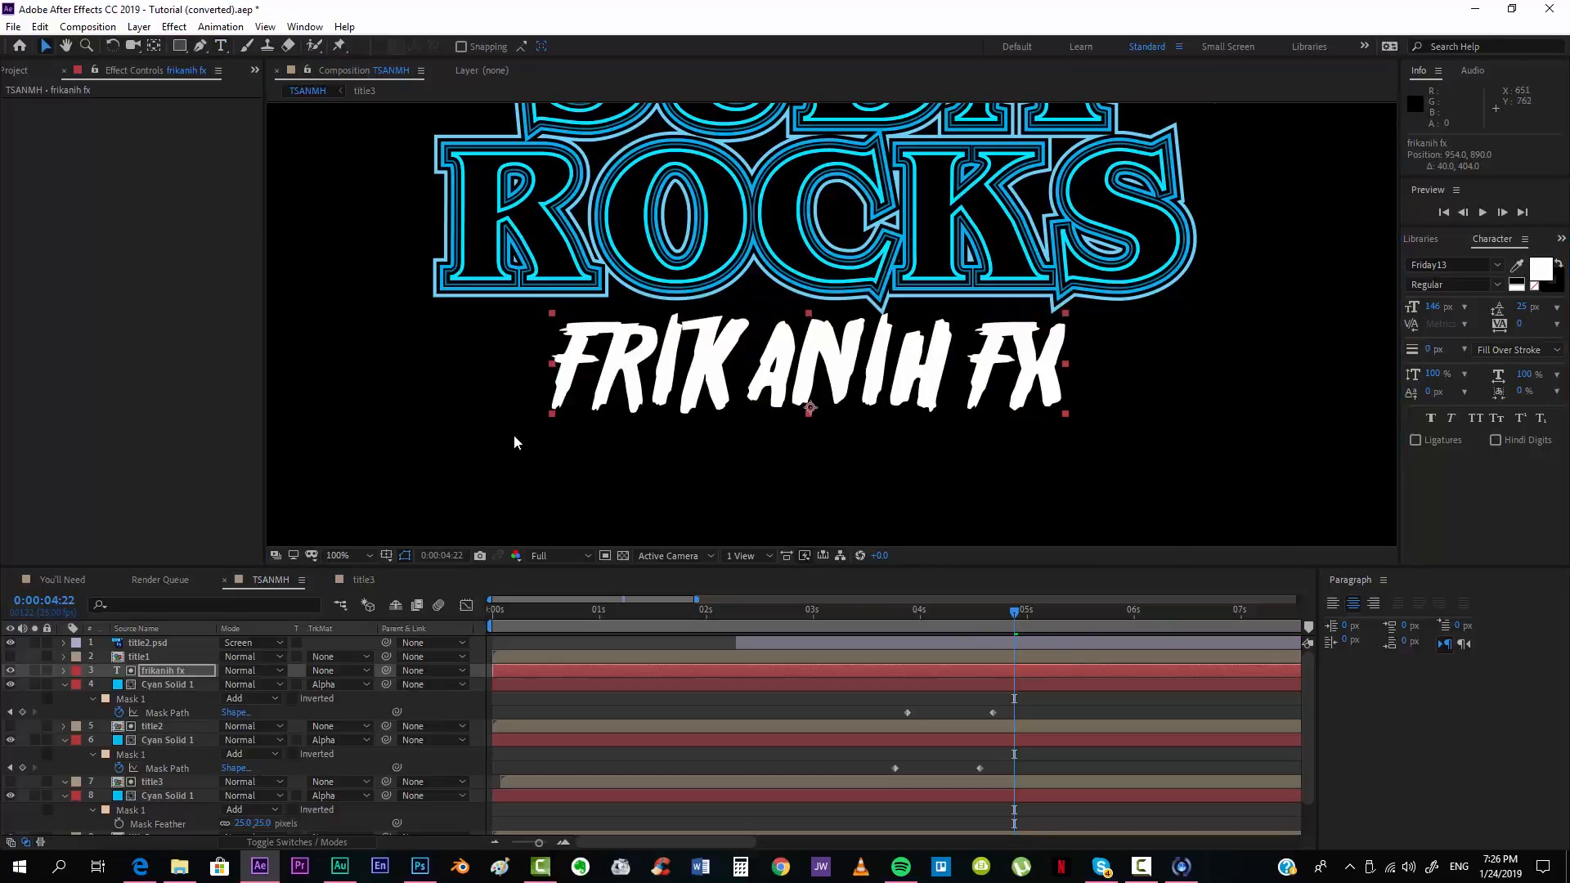
{"action": "left_click_drag", "start_coordinate": [866, 338], "coordinate": [863, 359]}
{"action": "left_click_drag", "start_coordinate": [846, 420], "coordinate": [836, 422]}
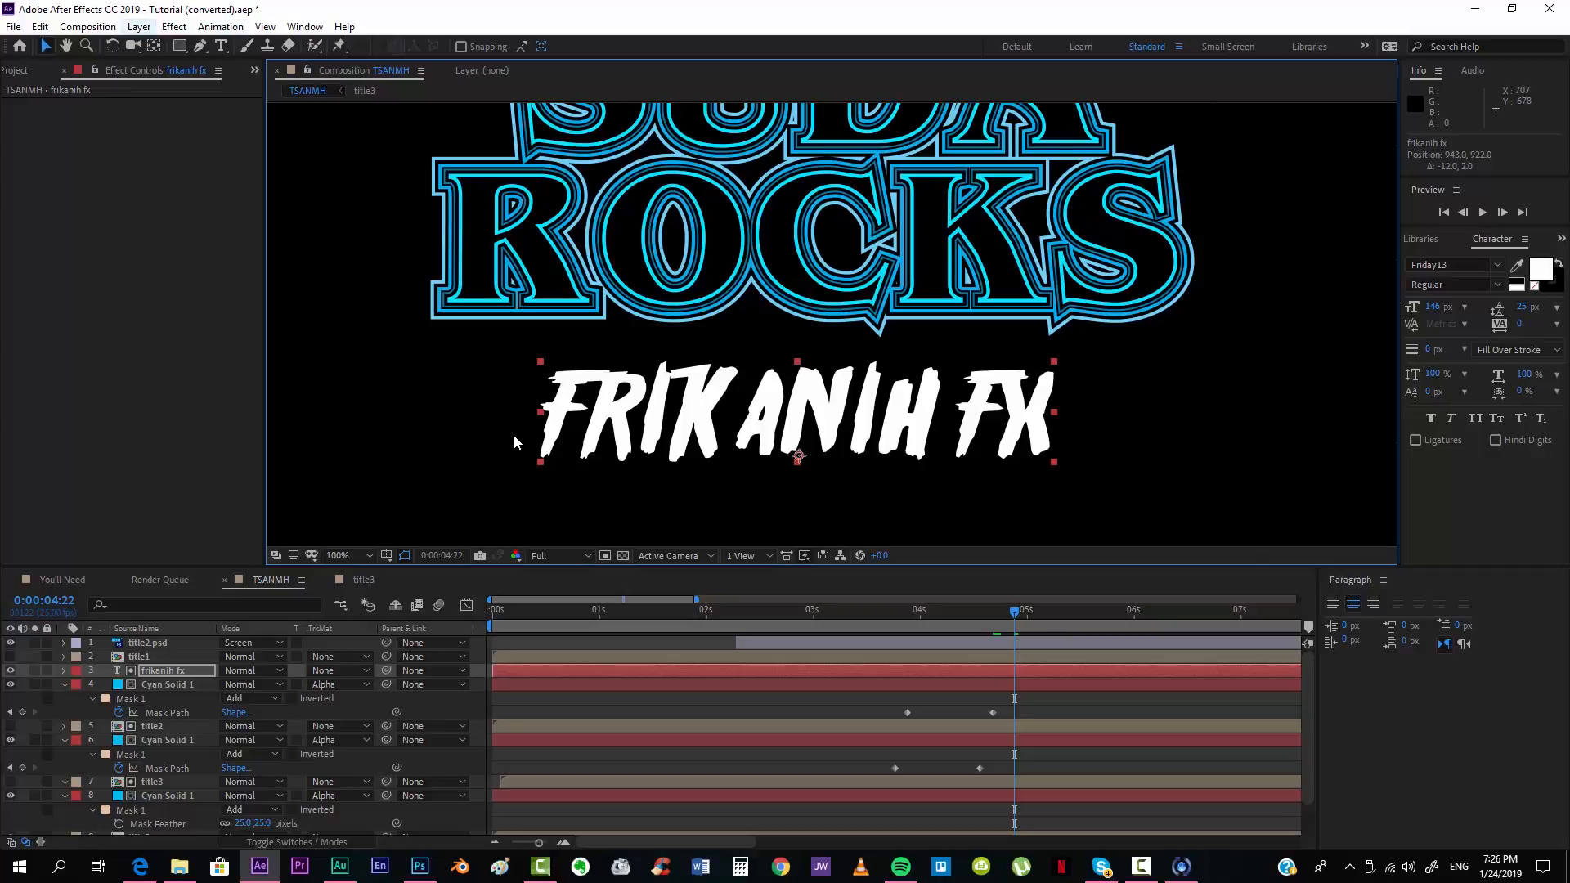
Step: Create a red solid layer, colour FF0000, at 1920 x 1080 px
{"action": "key", "text": "alt+l"}
{"action": "key", "text": "Right"}
{"action": "key", "text": "Down"}
{"action": "key", "text": "Return"}
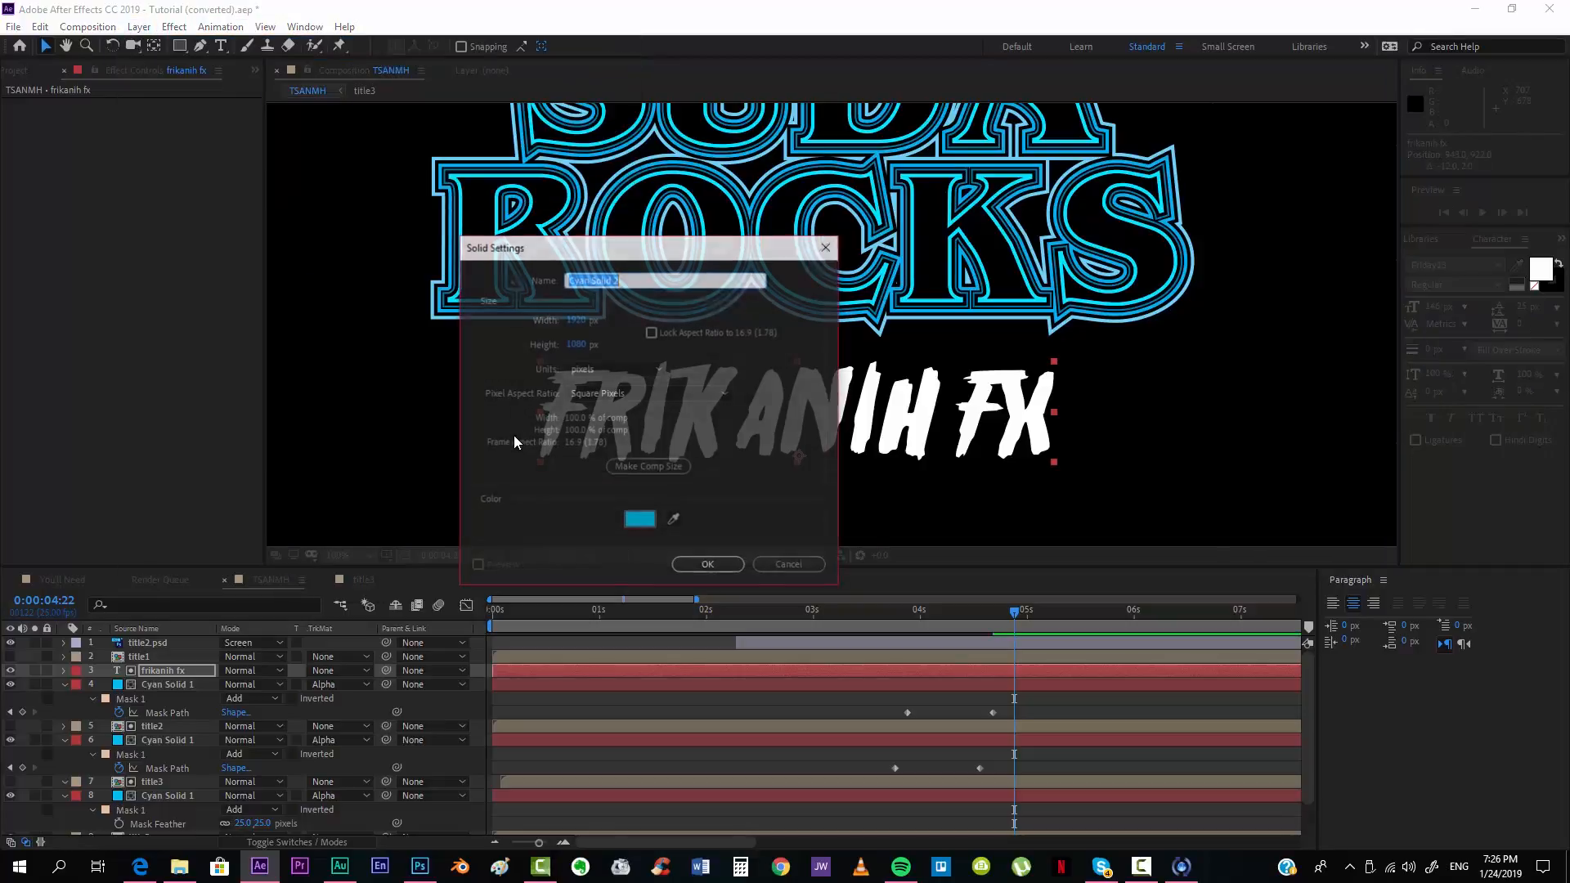
{"action": "key", "text": "Tab"}
{"action": "key", "text": "space"}
{"action": "type", "text": "00CCFF"}
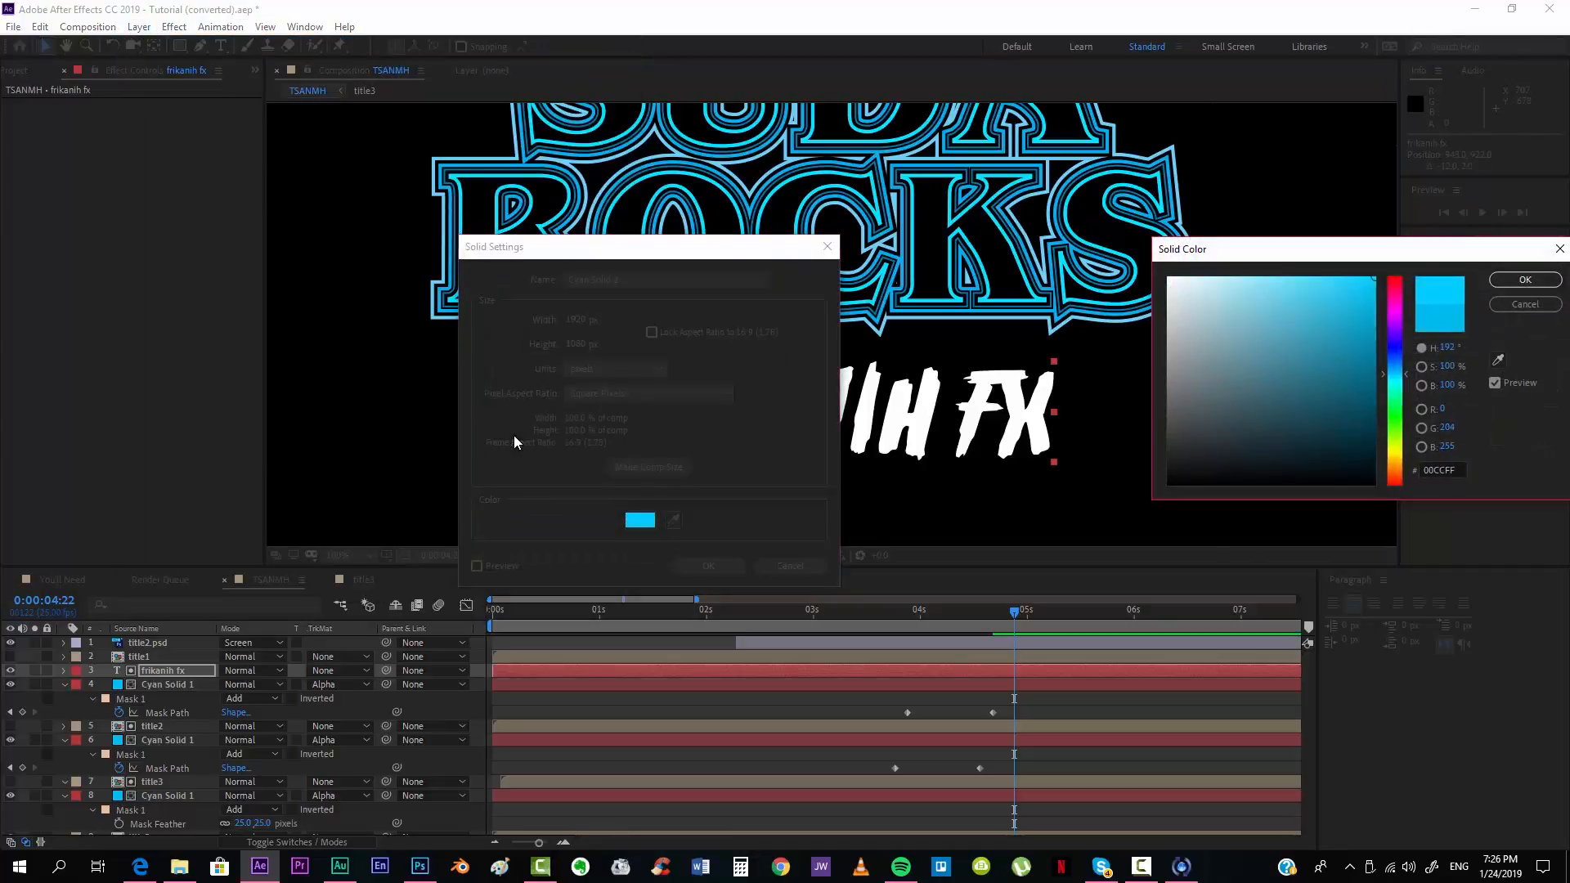
{"action": "type", "text": "FF0000"}
{"action": "key", "text": "Return"}
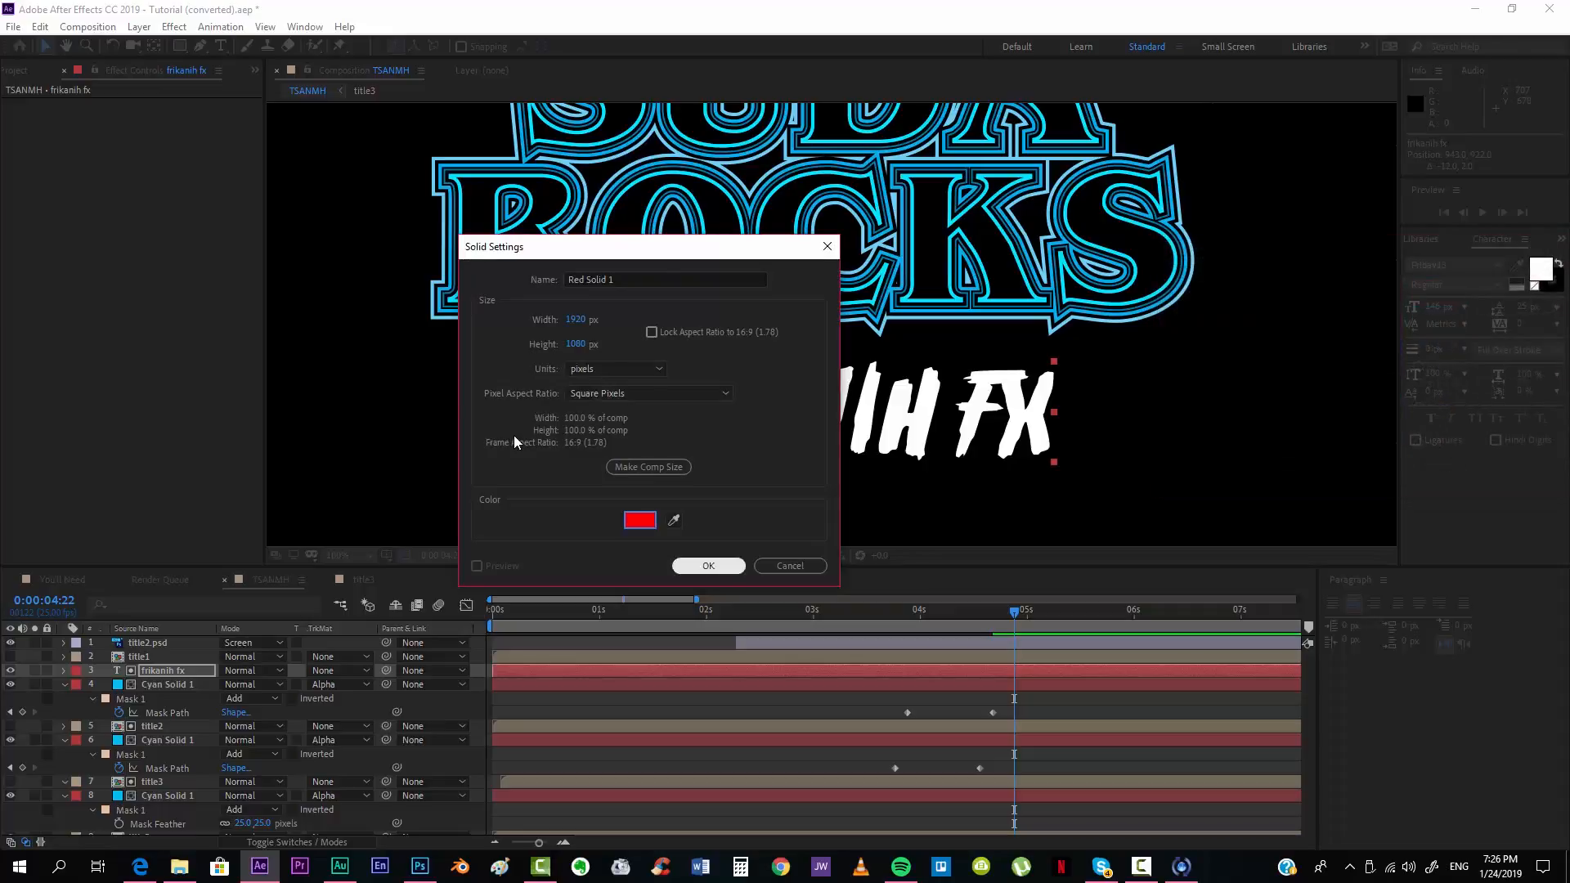
{"action": "key", "text": "Return"}
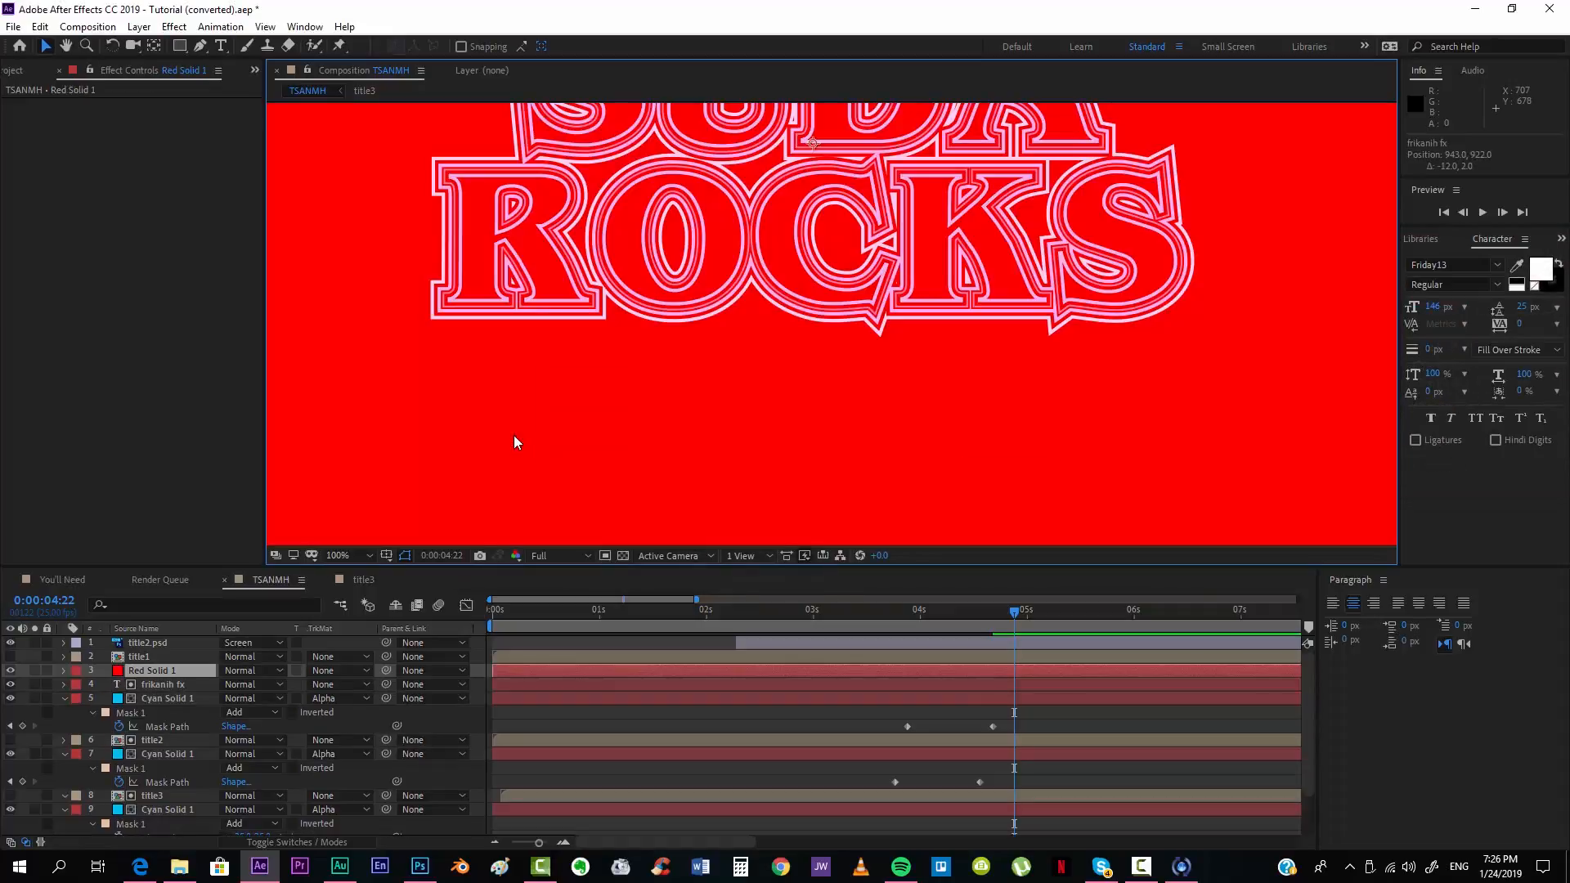
Step: Stack the "frikanih fx" text over the red solid, both above title1, and mask the solid to a rectangle about 722 x 167 px around the text
{"action": "left_click_drag", "start_coordinate": [515, 443], "coordinate": [532, 387]}
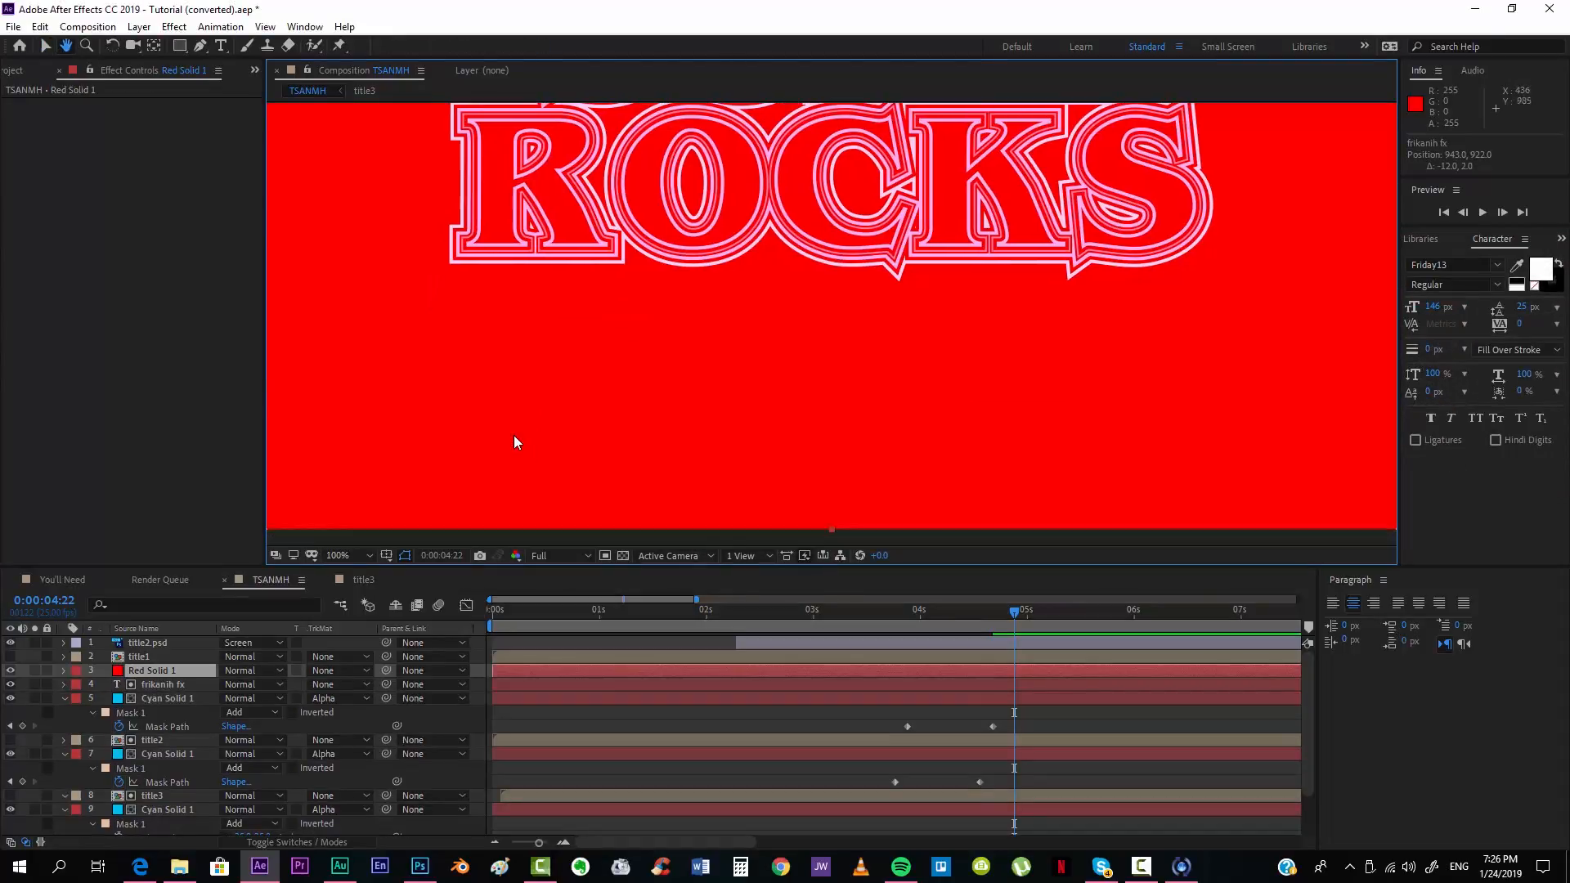
{"action": "mouse_move", "coordinate": [163, 685]}
{"action": "left_mouse_down"}
{"action": "mouse_move", "coordinate": [163, 651]}
{"action": "mouse_move", "coordinate": [163, 667]}
{"action": "left_mouse_up"}
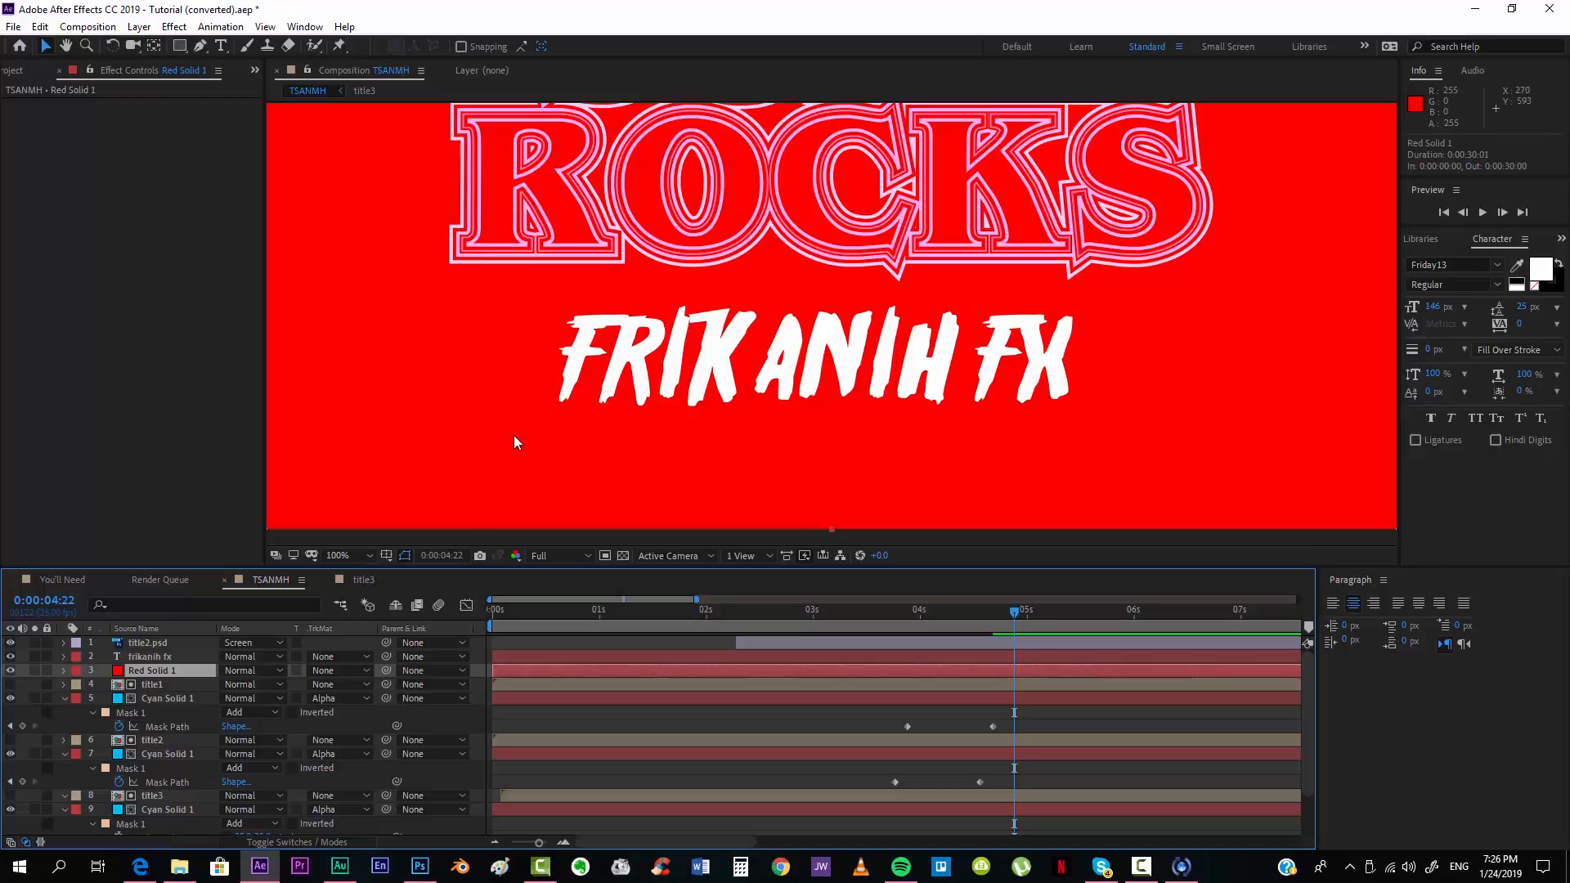
{"action": "key", "text": "q"}
{"action": "mouse_move", "coordinate": [522, 291]}
{"action": "left_mouse_down"}
{"action": "mouse_move", "coordinate": [579, 350]}
{"action": "mouse_move", "coordinate": [810, 432]}
{"action": "mouse_move", "coordinate": [1112, 426]}
{"action": "left_mouse_up"}
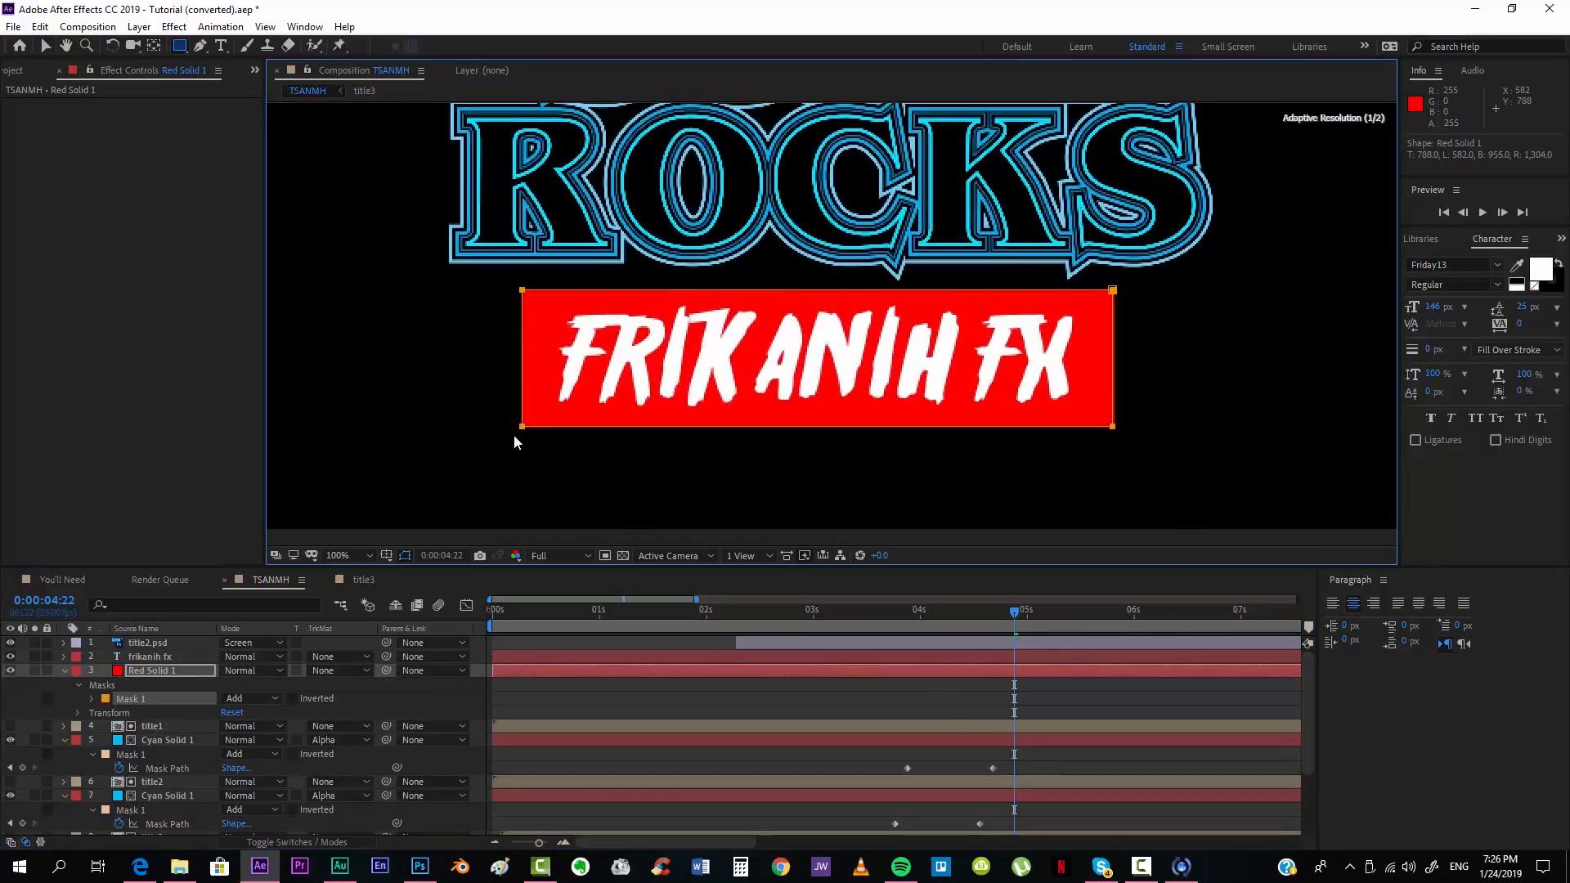
Step: Pre-compose the "frikanih fx" text and the masked red solid as nmhtext, moving all attributes into the new composition
{"action": "scroll", "coordinate": [514, 443], "scroll_direction": "down", "scroll_amount": 1}
{"action": "key", "text": "space"}
{"action": "left_click_drag", "start_coordinate": [908, 310], "coordinate": [887, 376]}
{"action": "left_click", "coordinate": [888, 698]}
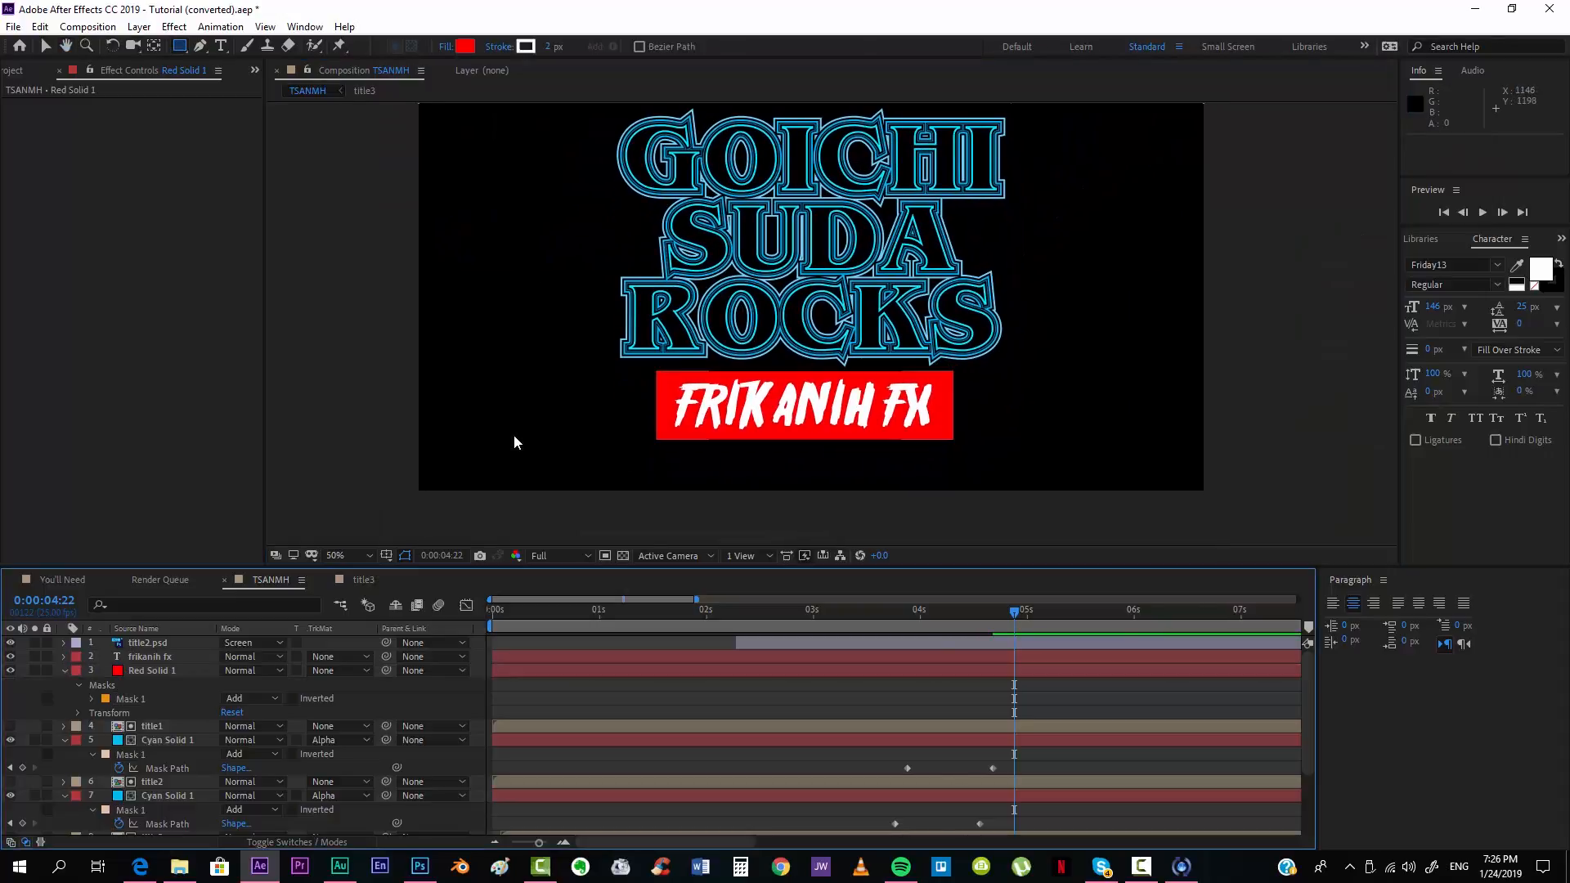
{"action": "left_click", "coordinate": [887, 671]}
{"action": "left_click", "coordinate": [887, 657], "text": "shift"}
{"action": "right_click", "coordinate": [886, 657]}
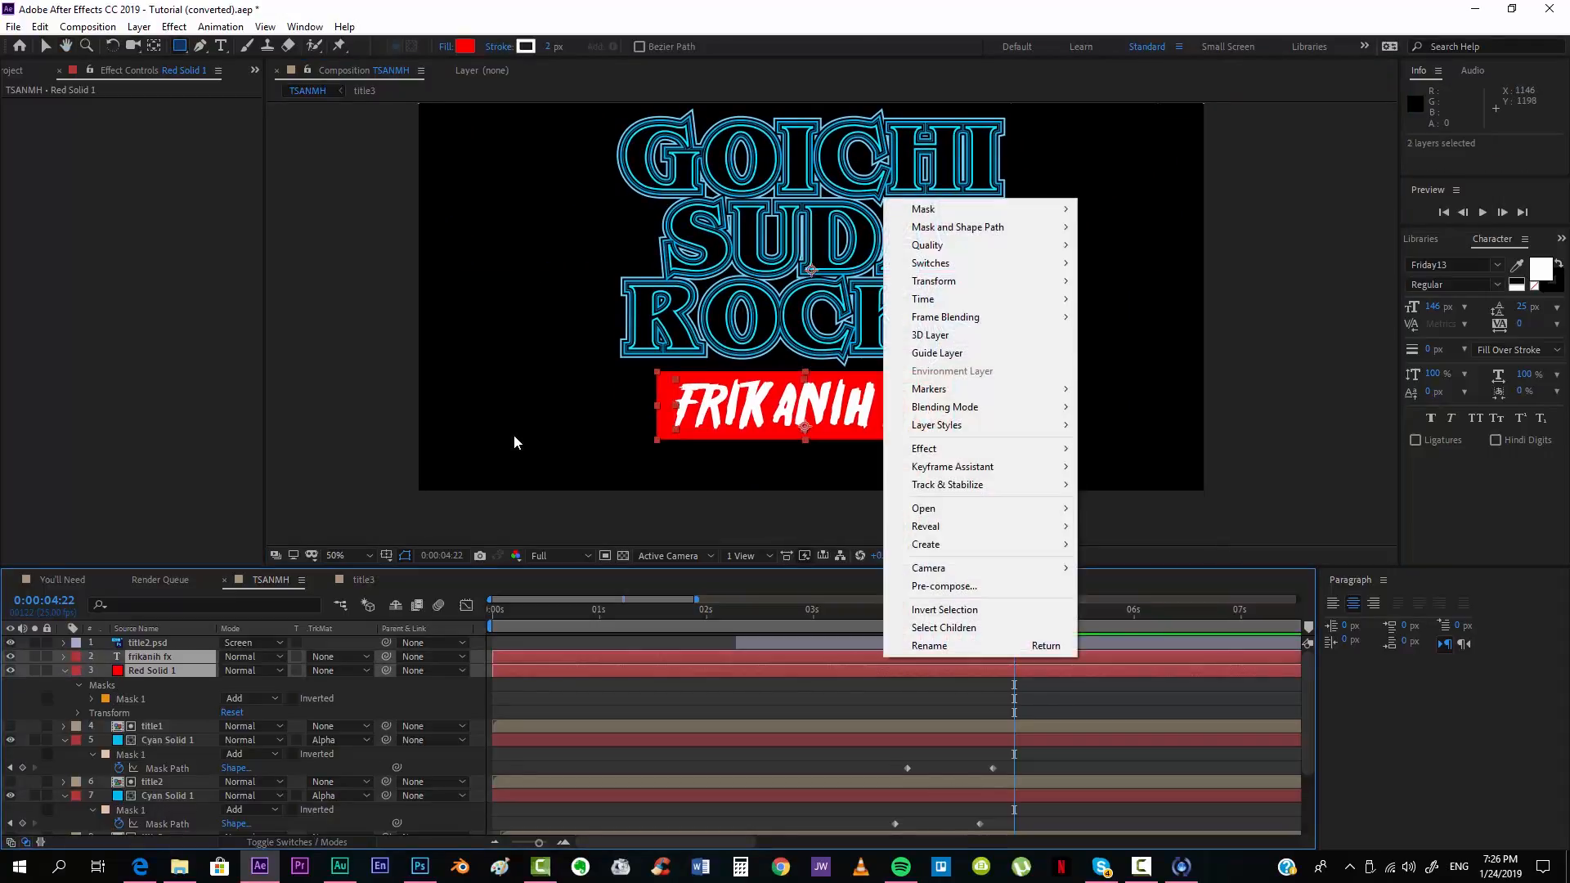
{"action": "left_click", "coordinate": [944, 586]}
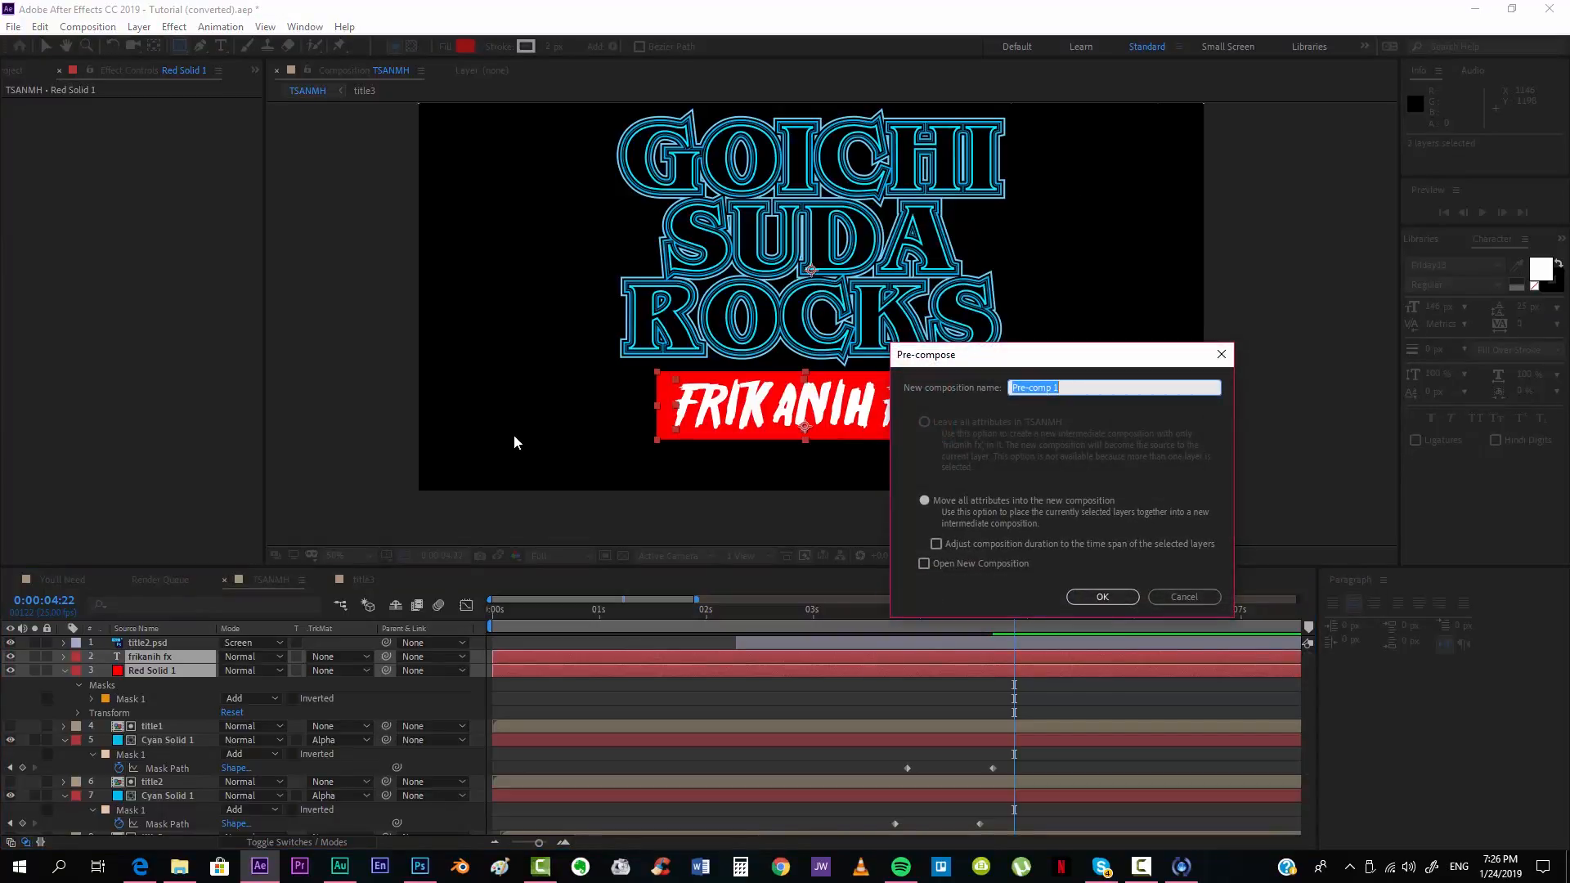
{"action": "key", "text": "Return"}
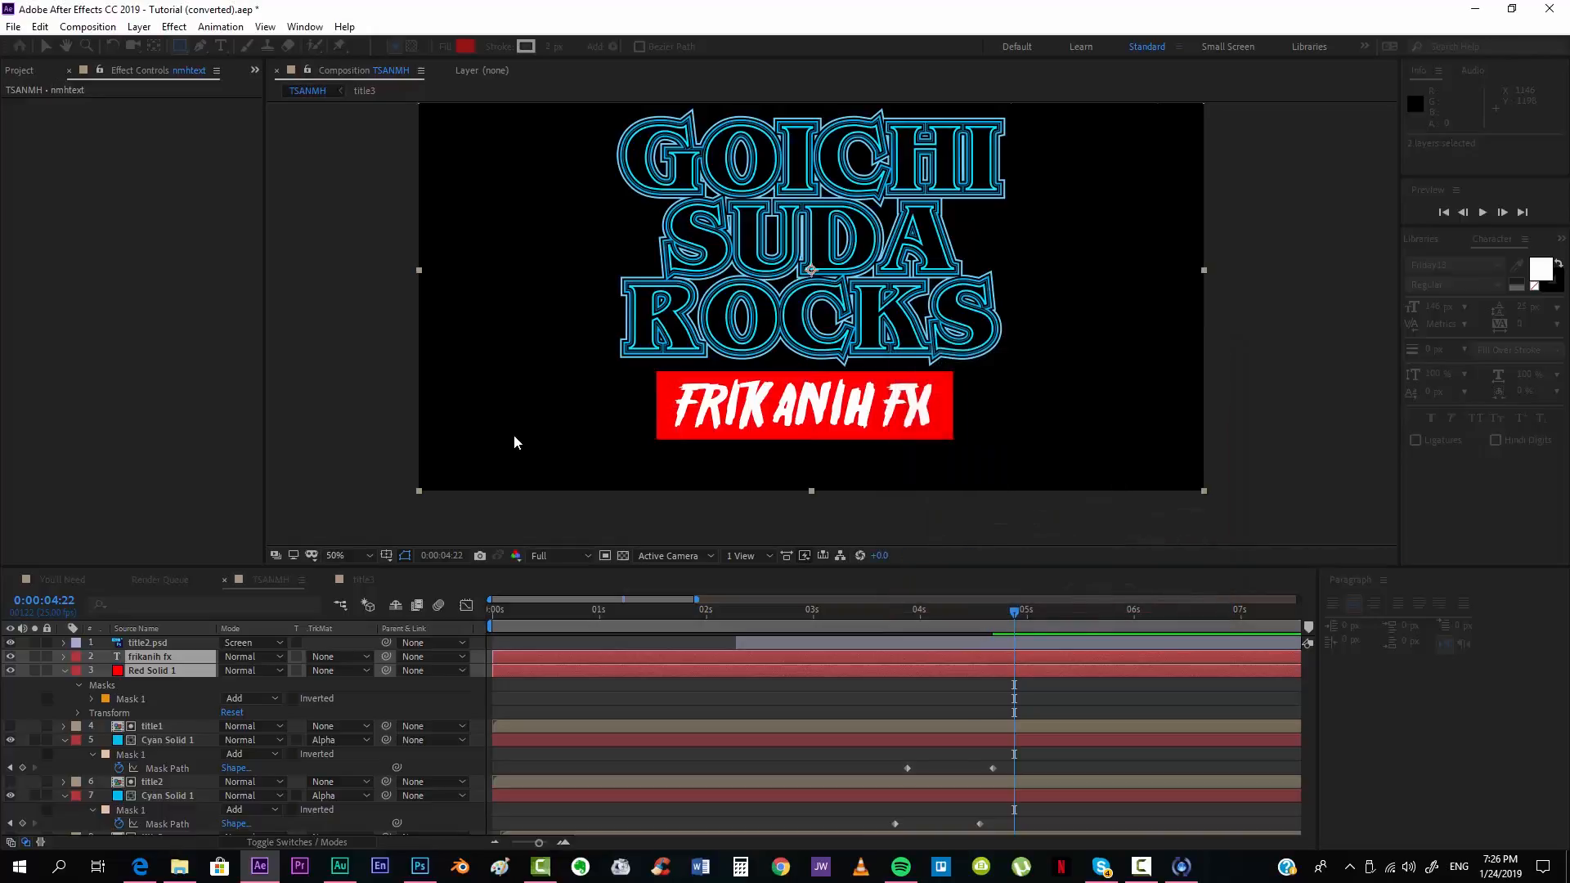
Step: Set the nmhtext layer's anchor point to 946, 862 so it sits at the centre of the red label
{"action": "type", "text": "859"}
{"action": "key", "text": "Return"}
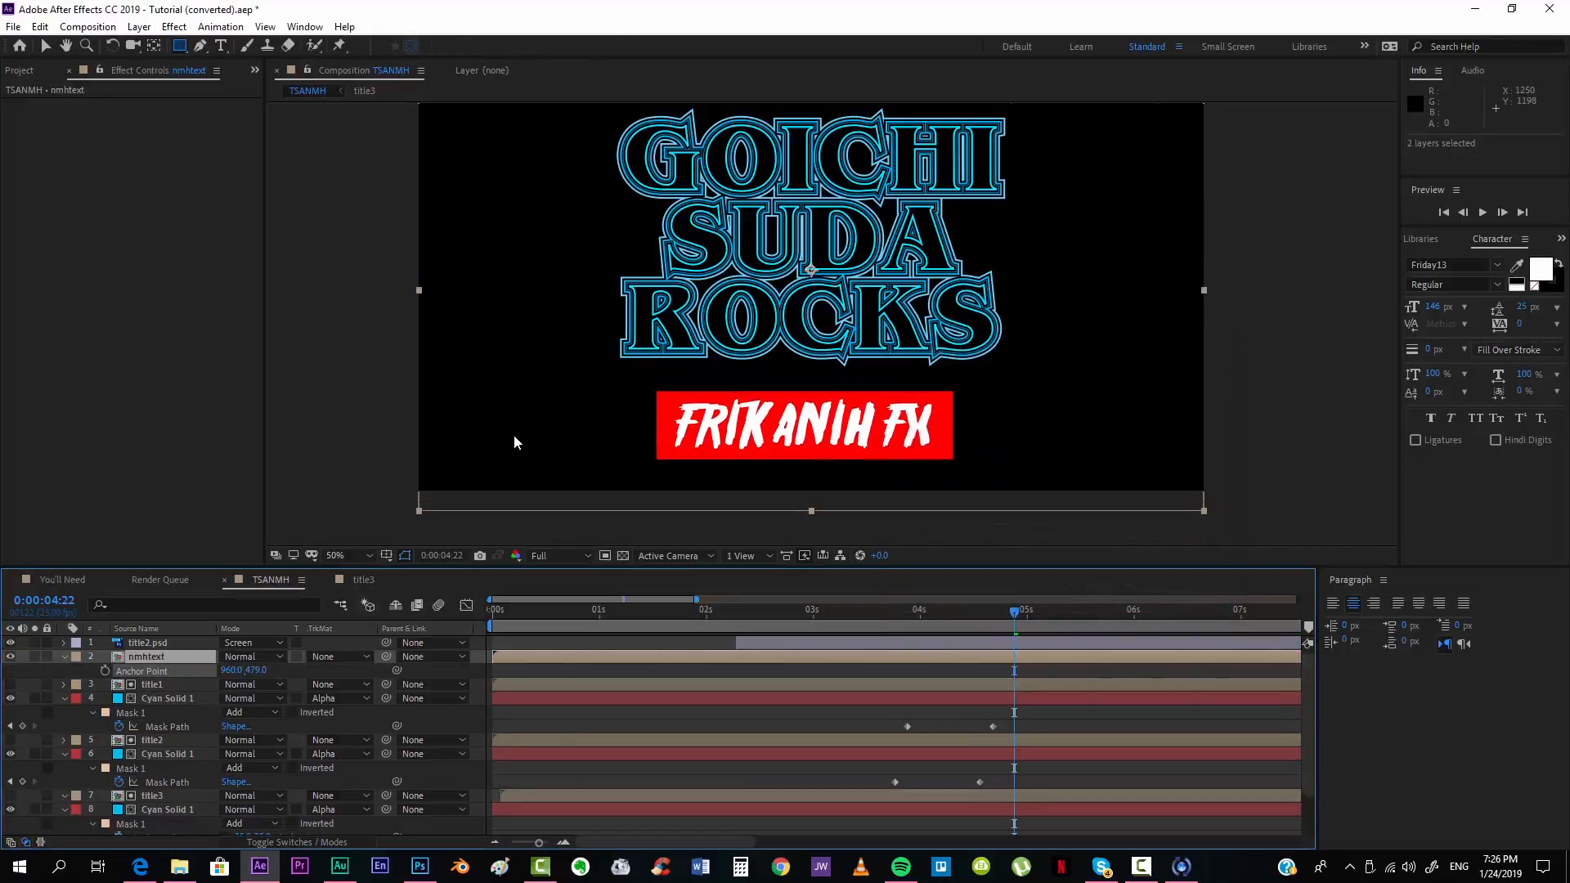
{"action": "key", "text": "Up"}
{"action": "key", "text": "Up"}
{"action": "key", "text": "Up"}
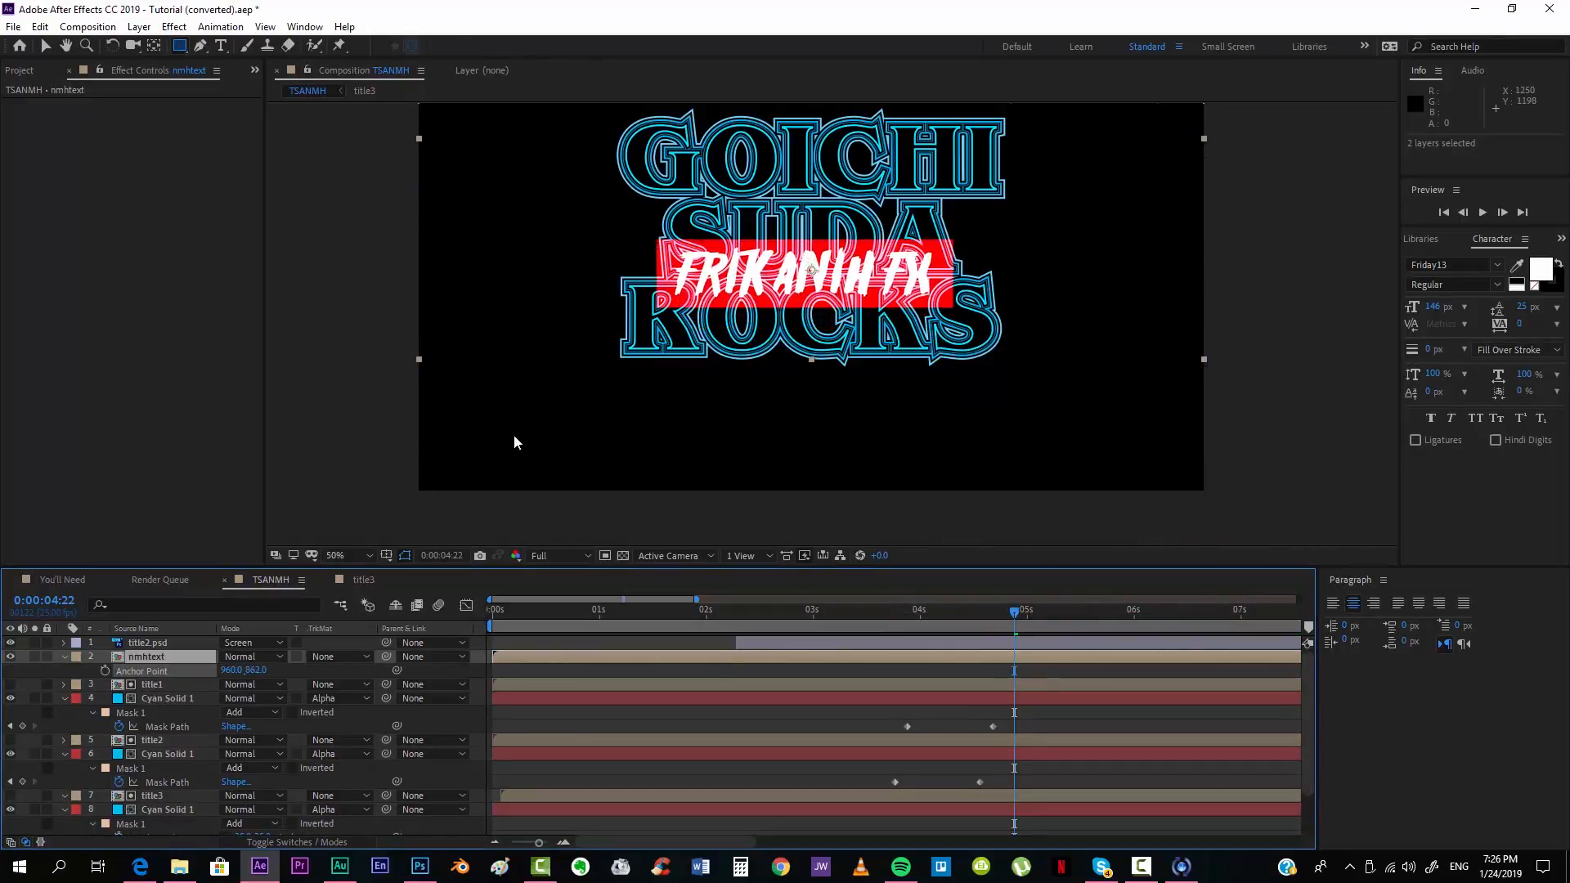
{"action": "key", "text": "Left"}
{"action": "key", "text": "Left"}
{"action": "key", "text": "Left"}
{"action": "key", "text": "Left"}
{"action": "key", "text": "Left"}
{"action": "key", "text": "Left"}
{"action": "key", "text": "Left"}
{"action": "key", "text": "Left"}
{"action": "key", "text": "Left"}
{"action": "key", "text": "Left"}
{"action": "key", "text": "Left"}
{"action": "key", "text": "Left"}
{"action": "key", "text": "Left"}
{"action": "key", "text": "Left"}
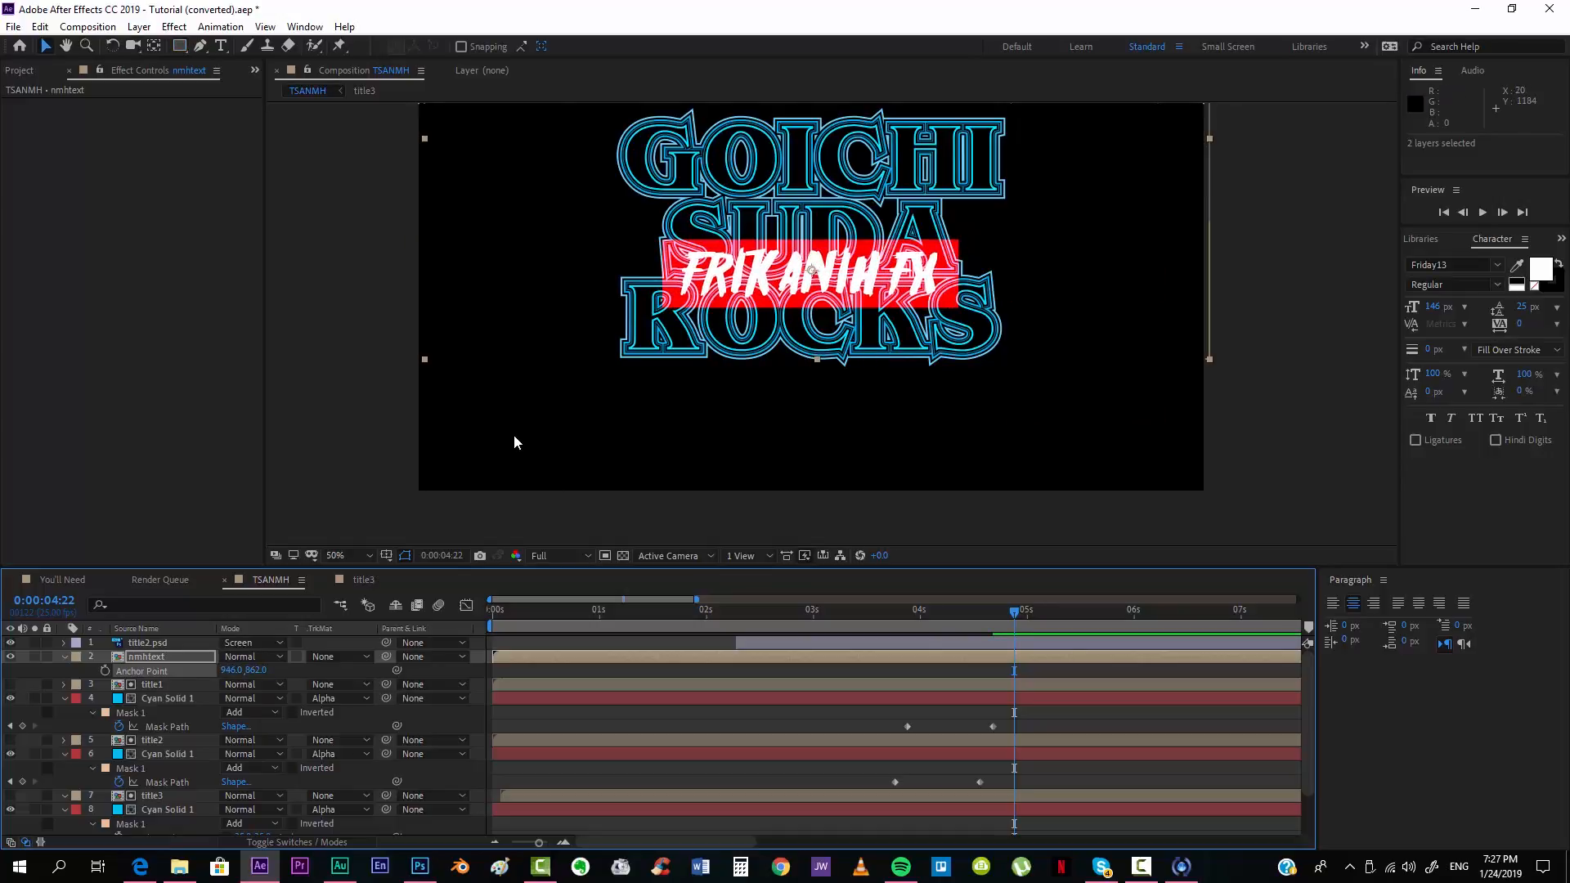
Step: Bring the nmhtext layer above title2.psd and move it beneath the ROCKS line to position 960, 873
{"action": "key", "text": "v"}
{"action": "key", "text": "ctrl+]"}
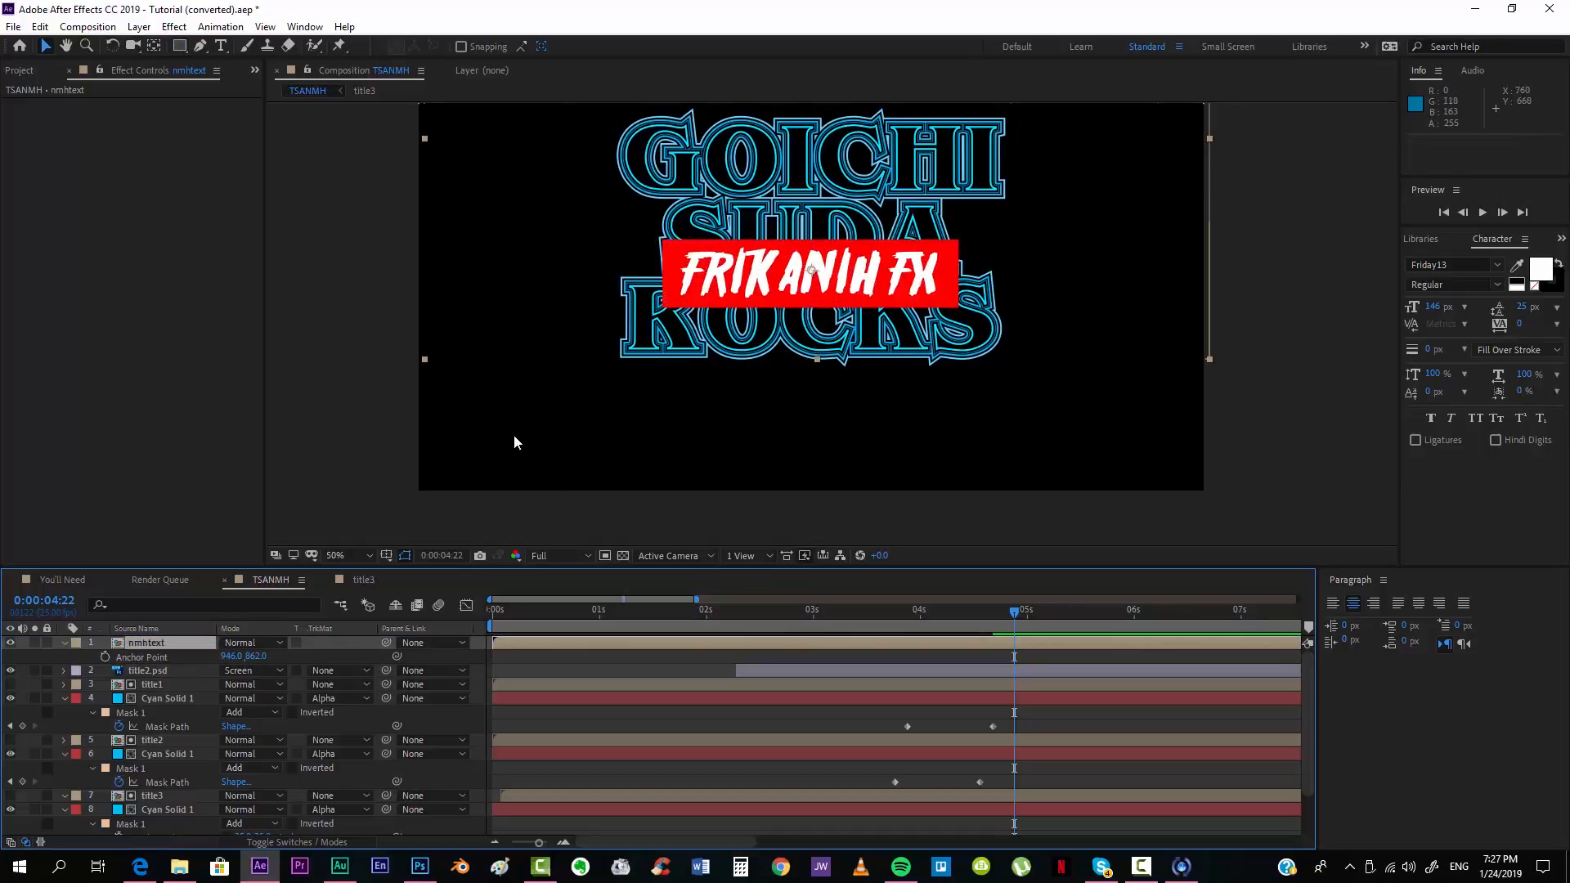
{"action": "key", "text": "p"}
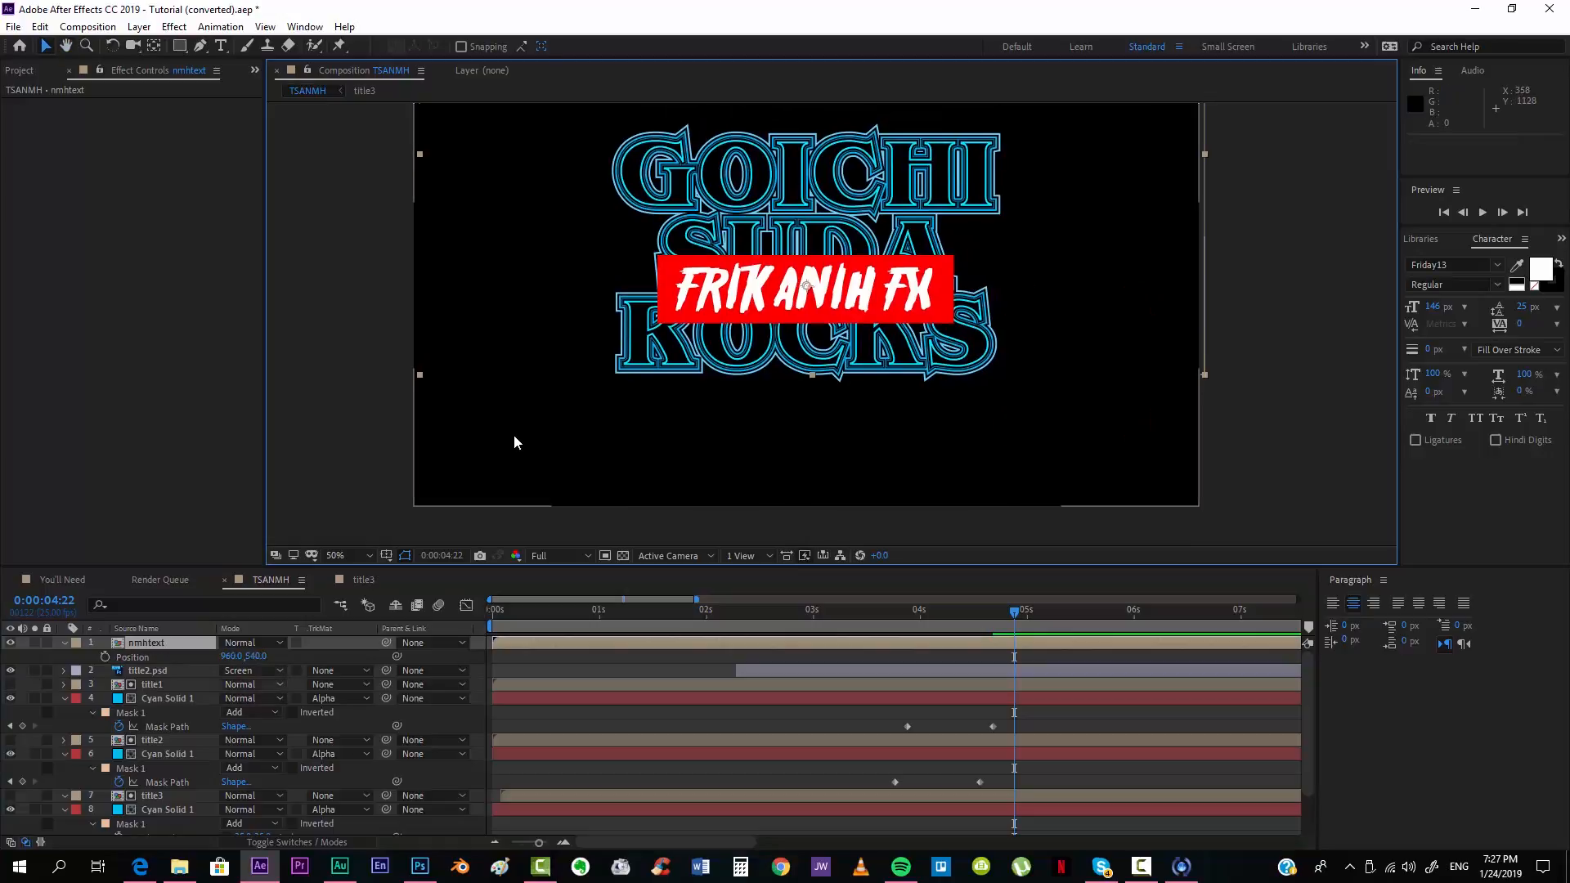
{"action": "key", "text": "shift+Down"}
{"action": "key", "text": "shift+Down"}
{"action": "key", "text": "shift+Down"}
{"action": "key", "text": "shift+Down"}
{"action": "key", "text": "shift+Down"}
{"action": "key", "text": "shift+Down"}
{"action": "key", "text": "shift+Down"}
{"action": "key", "text": "shift+Down"}
{"action": "key", "text": "shift+Down"}
{"action": "key", "text": "shift+Down"}
{"action": "key", "text": "shift+Down"}
{"action": "key", "text": "shift+Down"}
{"action": "key", "text": "shift+Down"}
{"action": "key", "text": "shift+Down"}
{"action": "key", "text": "shift+Down"}
{"action": "key", "text": "shift+Down"}
{"action": "key", "text": "shift+Down"}
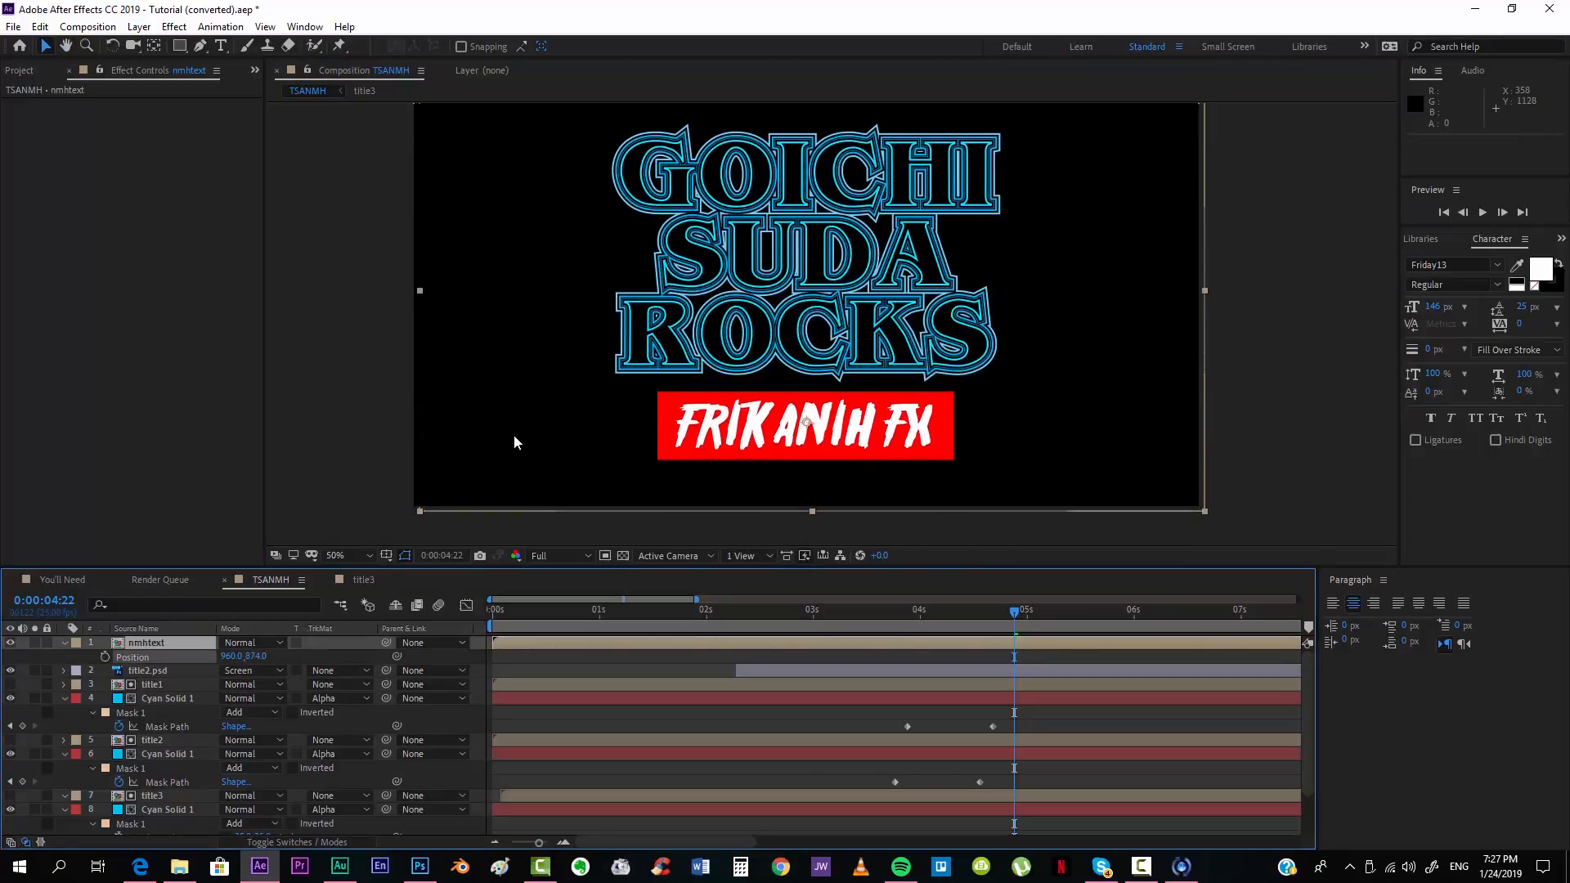
{"action": "key", "text": "Up"}
{"action": "mouse_move", "coordinate": [514, 443]}
{"action": "left_mouse_down"}
{"action": "mouse_move", "coordinate": [506, 494]}
{"action": "mouse_move", "coordinate": [541, 373]}
{"action": "mouse_move", "coordinate": [528, 417]}
{"action": "left_mouse_up"}
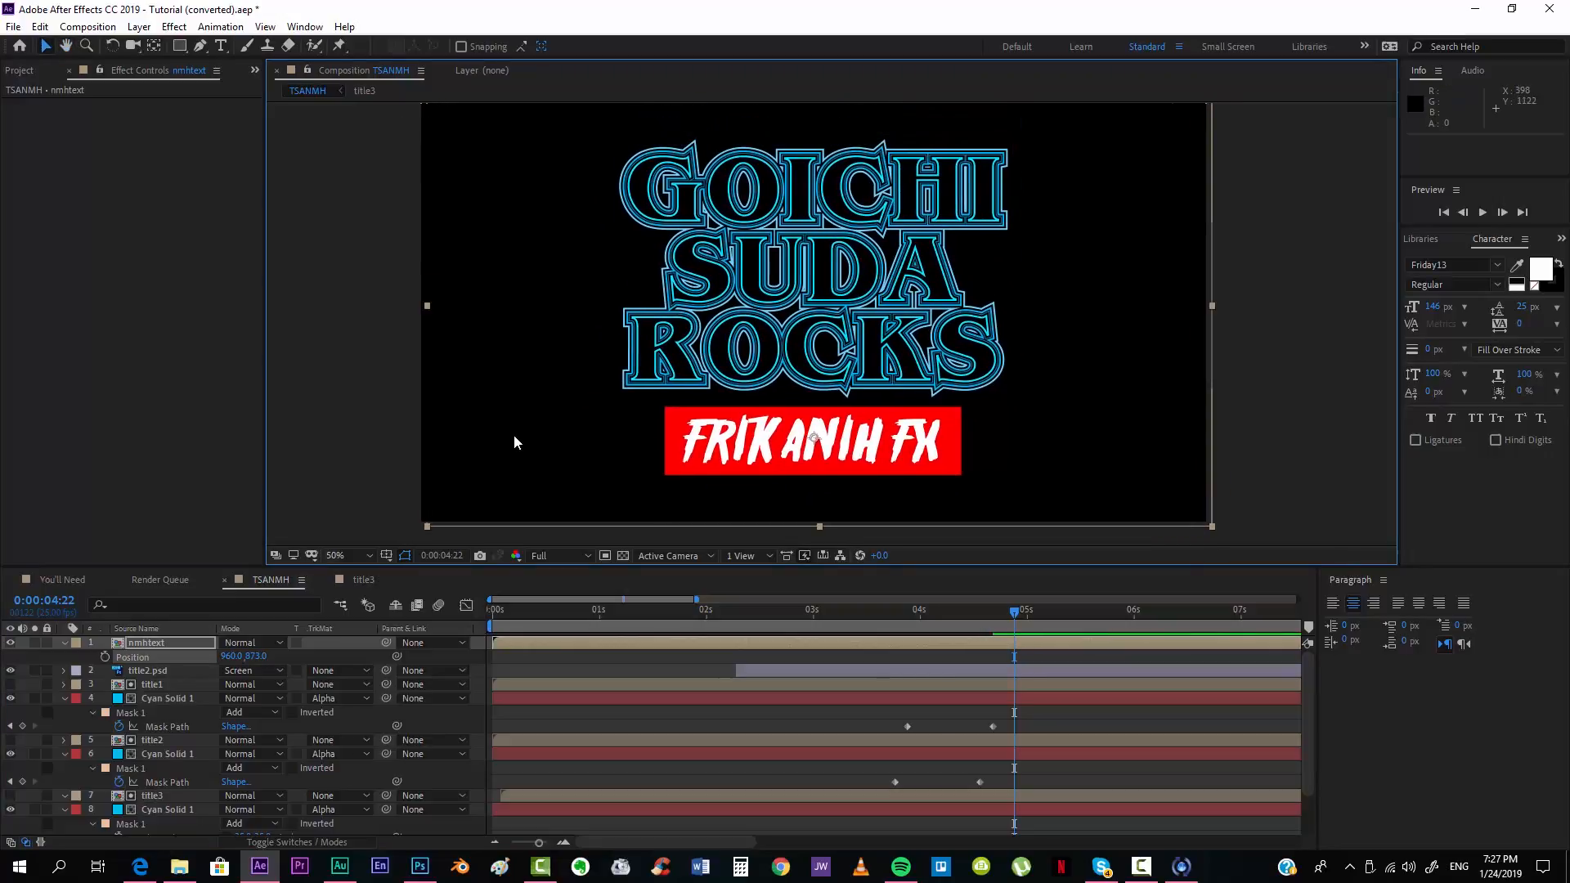
Step: Make the nmhtext layer 3D and add a position keyframe for it at 0:00:05:02
{"action": "left_click", "coordinate": [350, 555]}
{"action": "left_click", "coordinate": [360, 283]}
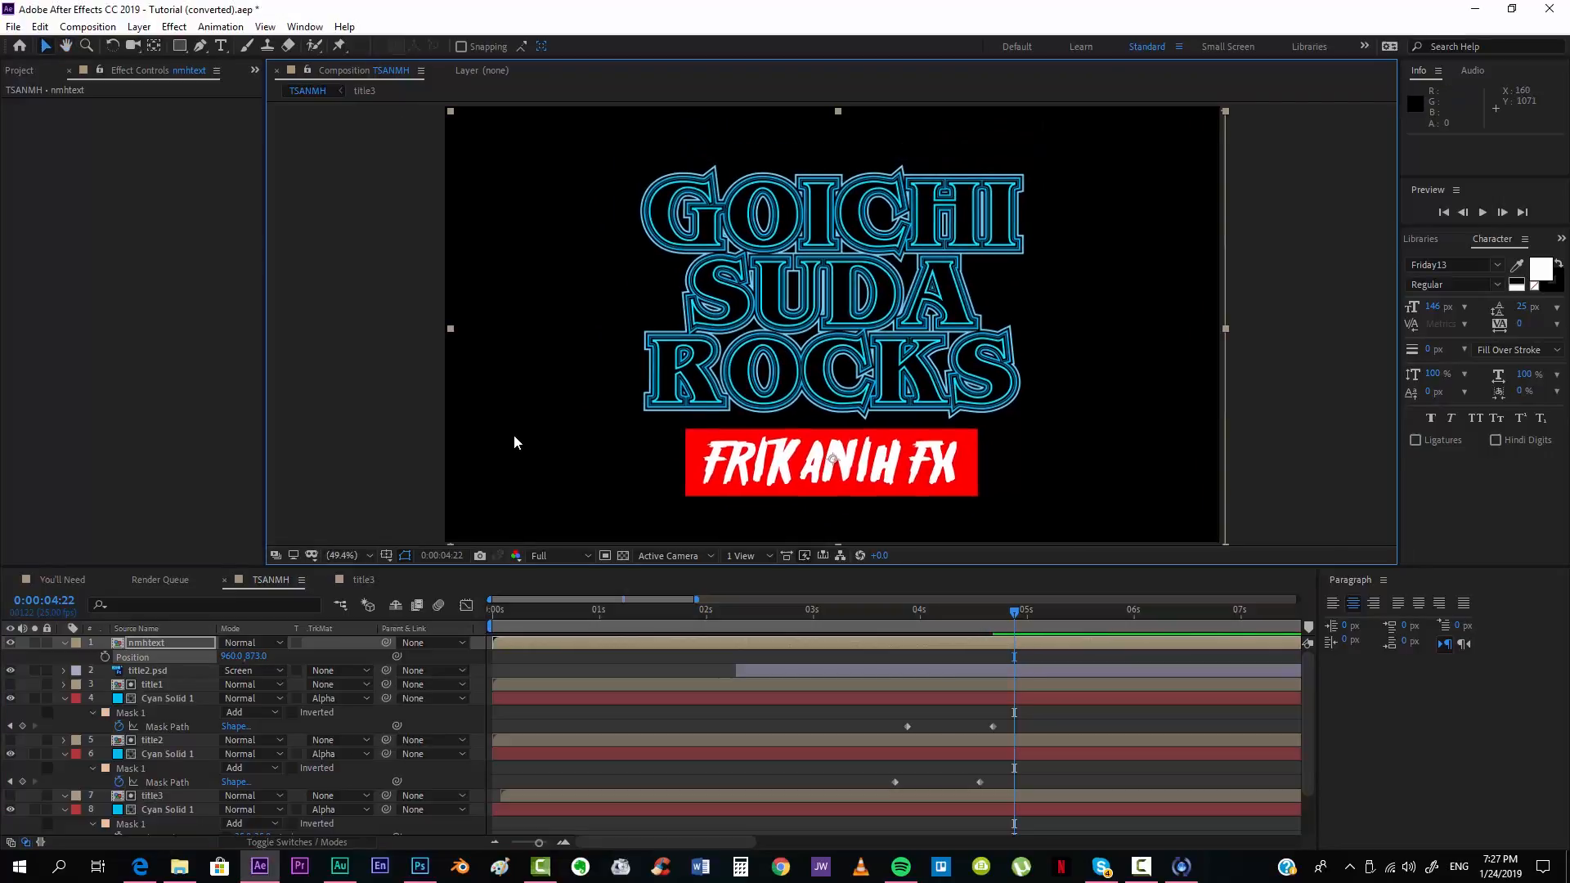
{"action": "left_click", "coordinate": [339, 371]}
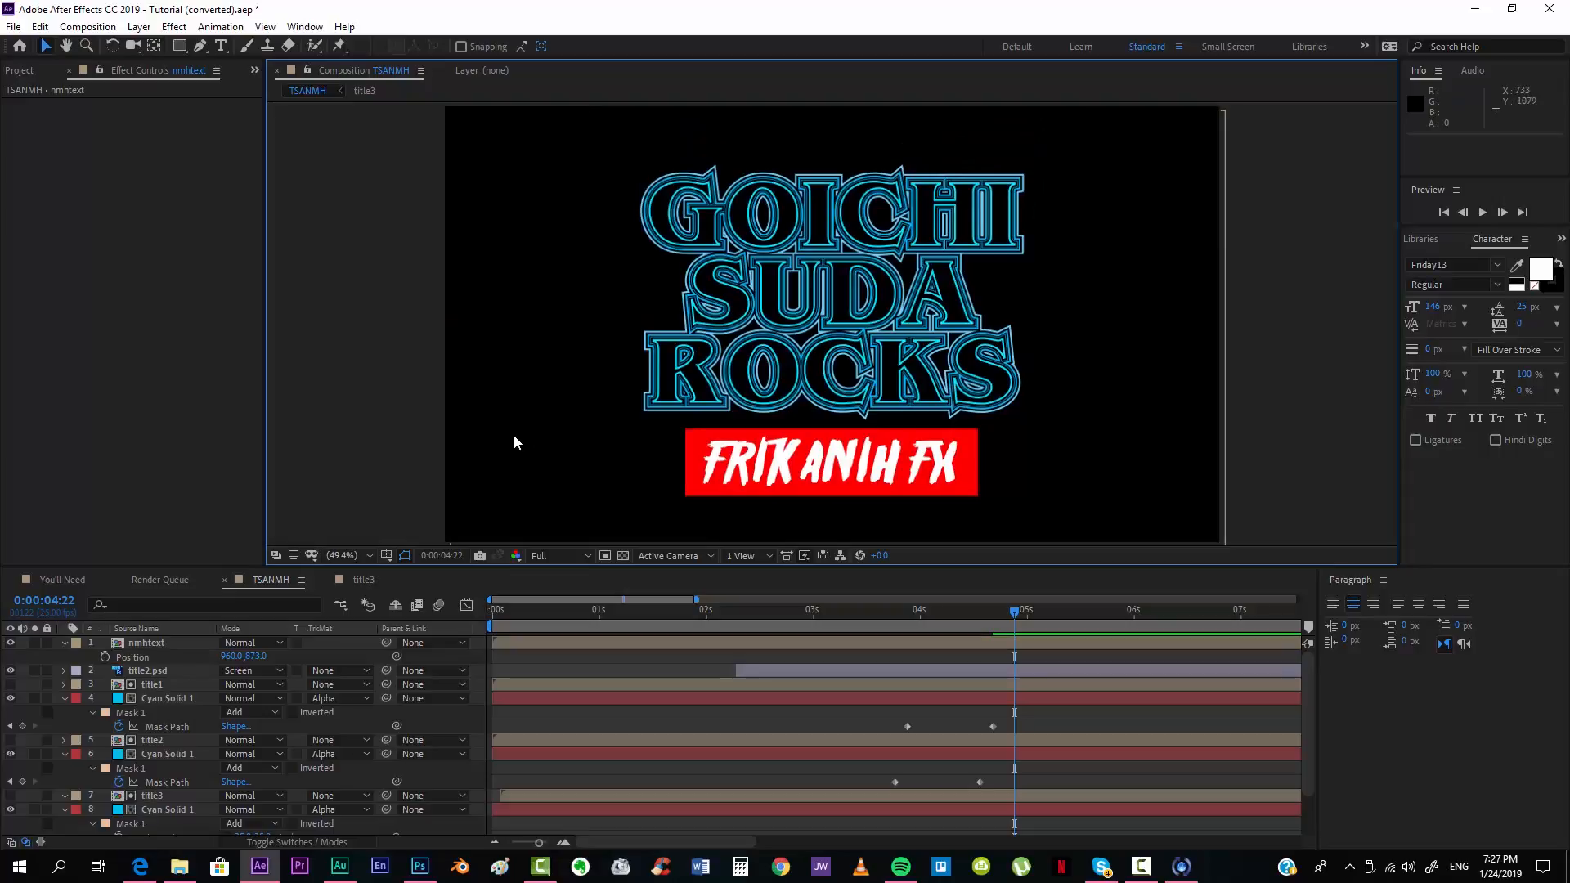
{"action": "left_click", "coordinate": [740, 643]}
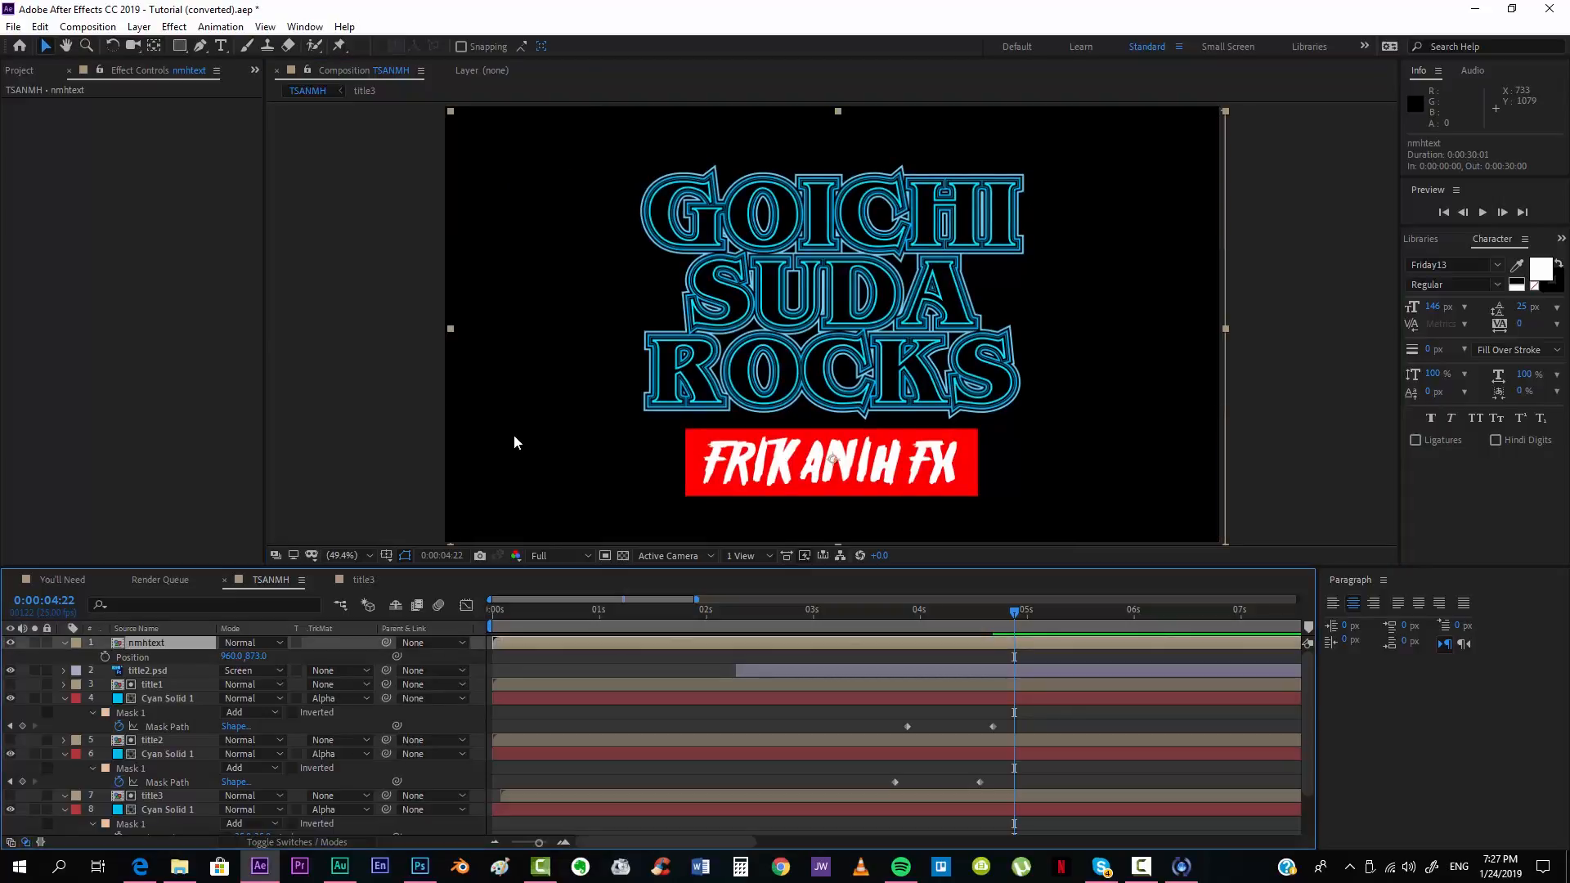
{"action": "key", "text": "Page_Up"}
{"action": "key", "text": "Page_Up"}
{"action": "key", "text": "Page_Up"}
{"action": "key", "text": "Page_Up"}
{"action": "key", "text": "Page_Up"}
{"action": "key", "text": "Page_Up"}
{"action": "left_click", "coordinate": [319, 843]}
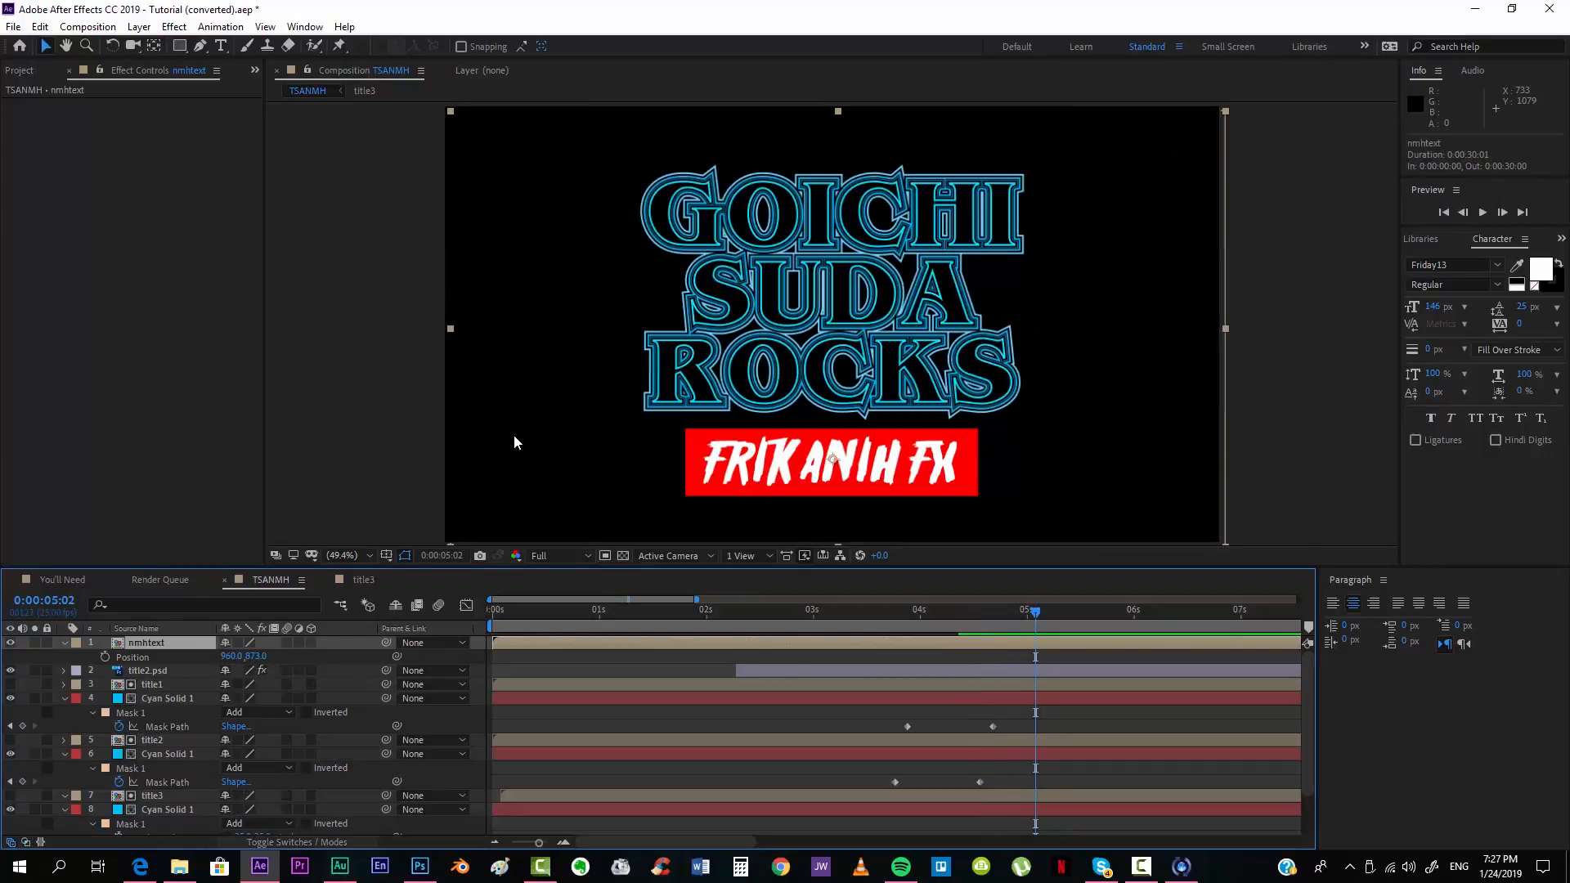
{"action": "left_click", "coordinate": [310, 643]}
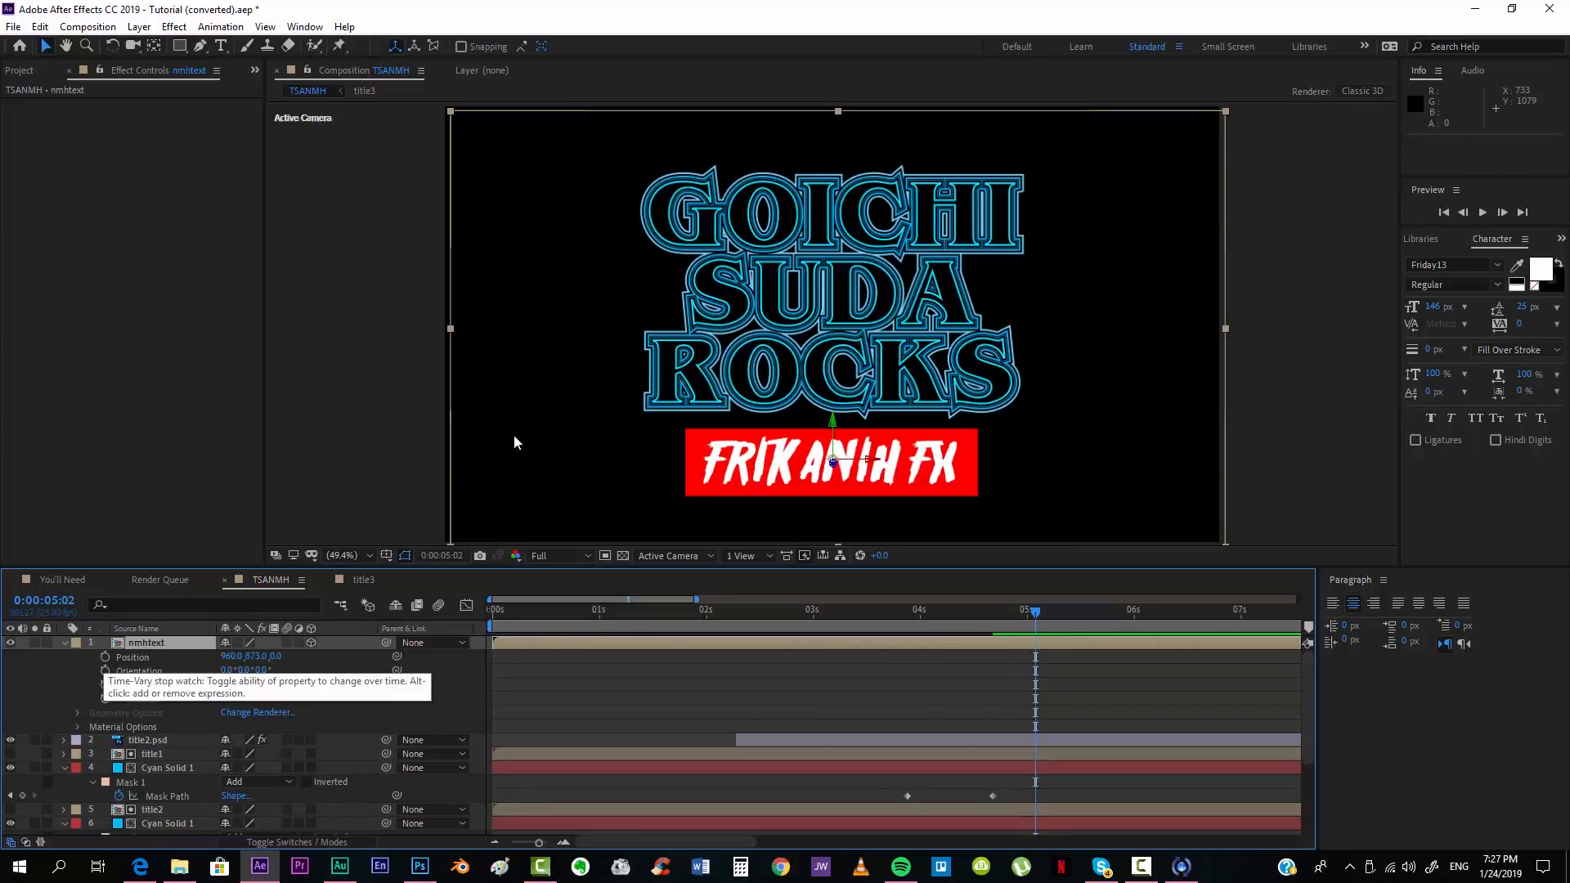
{"action": "left_click", "coordinate": [105, 657]}
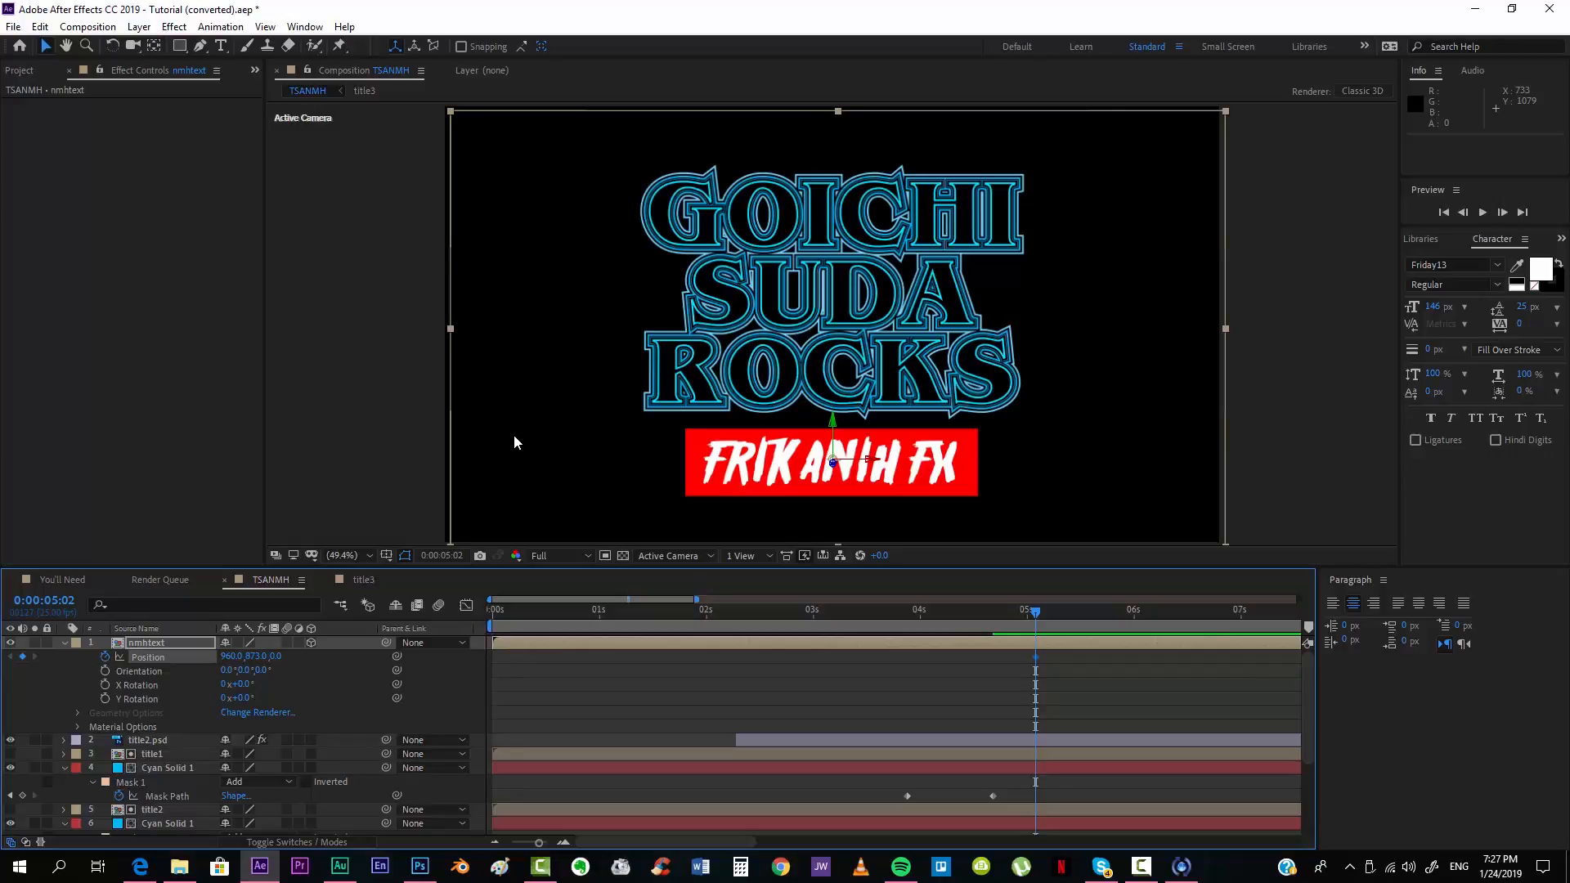
Step: At 0:00:04:22, keyframe the nmhtext position to 976.9, 574.8, -2429 and enable motion blur for the layer
{"action": "key", "text": "Page_Up"}
{"action": "key", "text": "Page_Up"}
{"action": "key", "text": "Page_Up"}
{"action": "key", "text": "Page_Up"}
{"action": "key", "text": "Page_Up"}
{"action": "left_click_drag", "start_coordinate": [278, 656], "coordinate": [1, 656]}
{"action": "left_click_drag", "start_coordinate": [278, 656], "coordinate": [2, 656]}
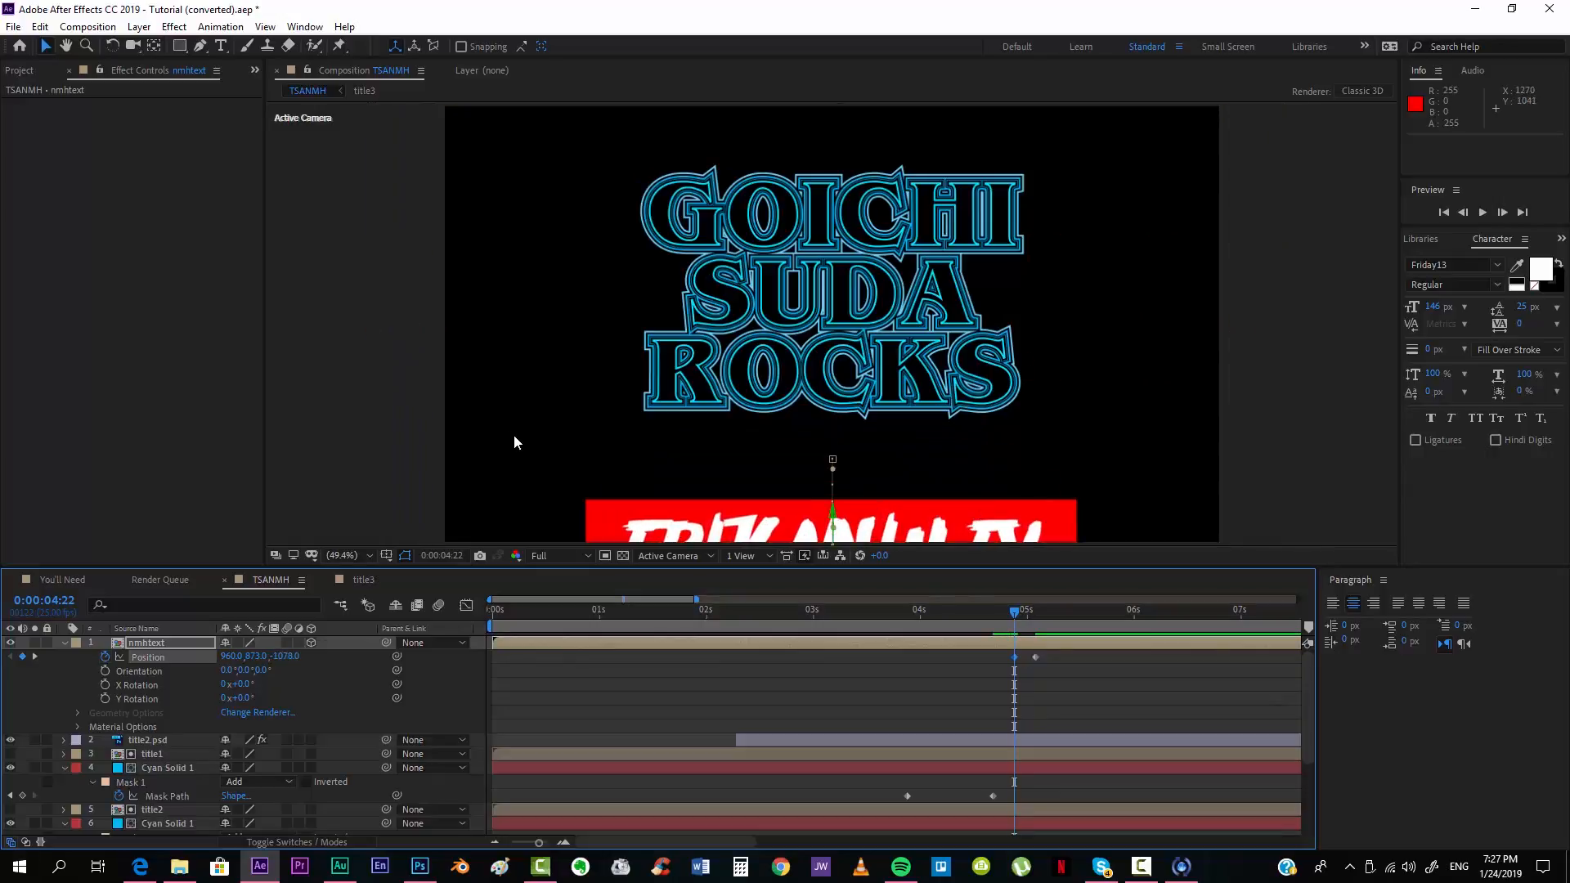
{"action": "left_click_drag", "start_coordinate": [833, 523], "coordinate": [844, 354]}
{"action": "left_click_drag", "start_coordinate": [282, 656], "coordinate": [2, 656]}
{"action": "mouse_move", "coordinate": [282, 656]}
{"action": "left_mouse_down"}
{"action": "mouse_move", "coordinate": [2, 656]}
{"action": "mouse_move", "coordinate": [275, 656]}
{"action": "mouse_move", "coordinate": [147, 656]}
{"action": "left_mouse_up"}
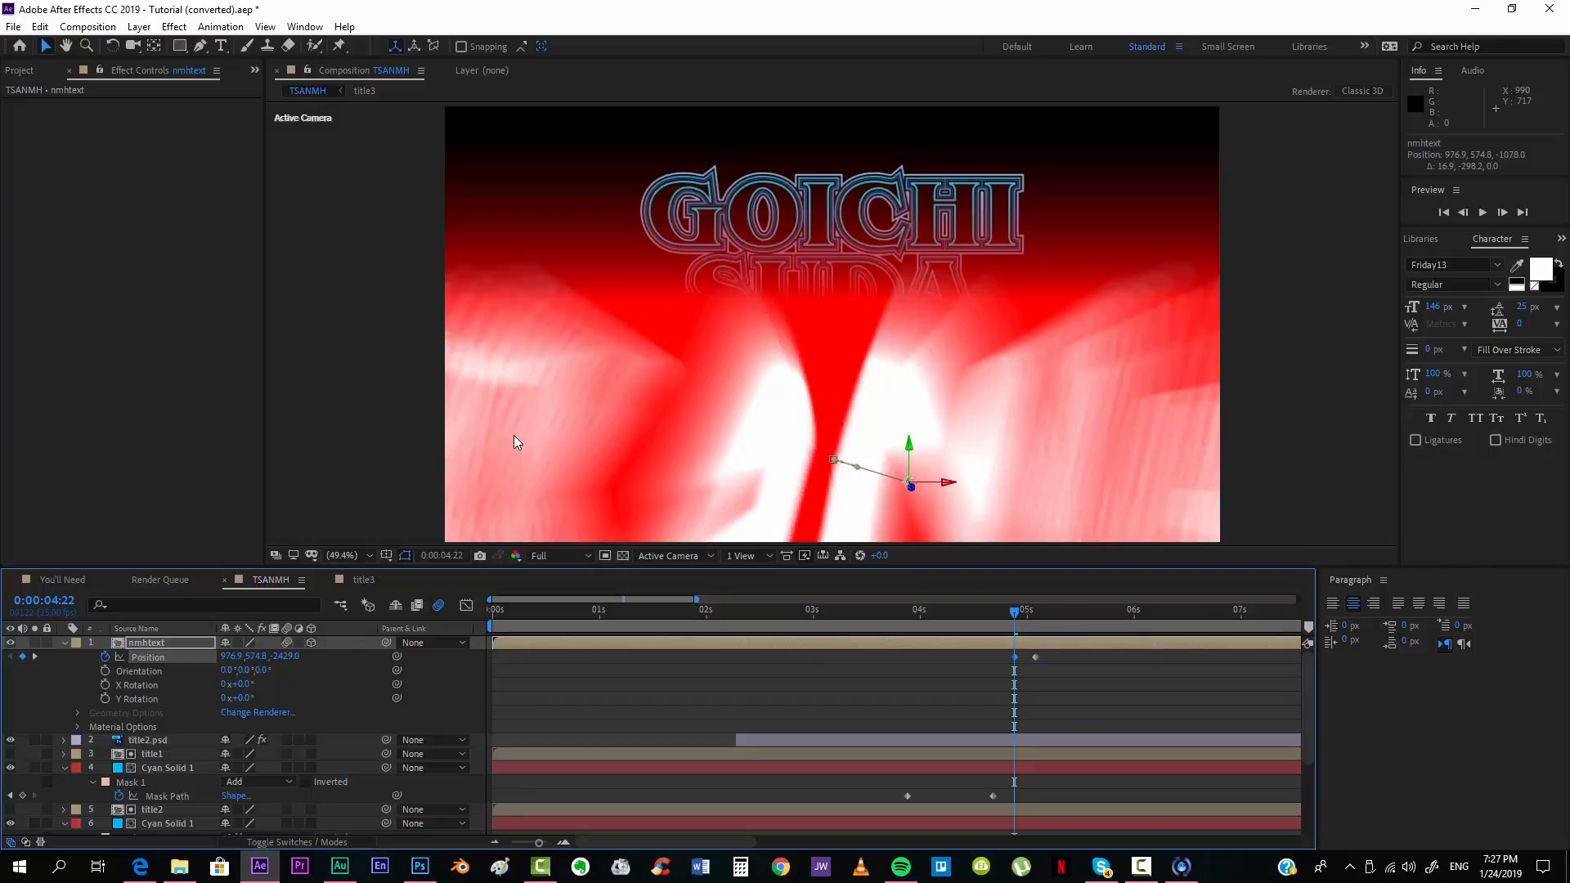
Step: Split the nmhtext layer at 0:00:04:22 and delete the part before the split
{"action": "key", "text": "ctrl+shift+d"}
{"action": "key", "text": "ctrl+Down"}
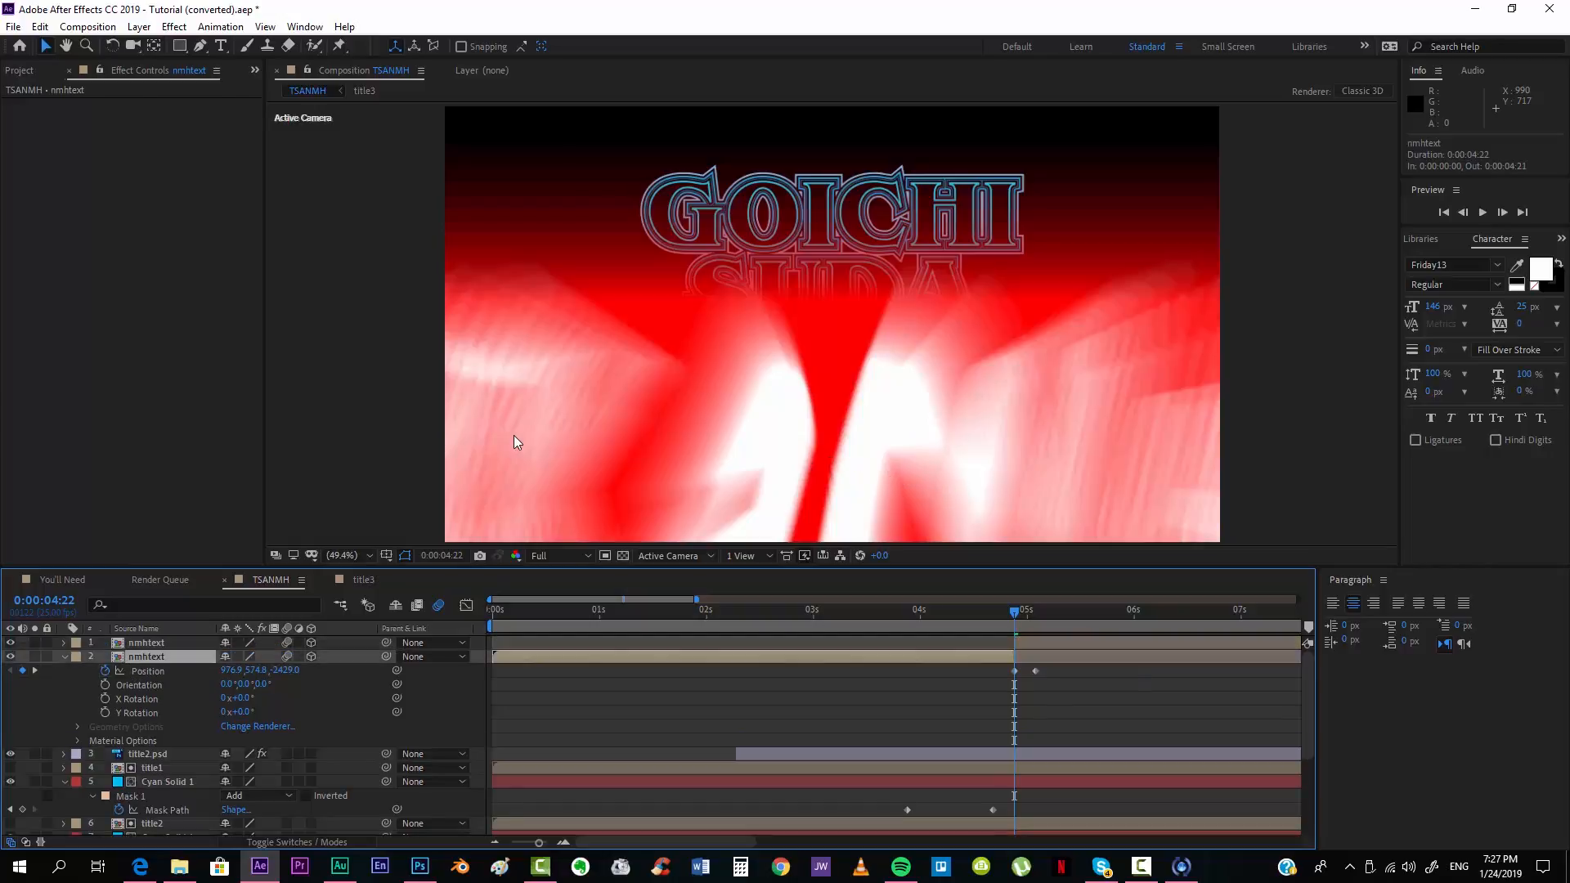
{"action": "key", "text": "Delete"}
Step: Play the title animation from the start through the red label's fly-in
{"action": "key", "text": "Home"}
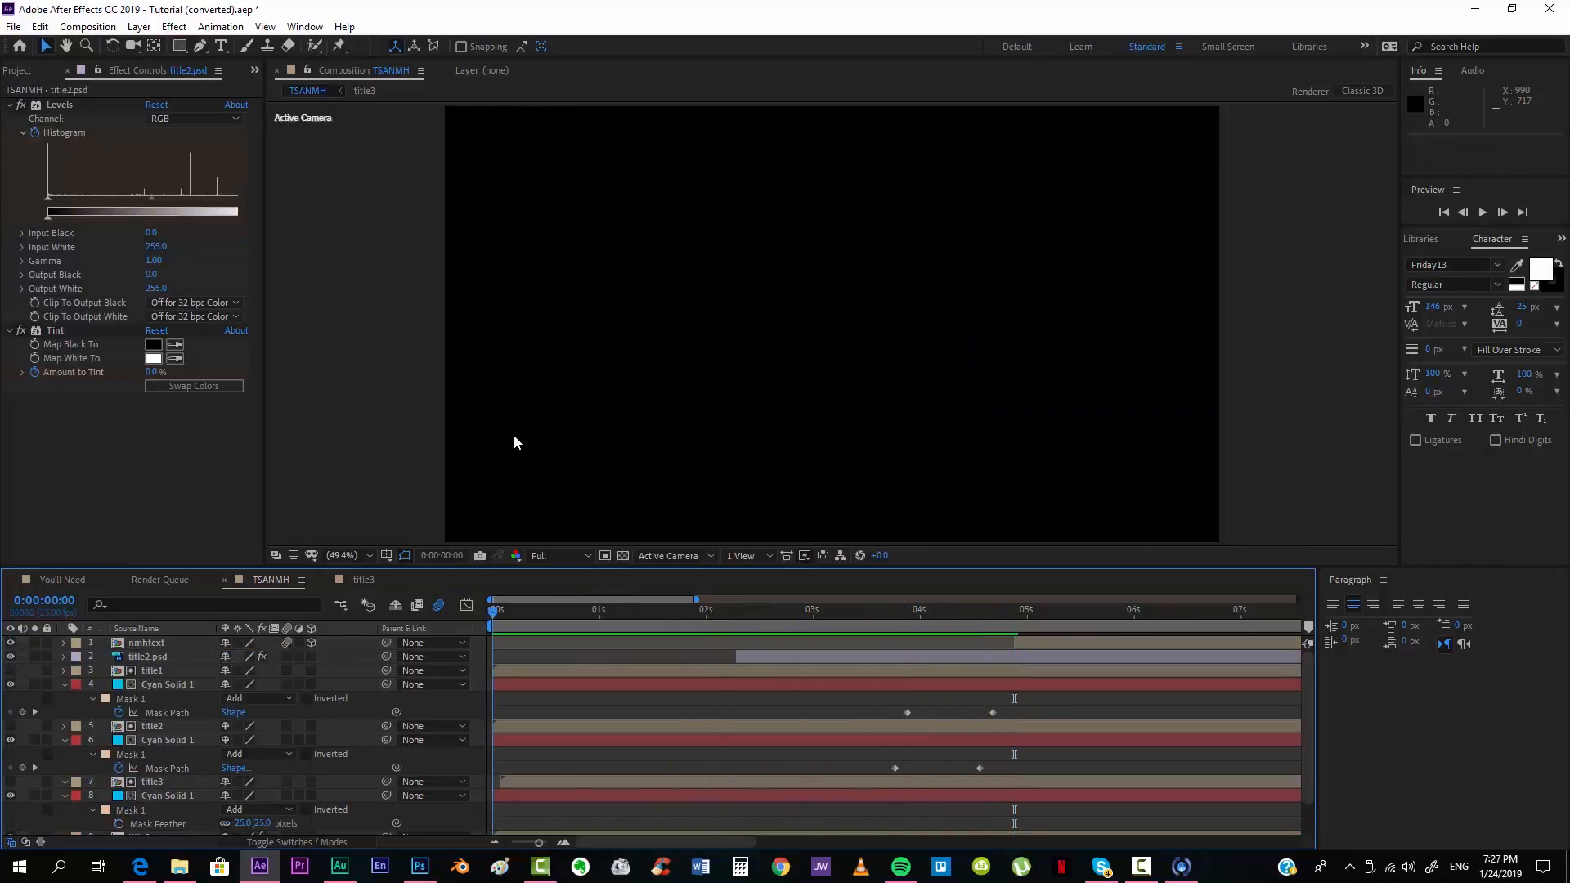
{"action": "key", "text": "space"}
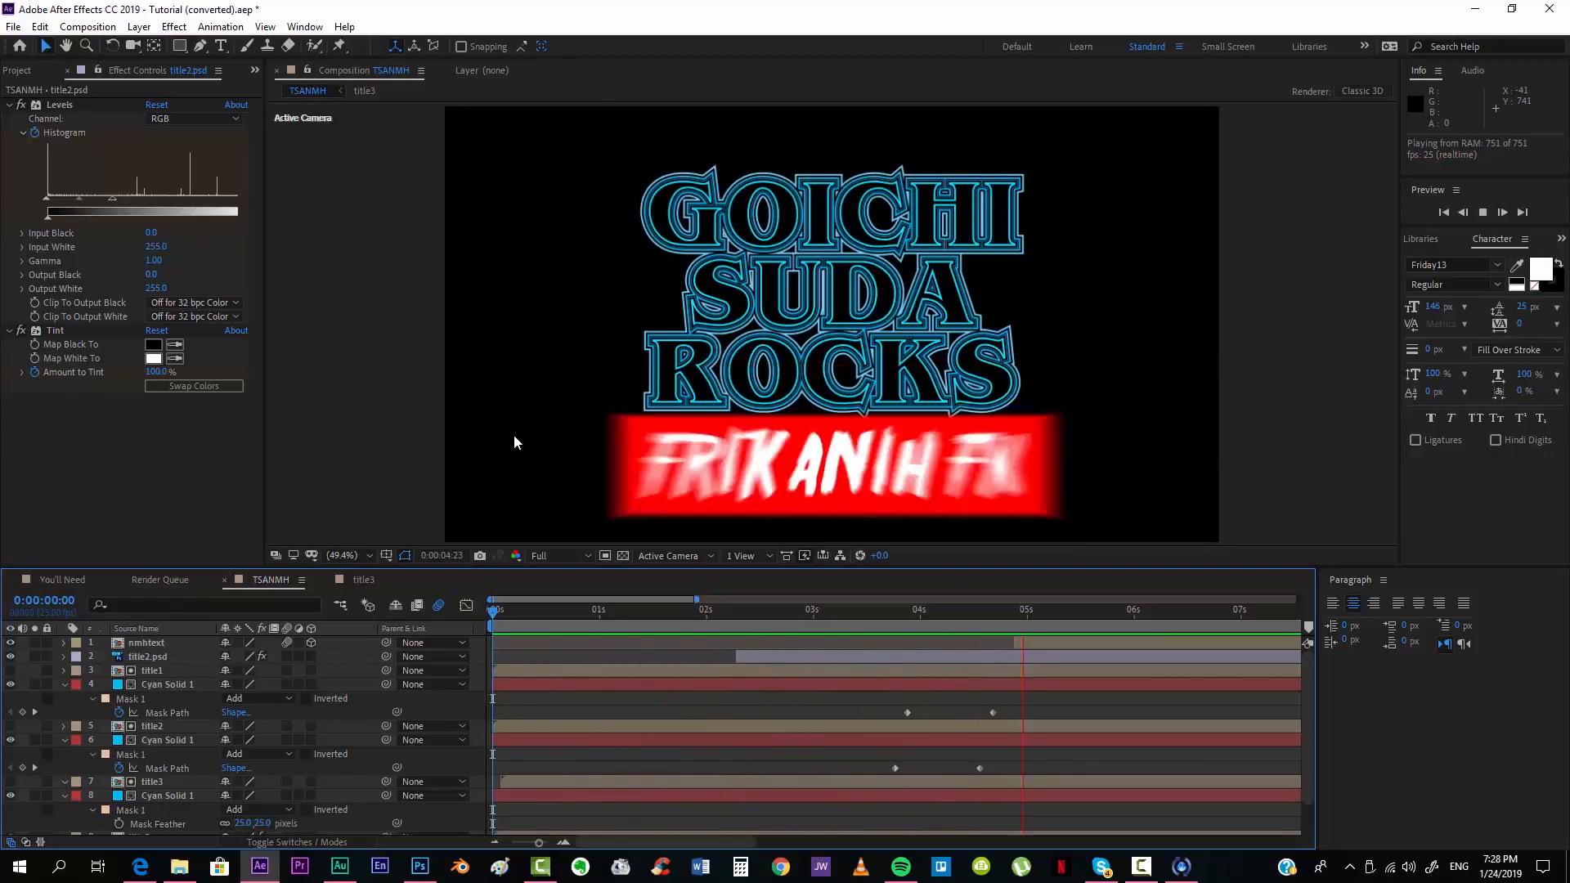
{"action": "key", "text": "space"}
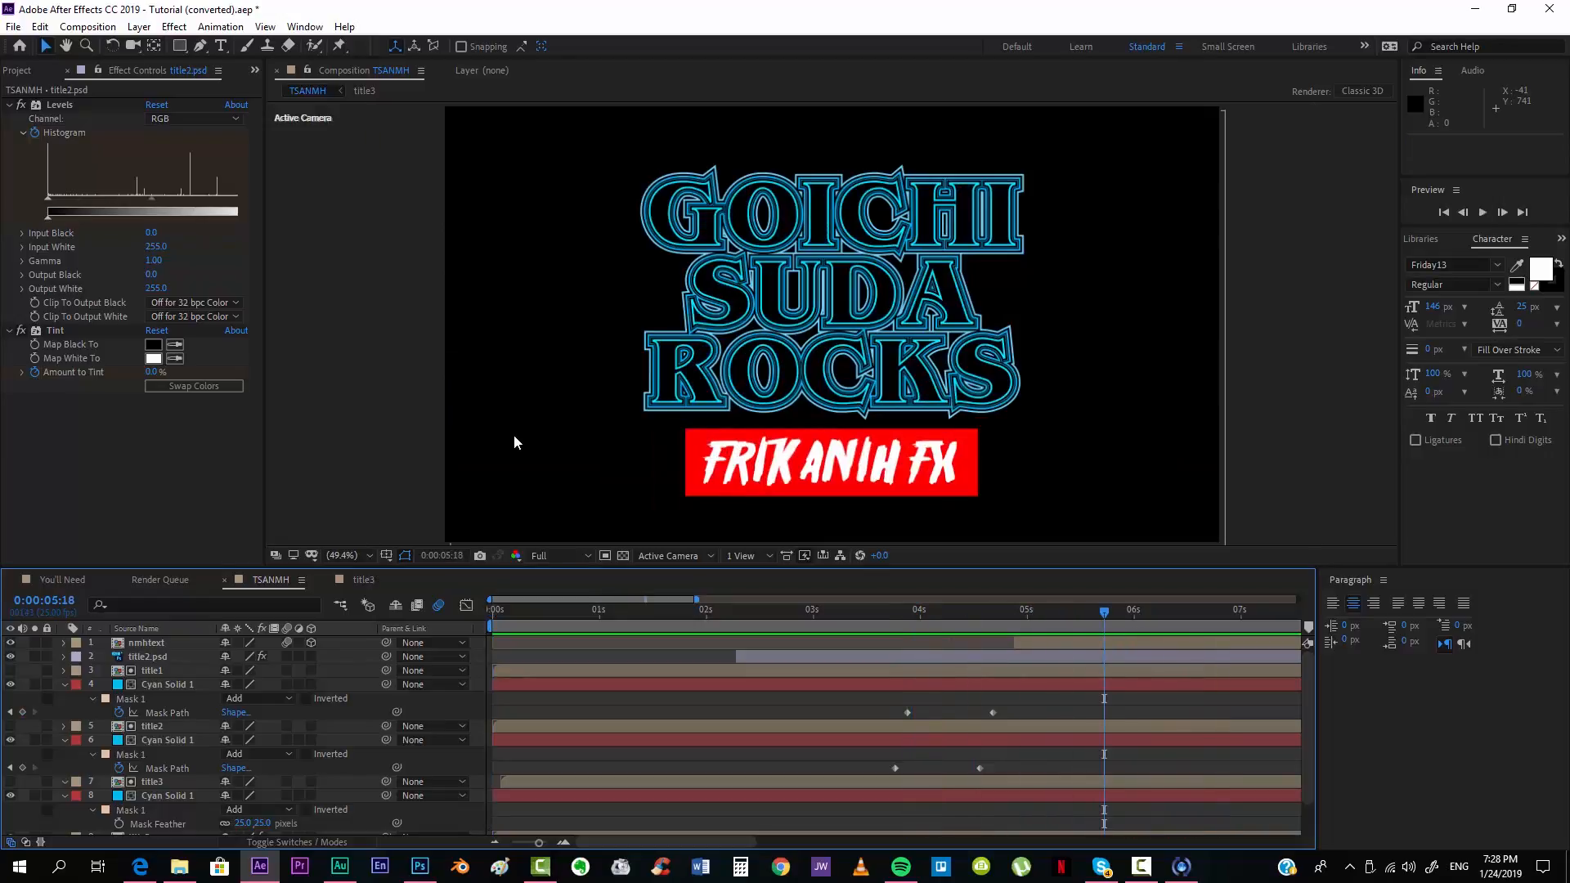
Step: Pre-compose all layers of the TSANMH composition under the name title_animation, moving all attributes into it
{"action": "left_click", "coordinate": [514, 442]}
{"action": "scroll", "coordinate": [654, 736], "scroll_direction": "down", "scroll_amount": 2}
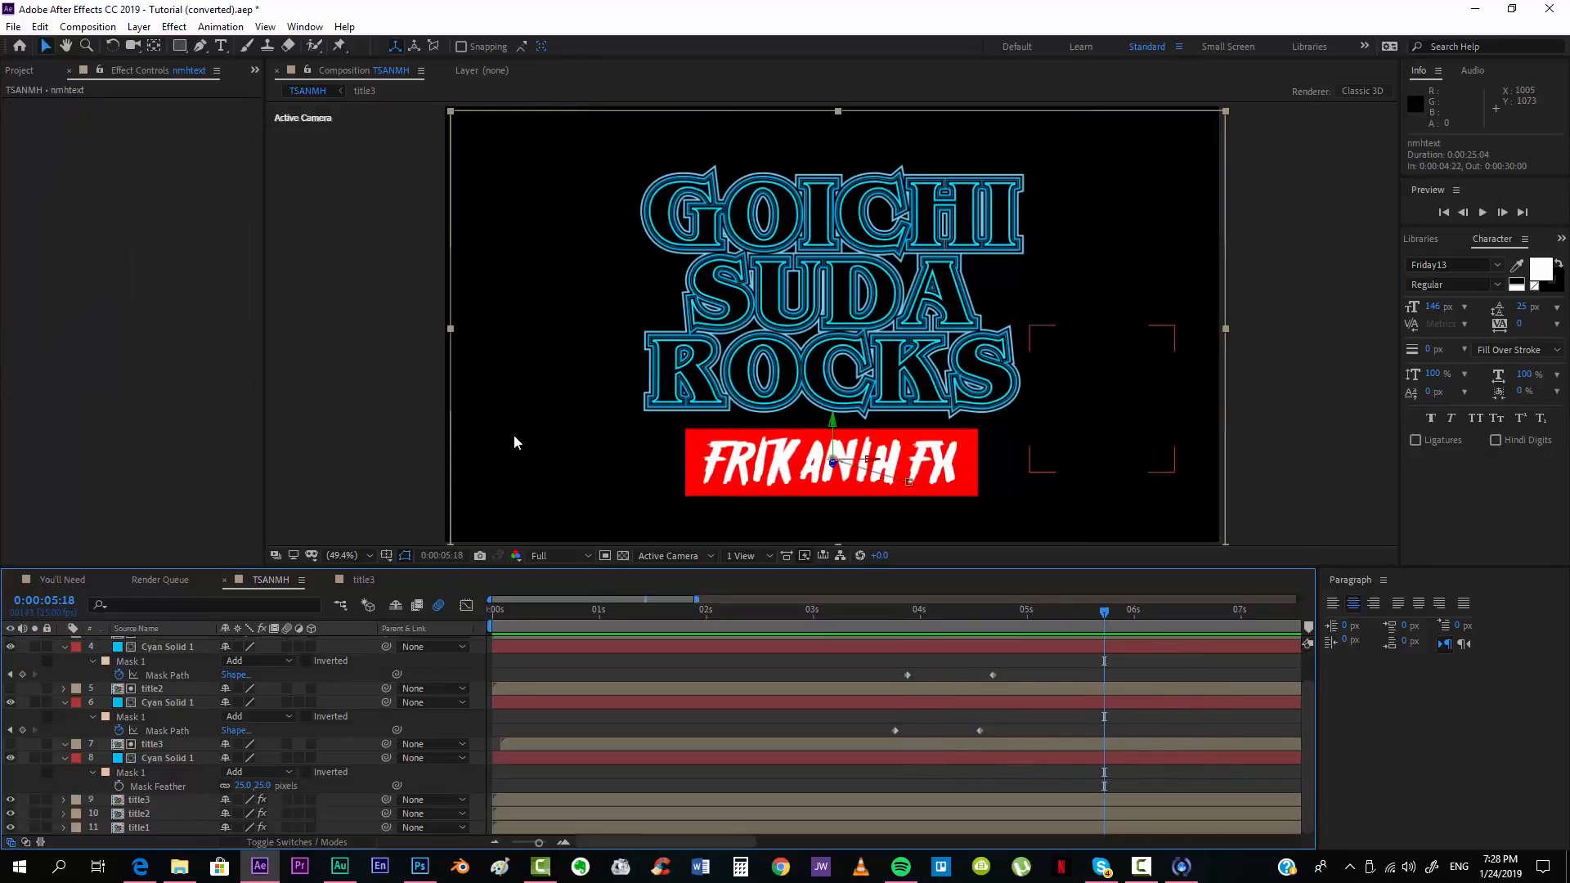
{"action": "key", "text": "ctrl+a"}
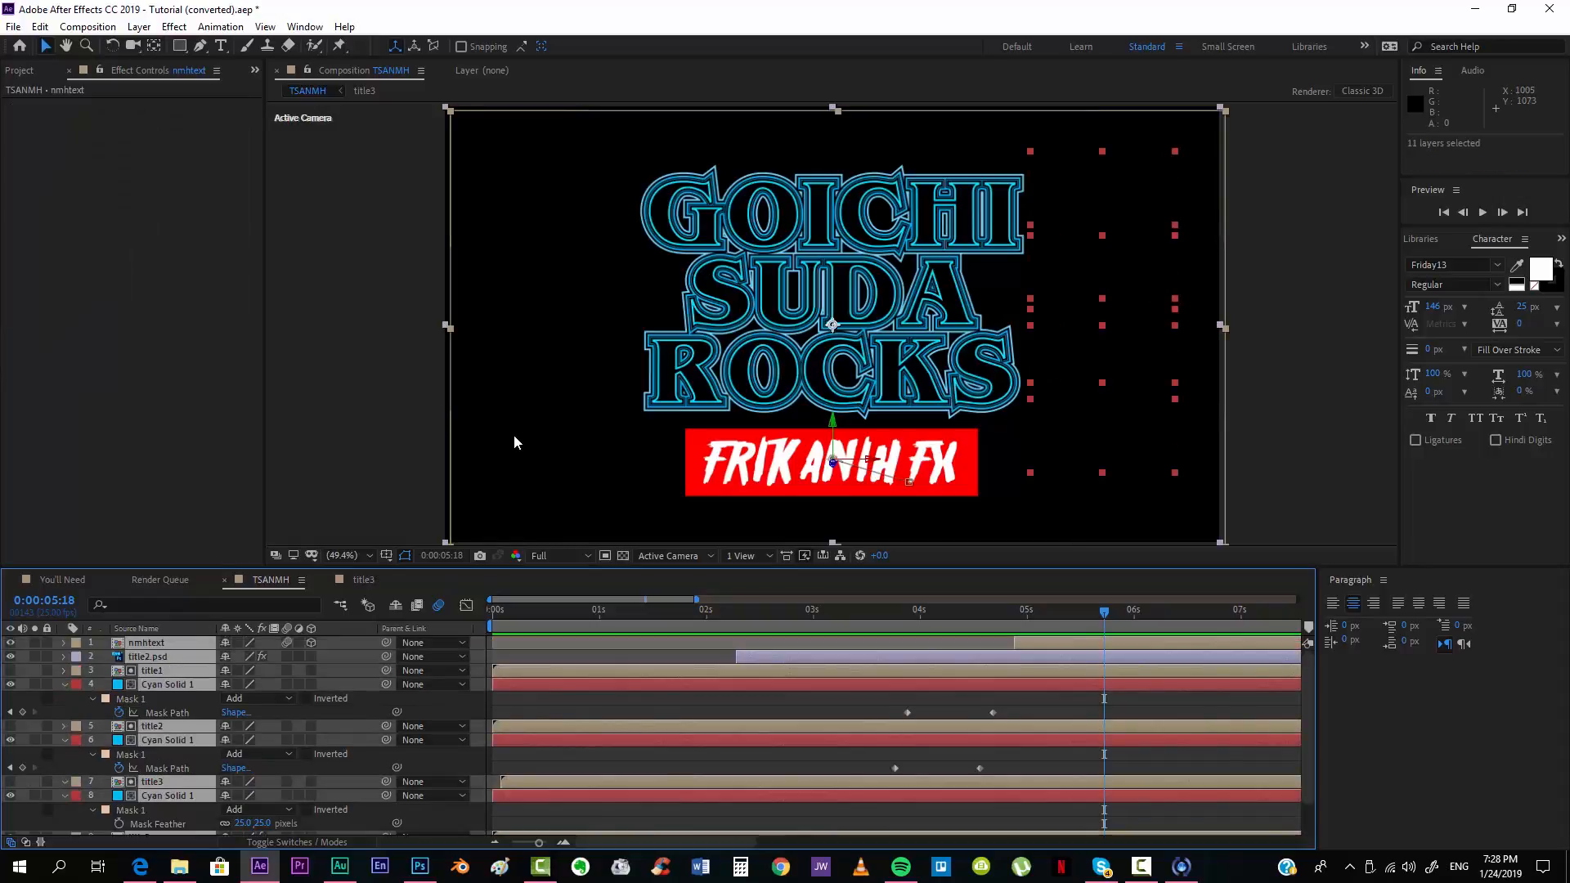
{"action": "right_click", "coordinate": [1049, 644]}
{"action": "left_click", "coordinate": [1088, 572]}
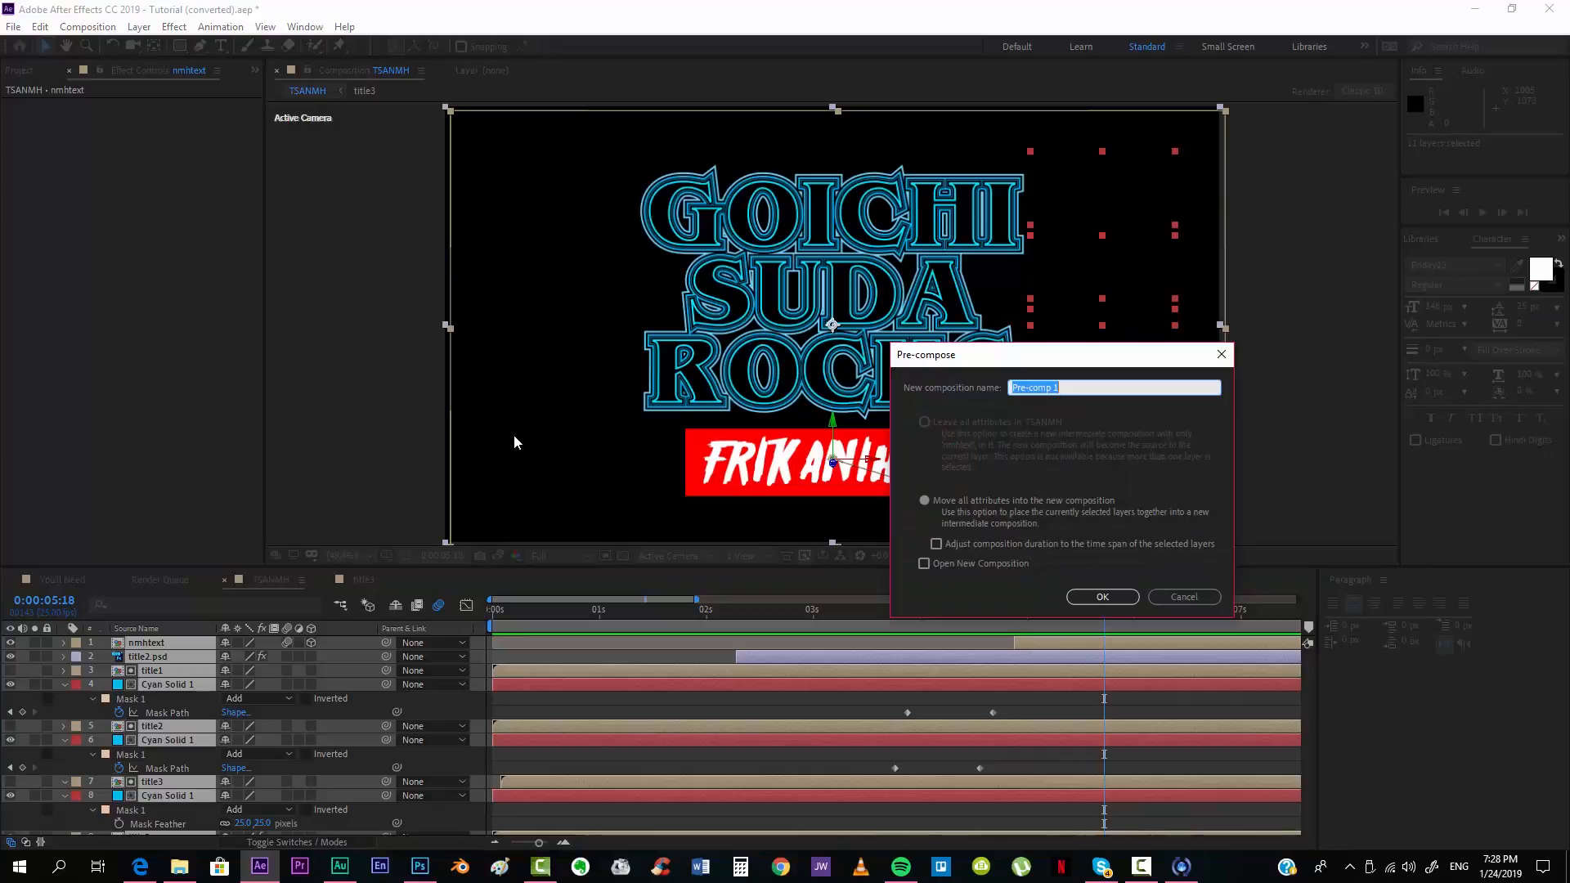
{"action": "type", "text": "title_animation"}
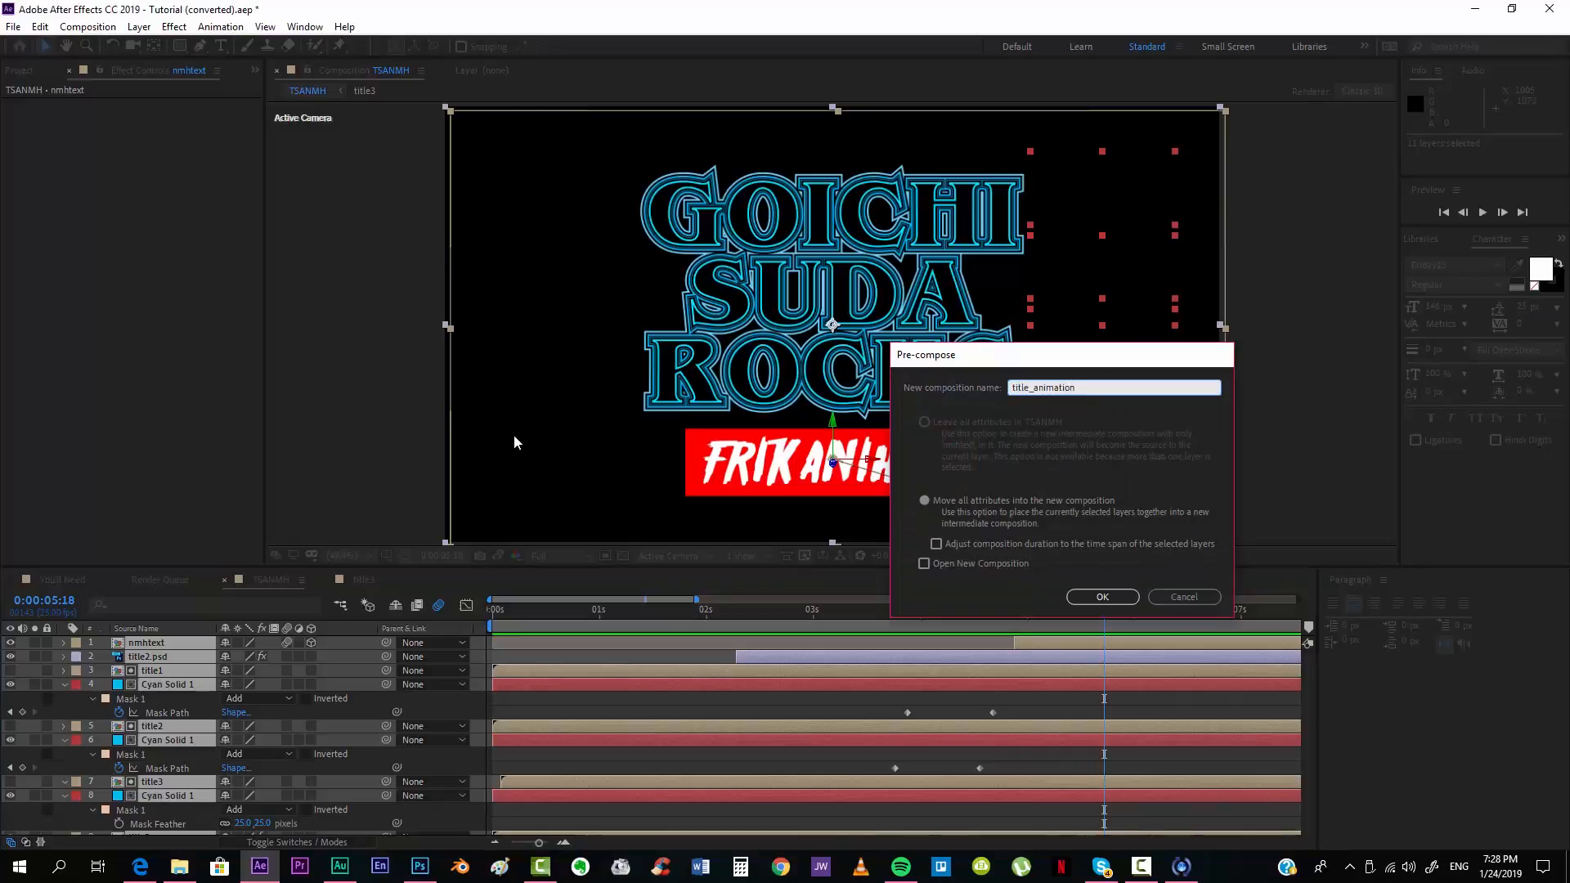